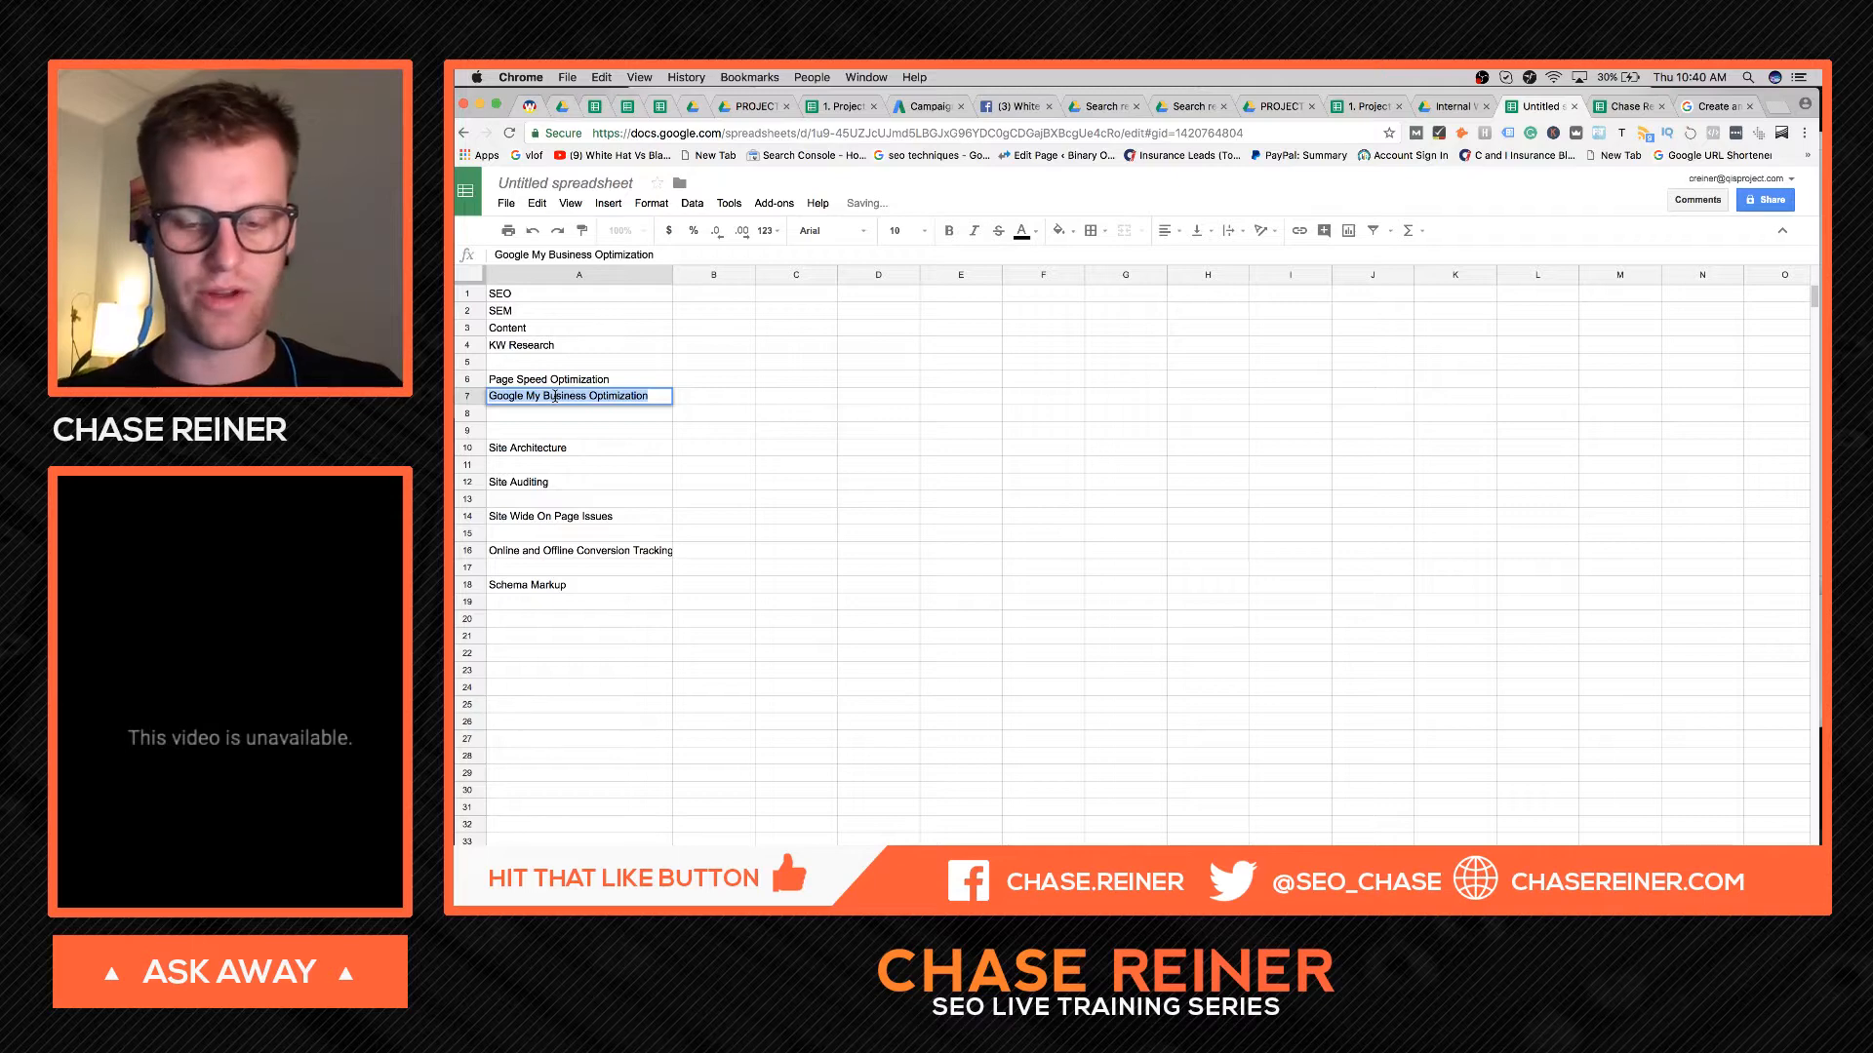
- Replace the Google My Business entry in cell A7 with "GMB Optimization"
text(GMB Optimiz)
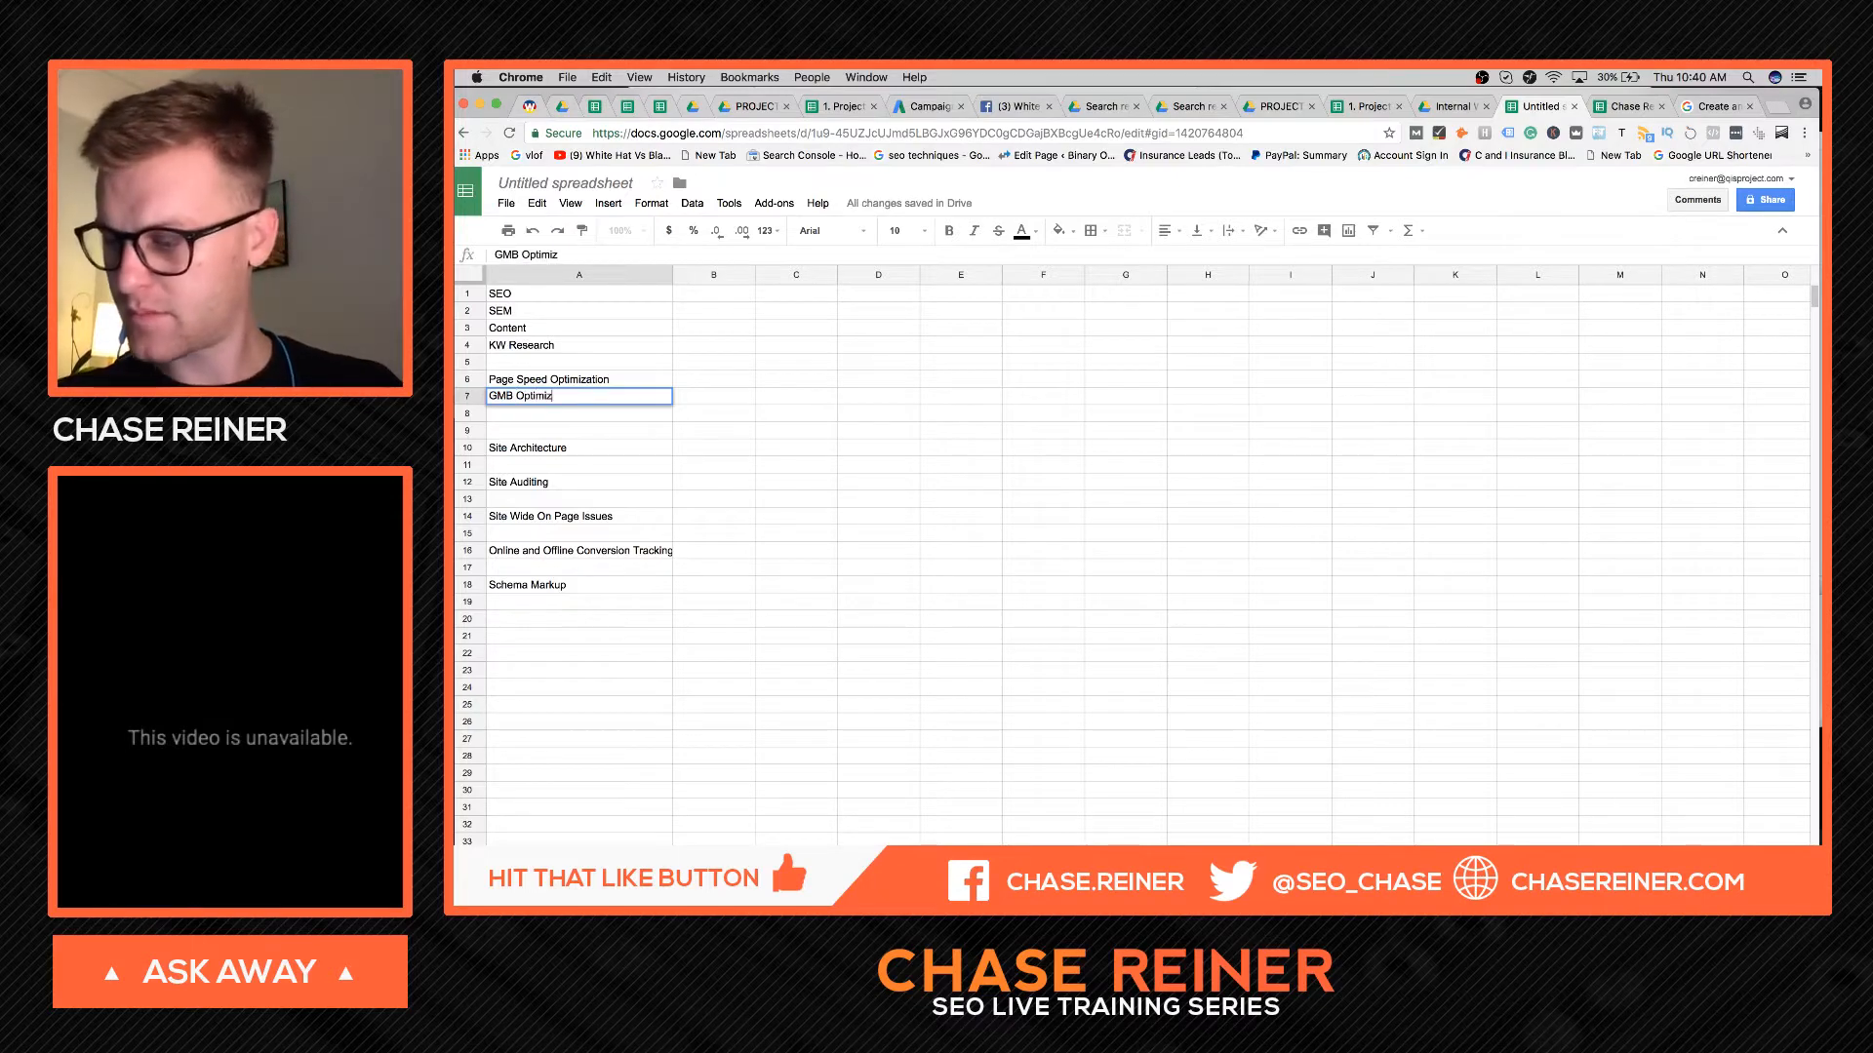
text(ation)
click(573, 484)
click(568, 401)
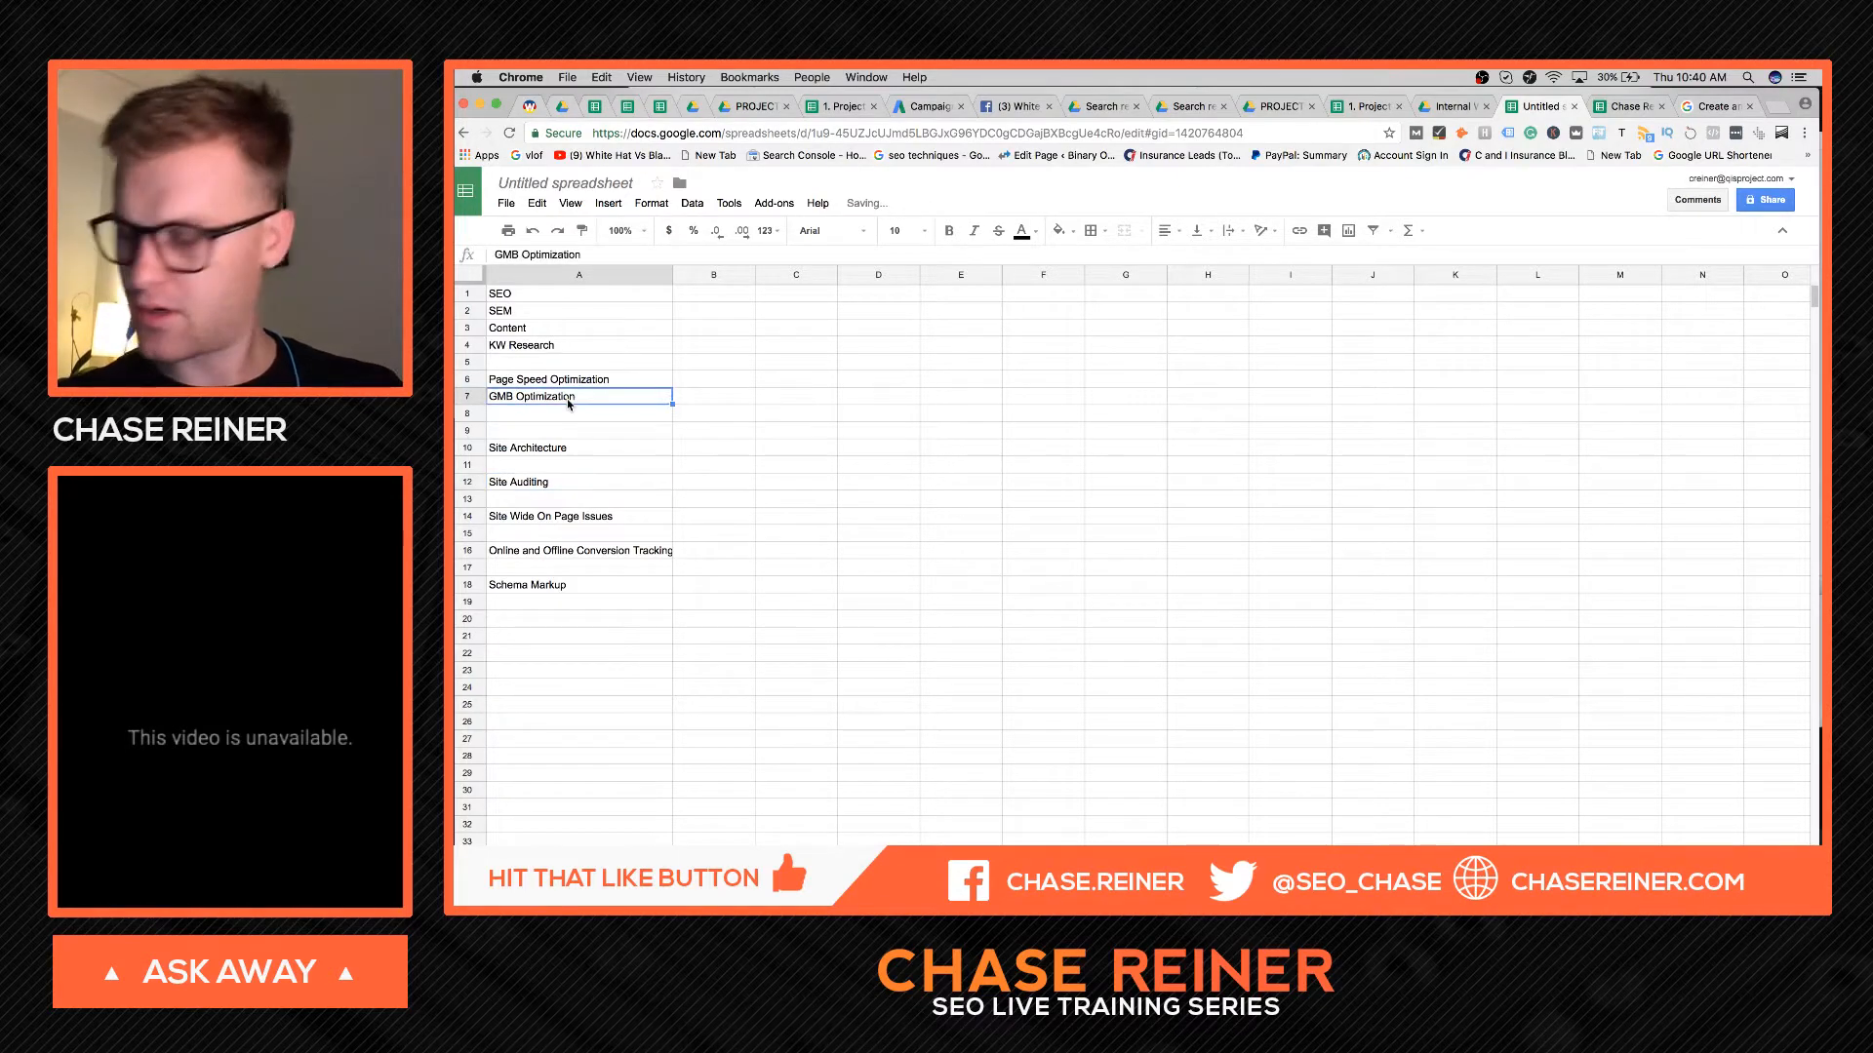
- Try to move the GMB Optimization entry up into cell A6
mouse_move(569, 400)
mouse_down()
mouse_move(567, 355)
mouse_move(567, 383)
mouse_up()
click(553, 426)
key(super+z)
click(553, 401)
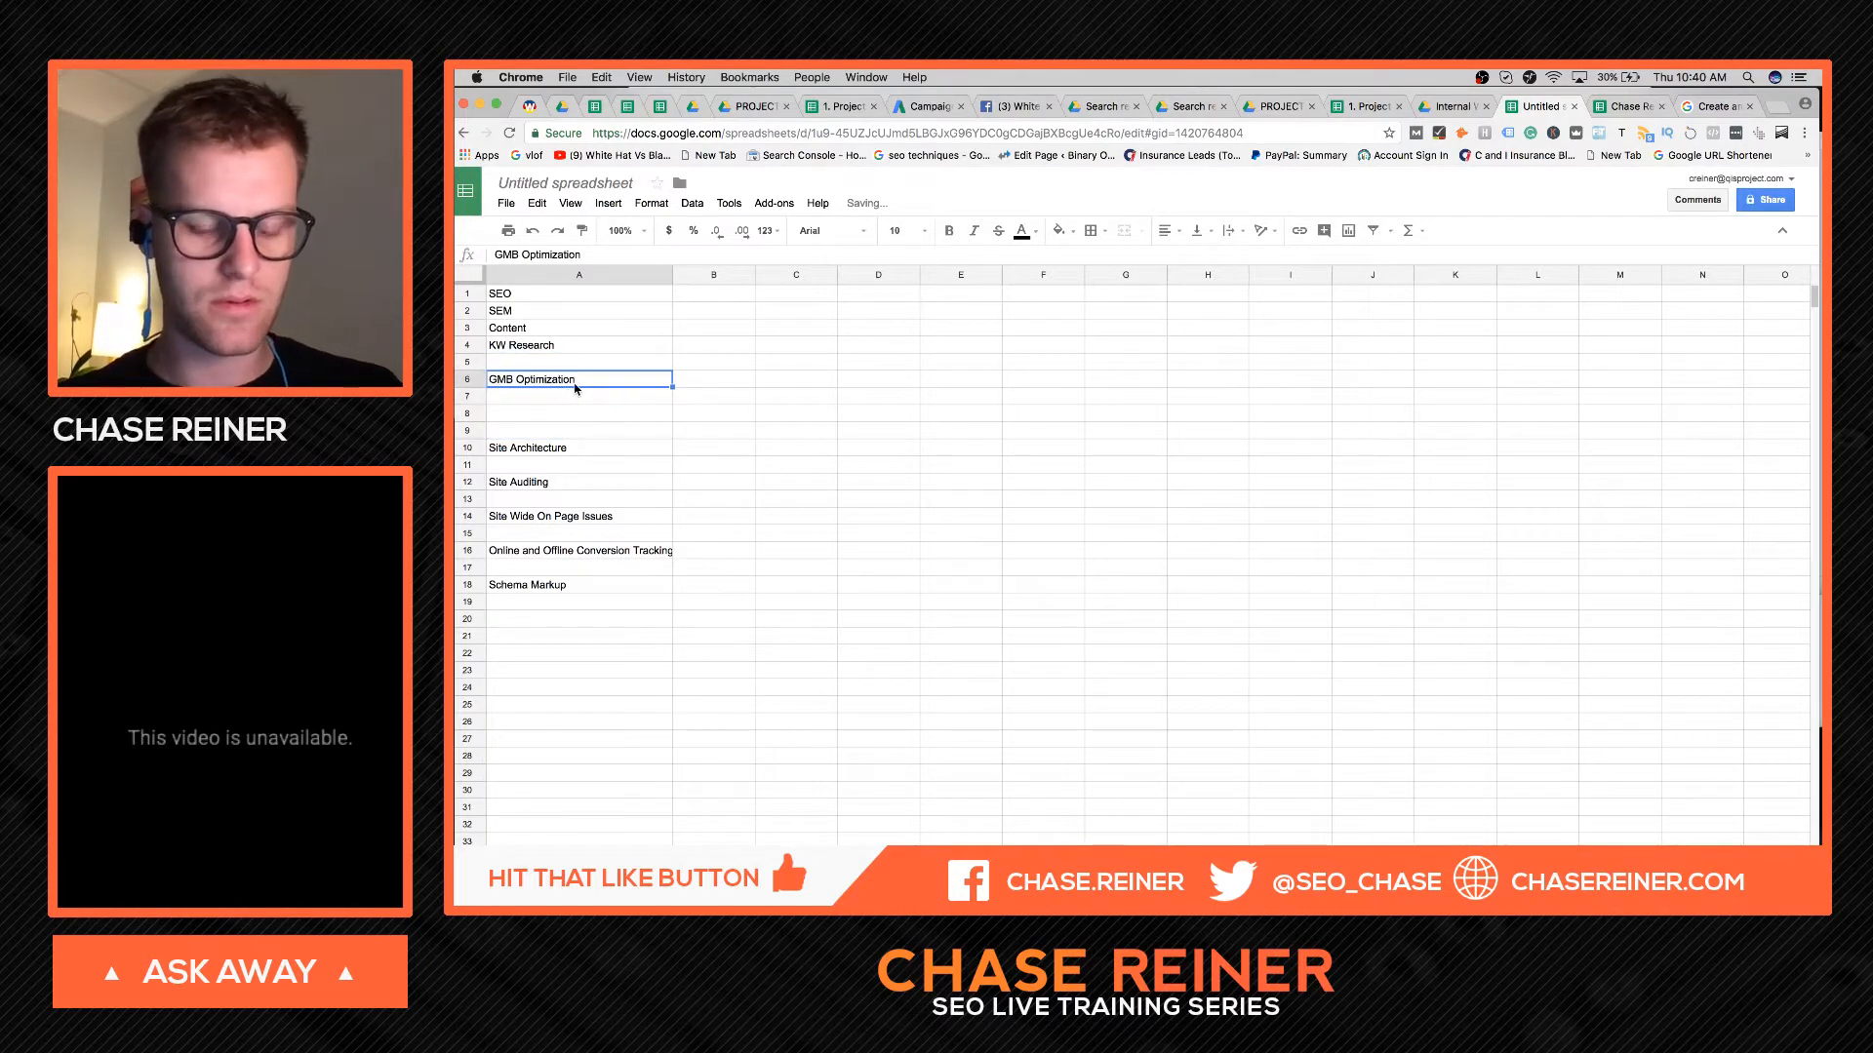
key(super+z)
- Try to copy the Page Speed Optimization and GMB Optimization entries up into cell A5
click(559, 402)
shift+click(574, 386)
key(super+c)
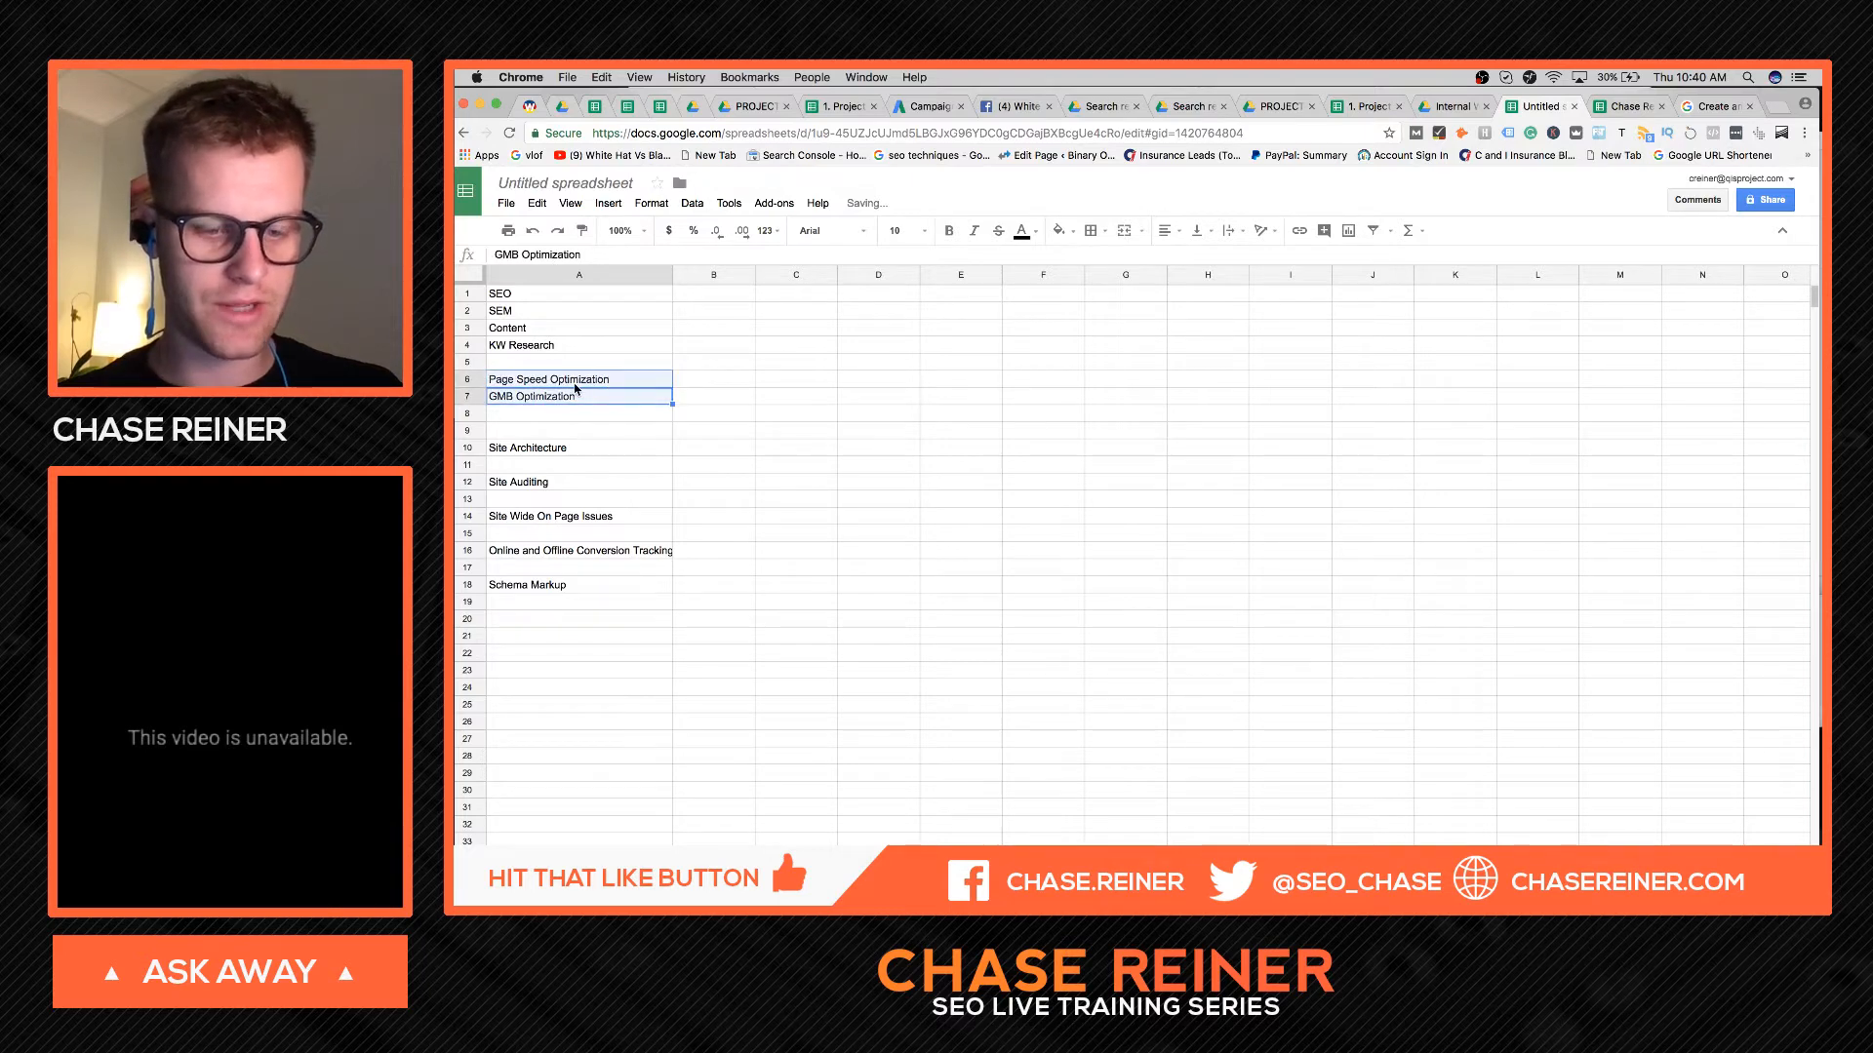
click(564, 367)
text(v)
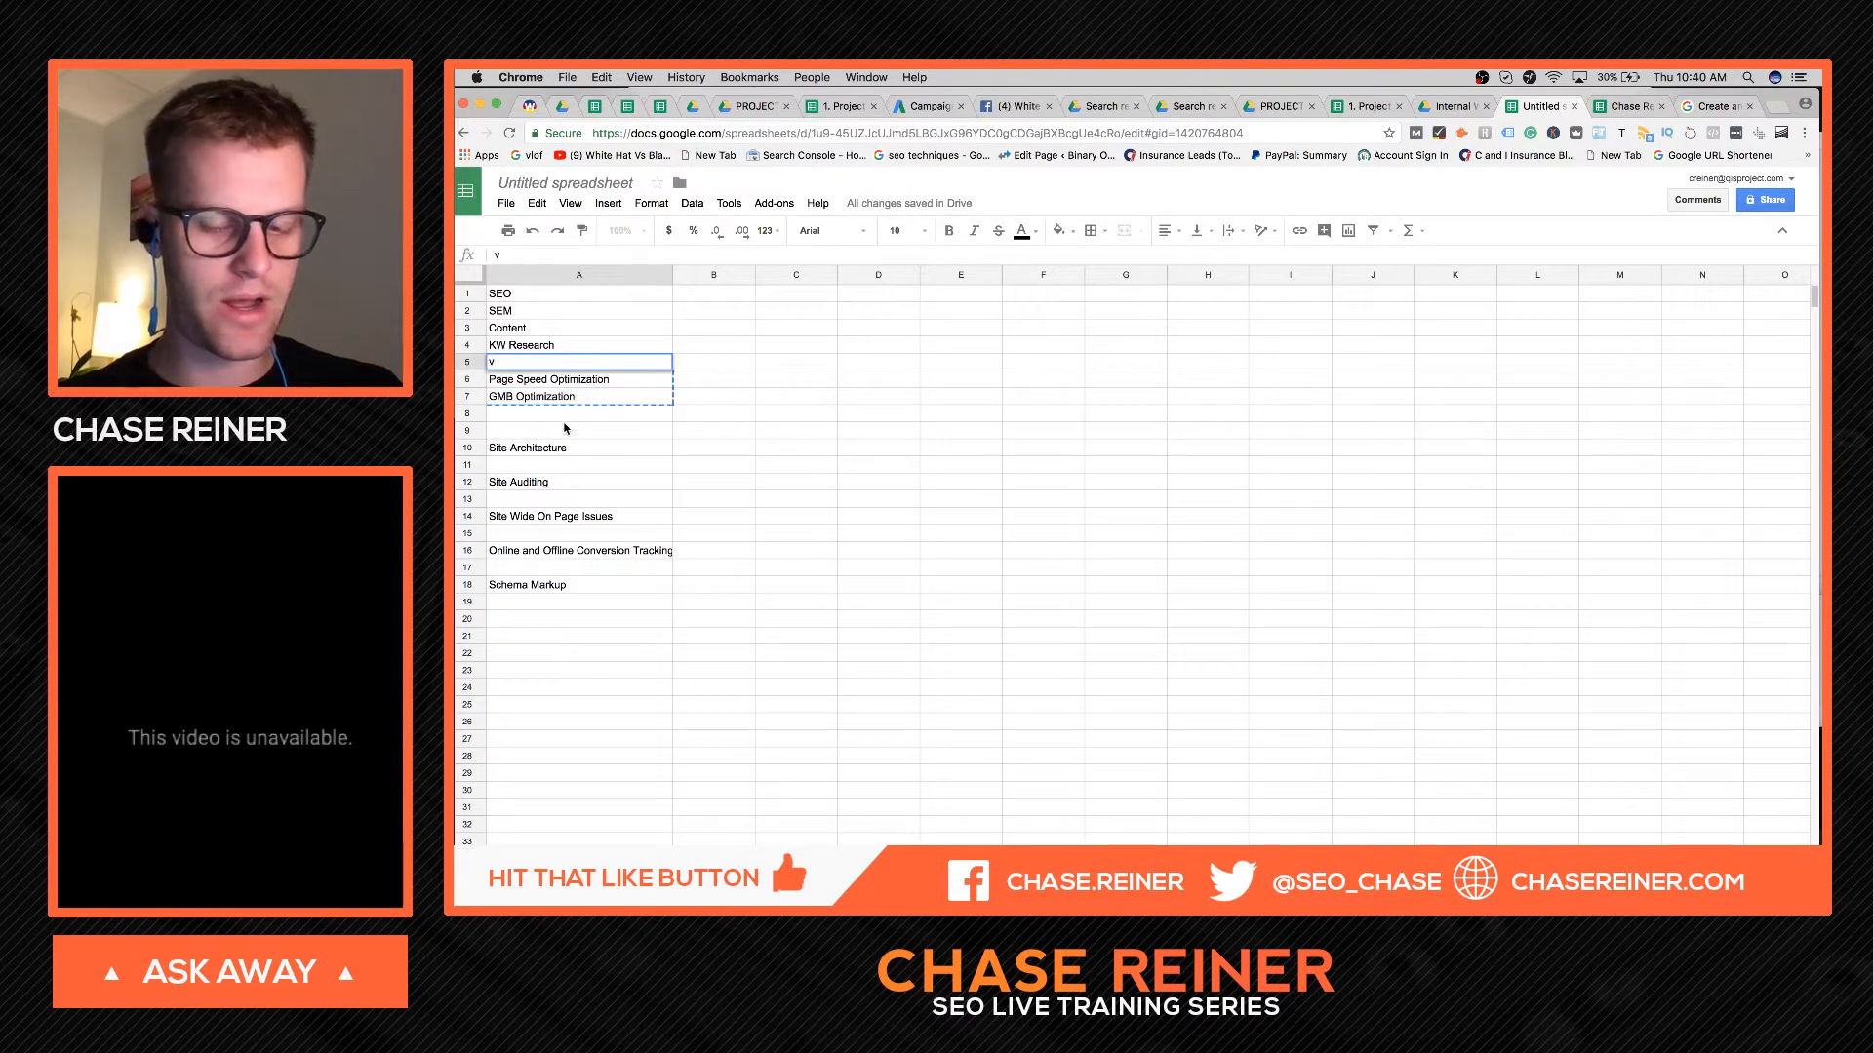
key(BackSpace)
key(super+v)
click(562, 454)
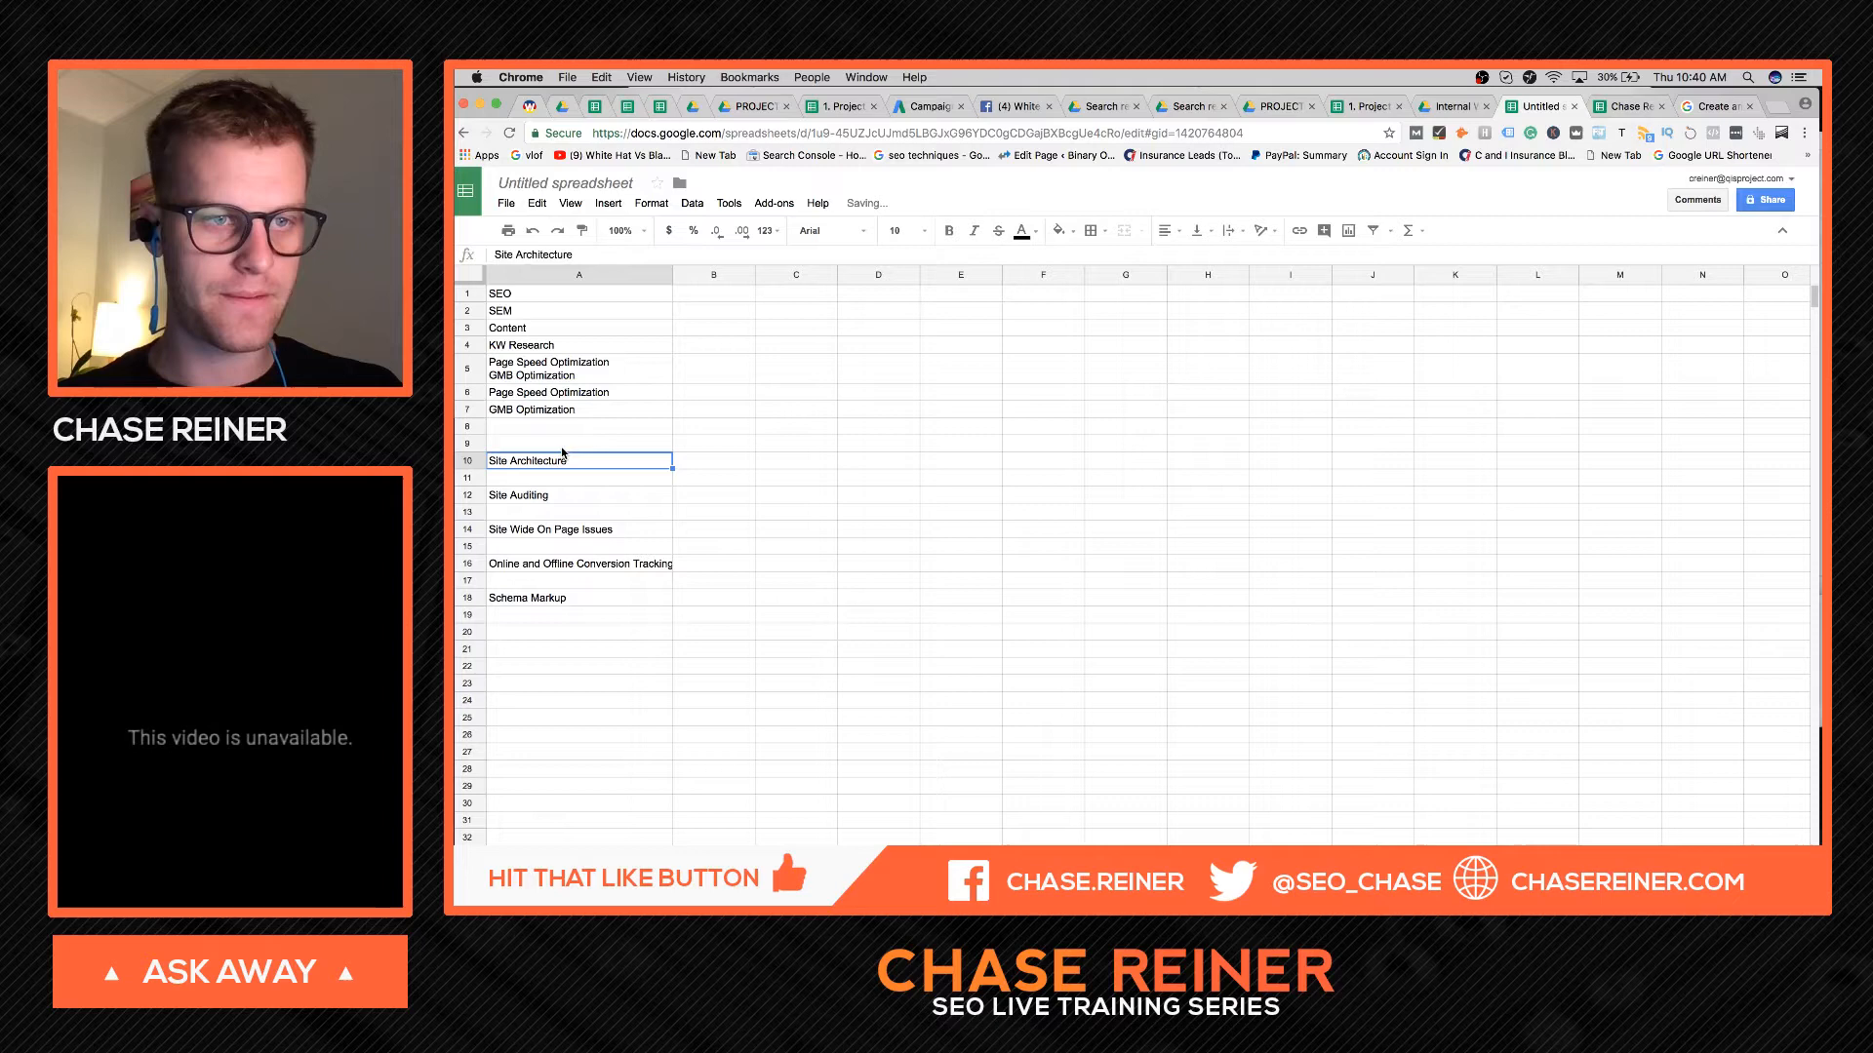
key(super+z)
- Delete the empty row 5 between KW Research and Page Speed Optimization
click(524, 394)
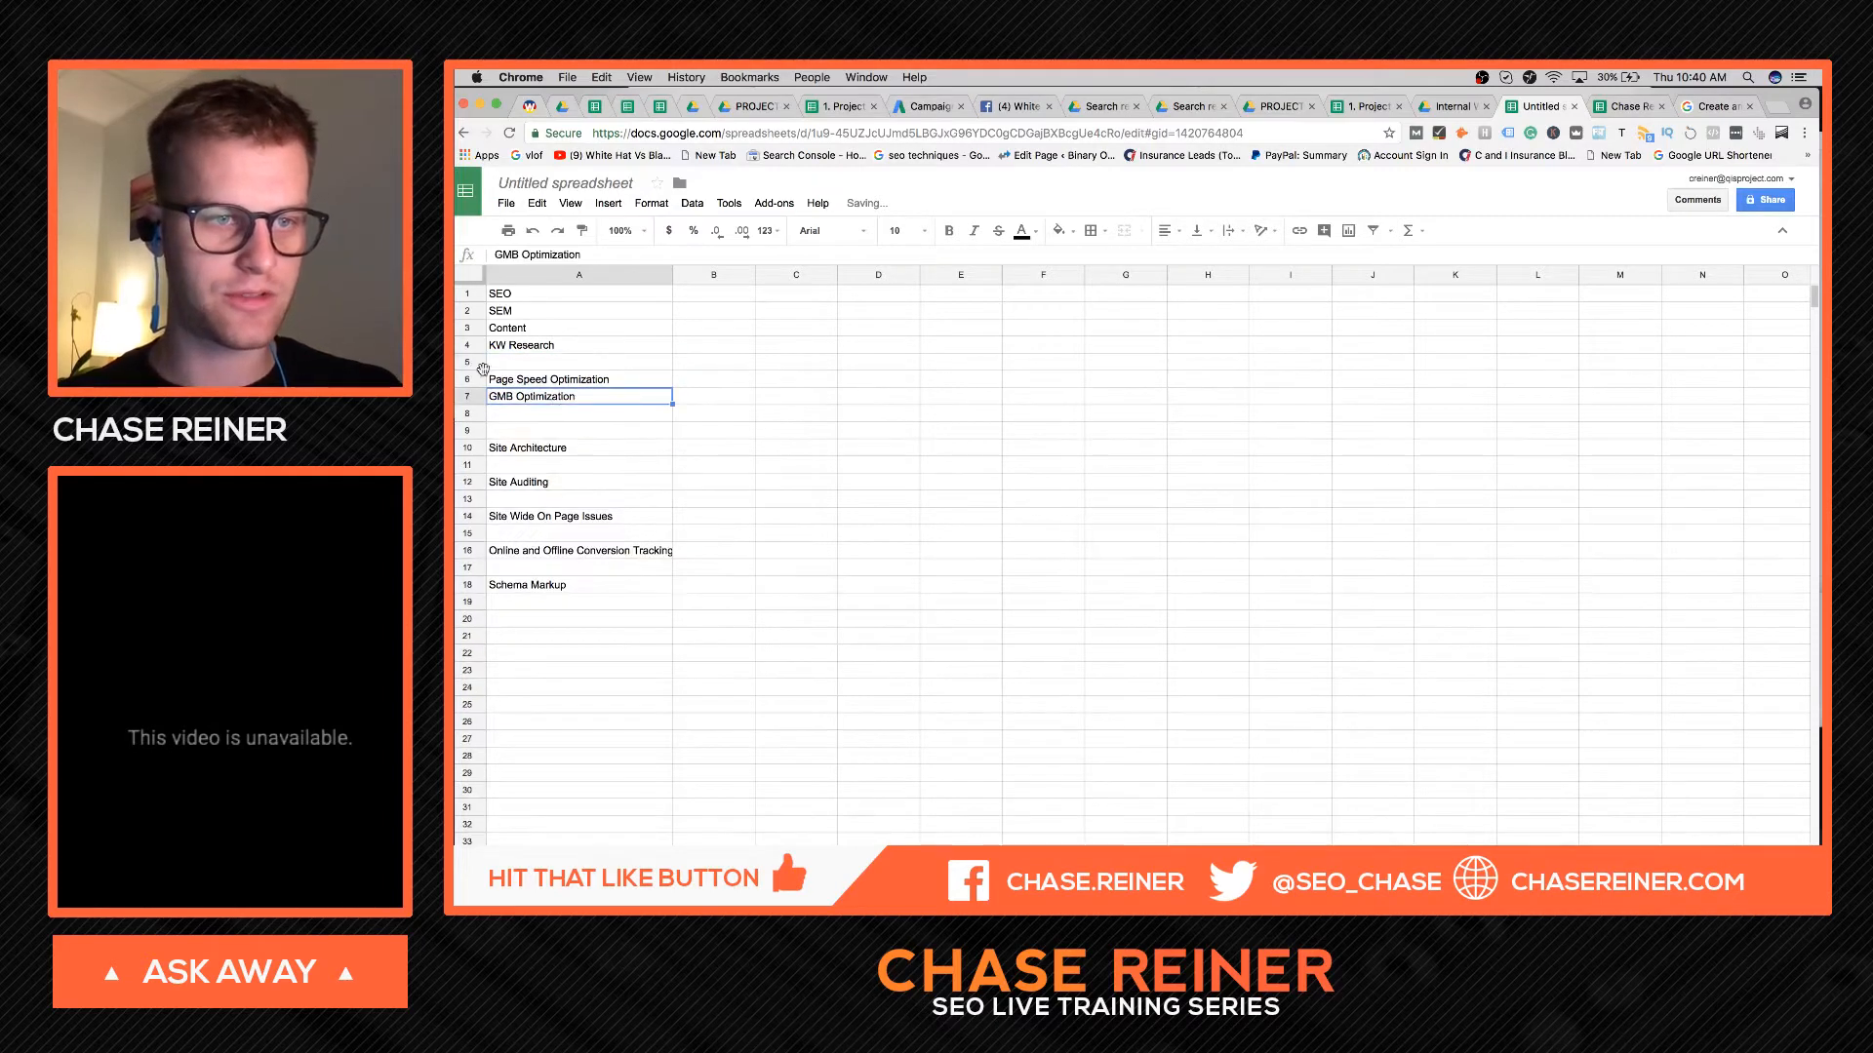
right_click(481, 367)
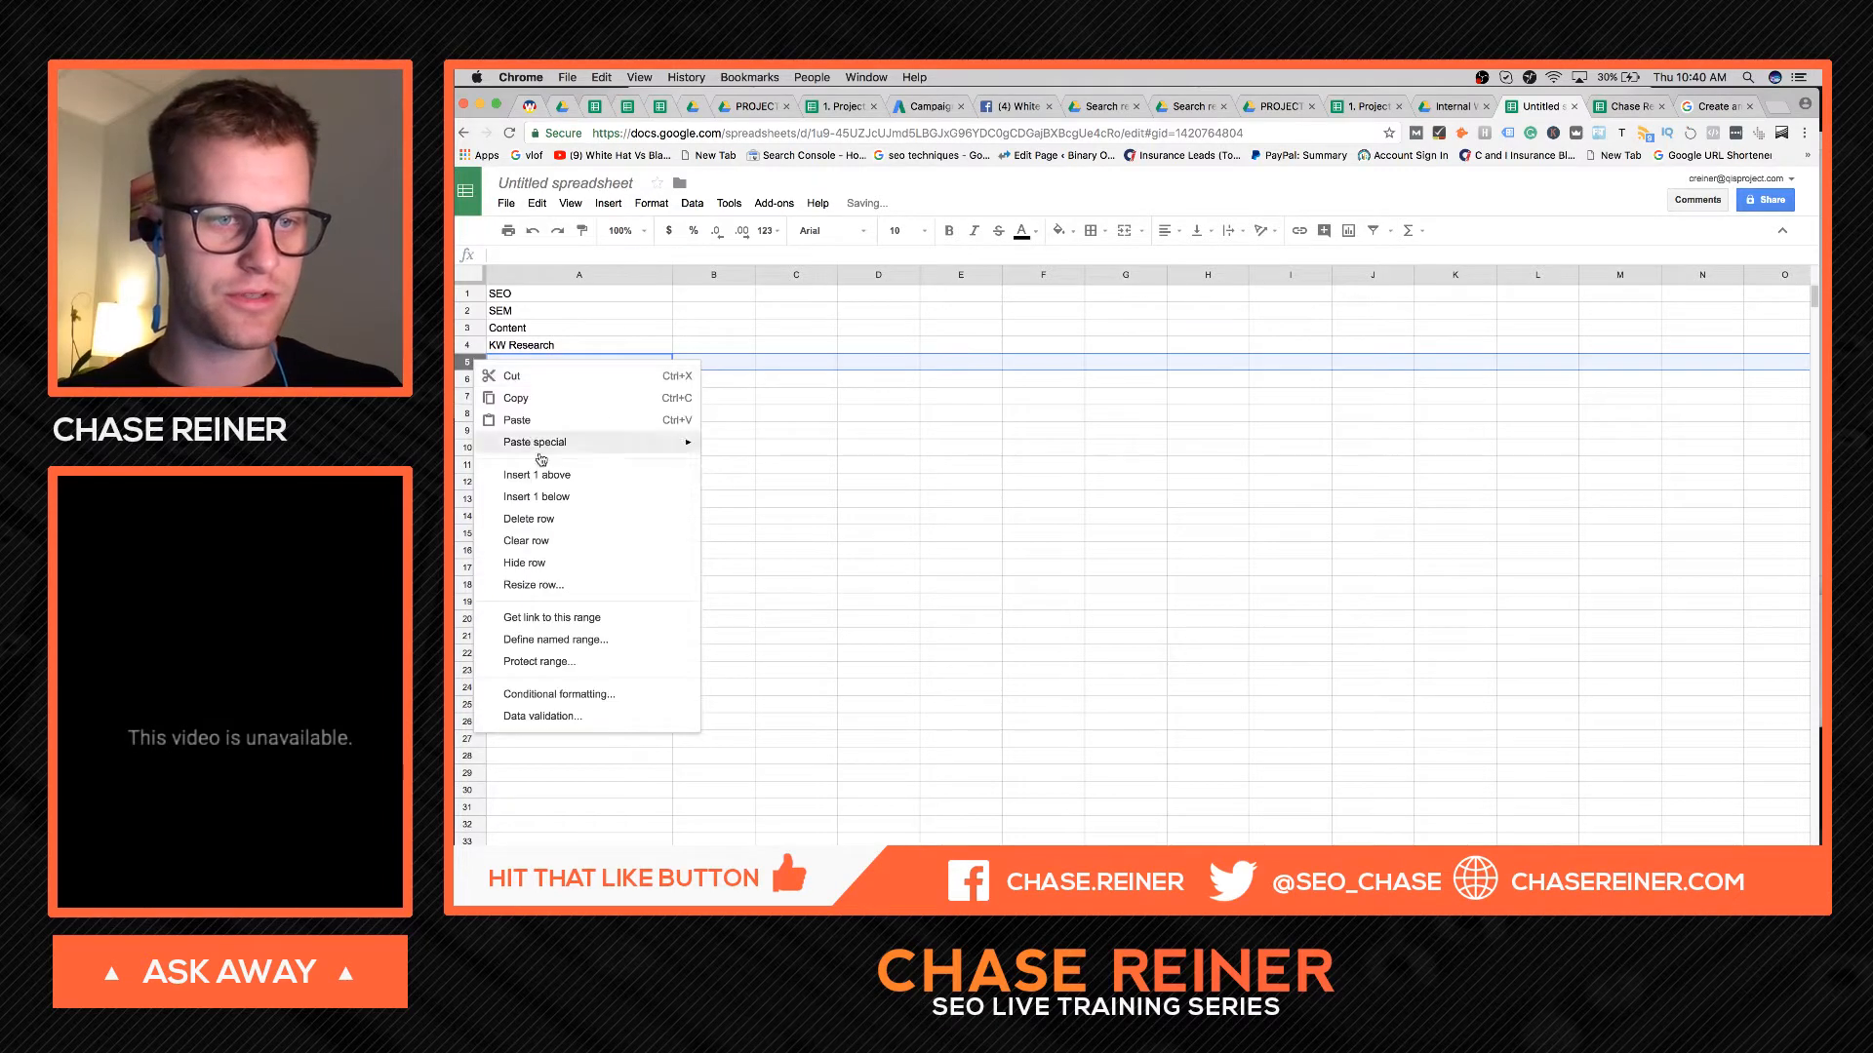
click(546, 517)
click(522, 497)
- Move the Site Architecture entry to cell A7 and the Site Auditing entry to cell A8
click(538, 435)
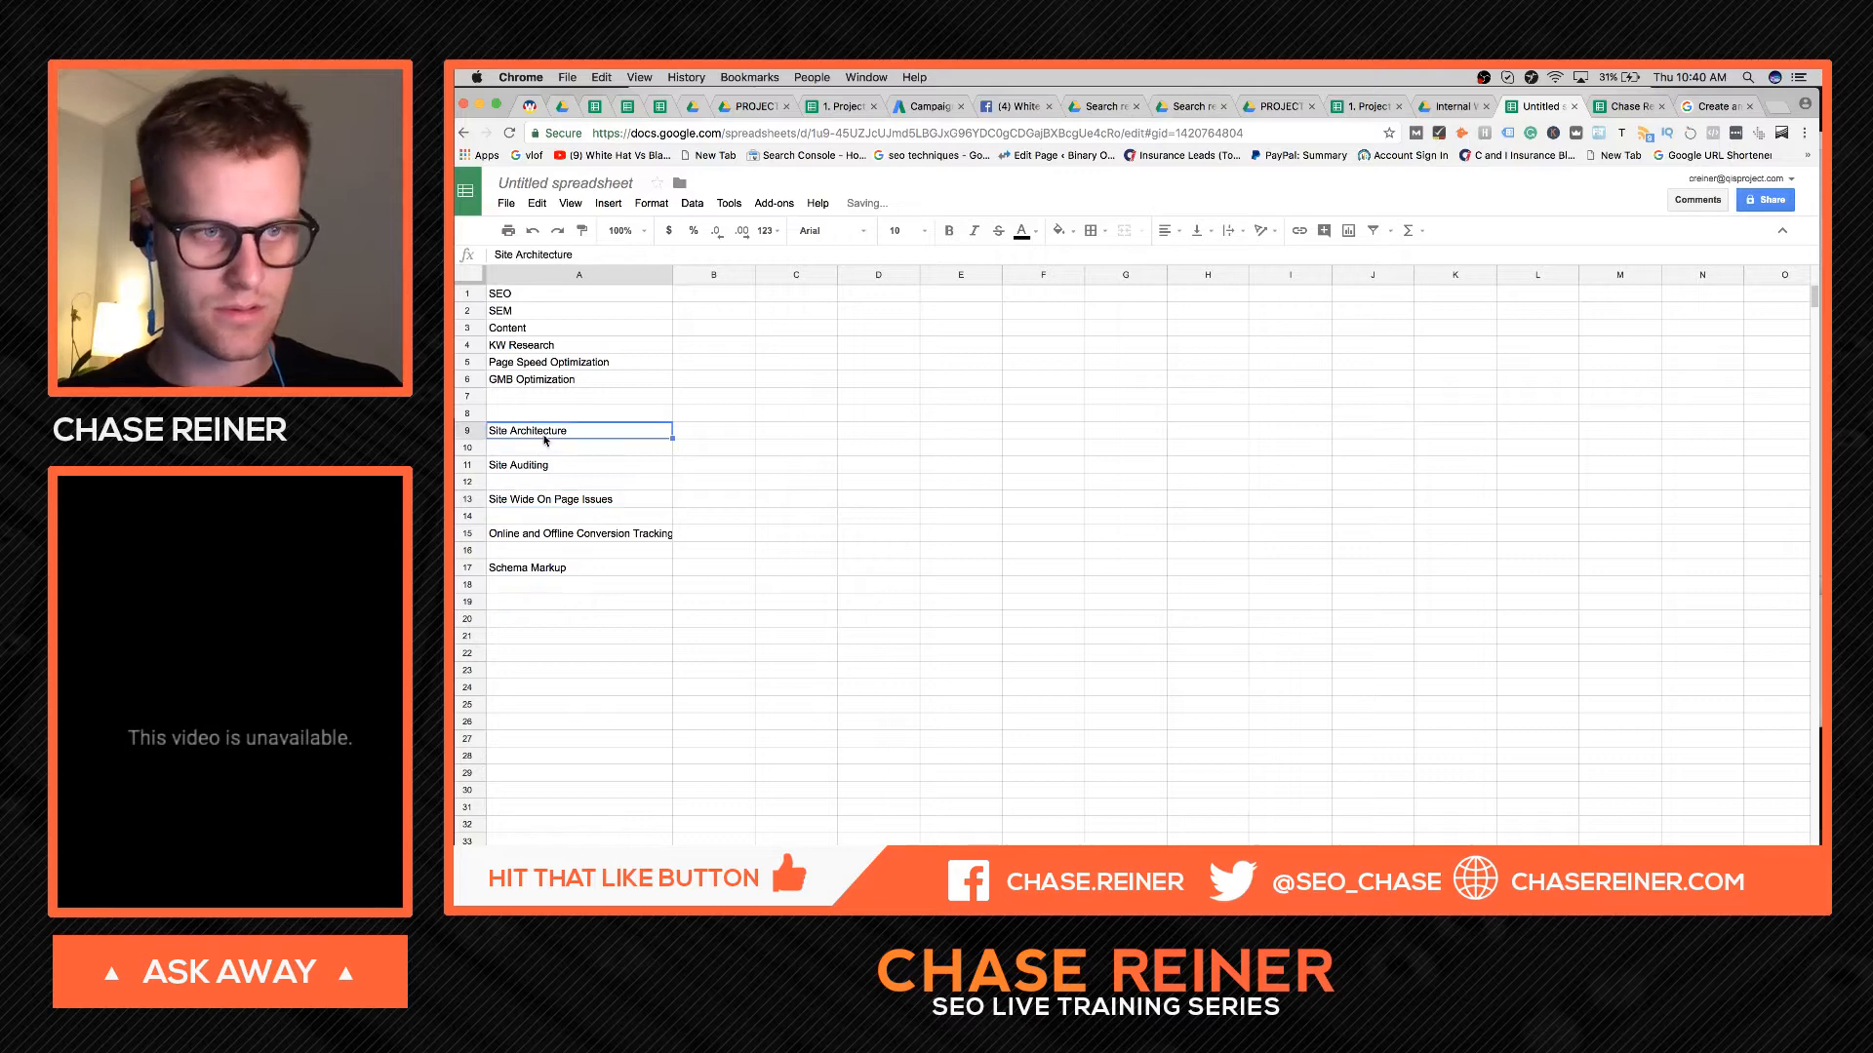
key(super+x)
click(538, 400)
key(super+v)
click(538, 468)
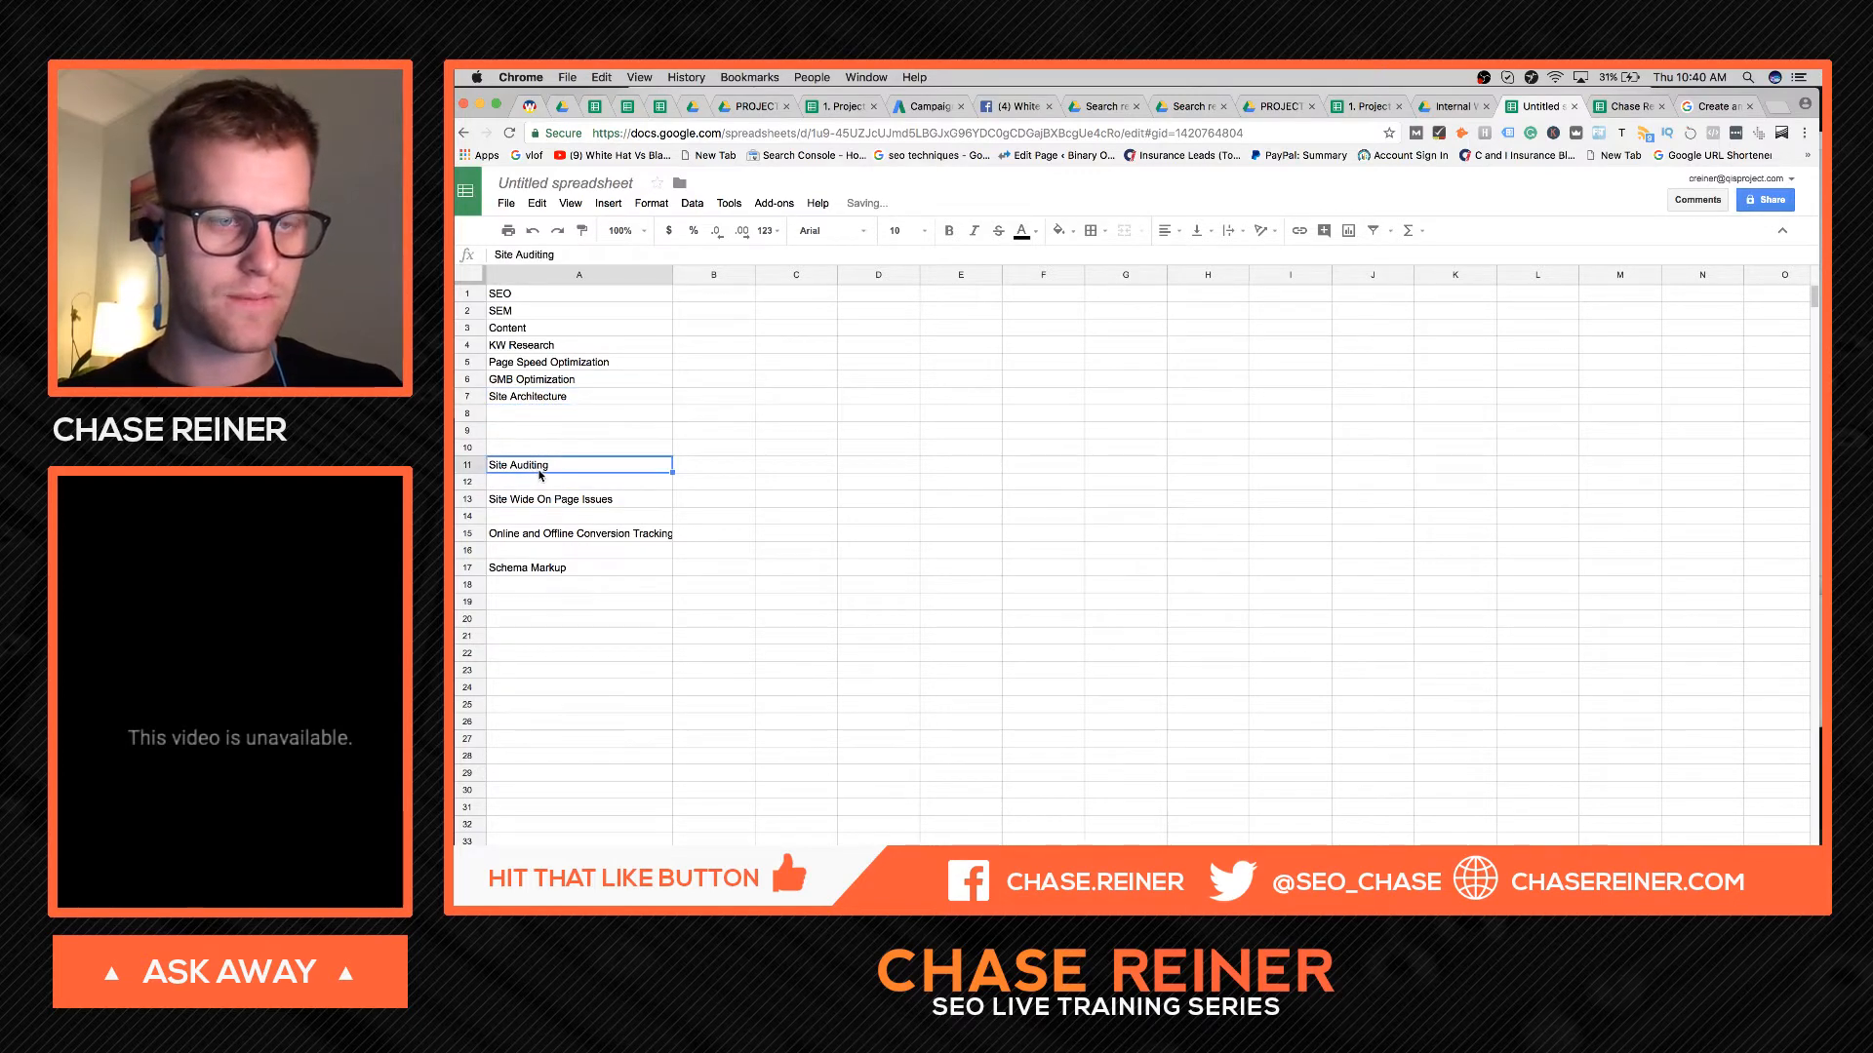
key(super+x)
click(538, 416)
key(super+v)
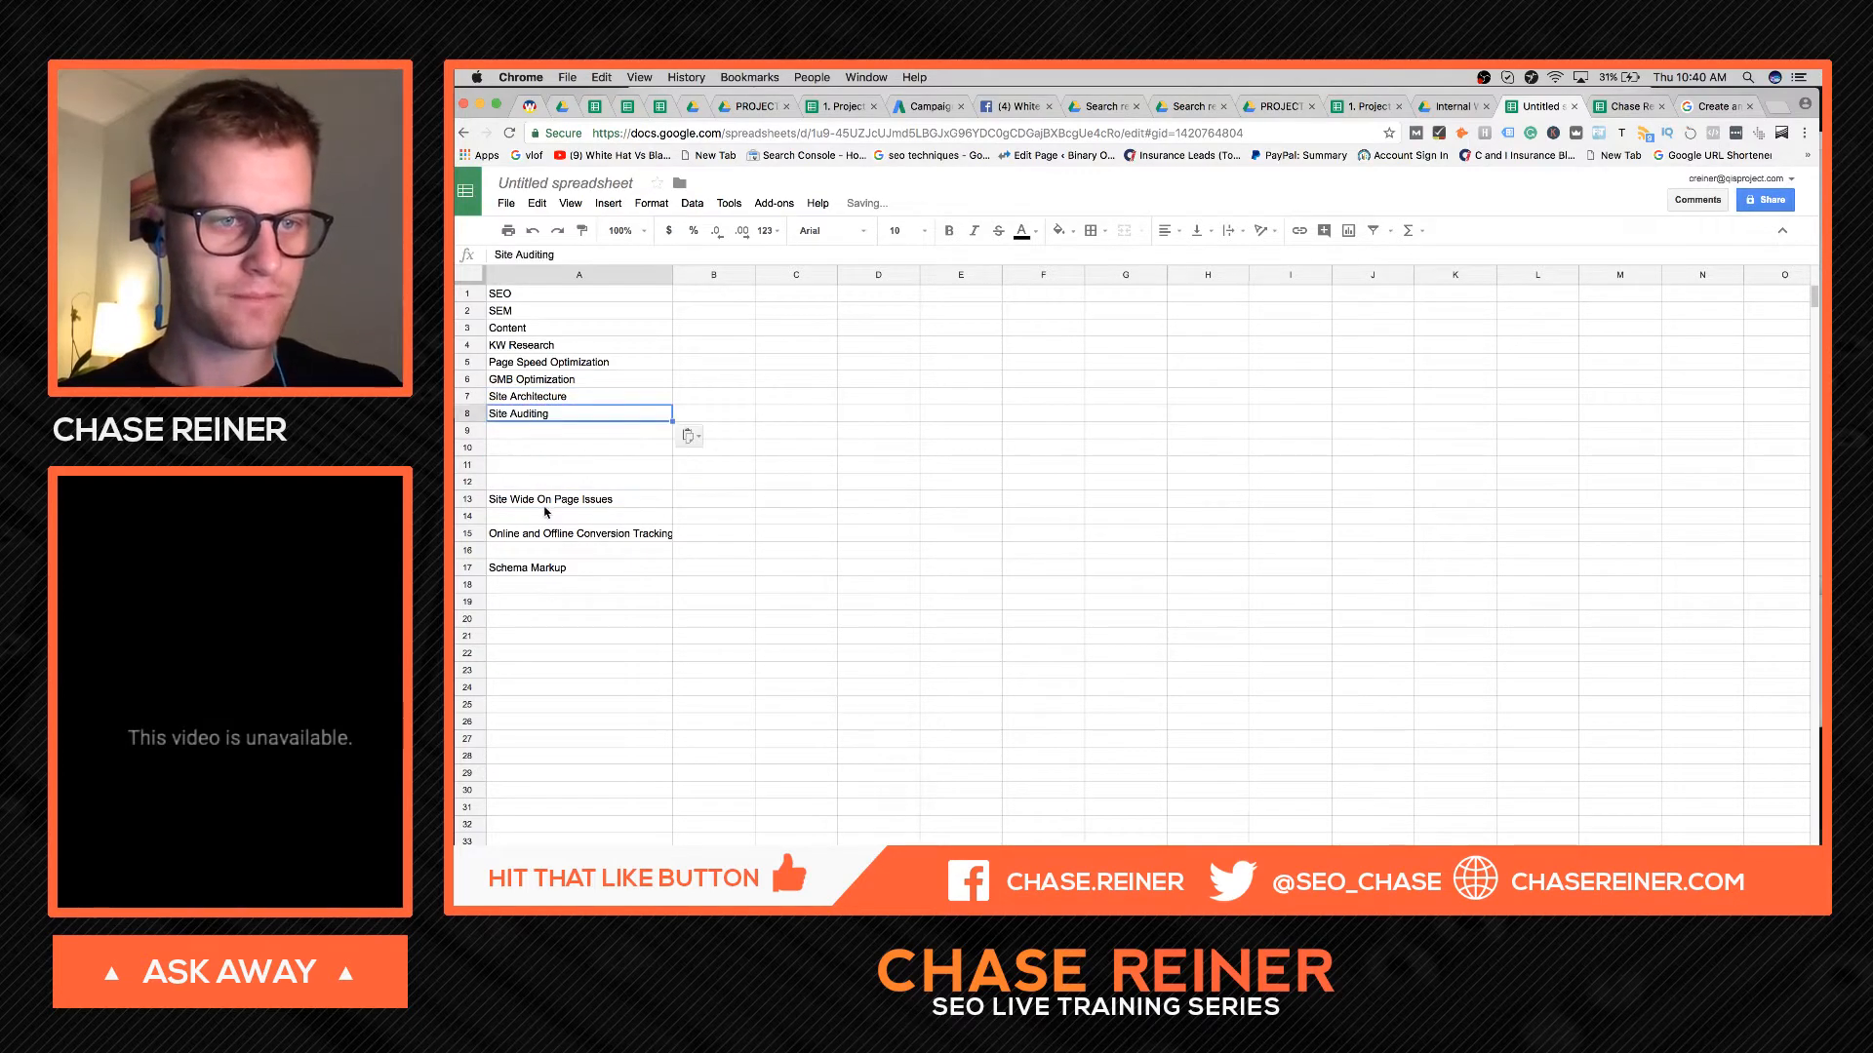
- Move Site Wide On Page Issues to cell A9 and Online and Offline Conversion Tracking to cell A10
click(546, 509)
key(super+x)
click(566, 432)
key(super+v)
click(562, 534)
key(super+x)
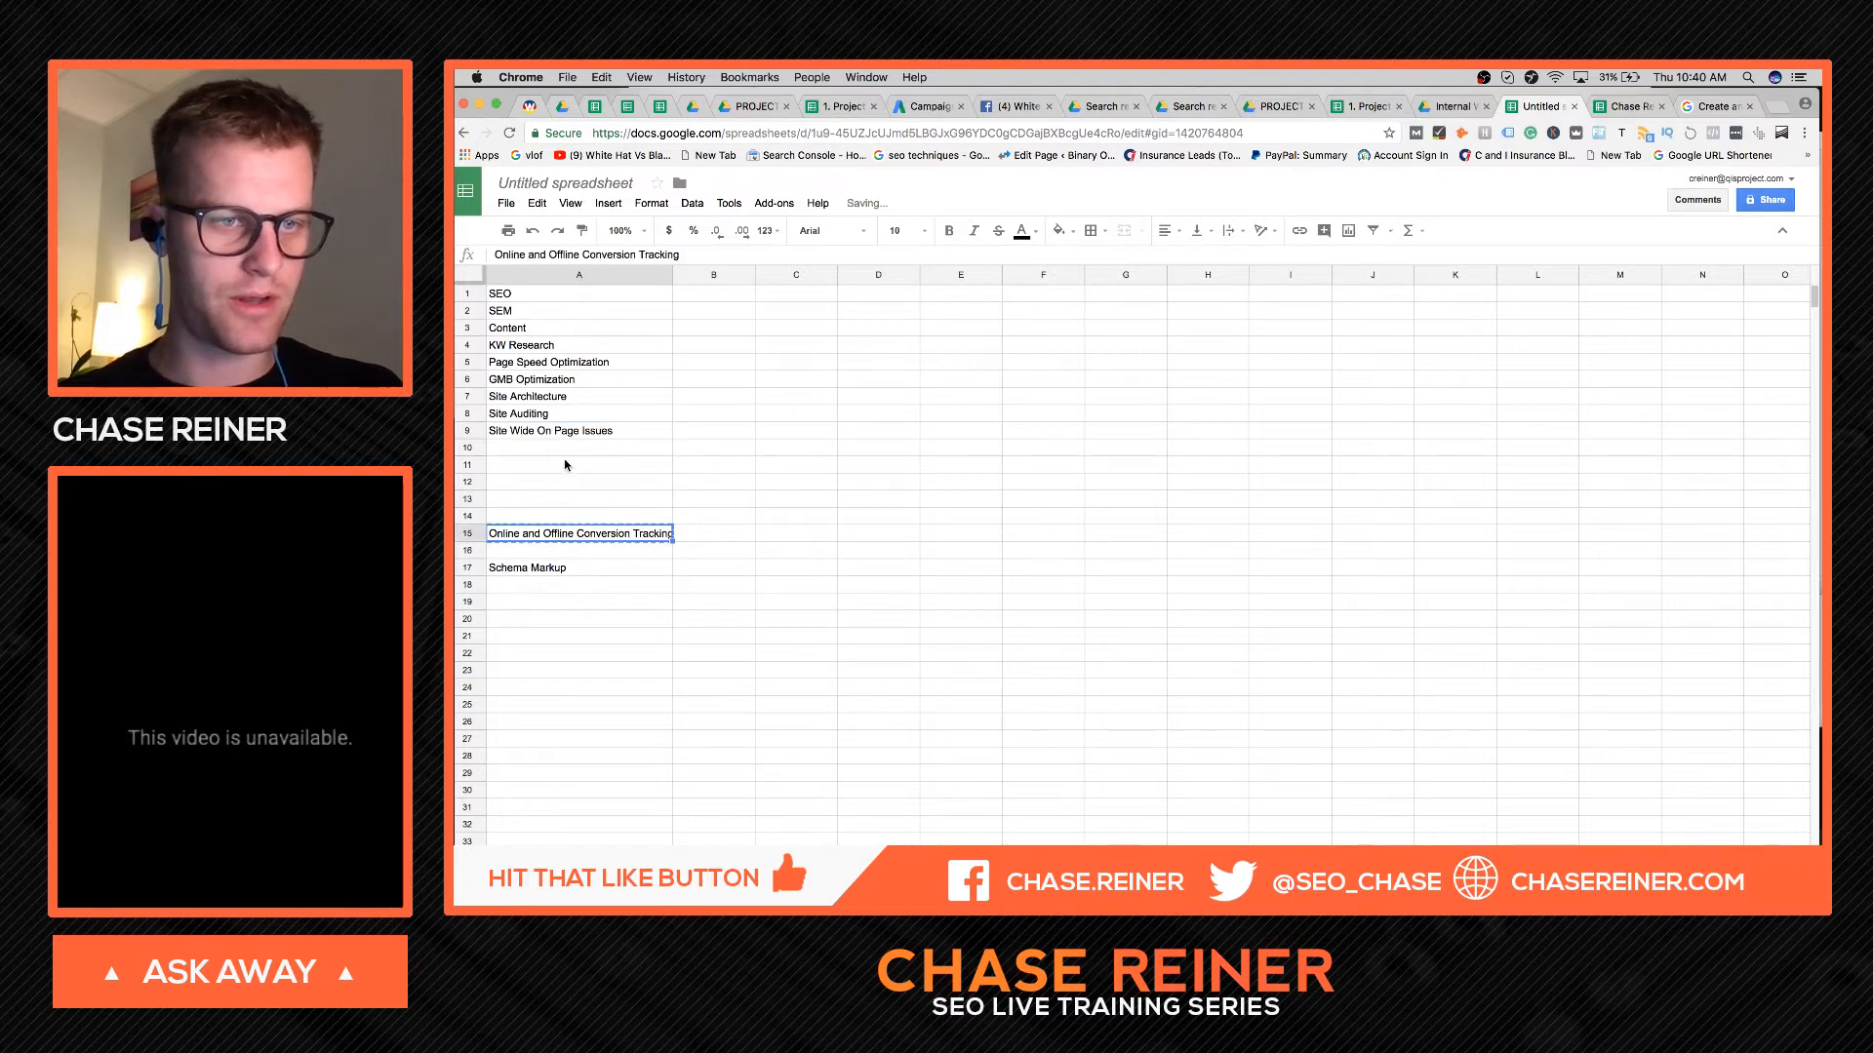
click(565, 451)
key(super+v)
- Move the Schema Markup entry to cell A11, directly below the other tasks
click(547, 565)
key(super+x)
click(566, 466)
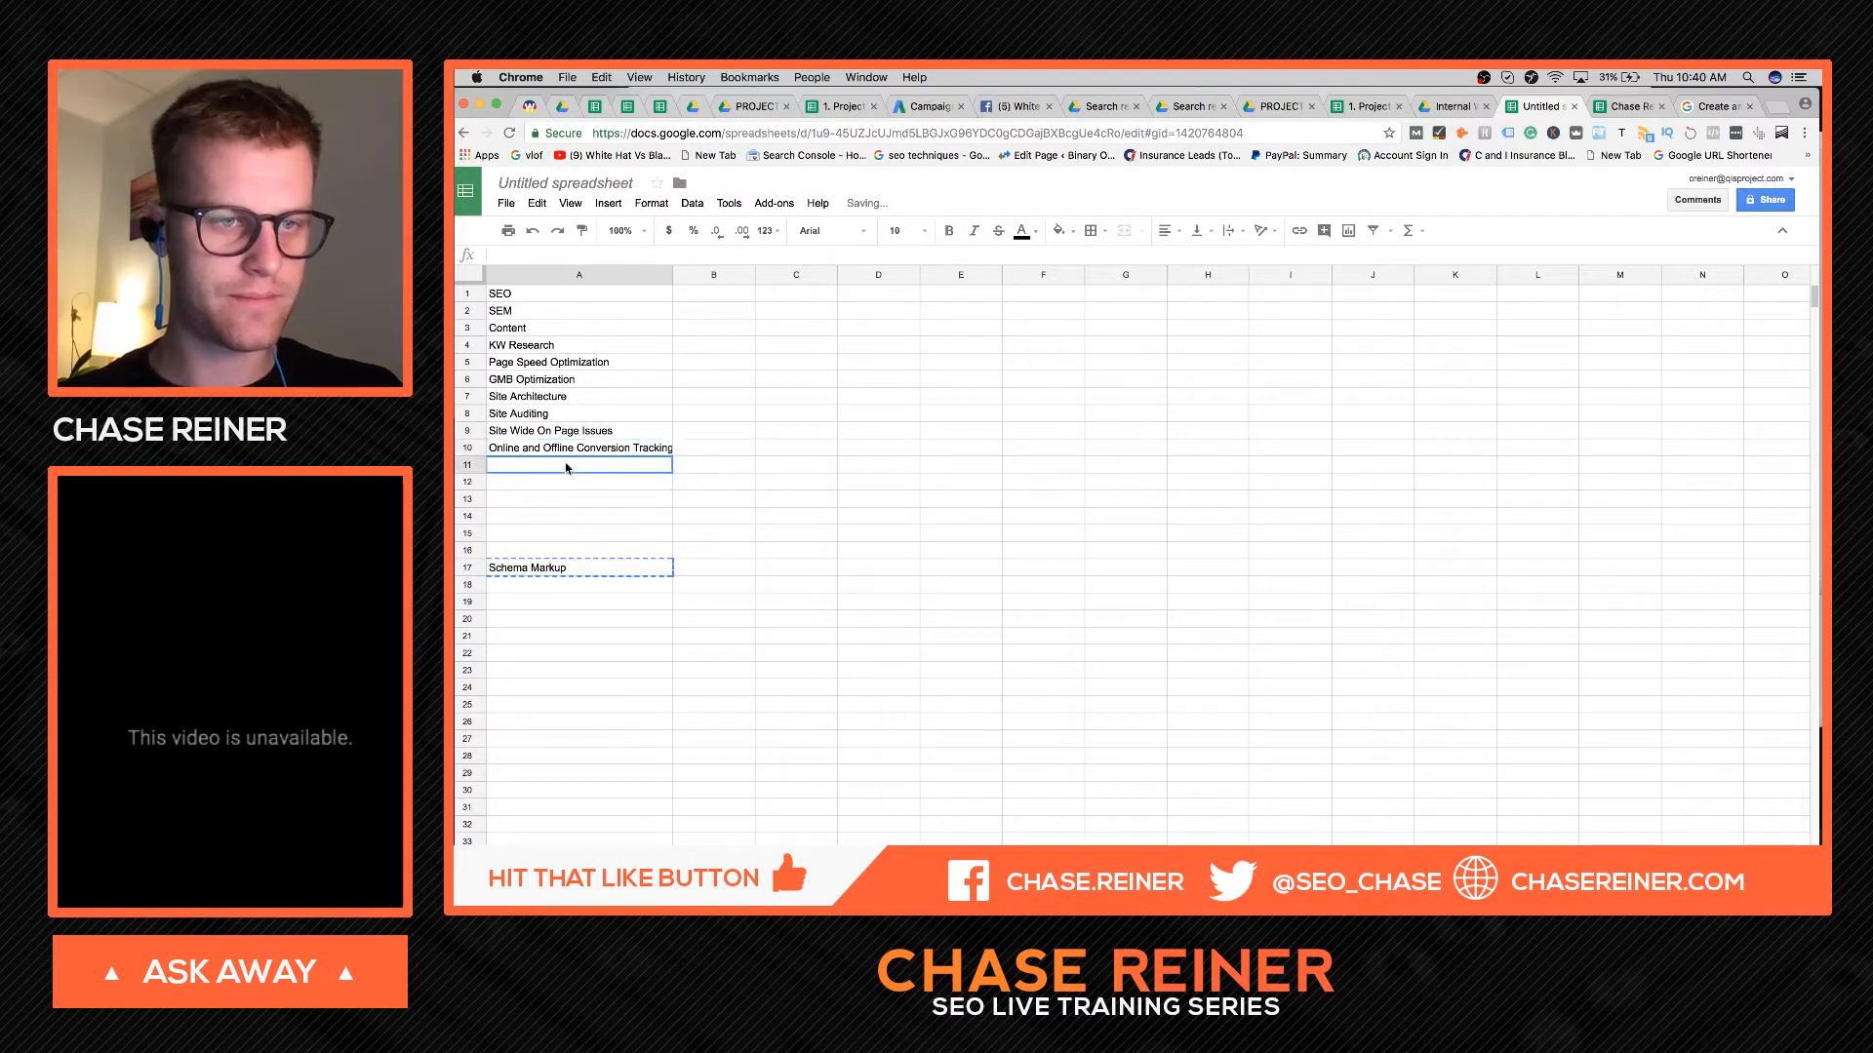
key(super+v)
click(598, 532)
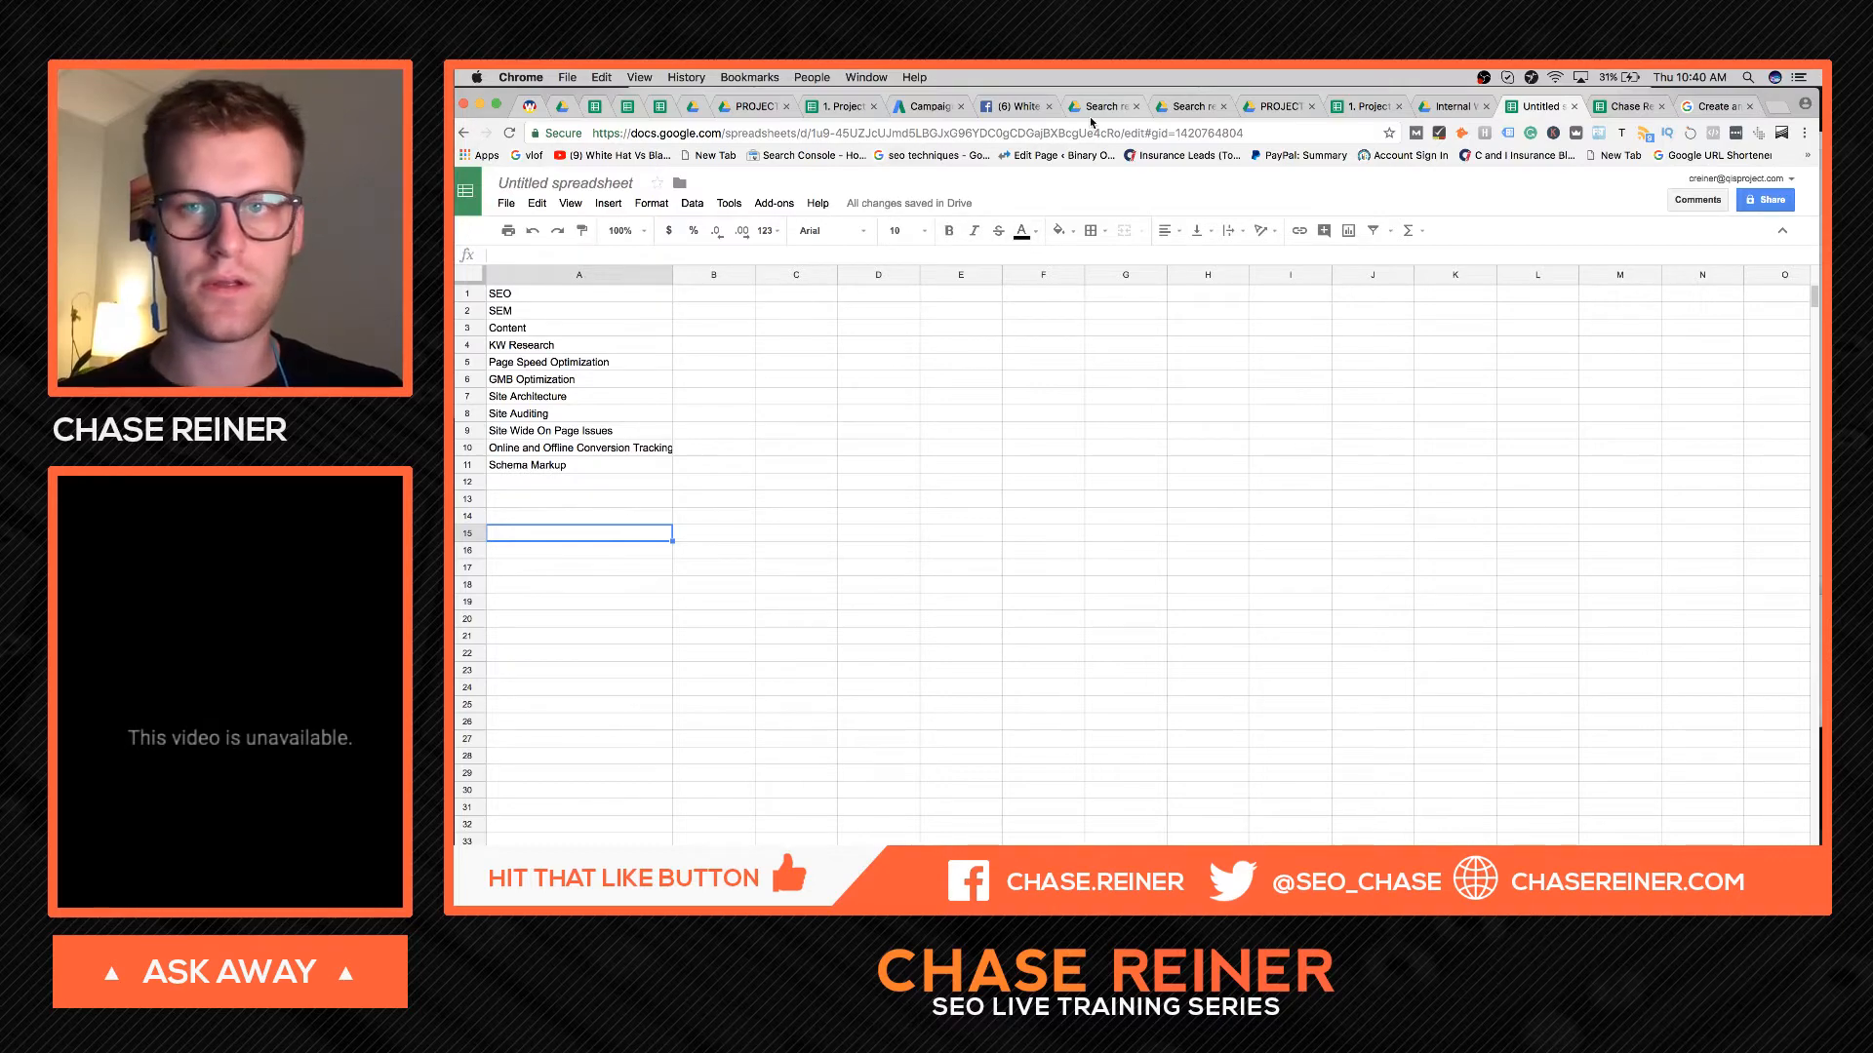
- Rename the untitled spreadsheet containing the task list as "Internal Workflow"
click(1628, 107)
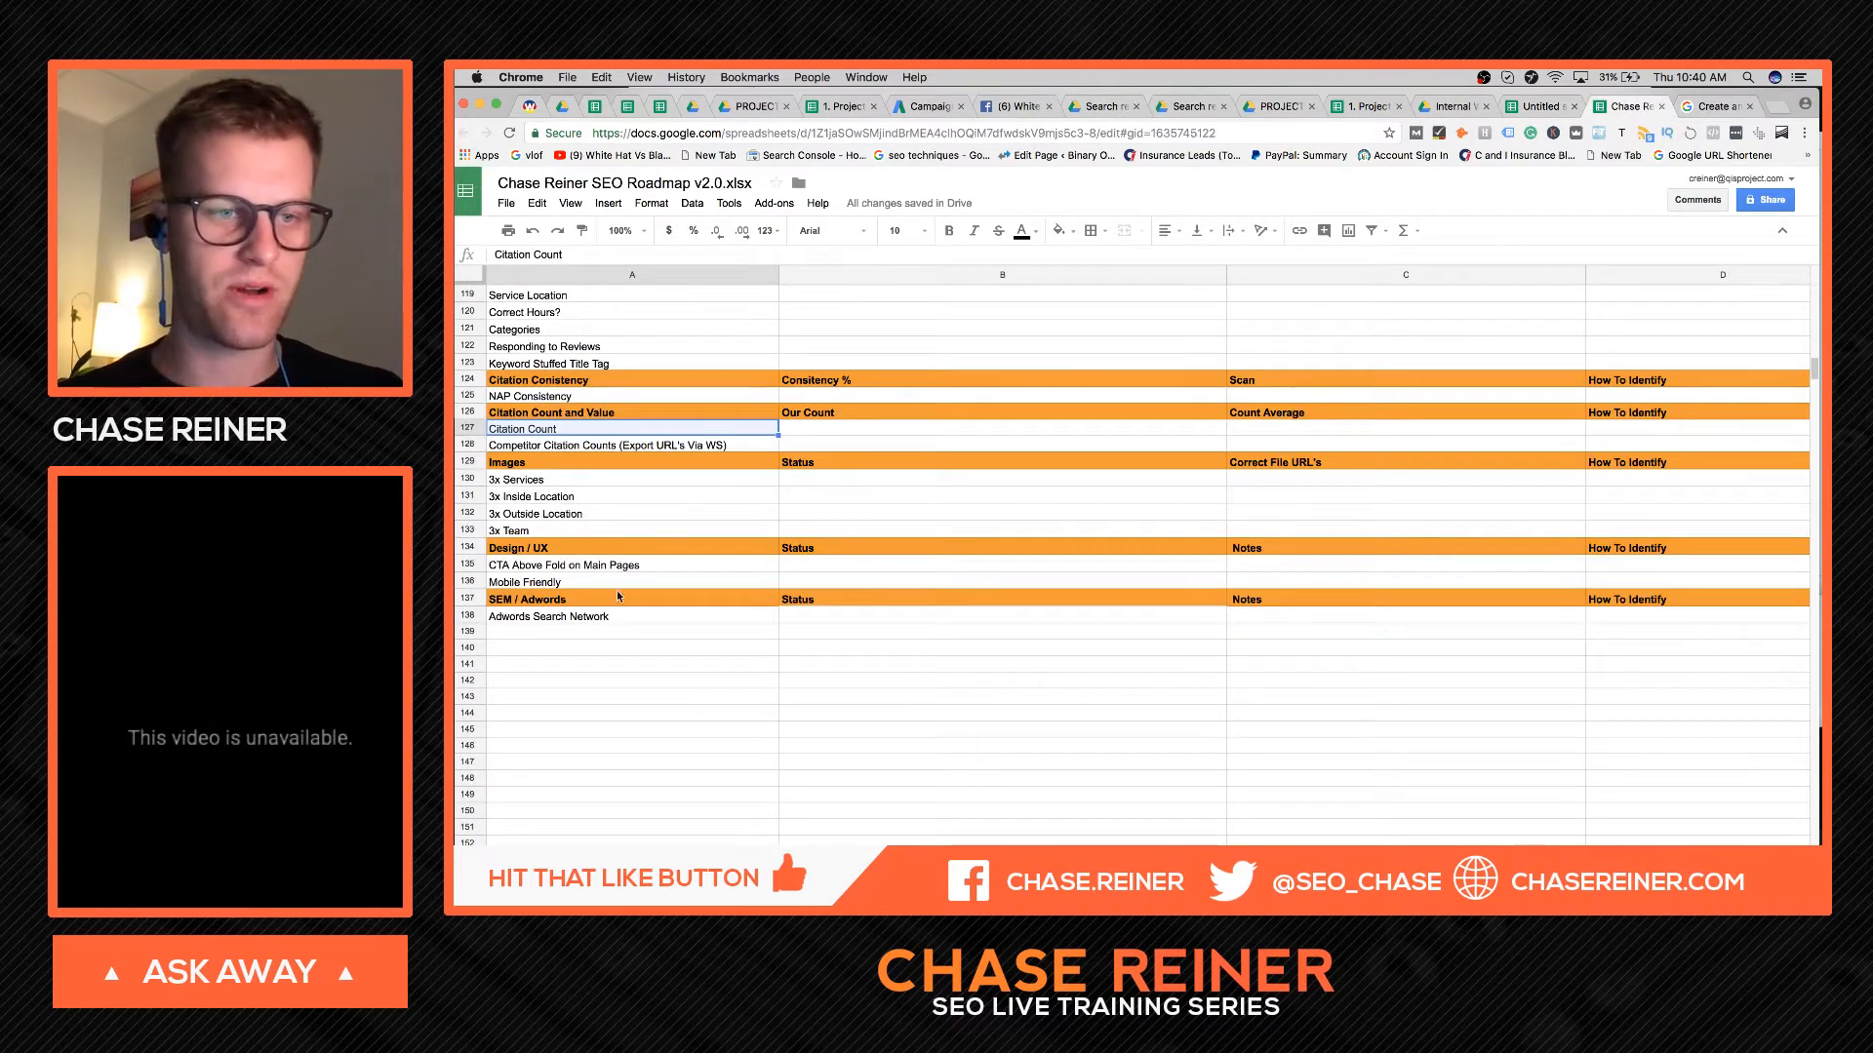
click(1539, 106)
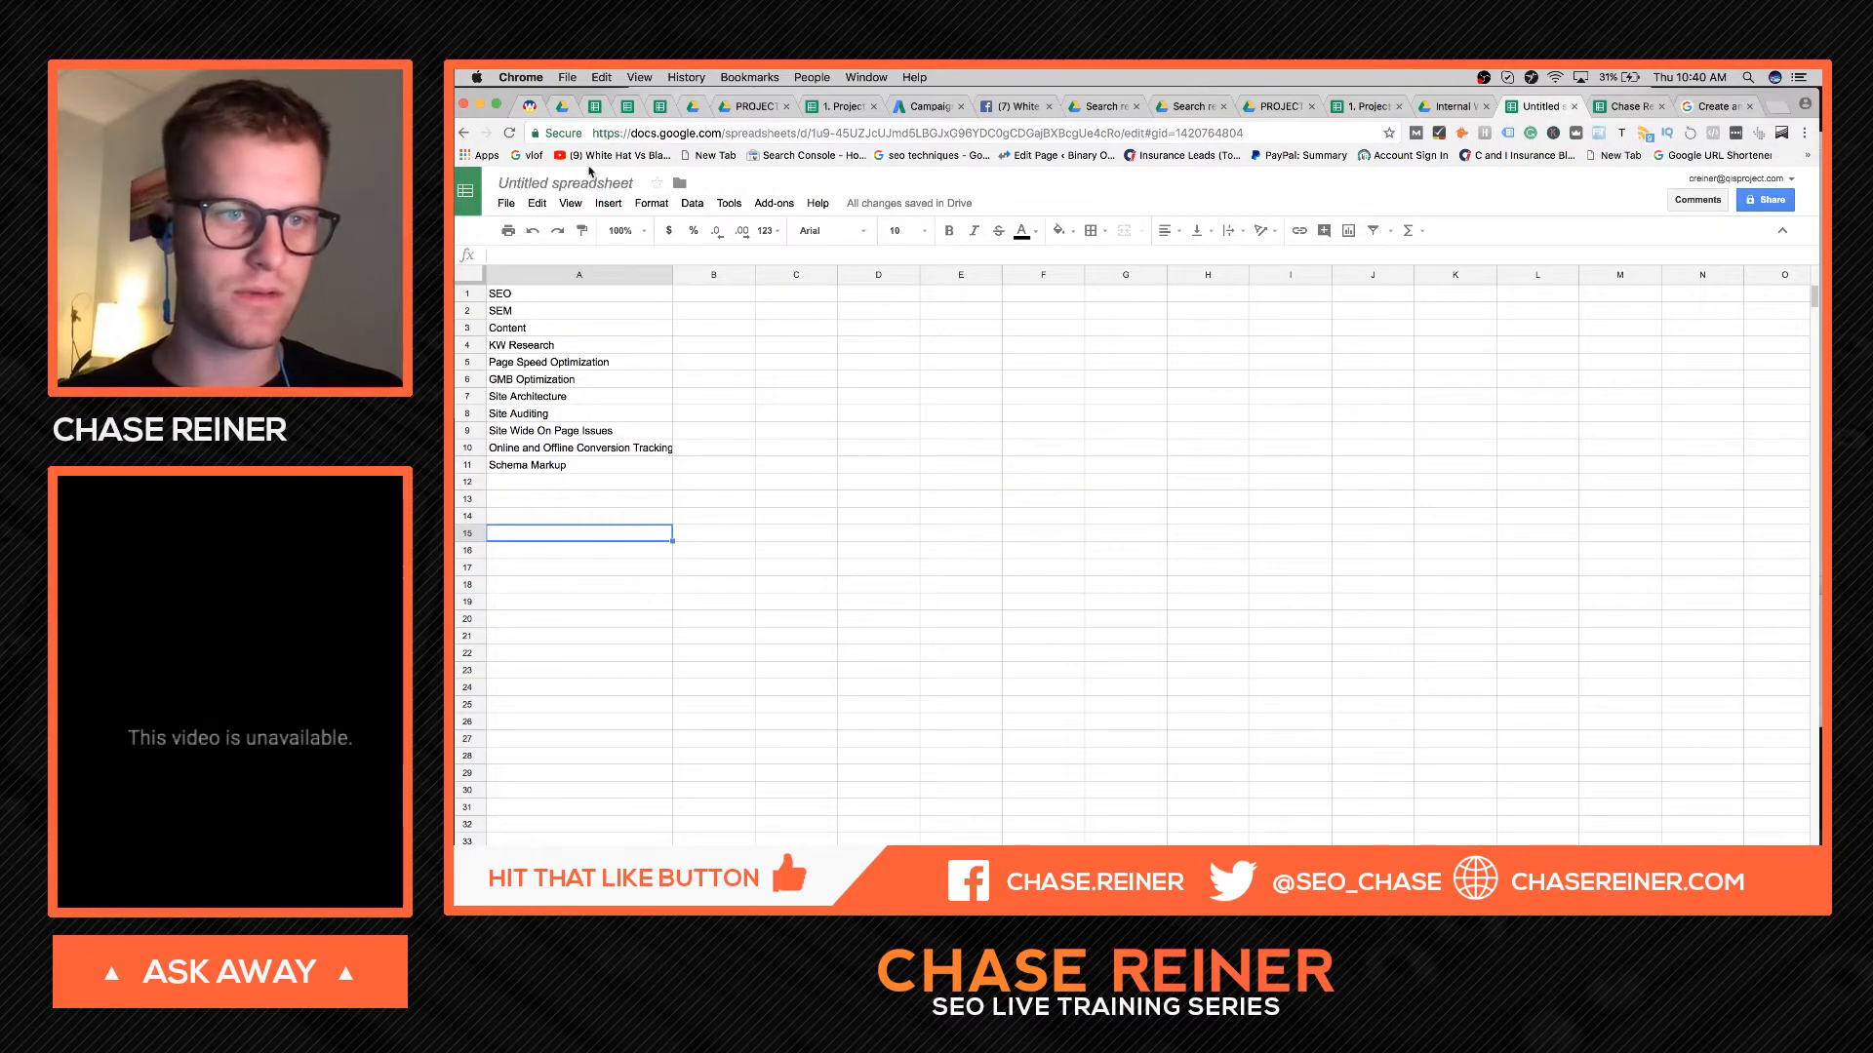
click(564, 181)
text(Internal Worlf)
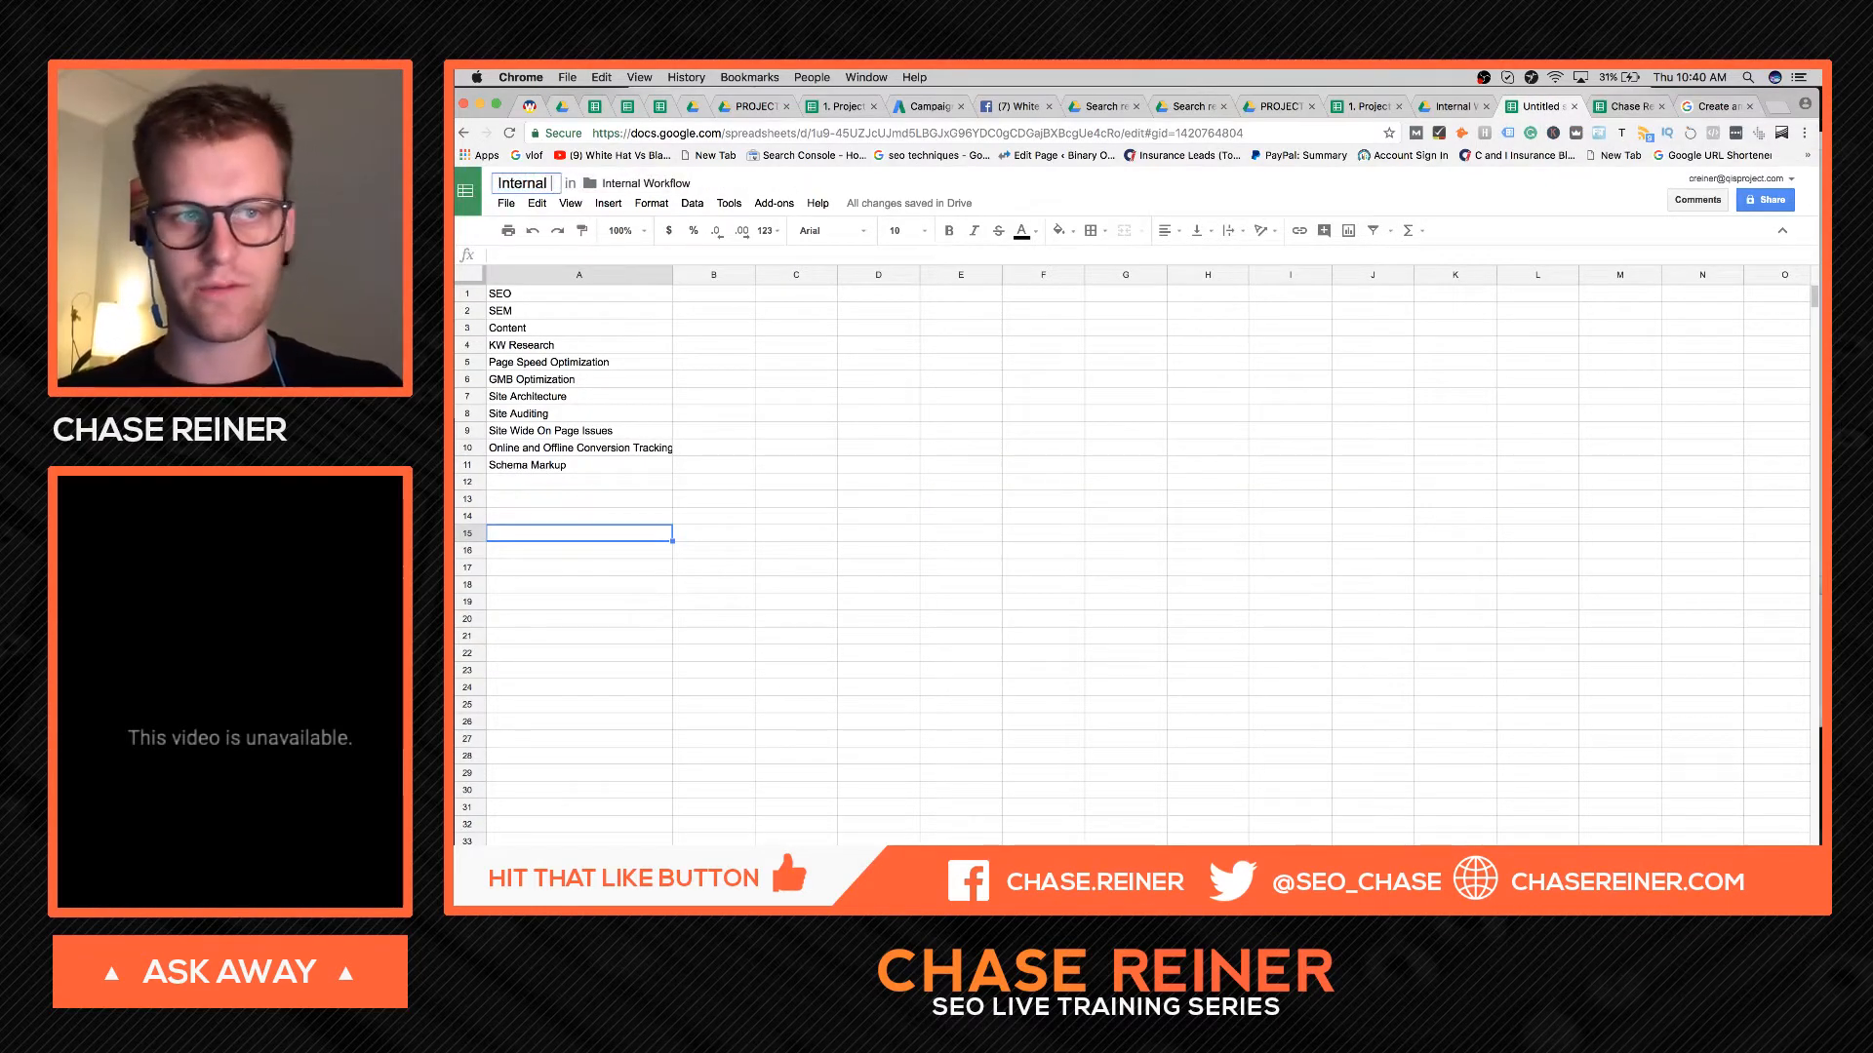
key(BackSpace)
key(BackSpace)
text(kflow)
key(Return)
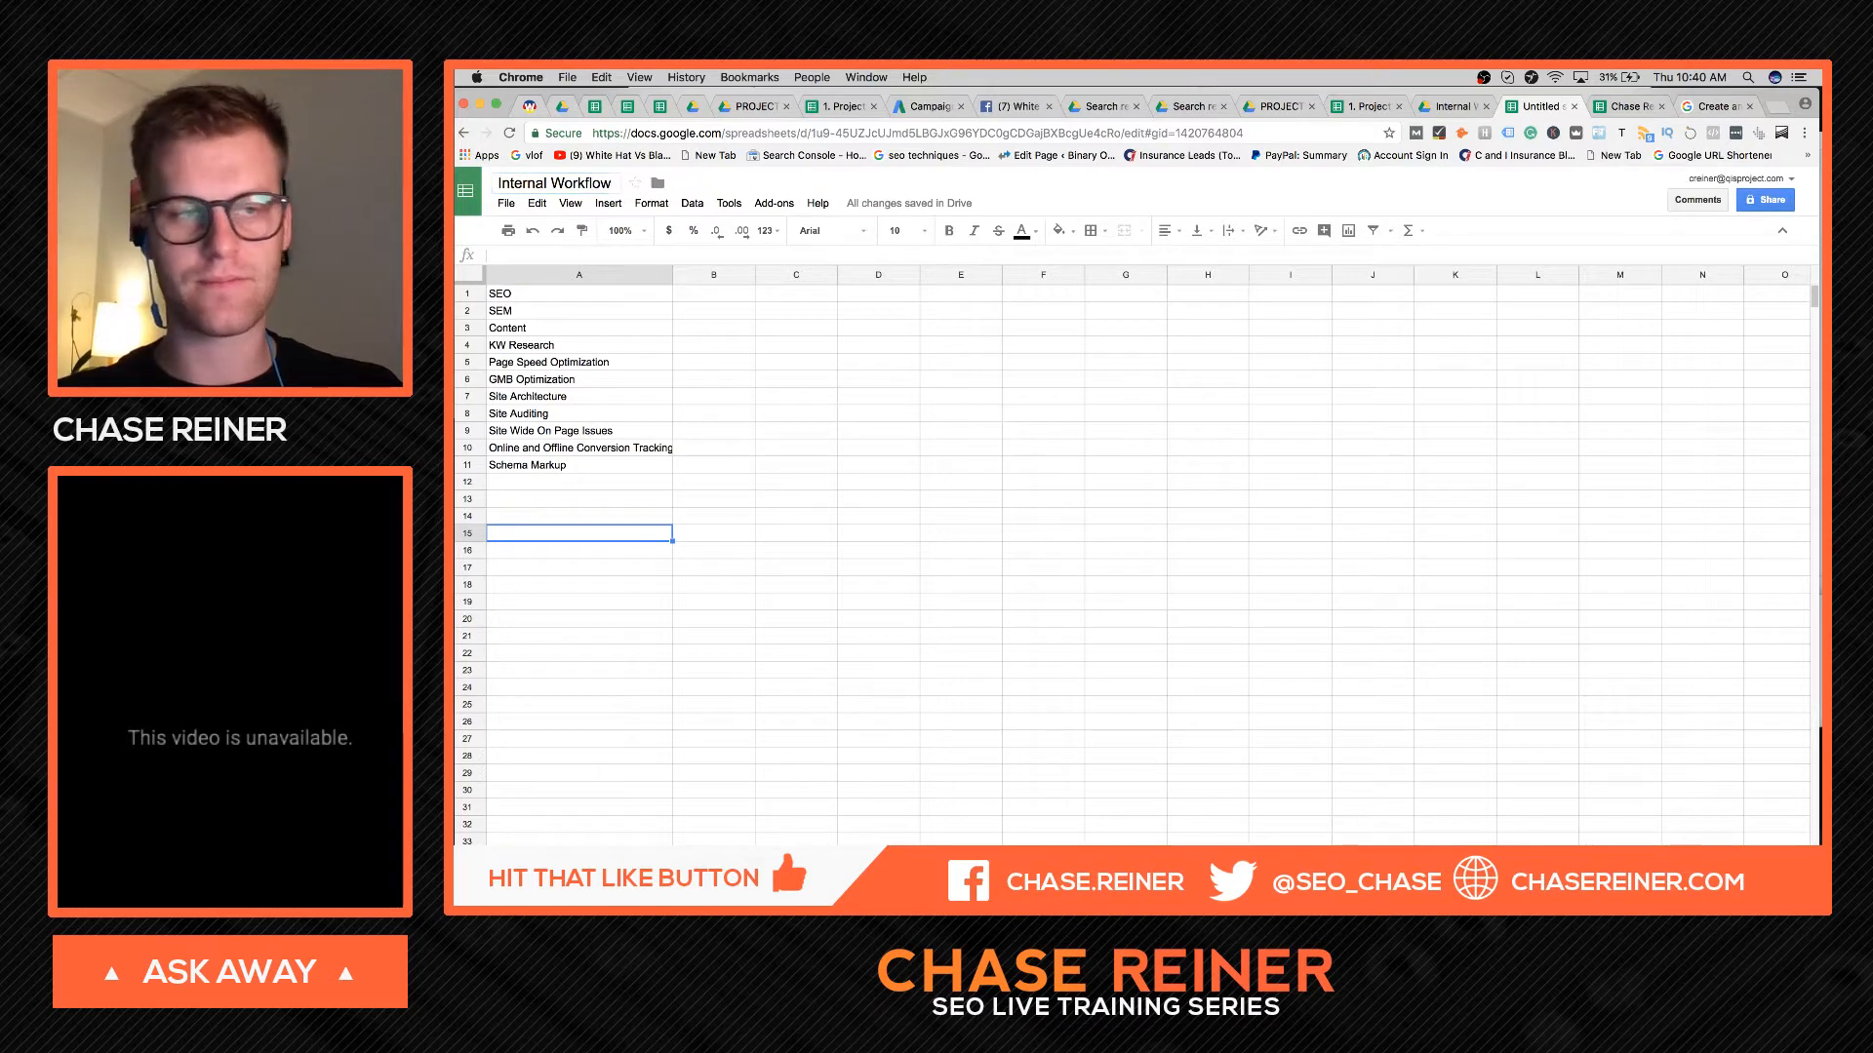
- Rename the sheet with the due date columns as "What's Happening"
click(551, 382)
click(558, 886)
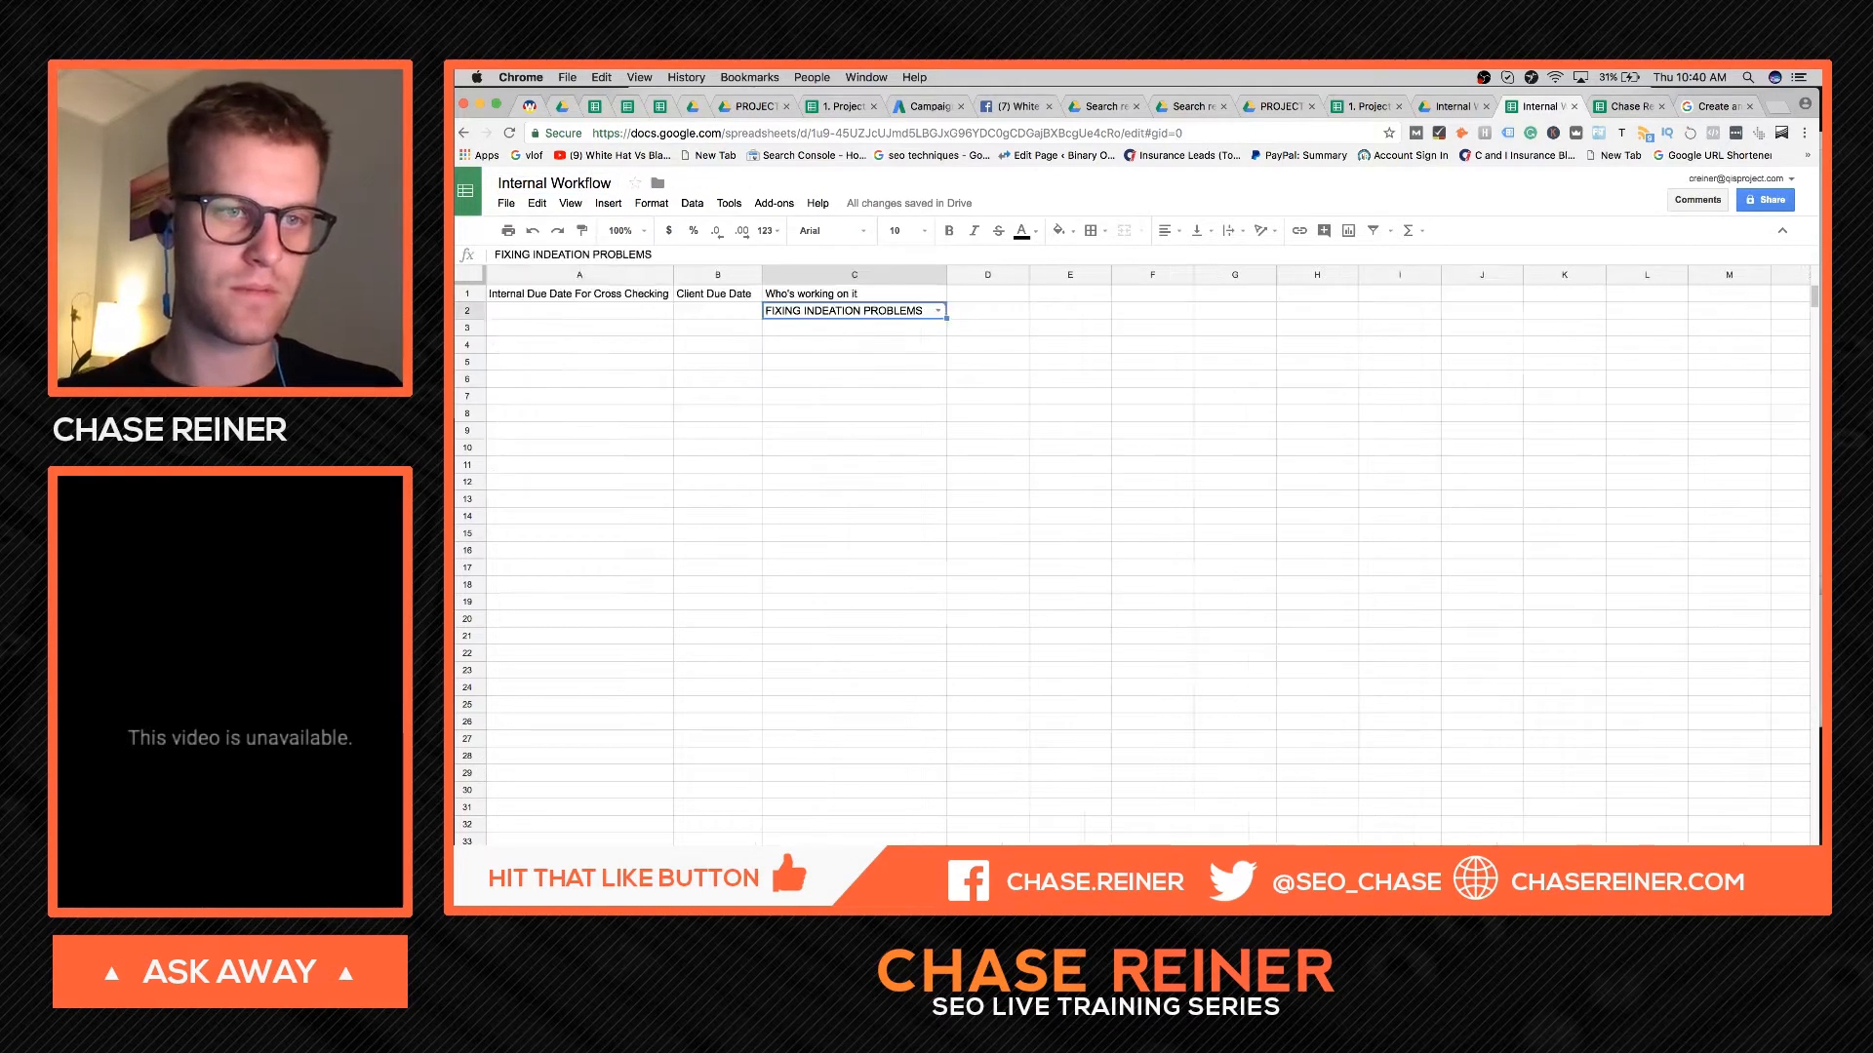
right_click(574, 888)
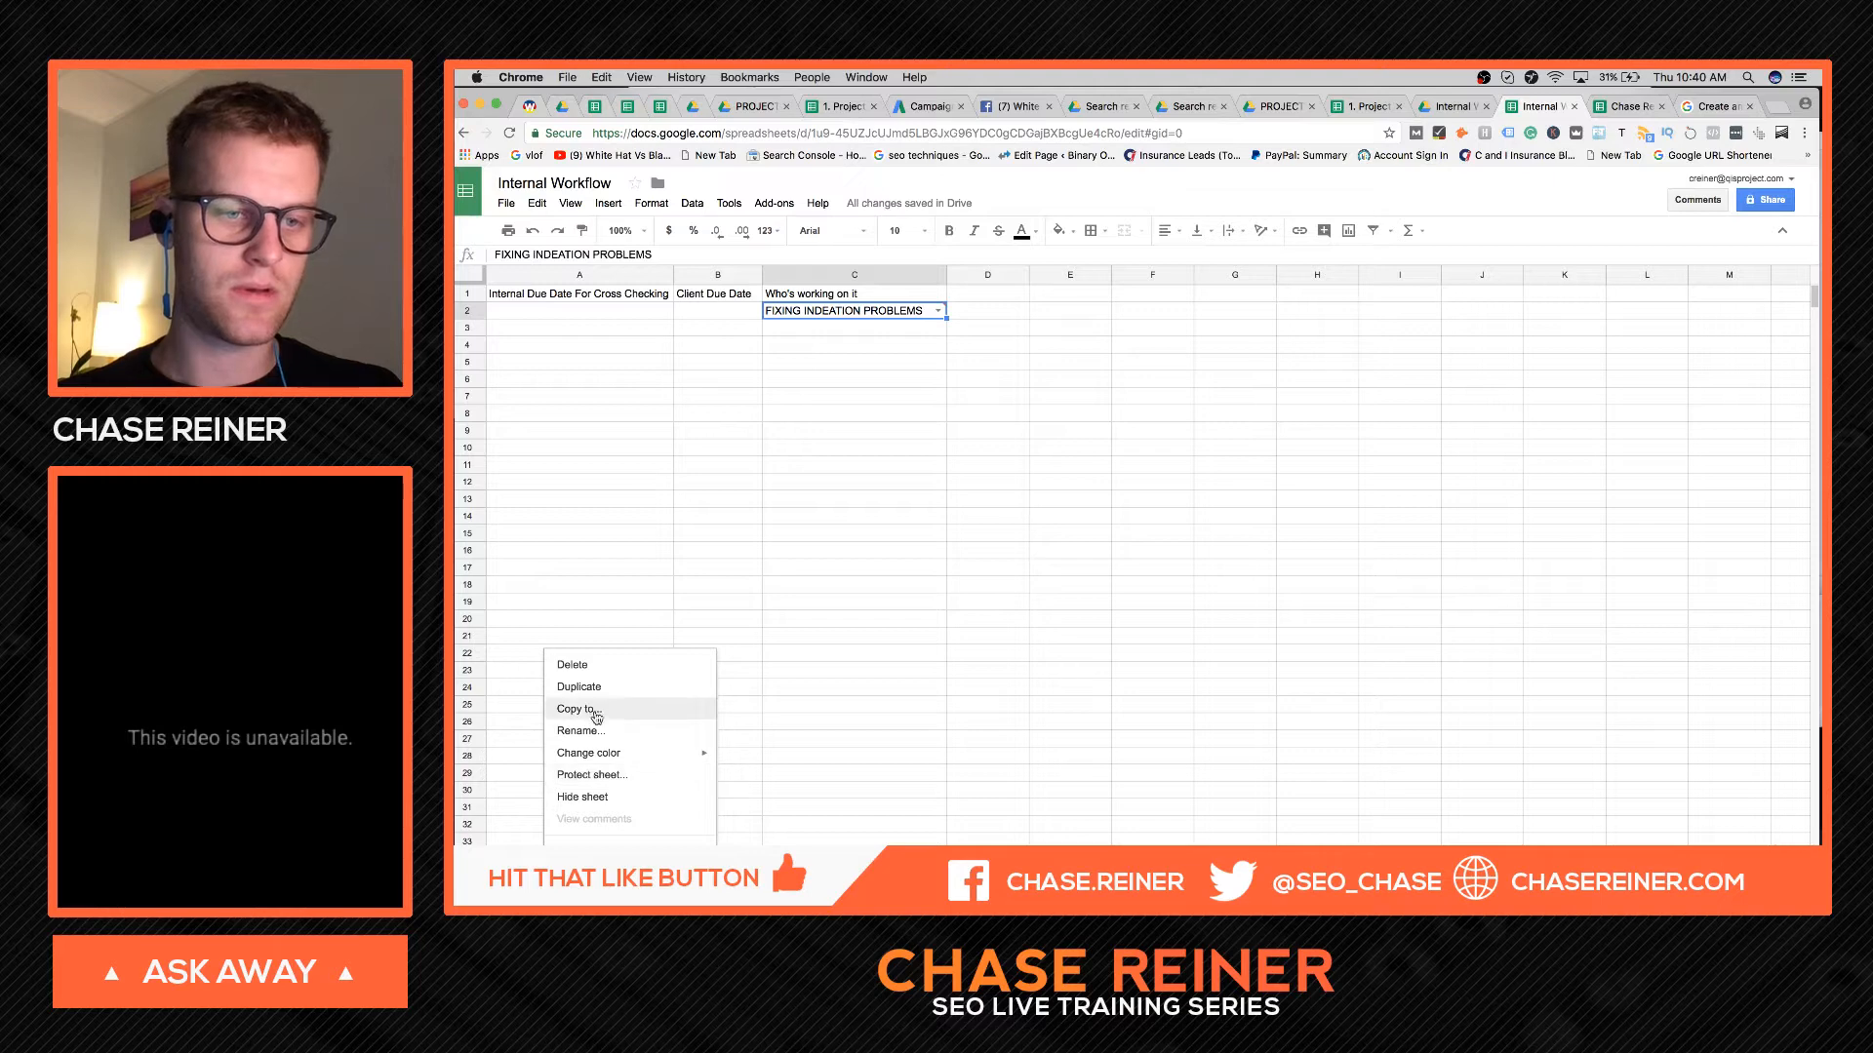
click(598, 733)
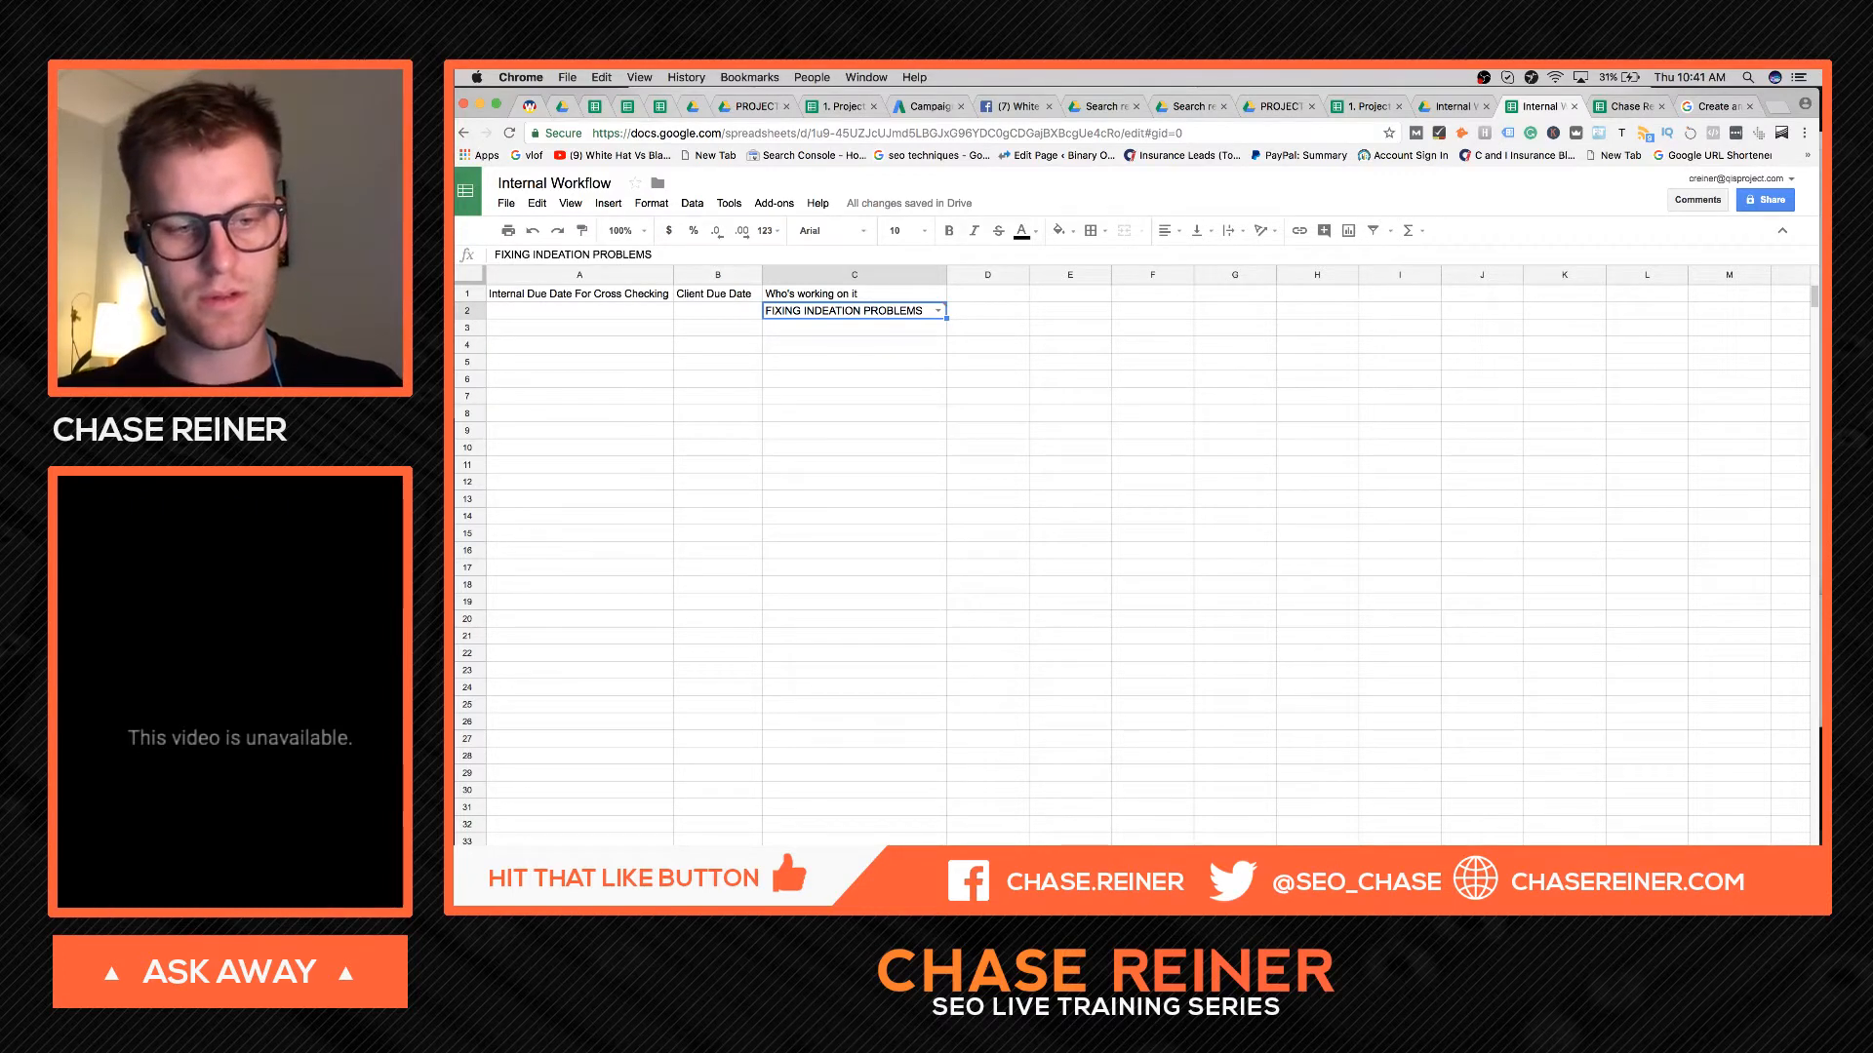
click(670, 694)
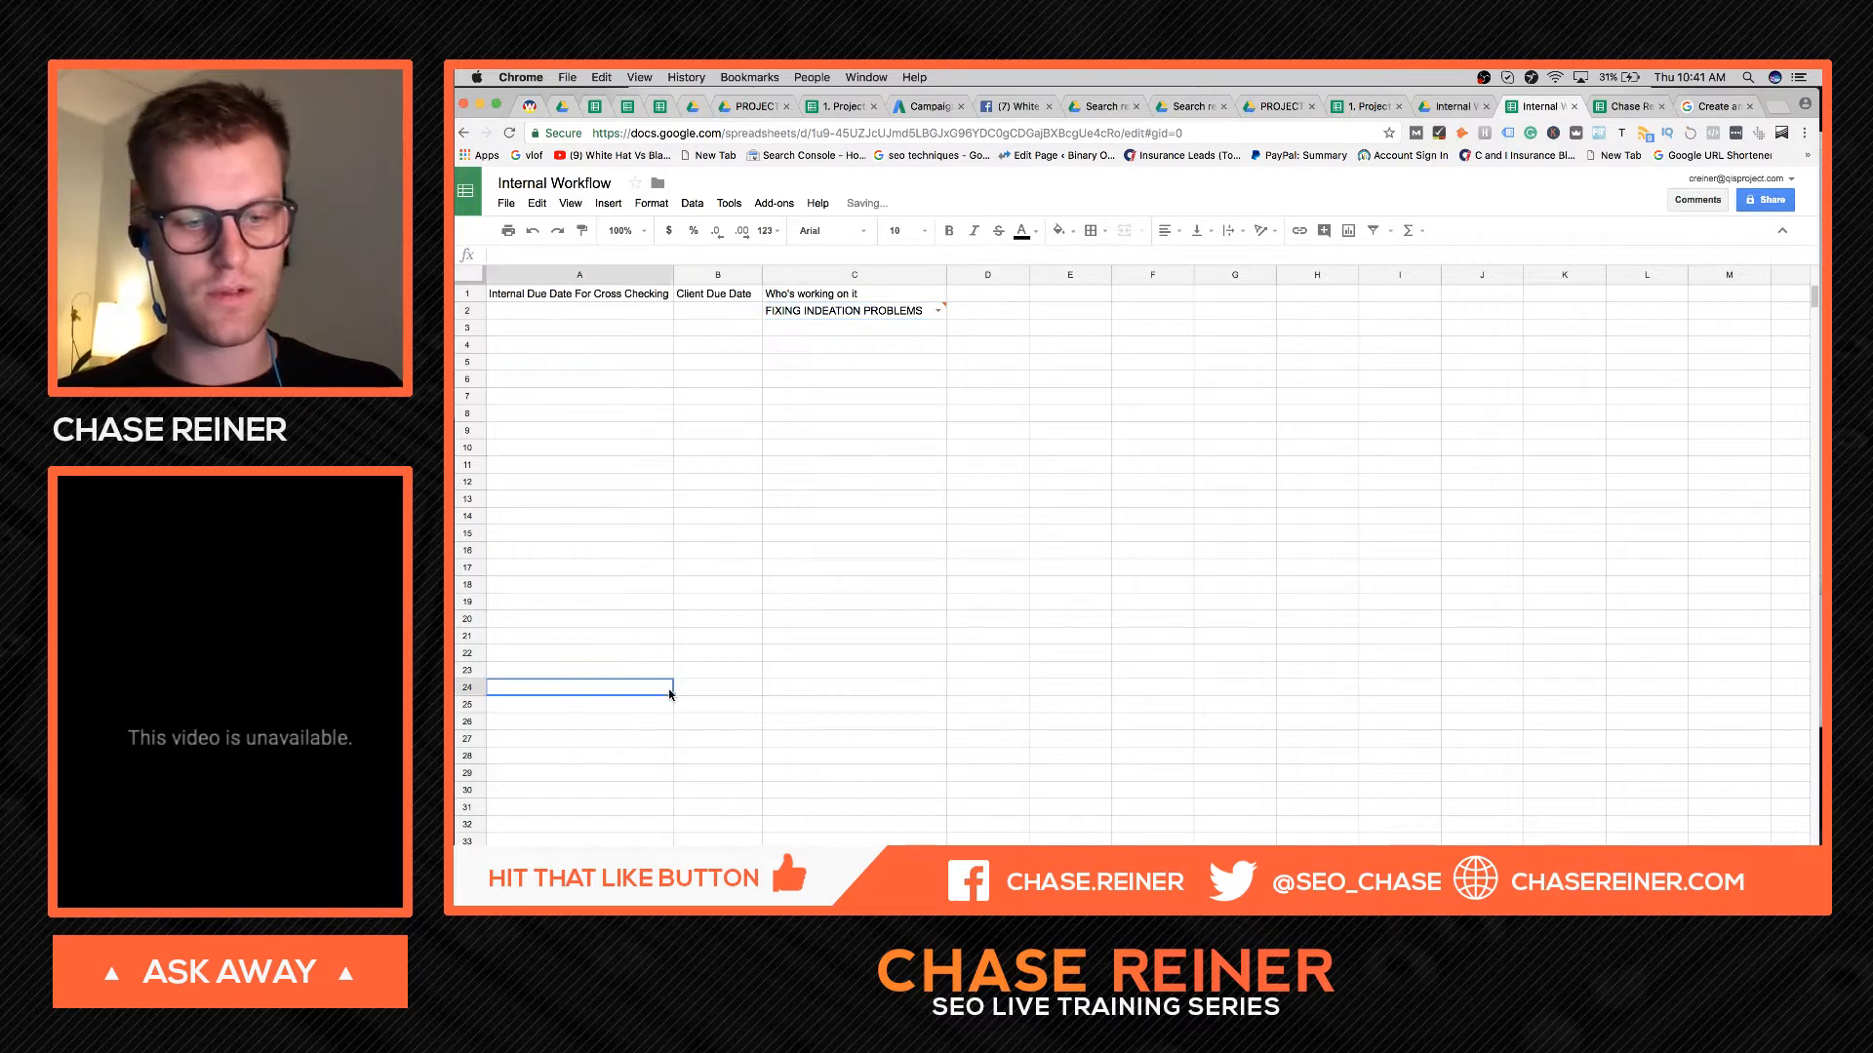
- Rename the sheet containing the task list as "Task Inputs"
click(695, 895)
right_click(694, 896)
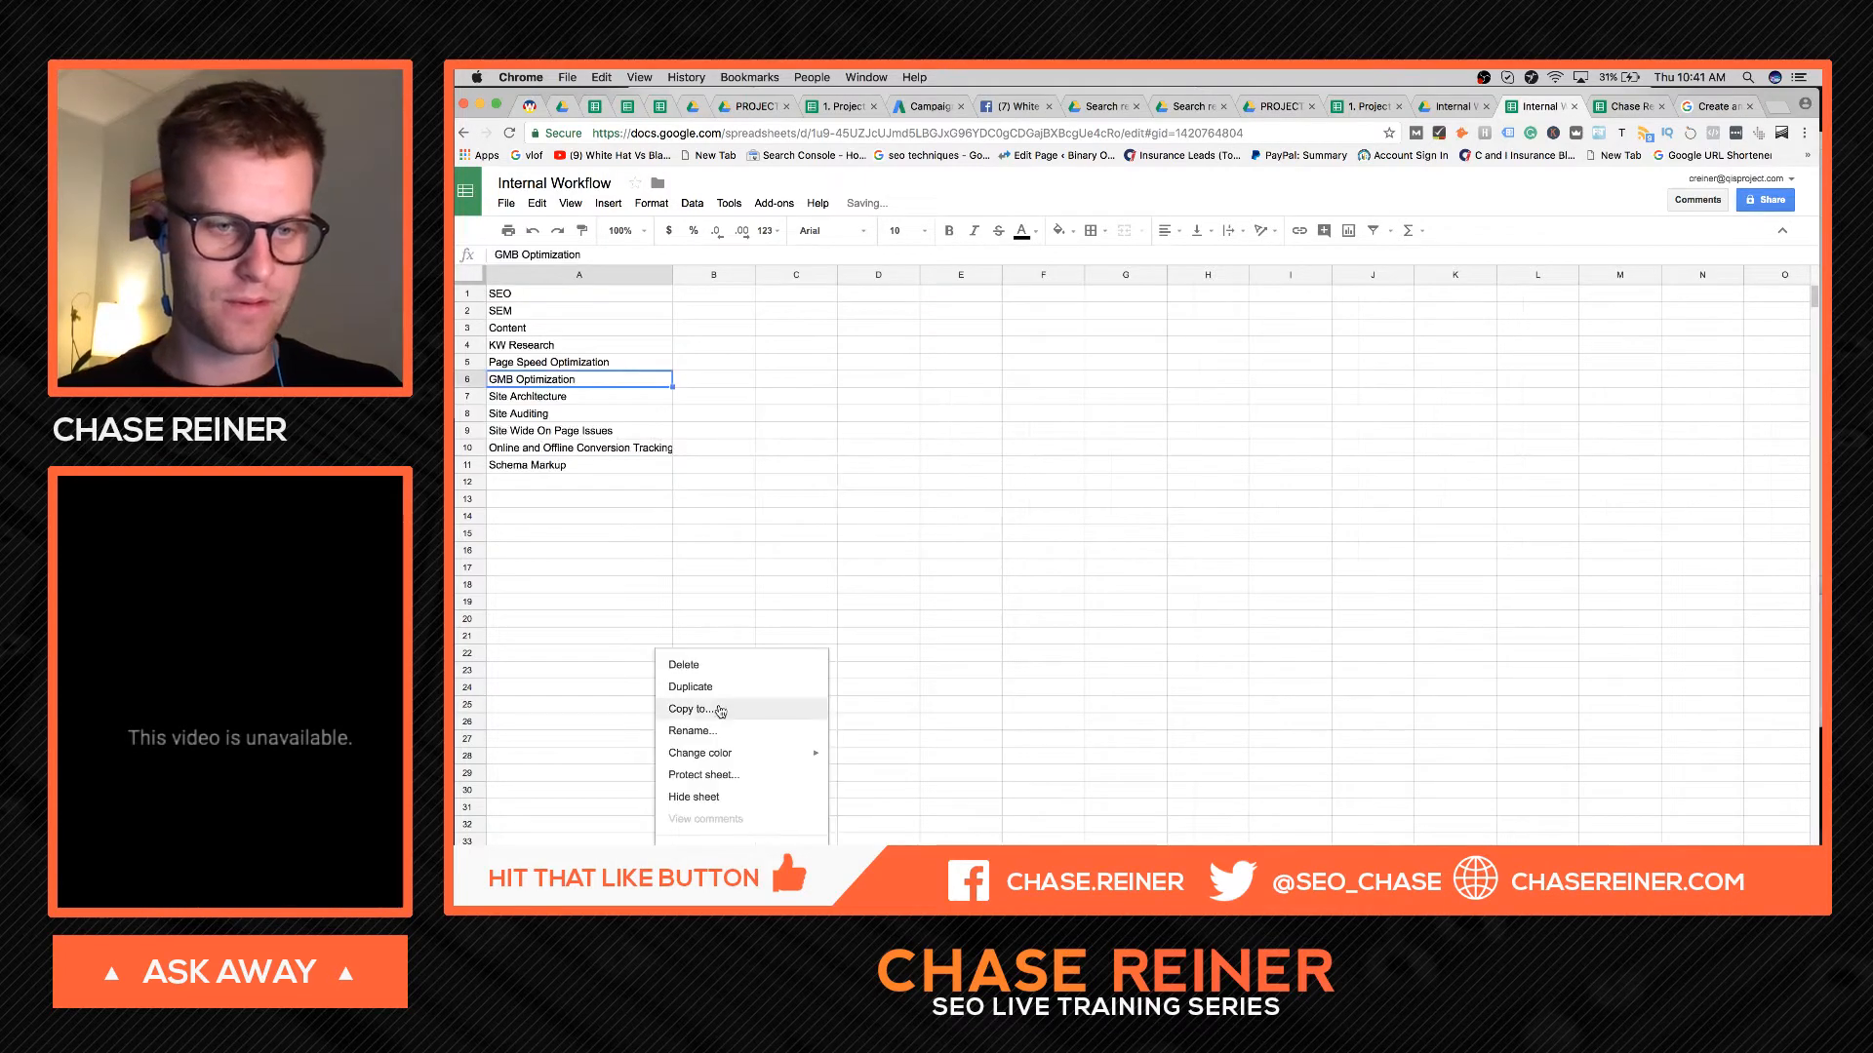
click(713, 732)
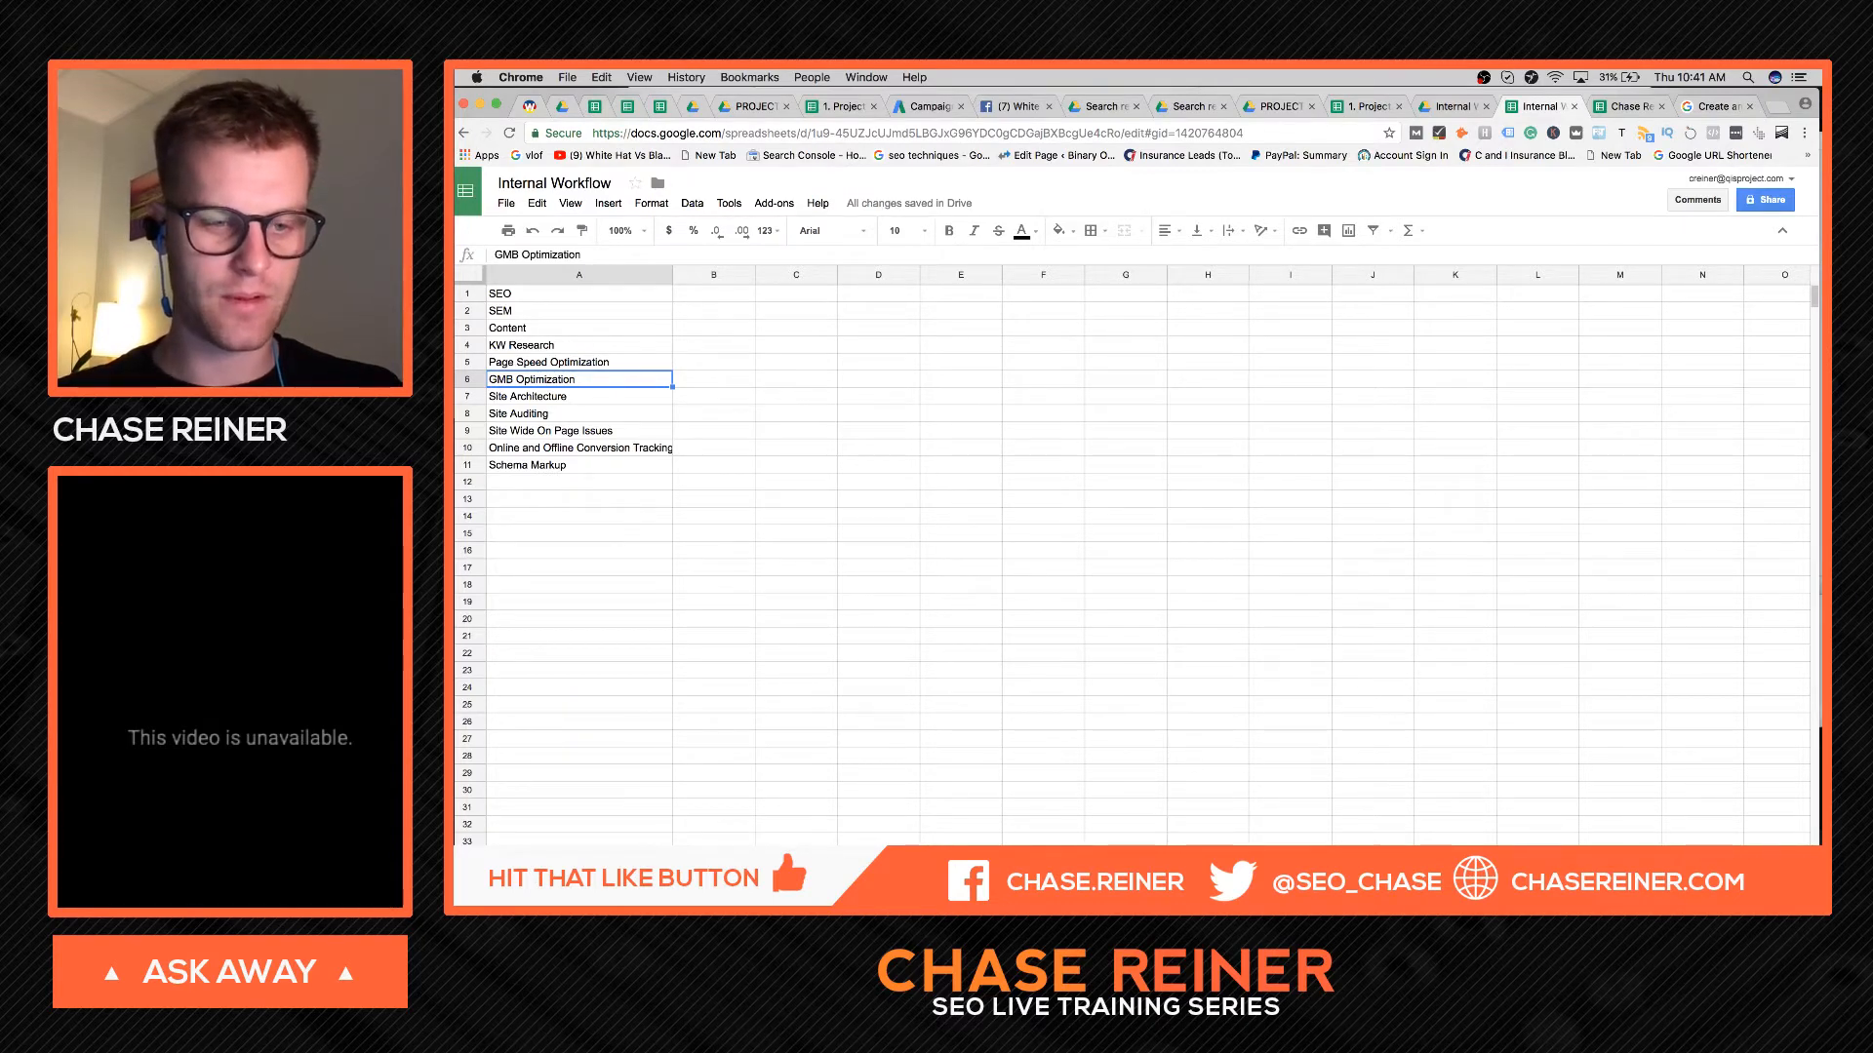
click(593, 896)
click(687, 896)
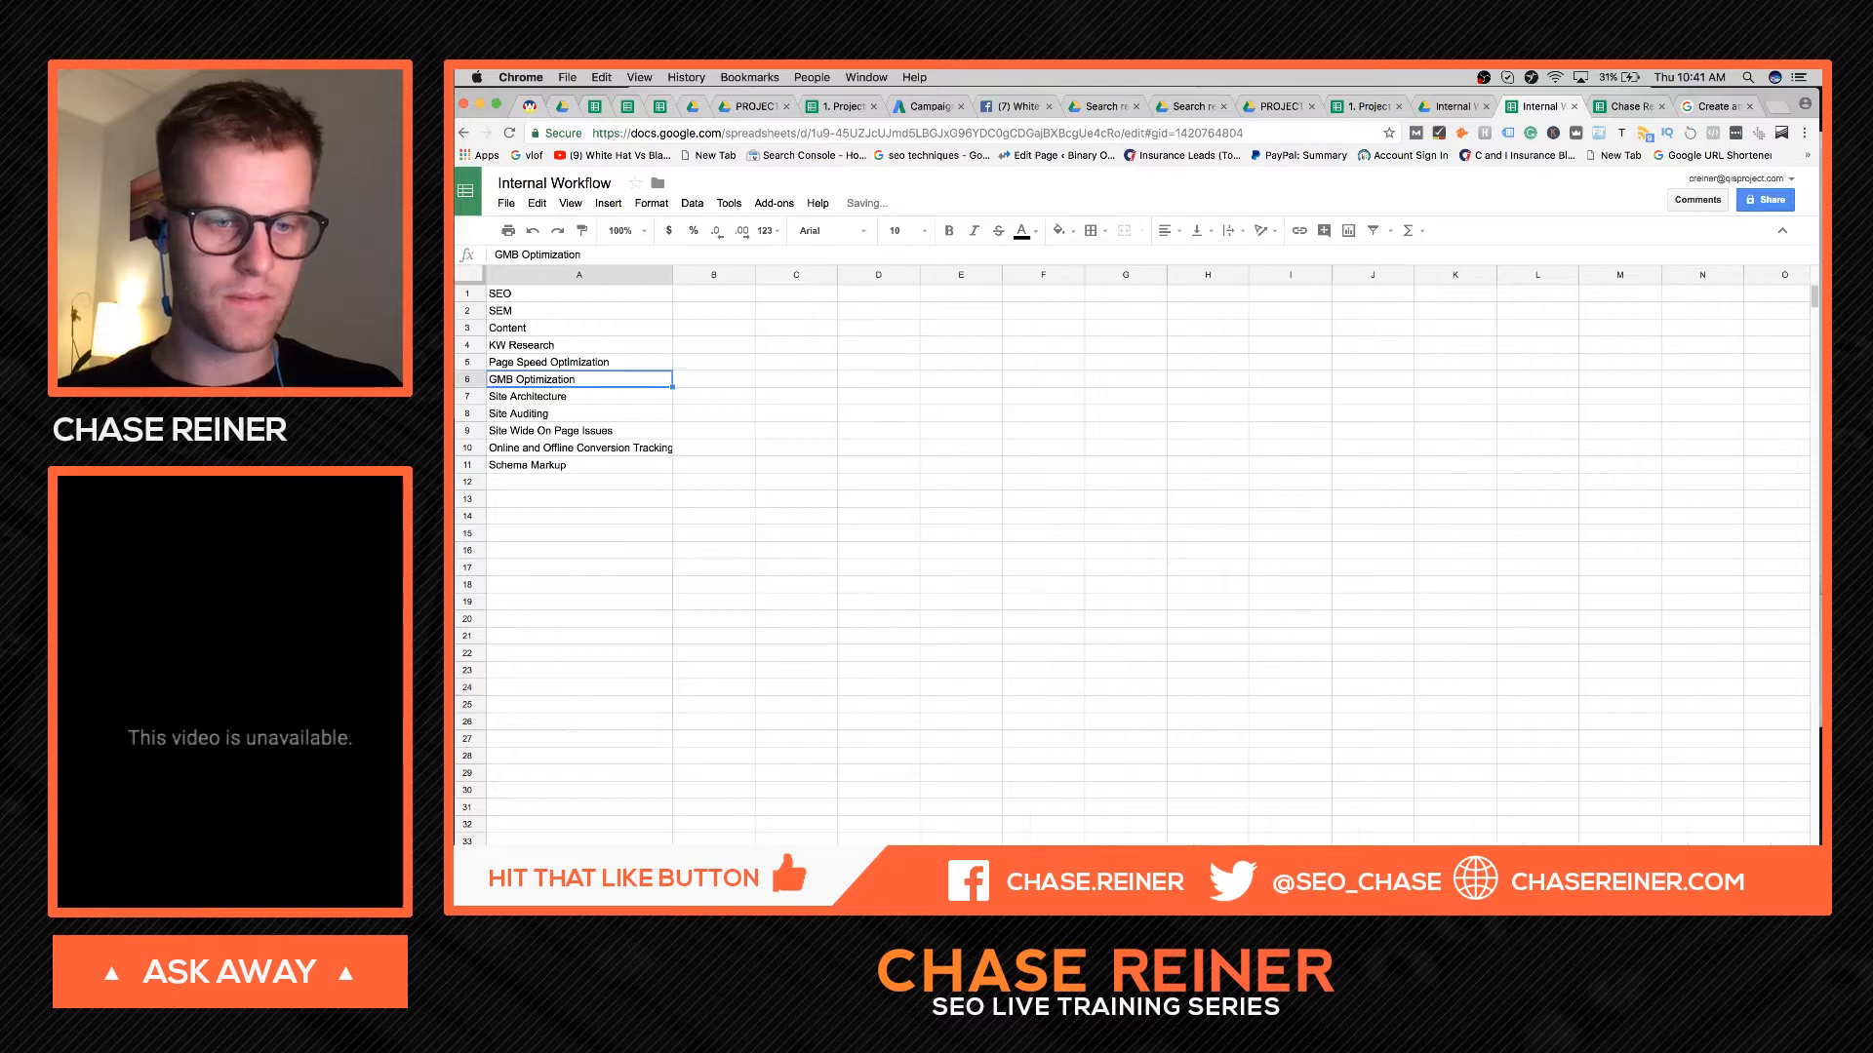
right_click(688, 895)
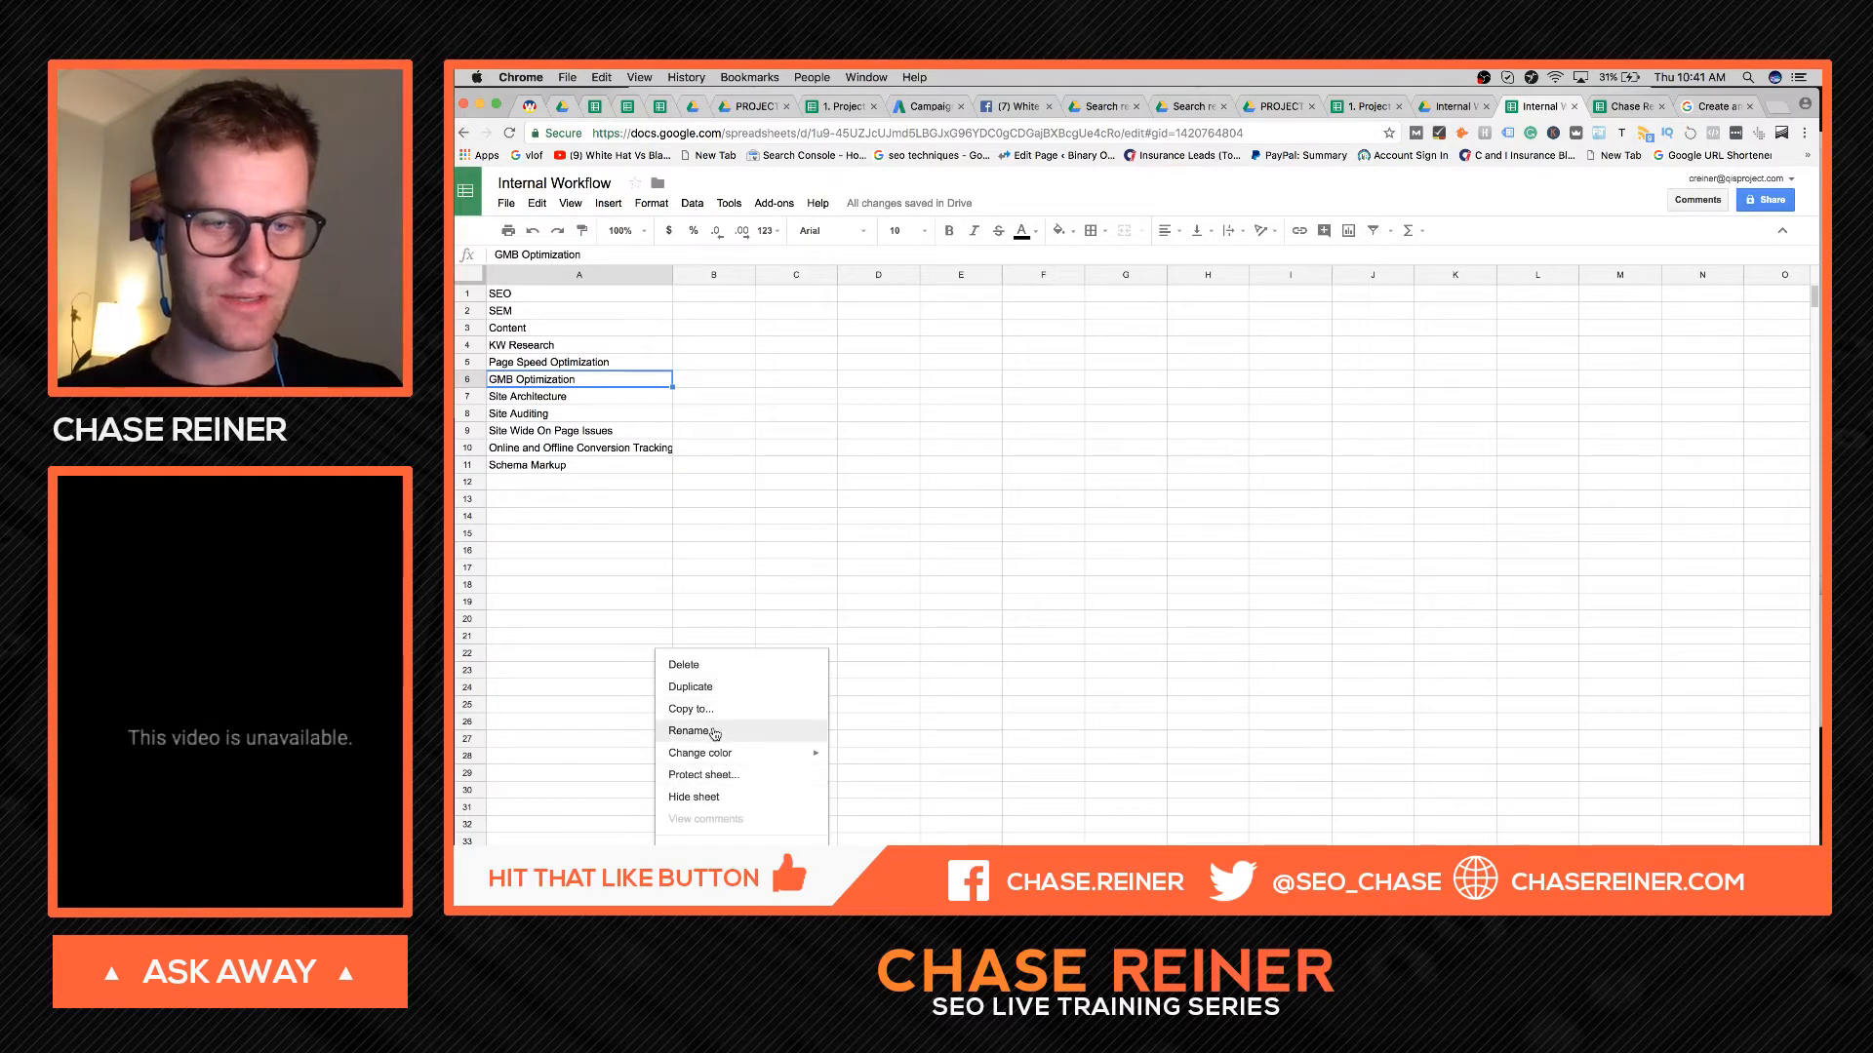
click(714, 731)
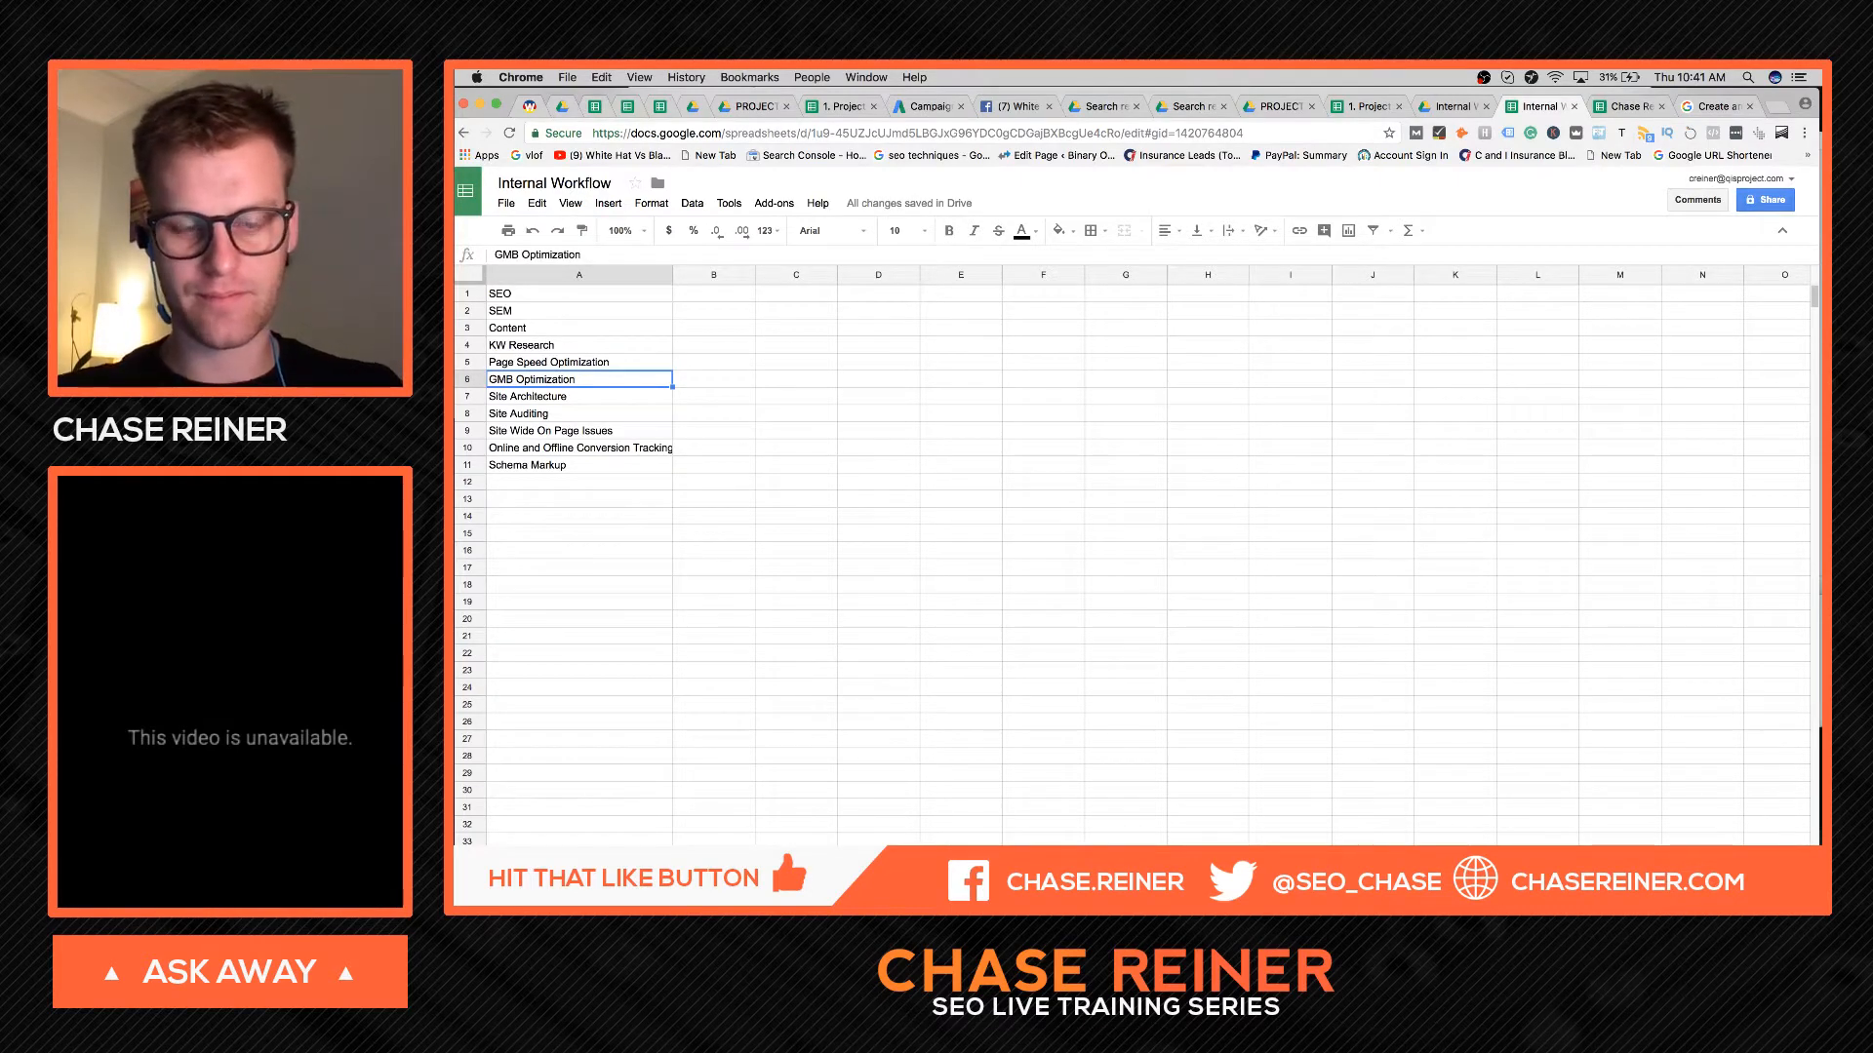
key(Return)
- Change the tab color of the task list sheet to dark red
right_click(688, 895)
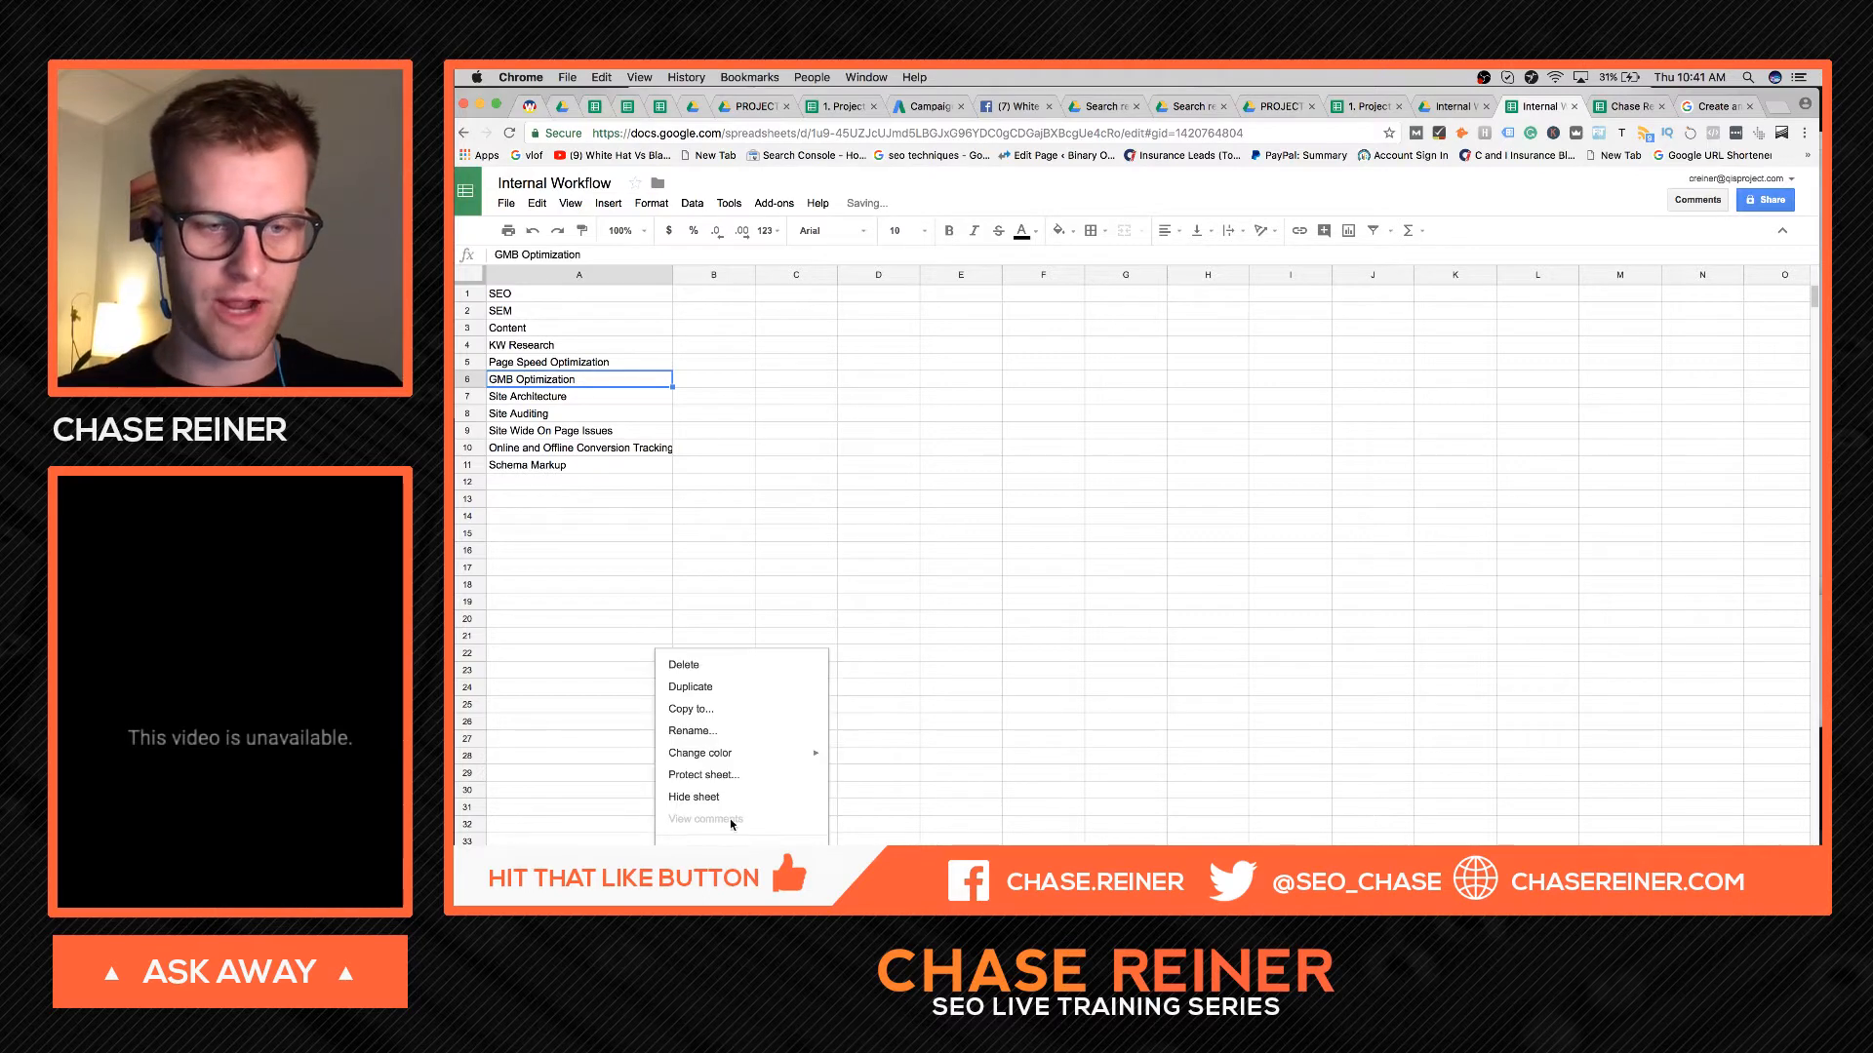
mouse_move(712, 753)
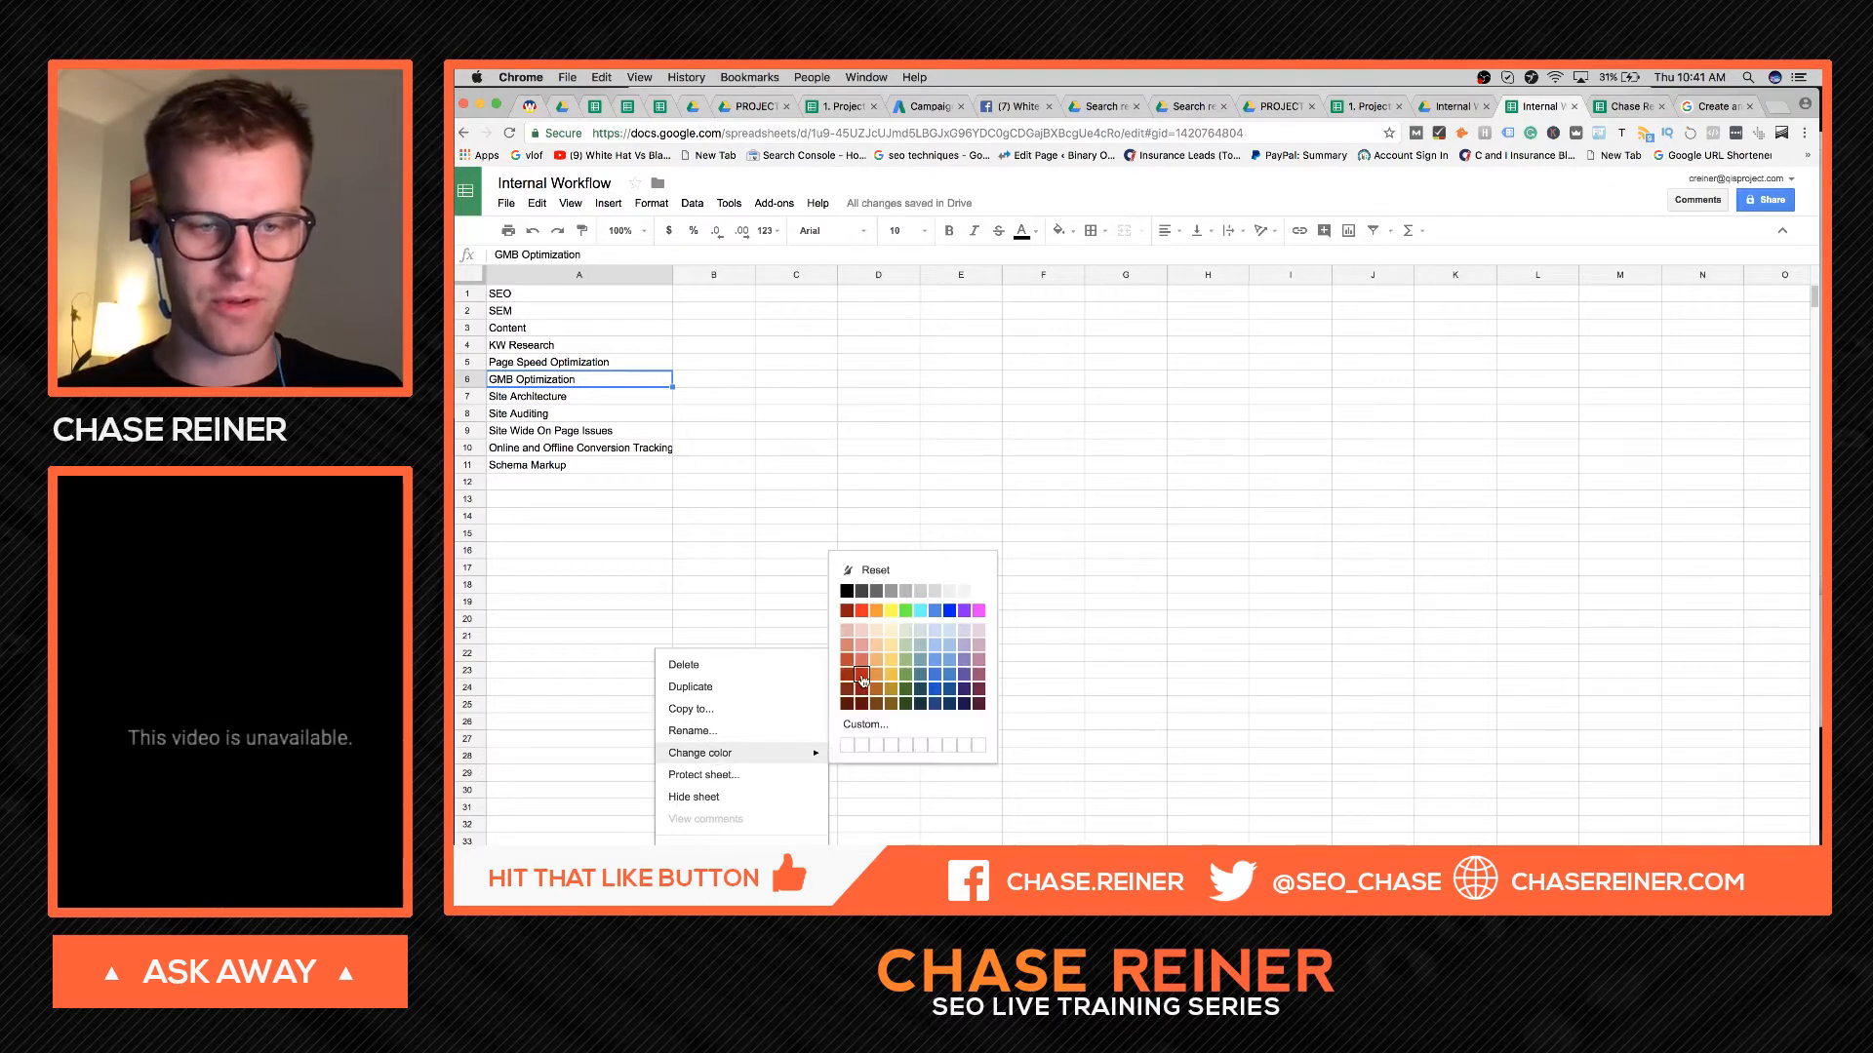
click(861, 675)
- Switch to the What's Happening sheet and look at the dropdown options in the cell under "Who's working on it"
click(595, 896)
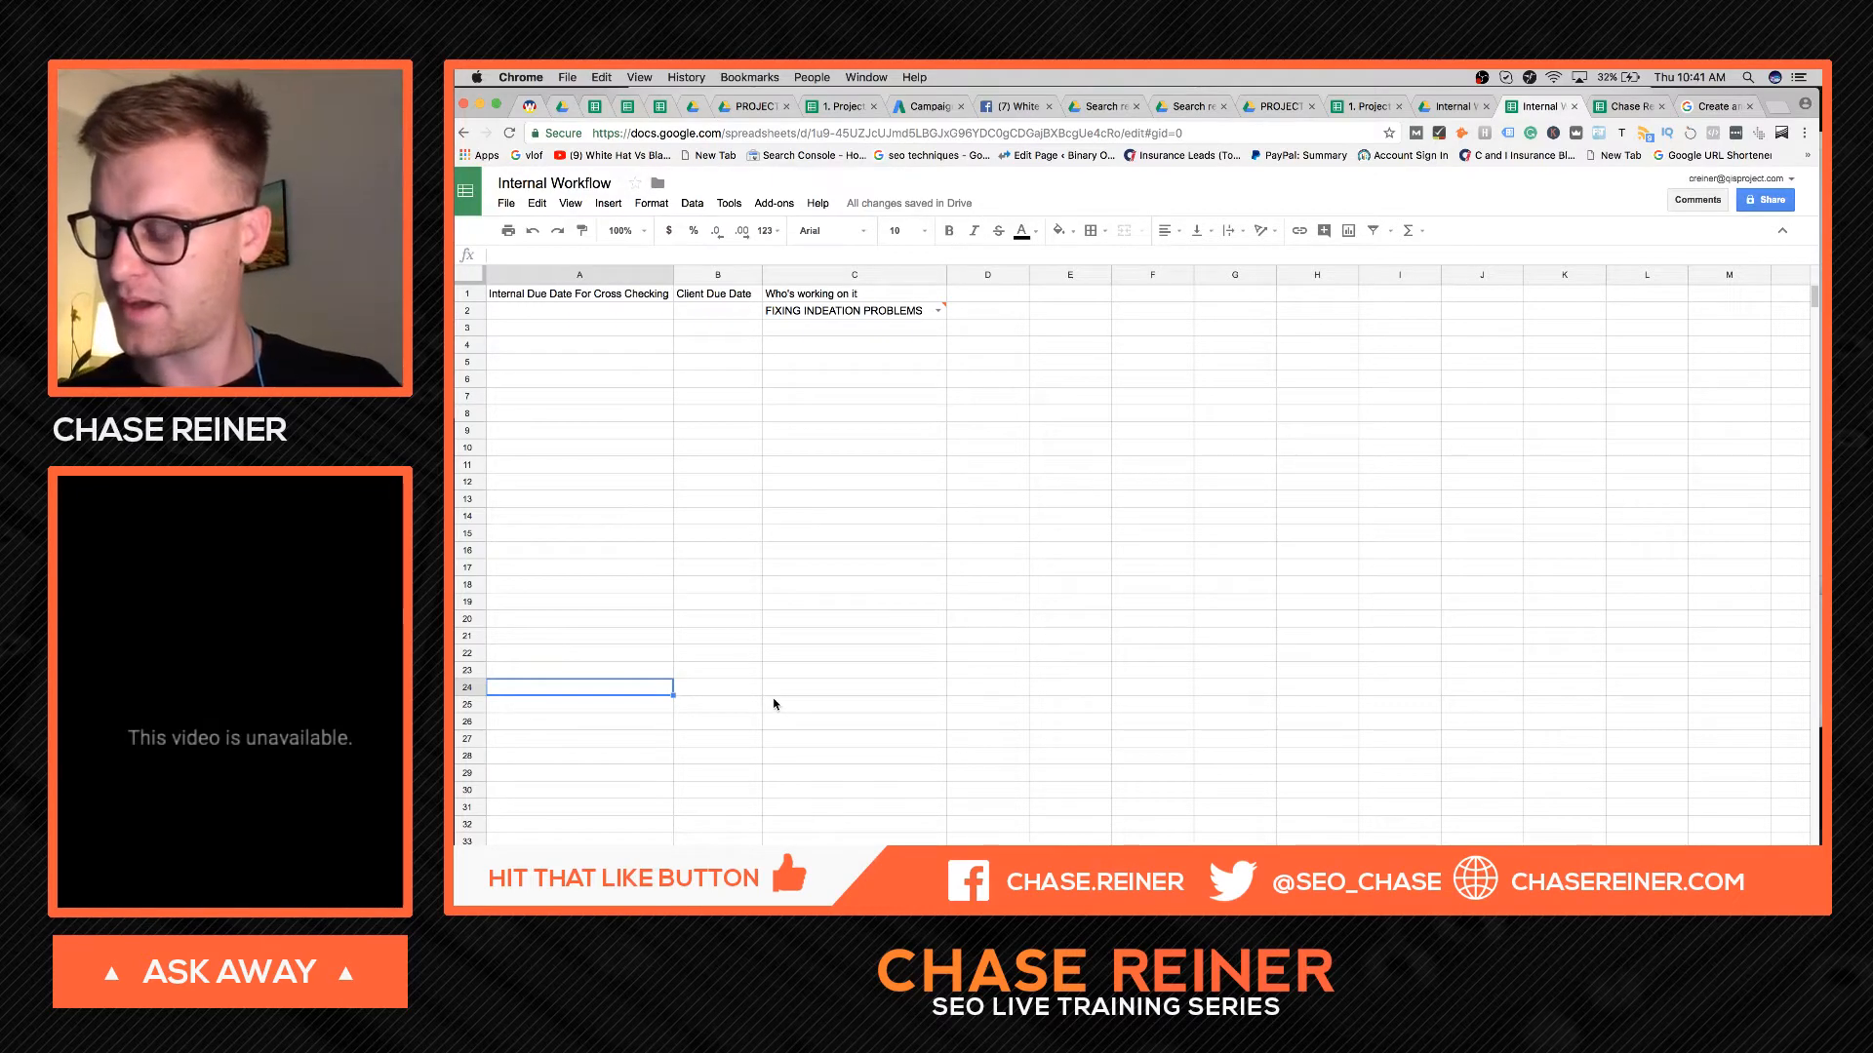
click(835, 600)
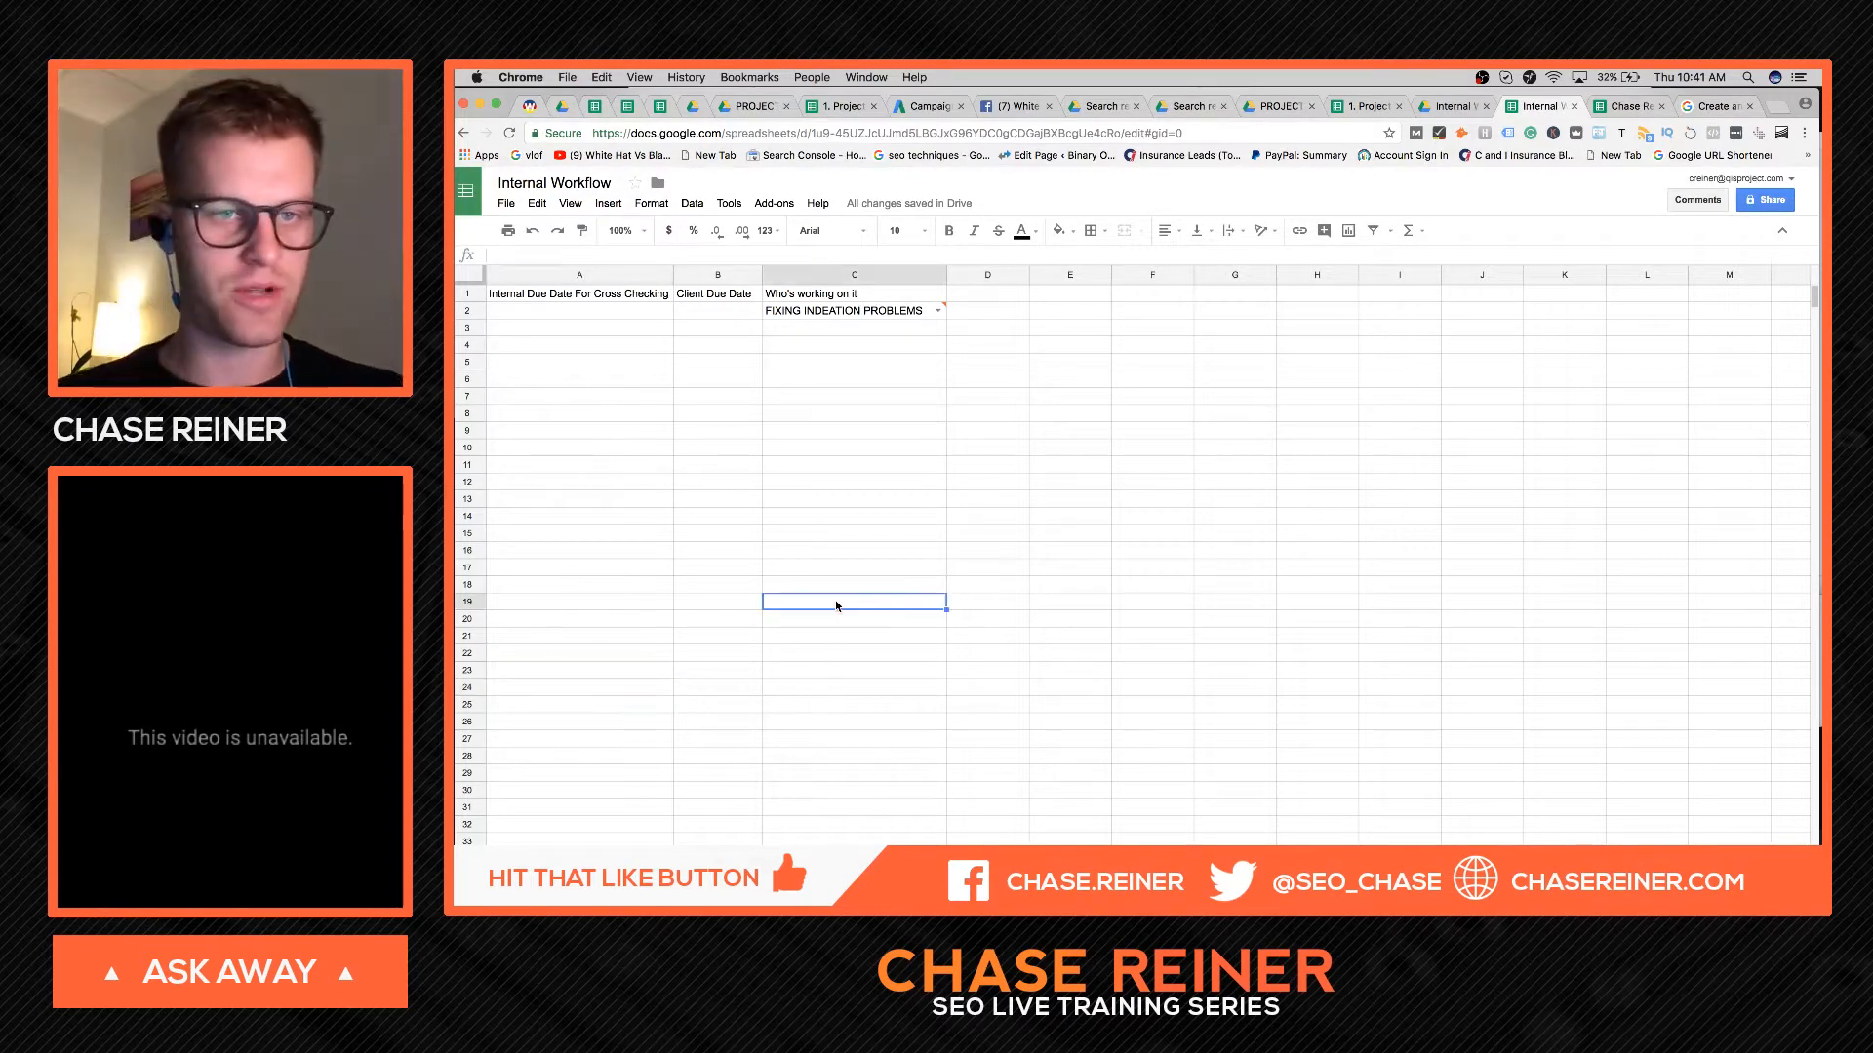
click(895, 310)
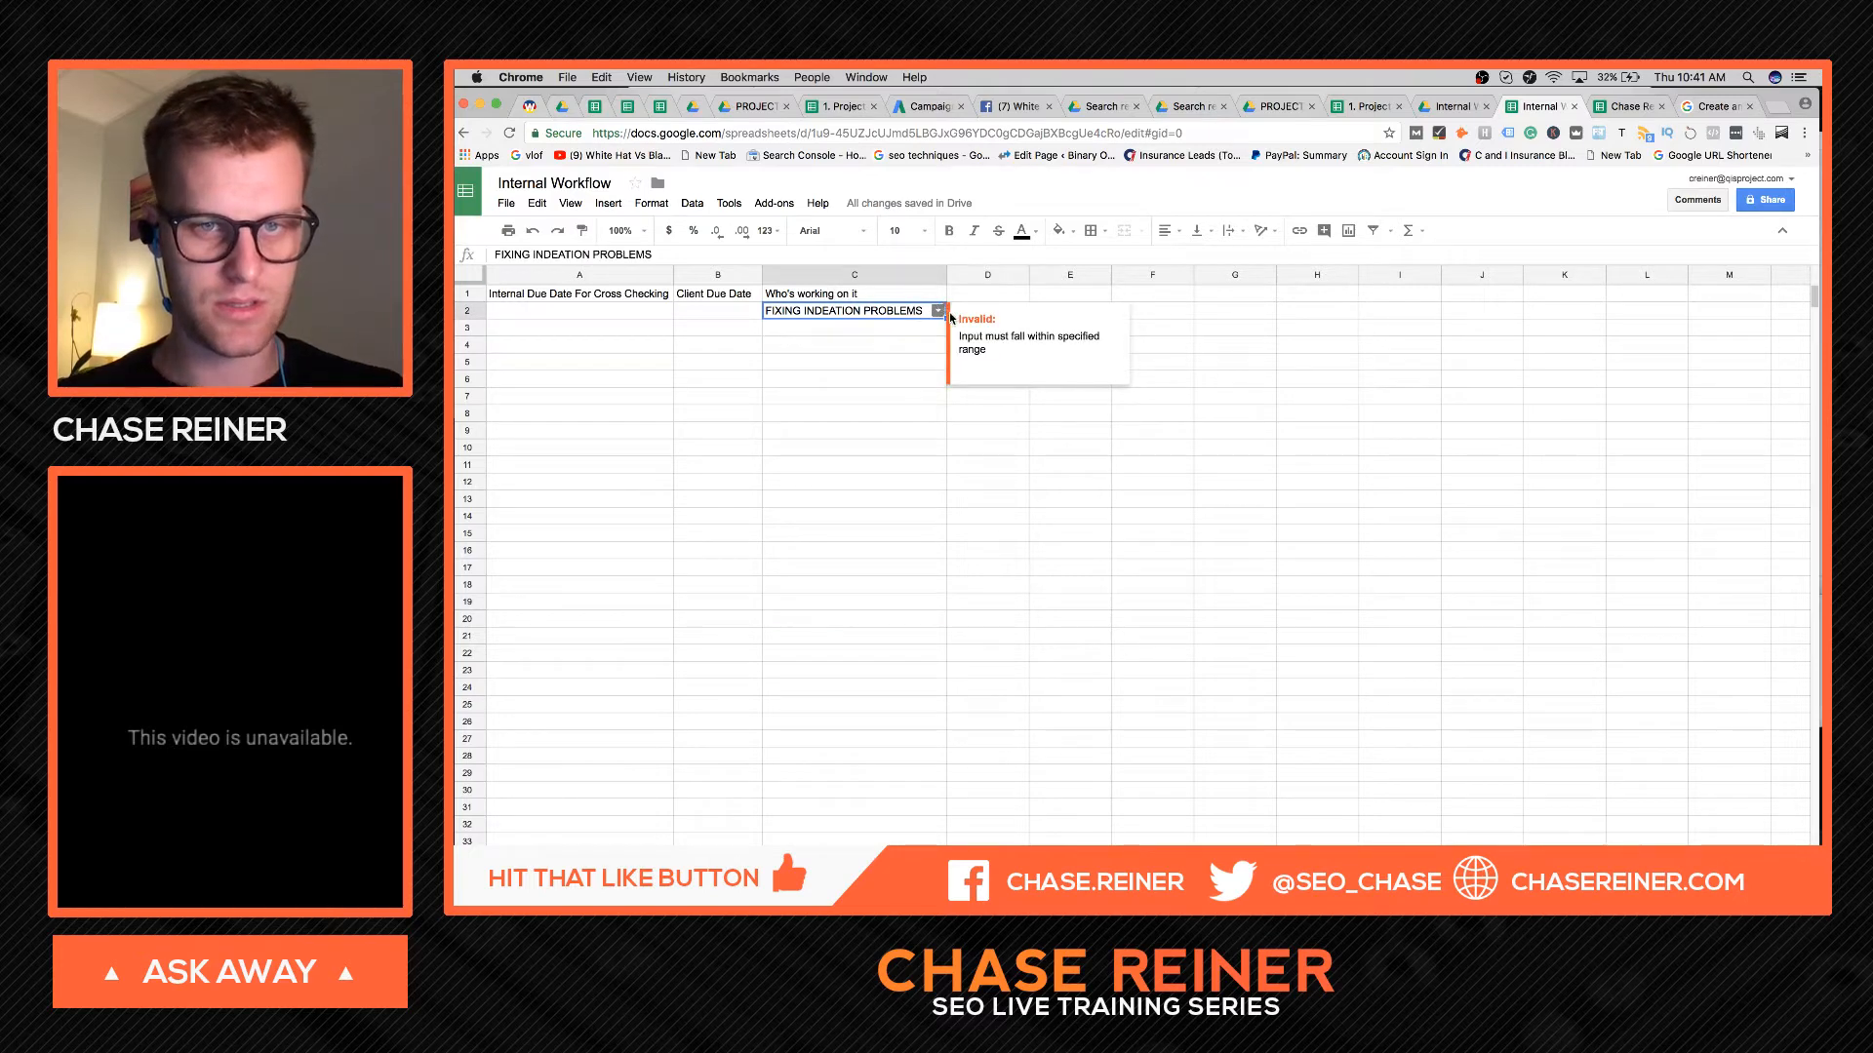
click(938, 311)
right_click(898, 304)
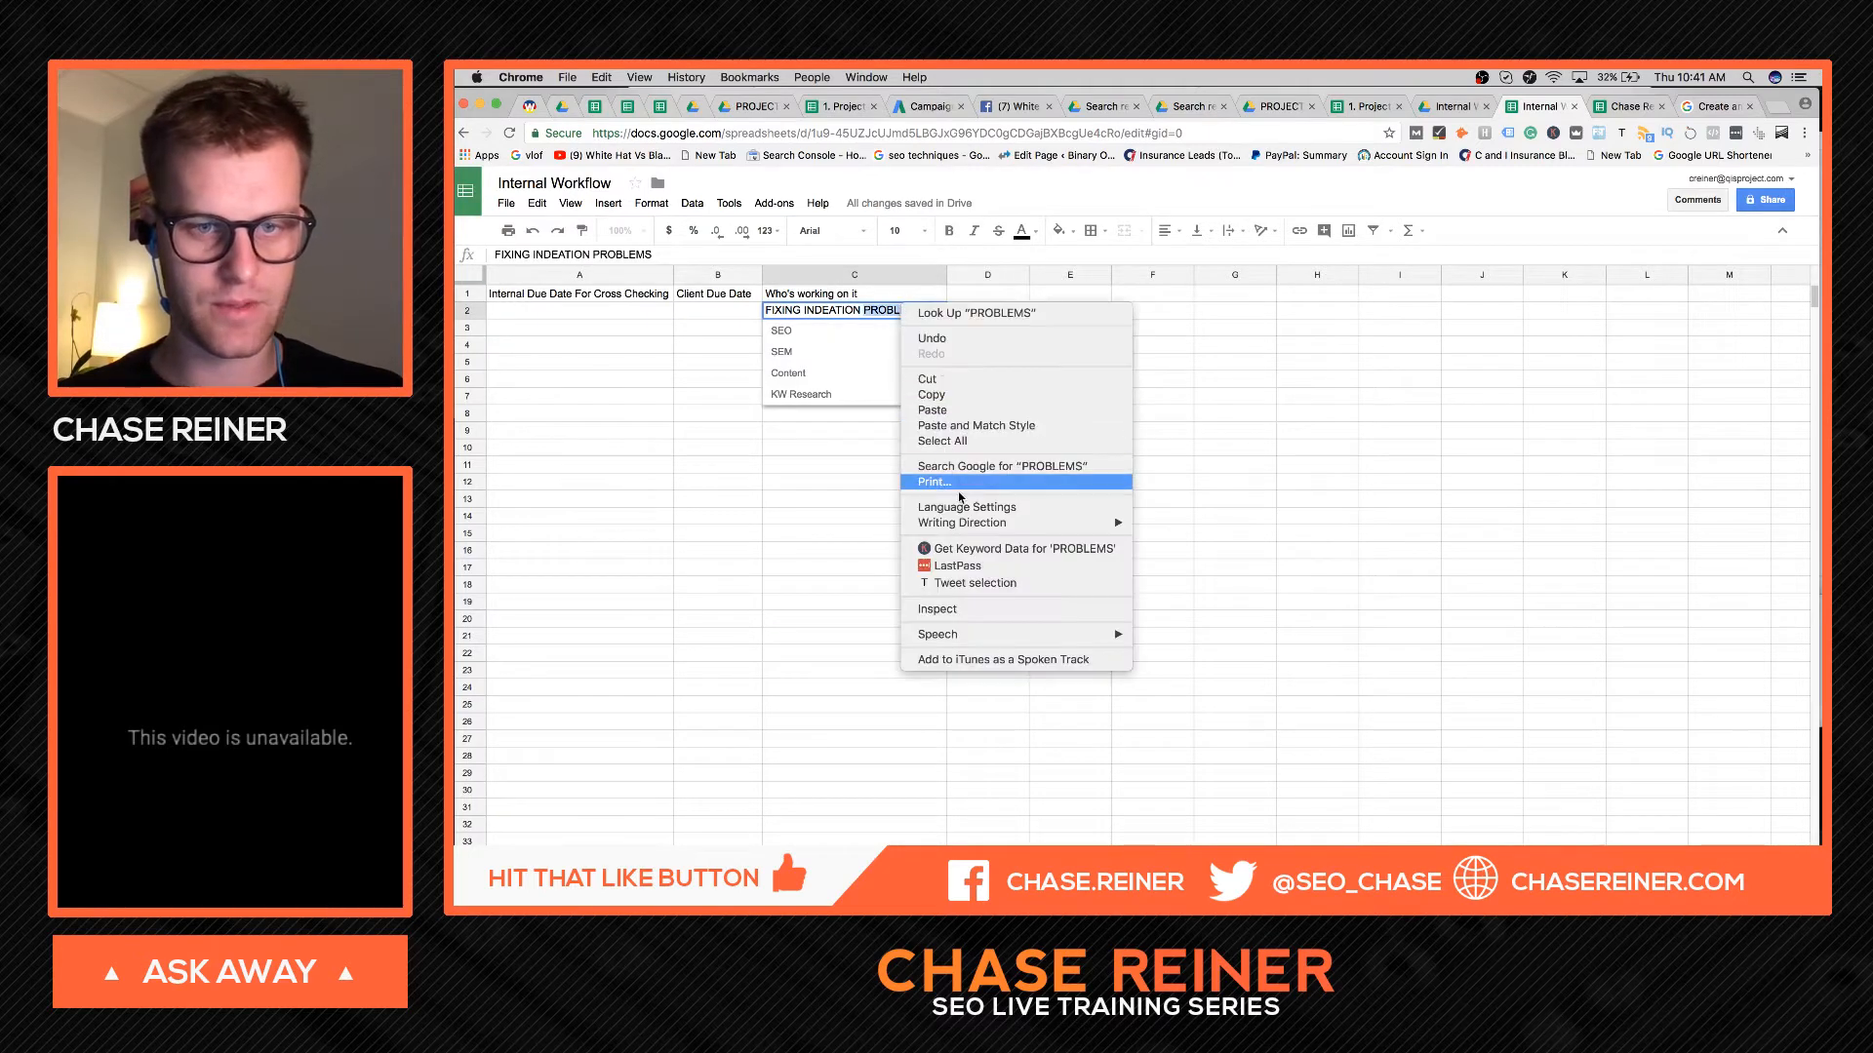
click(832, 570)
- Set the data validation list range of the cell under "Who's working on it" to 'Task Inputs'!A1:A10
right_click(903, 314)
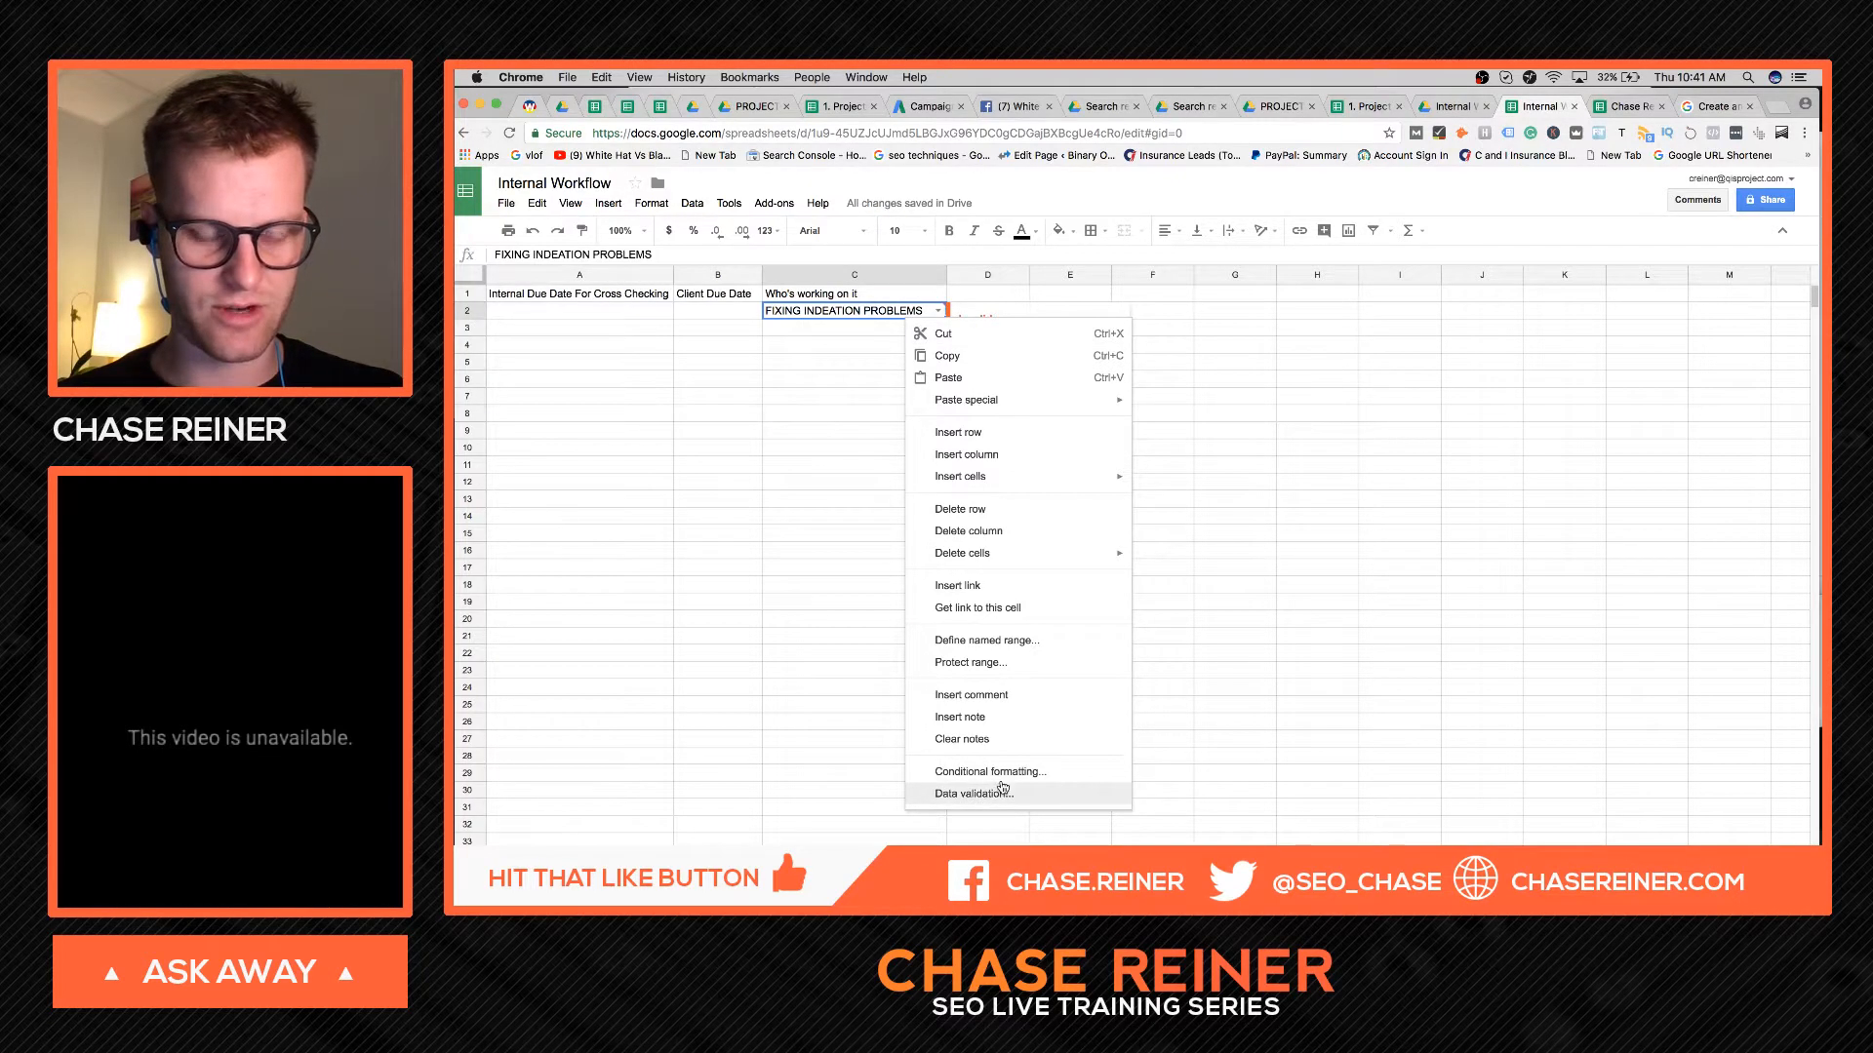
click(985, 795)
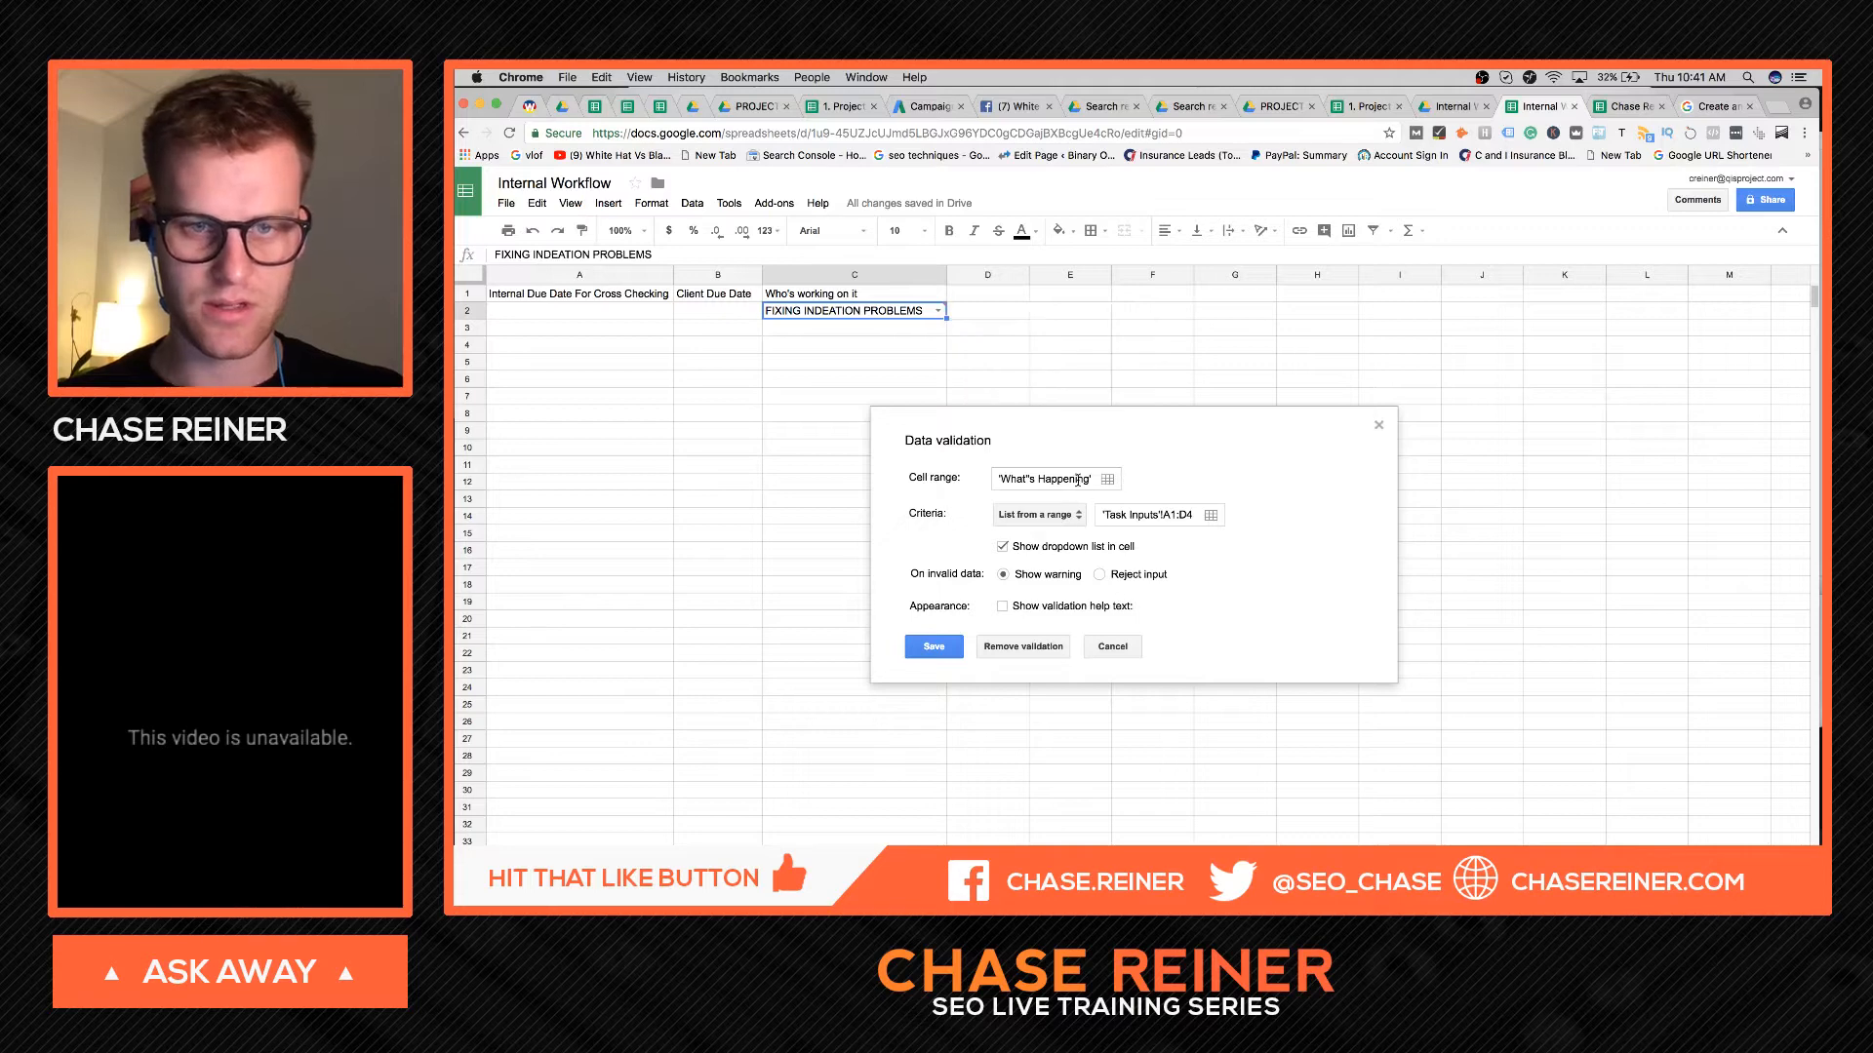
click(1078, 480)
click(1071, 521)
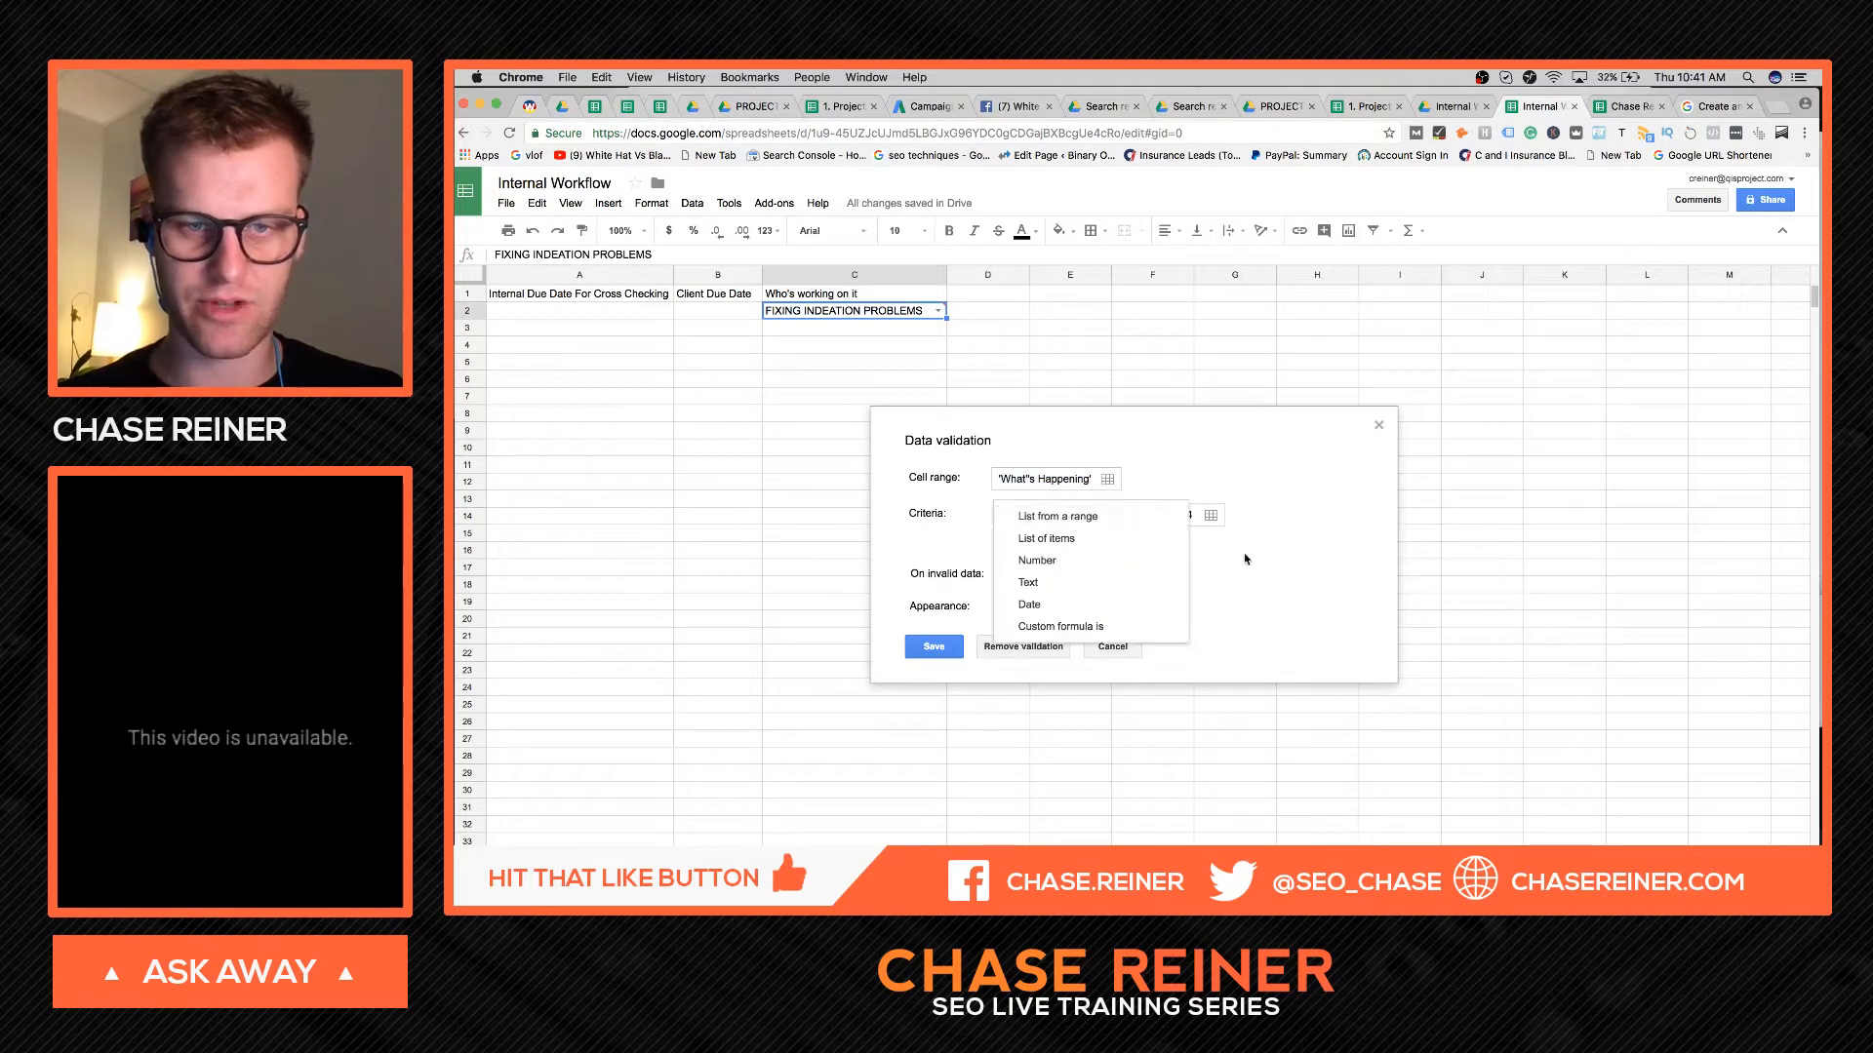
click(1263, 563)
click(1143, 515)
drag(1176, 515, 1210, 517)
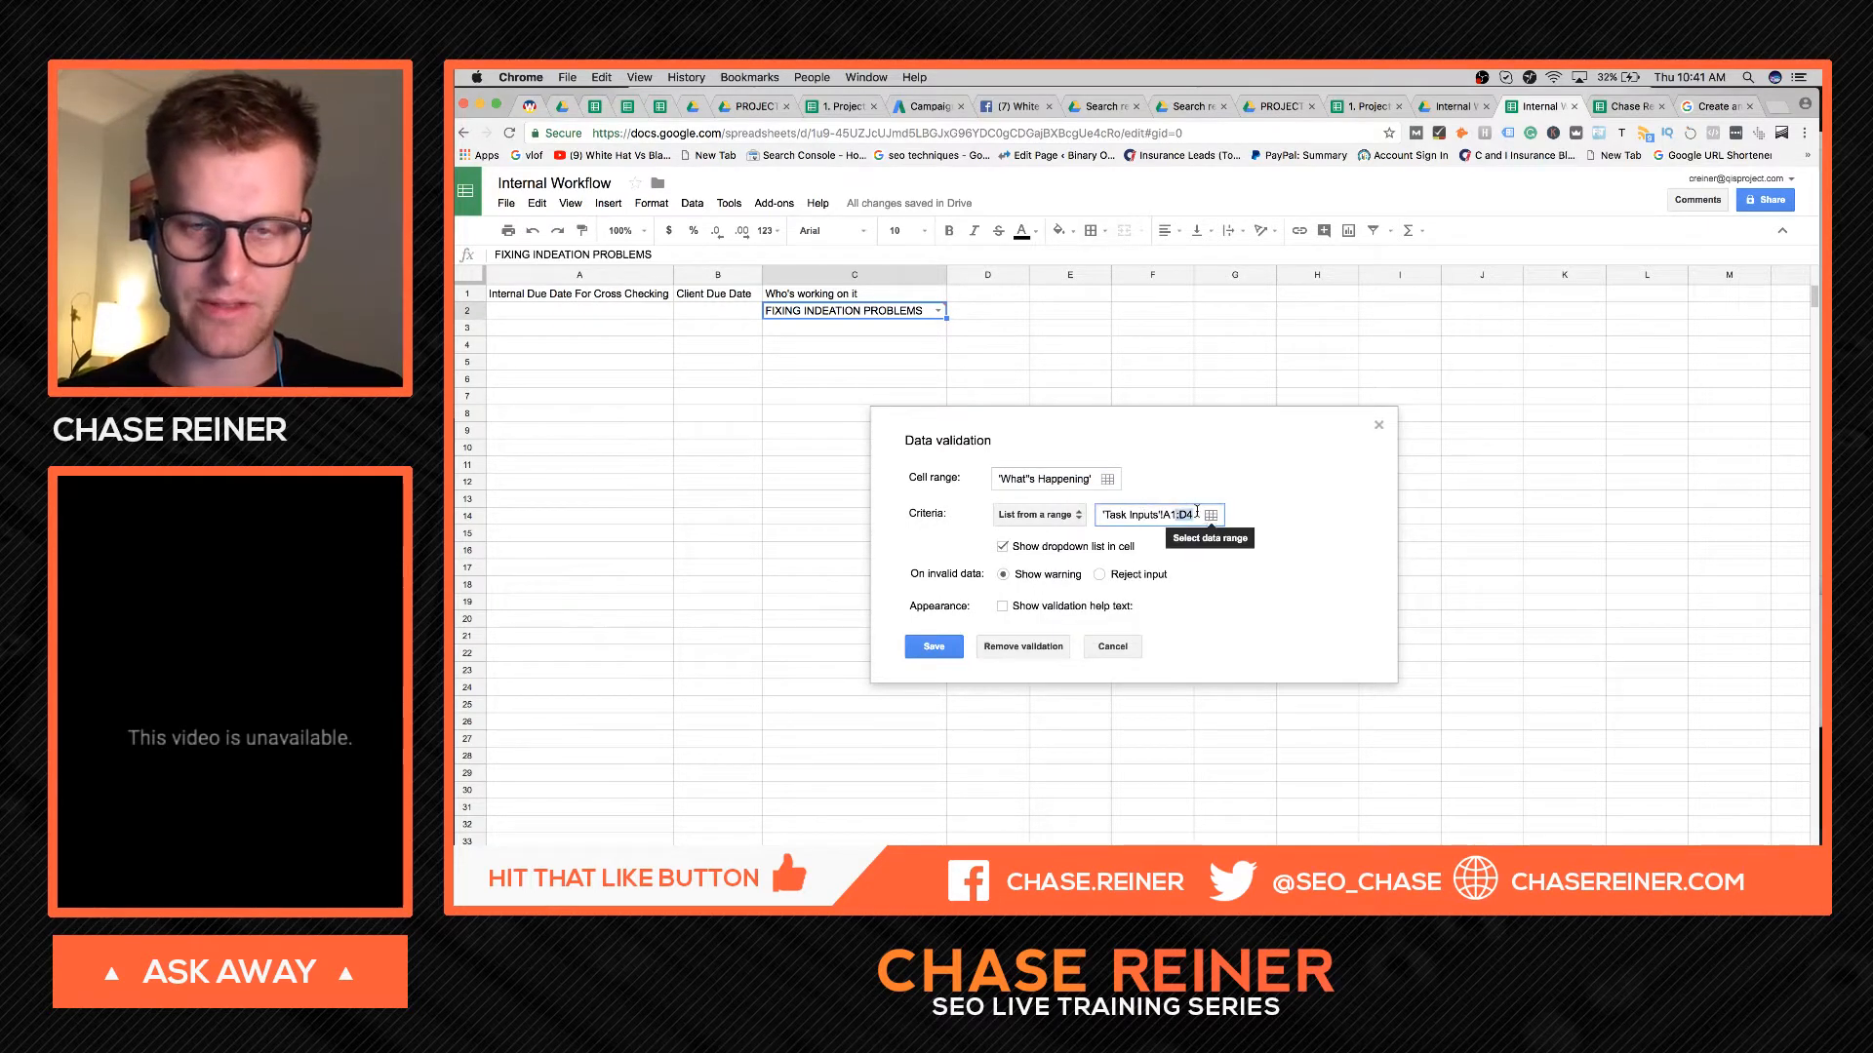
click(1196, 514)
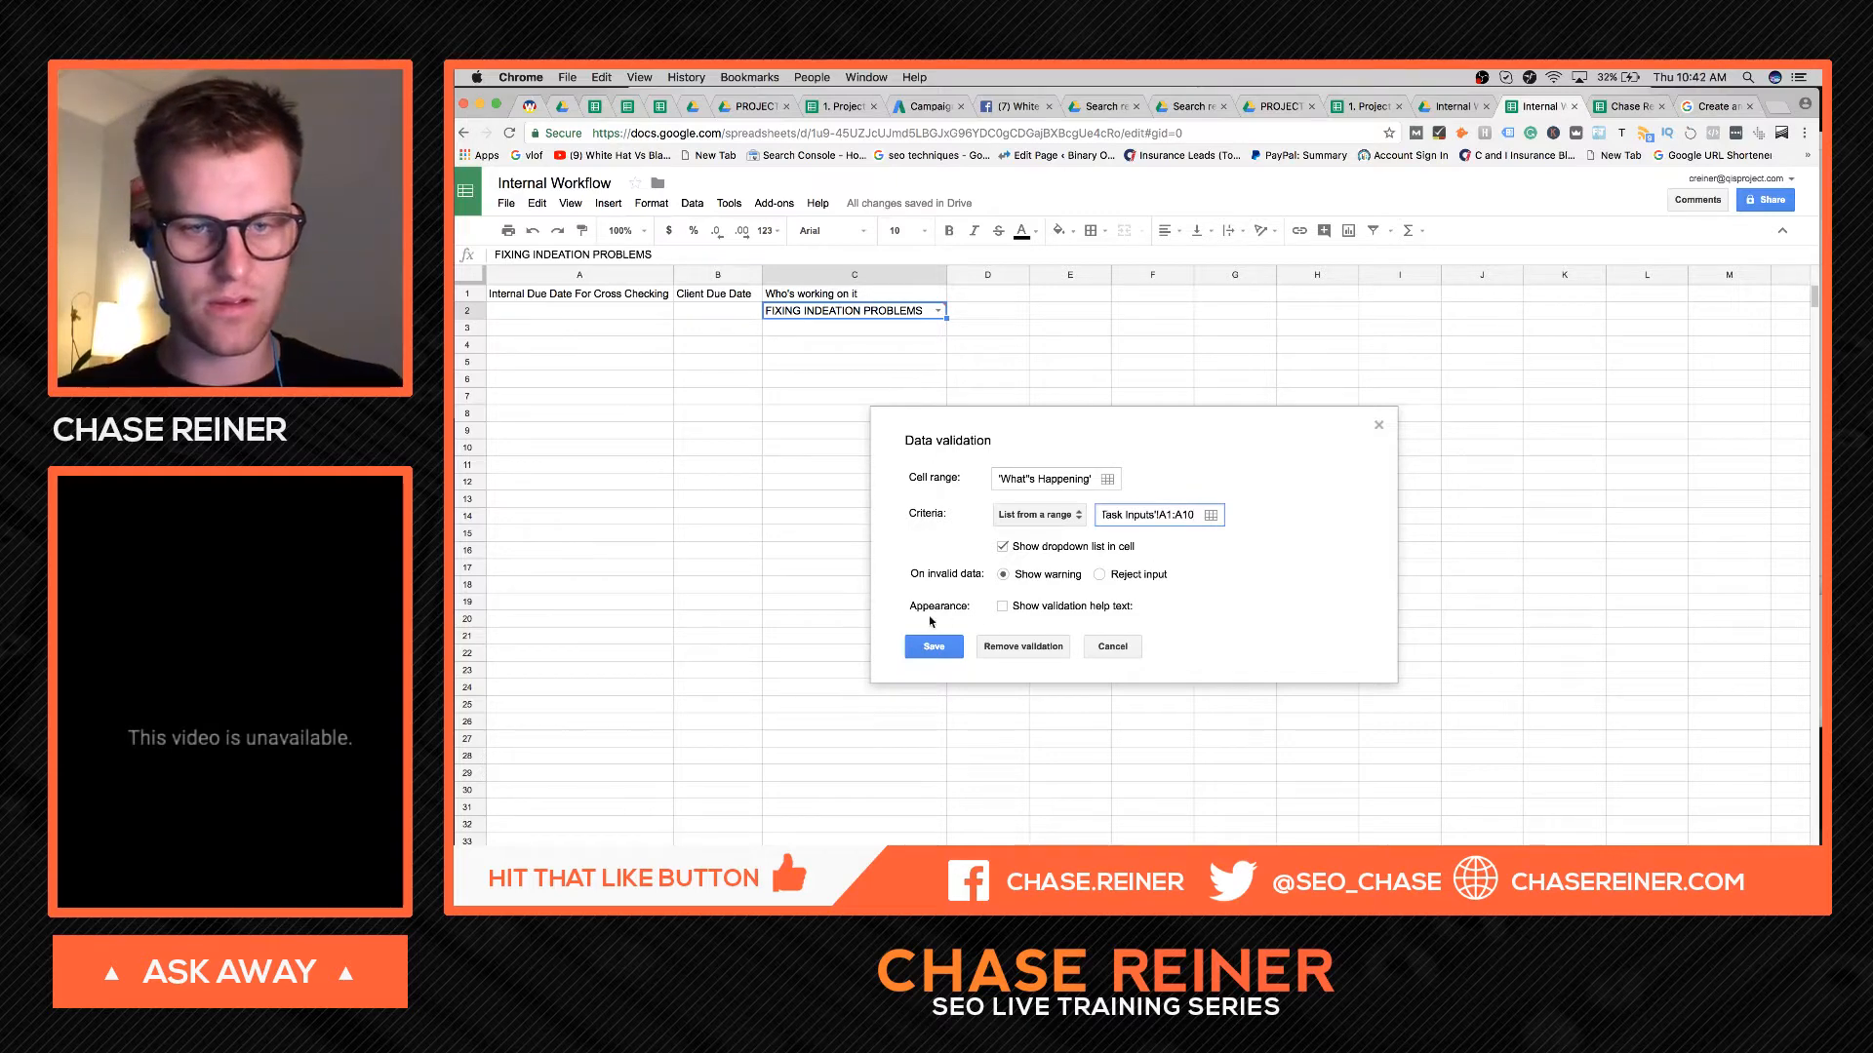
click(933, 646)
- Check which tasks the dropdown in cell C2 offers
click(936, 310)
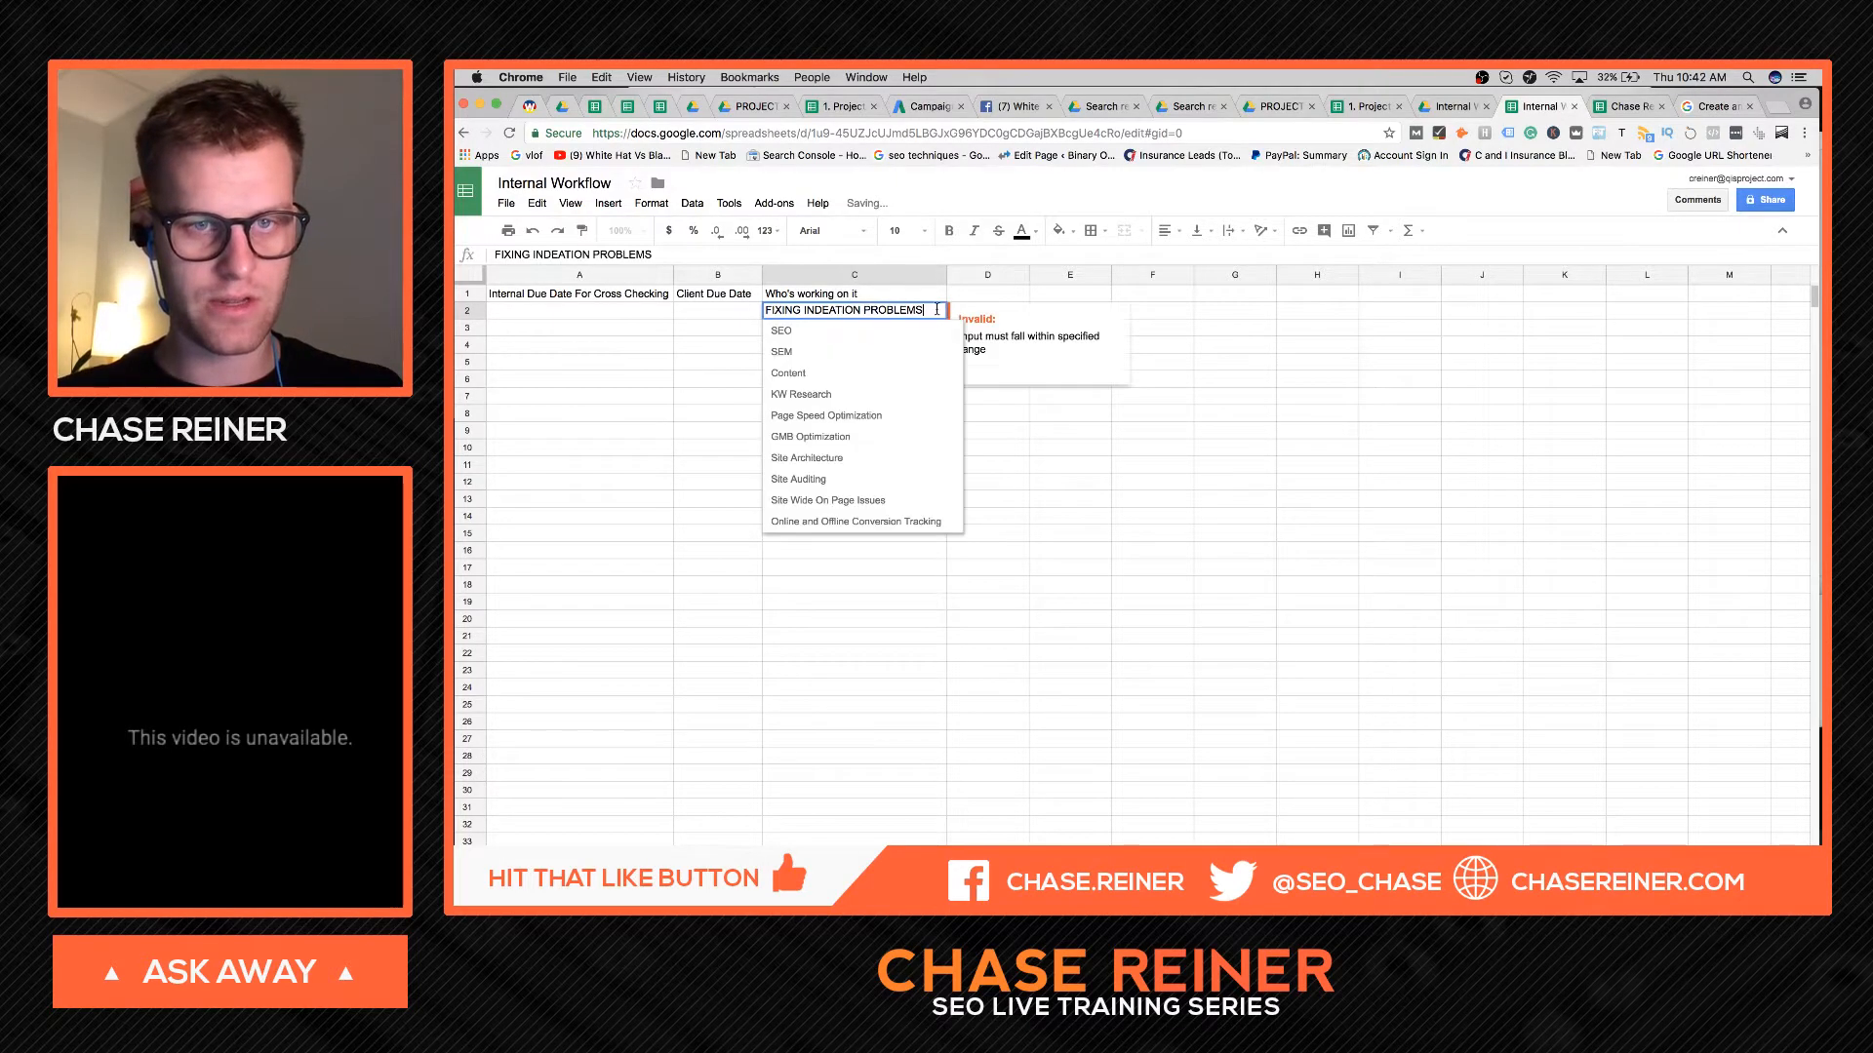
click(987, 288)
click(939, 311)
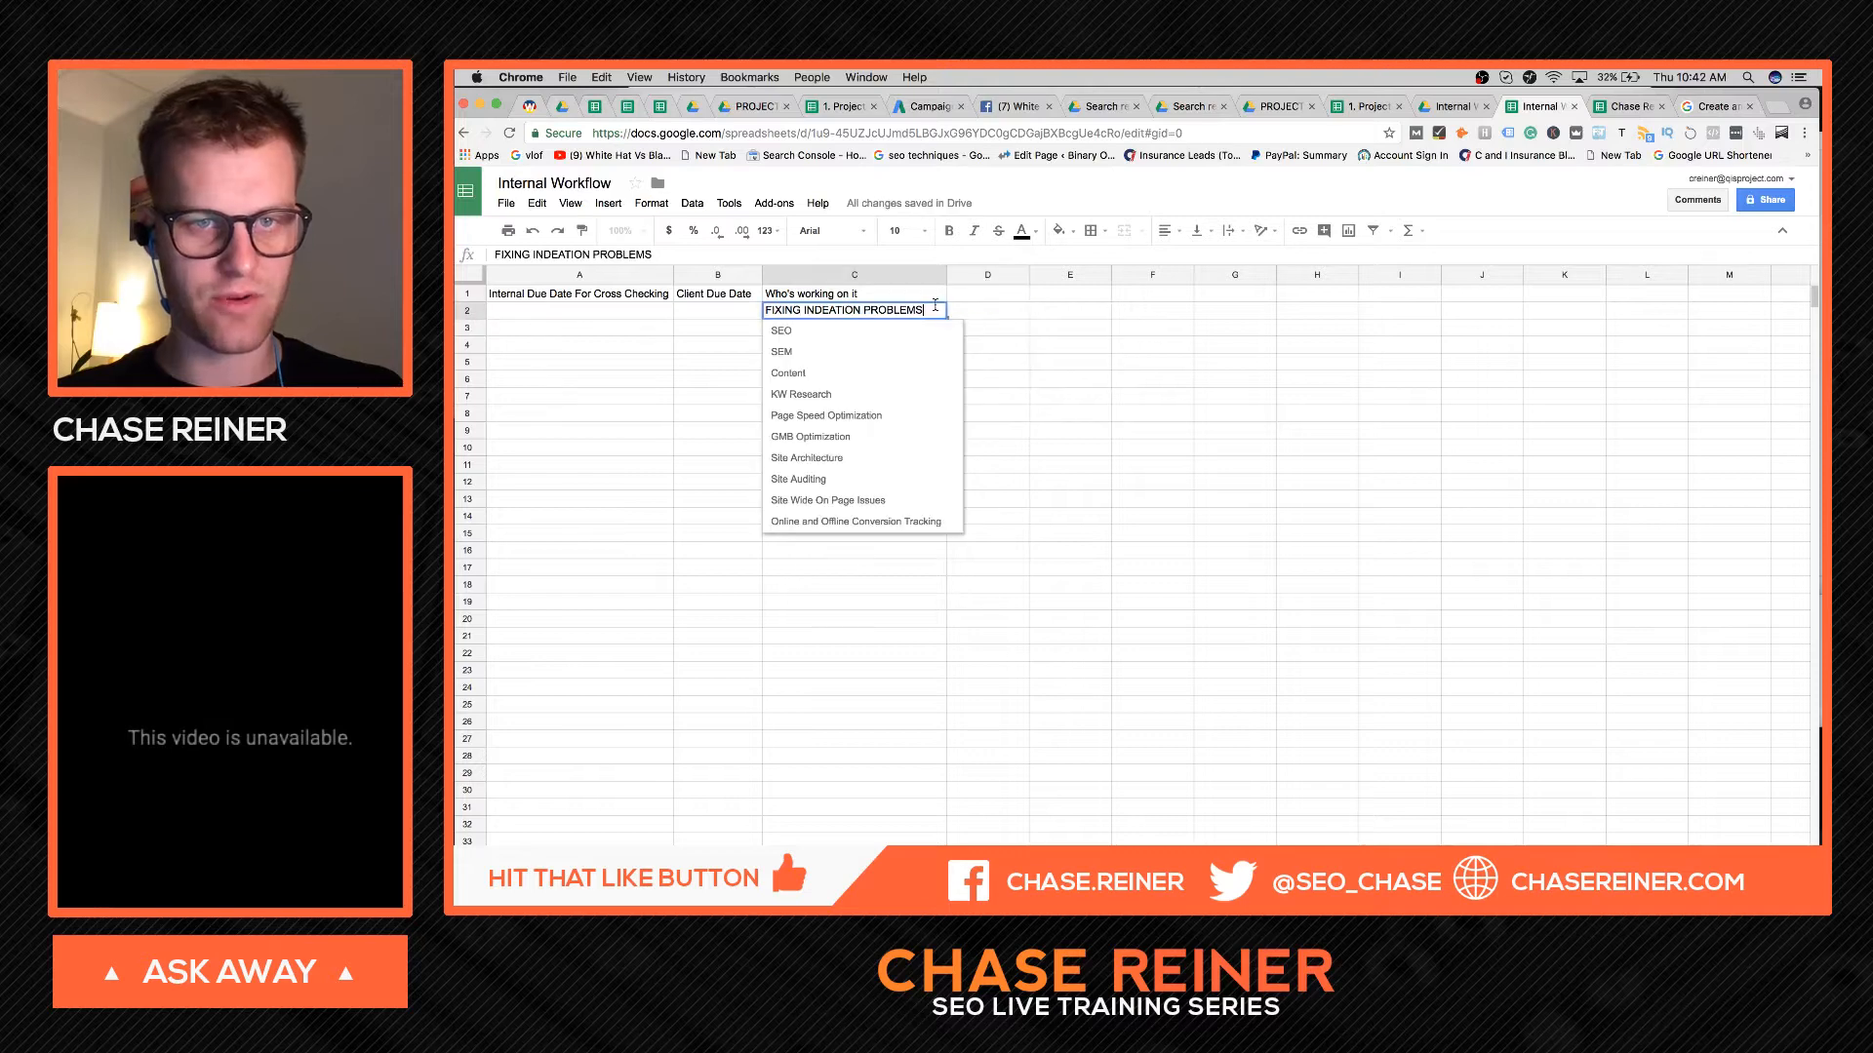
click(1039, 445)
- Extend cell C2's validation list range to 'Task Inputs'!A1:A14 and check its dropdown options
right_click(895, 313)
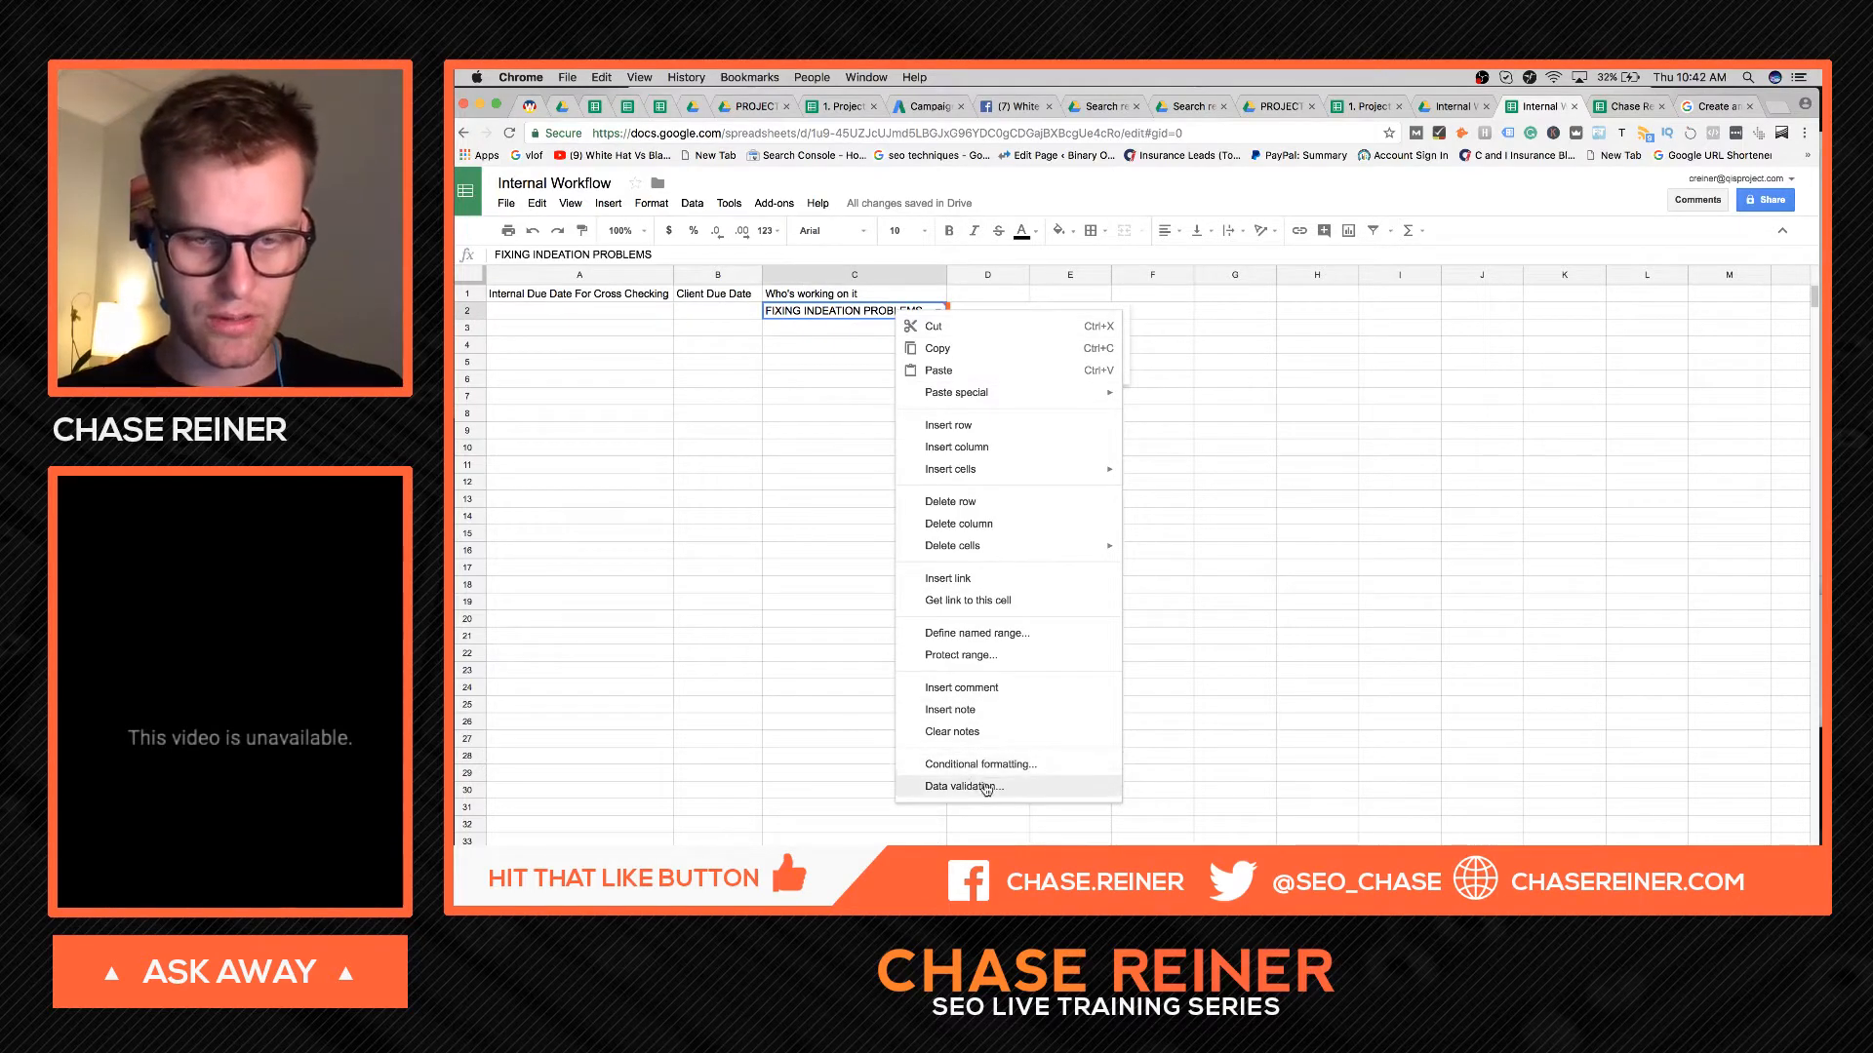
click(967, 786)
click(1159, 517)
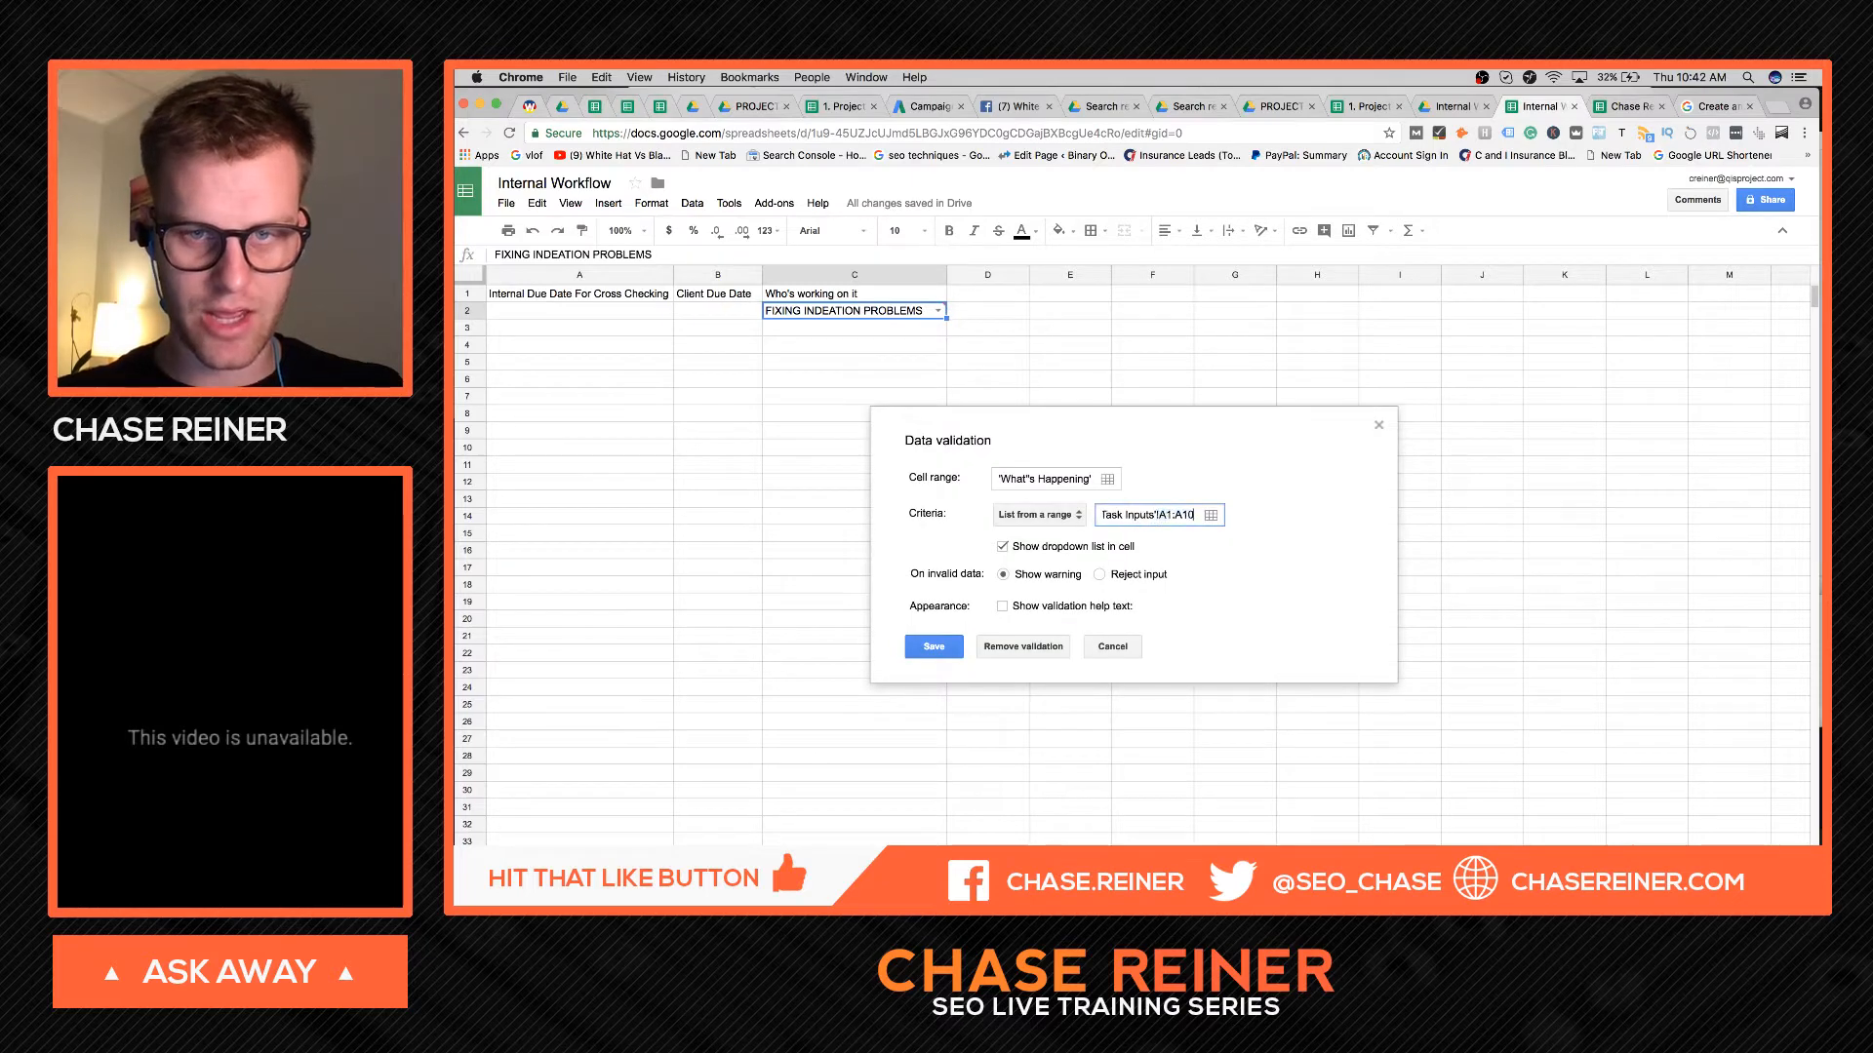
key(BackSpace)
text(3)
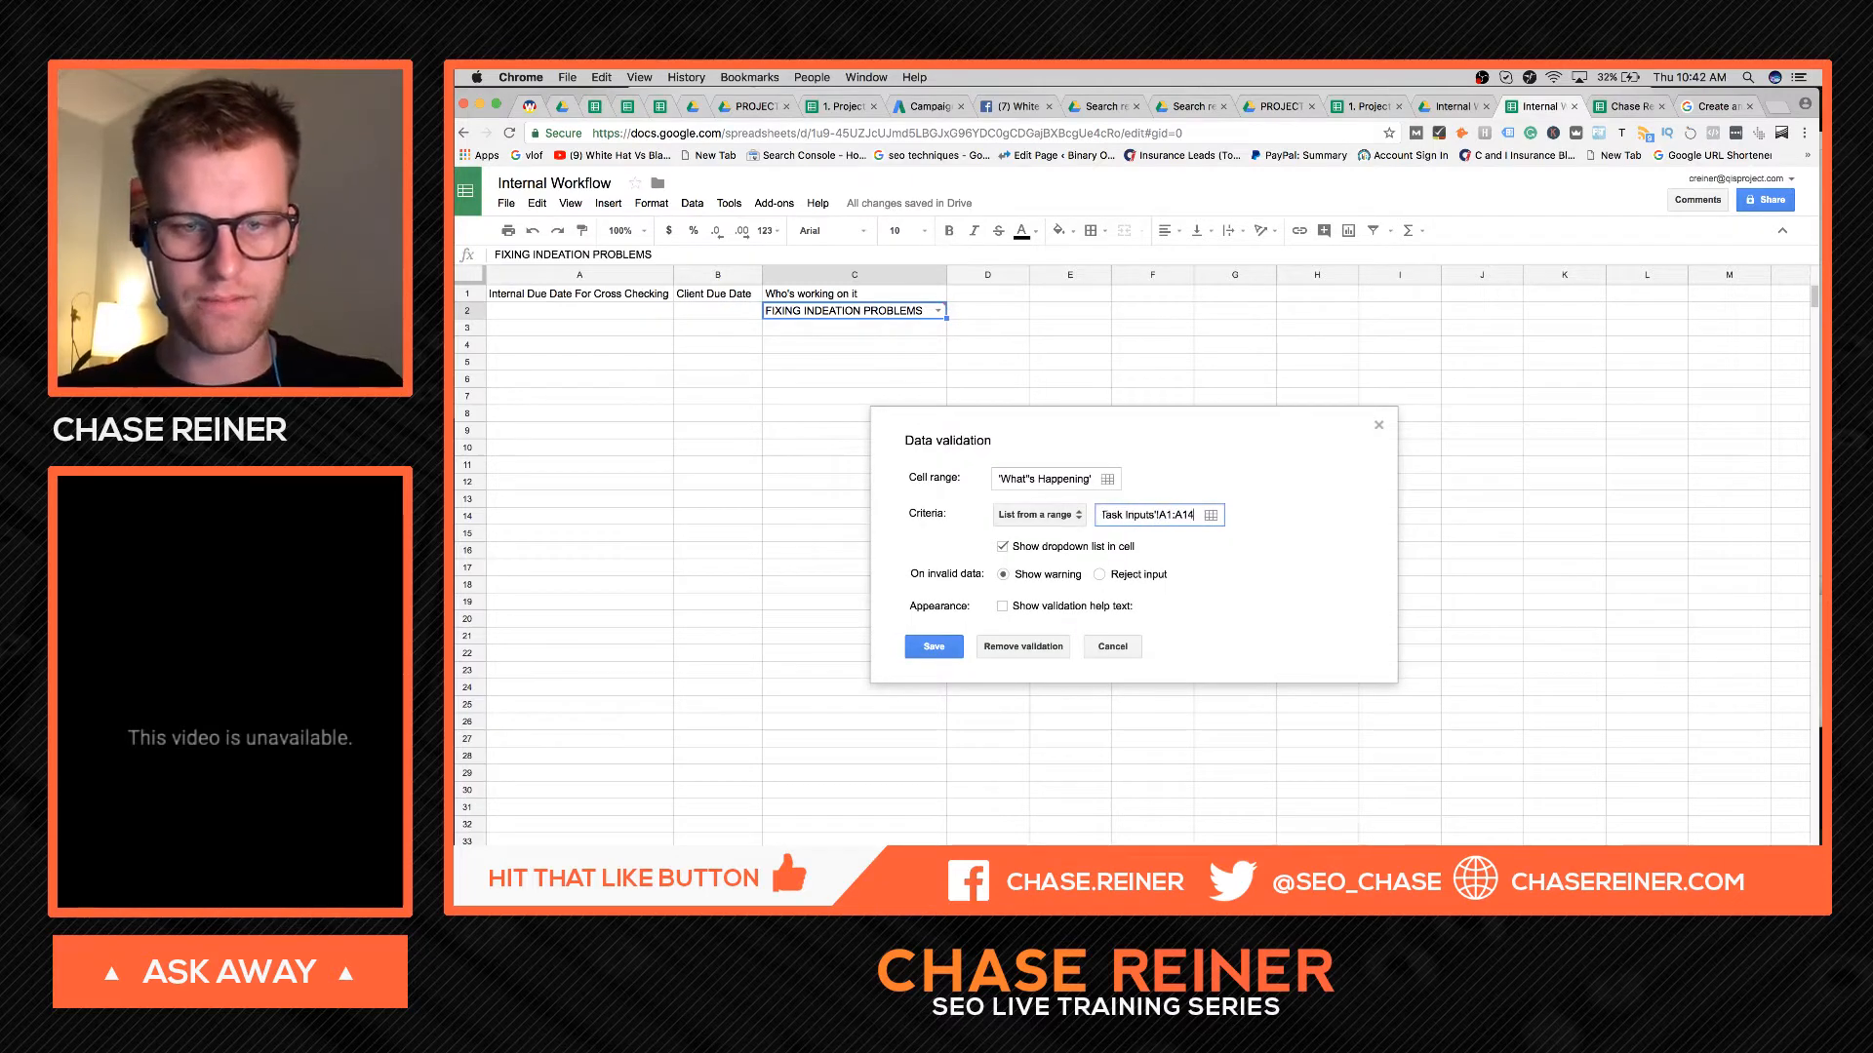
click(933, 647)
click(938, 310)
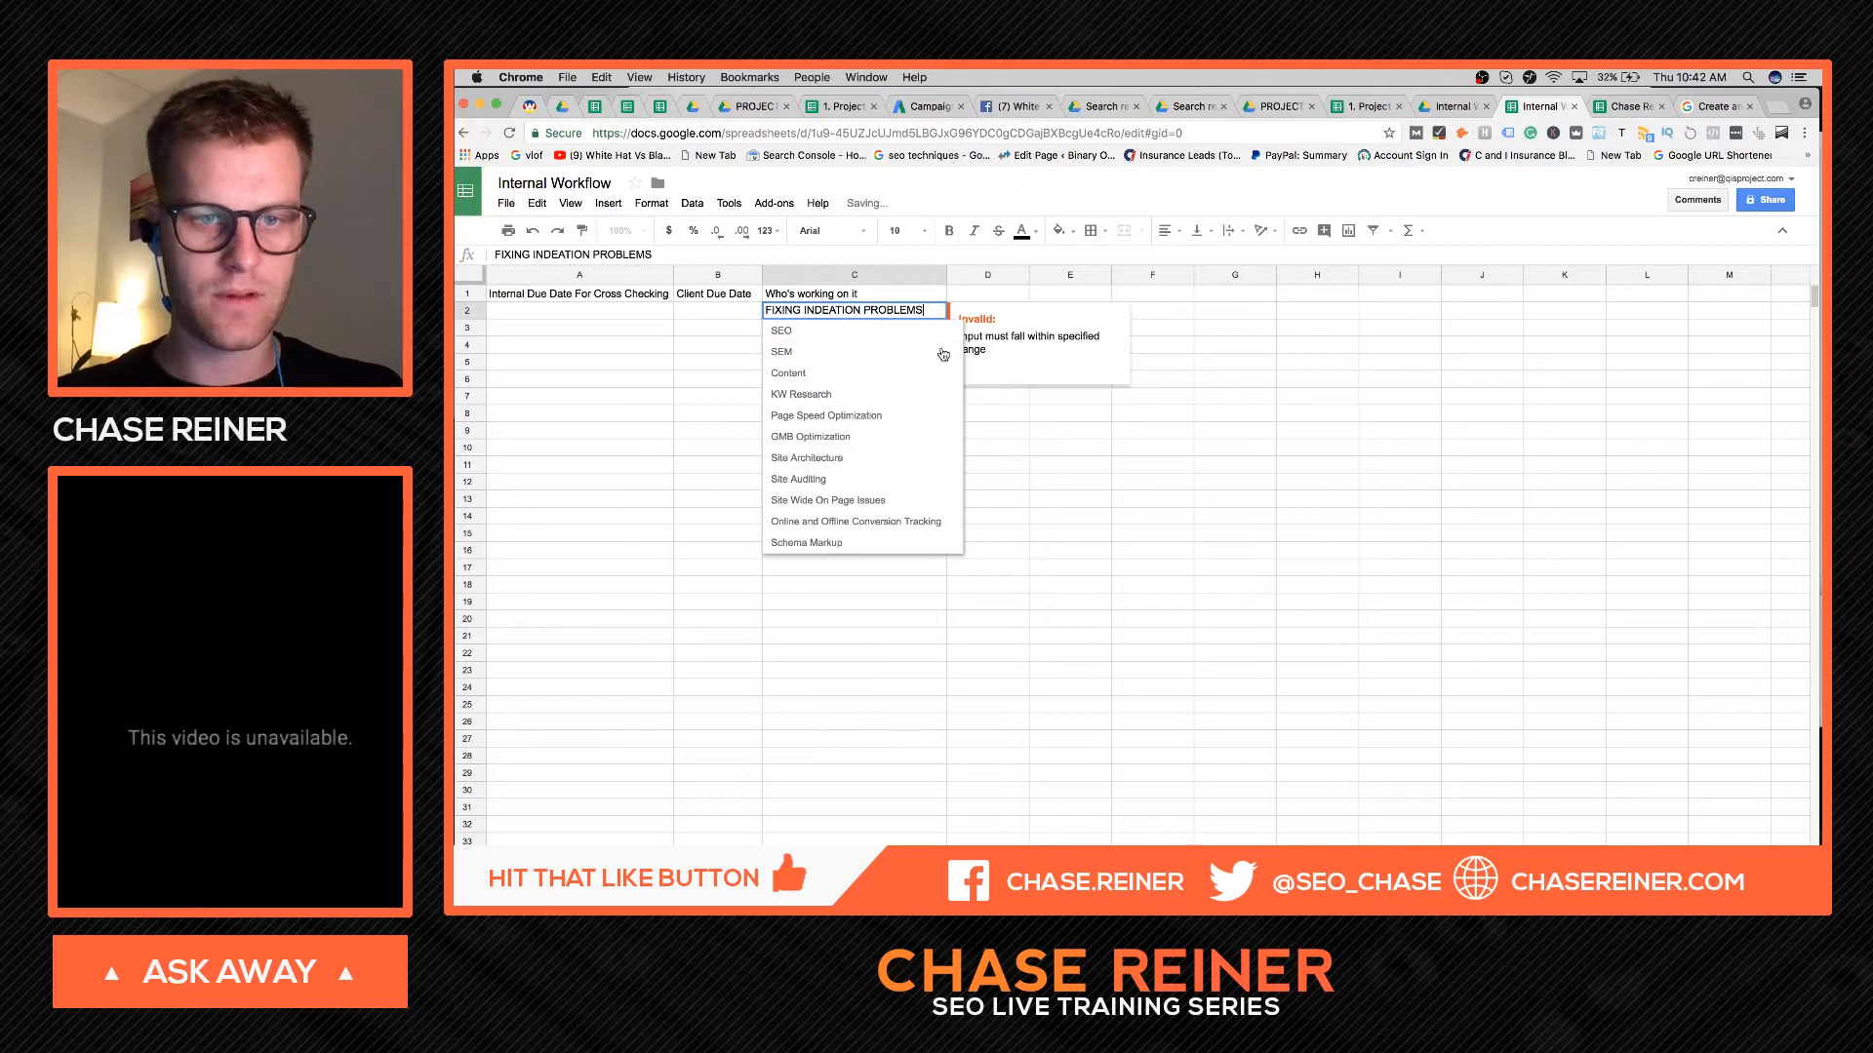
click(999, 514)
click(934, 310)
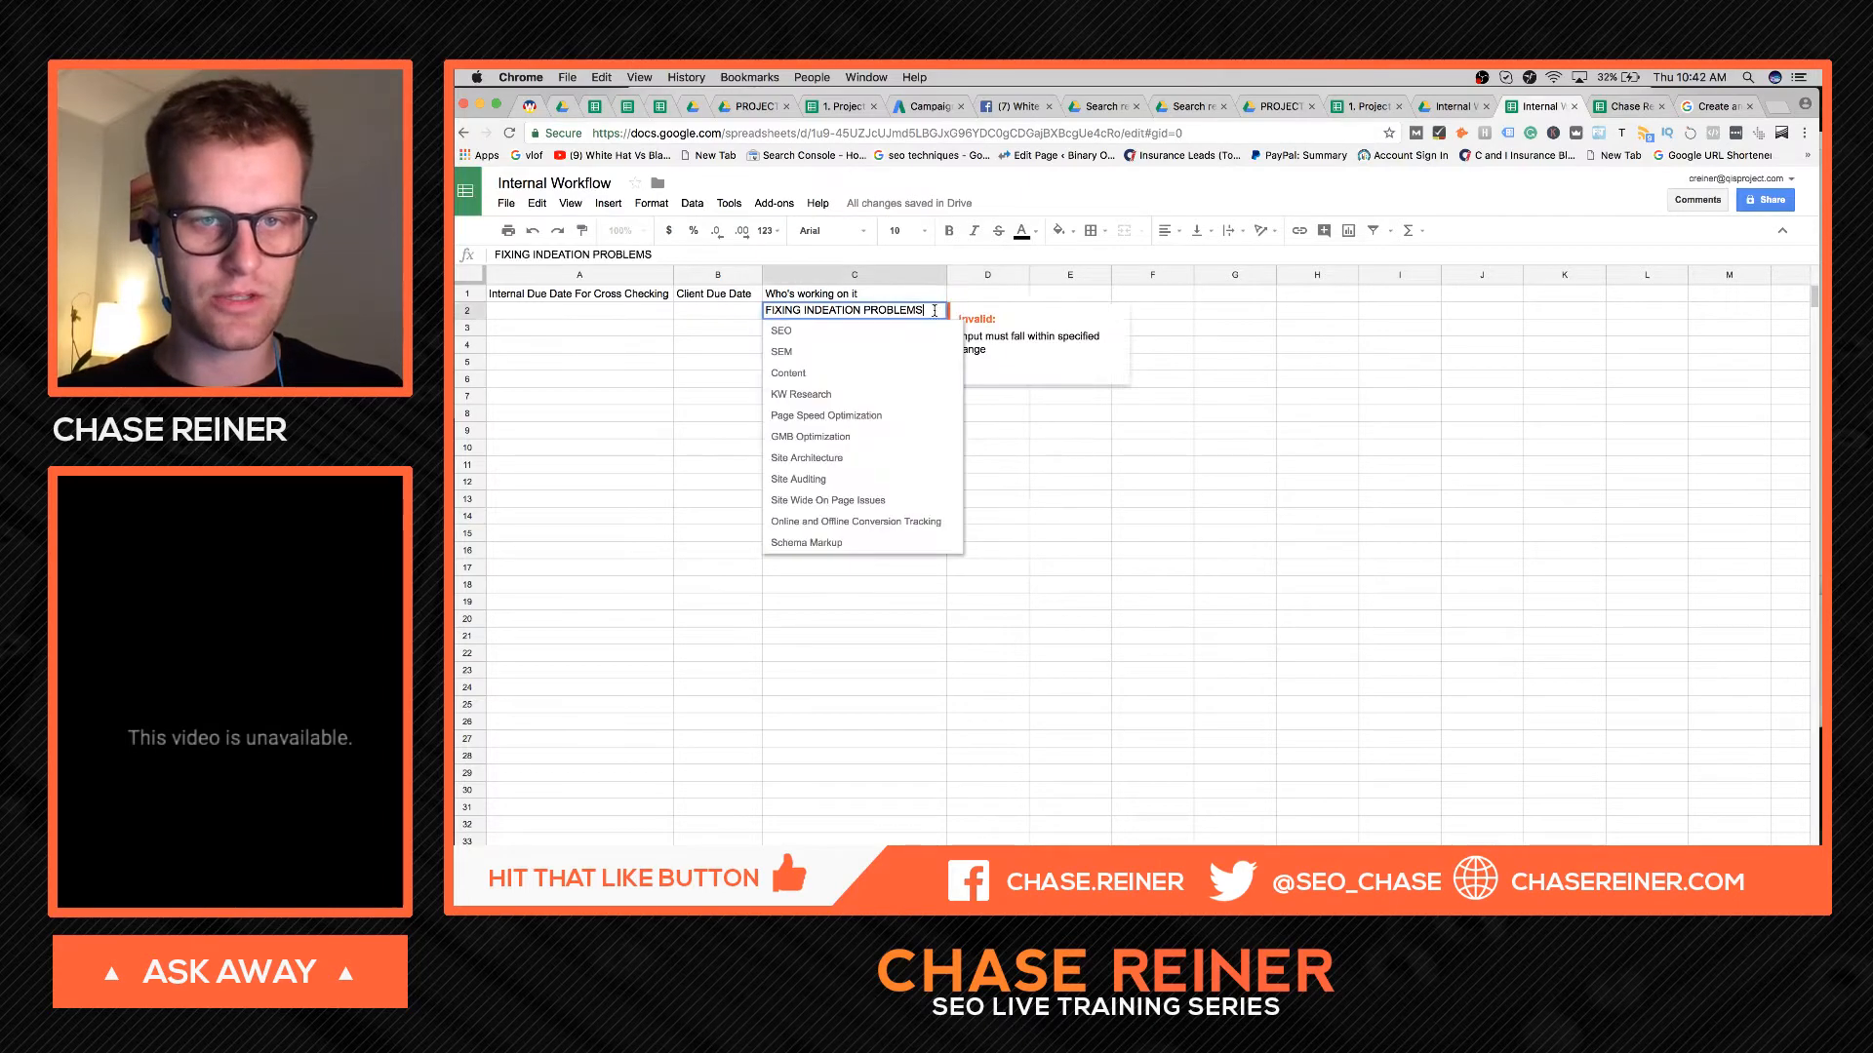
click(1063, 440)
- Change cell C2's validation list range to 'Task Inputs'!A1:B20 and save the rule
right_click(924, 310)
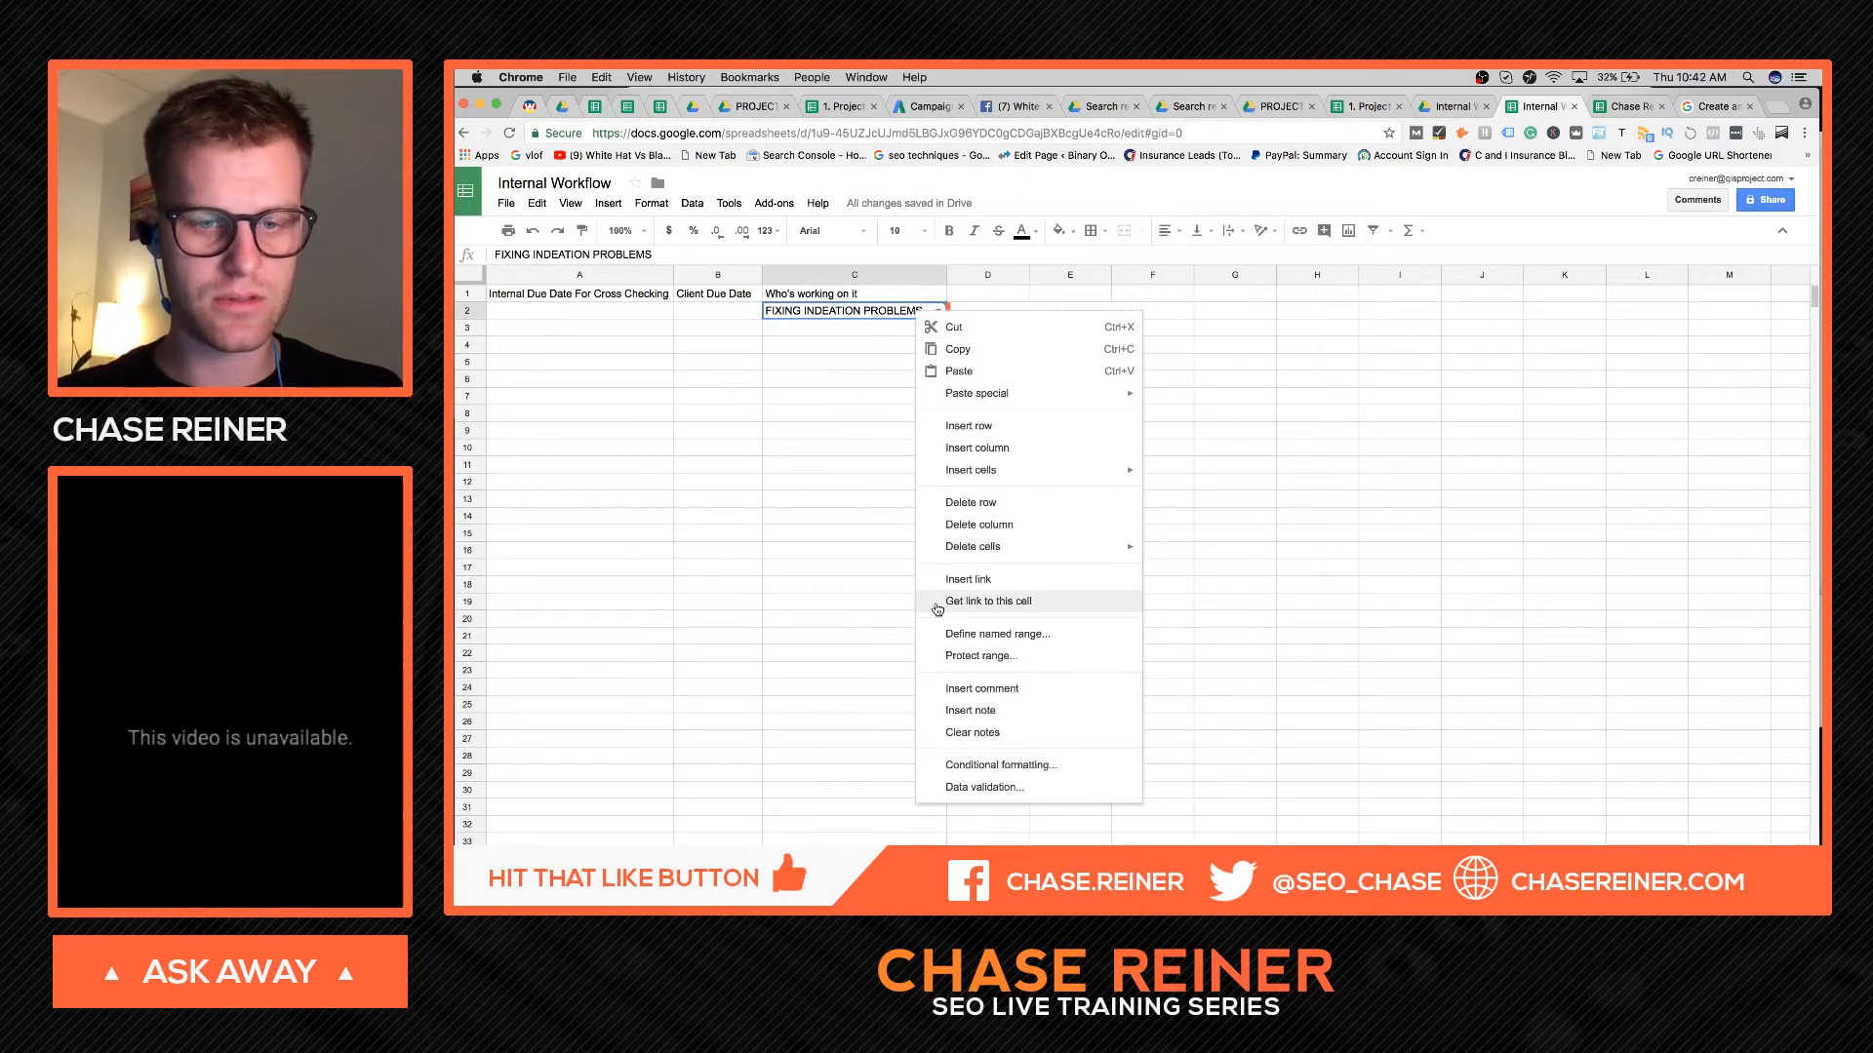
click(975, 792)
click(1180, 512)
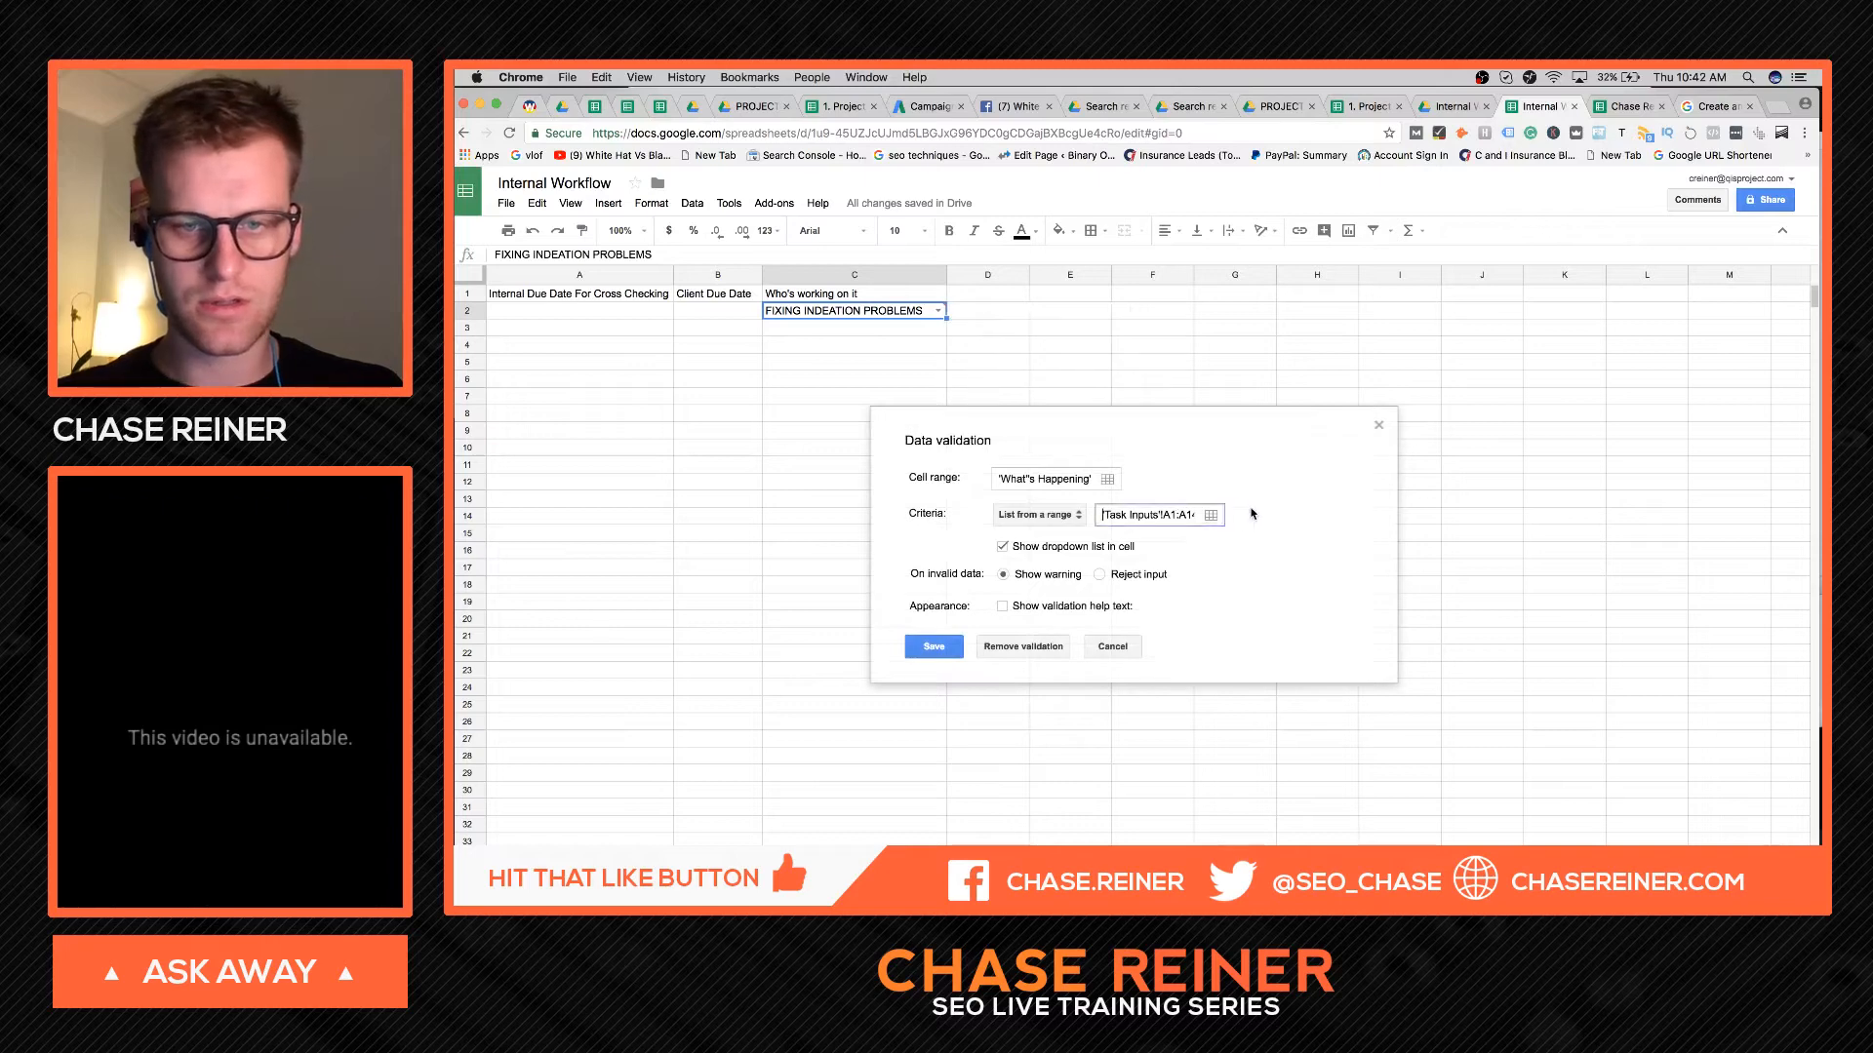
drag(1169, 515, 1229, 518)
click(1167, 515)
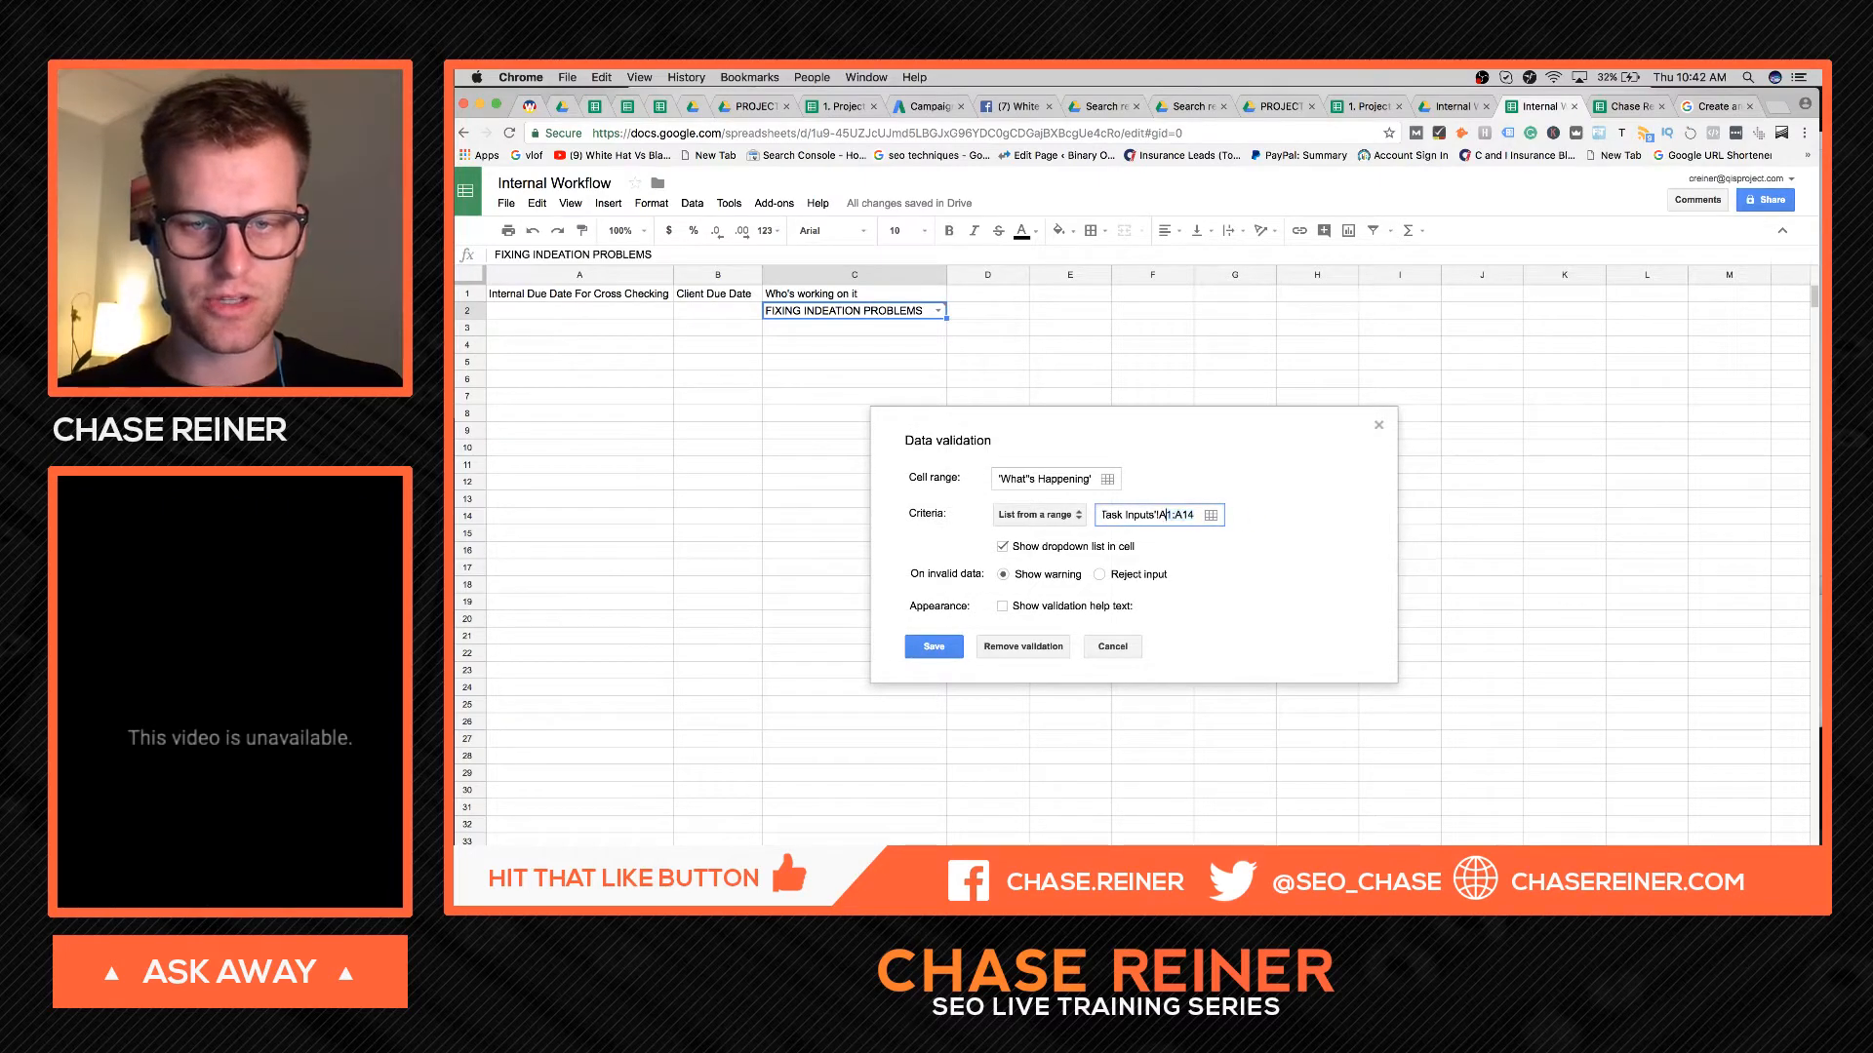
key(BackSpace)
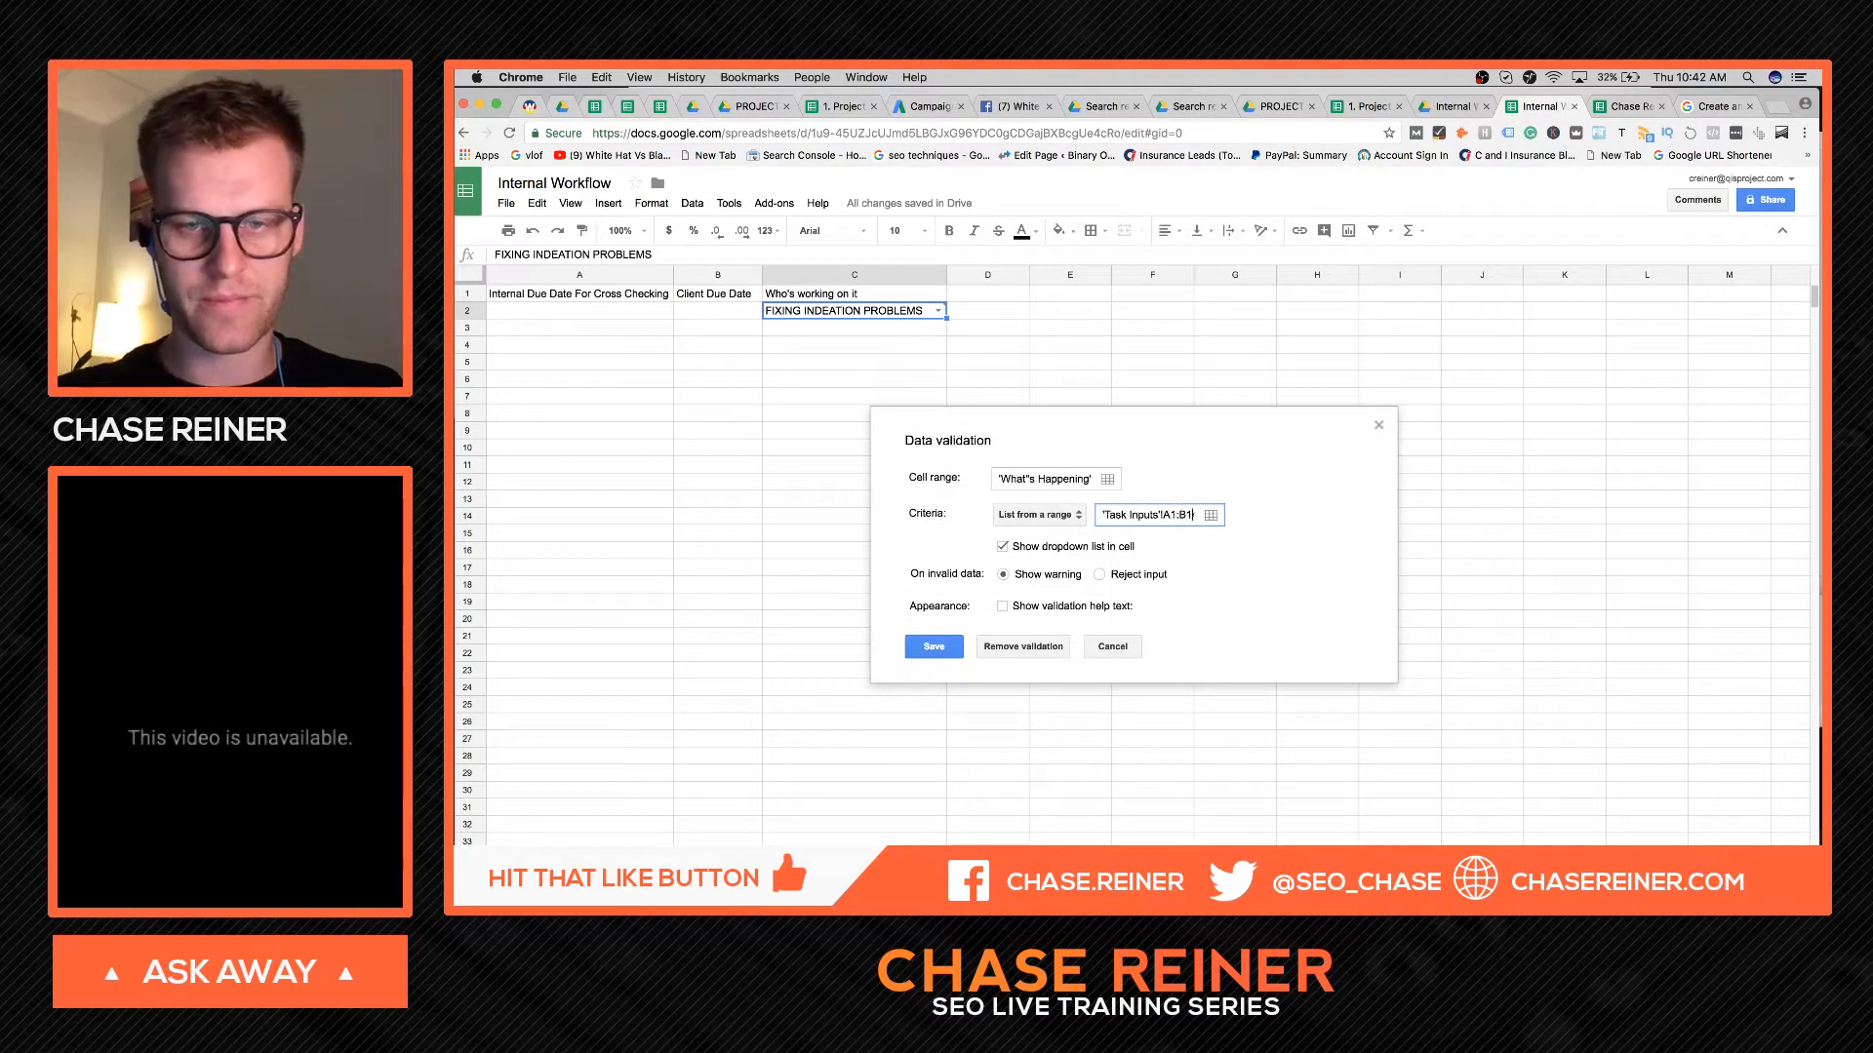
key(Right)
key(BackSpace)
key(BackSpace)
text(20)
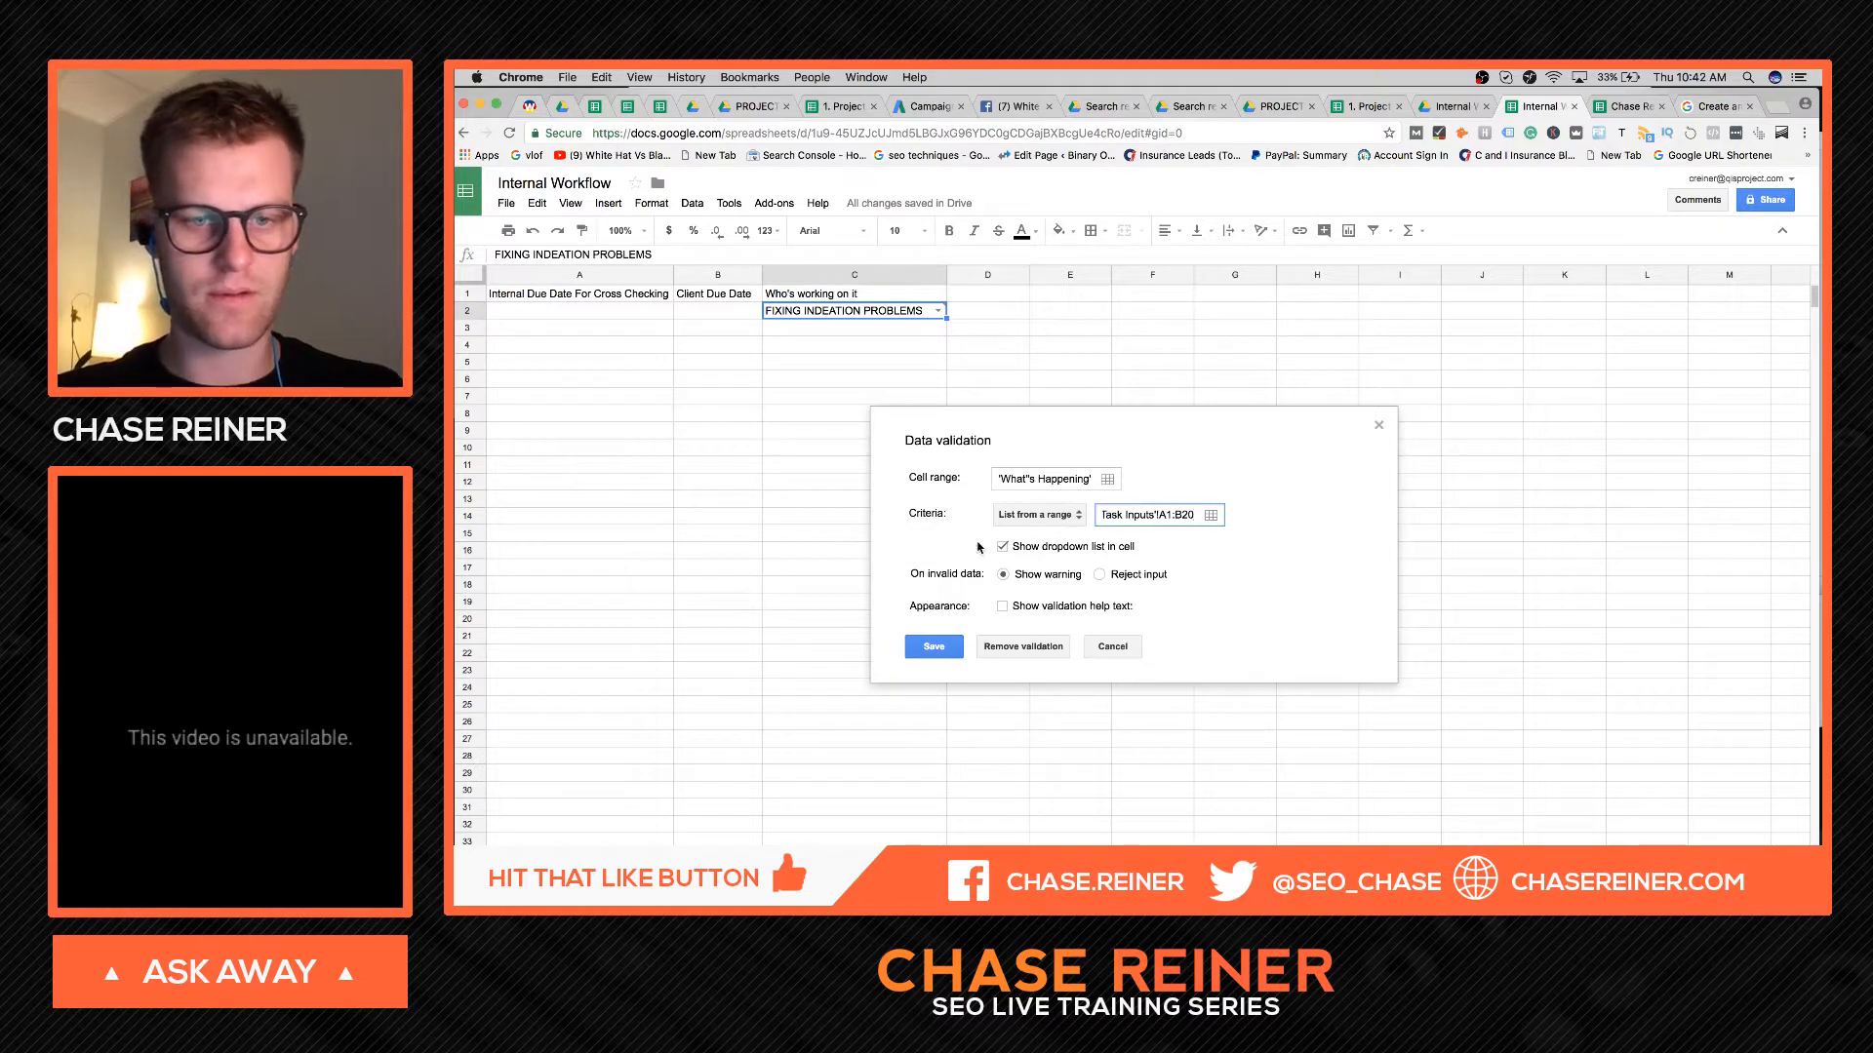
click(933, 647)
- Choose GMB Optimization from the task dropdown in cell C2
click(959, 435)
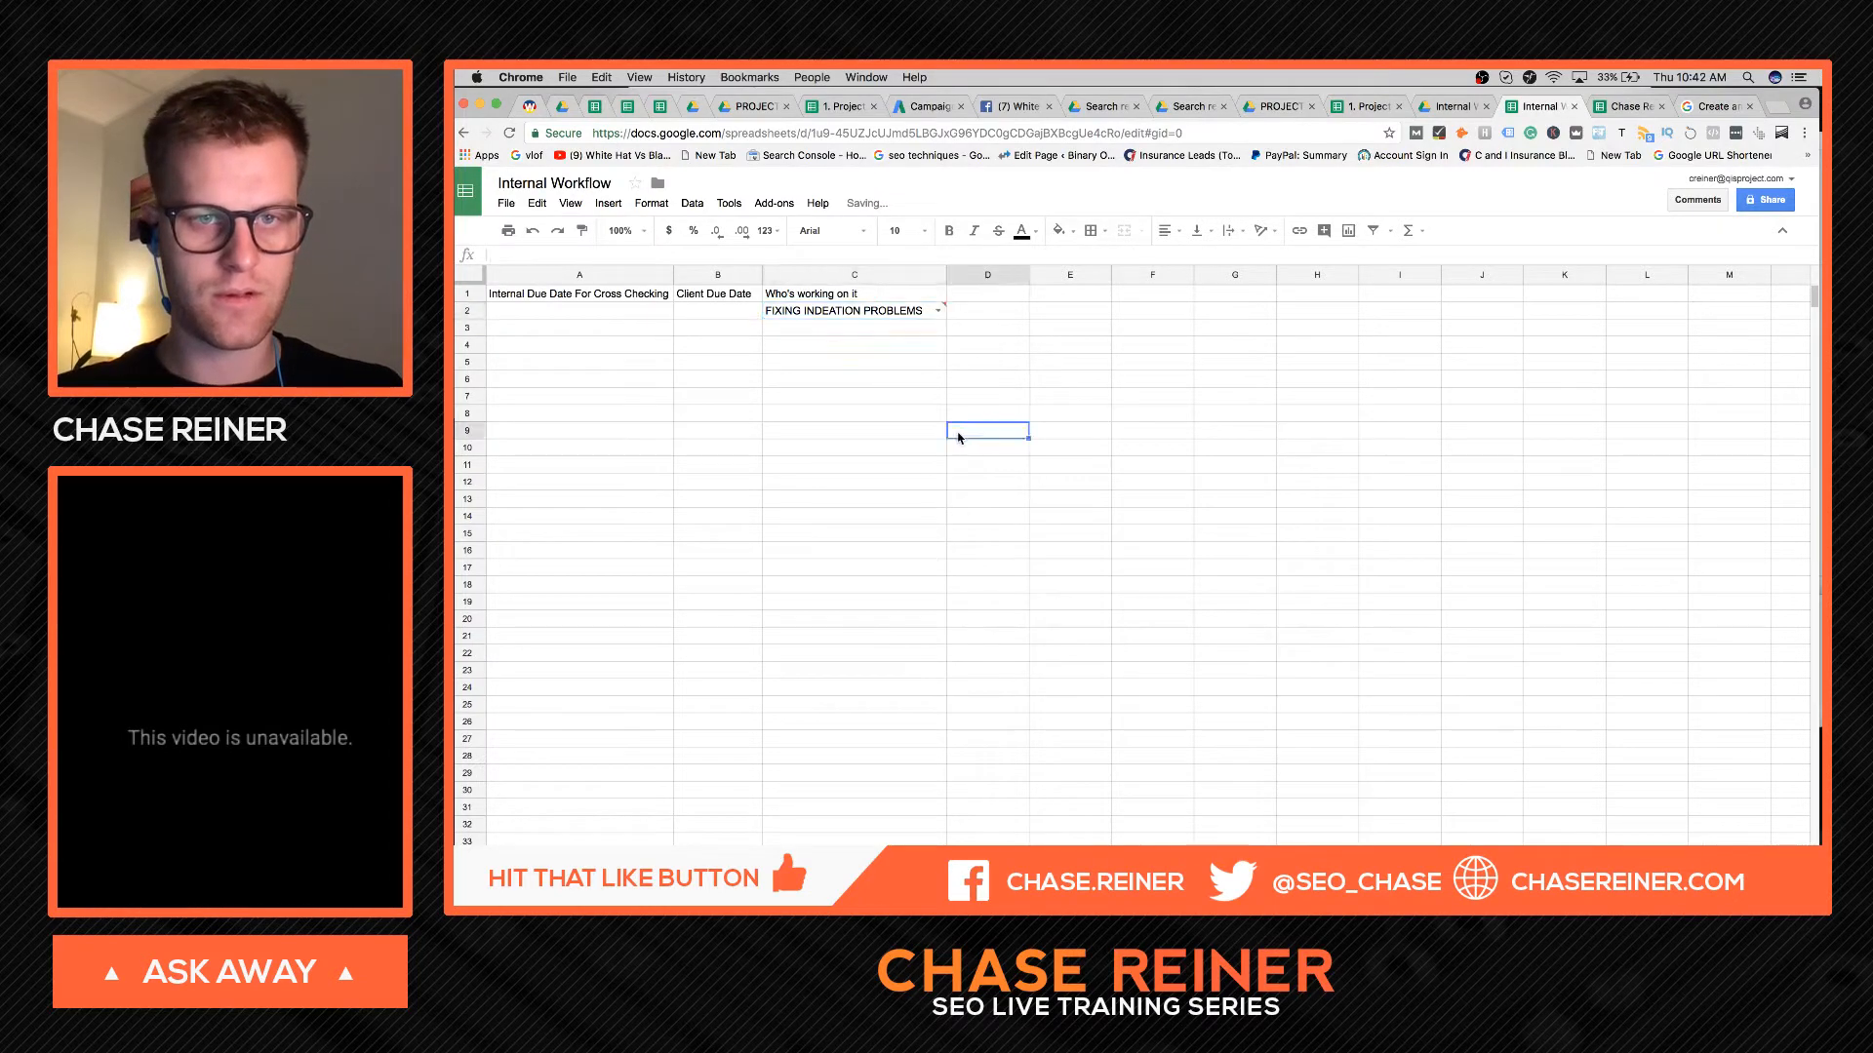
click(938, 311)
key(Escape)
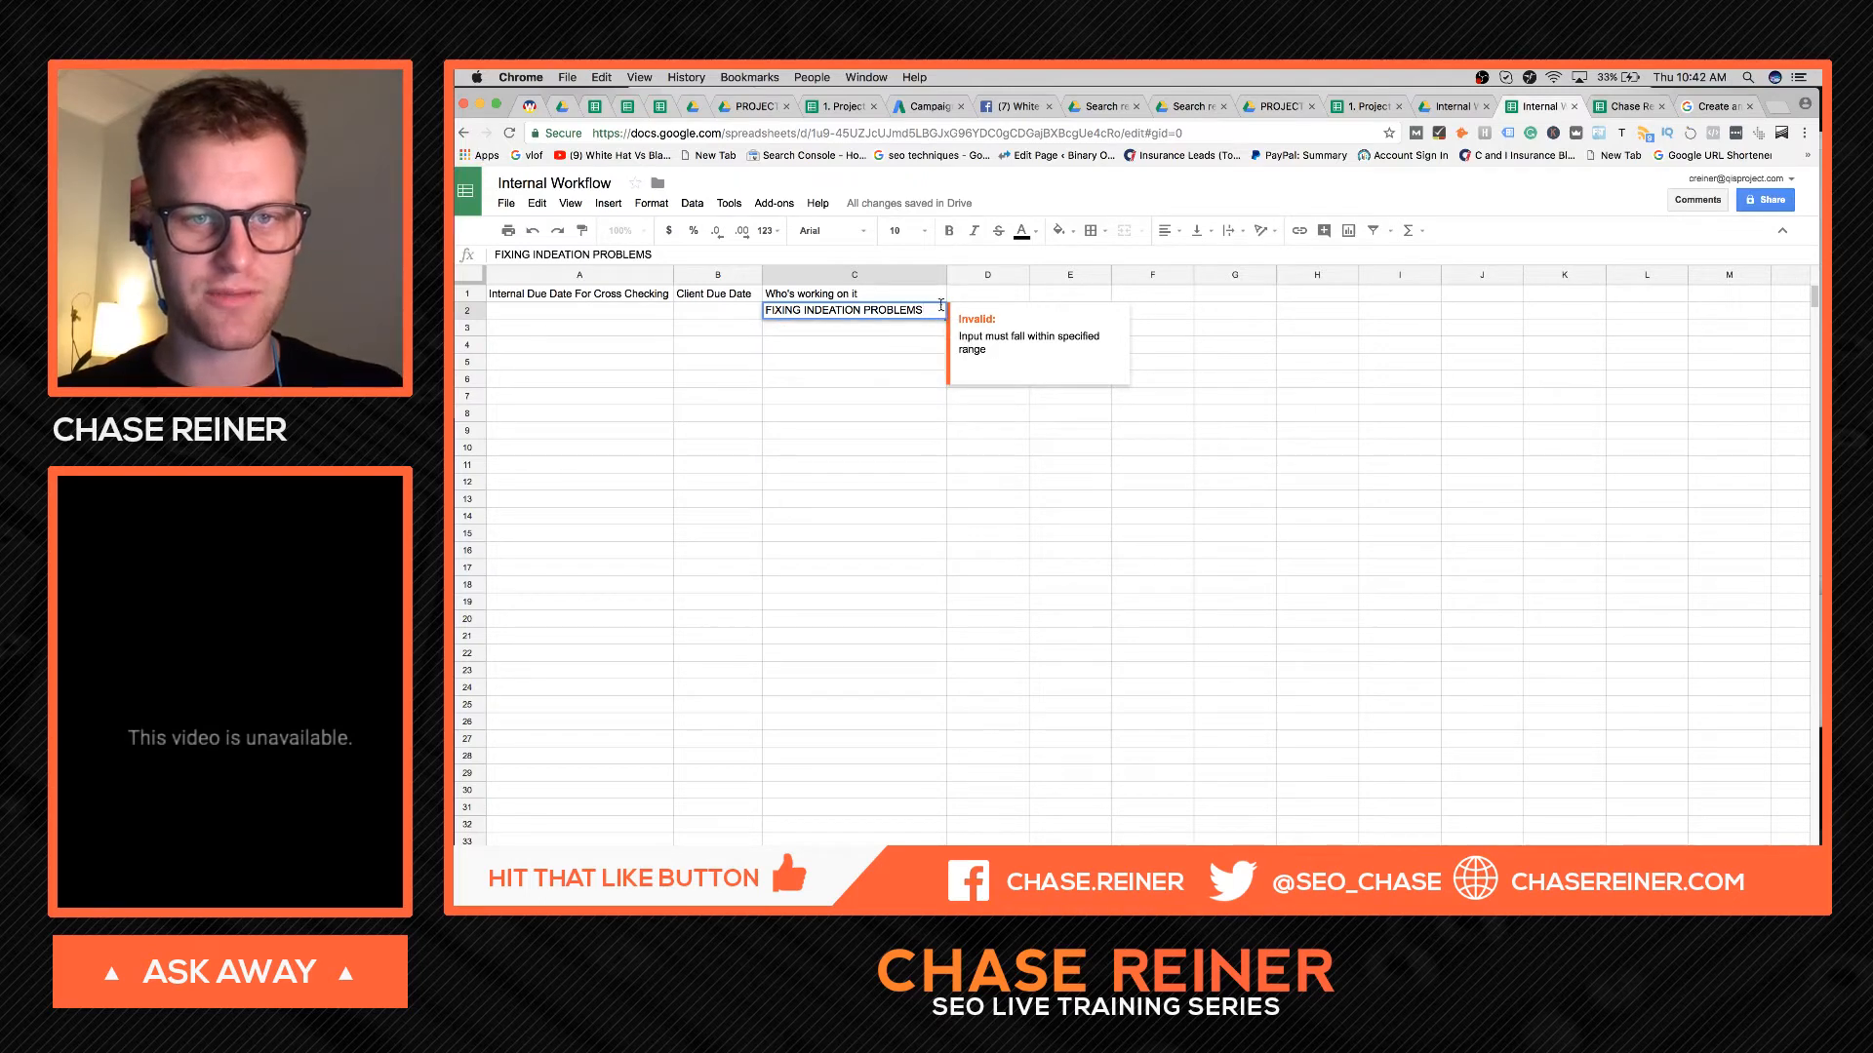
click(902, 382)
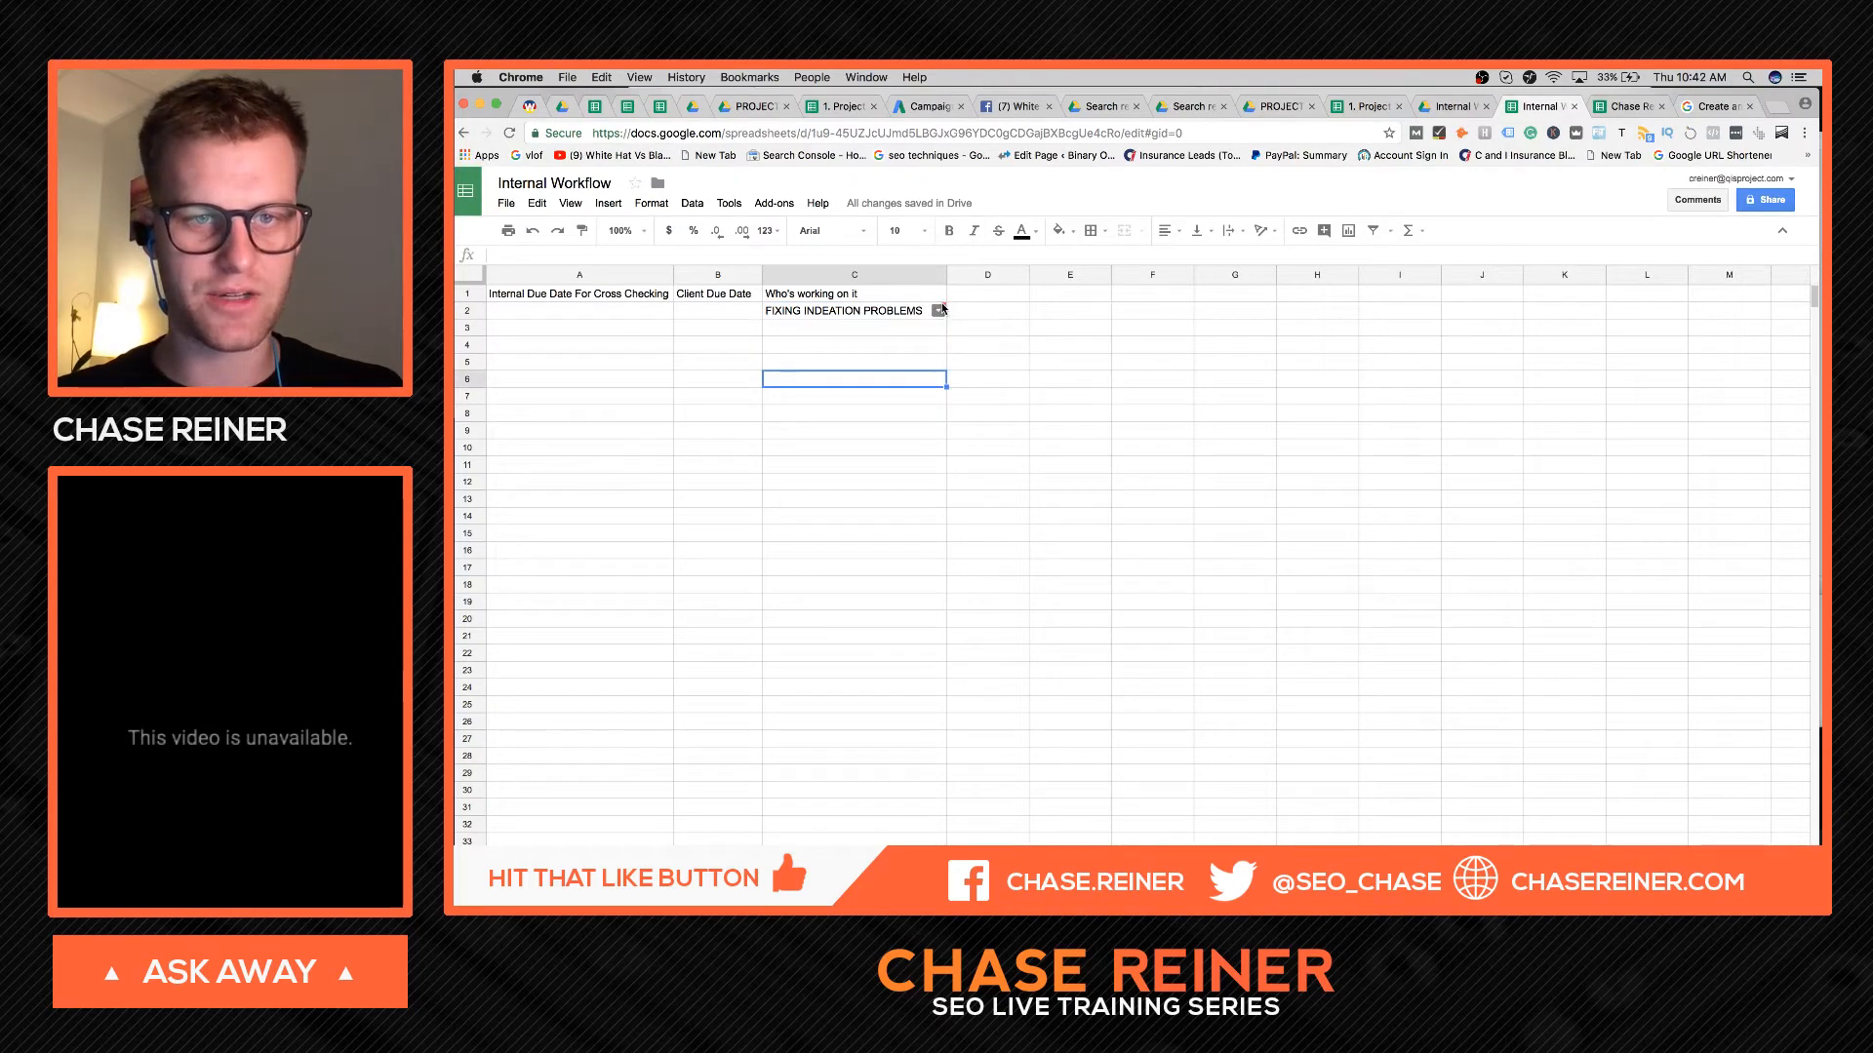
click(938, 310)
click(870, 444)
click(907, 366)
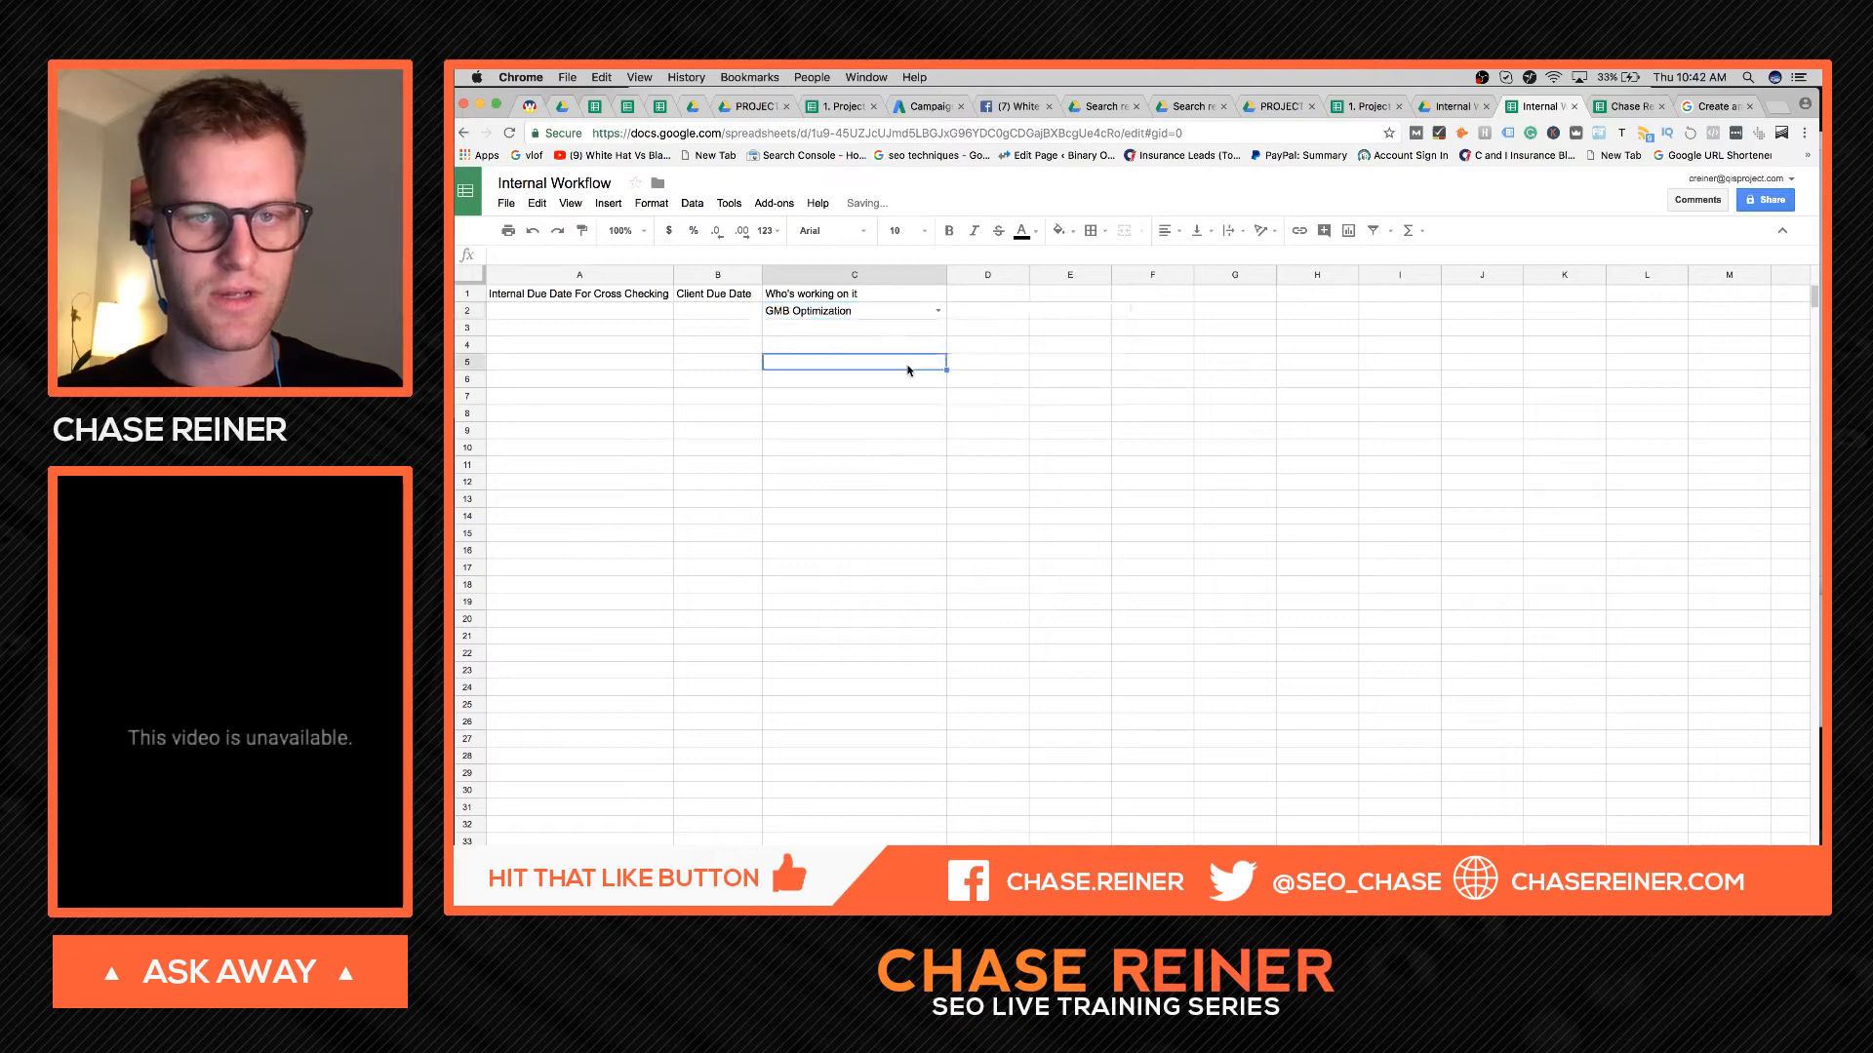
click(938, 310)
click(1070, 351)
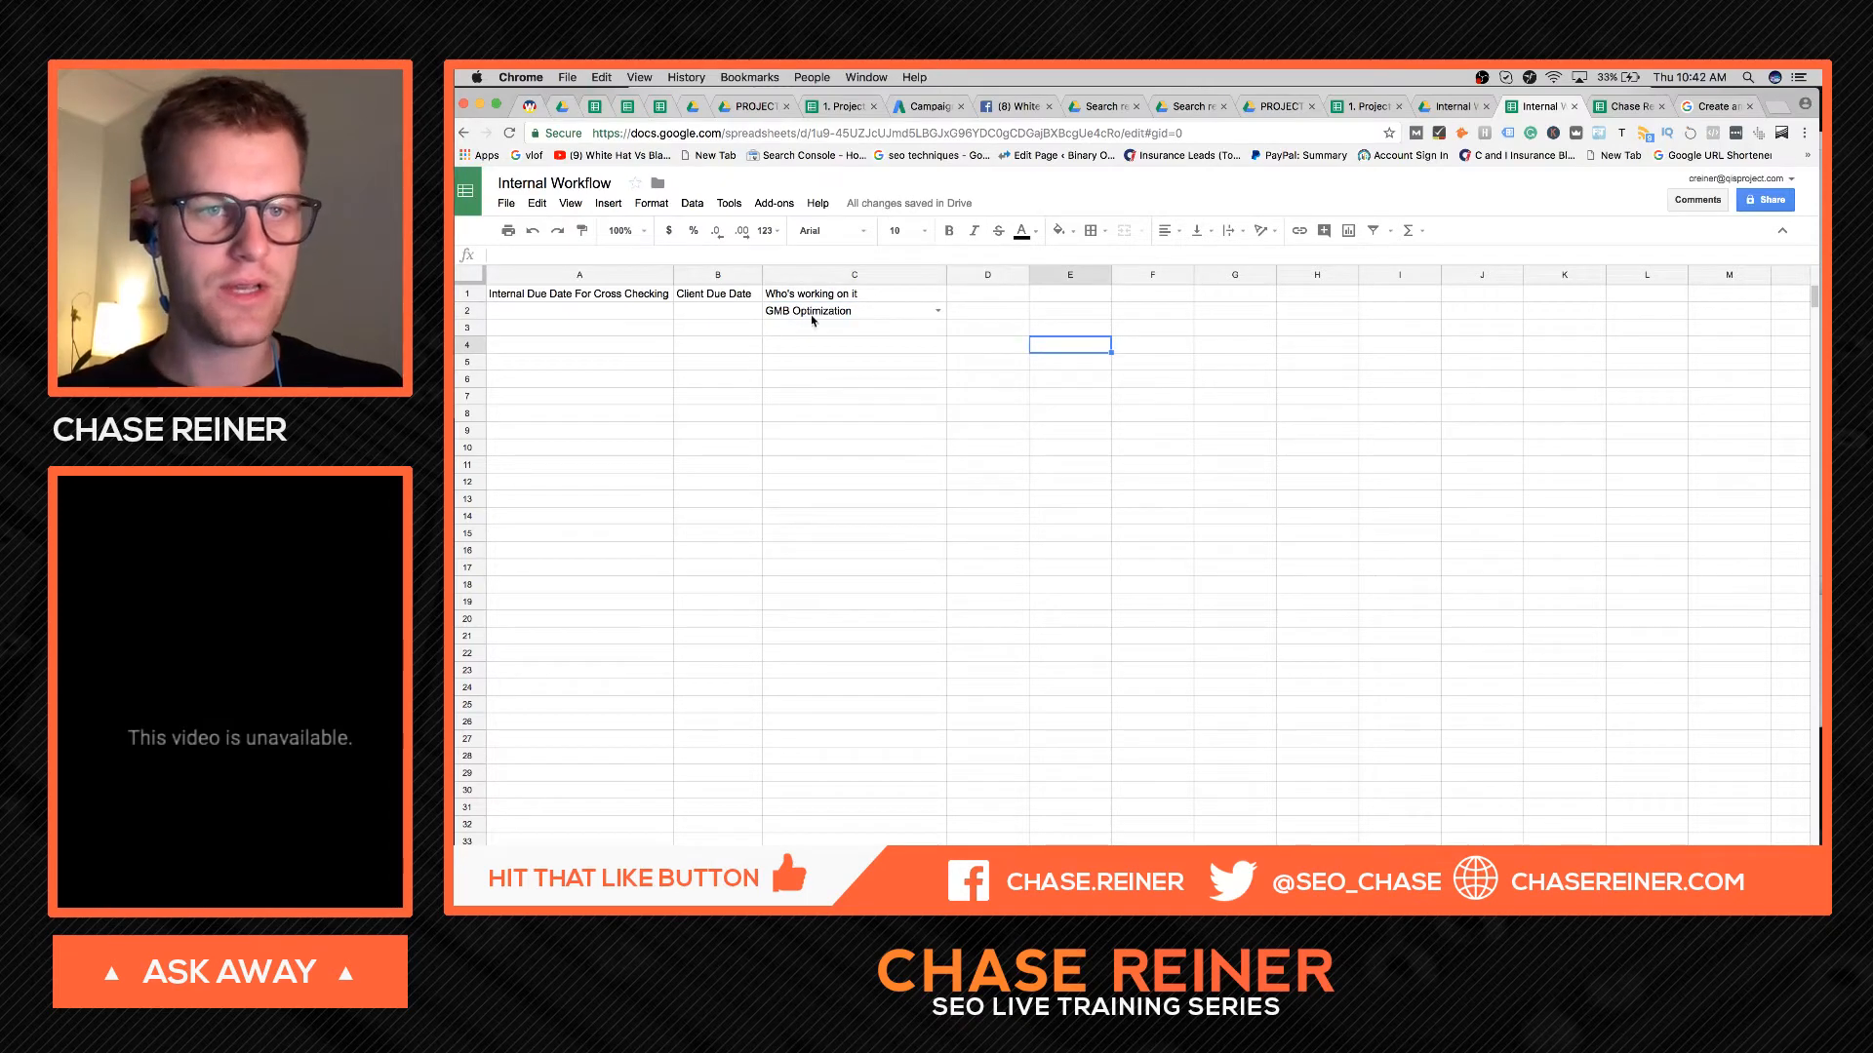
click(735, 310)
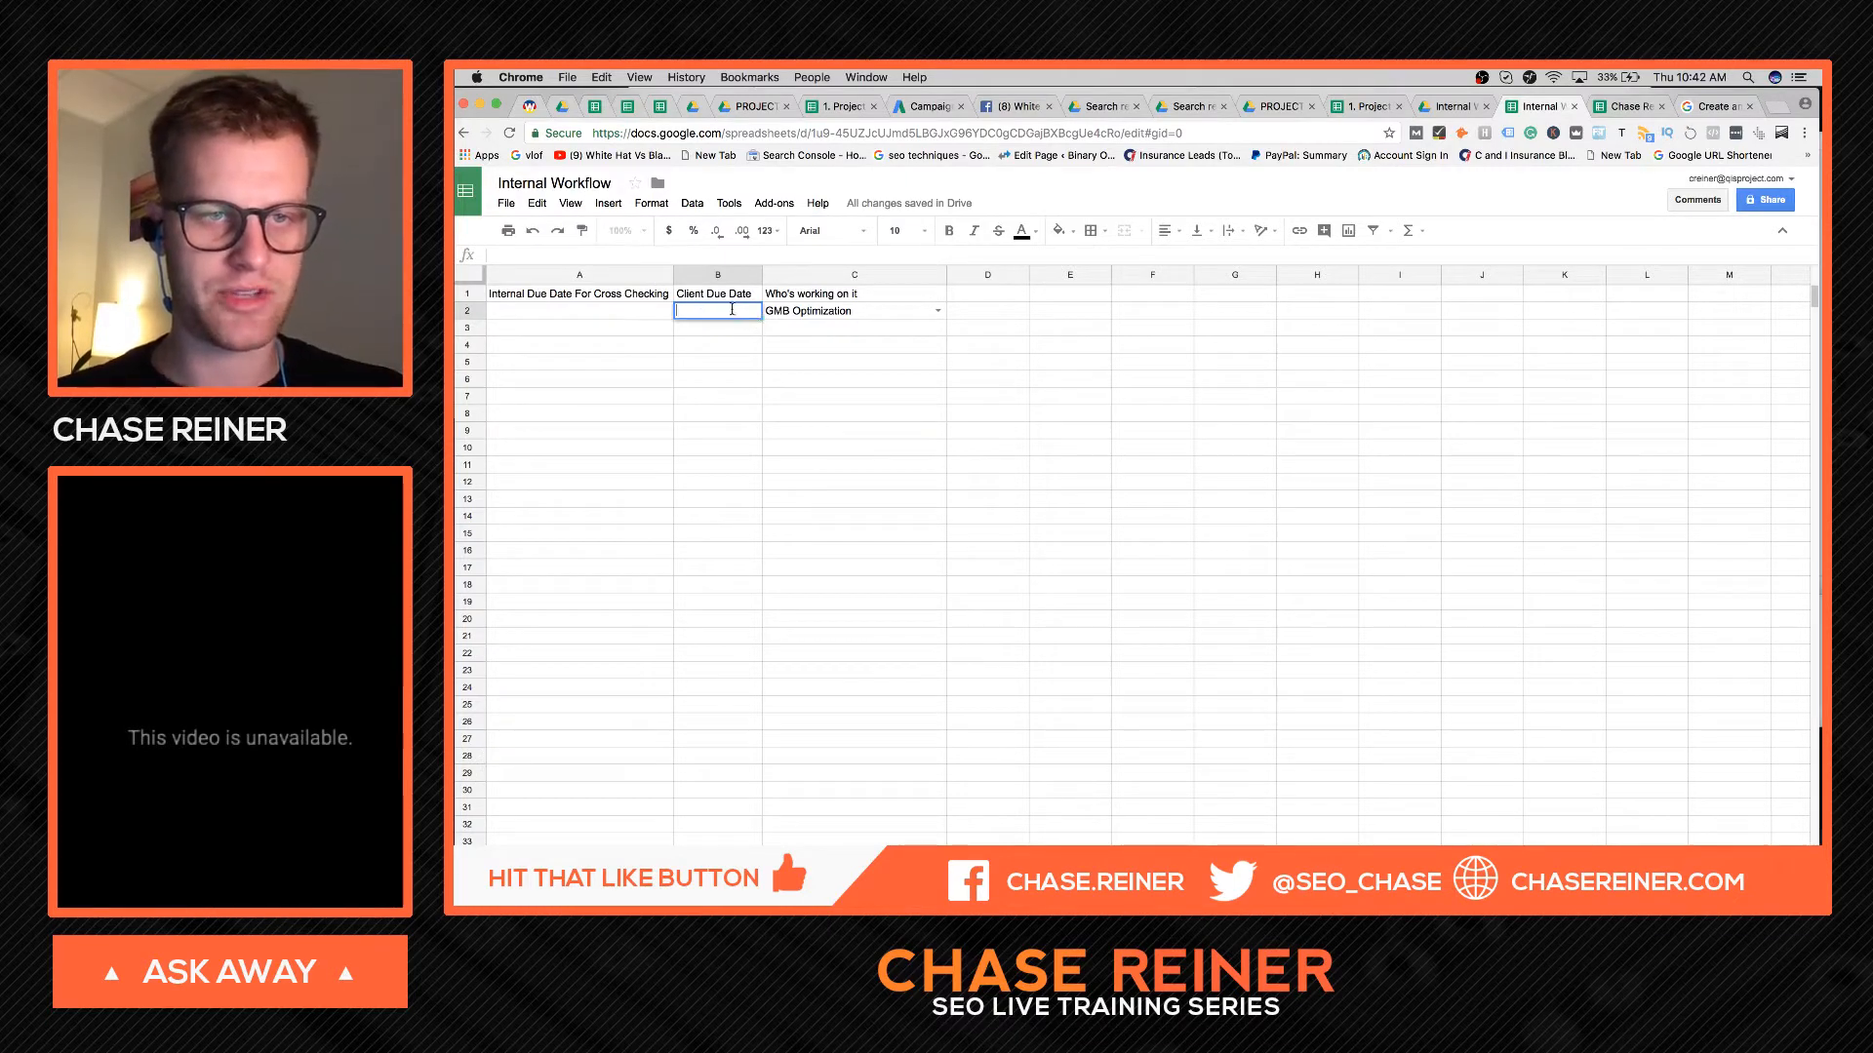
click(627, 312)
click(683, 312)
click(639, 313)
double_click(640, 313)
double_click(716, 313)
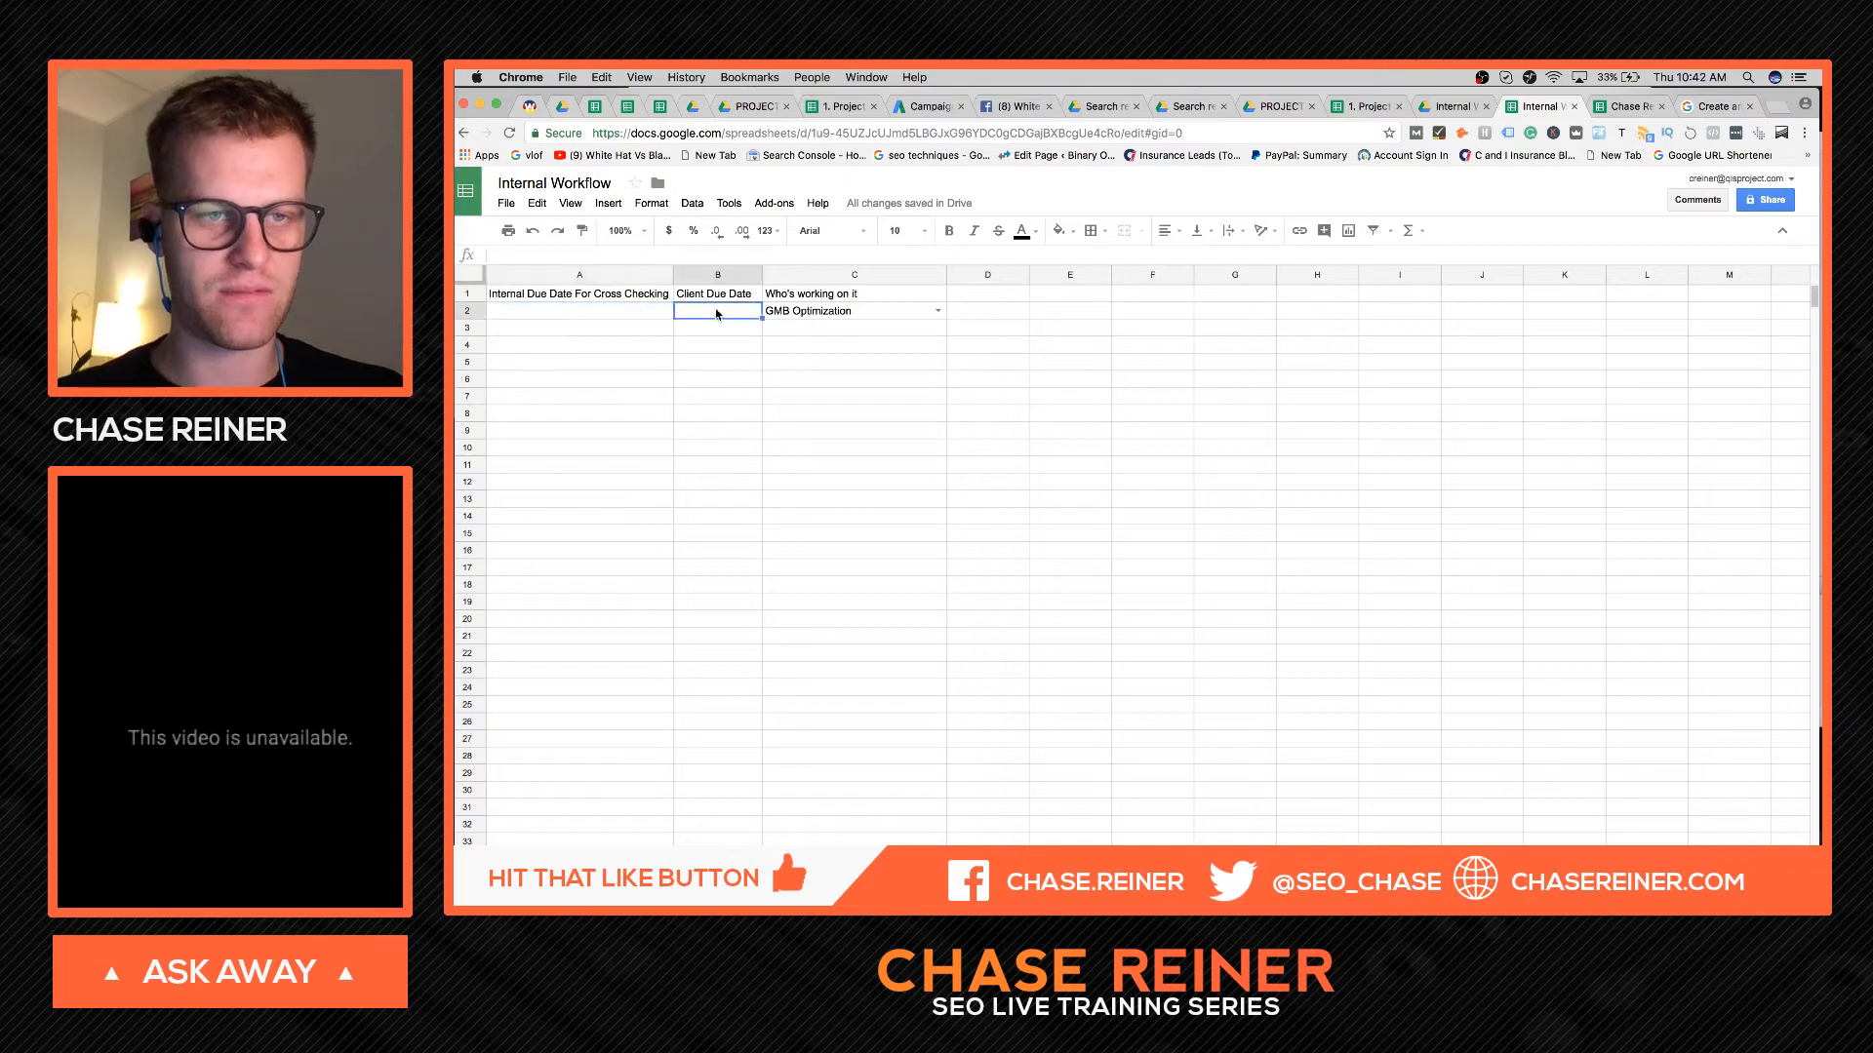
double_click(656, 313)
double_click(706, 313)
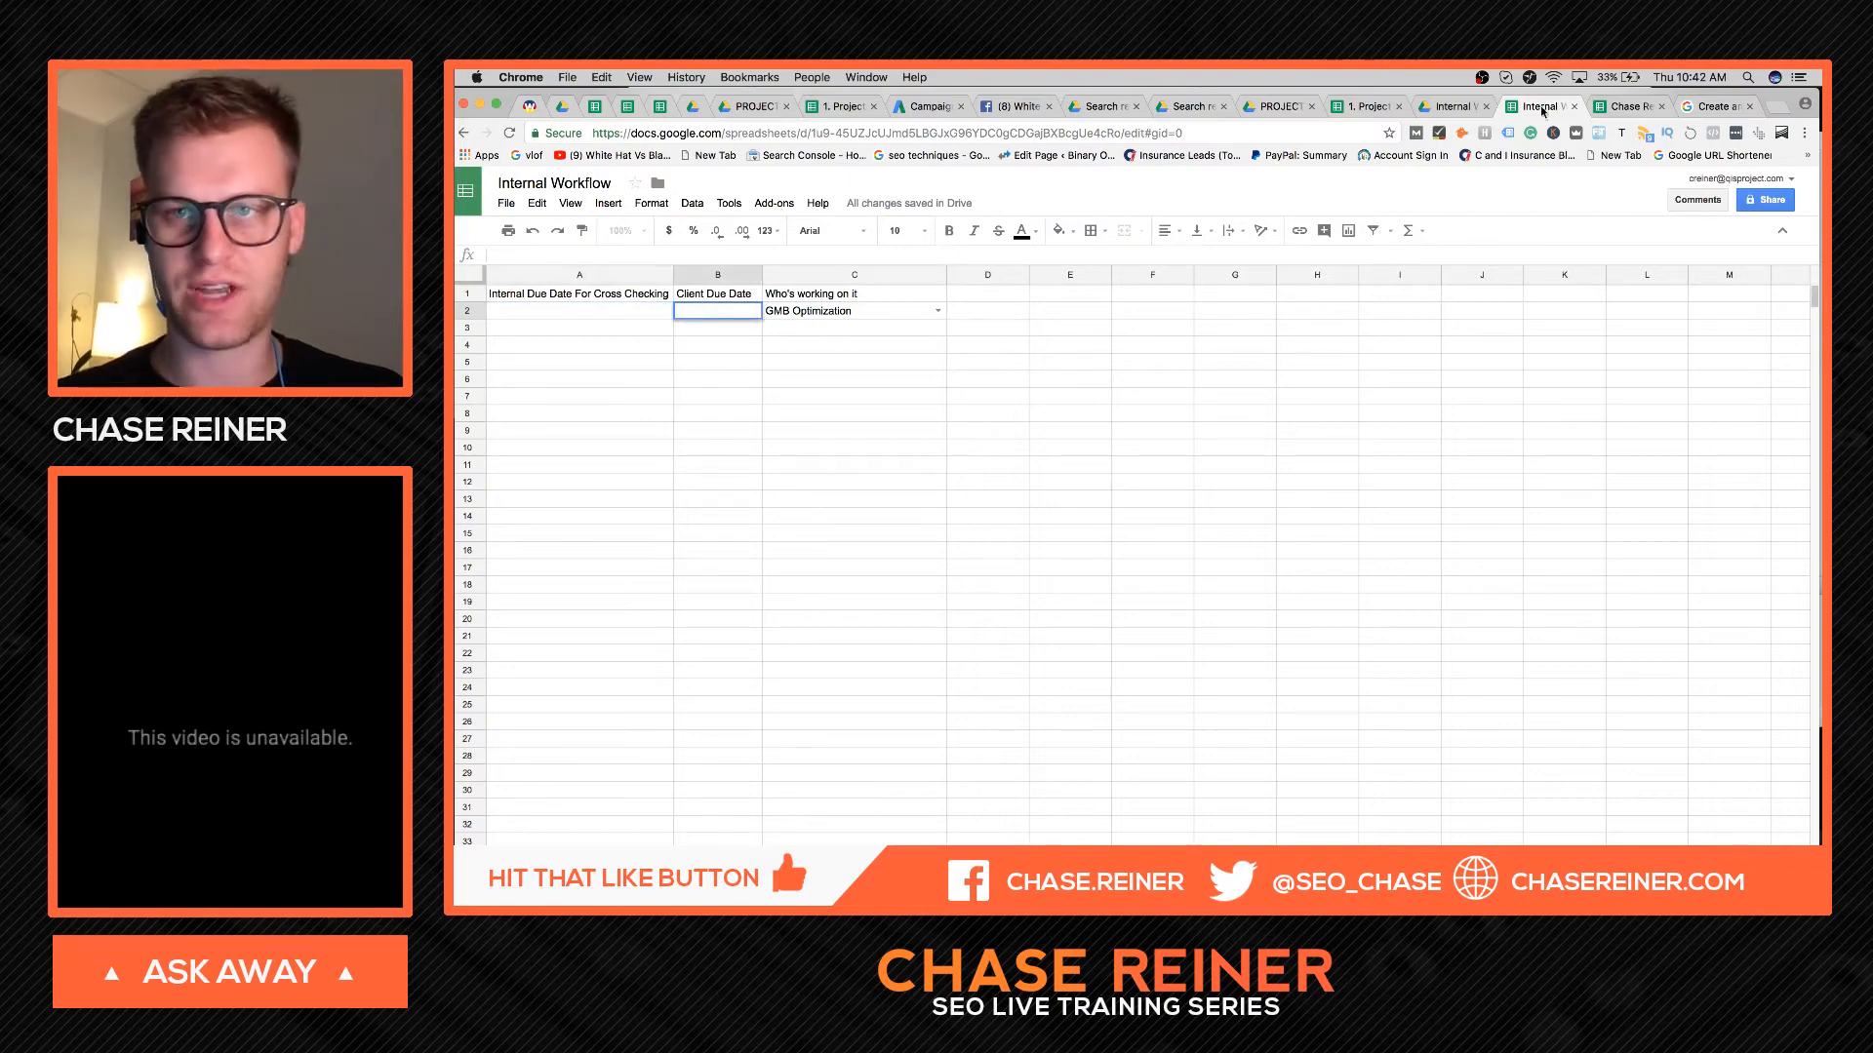
- Check the Owner and Project dropdown options in row 5 of the Project Management Tracker
click(1473, 108)
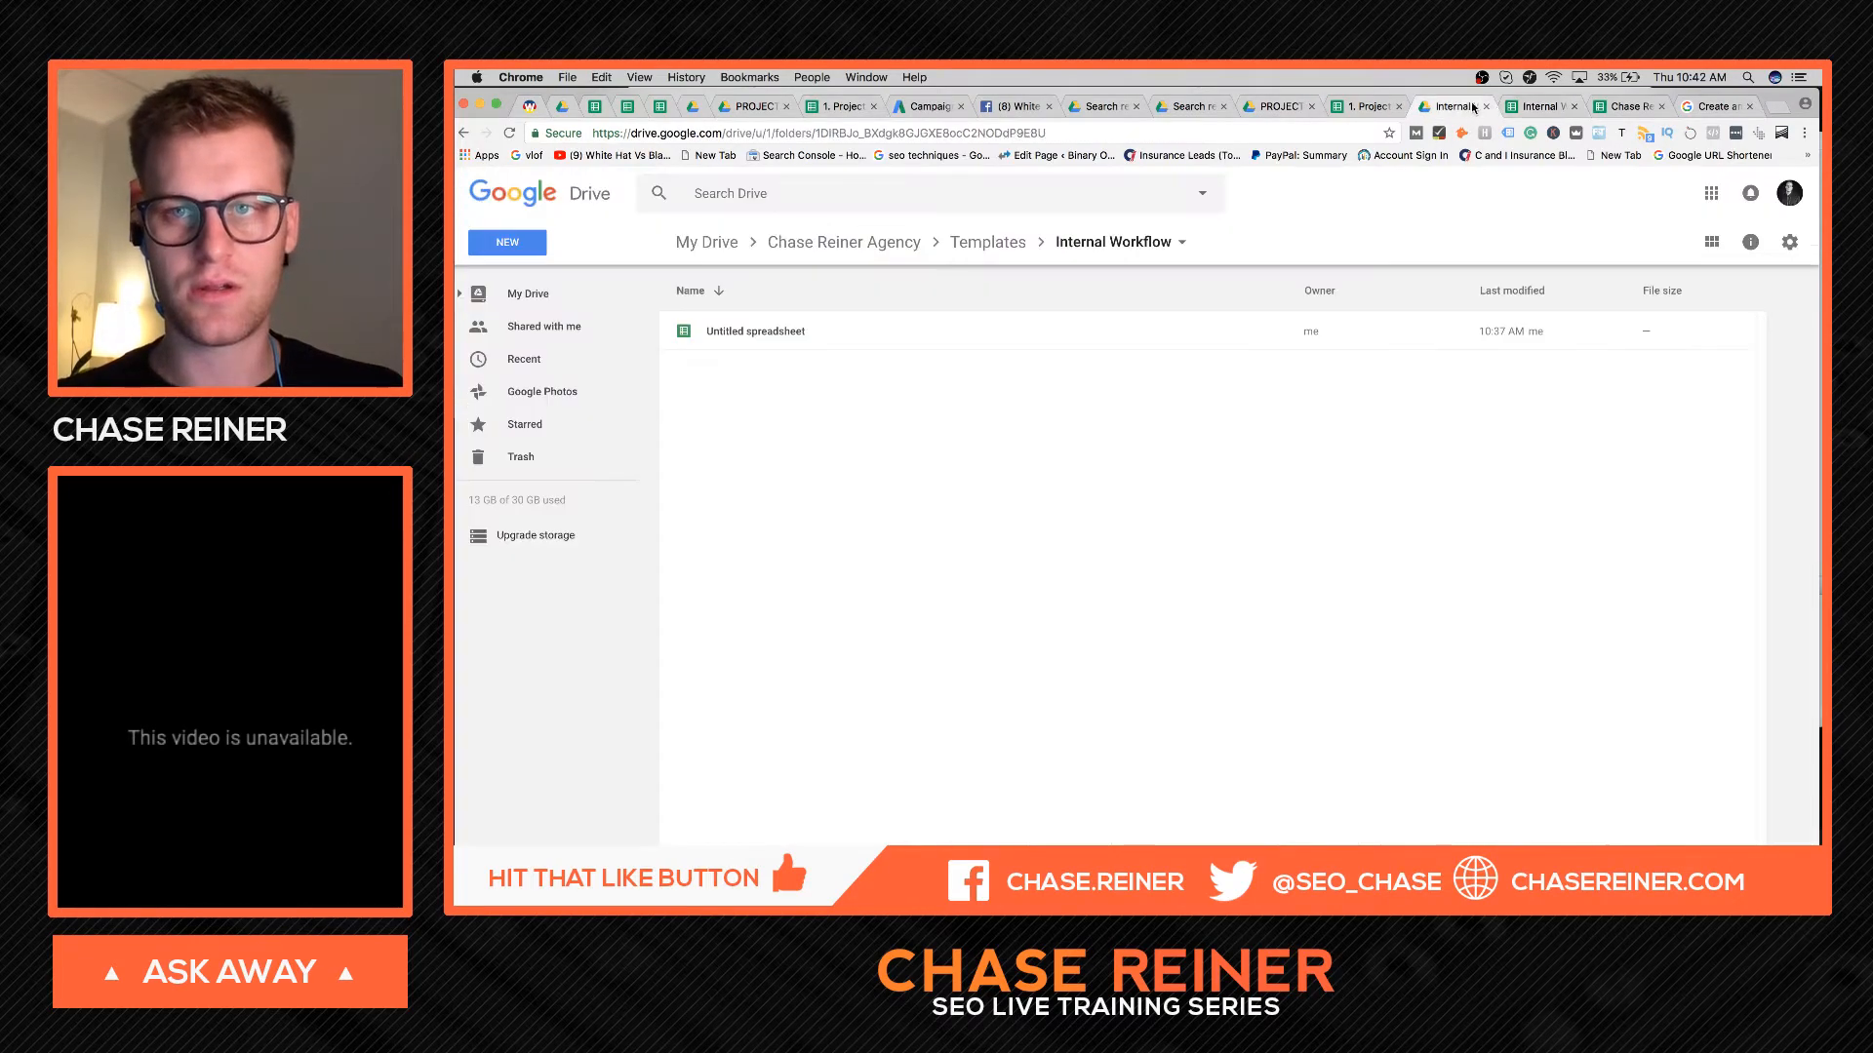
key(ctrl+Tab)
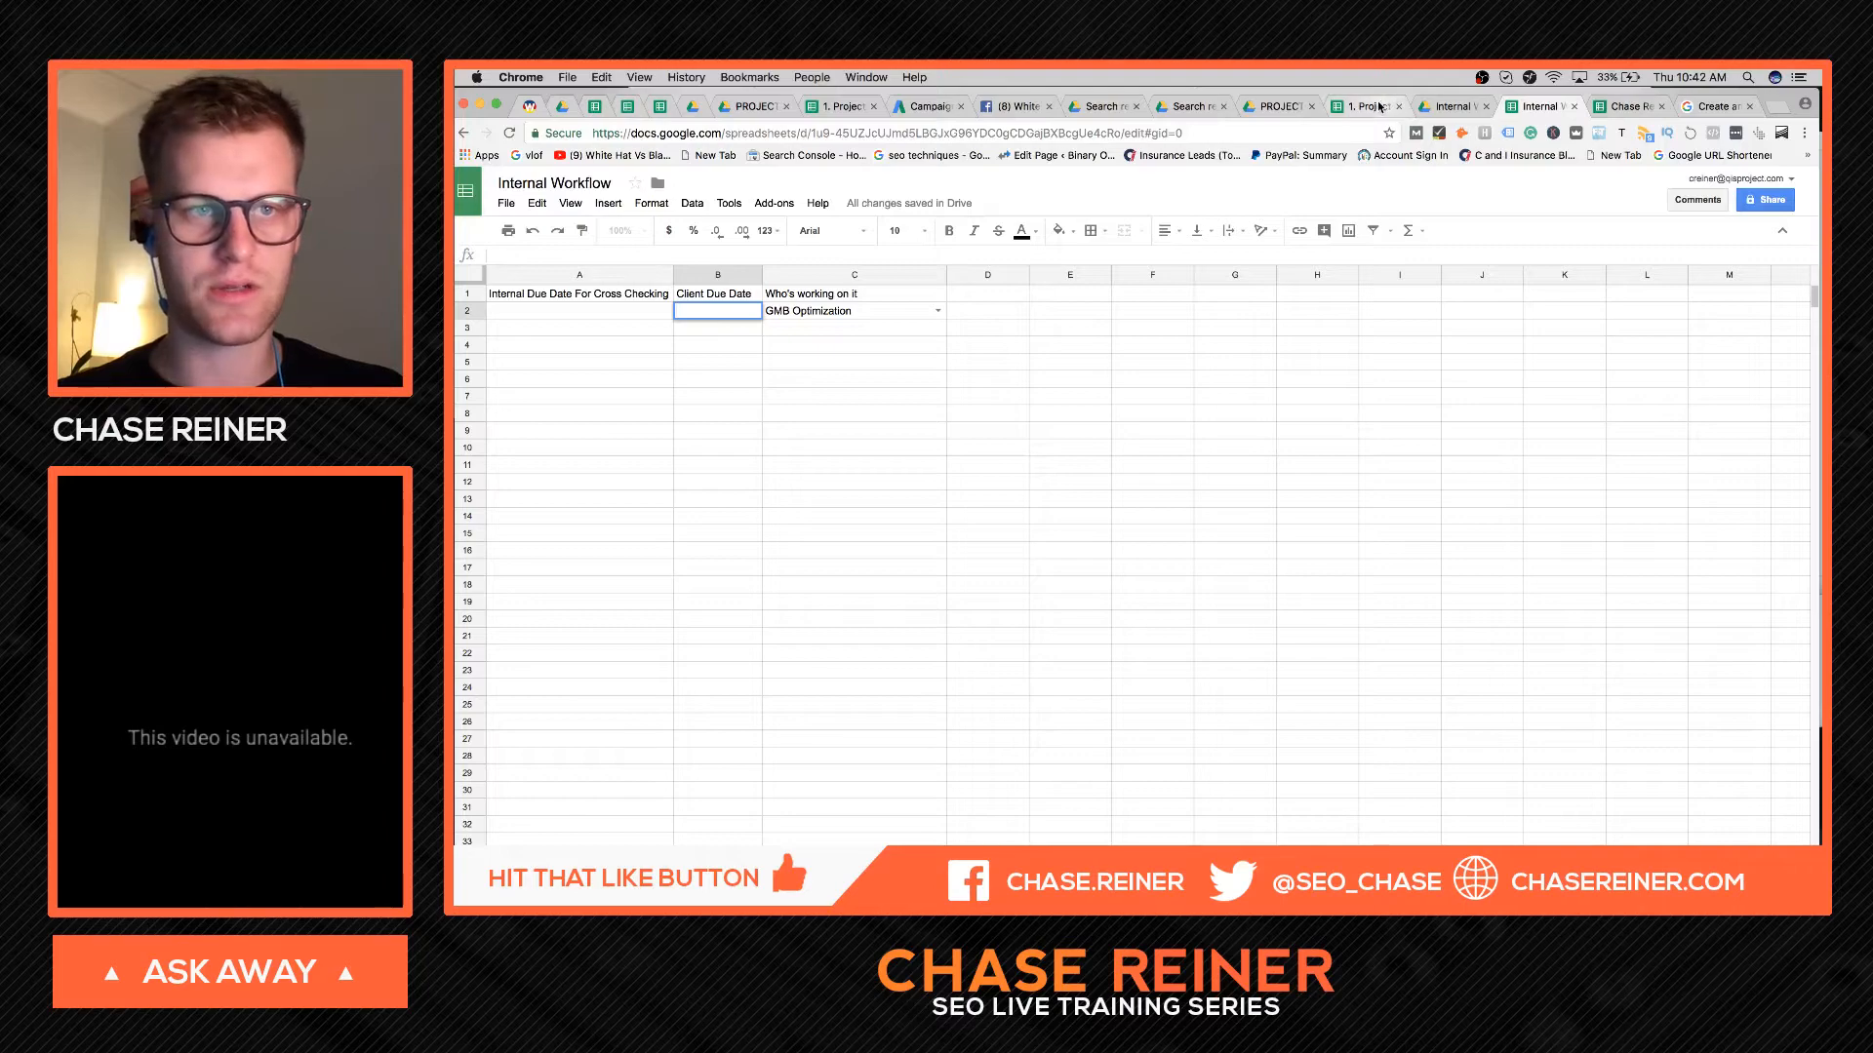
click(1289, 107)
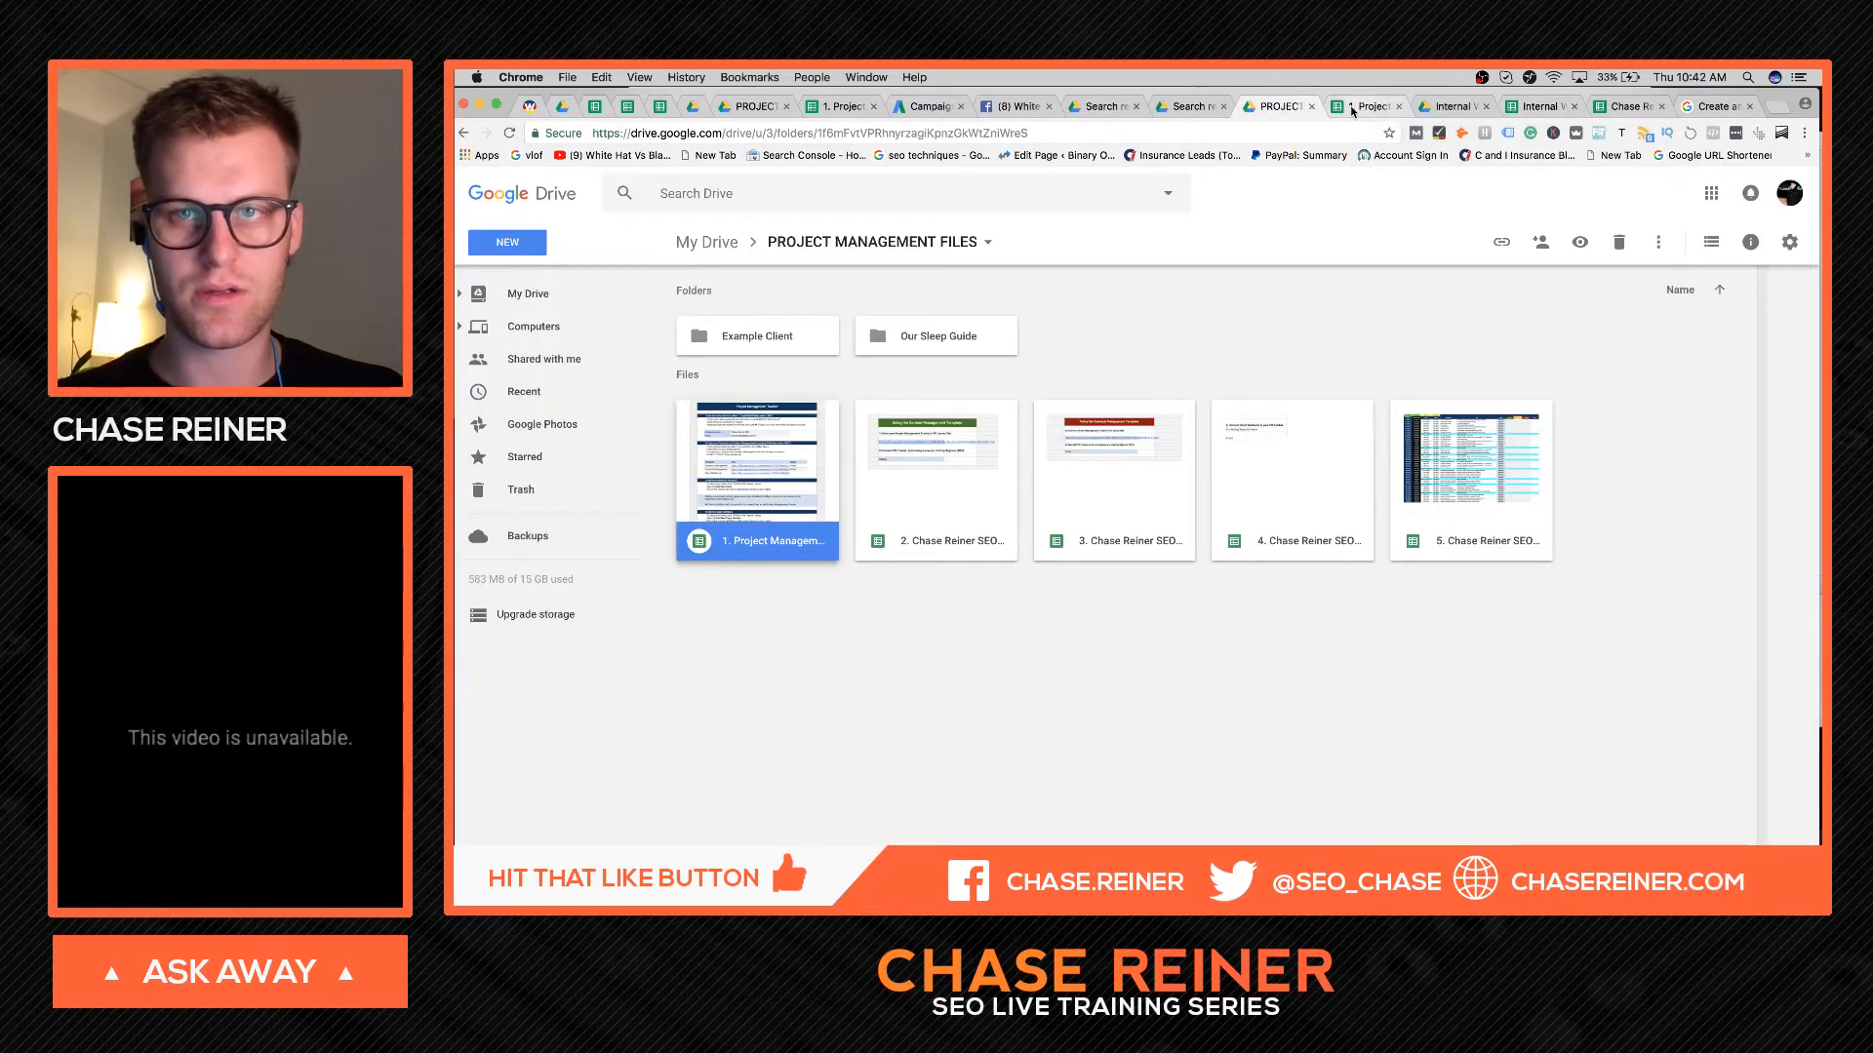
click(1351, 109)
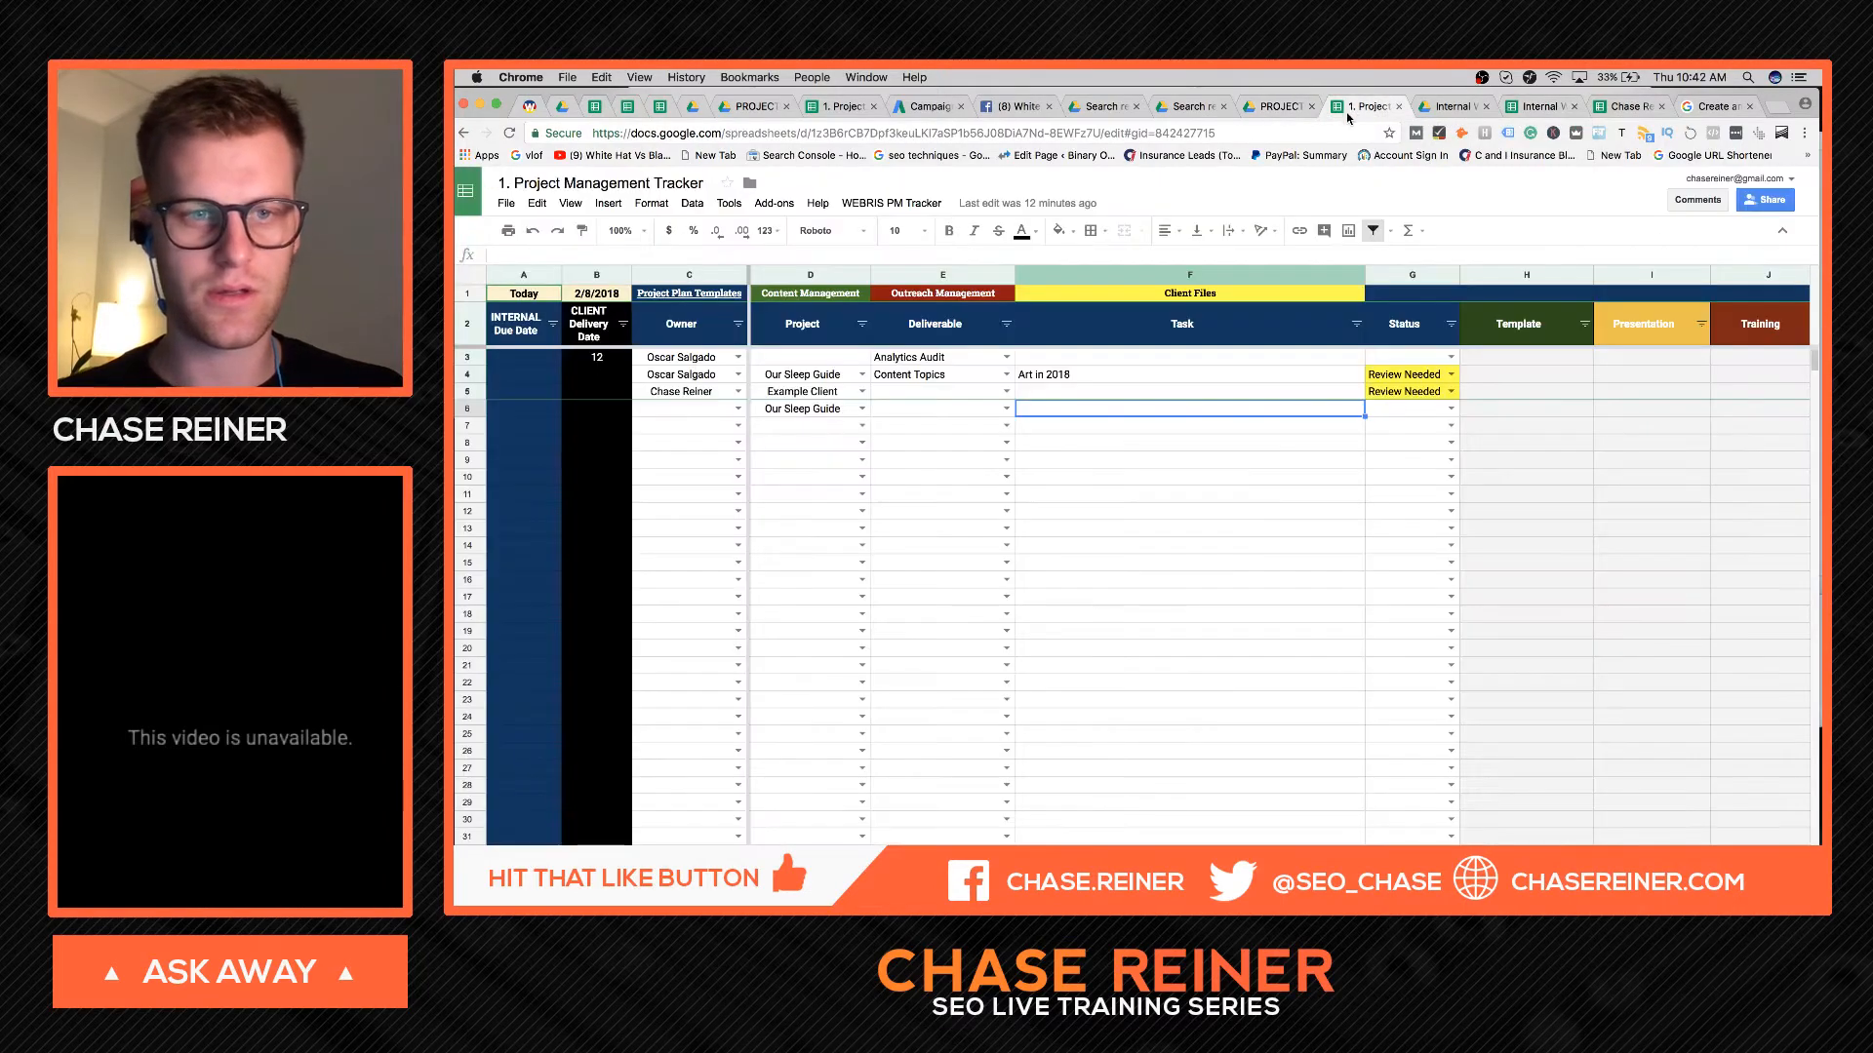
click(620, 380)
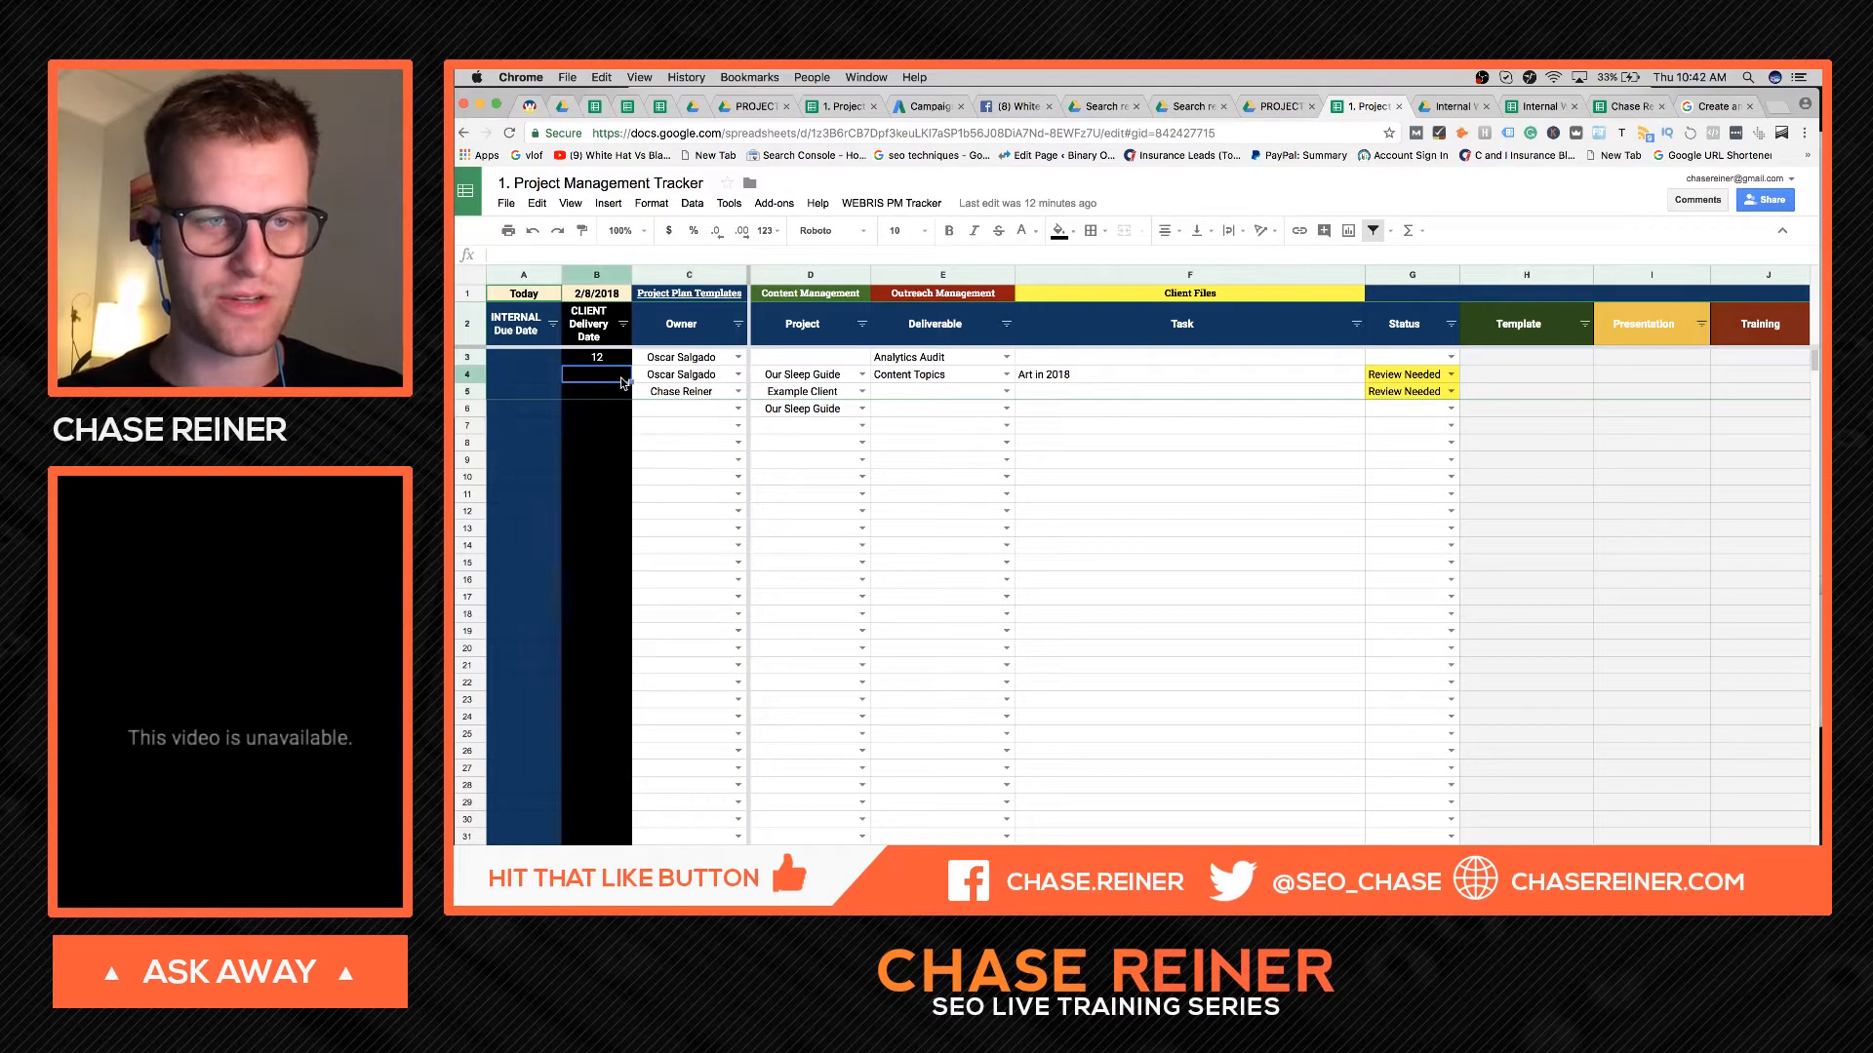
click(740, 392)
click(769, 442)
click(863, 392)
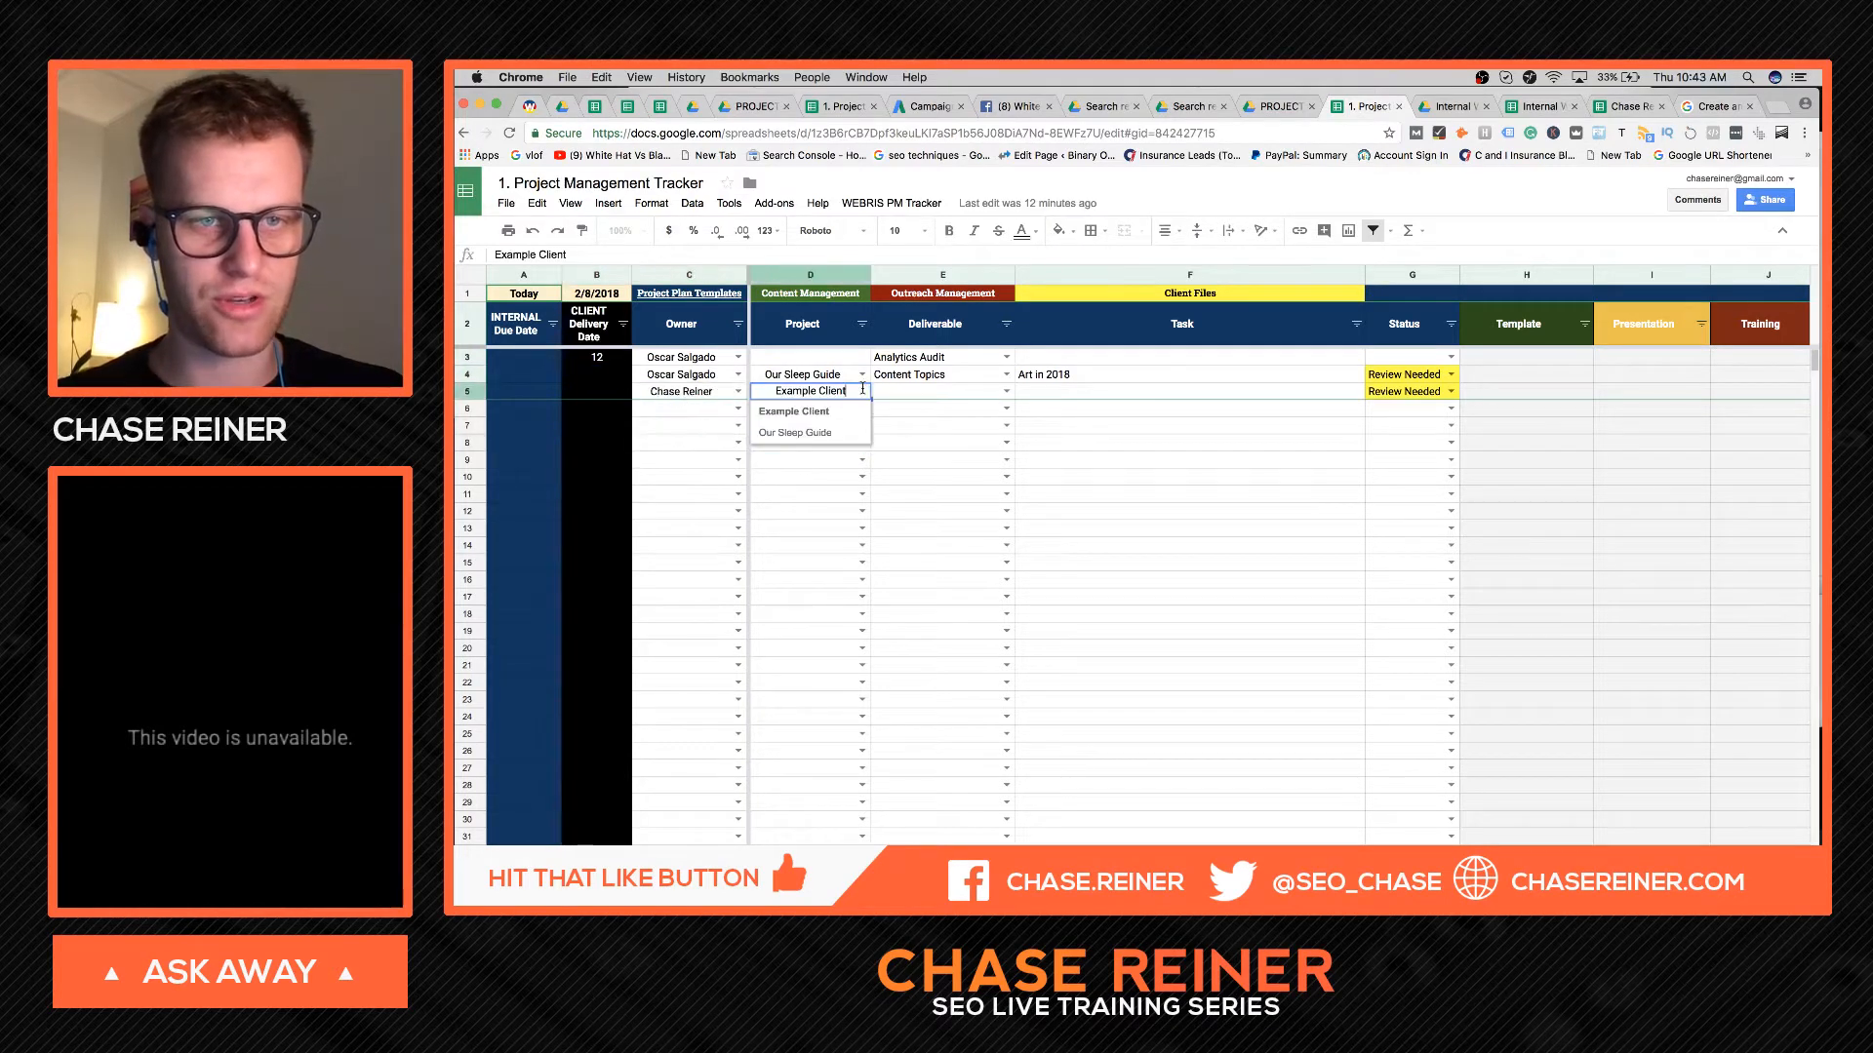
click(963, 409)
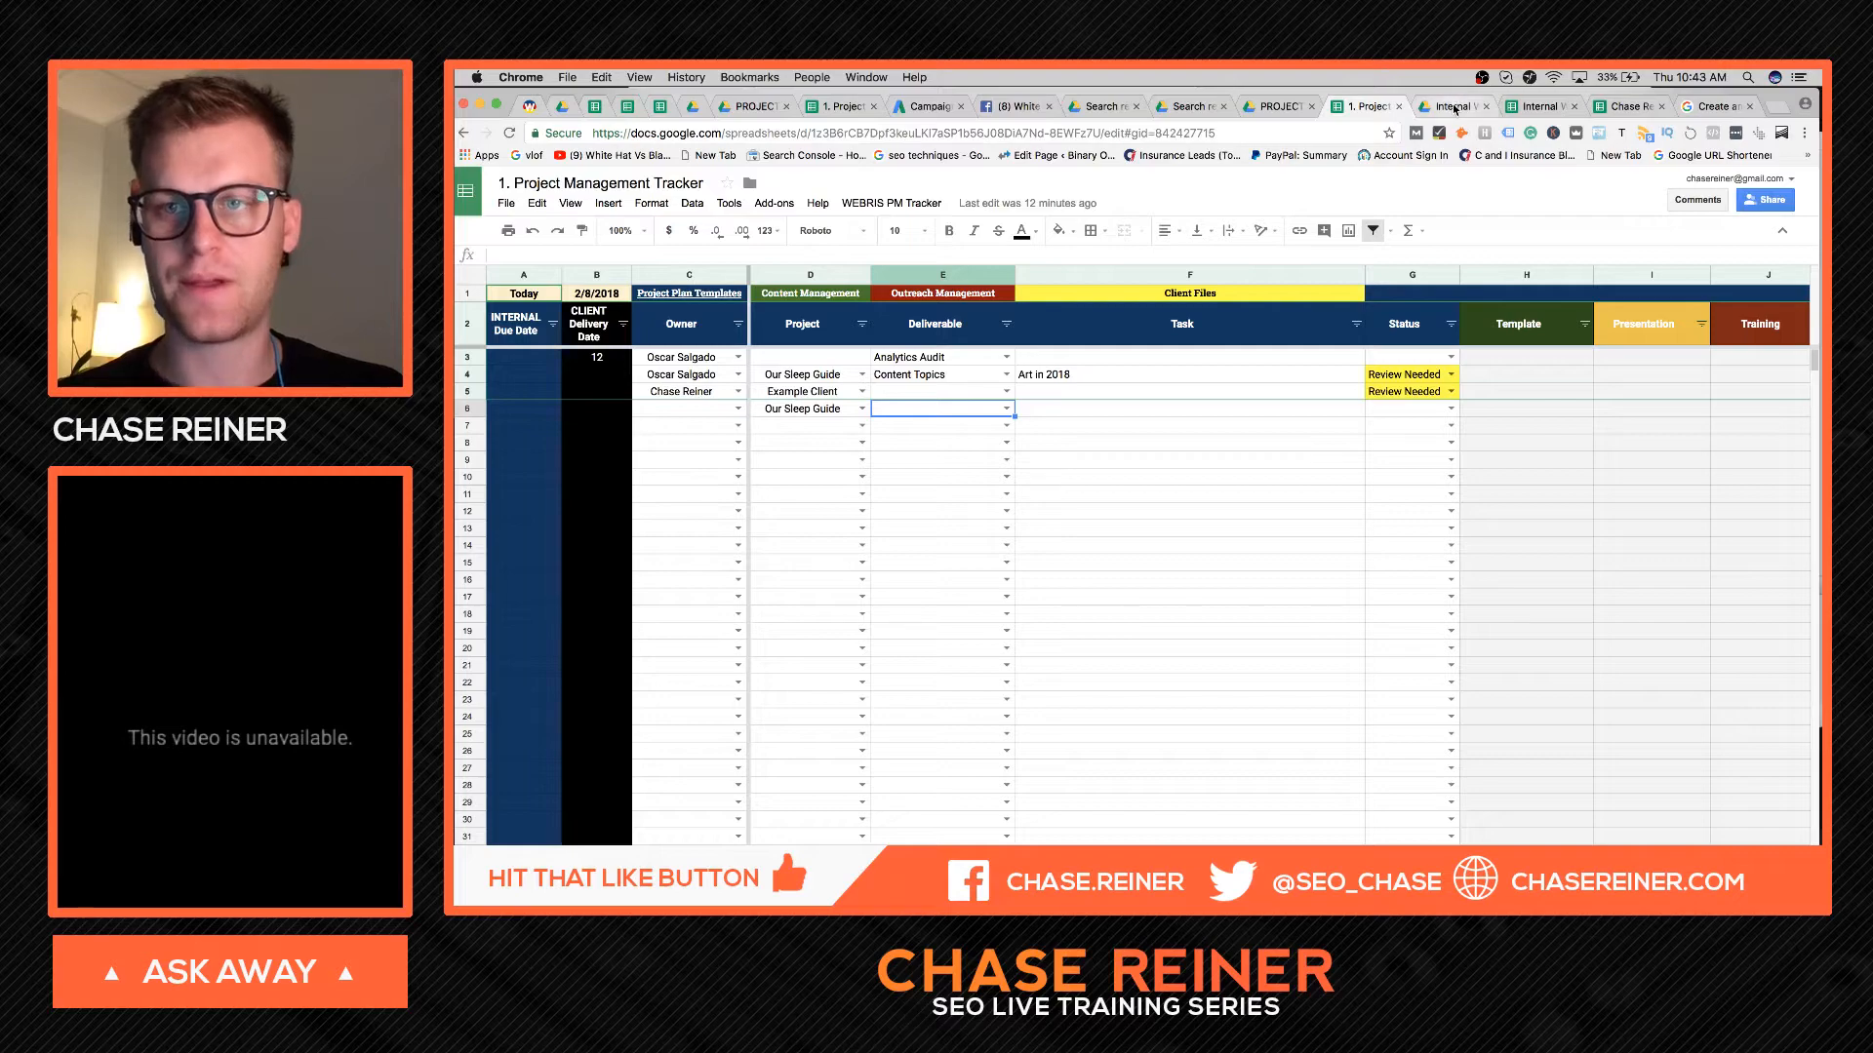
- Return to the Internal Workflow spreadsheet and replace the task in cell C2 with Making Spreadsheet
click(1605, 106)
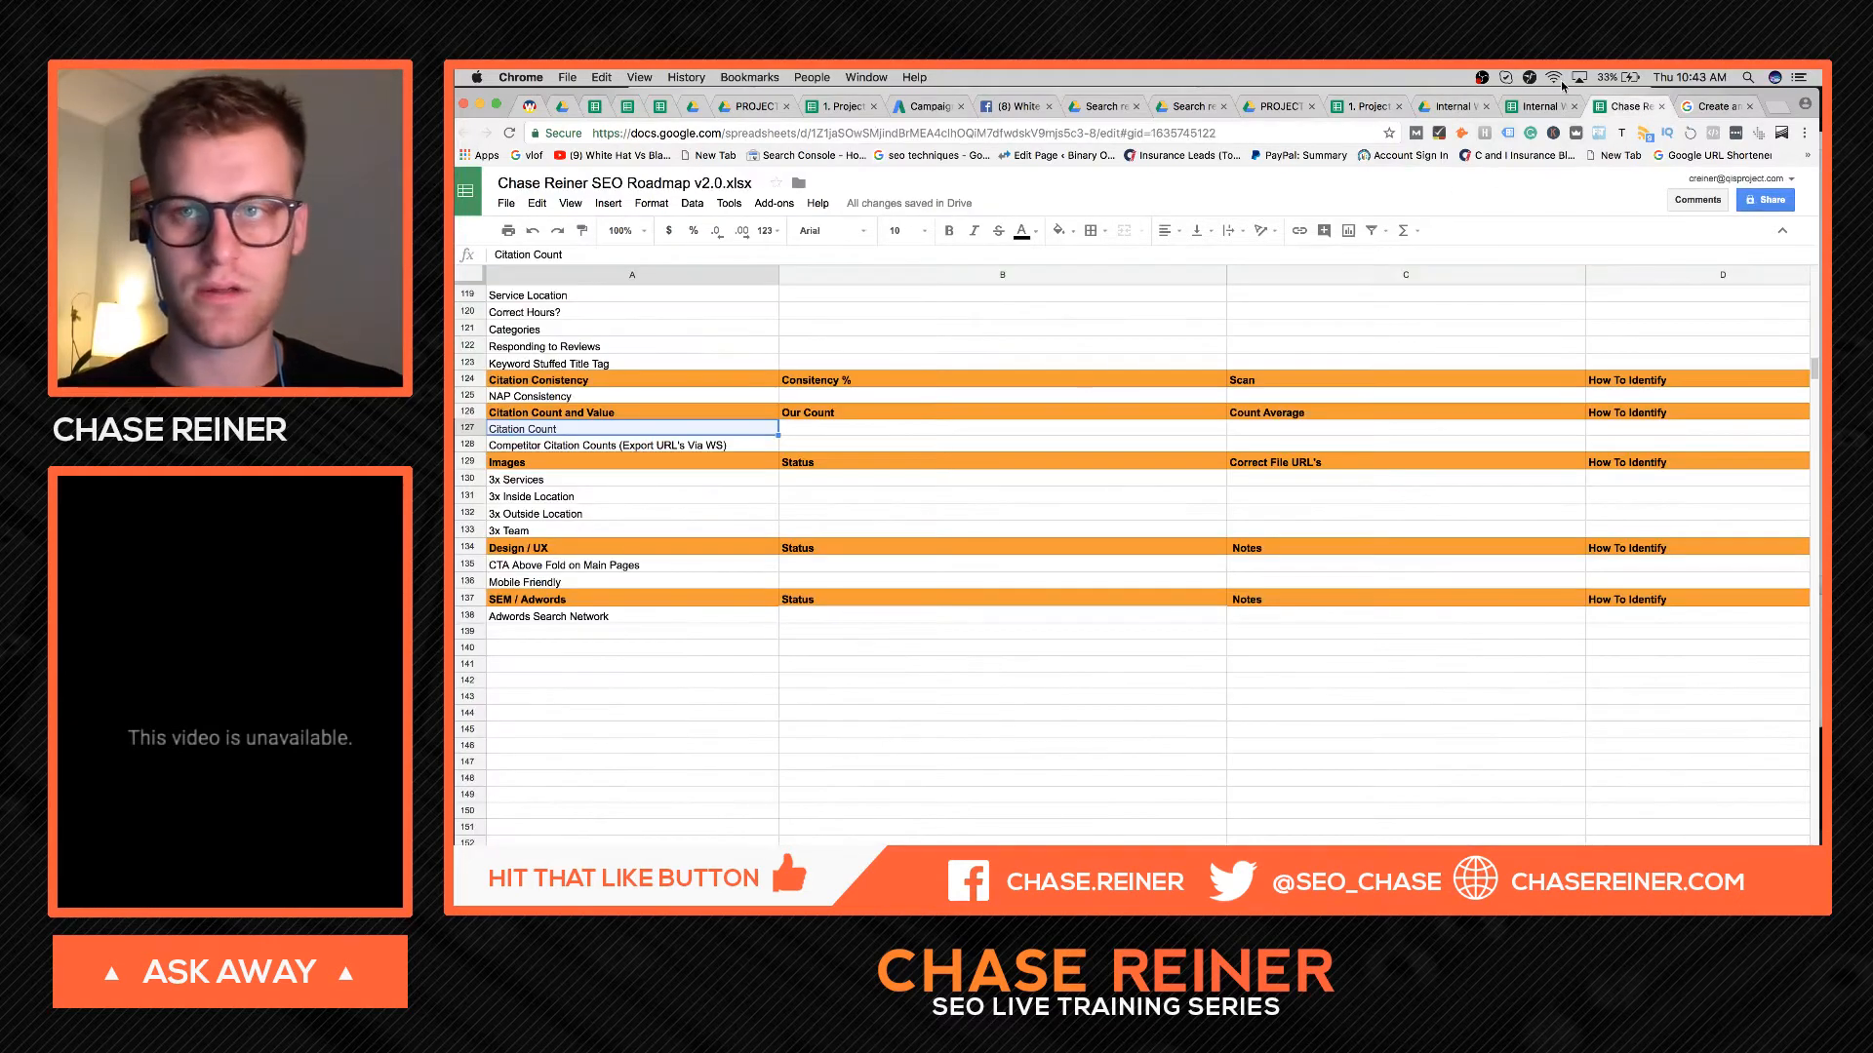
click(1549, 106)
click(651, 515)
click(699, 341)
click(715, 313)
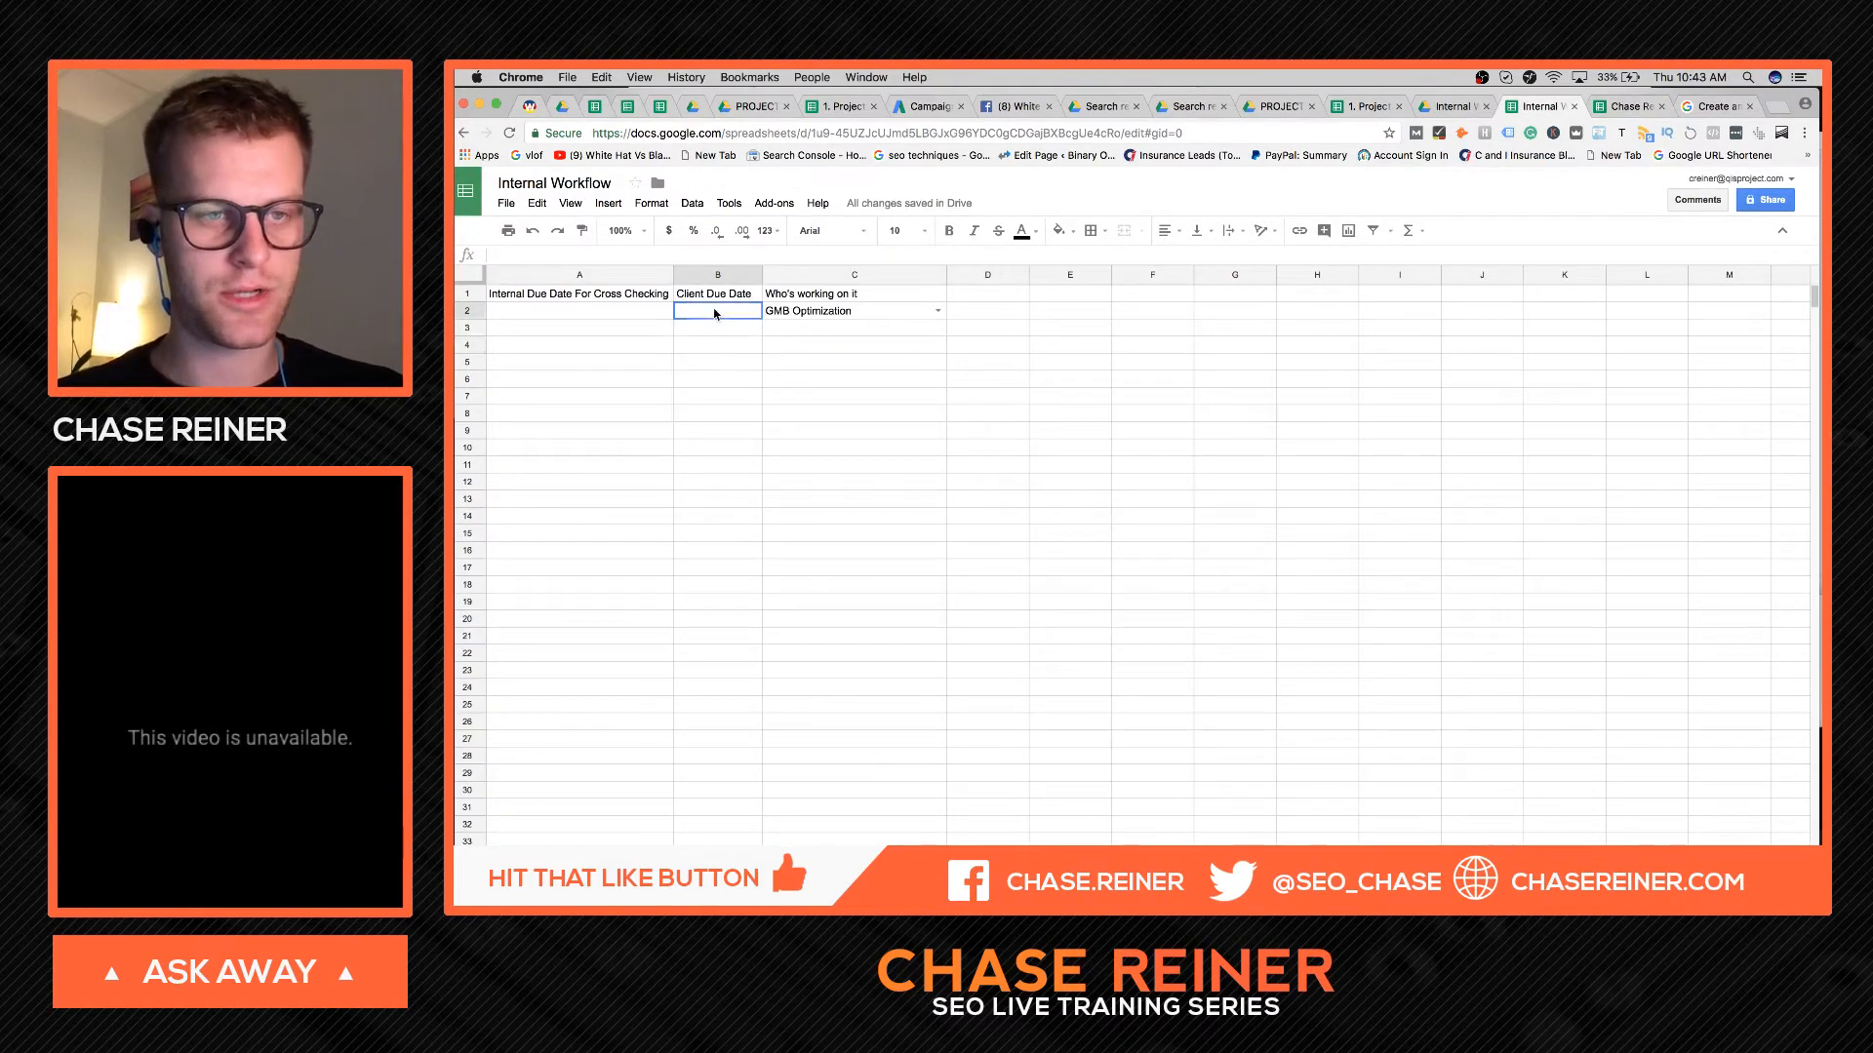
click(634, 313)
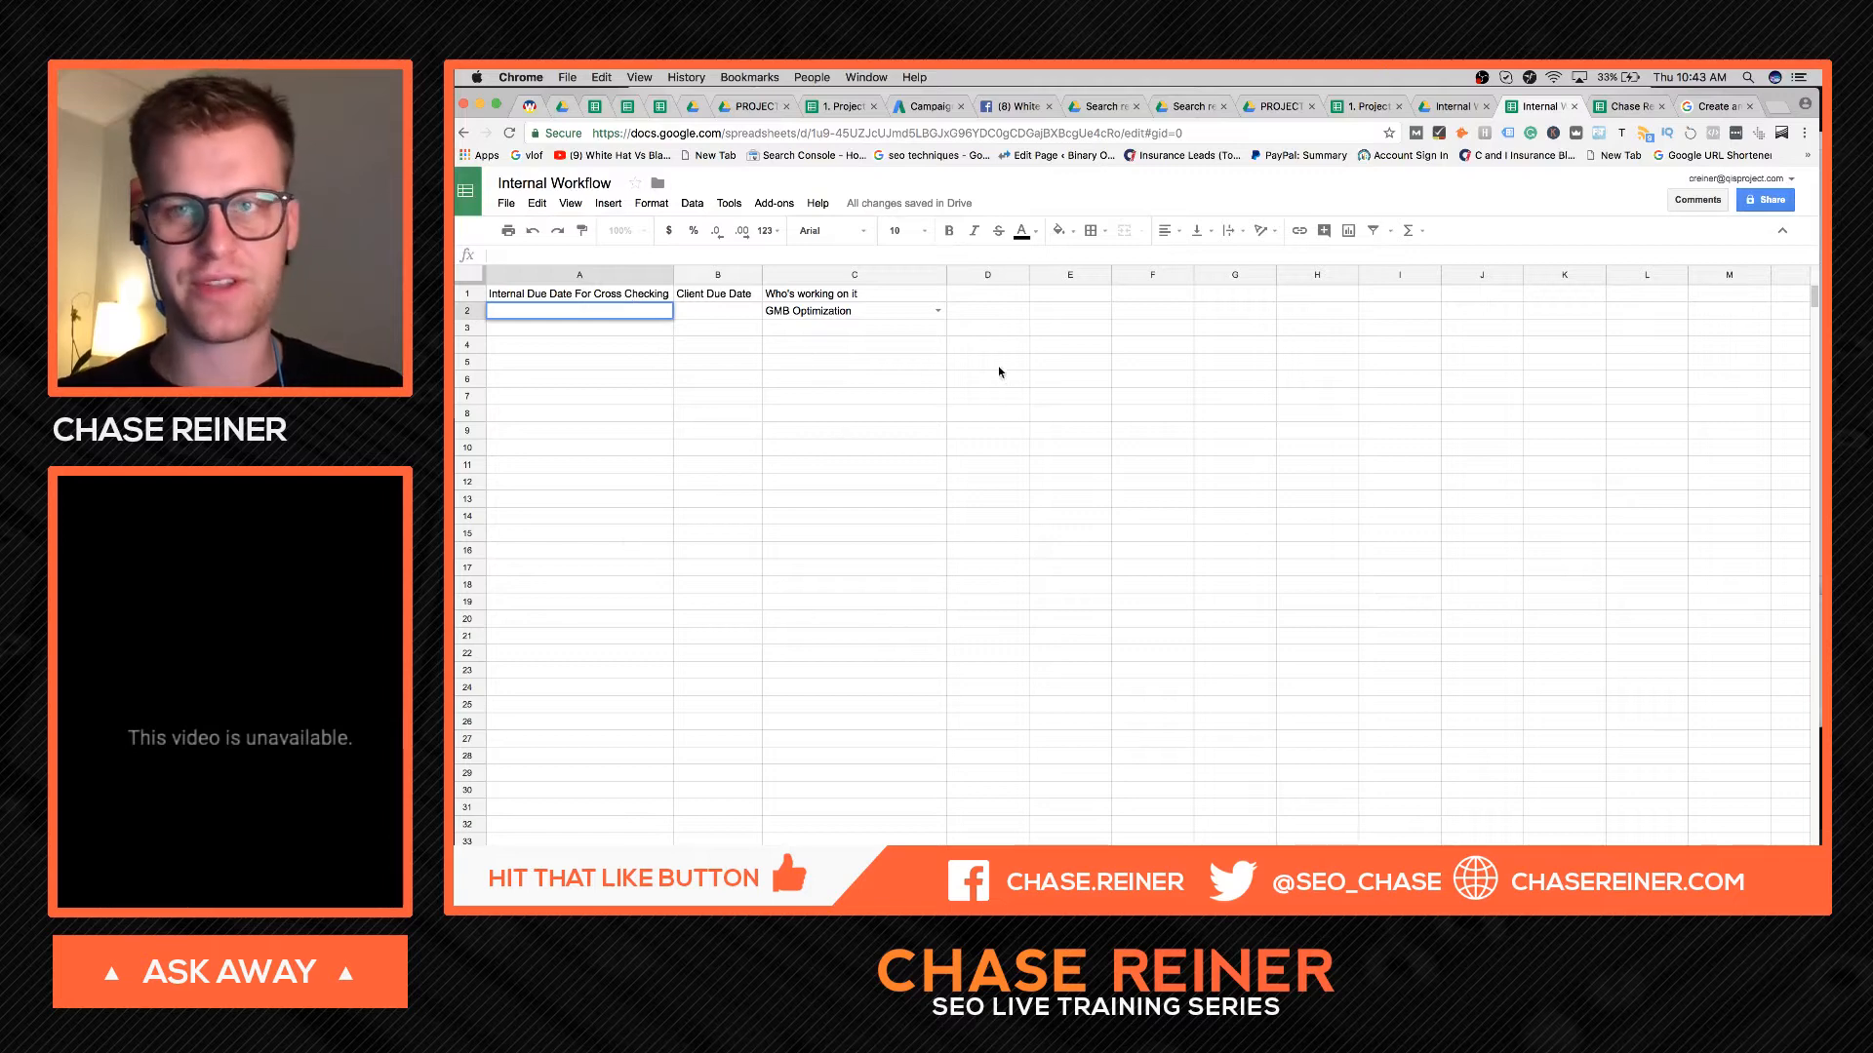
click(845, 314)
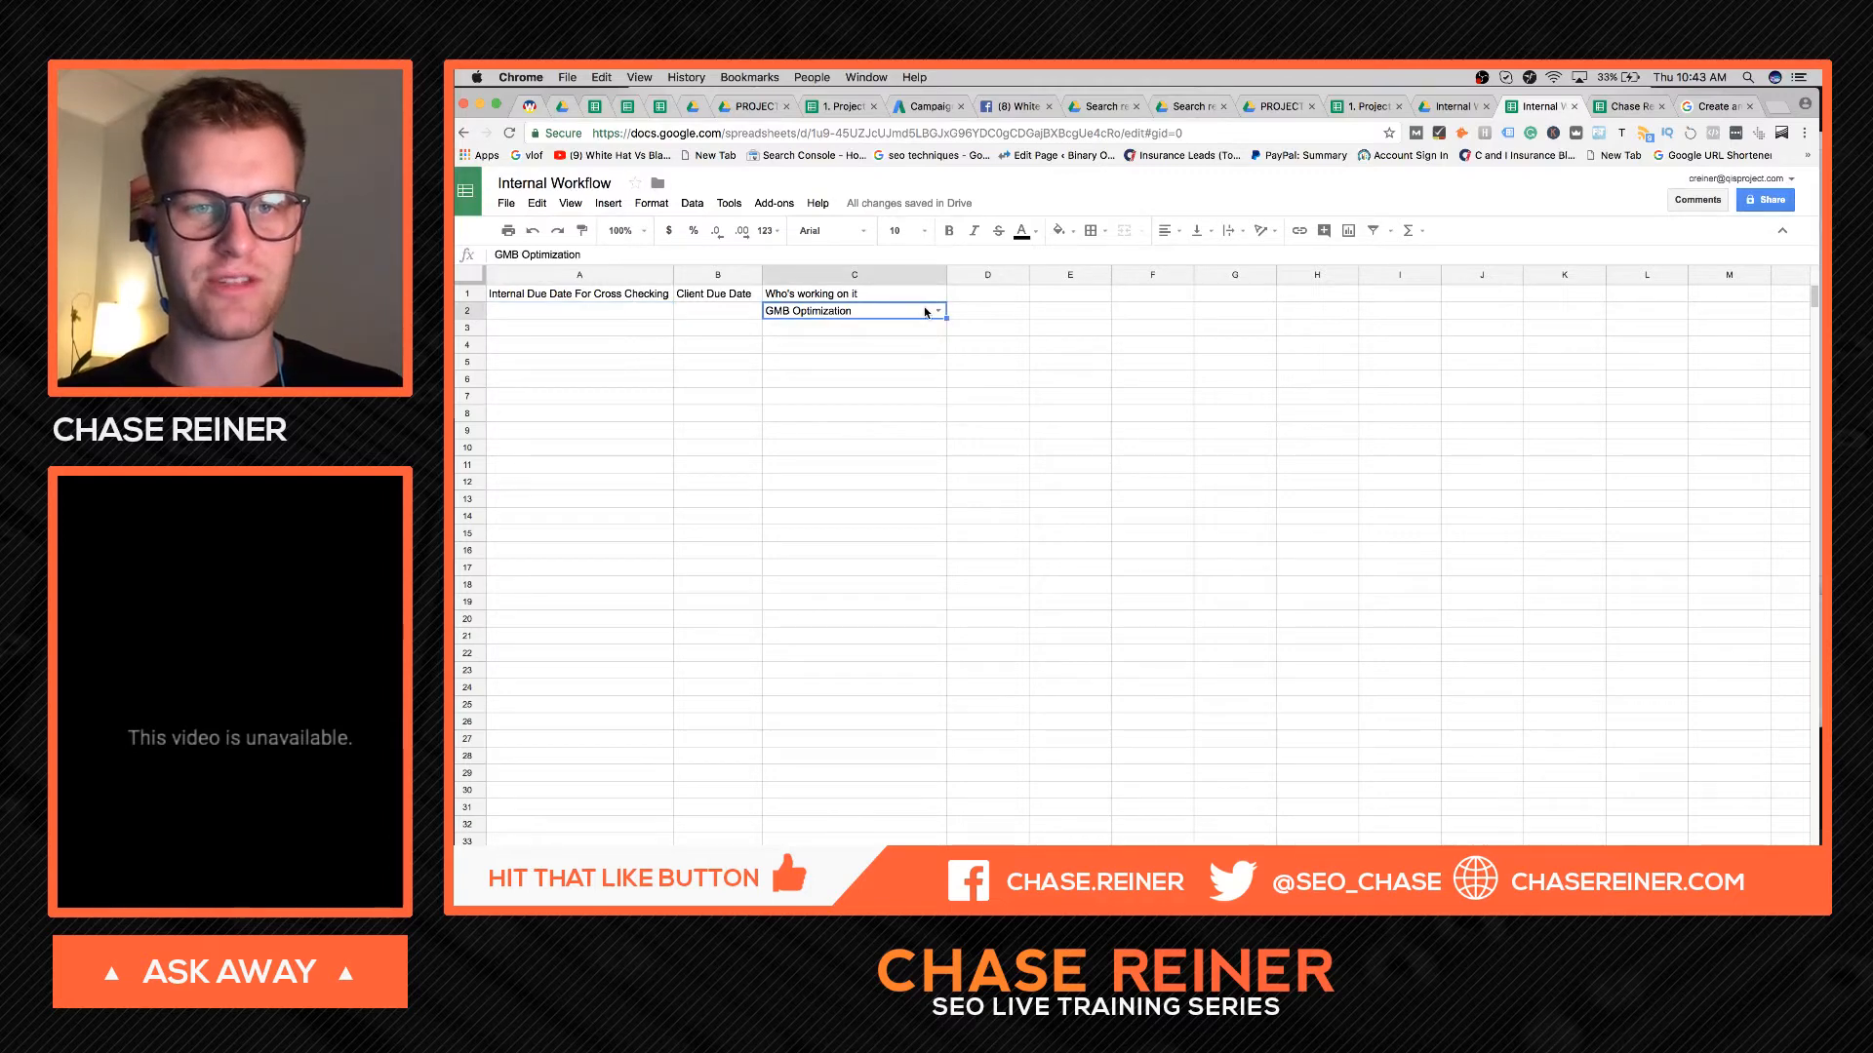
double_click(925, 311)
key(super+a)
text(M)
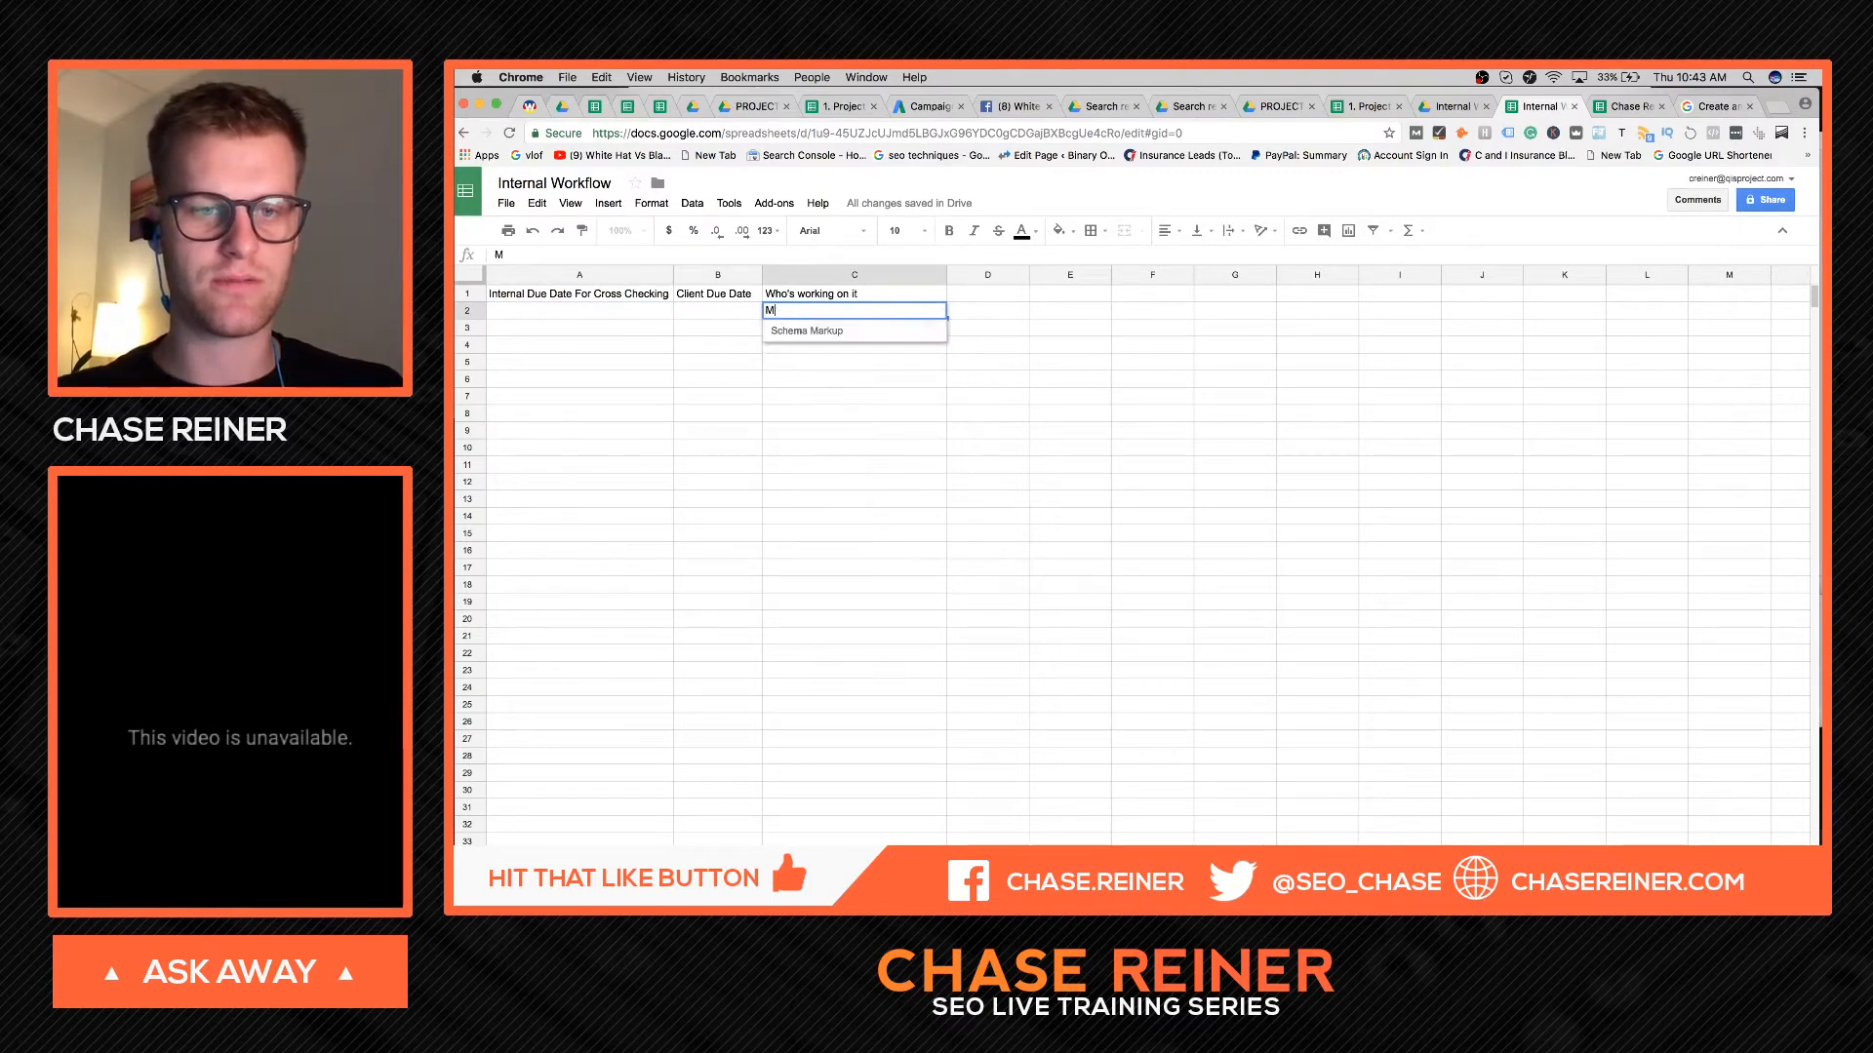
text(aking Spreadshee)
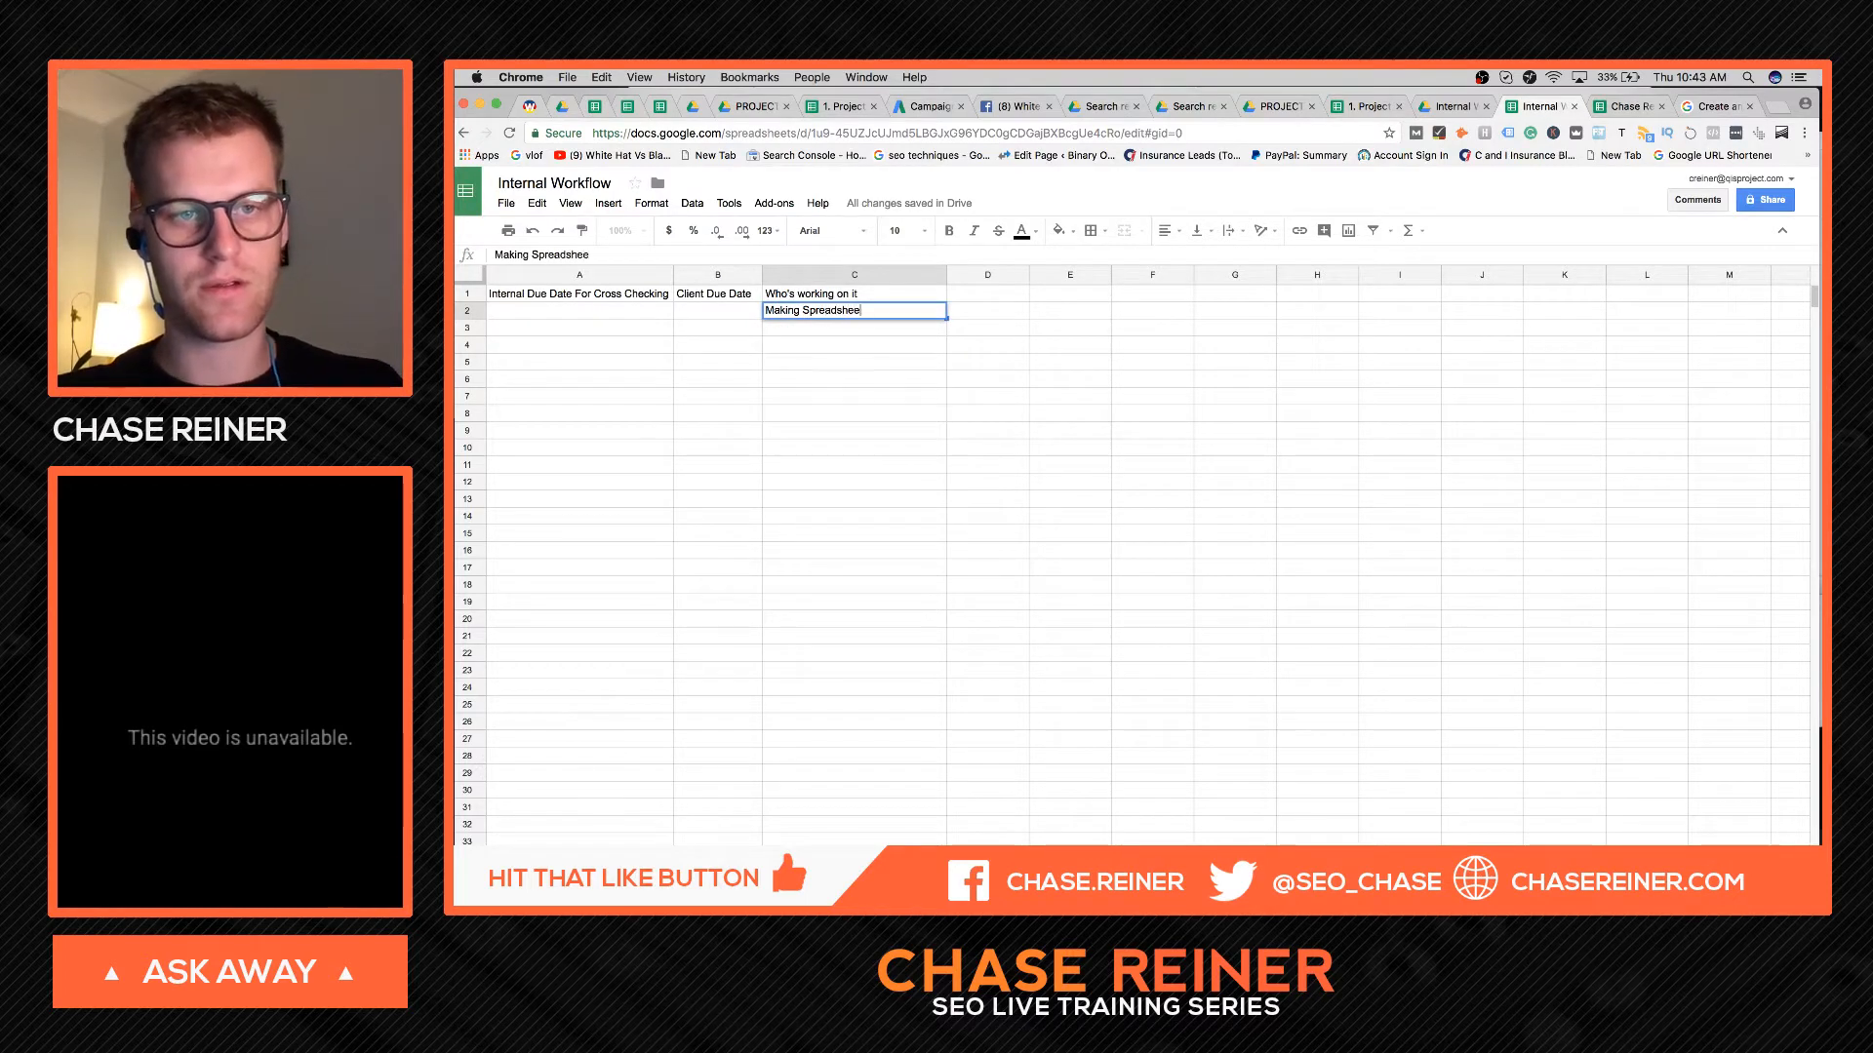
text(t)
click(890, 351)
- Check today's date and enter Febuary 8, 2018 as the client due date in cell B2
double_click(745, 312)
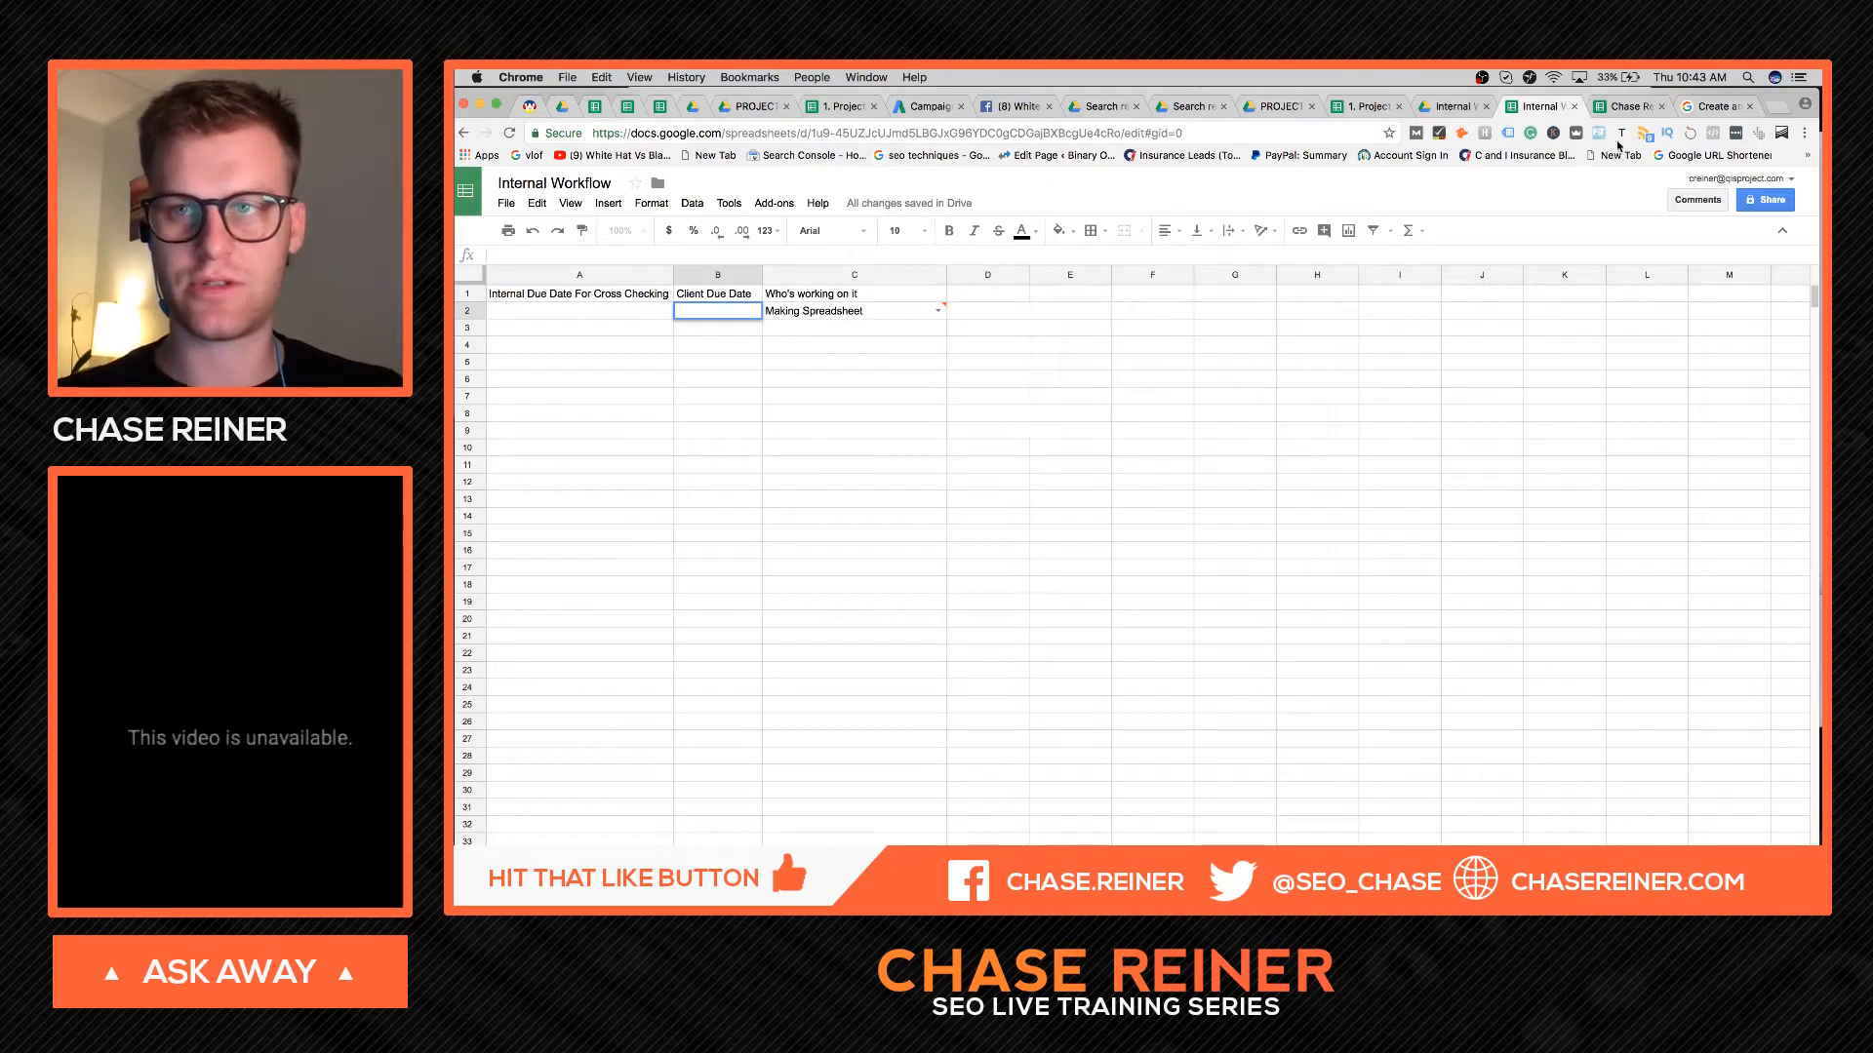
click(1674, 76)
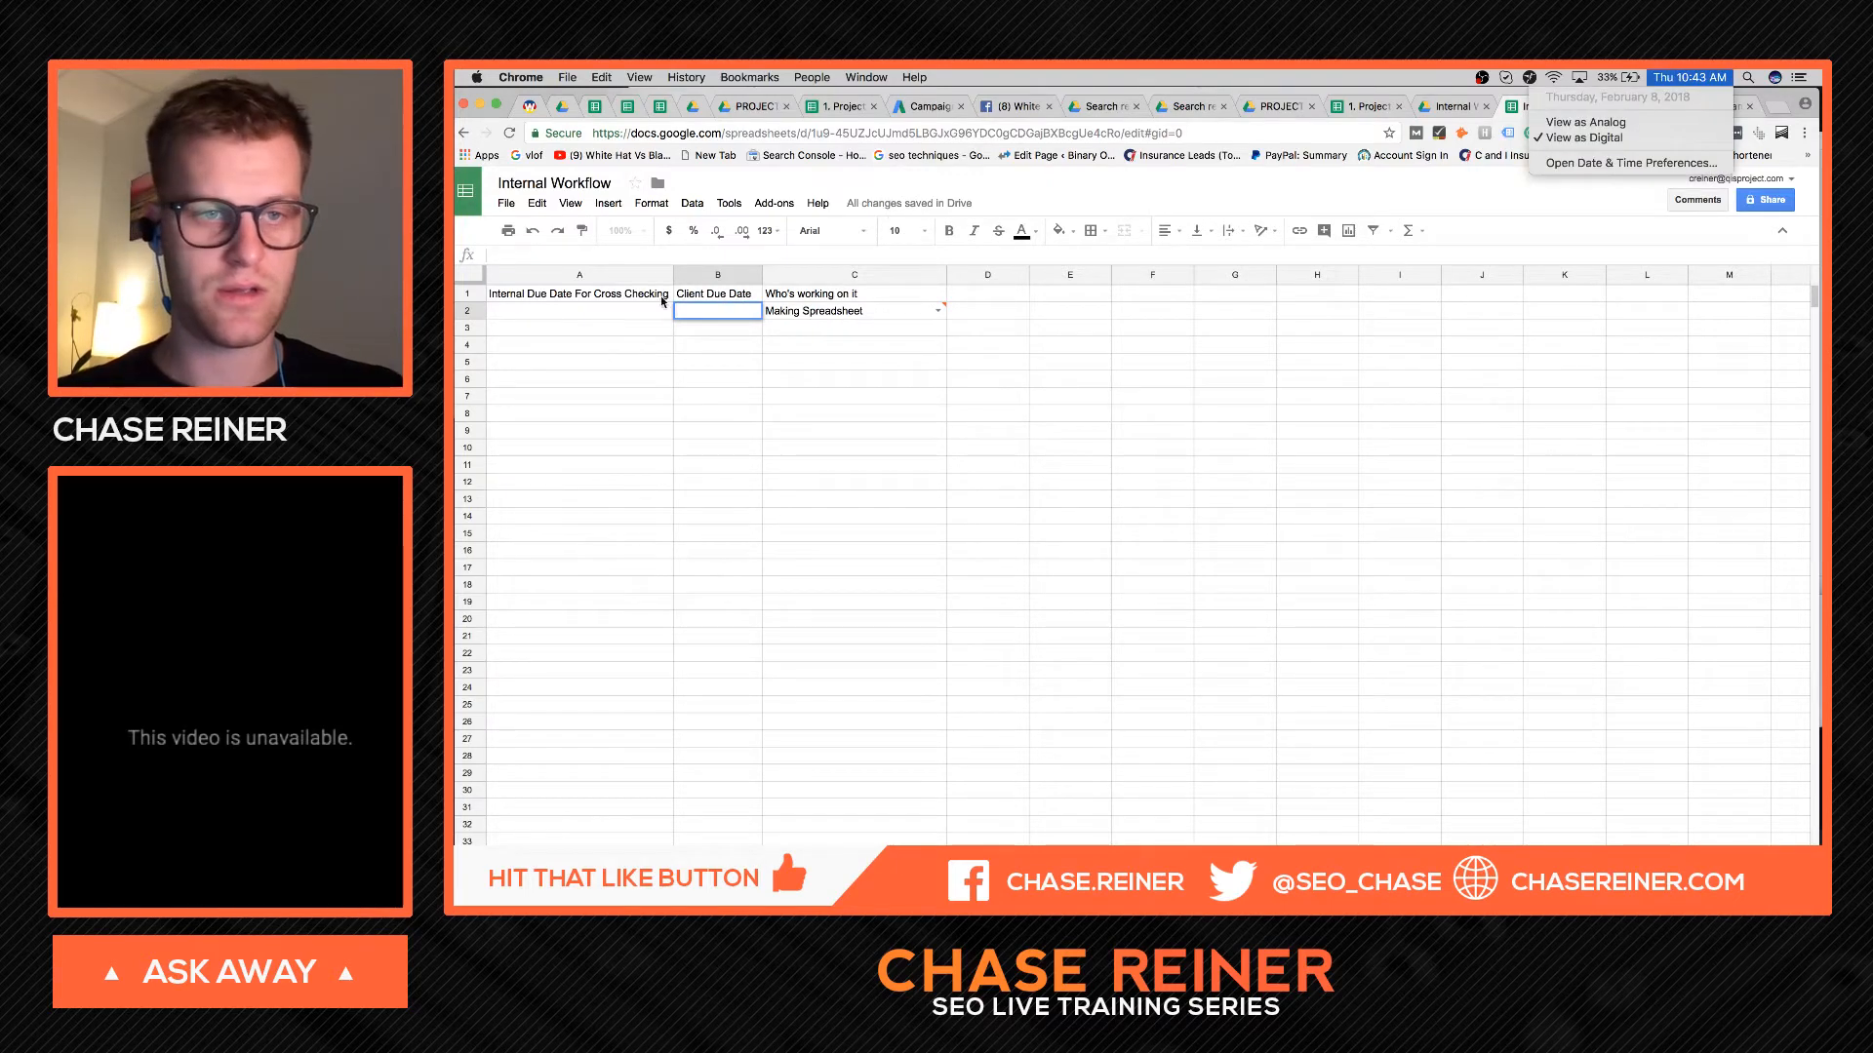
click(698, 311)
text(Feu)
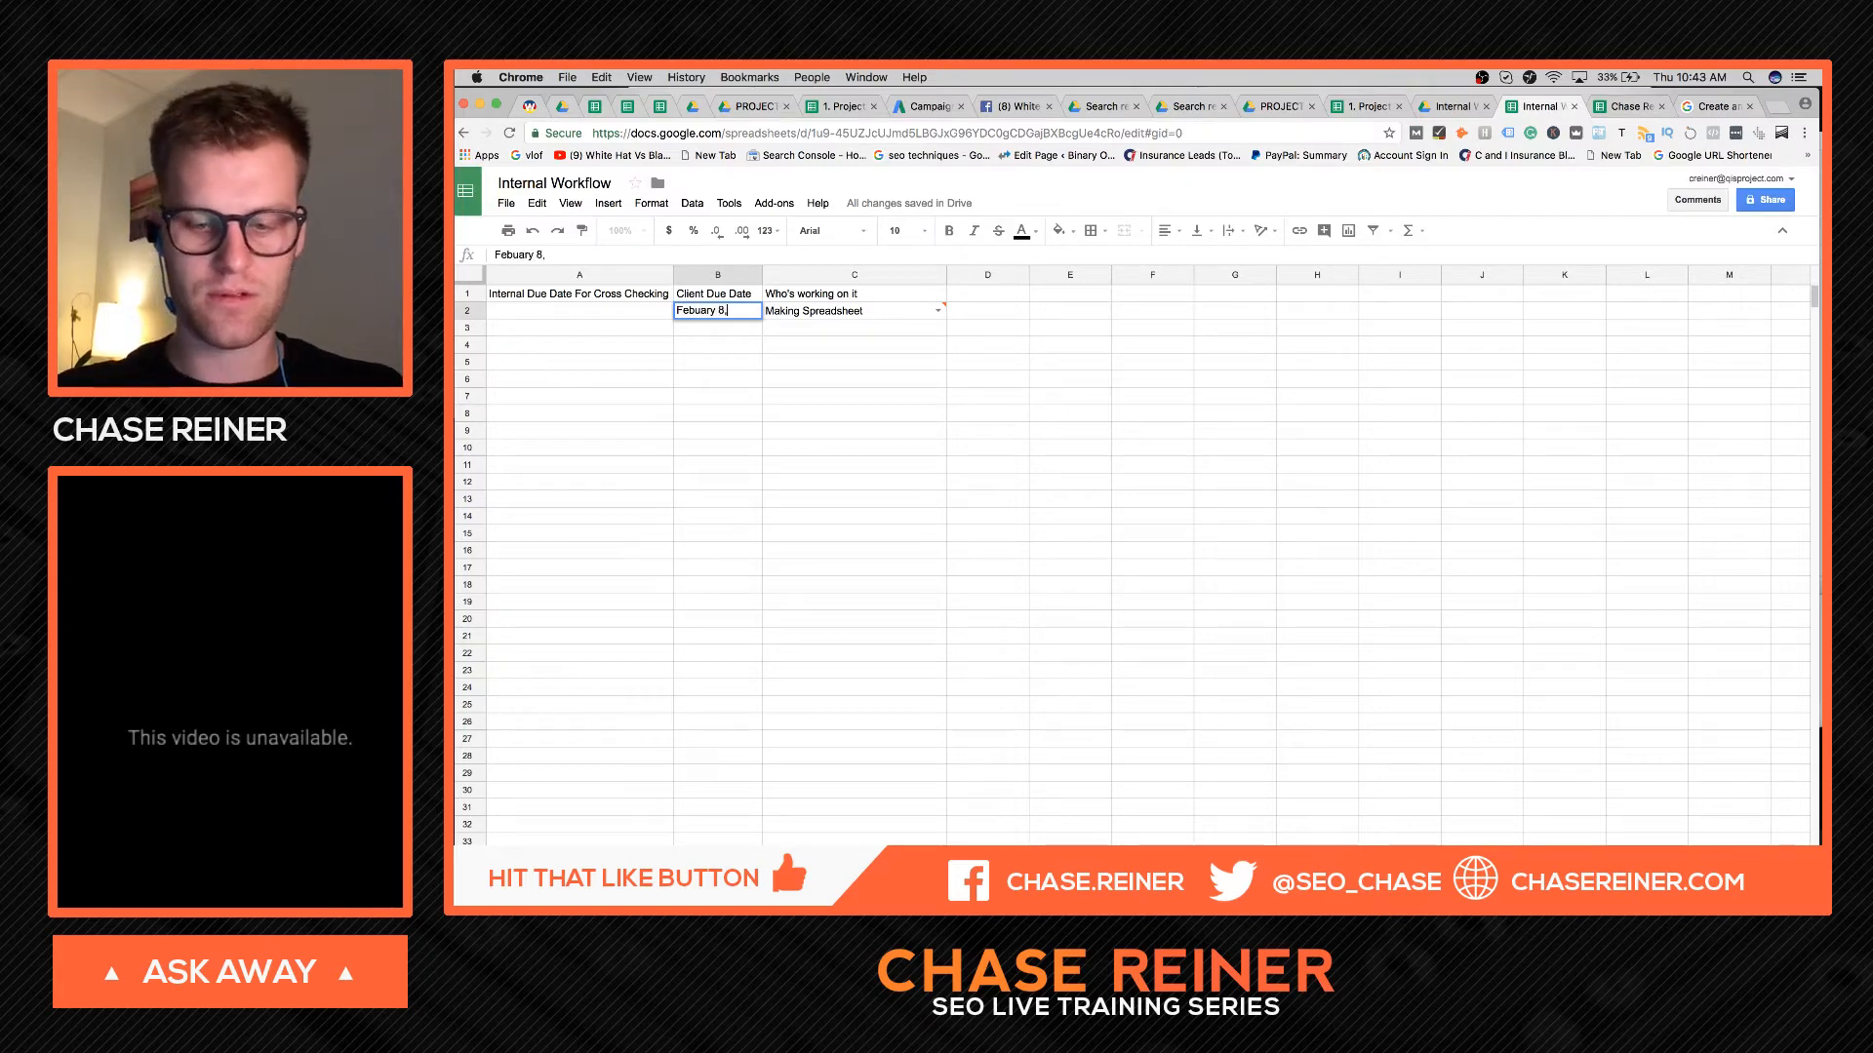
text(2017)
key(Tab)
click(726, 312)
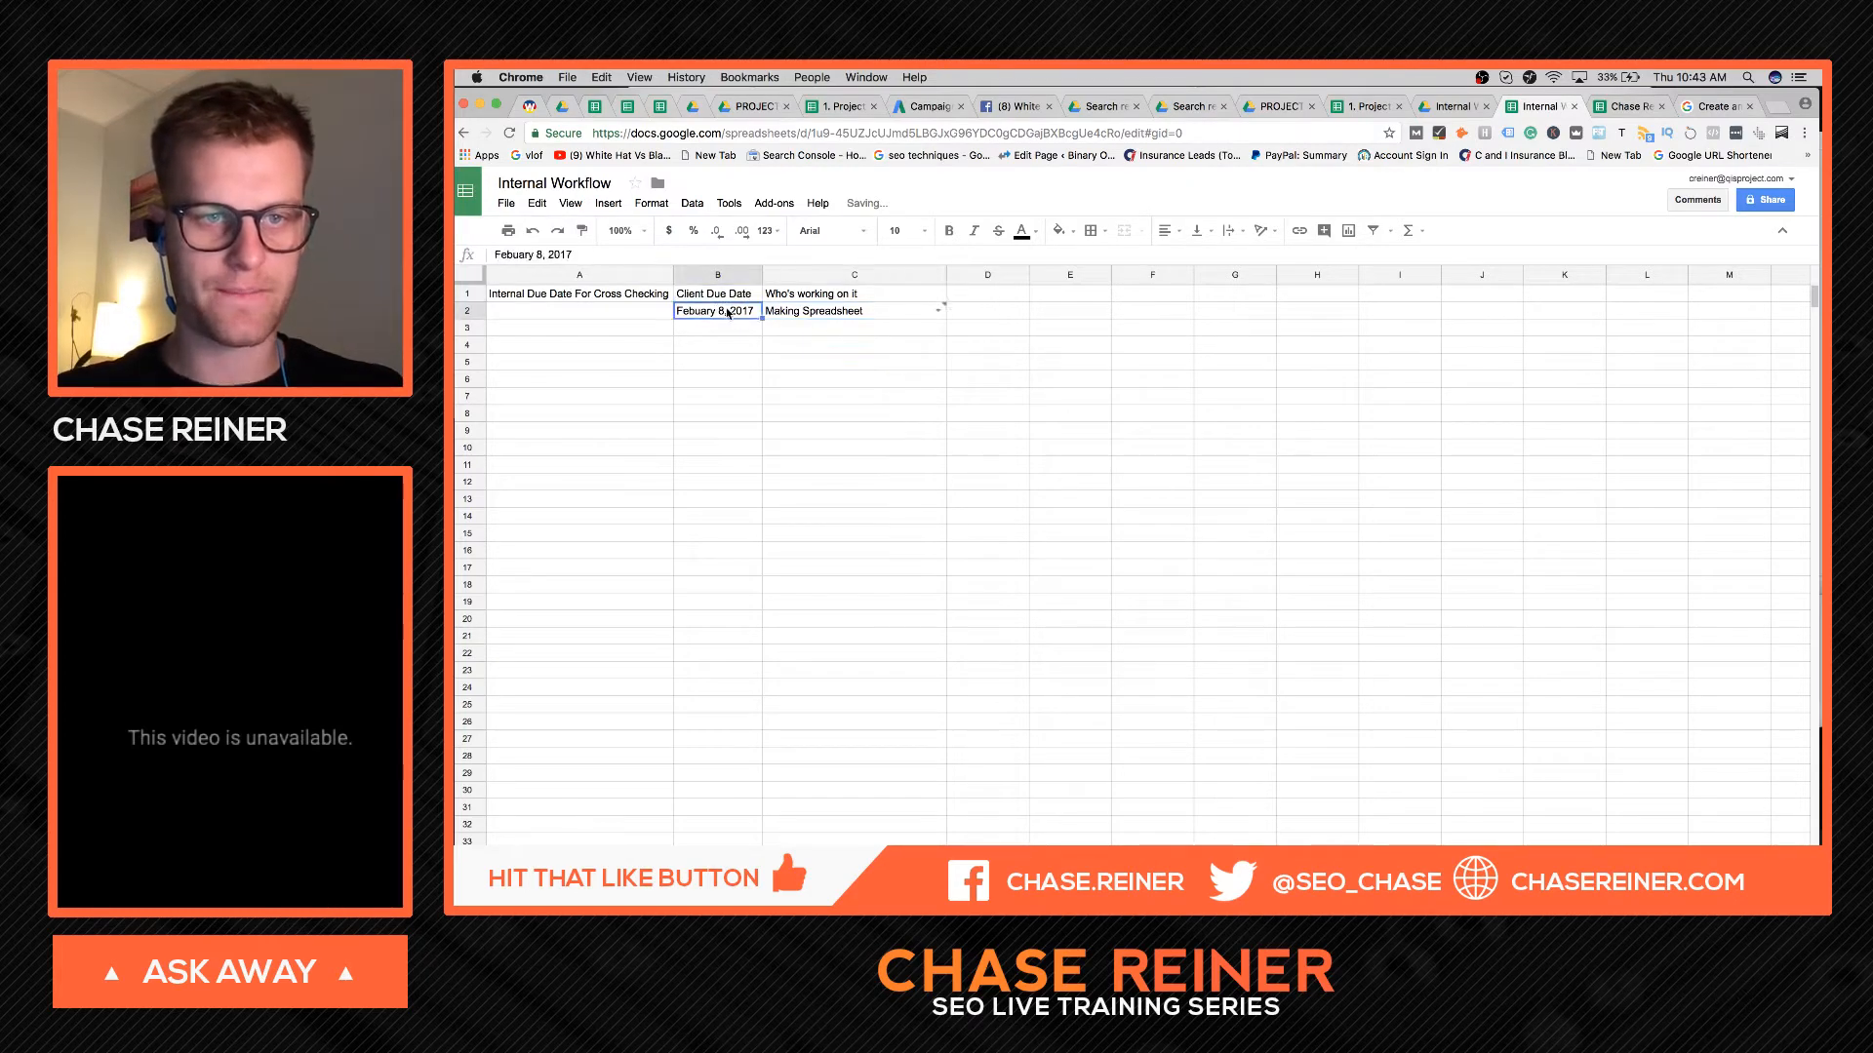
double_click(727, 313)
key(BackSpace)
text(8)
key(Tab)
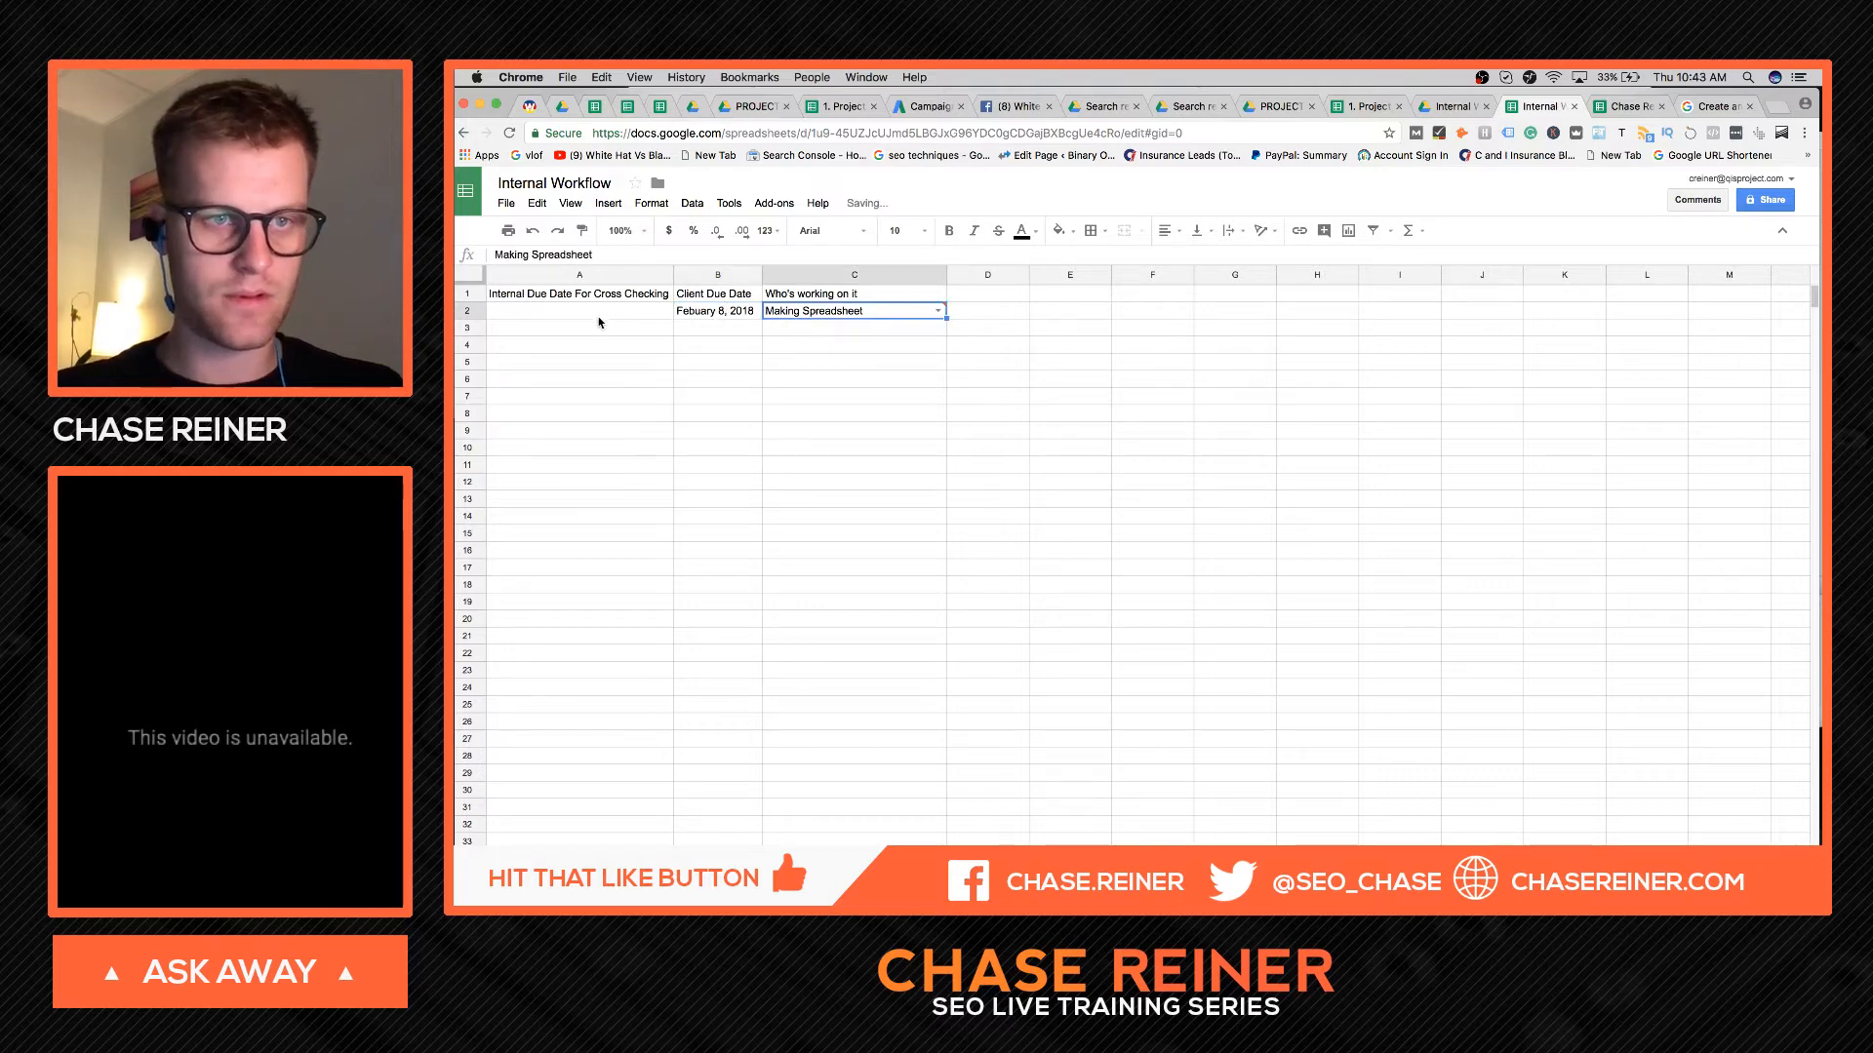
- Enter Febuary 8, 2018 as the internal due date in cell A2
click(599, 316)
text(Febuary 7)
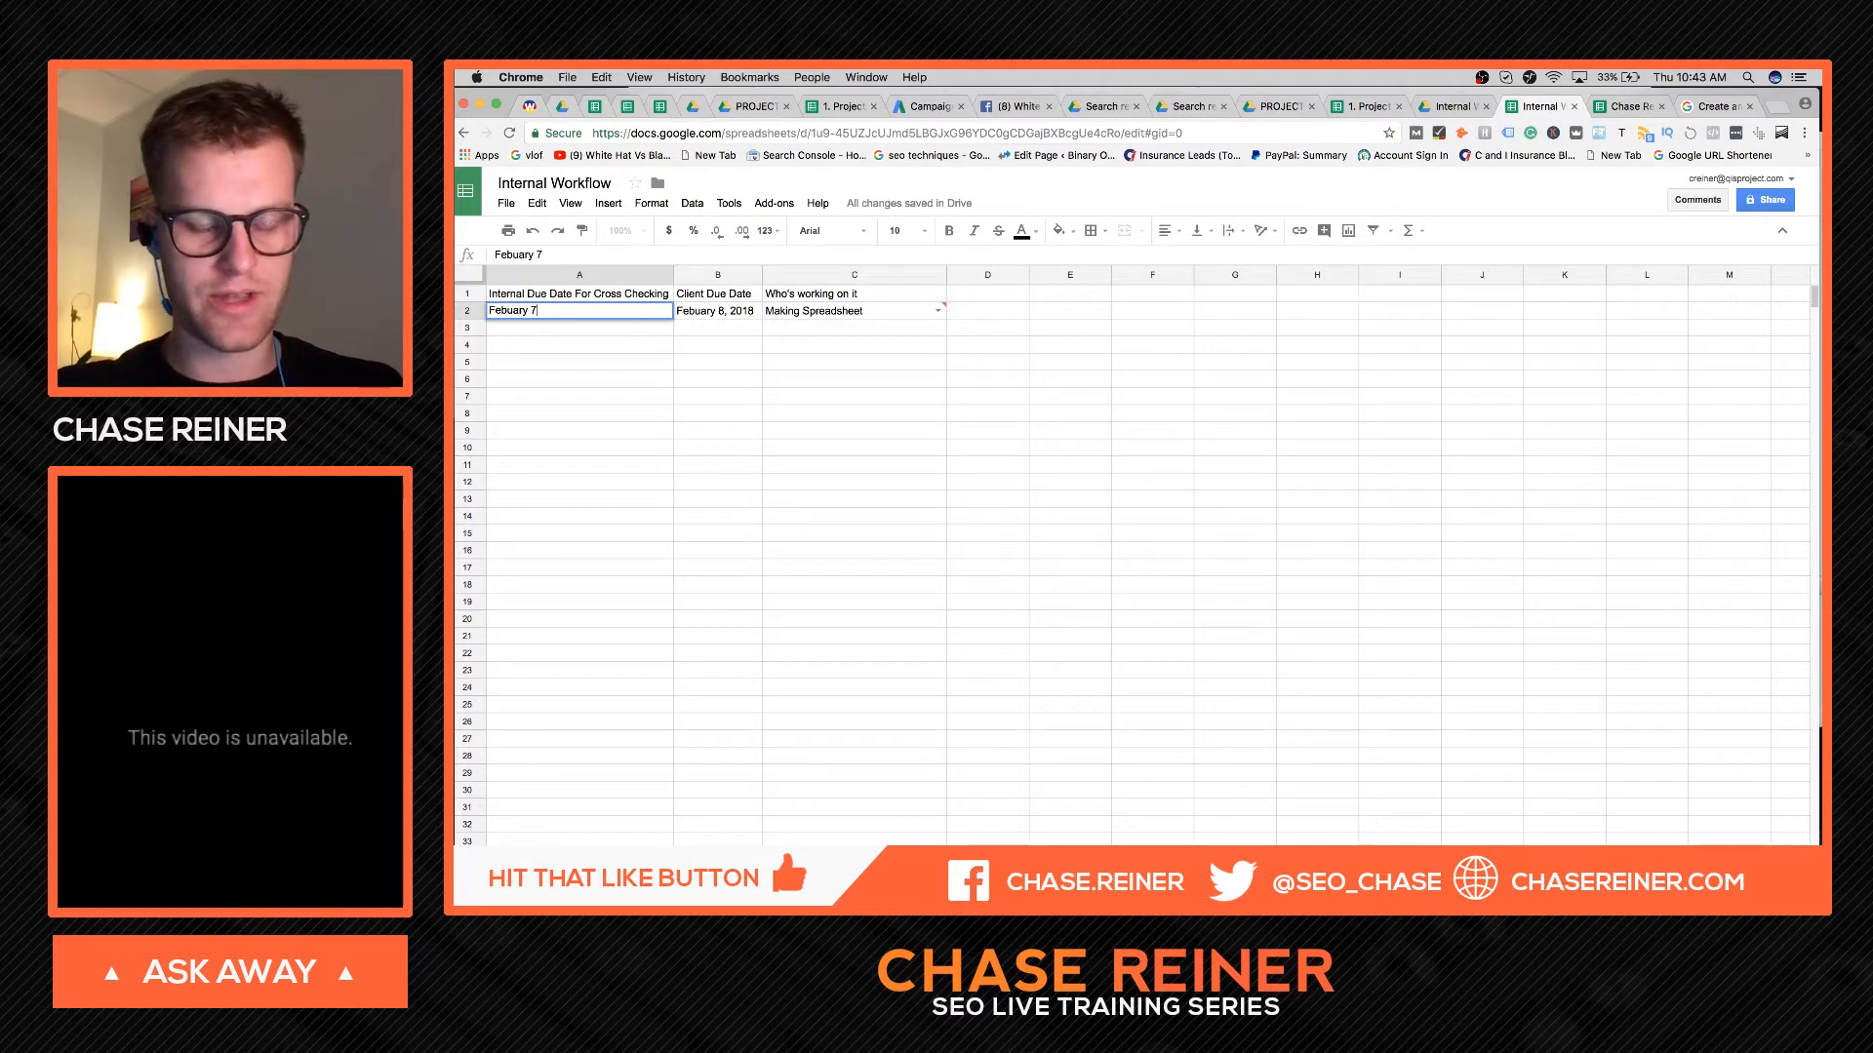
text(, 2018)
click(617, 413)
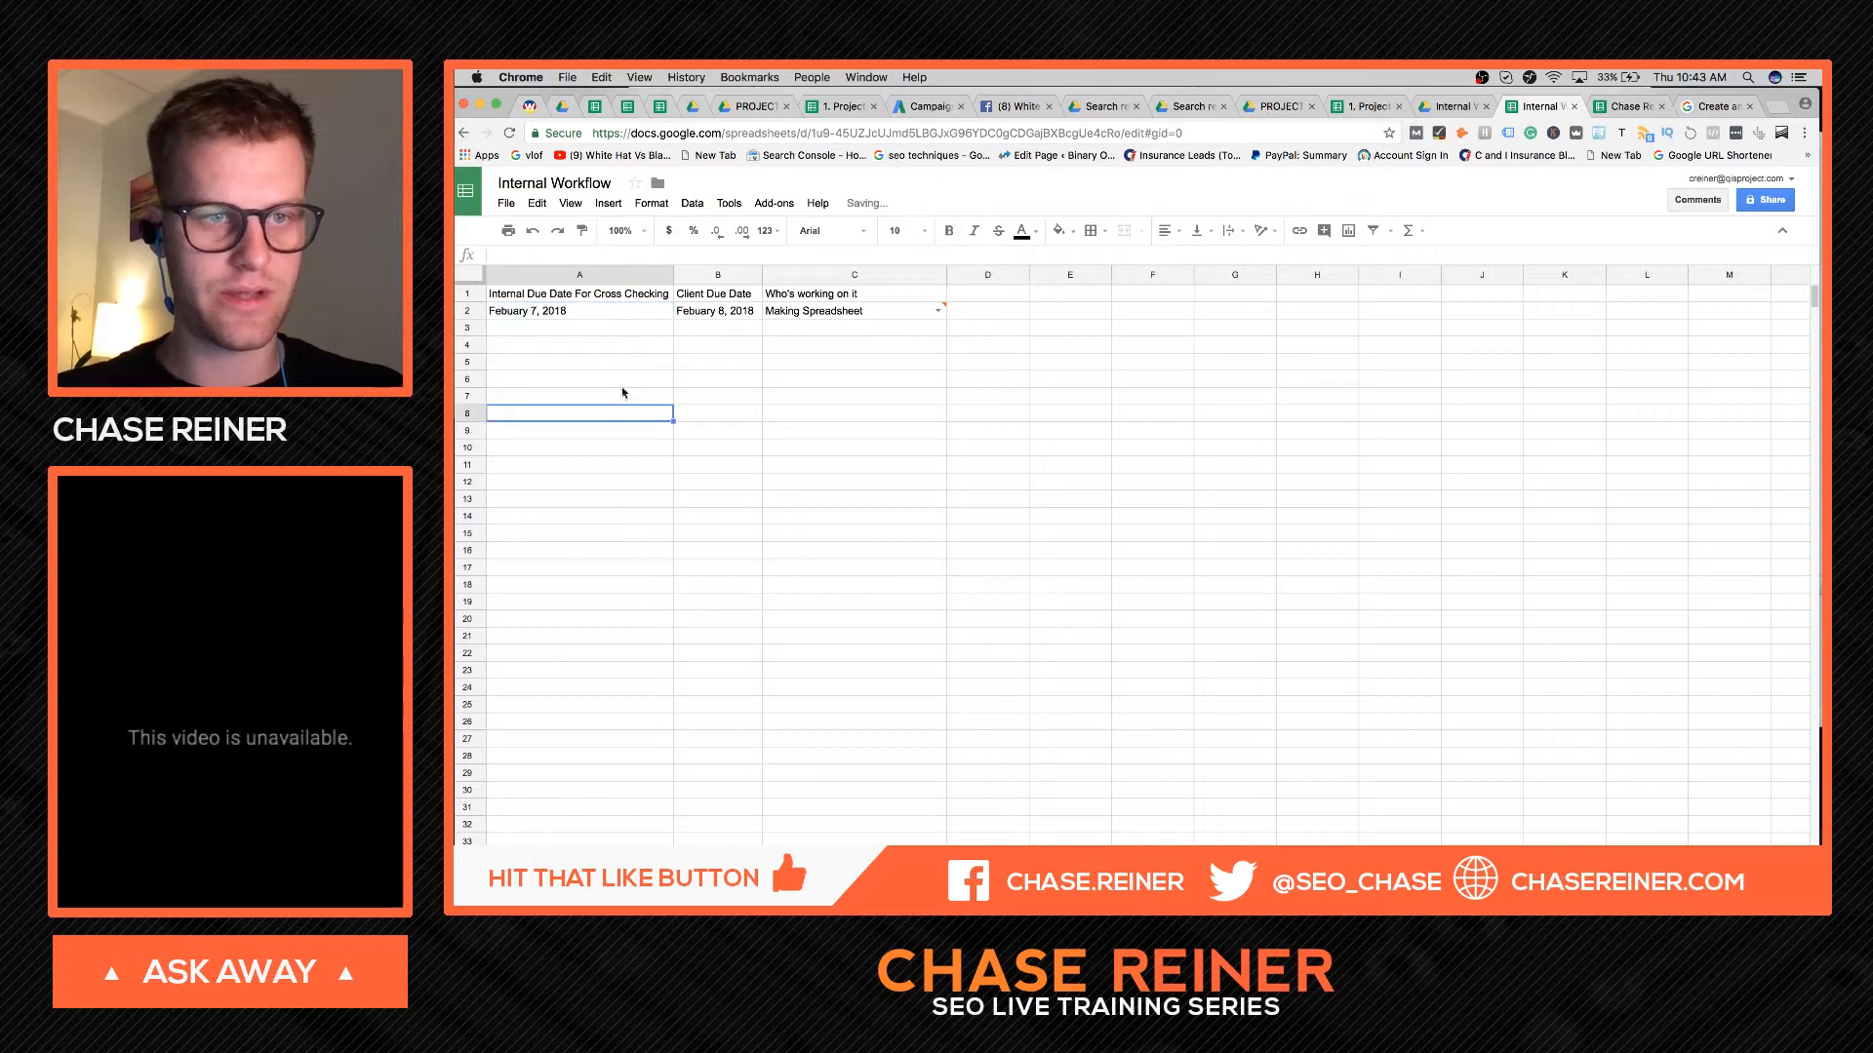
click(606, 309)
double_click(535, 308)
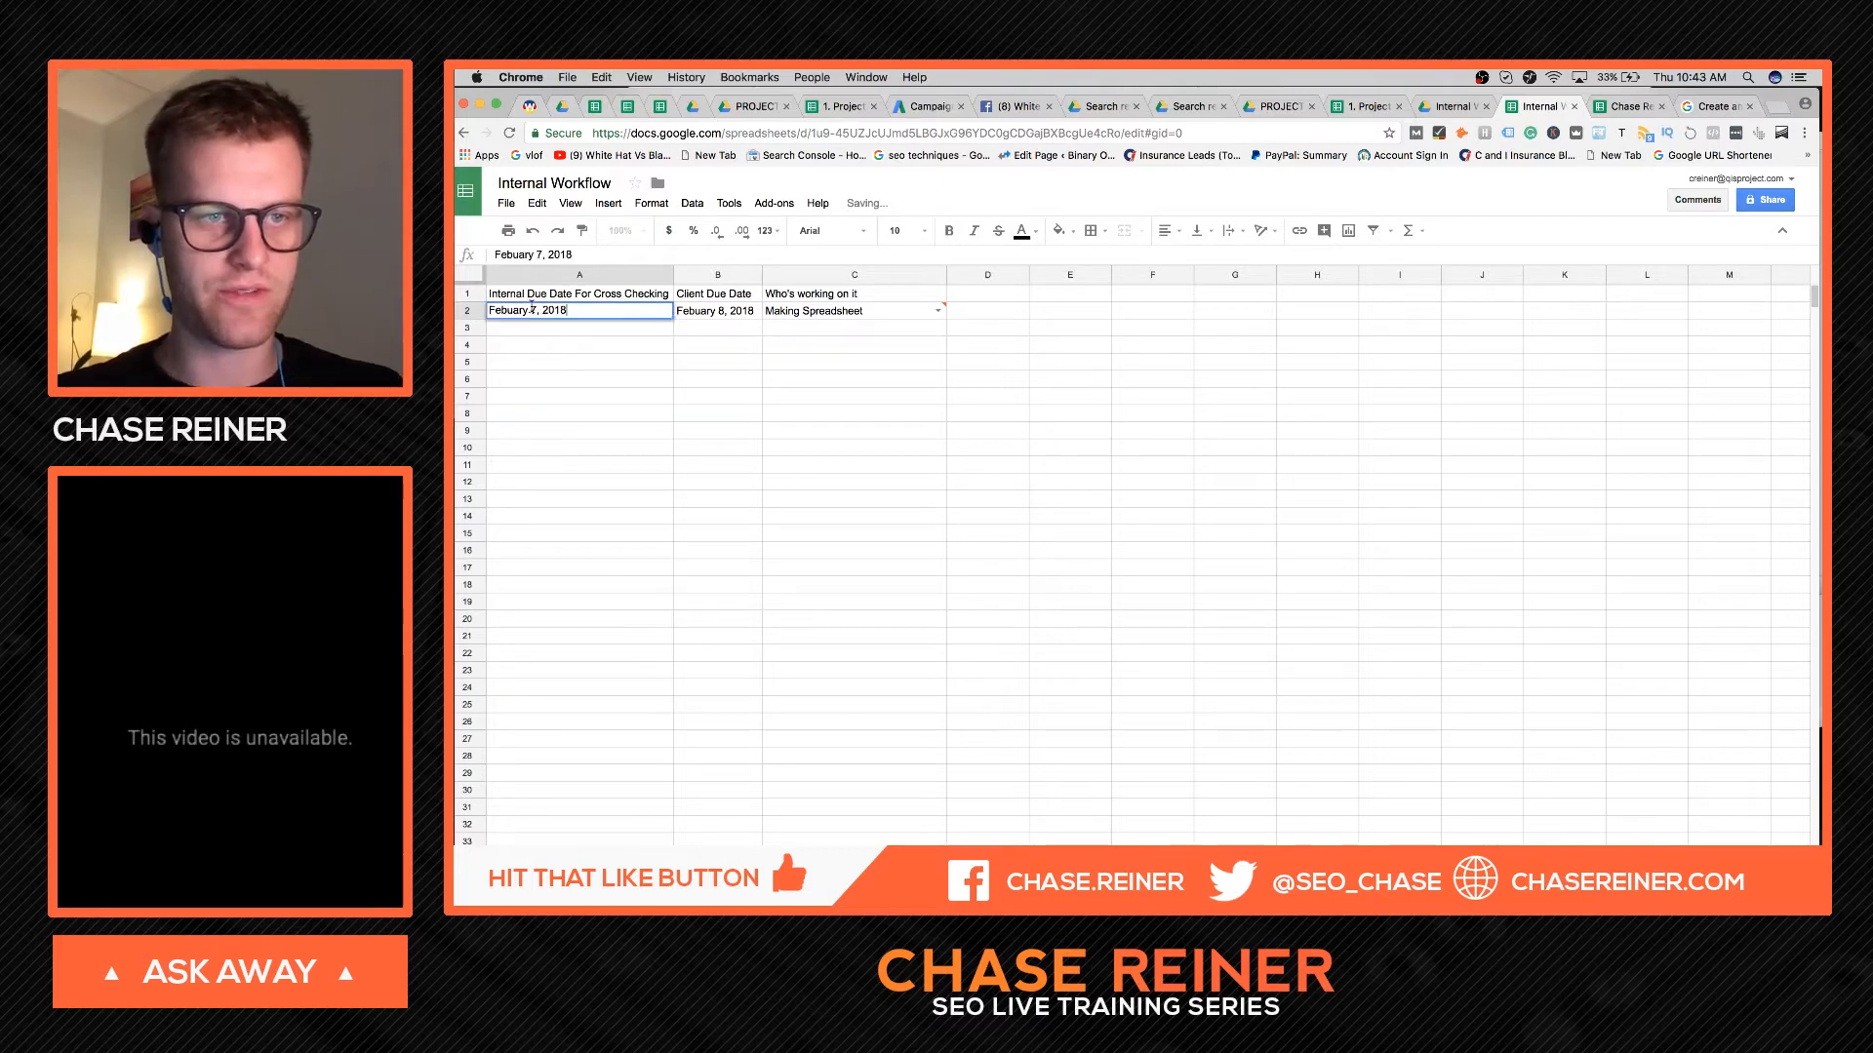
key(BackSpace)
text(8)
click(614, 355)
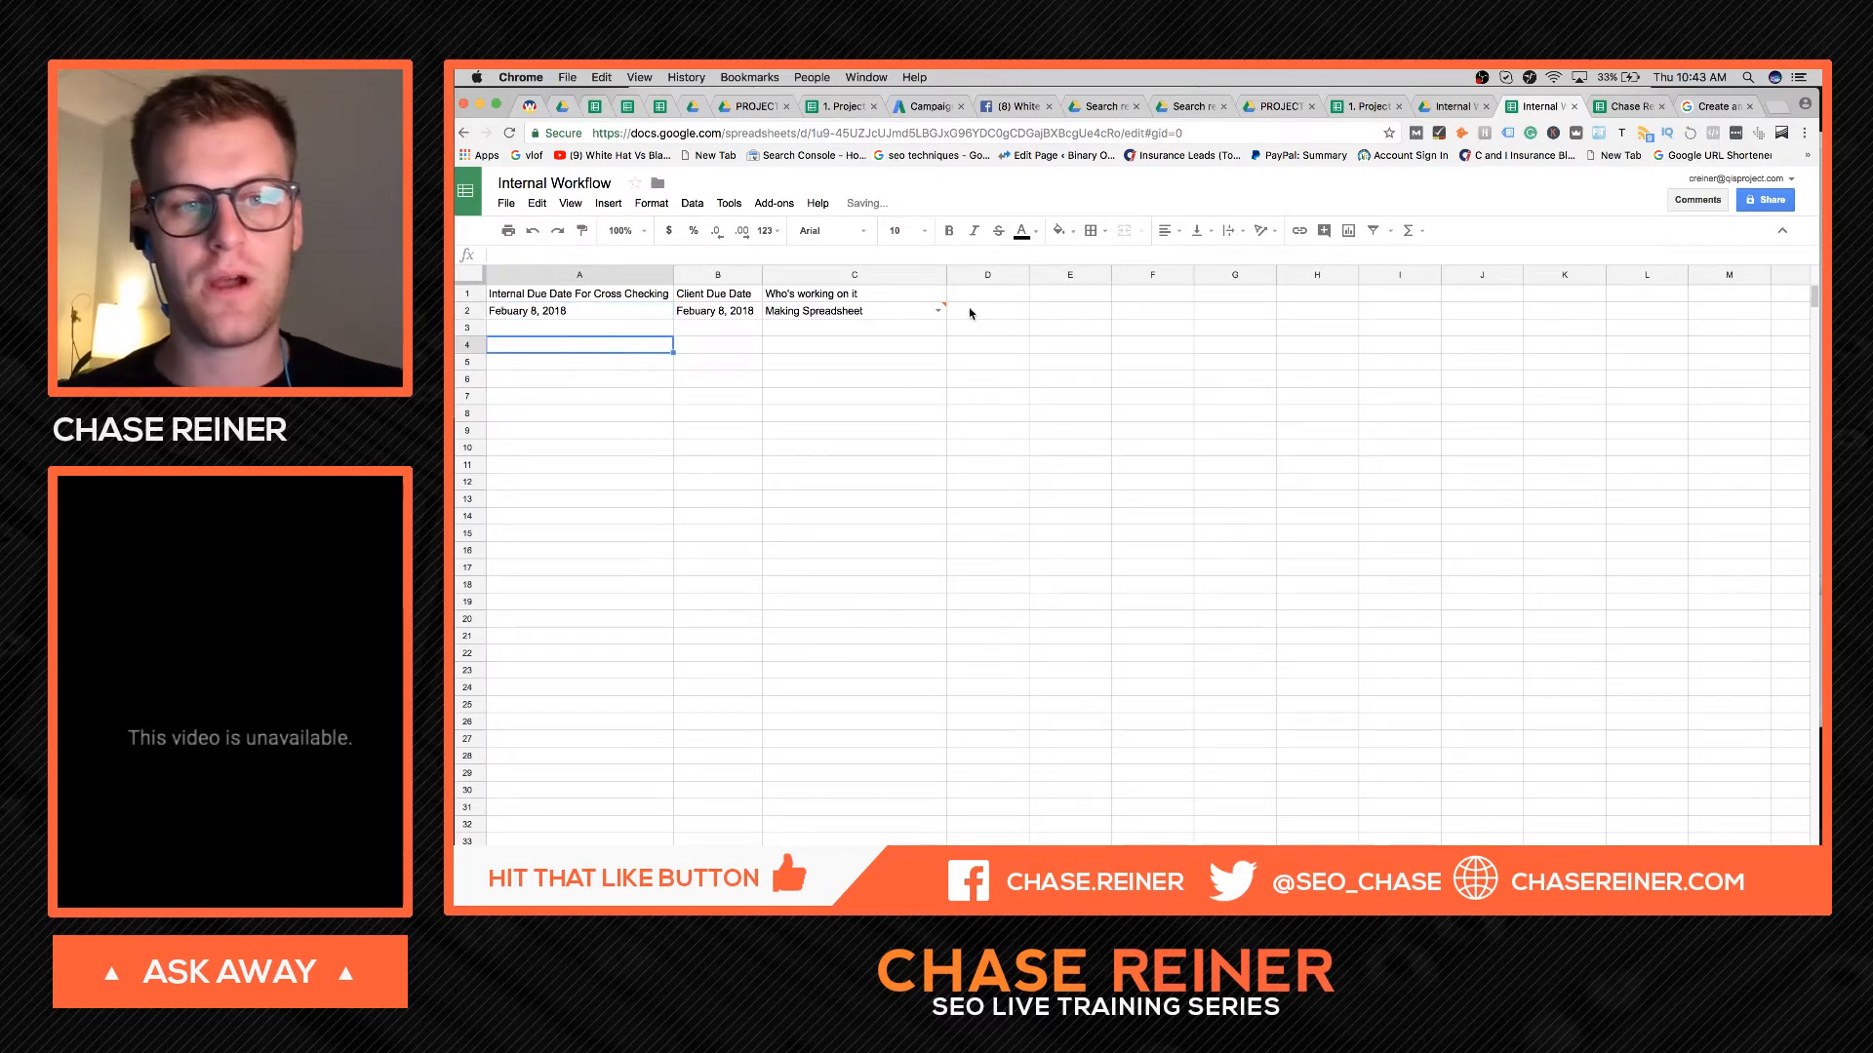
- Move the Making Spreadsheet dropdown cell from C2 to D2
click(911, 310)
click(916, 294)
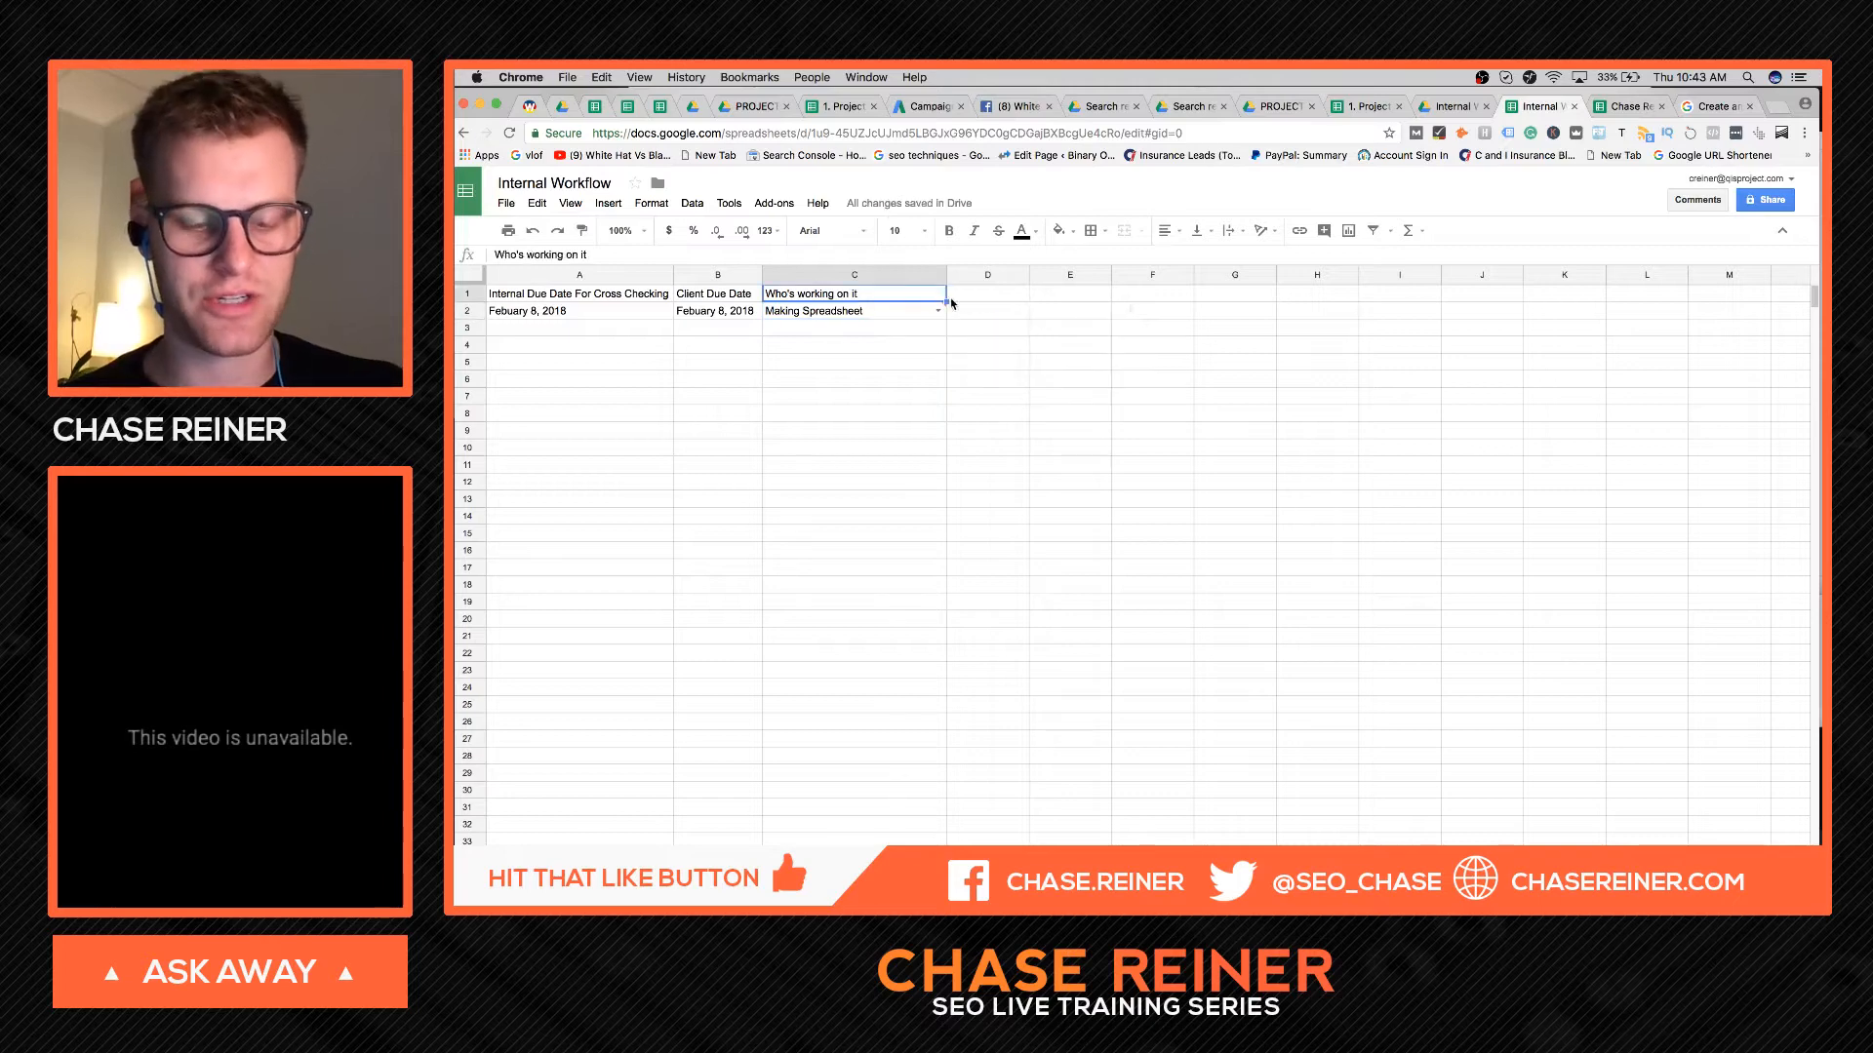
key(ctrl+c)
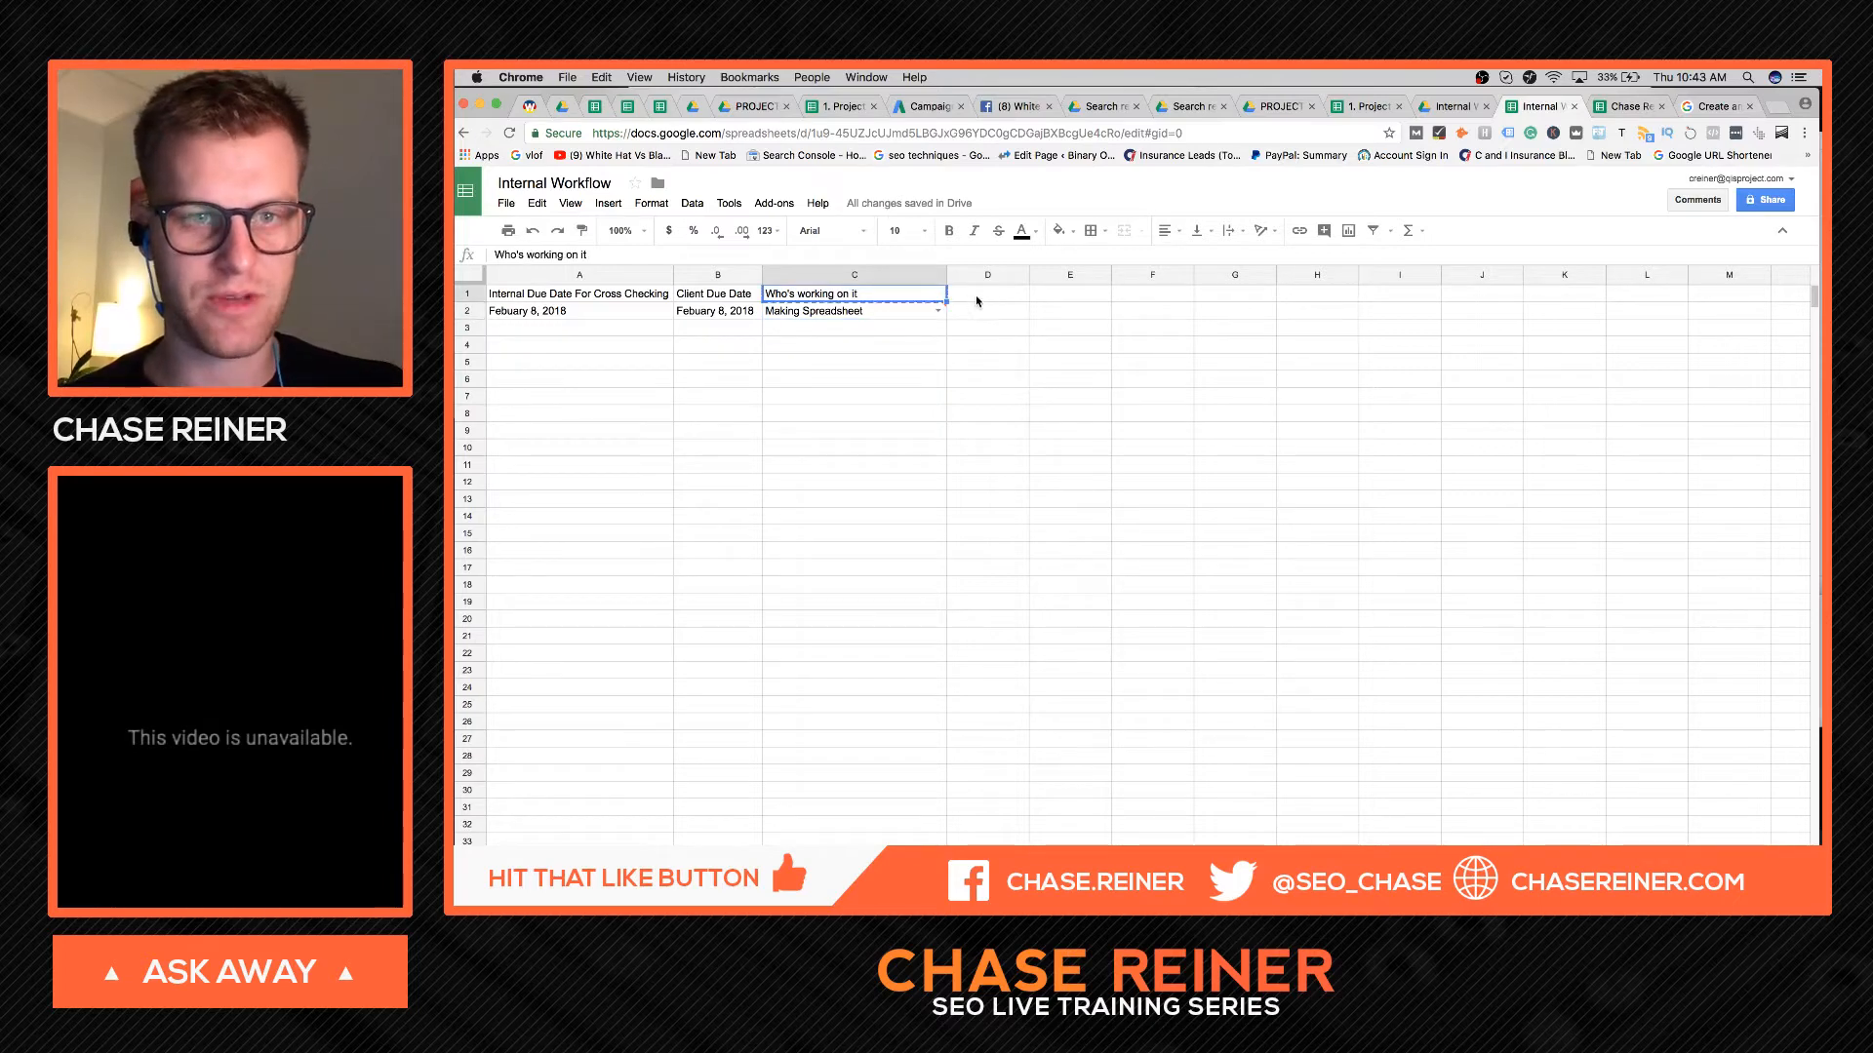
click(912, 311)
key(ctrl+c)
click(1118, 359)
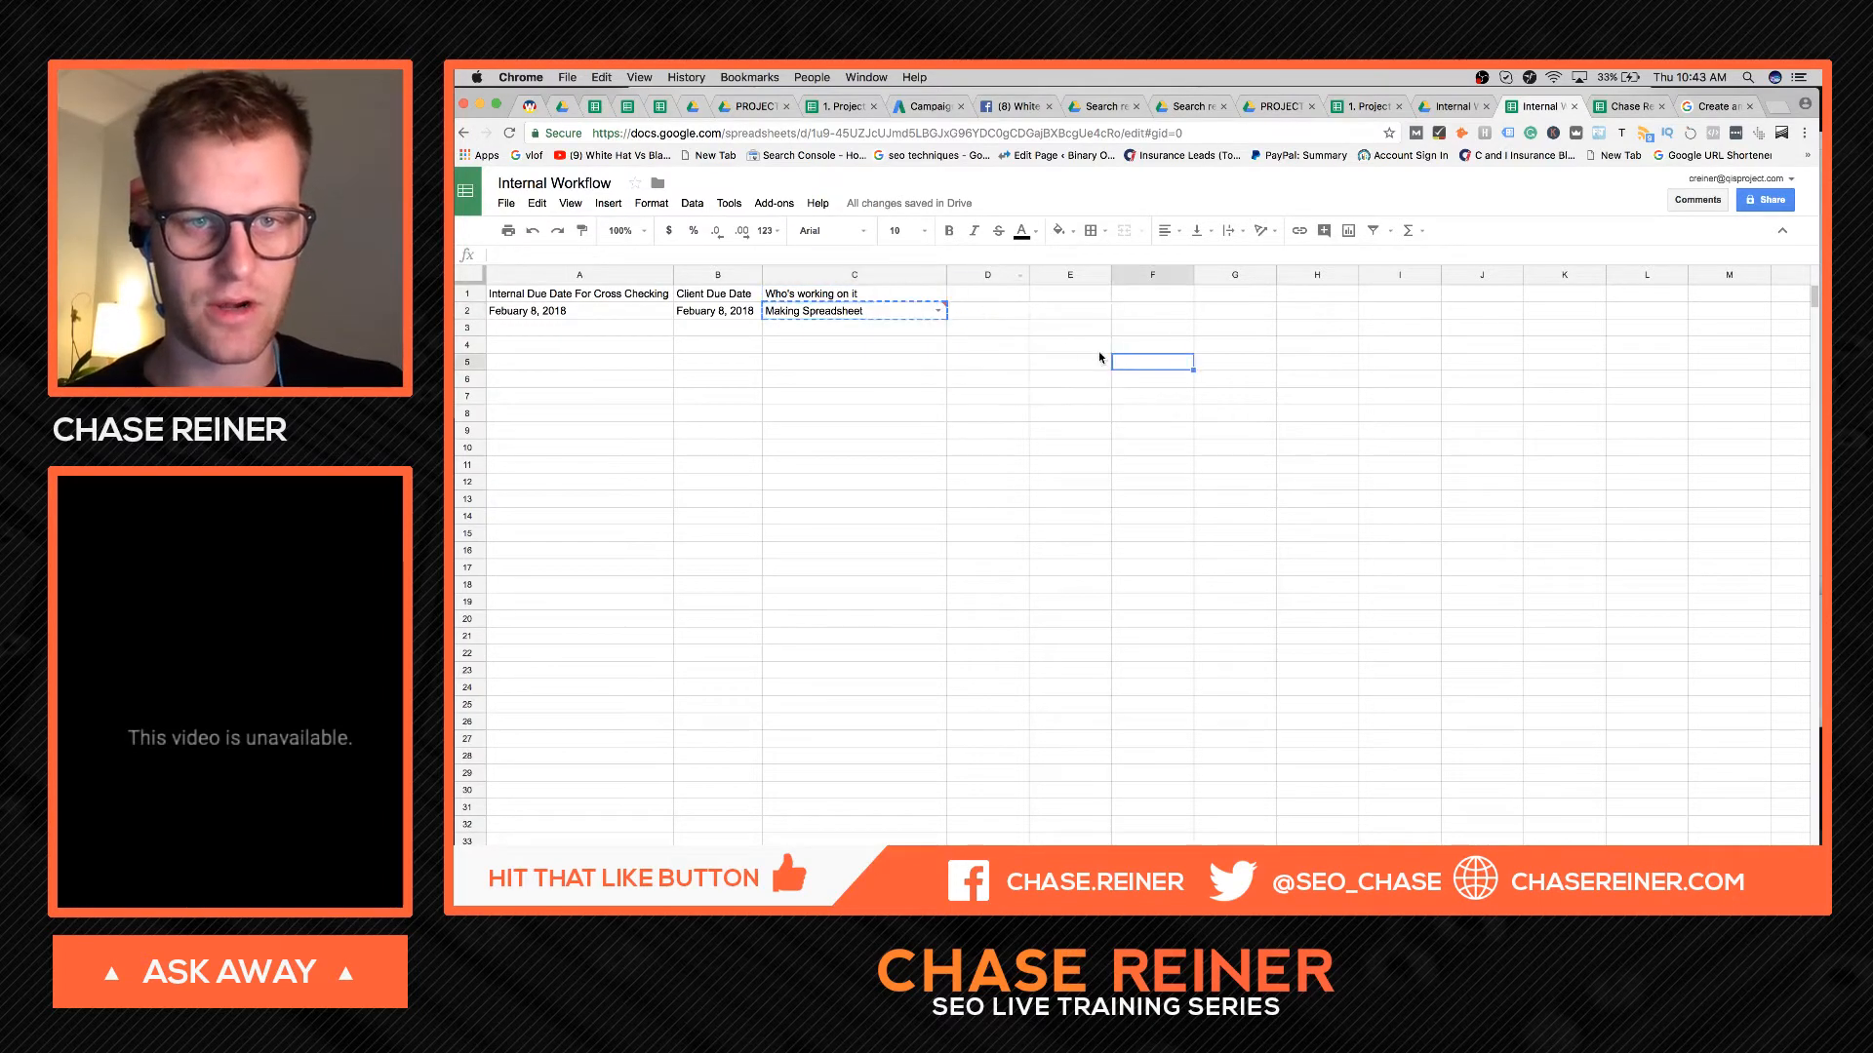
click(994, 314)
key(super+v)
- Enter Task as the column heading in cell D1
double_click(996, 294)
text(Wha)
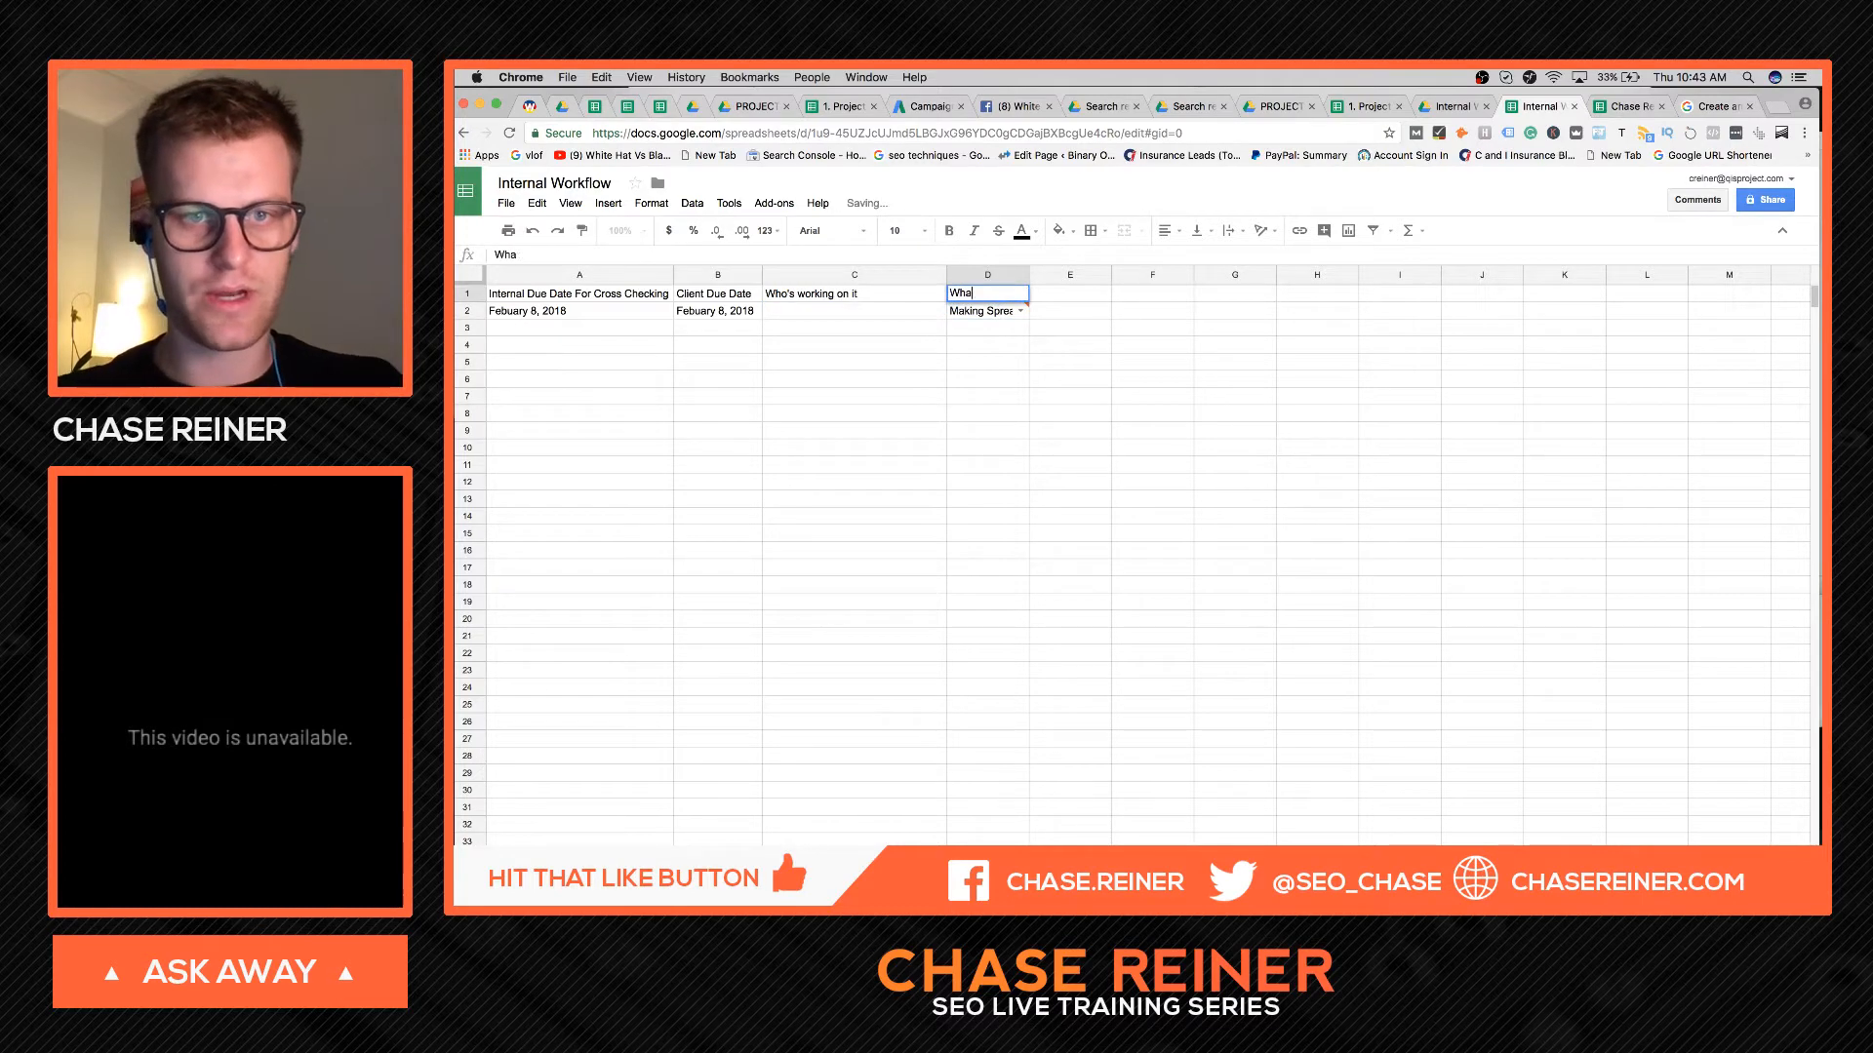
text(t's the)
key(BackSpace)
key(BackSpace)
key(BackSpace)
key(BackSpace)
key(BackSpace)
key(BackSpace)
key(BackSpace)
key(BackSpace)
key(BackSpace)
key(BackSpace)
text(Task)
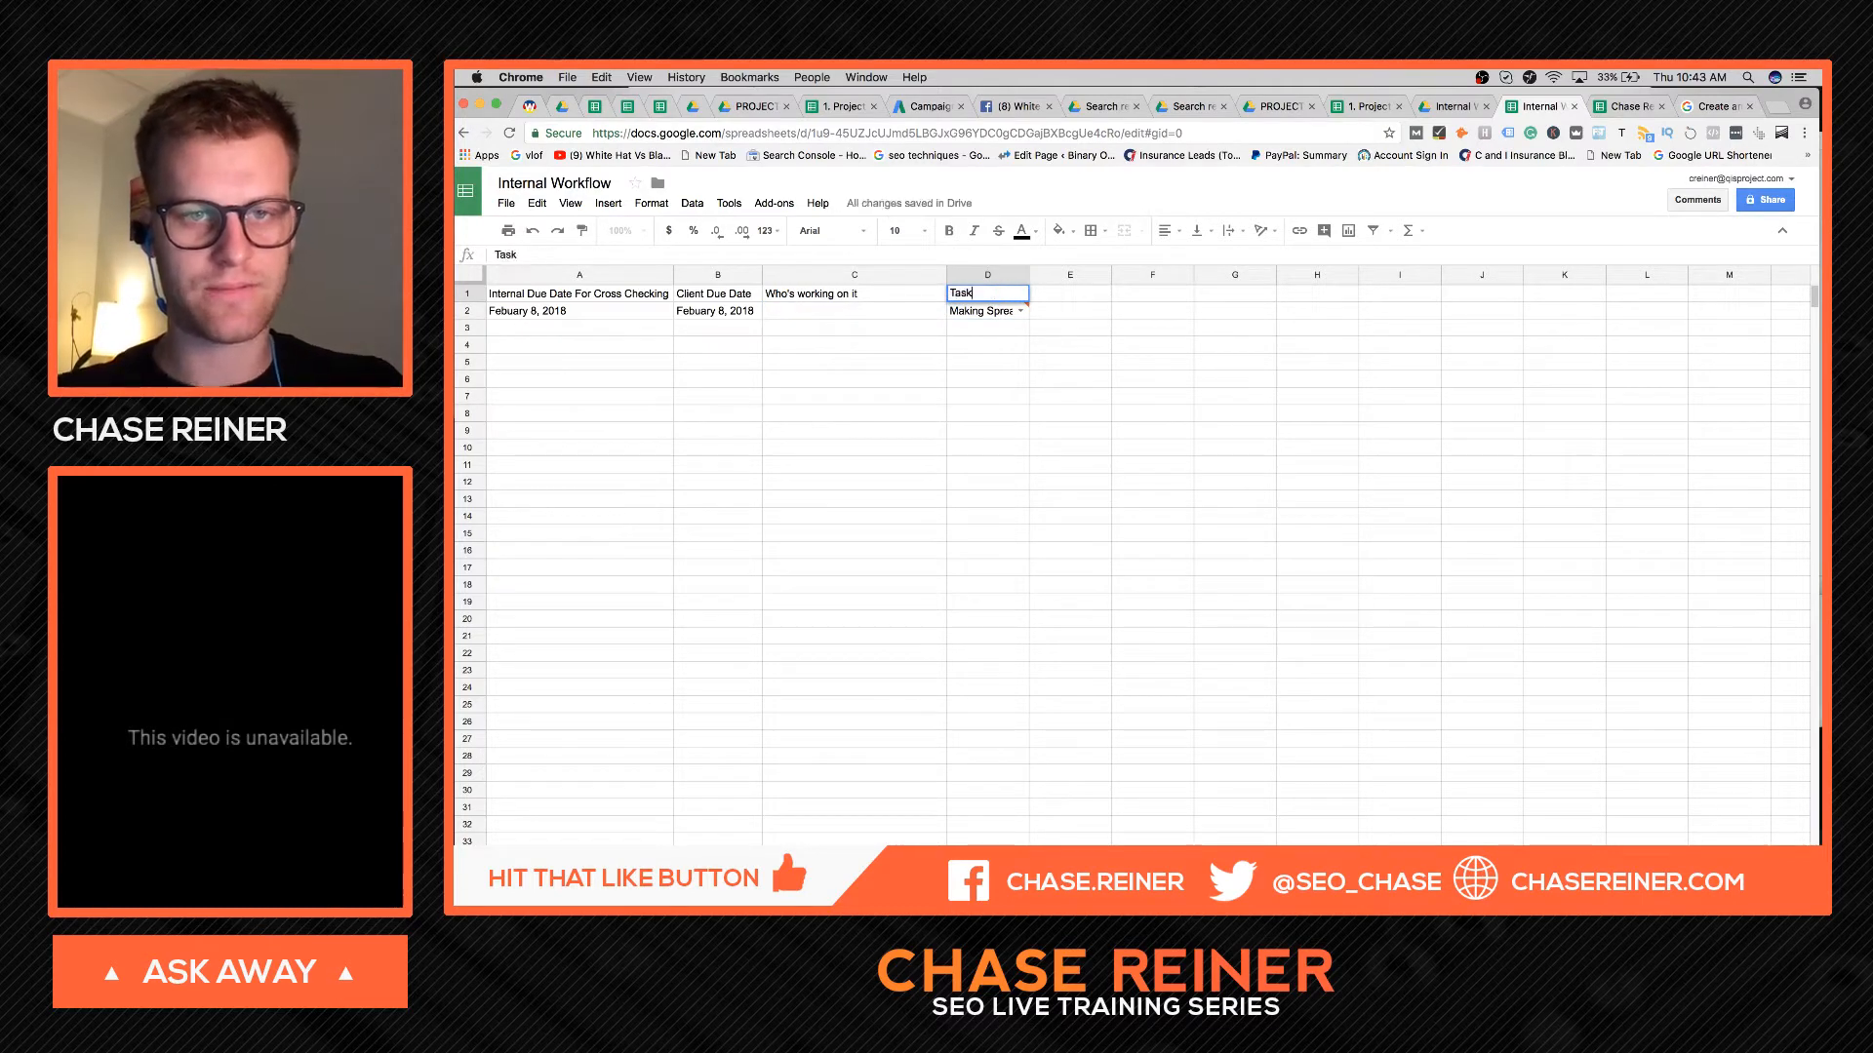
click(1024, 416)
- Widen column D to show the full task text and narrow column C to fit its heading
drag(1029, 275, 1097, 277)
click(1007, 329)
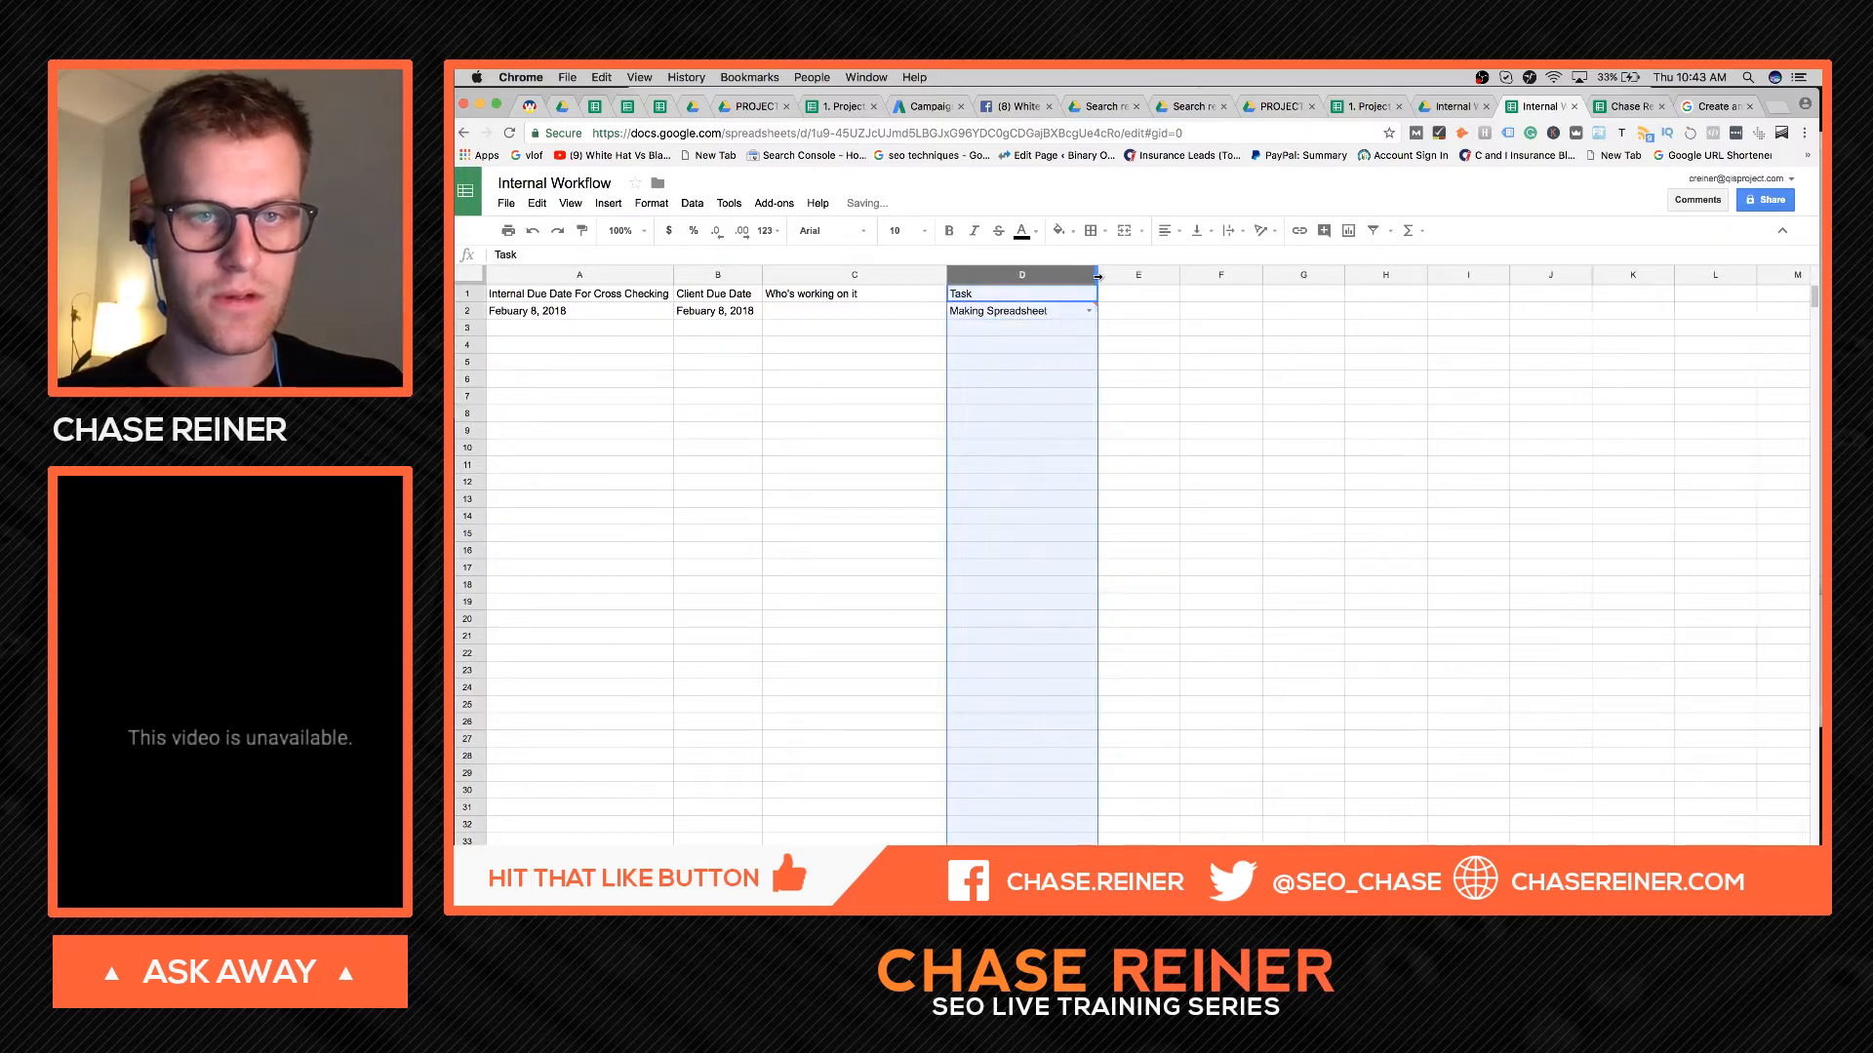
click(942, 348)
drag(946, 275, 872, 275)
click(841, 315)
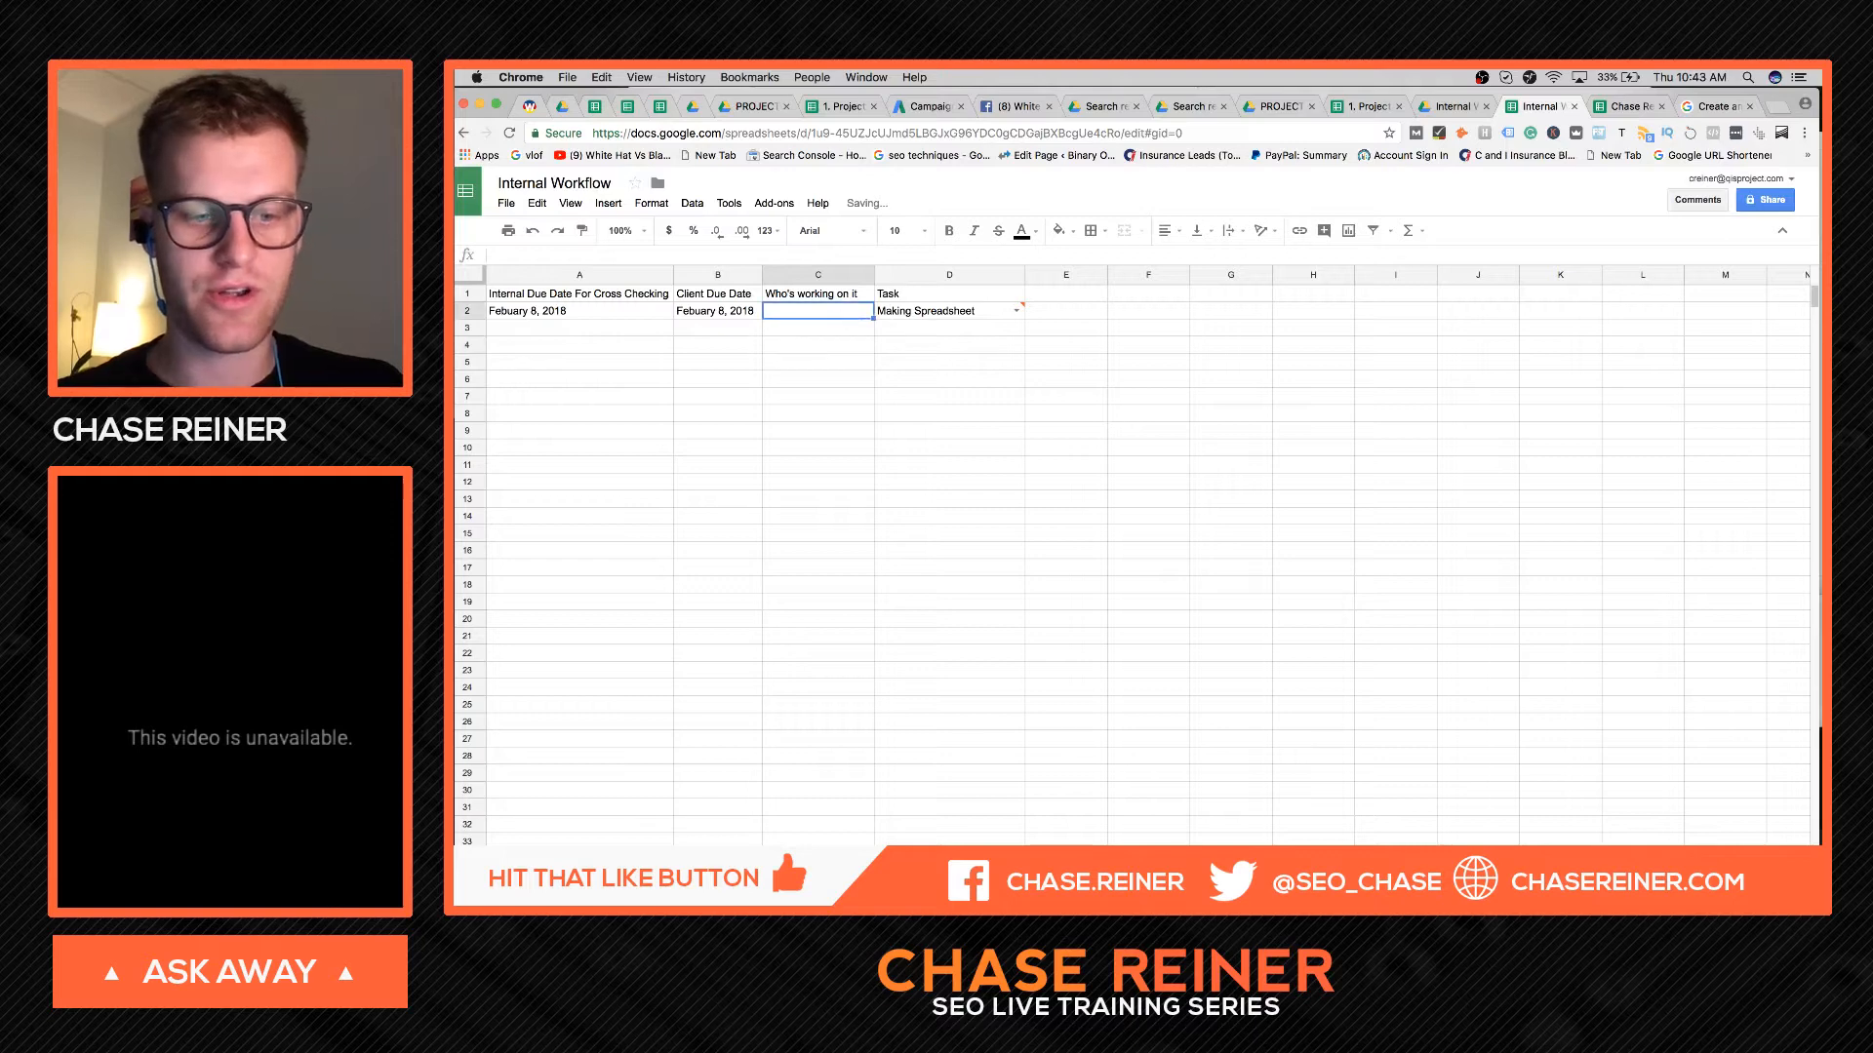
- Add a new sheet to the workbook and enter Workers in its cell A1
click(472, 903)
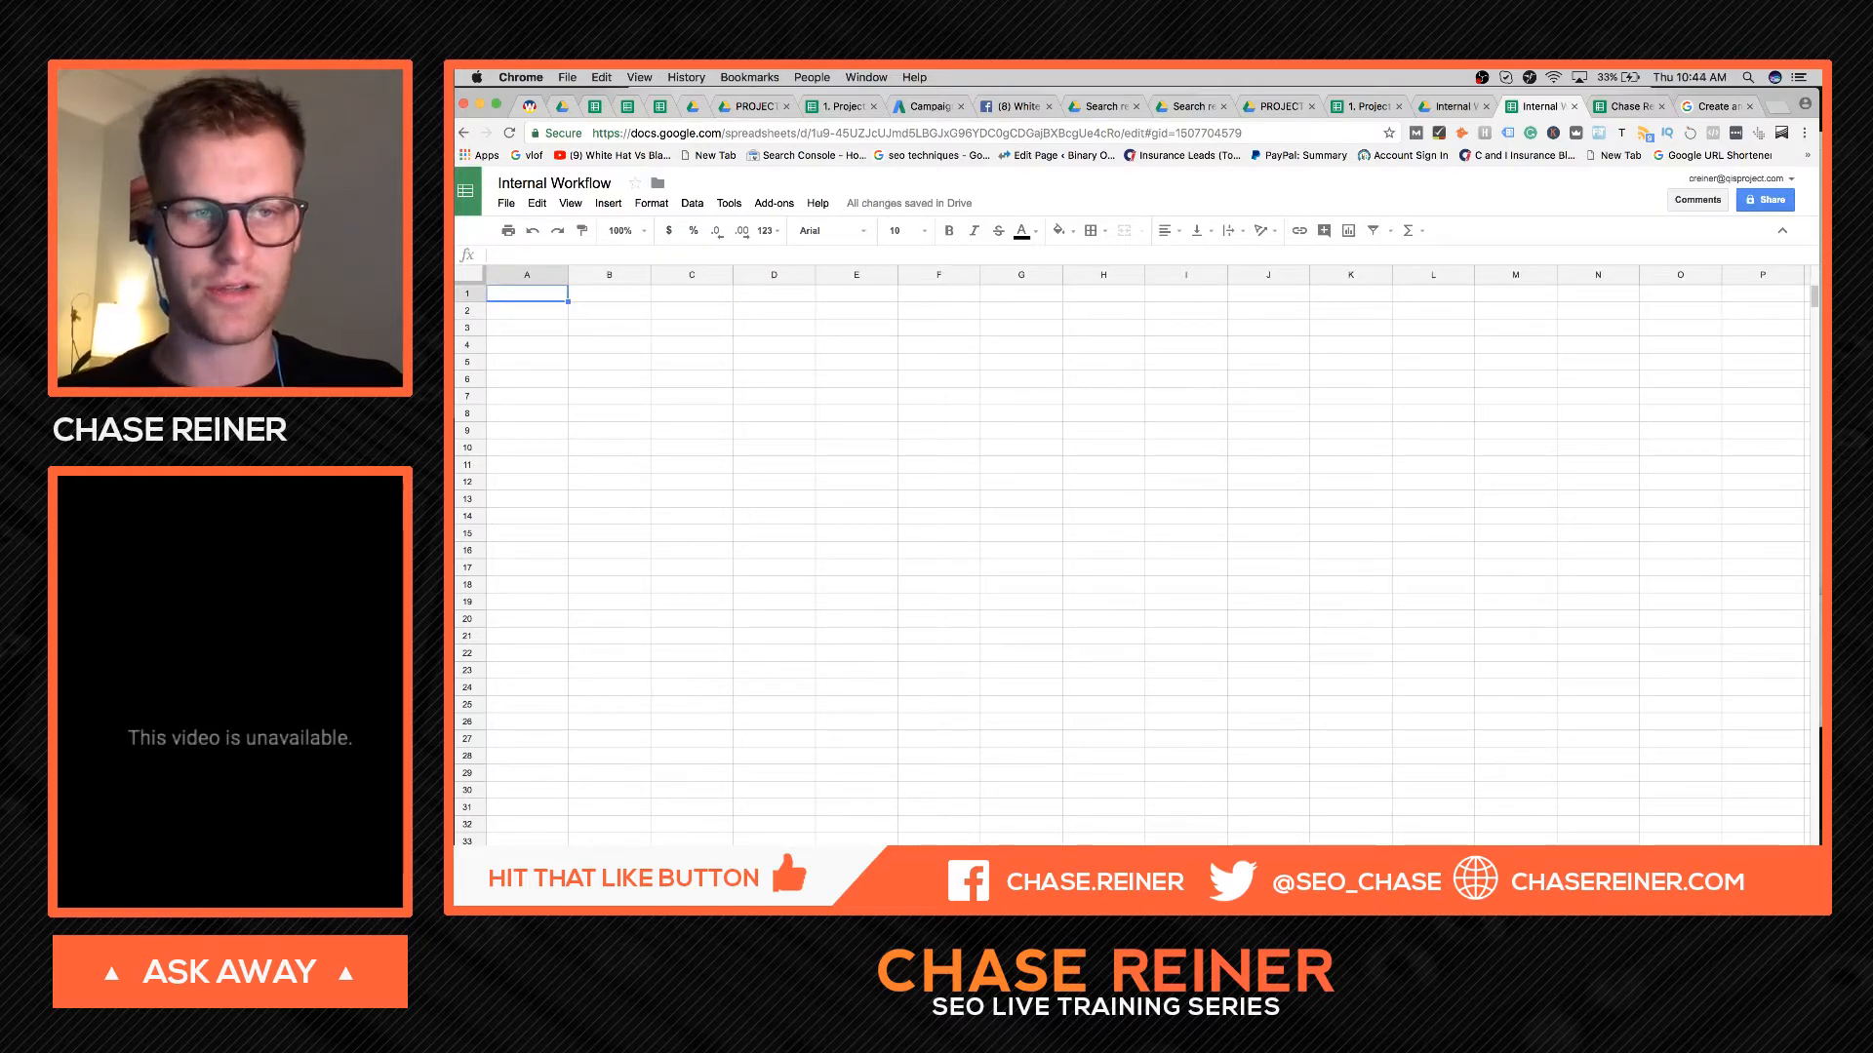
text(Works)
text(s)
click(650, 807)
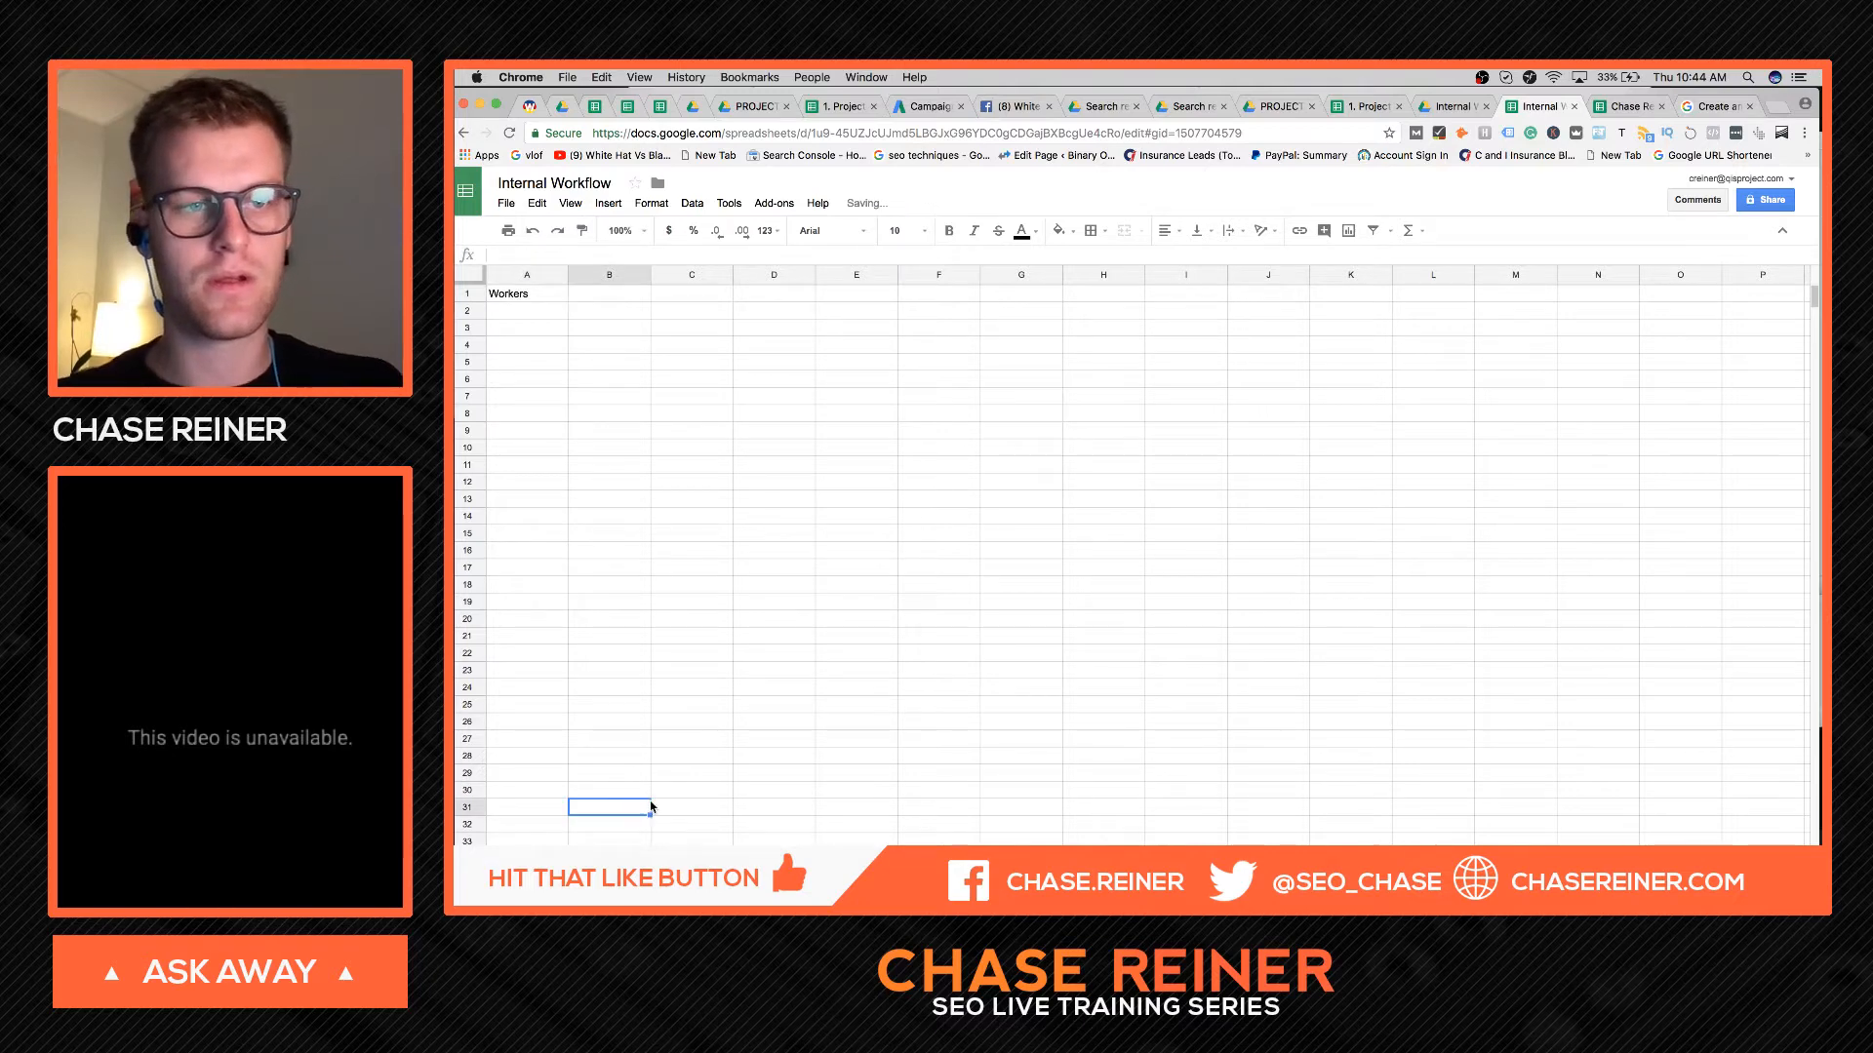
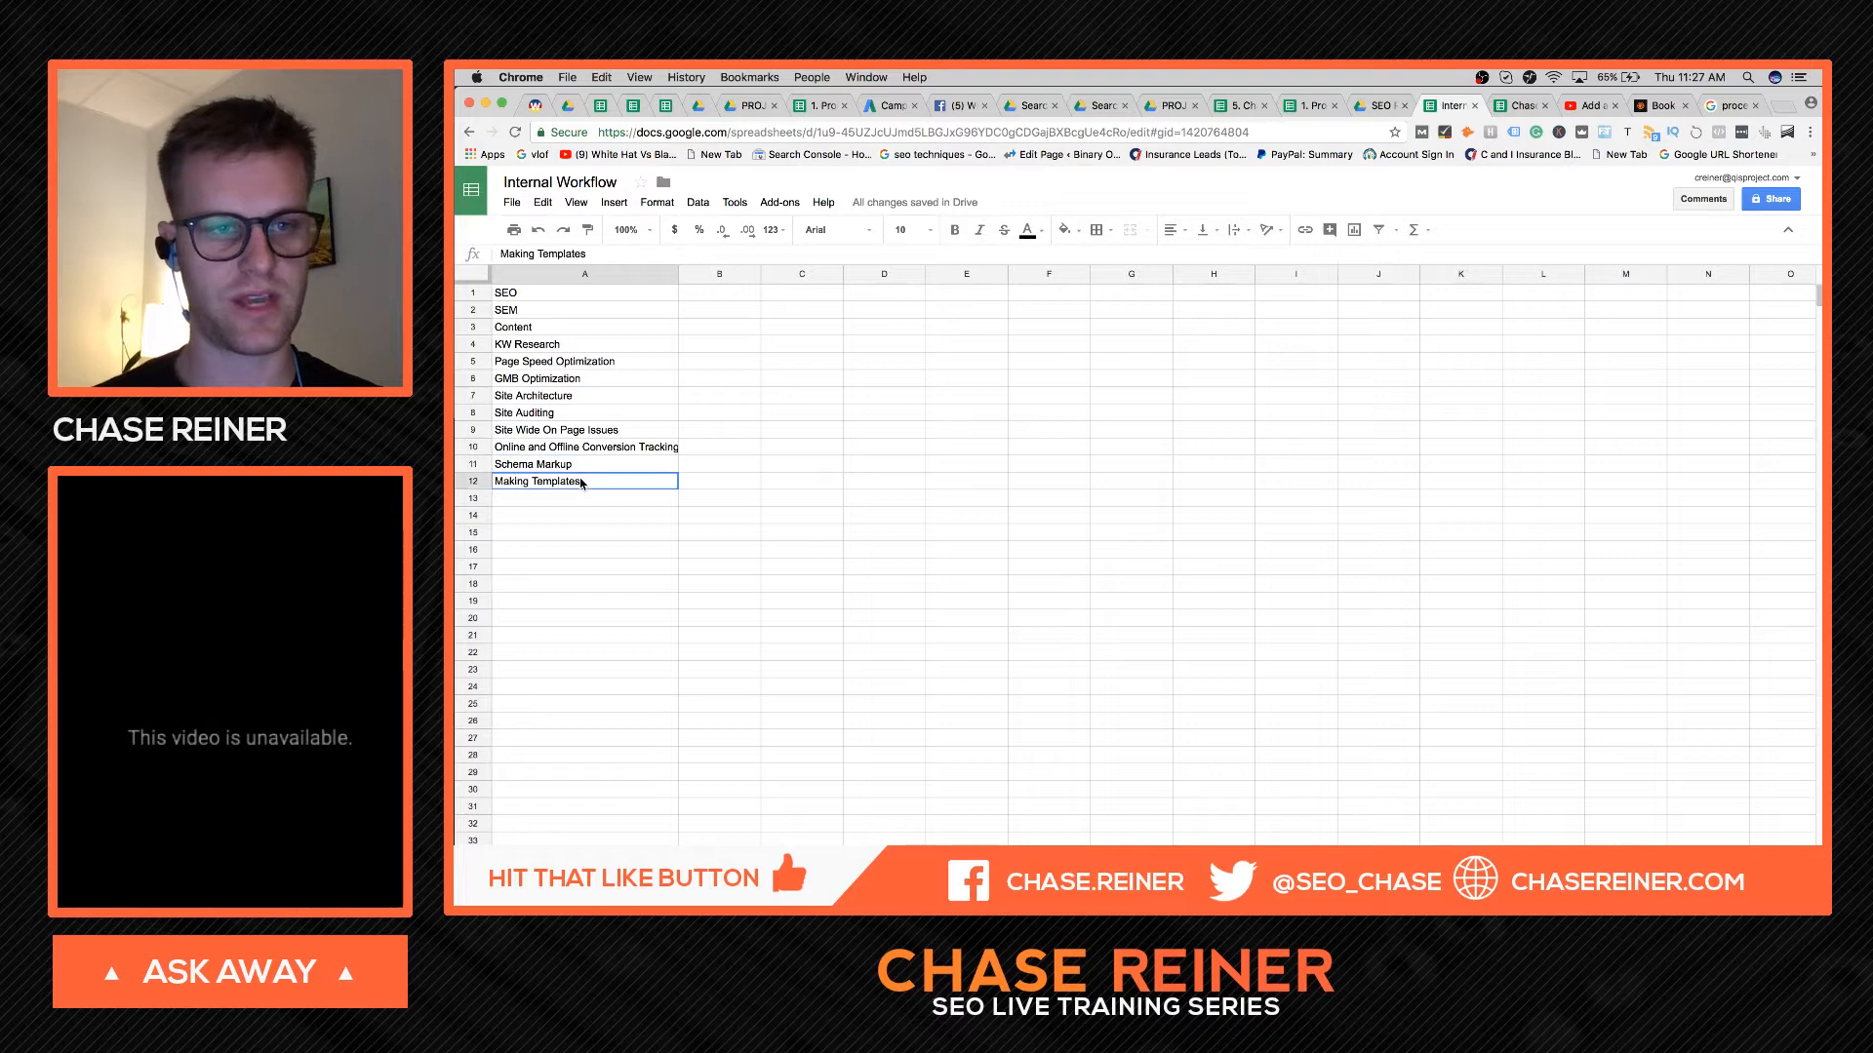
- Copy the tasks from SEM to Making Templates, and add a new sheet with Package Inputs in cell A1
key(super+c)
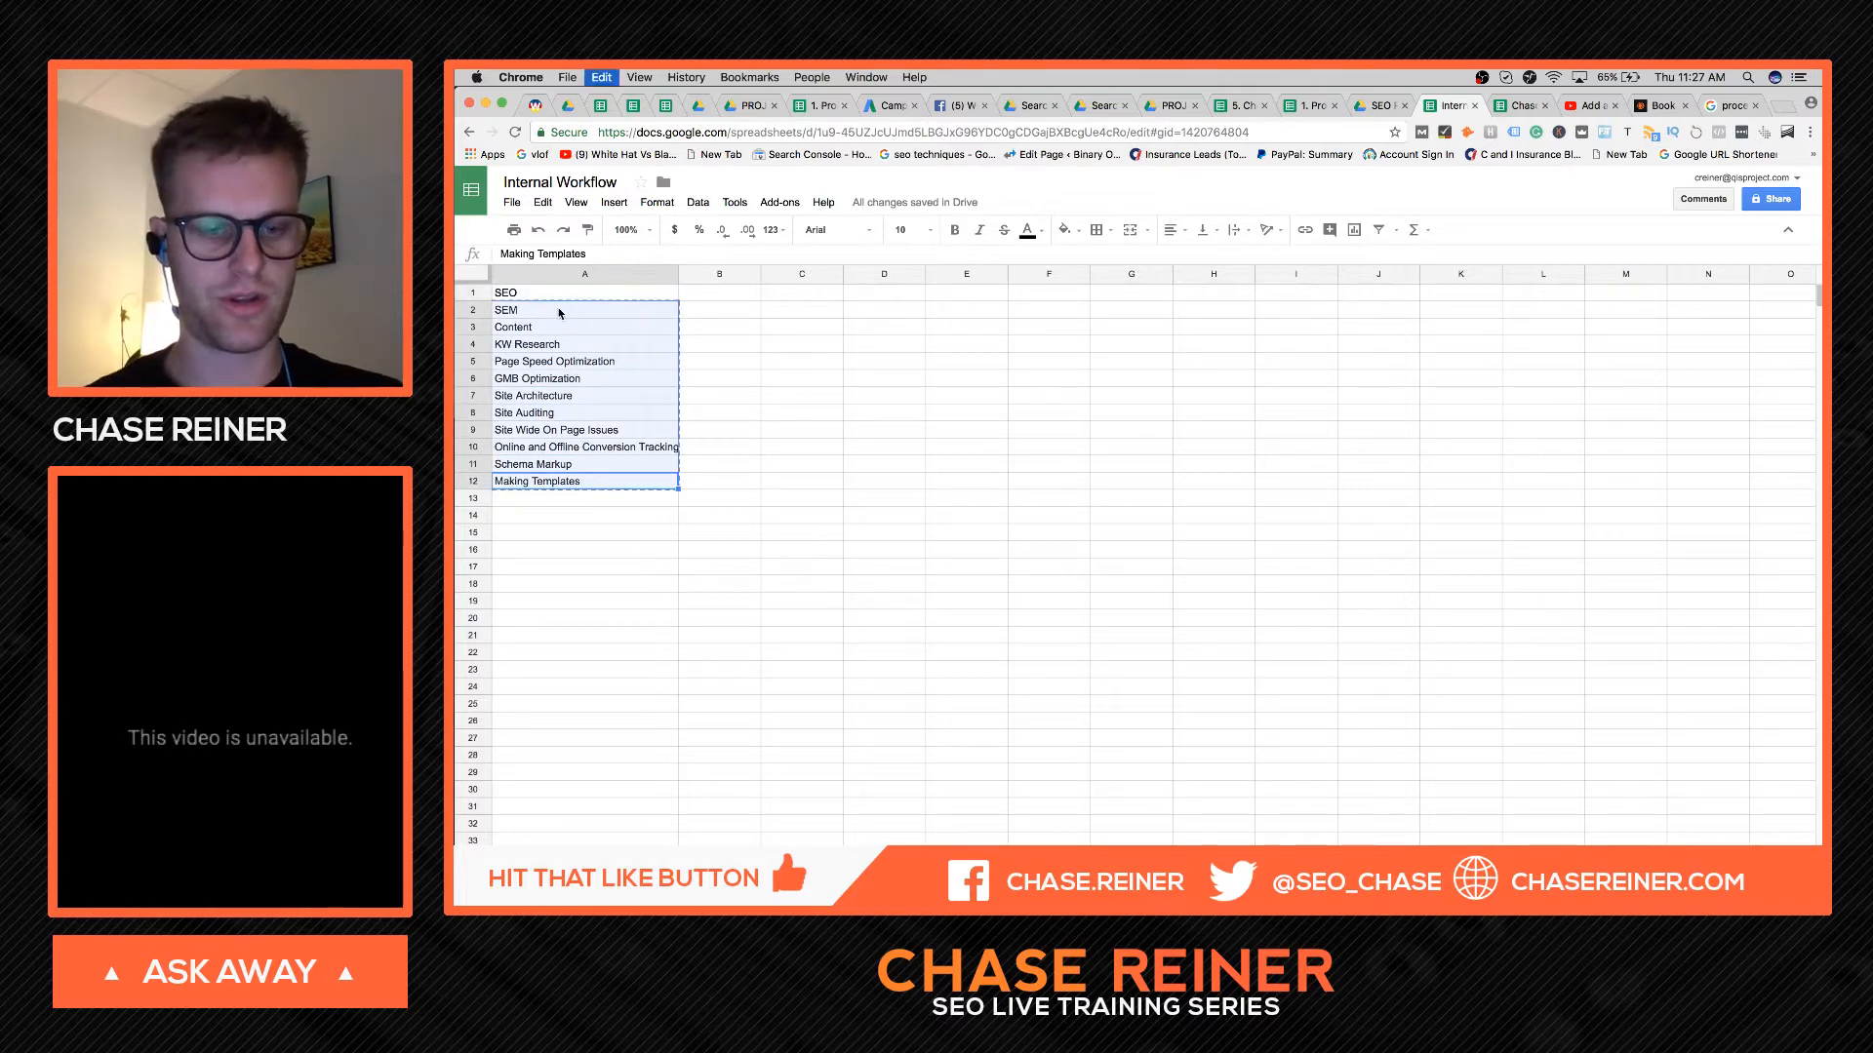
click(671, 654)
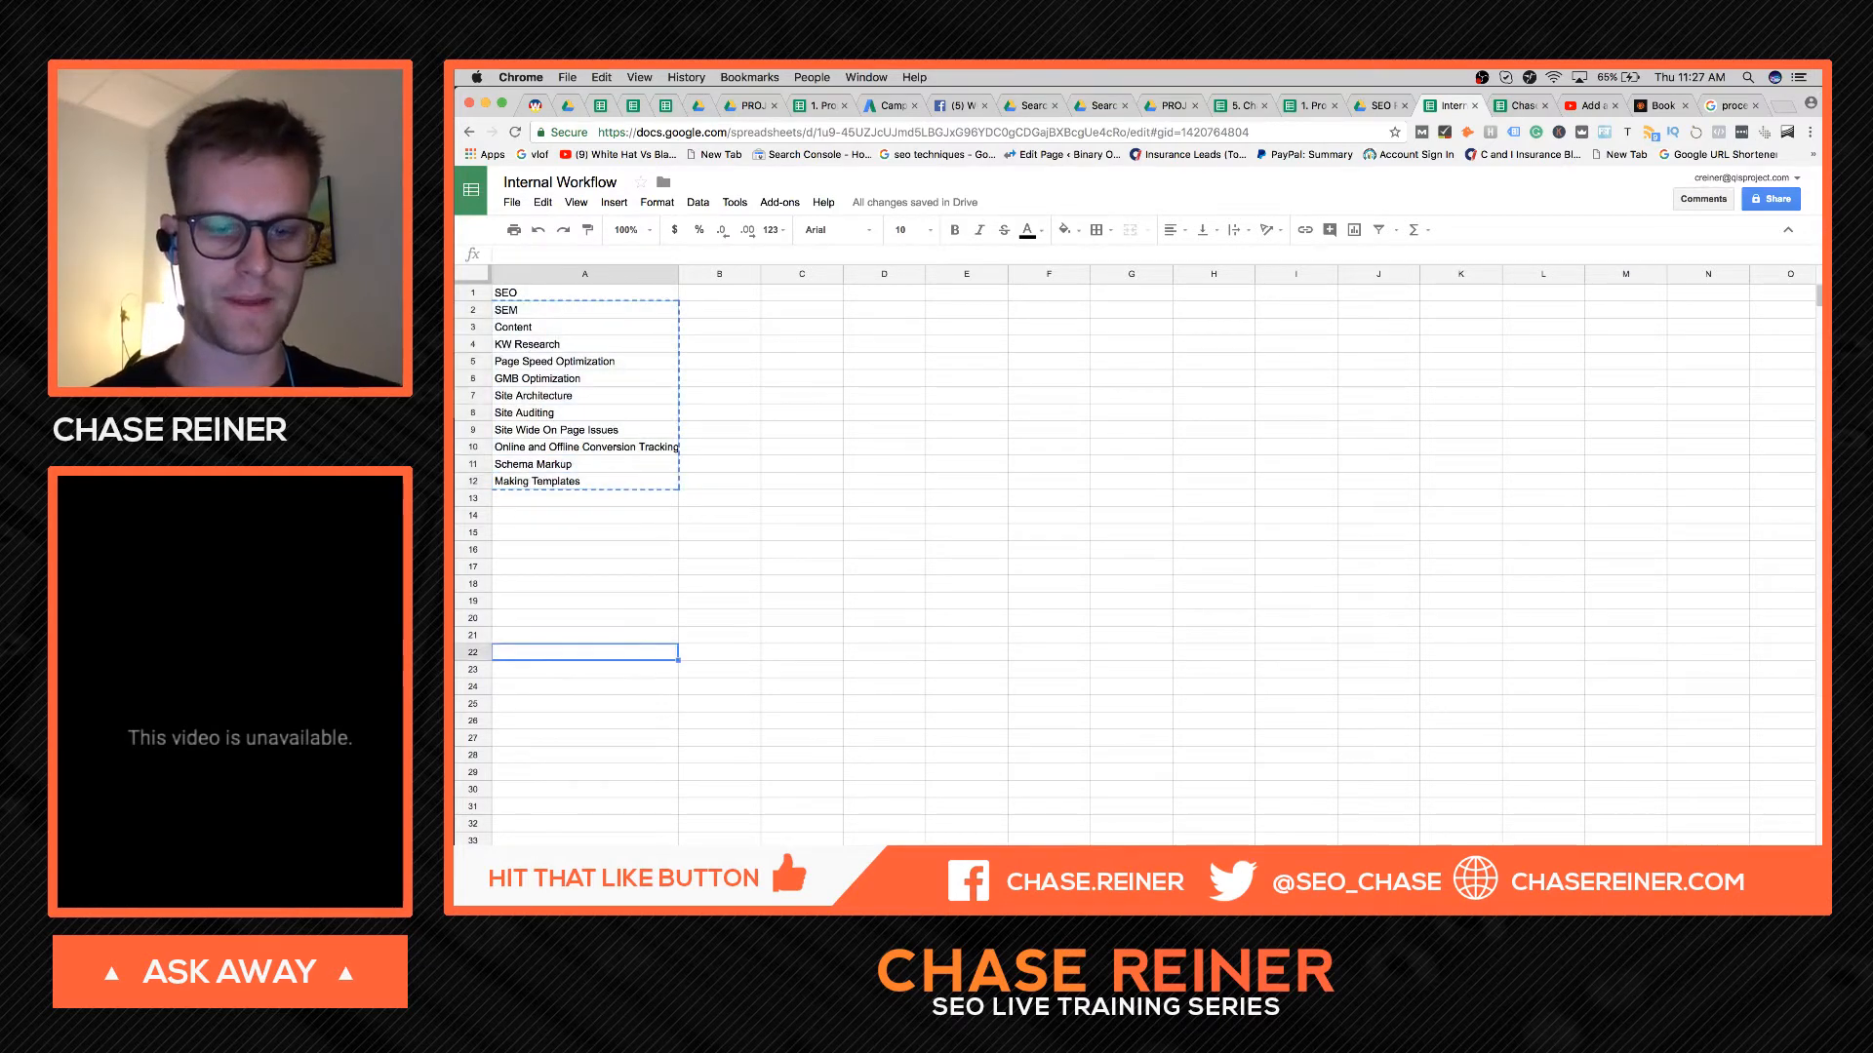
click(502, 904)
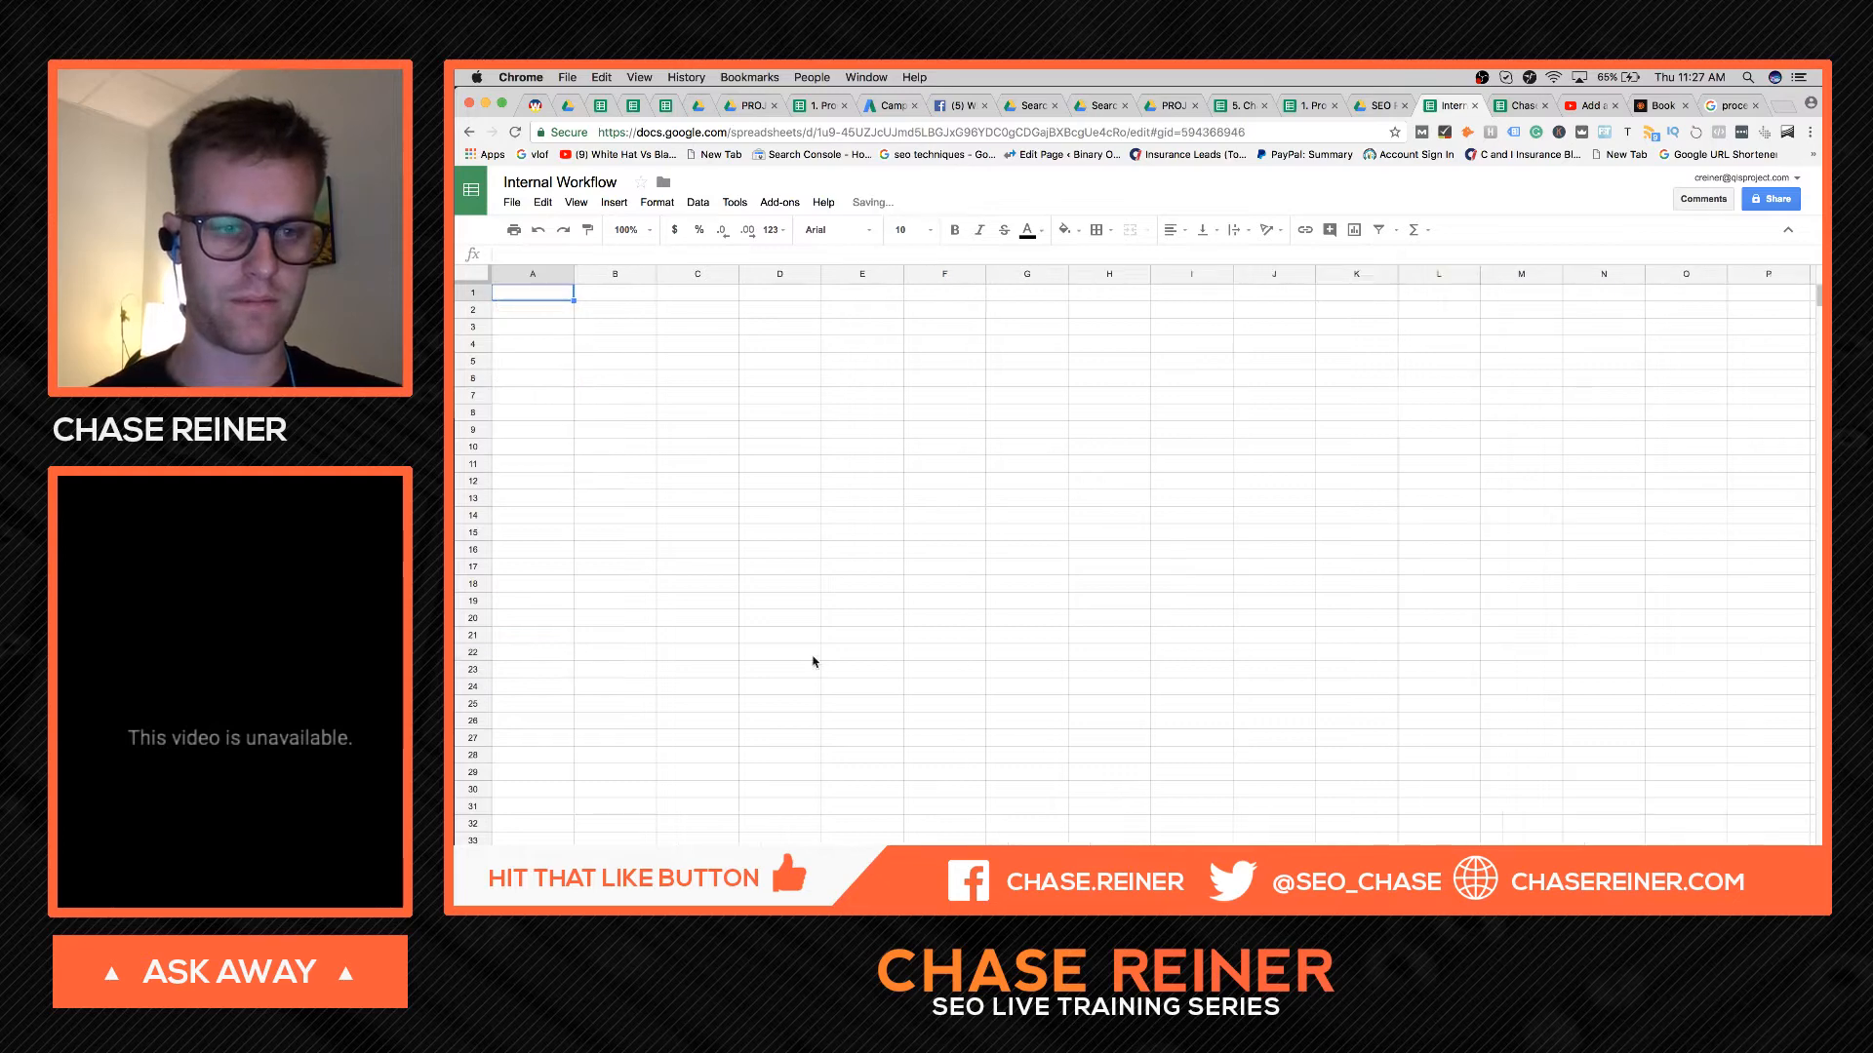
text(Packa)
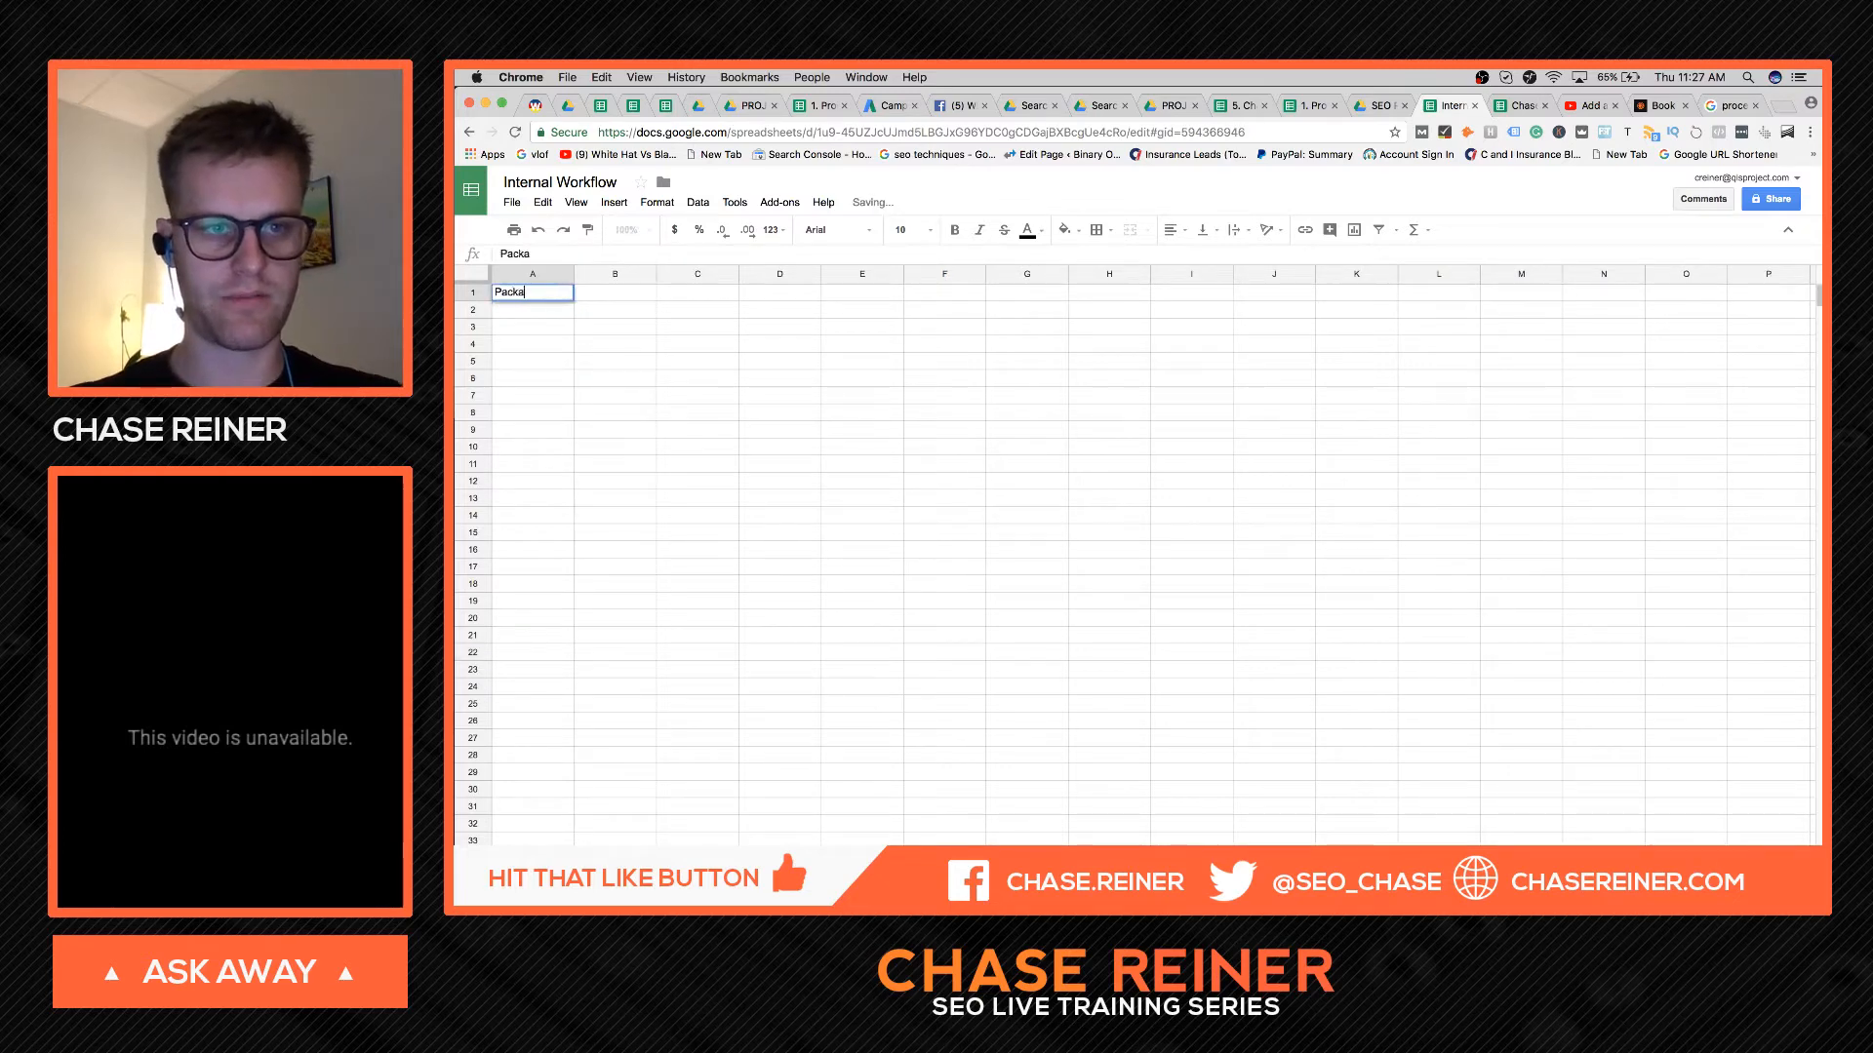
text(ge Inputs)
click(696, 605)
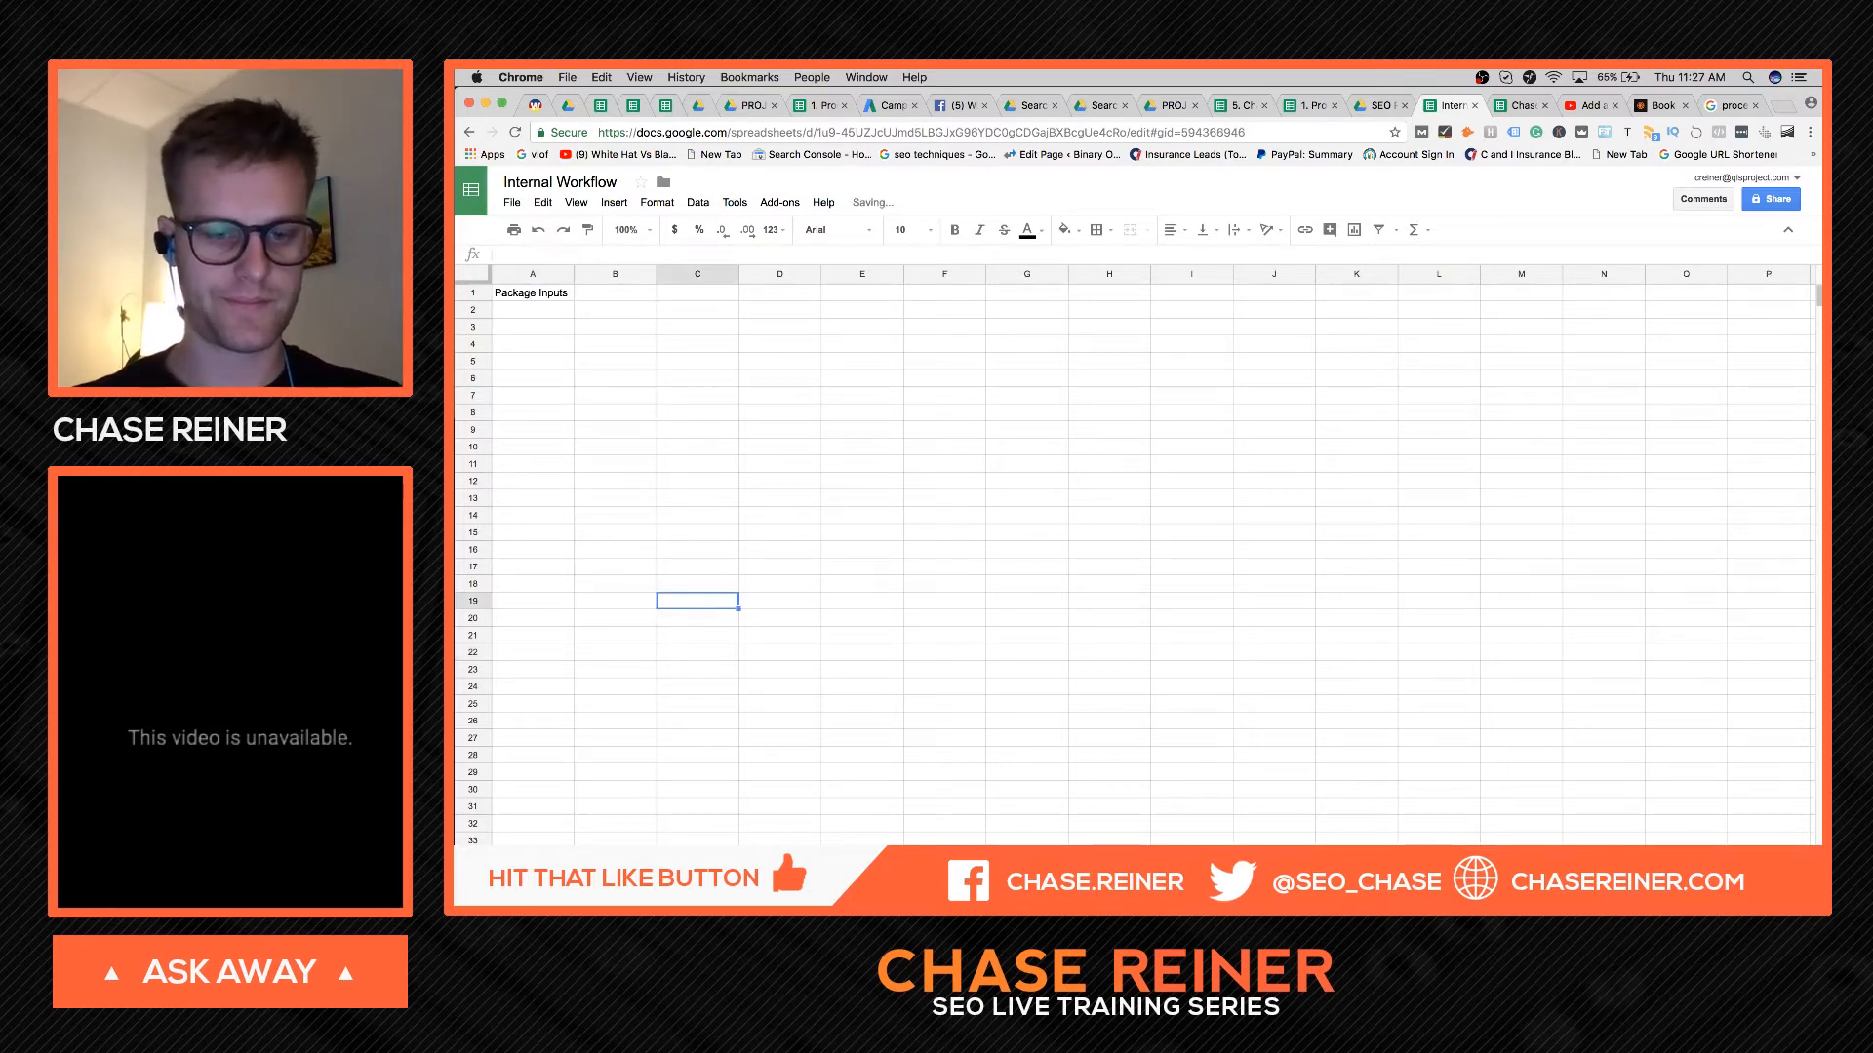
- Rename the new sheet that holds the Package Inputs heading
right_click(854, 903)
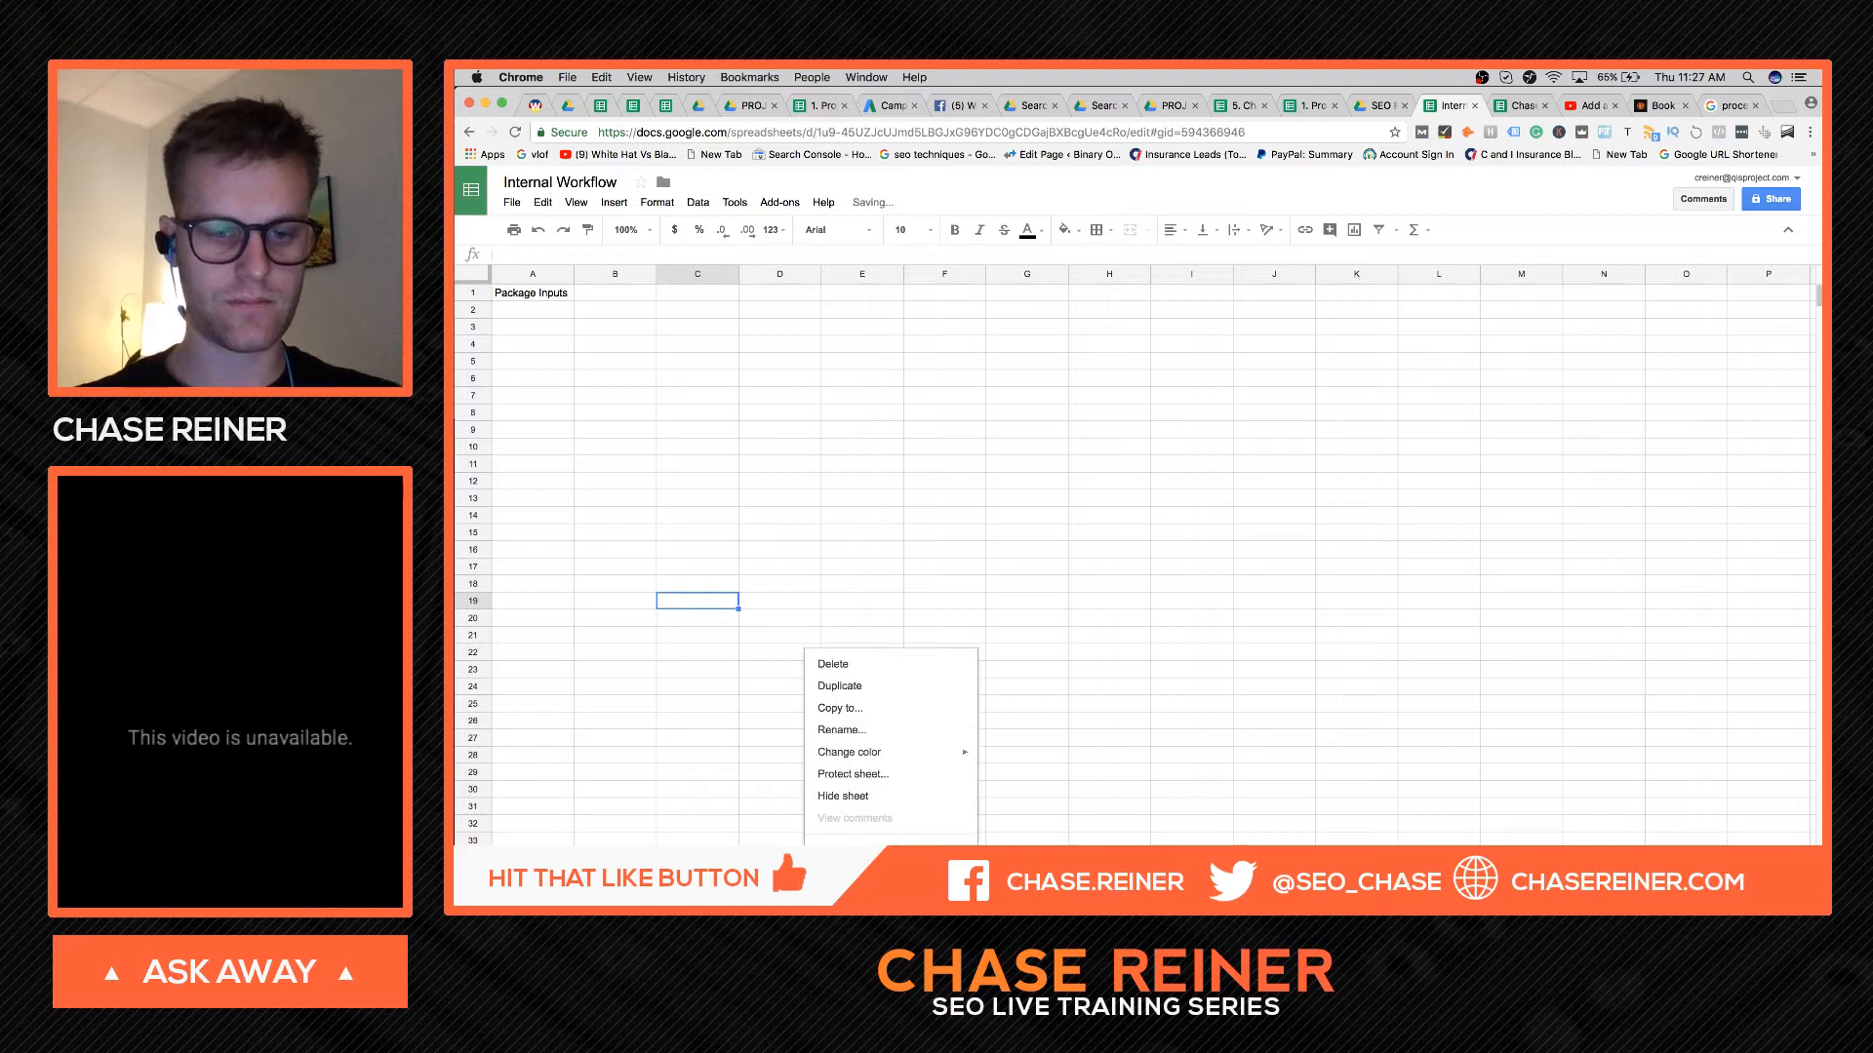
click(866, 732)
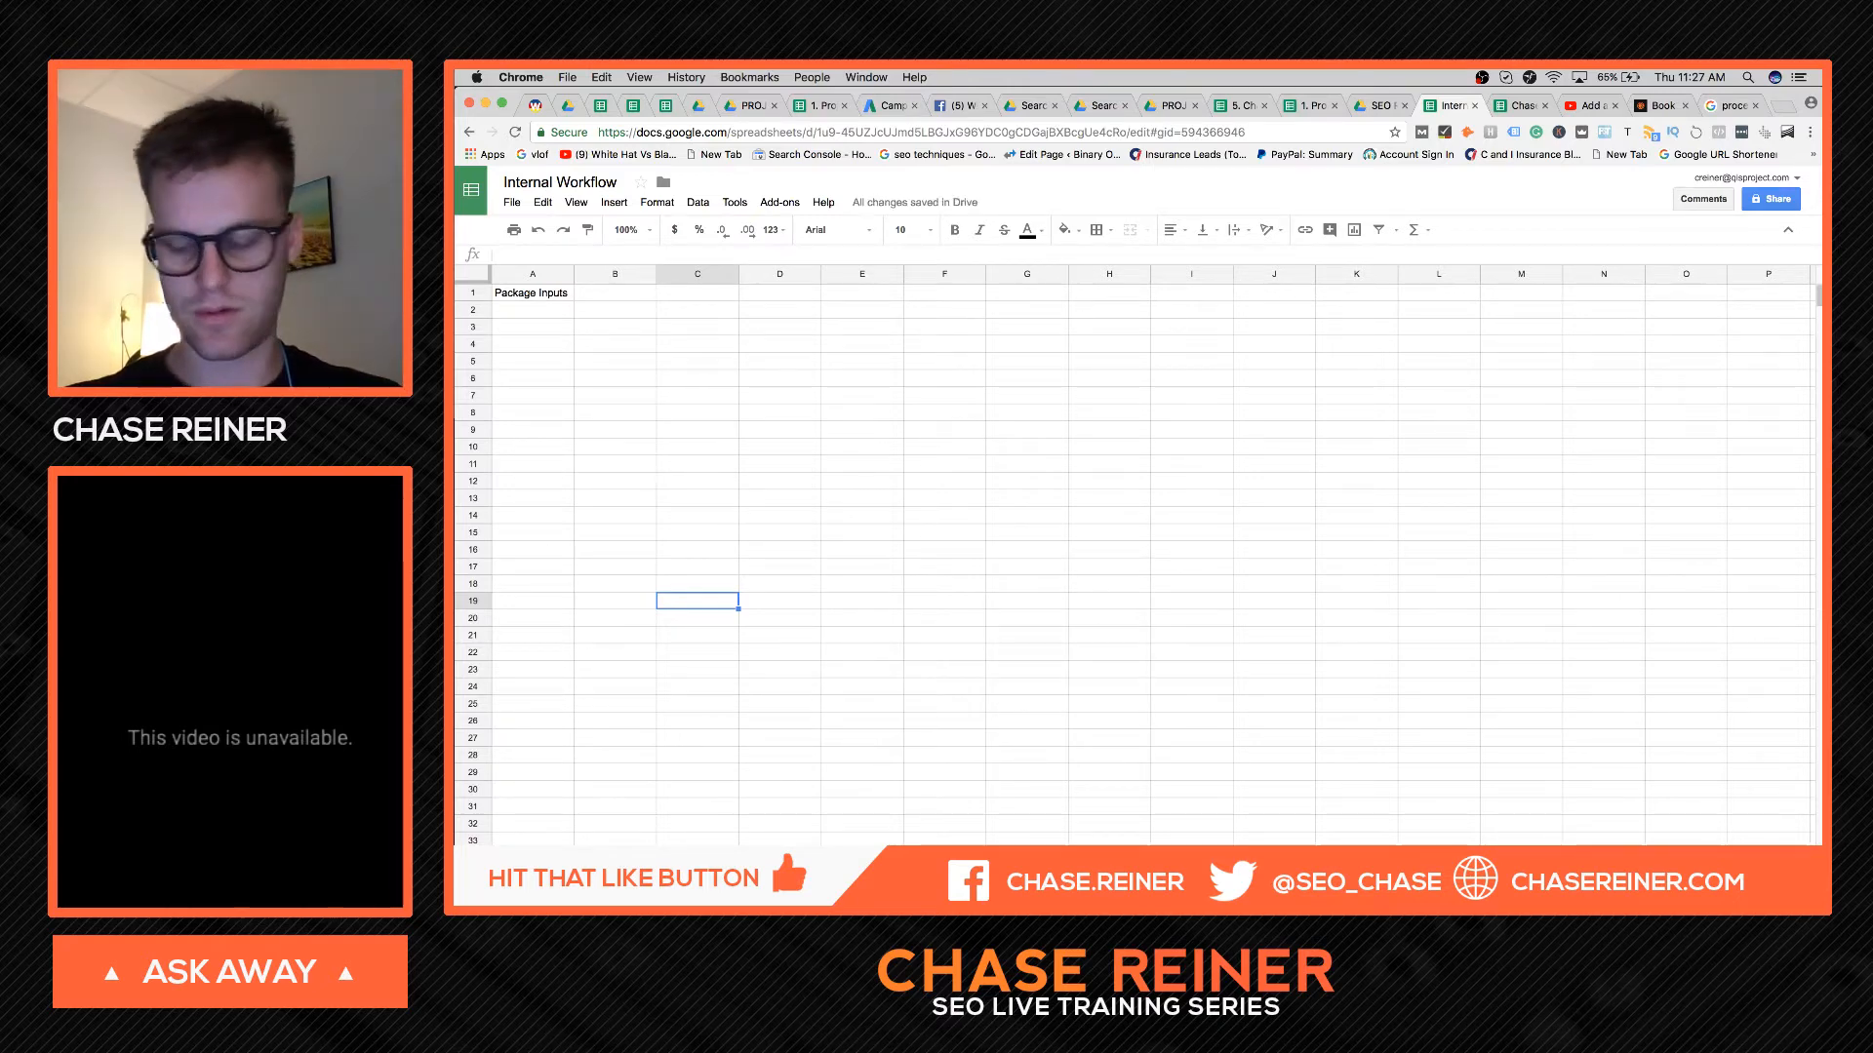
click(963, 793)
- Change the Package Inputs sheet's tab colour to red and then to a dark orange shade
click(761, 895)
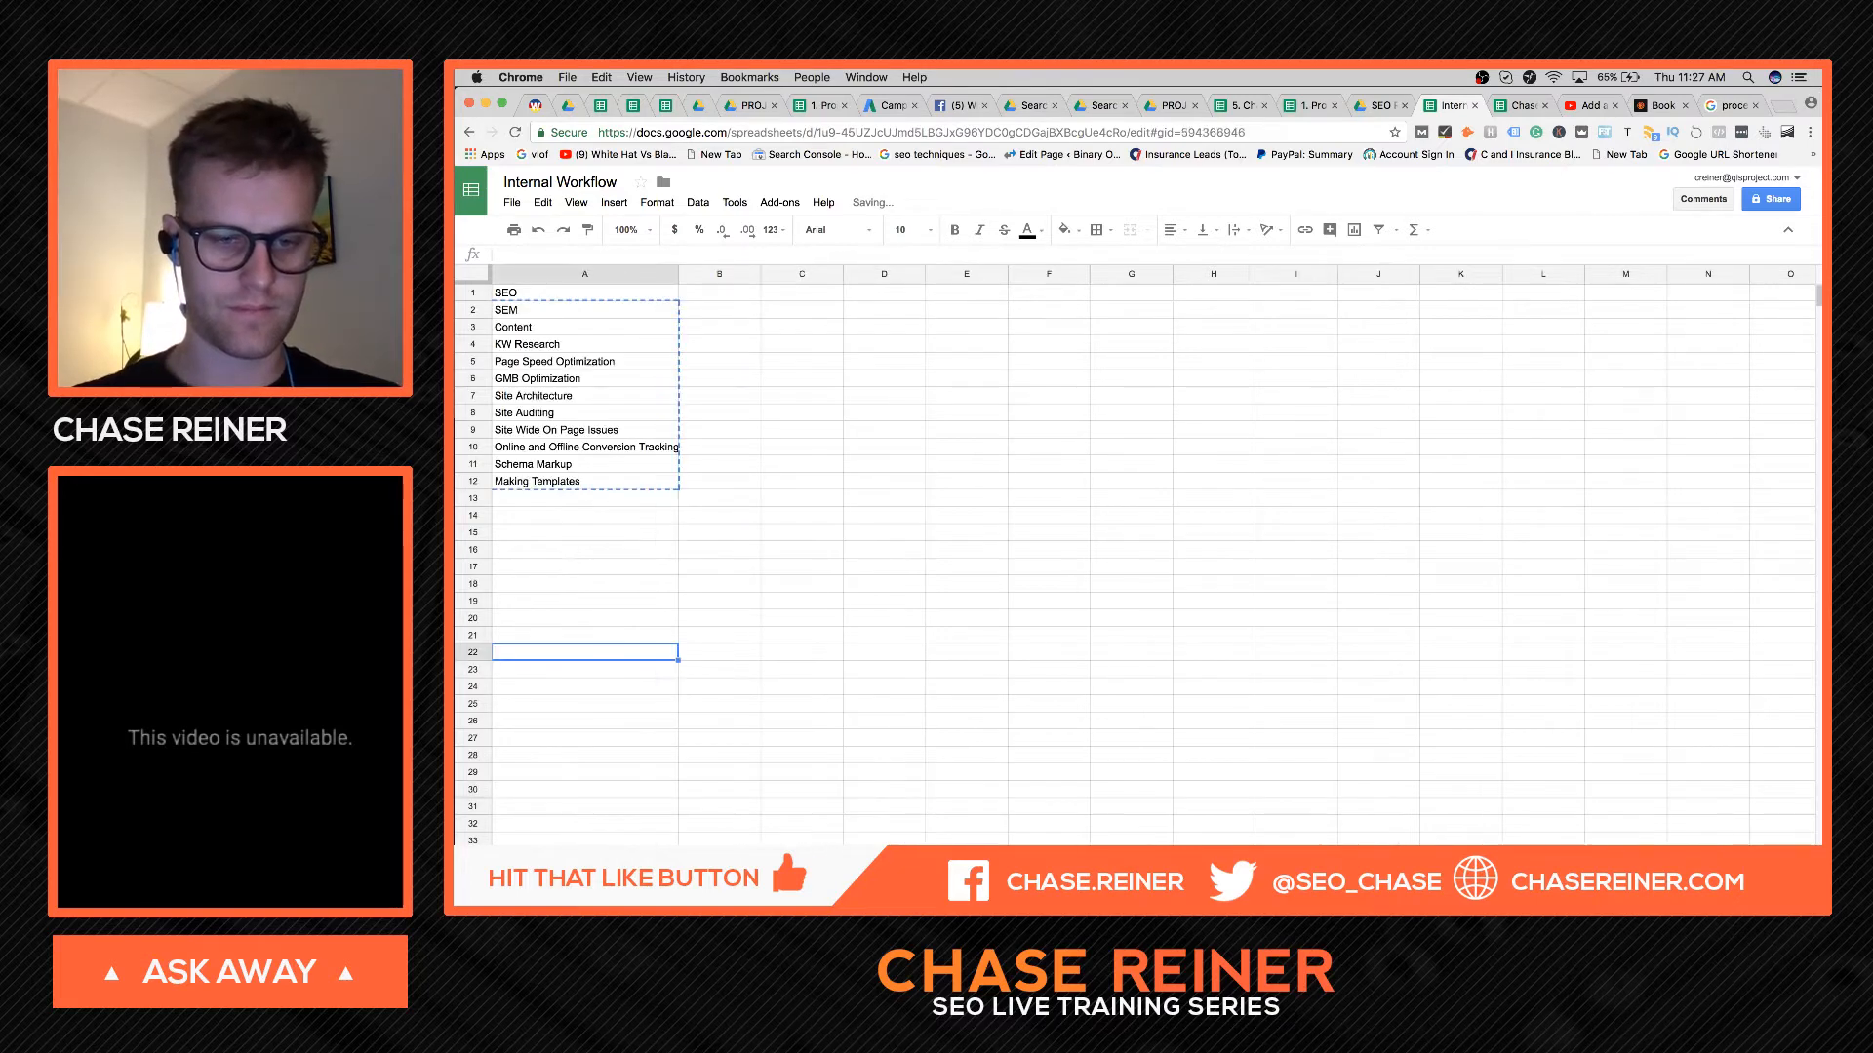
click(841, 896)
right_click(841, 895)
mouse_move(897, 752)
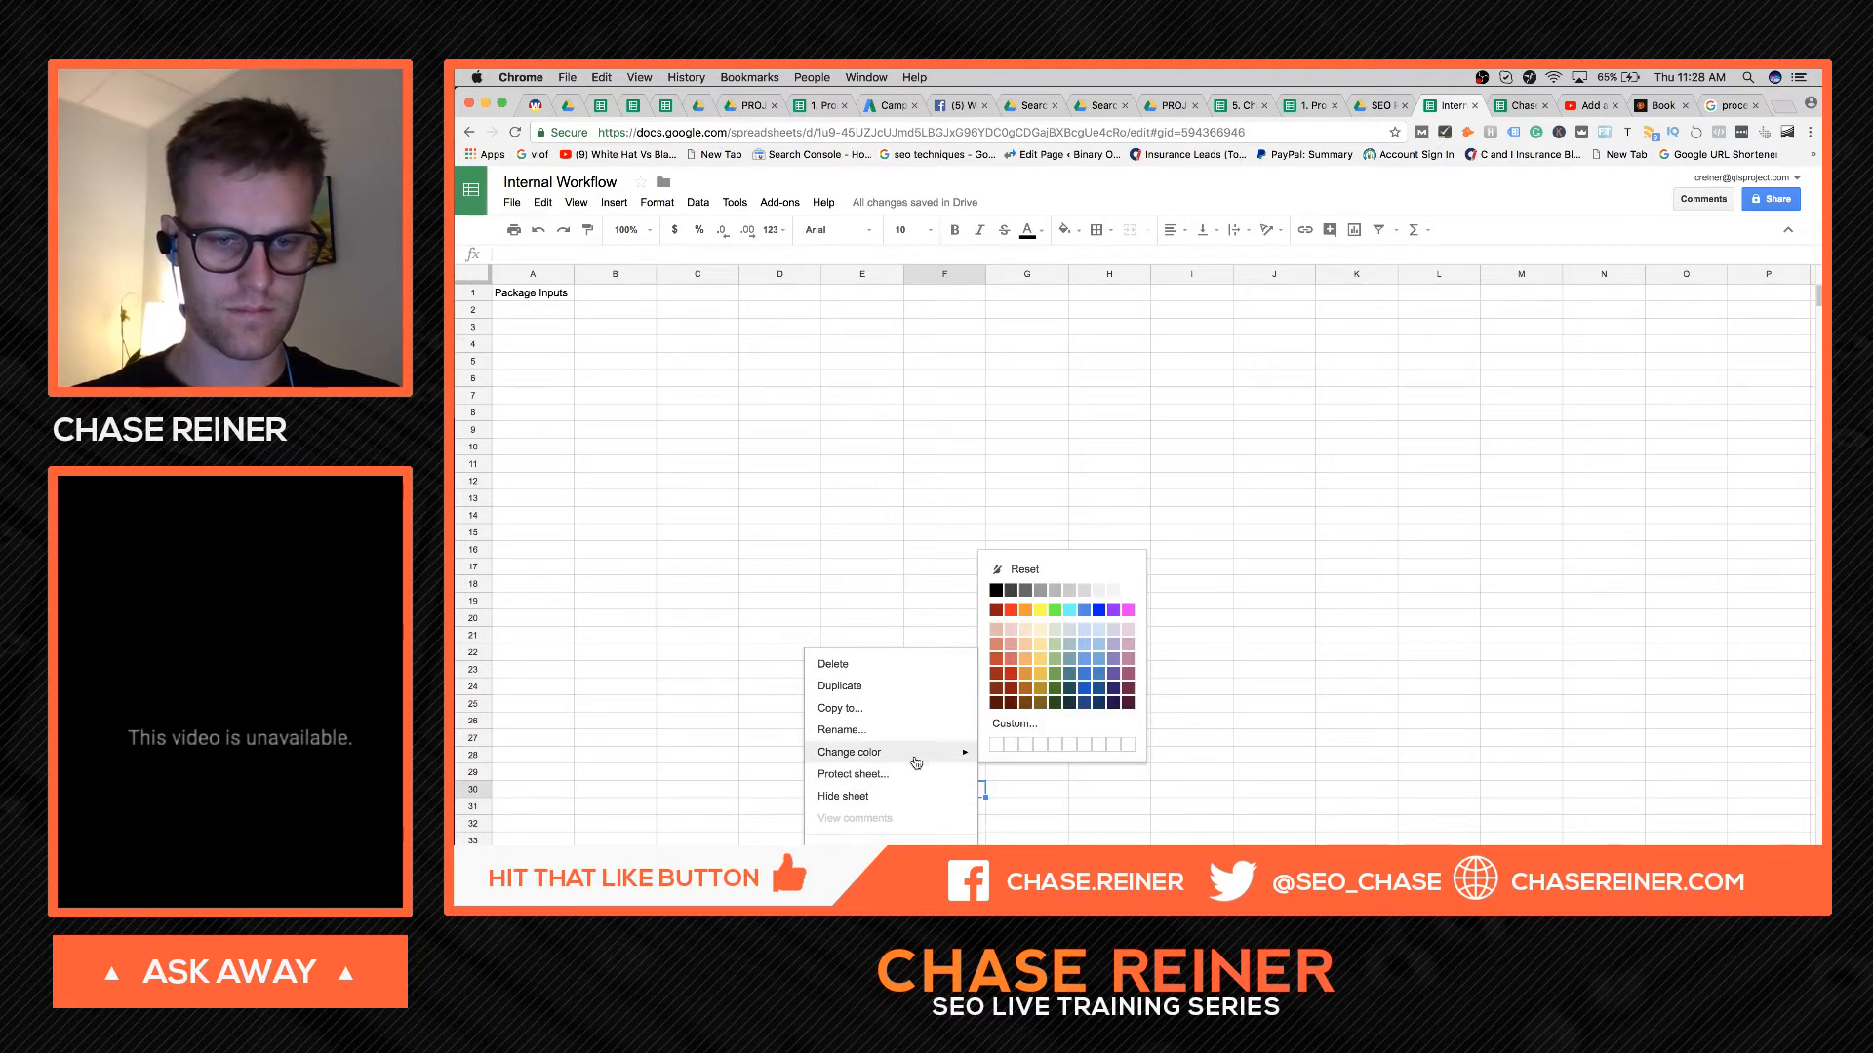
click(1012, 613)
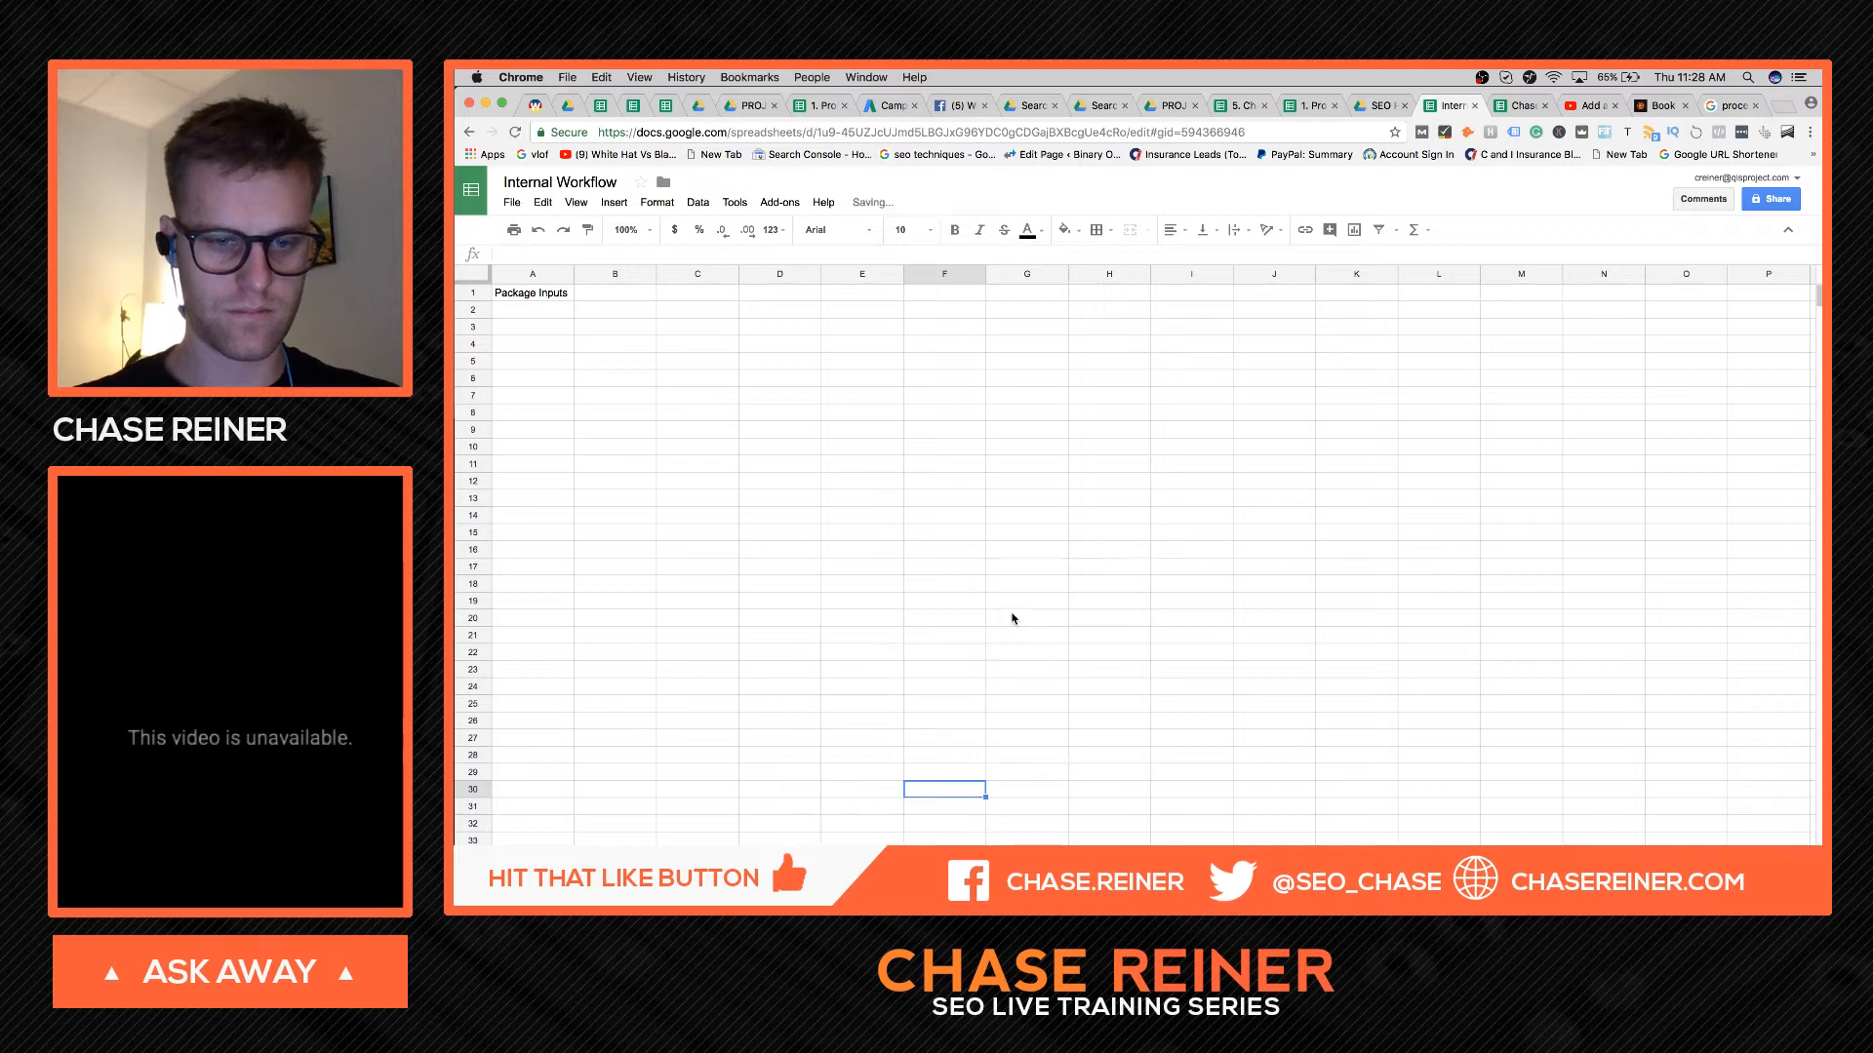
right_click(841, 896)
mouse_move(897, 752)
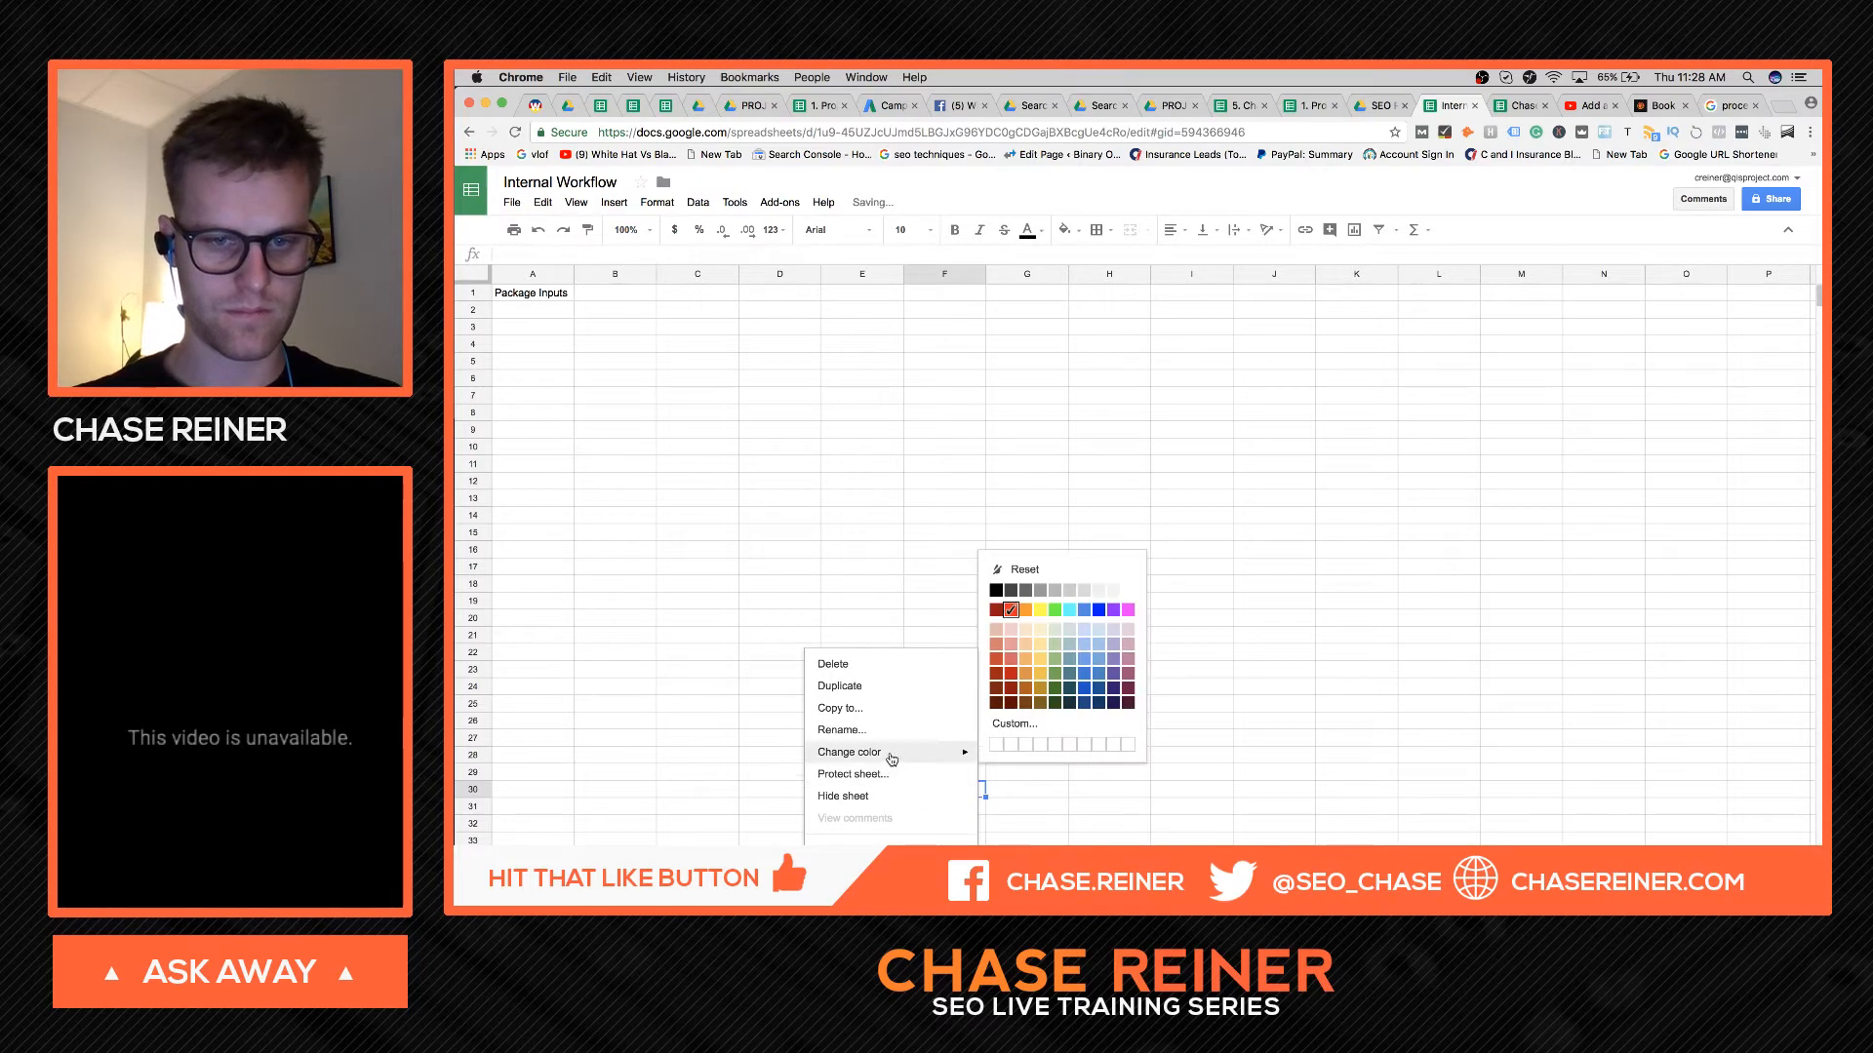
click(1024, 680)
click(960, 706)
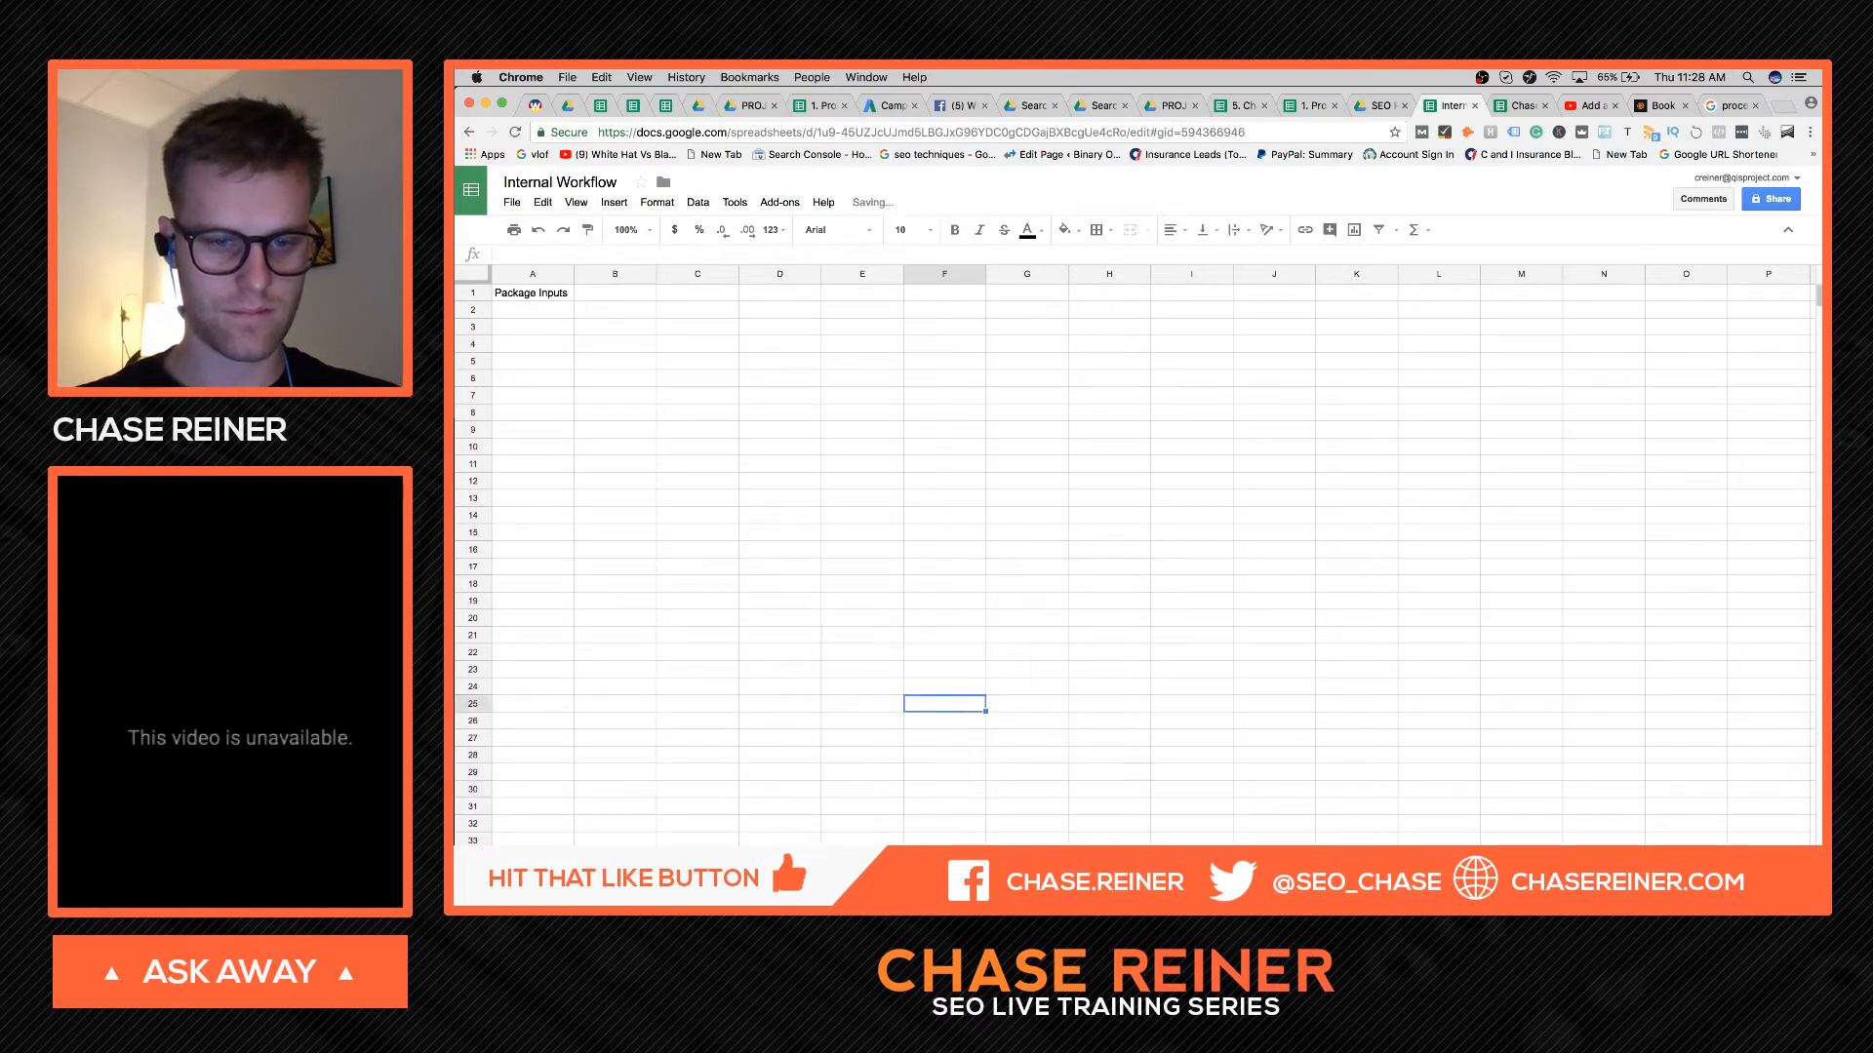
- Change the Status Inputs sheet's tab colour to a darker shade and return to the Package Inputs sheet
right_click(944, 896)
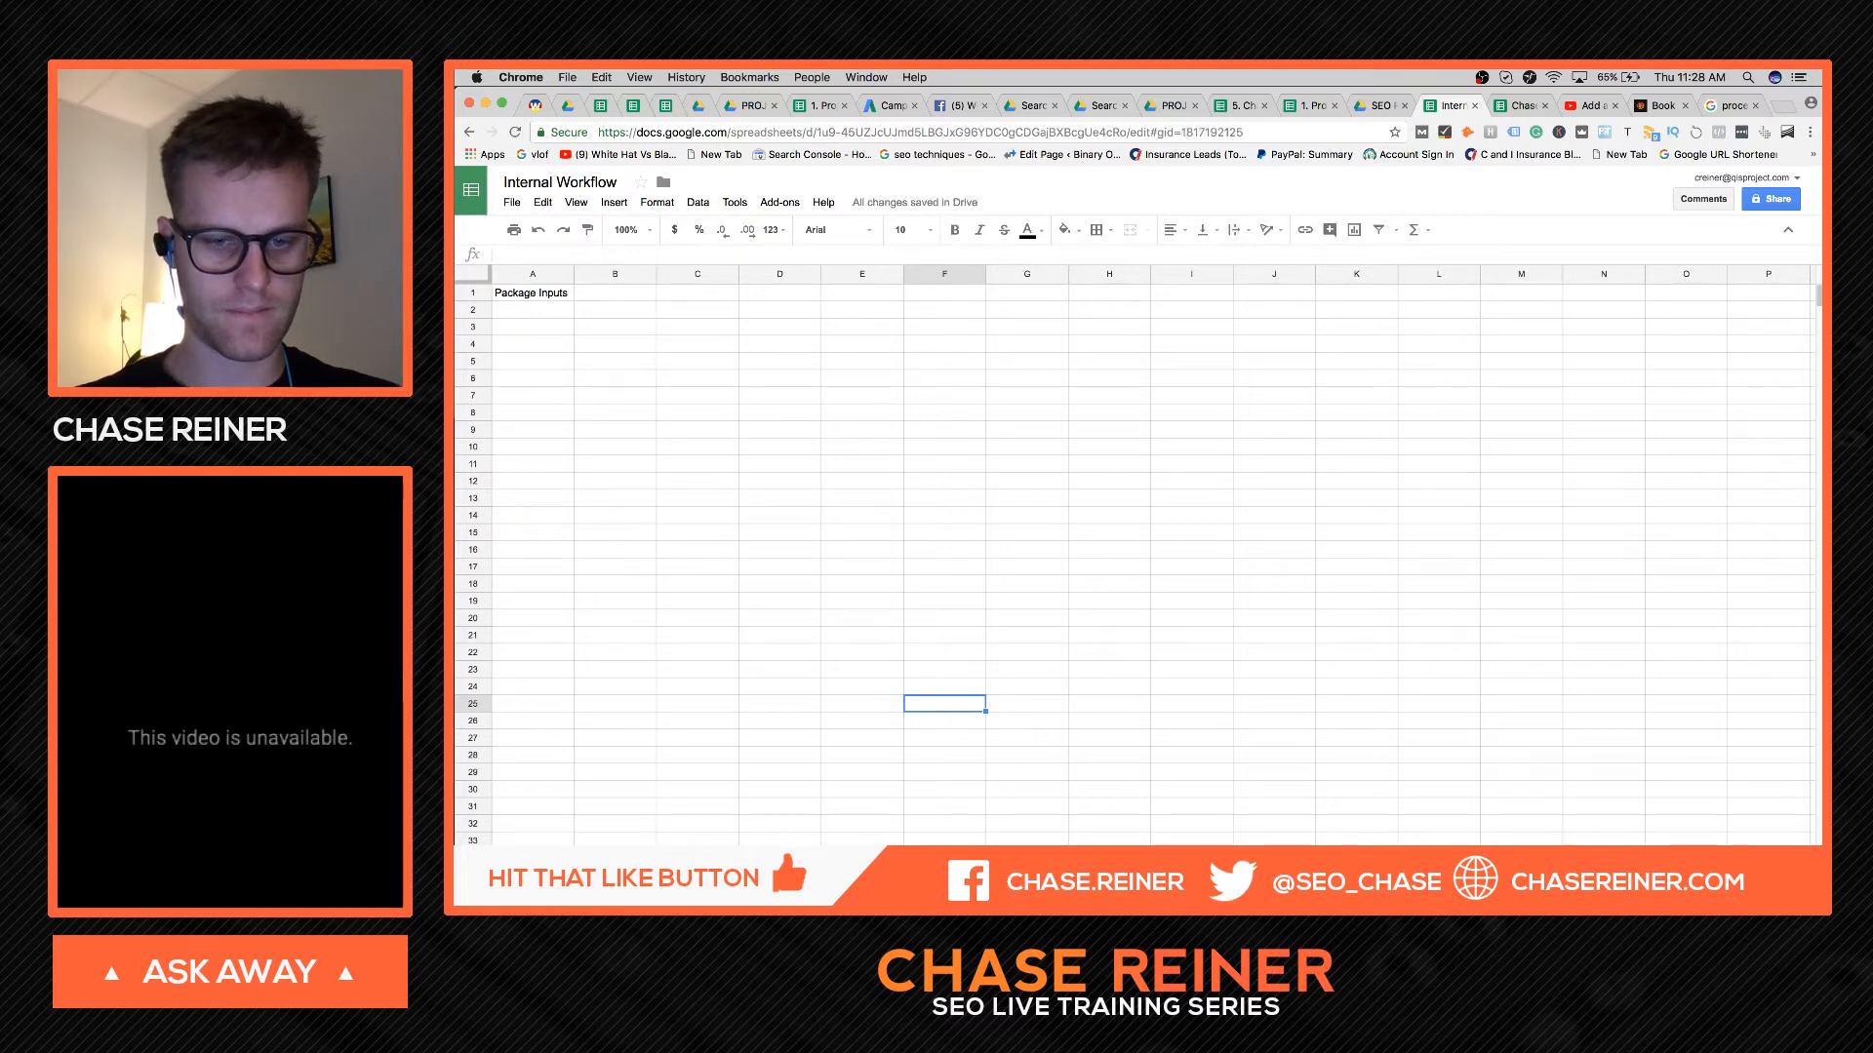
mouse_move(992, 766)
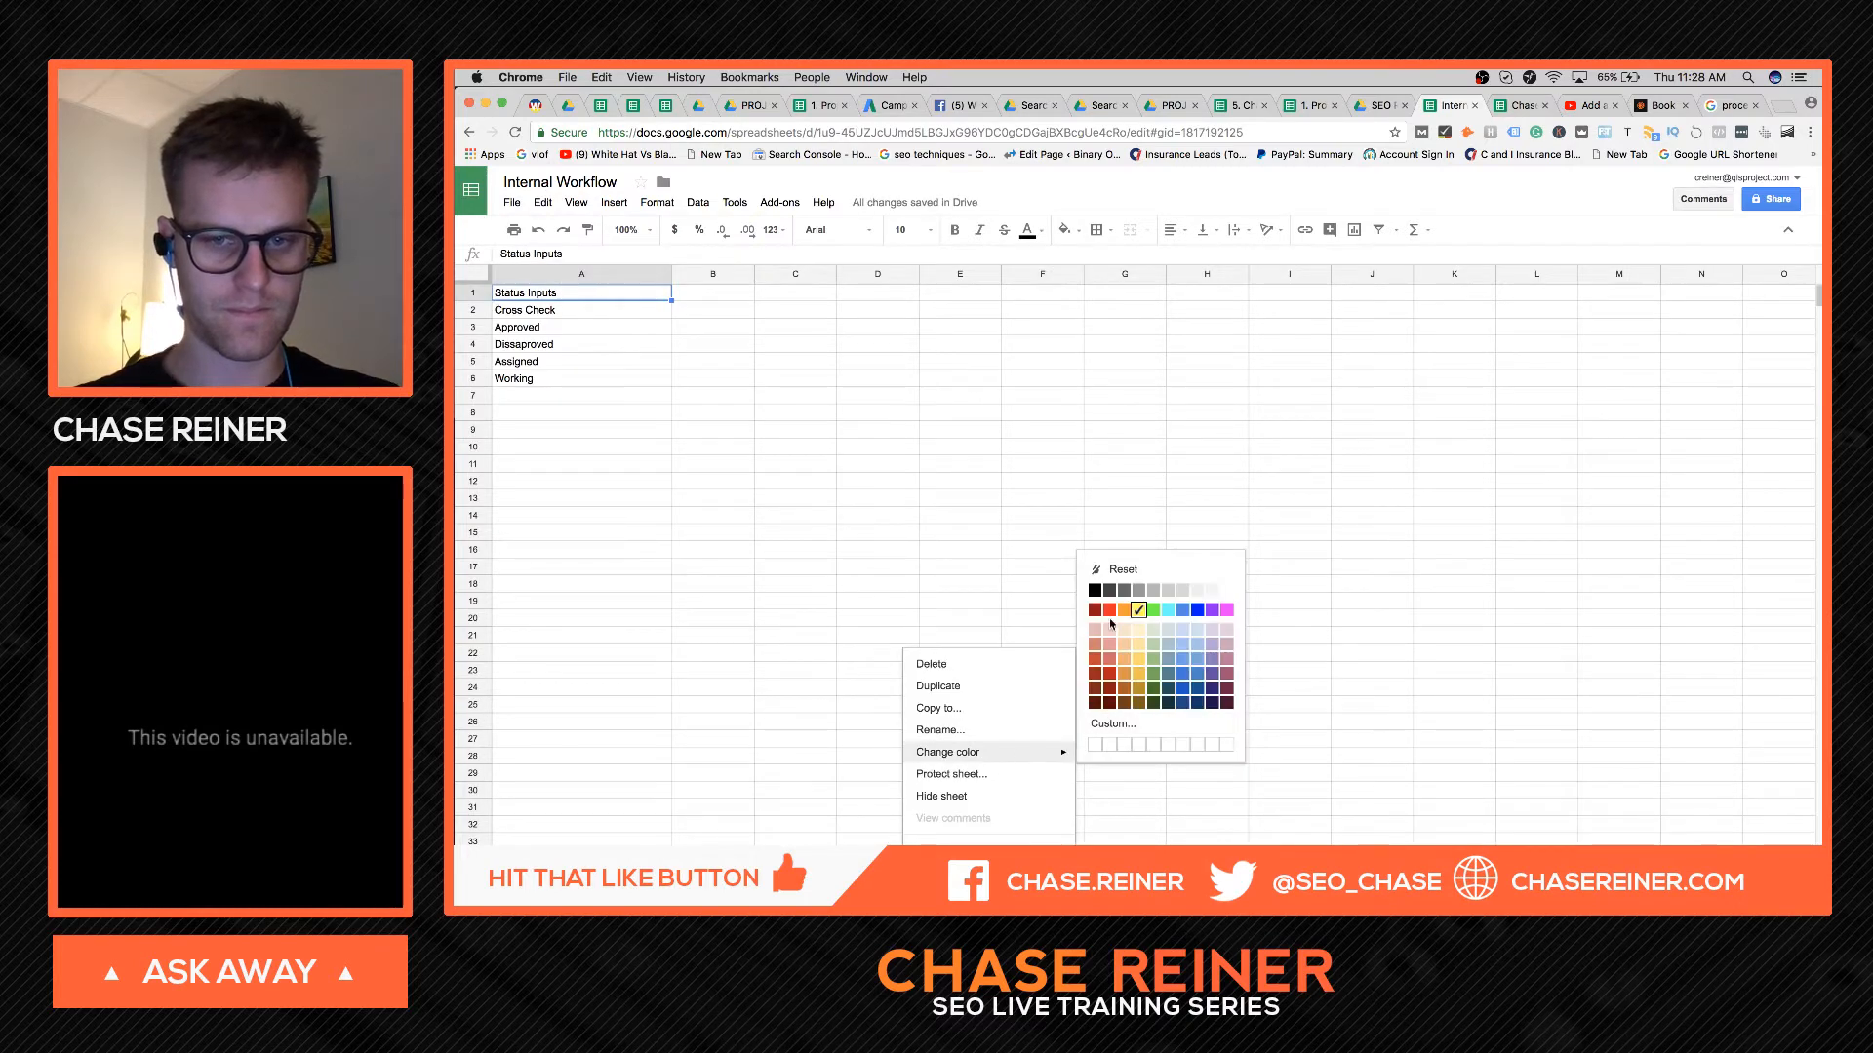
click(1116, 676)
click(878, 704)
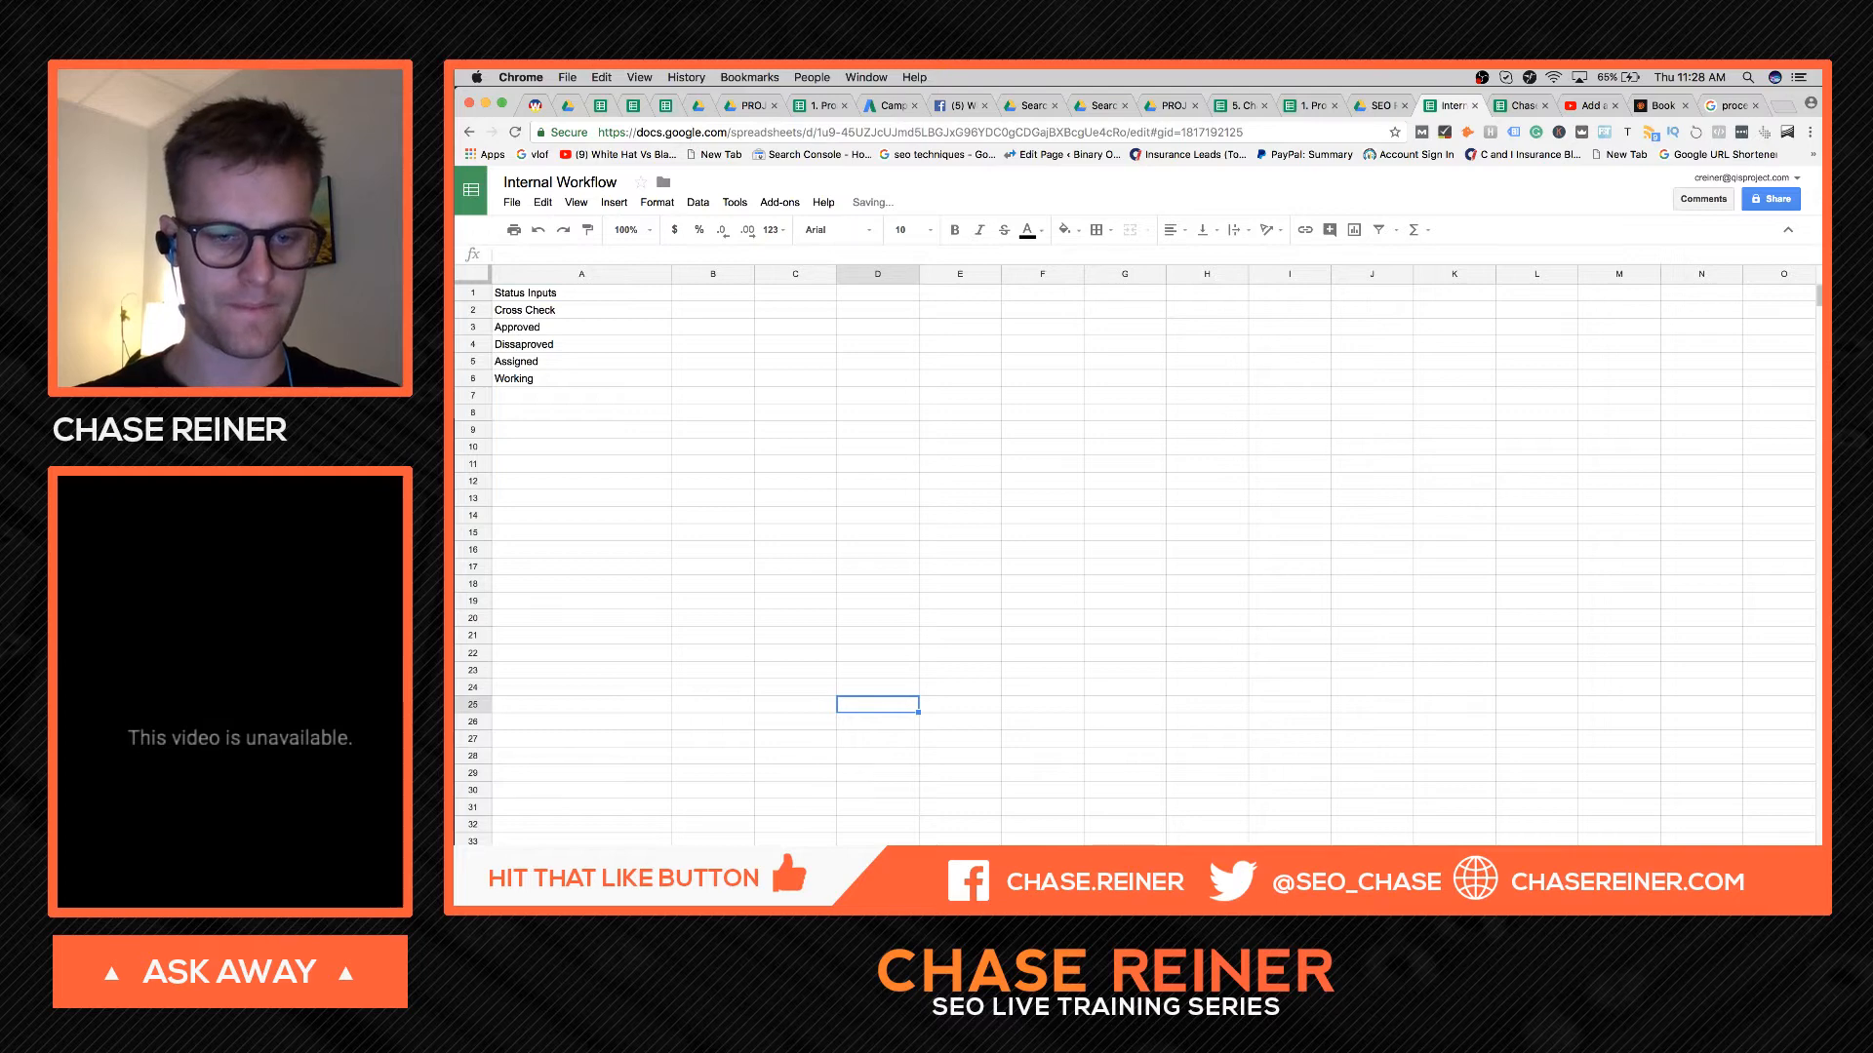
click(820, 895)
- Try to paste the copied tasks as text inside cell A2 of the Package Inputs sheet, and undo it
click(546, 310)
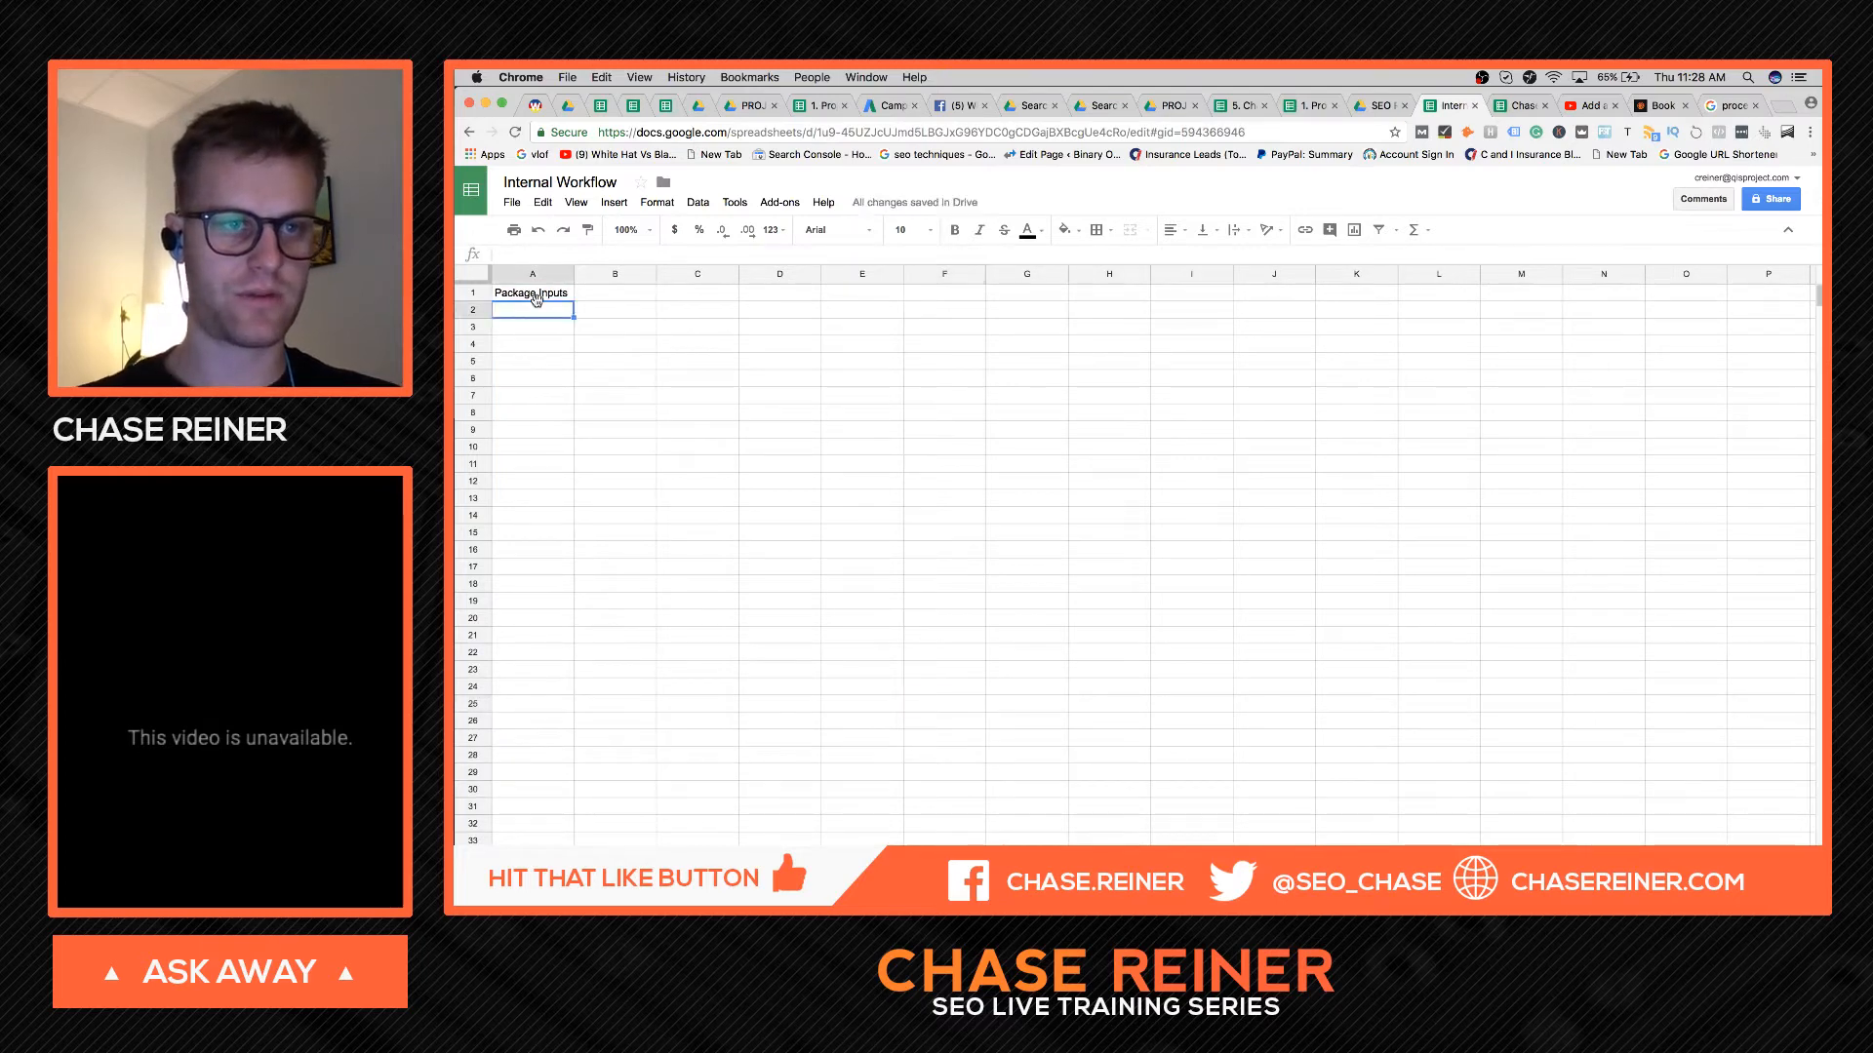
double_click(564, 312)
key(super+v)
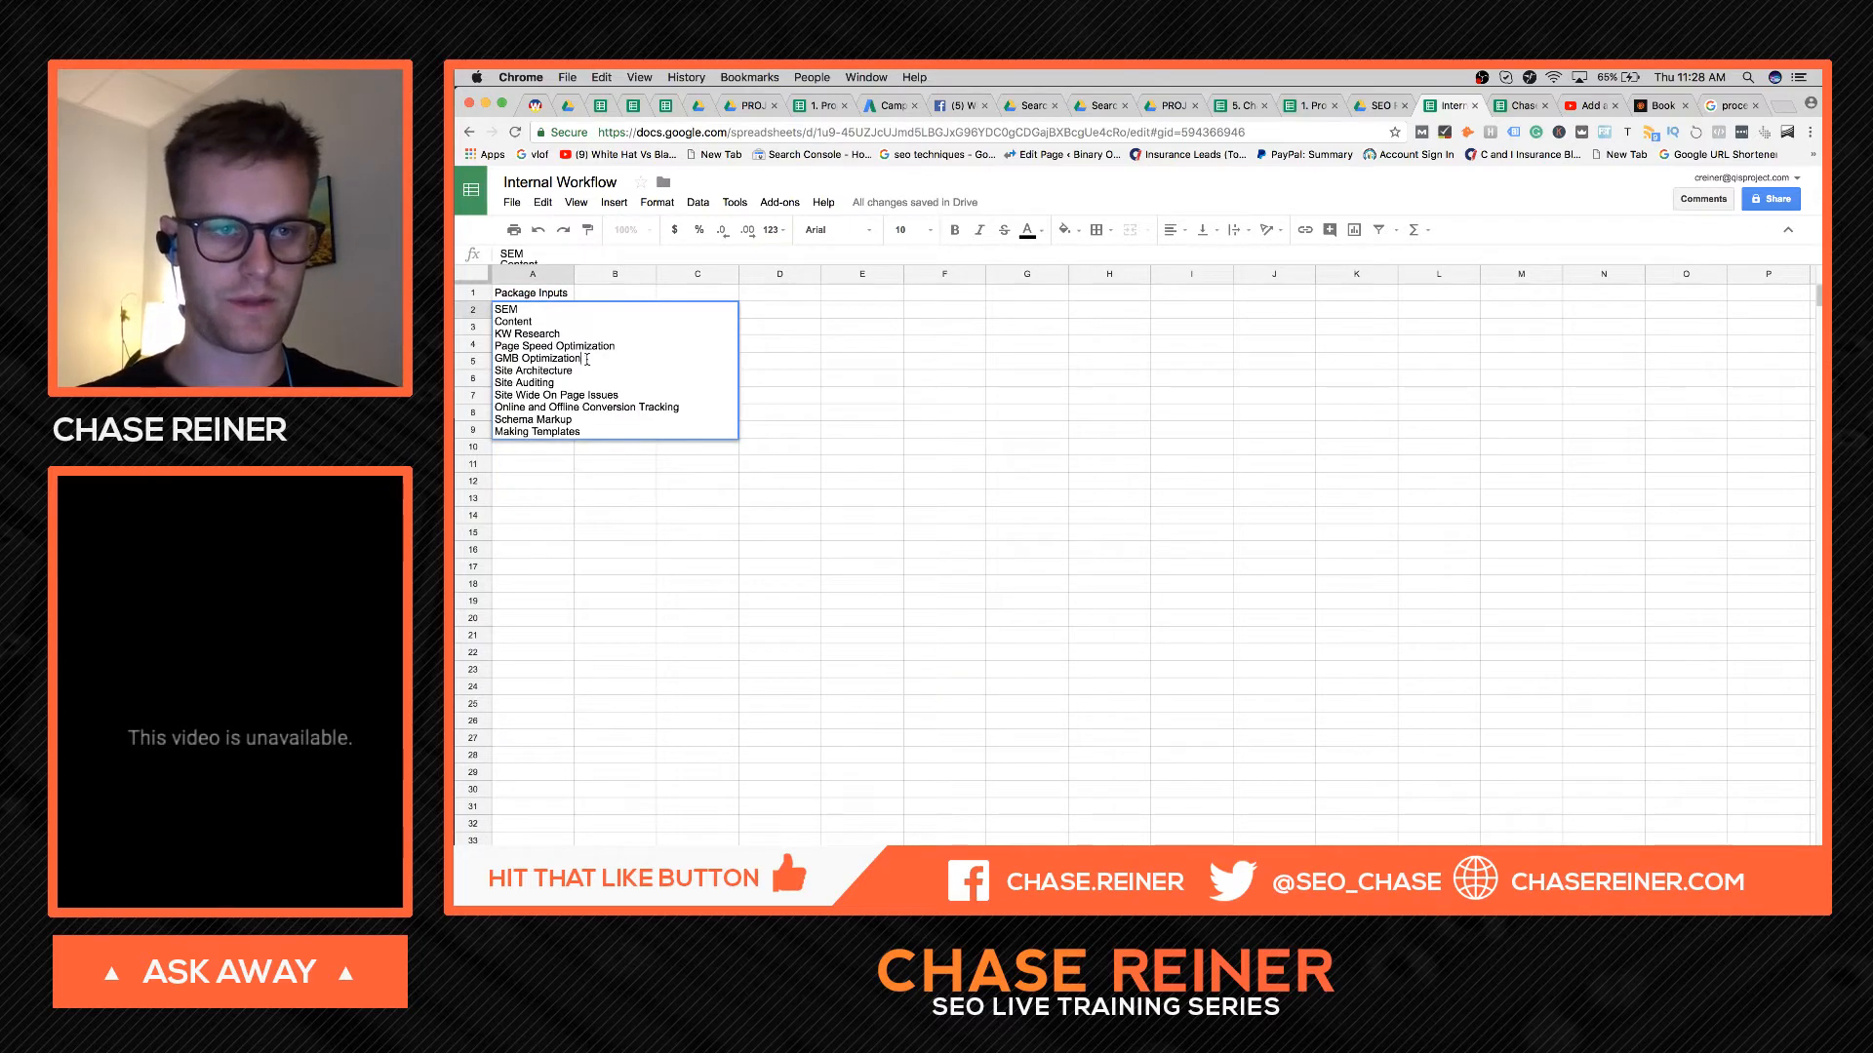
click(776, 342)
click(639, 509)
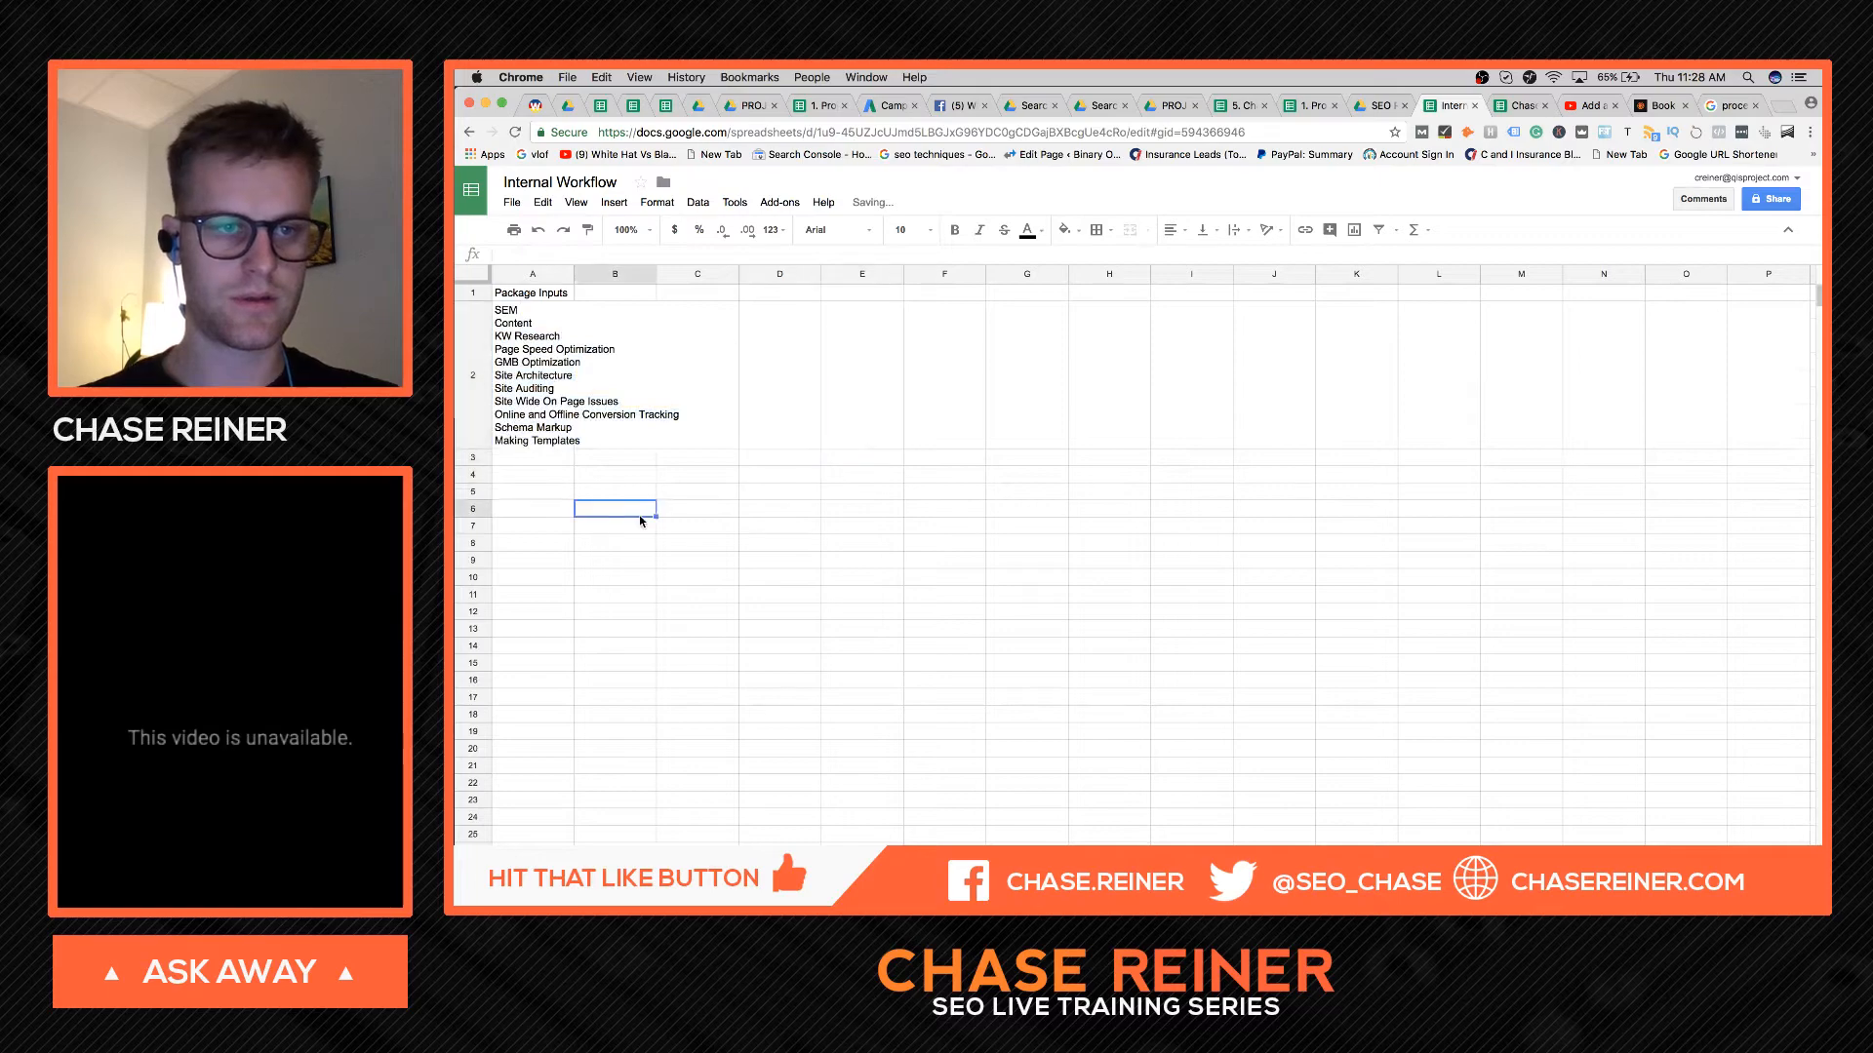
key(super+z)
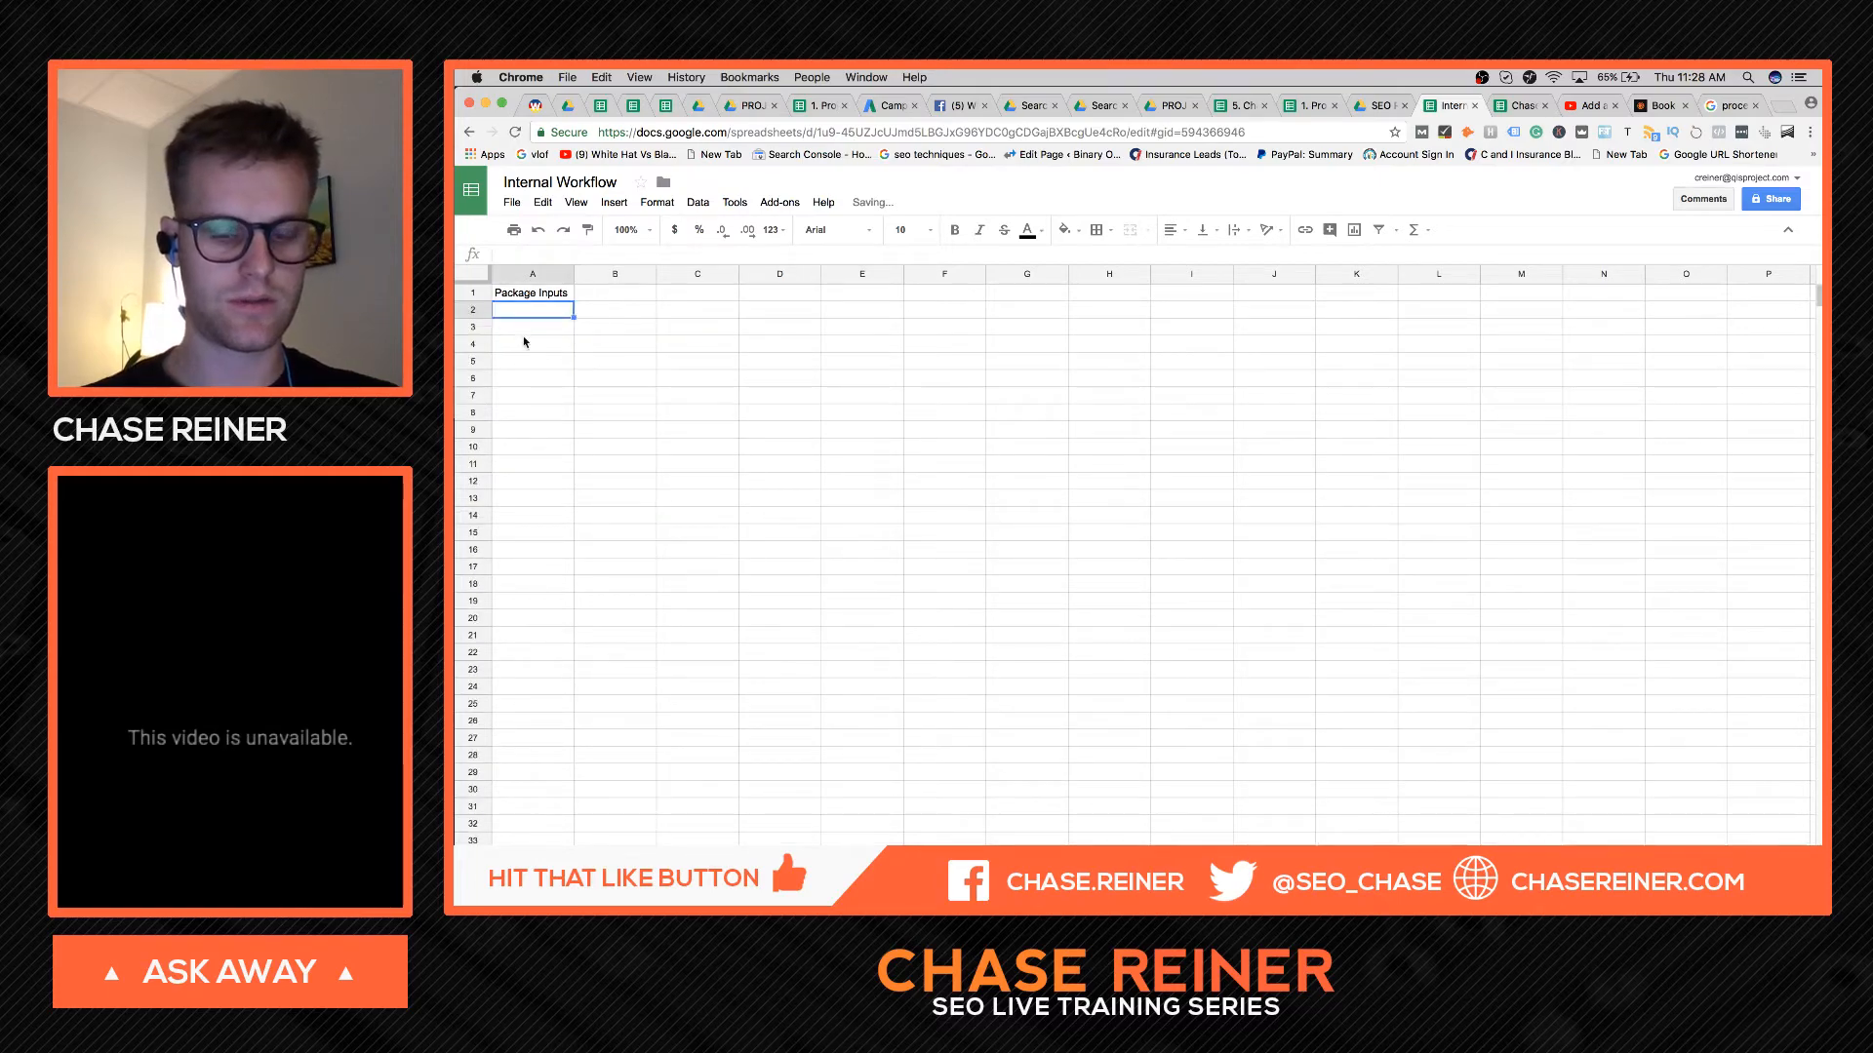
- Try pasting the copied tasks across the entire row 2, and undo each paste
click(474, 310)
key(super+v)
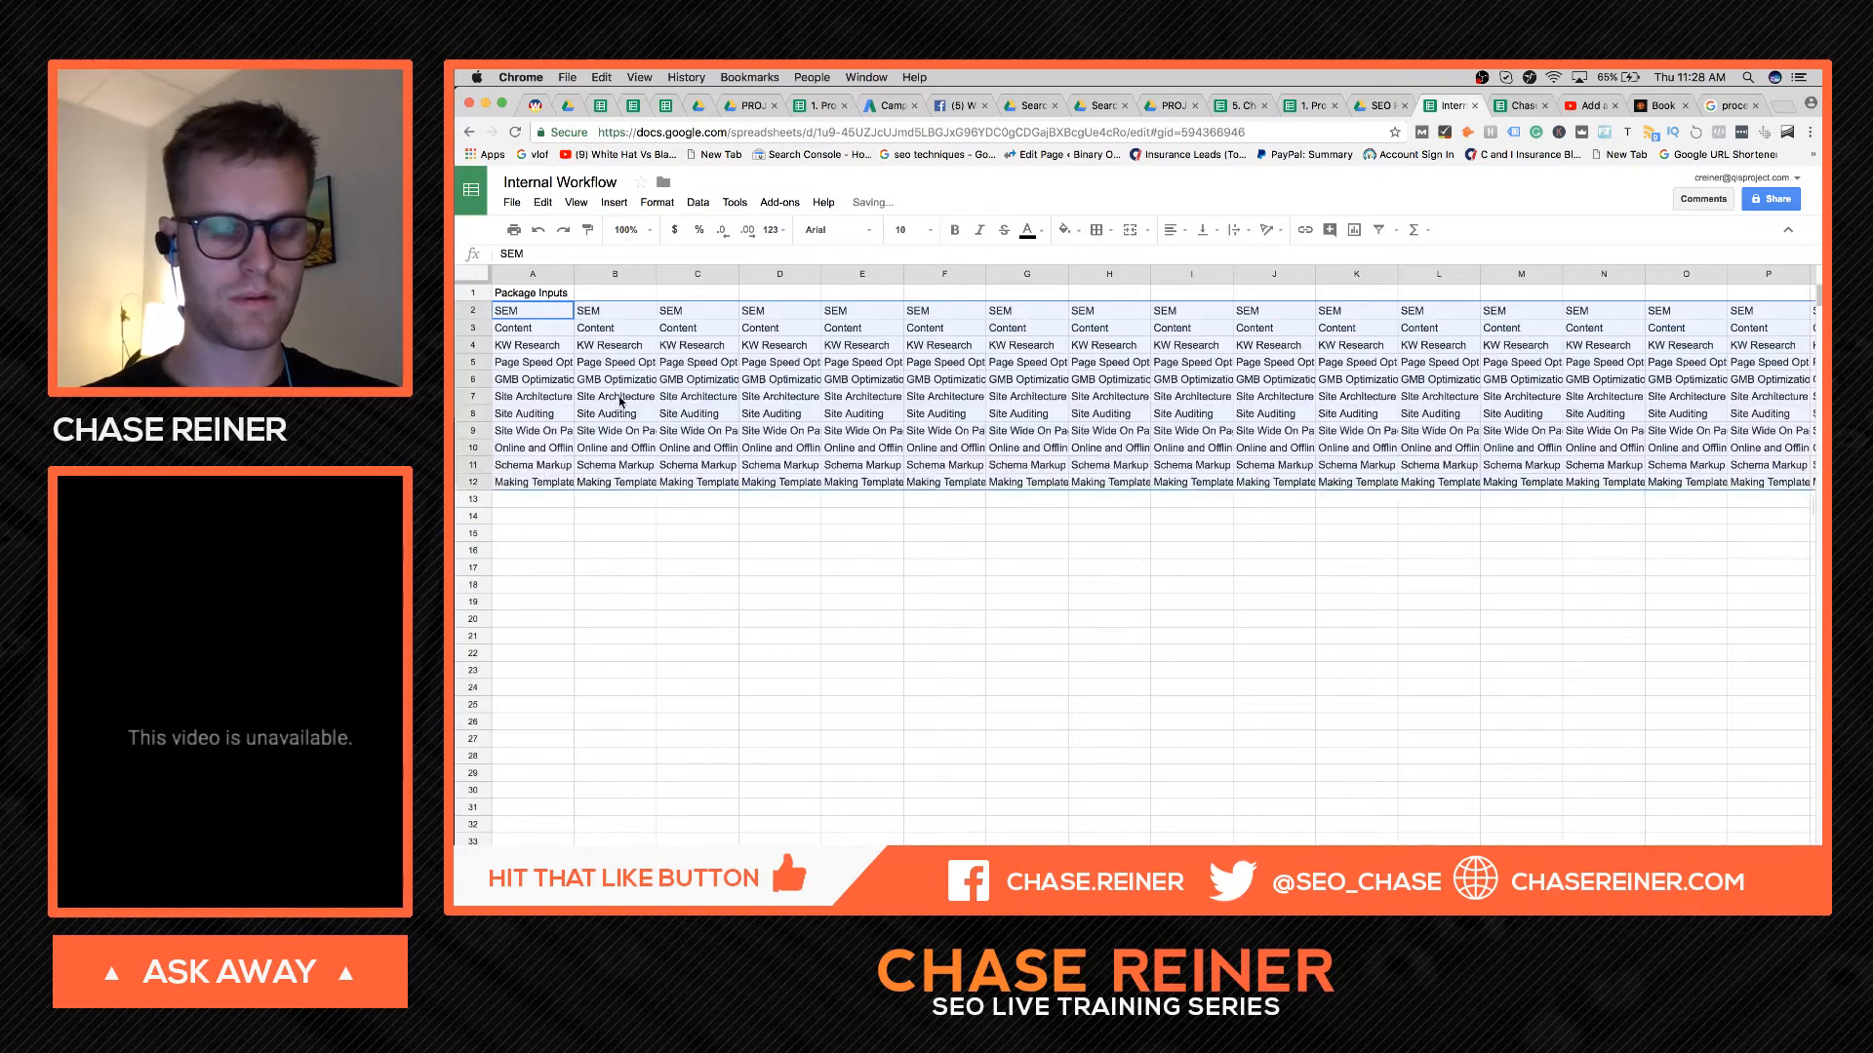
key(super+z)
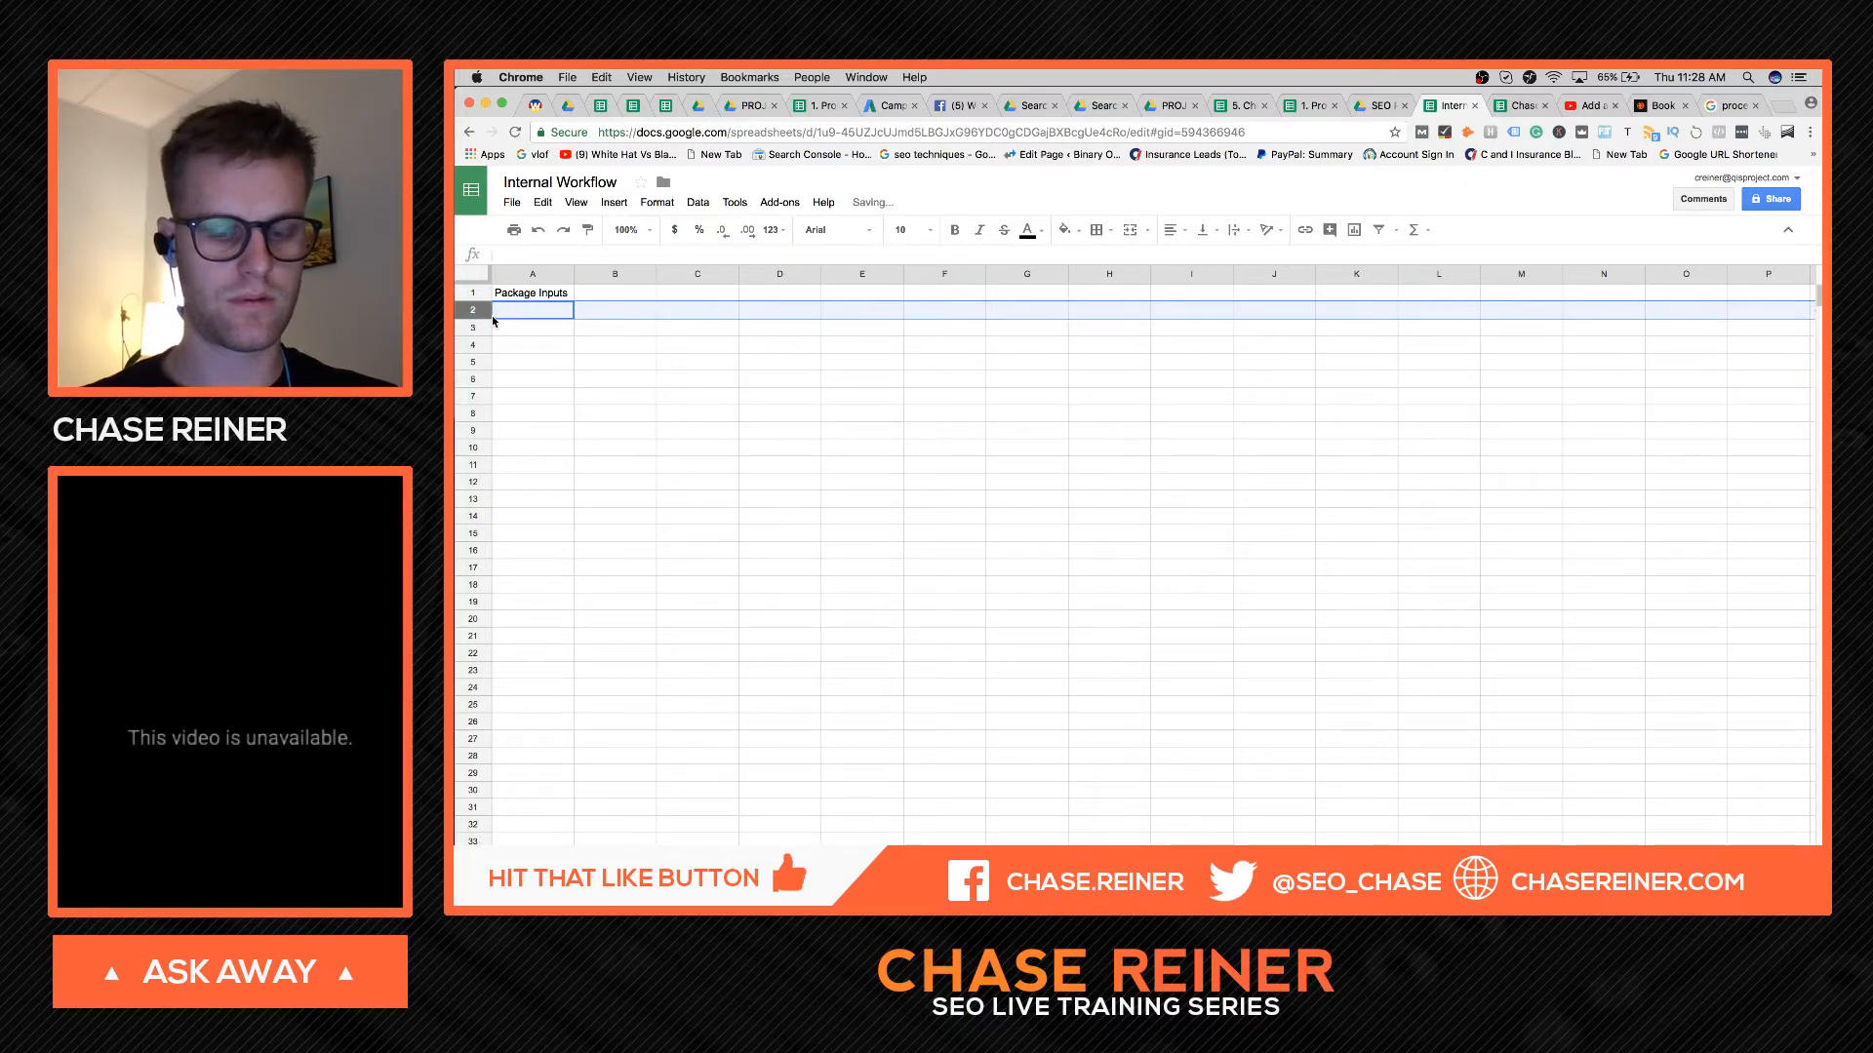
key(super+v)
key(super+z)
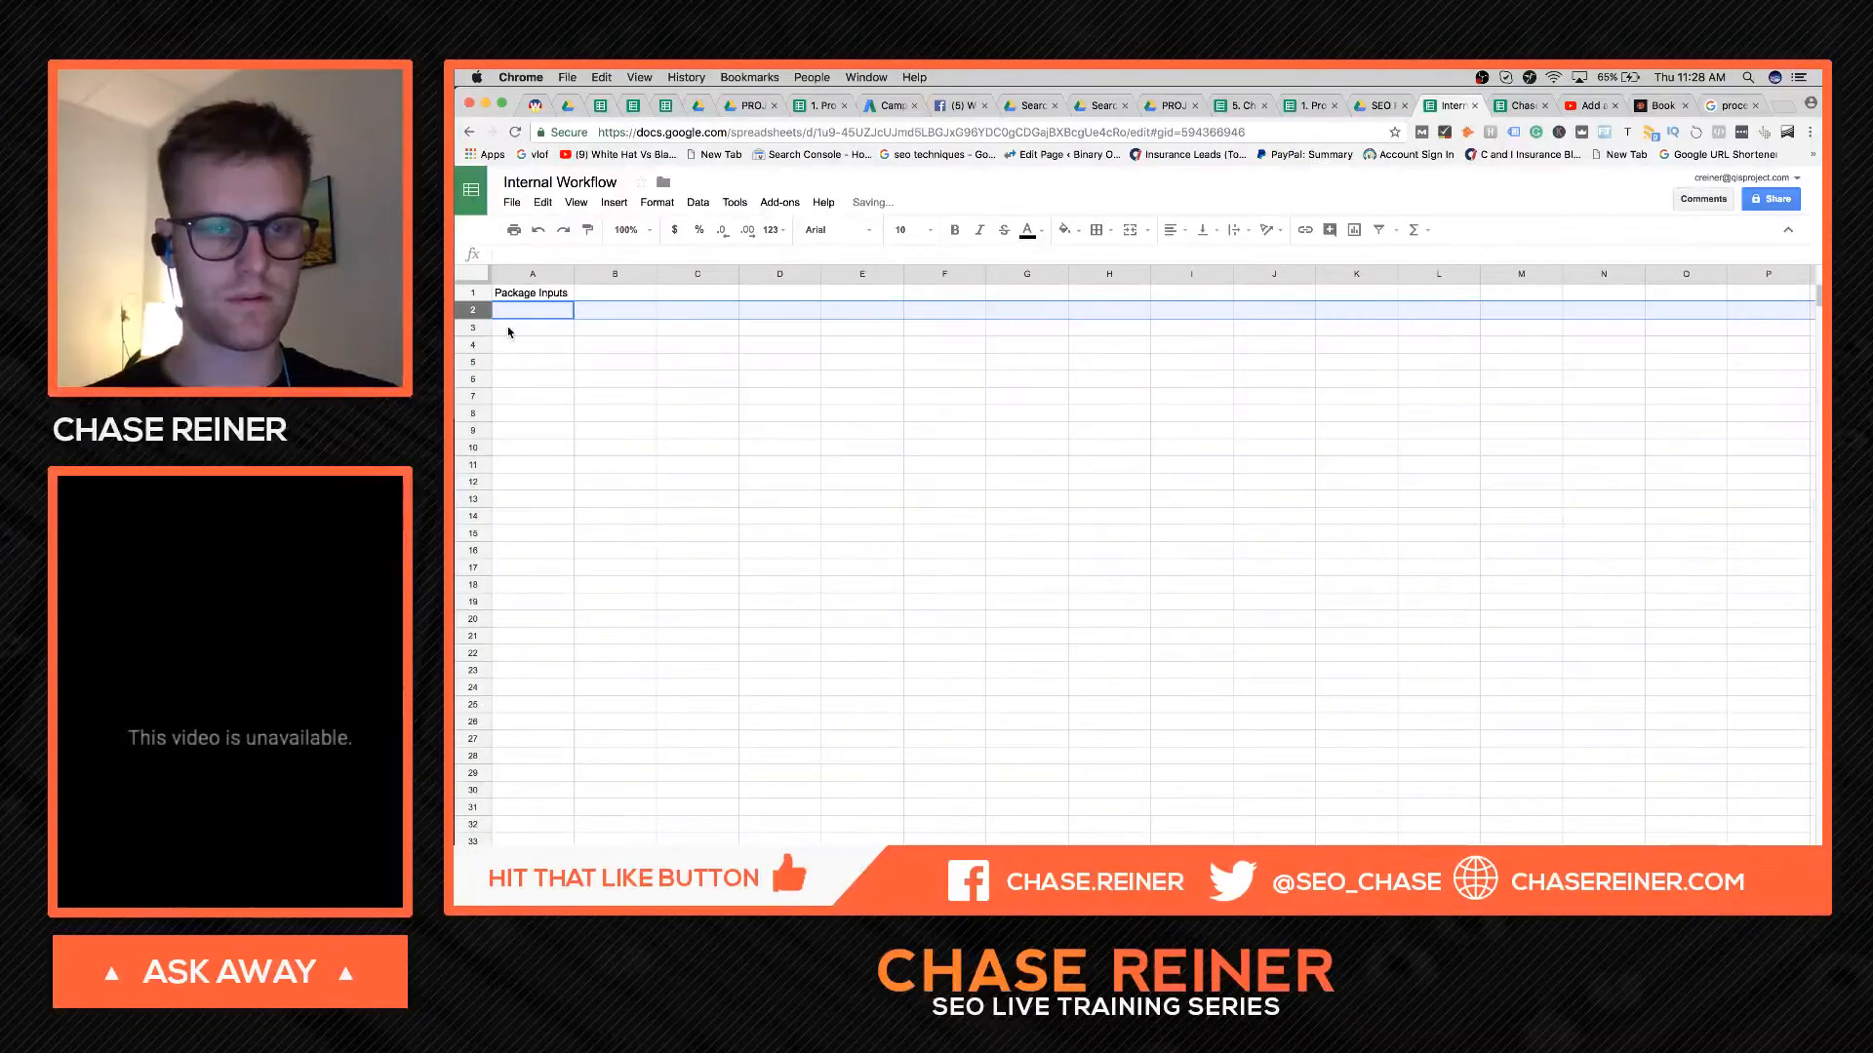
- Try pasting the copied tasks over the whole of column A, and undo it
click(536, 275)
key(super+v)
click(547, 295)
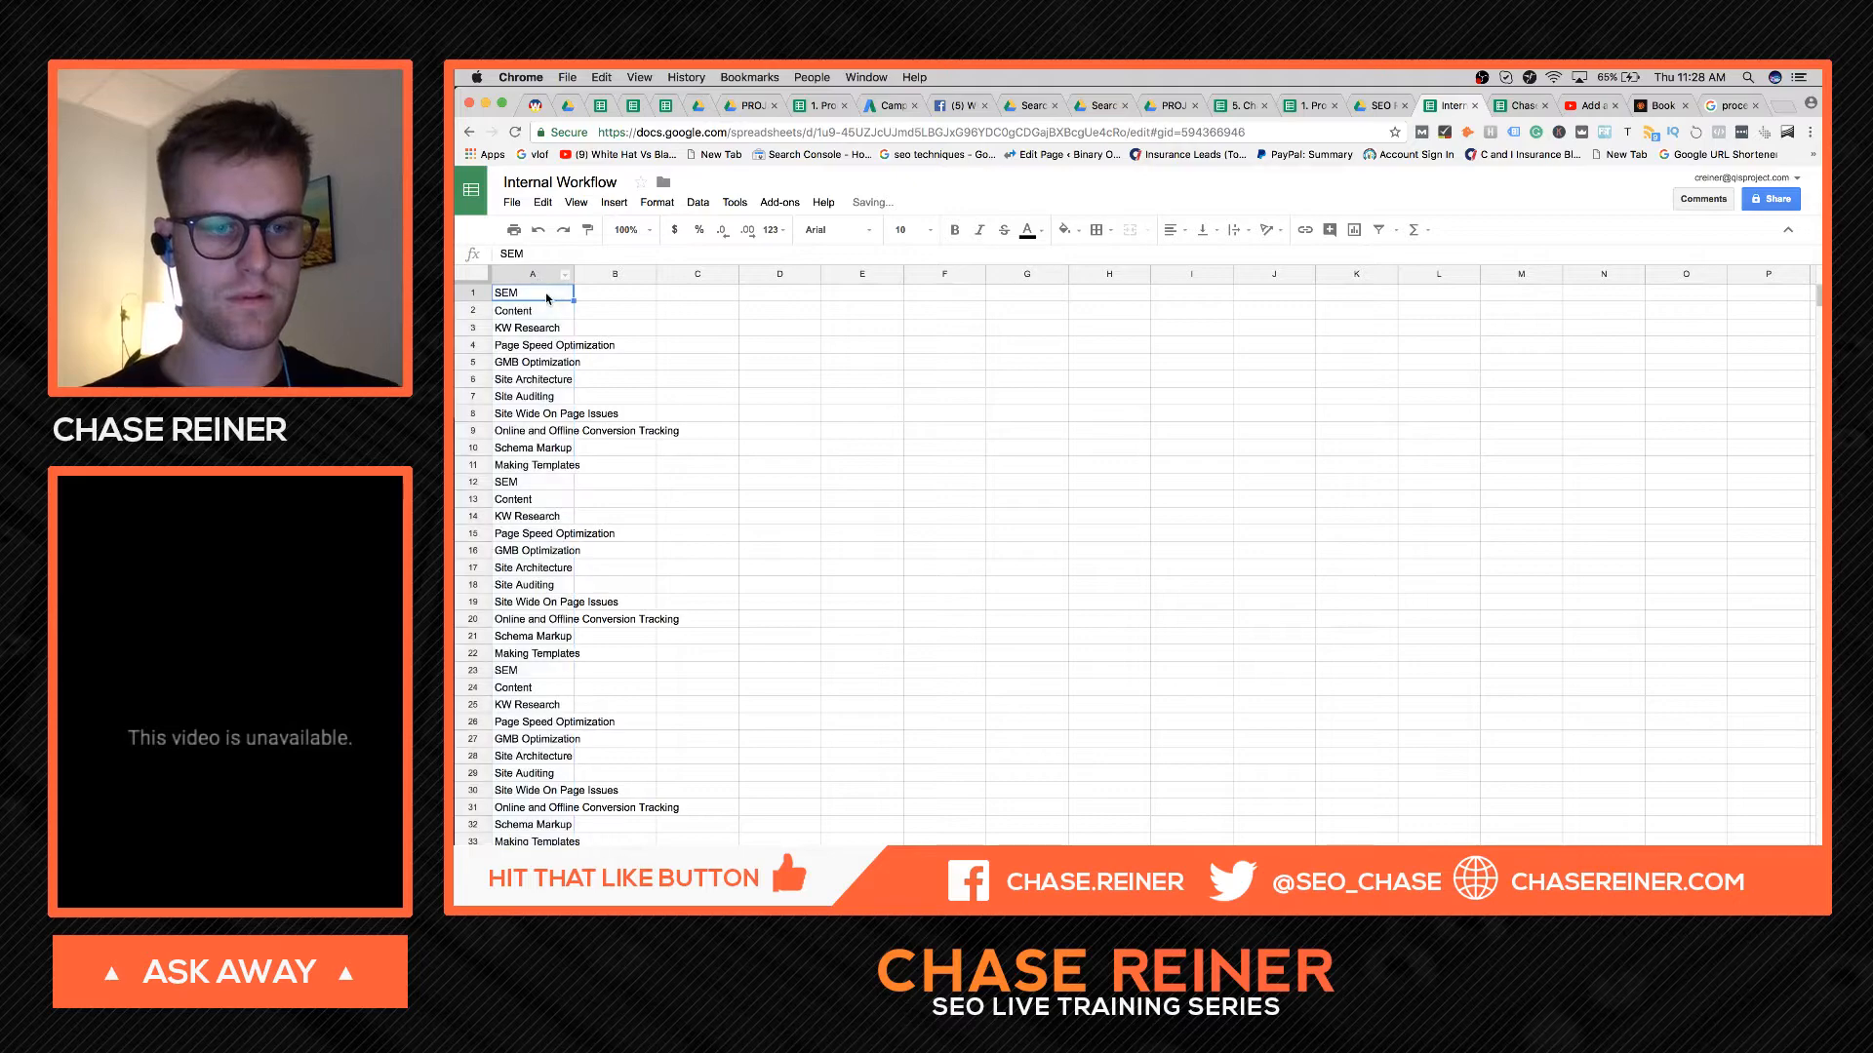
key(super+z)
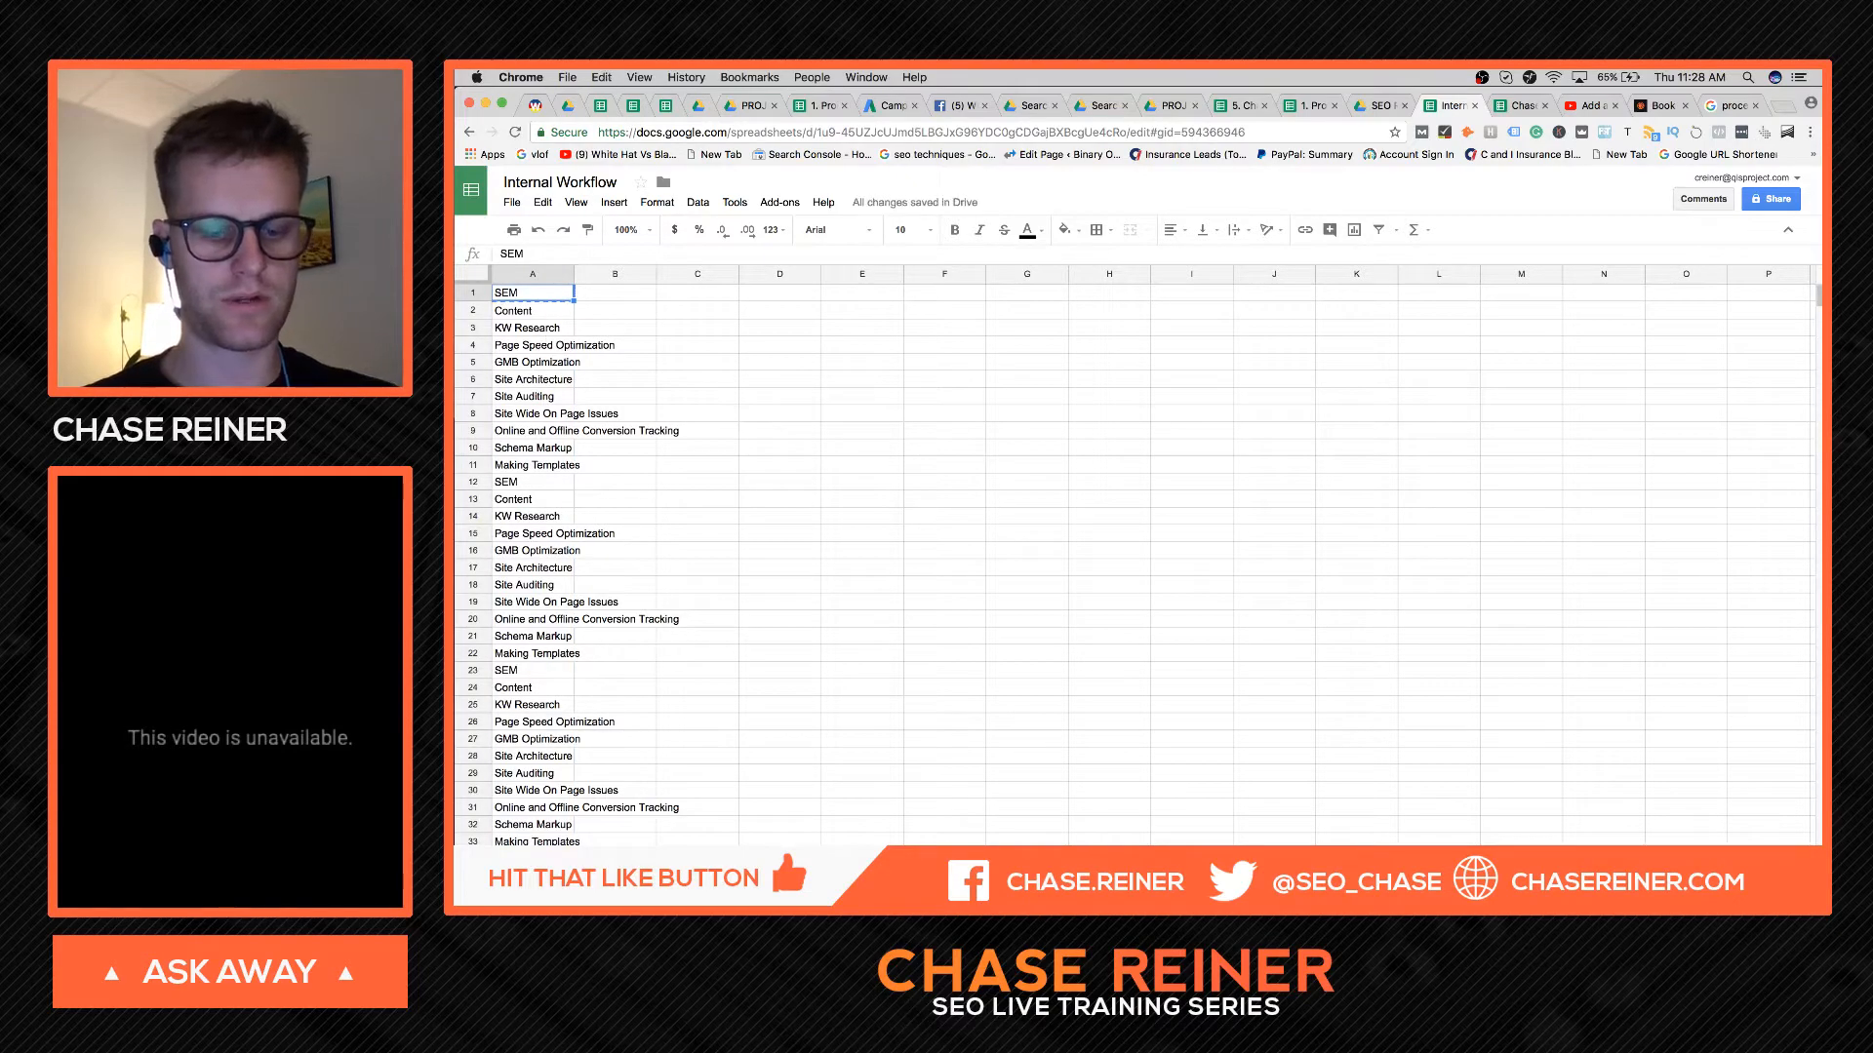
click(785, 810)
- Copy the full task list from SEO to Making Templates in A1:A12 and return to the Package Inputs sheet
click(703, 897)
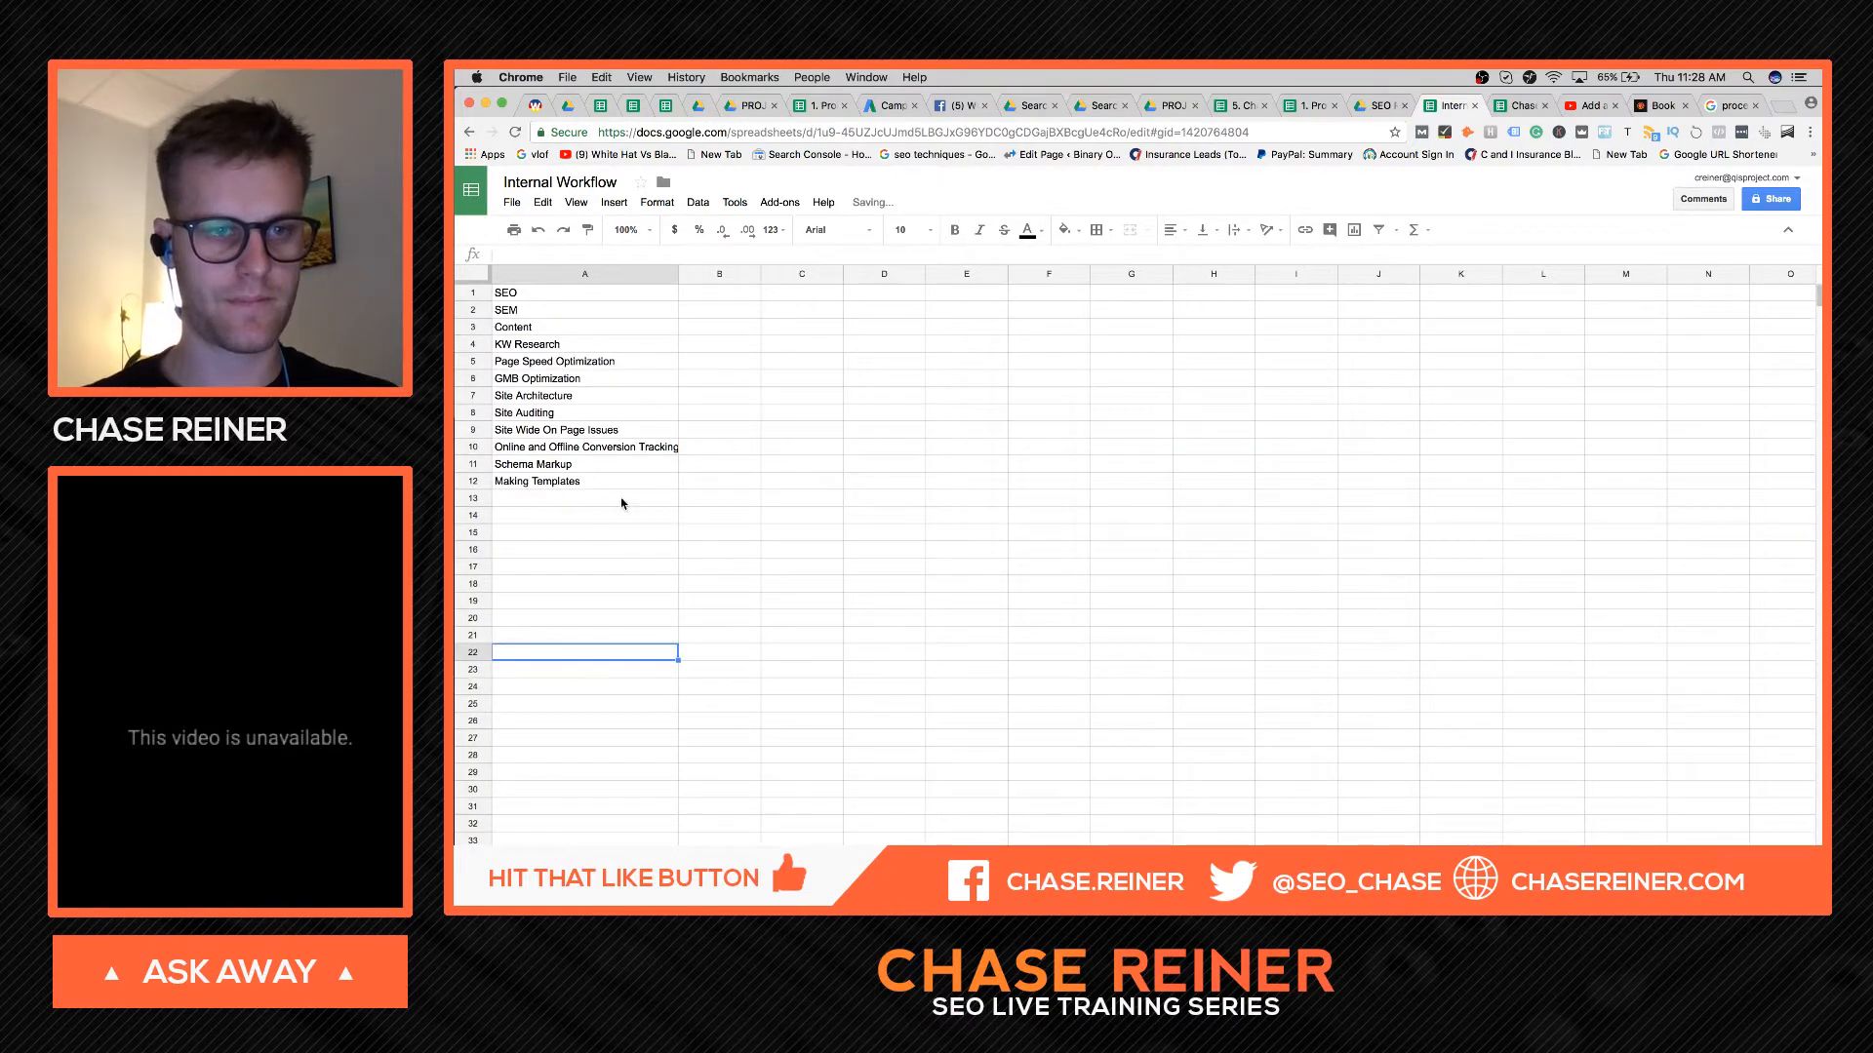
drag(617, 488, 592, 447)
click(588, 436)
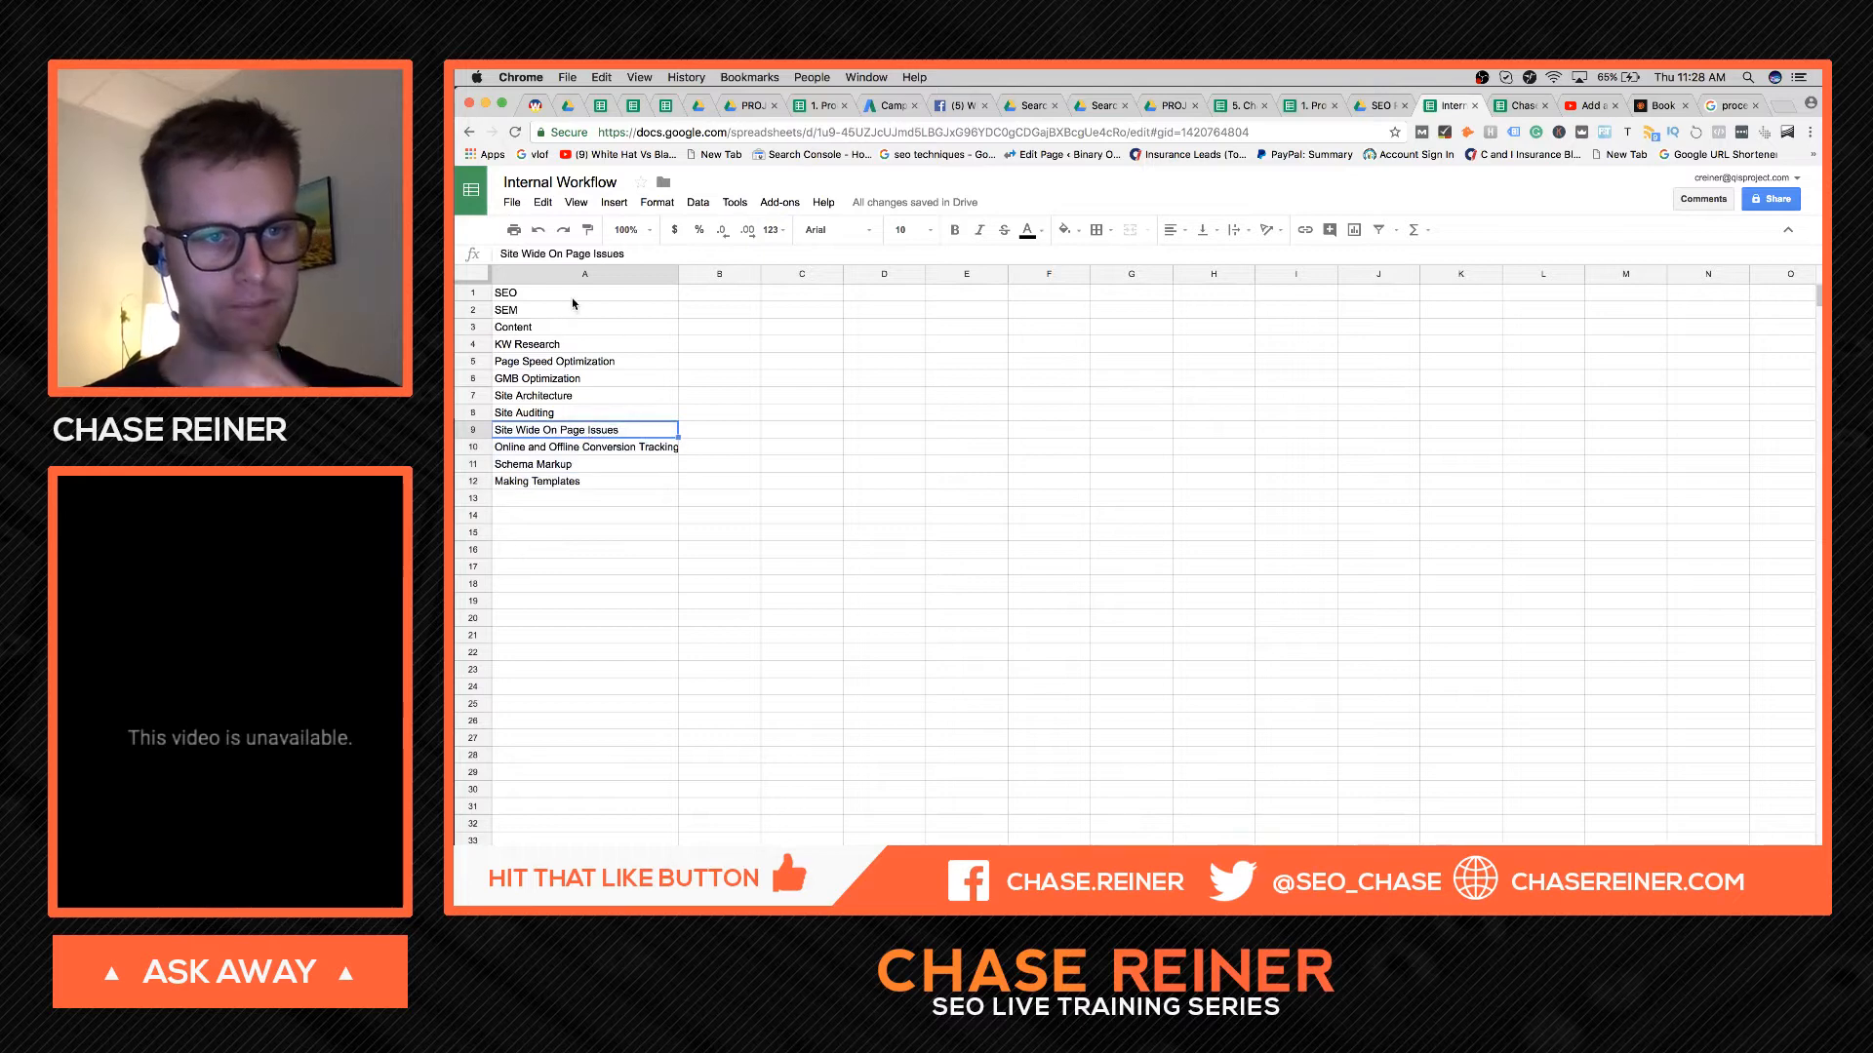
drag(572, 297, 583, 478)
key(super+c)
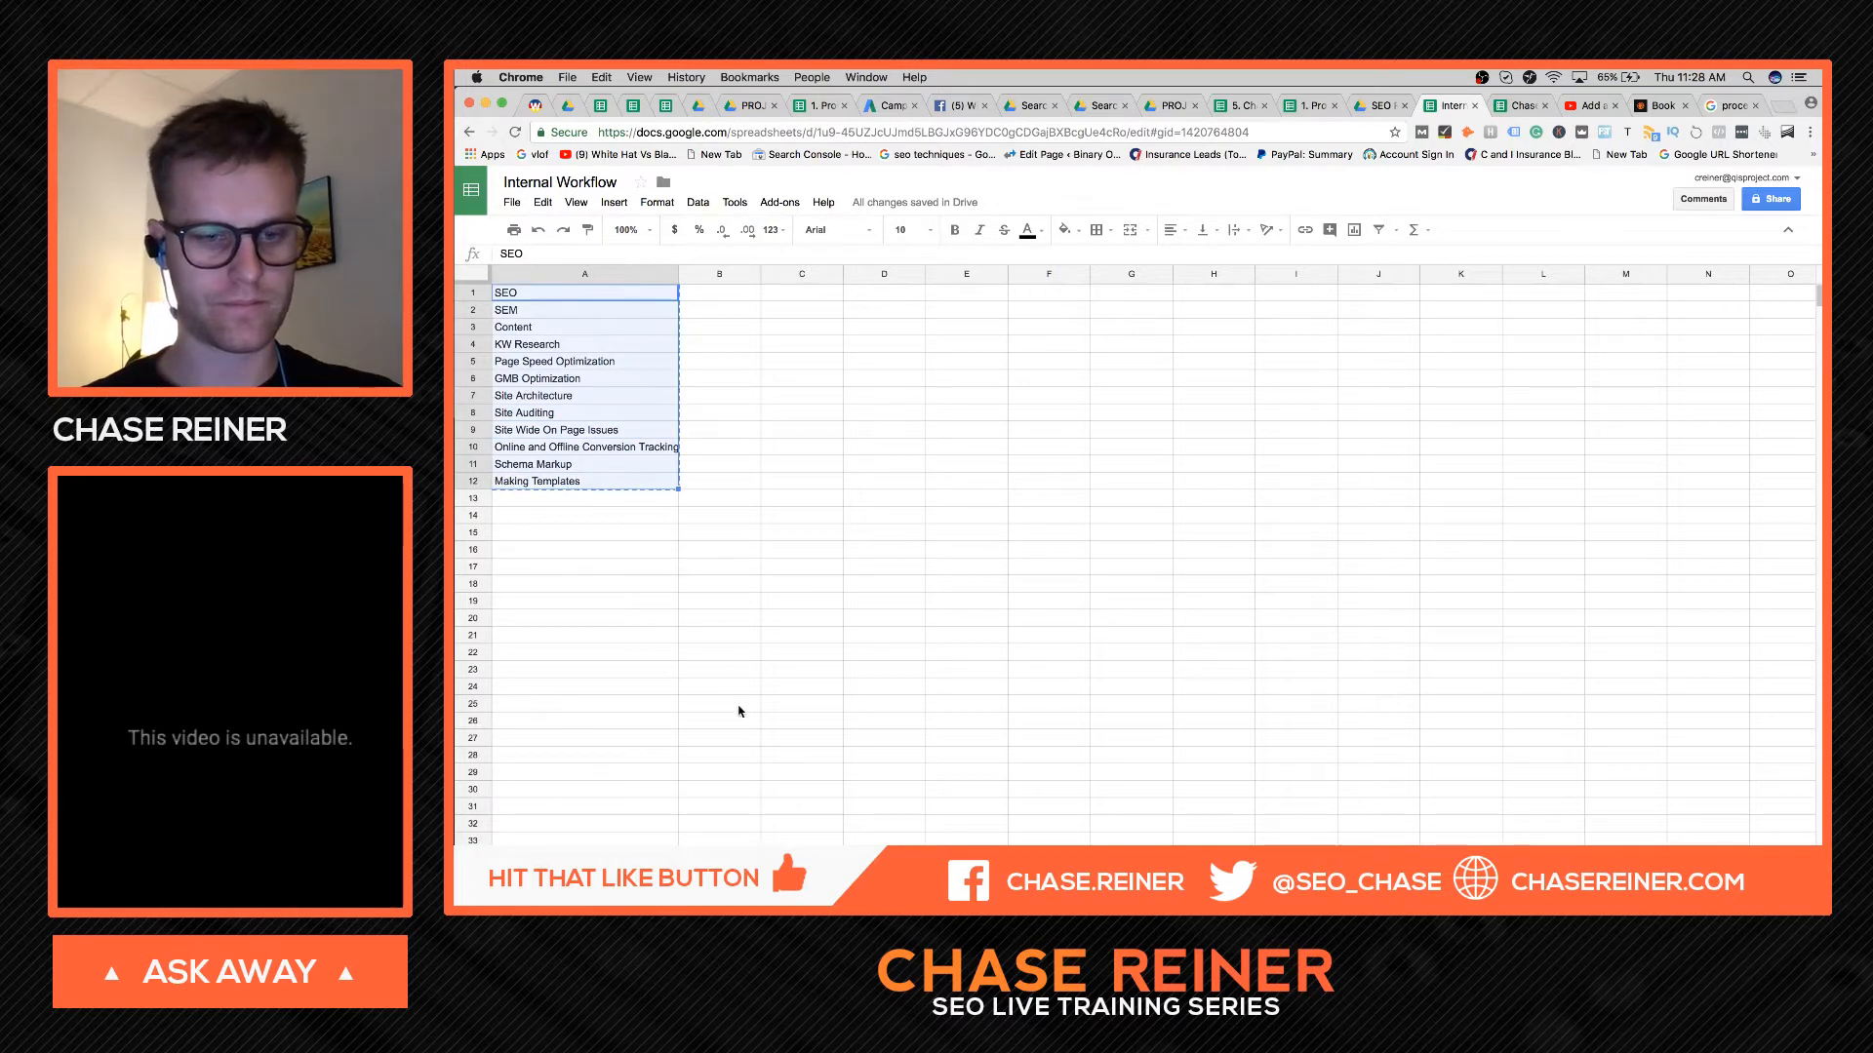
click(648, 896)
- Try pasting the full list, starting with SEO, across the entire row 2, and undo it
click(468, 312)
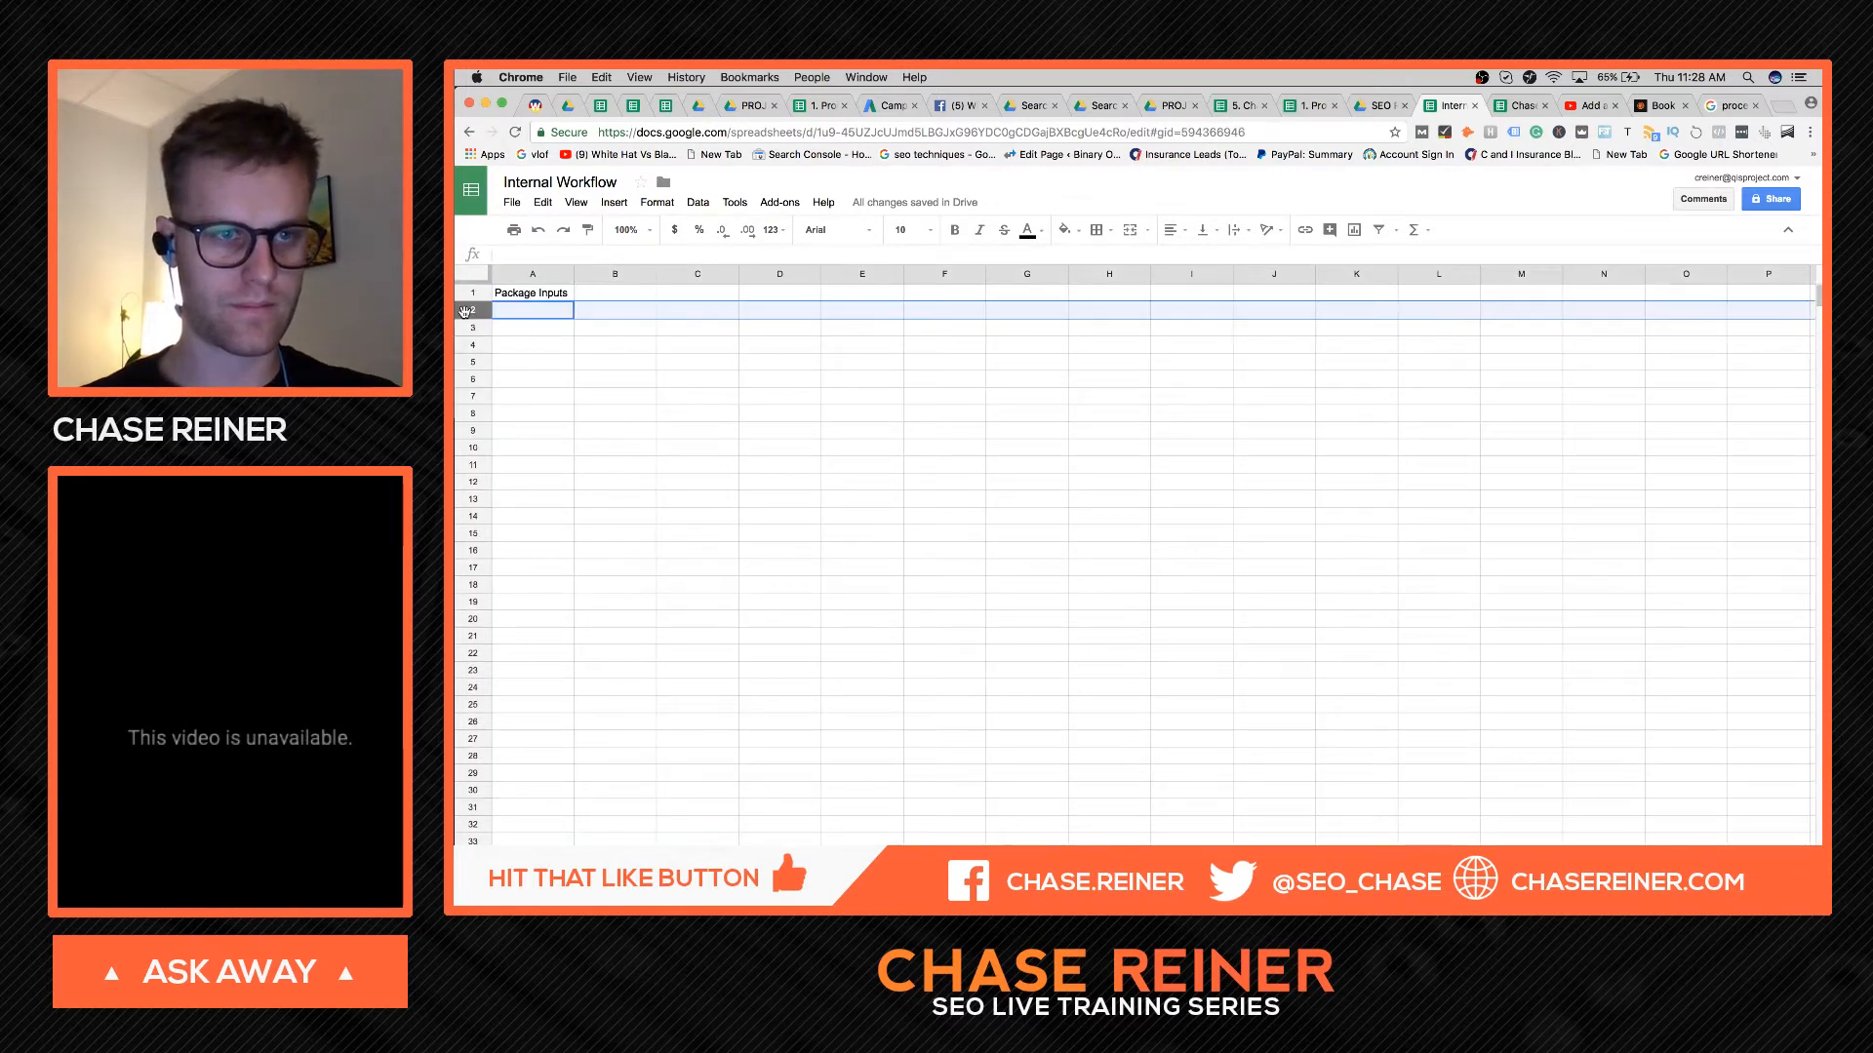
key(super+v)
key(super+z)
- Paste the full task list below the Package Inputs heading from cell A2, and widen column A to fit the entries
drag(551, 312, 553, 448)
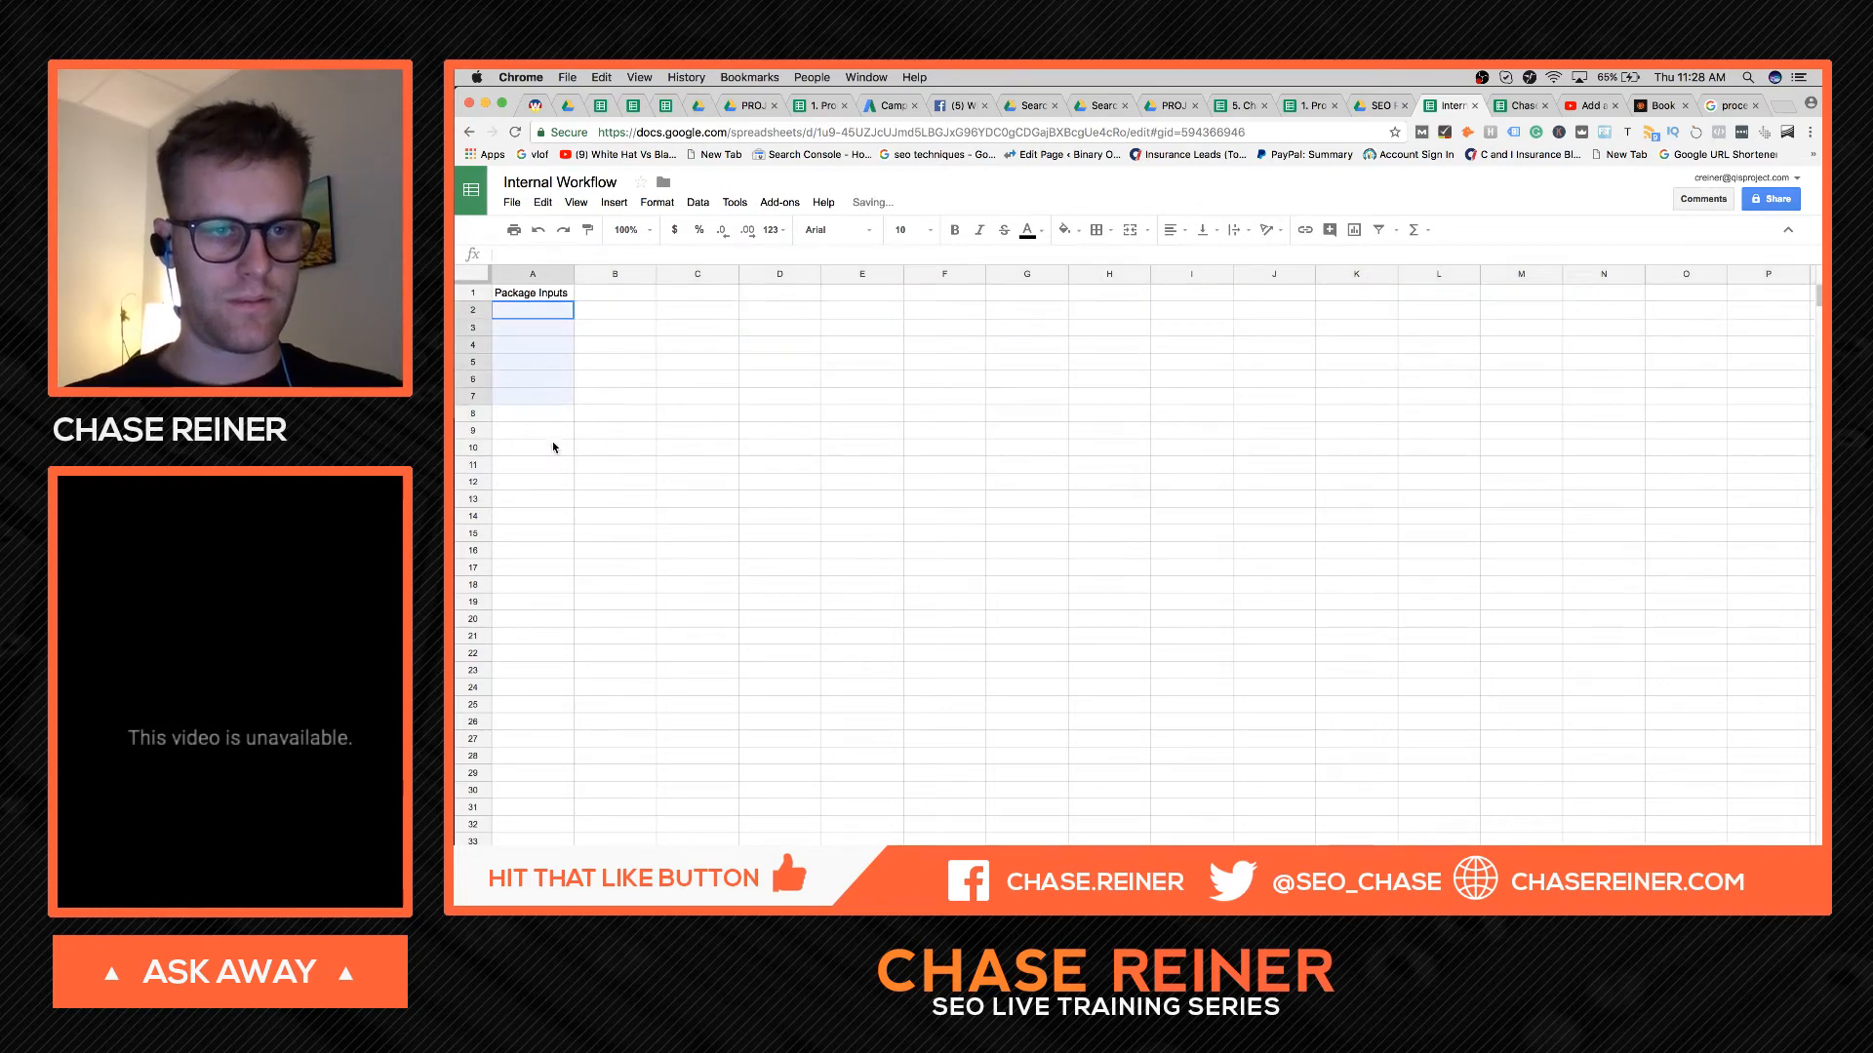
key(super+v)
click(697, 534)
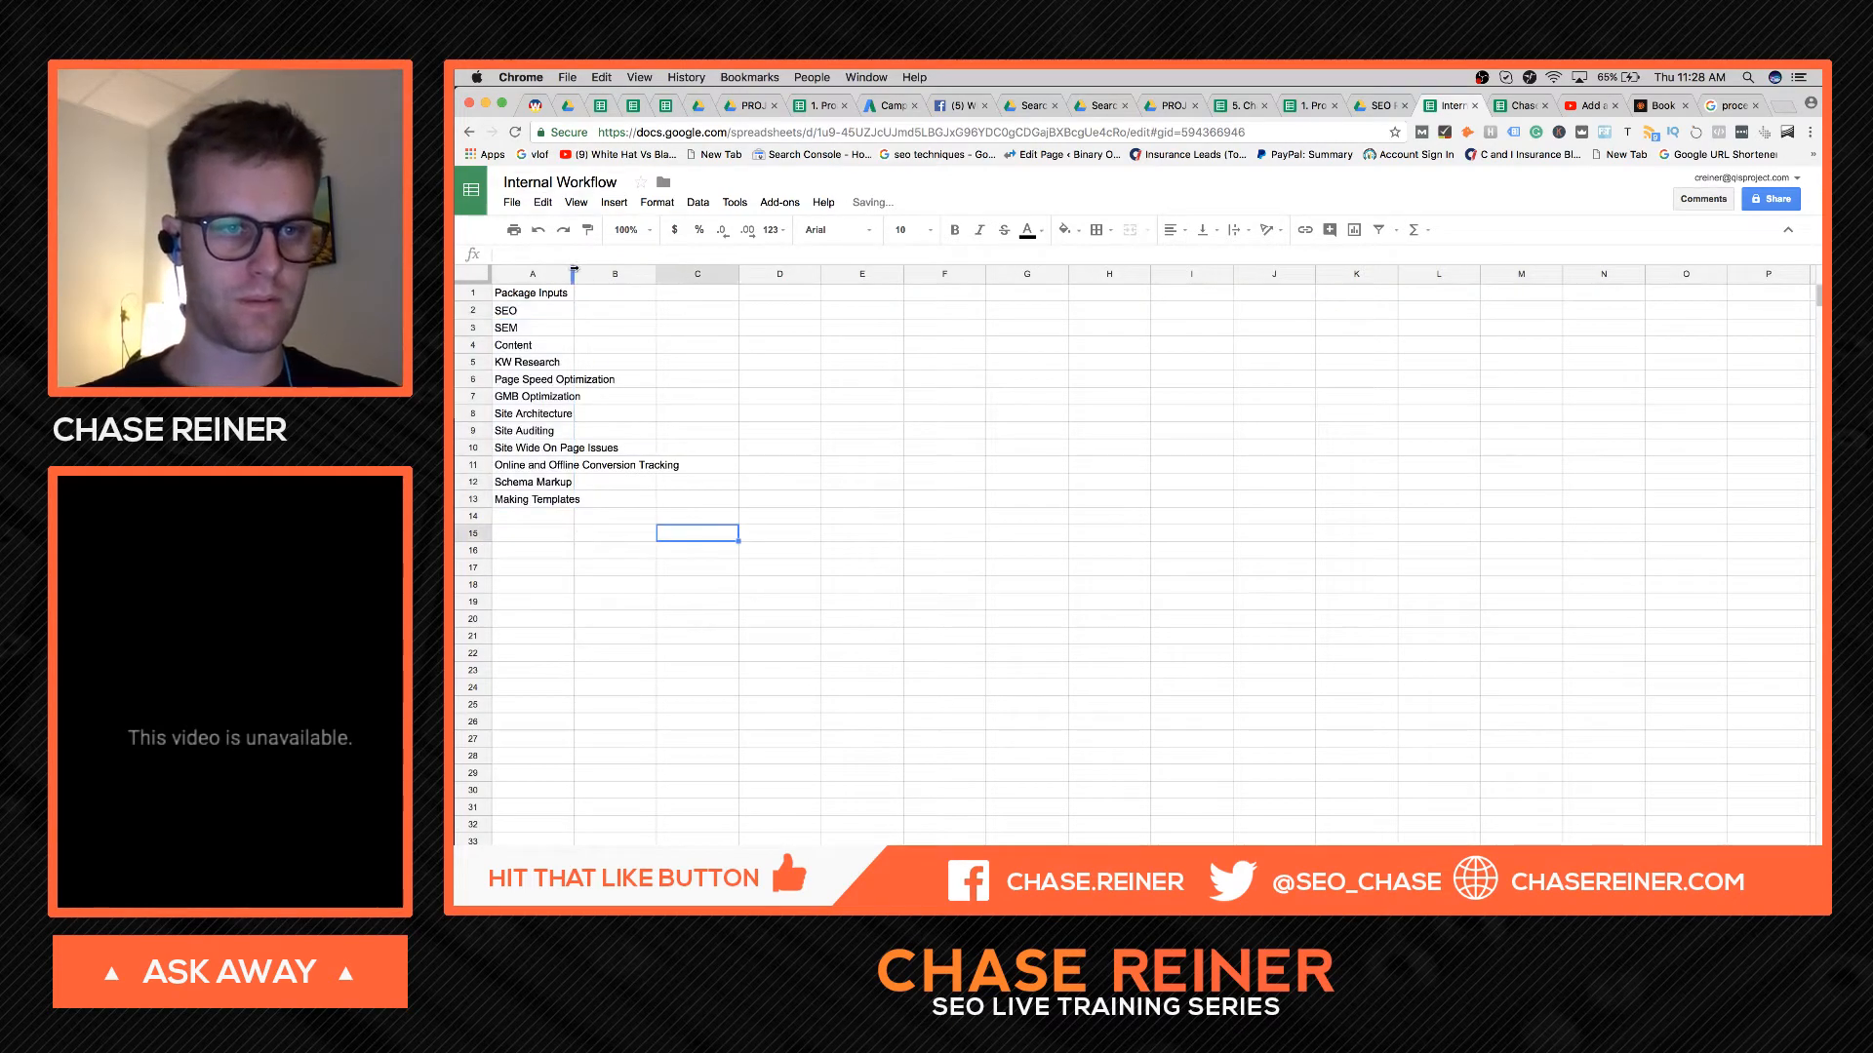
drag(573, 271, 744, 272)
click(723, 332)
- Change the SEO entry in cell A2 to Small SEO Package
click(659, 311)
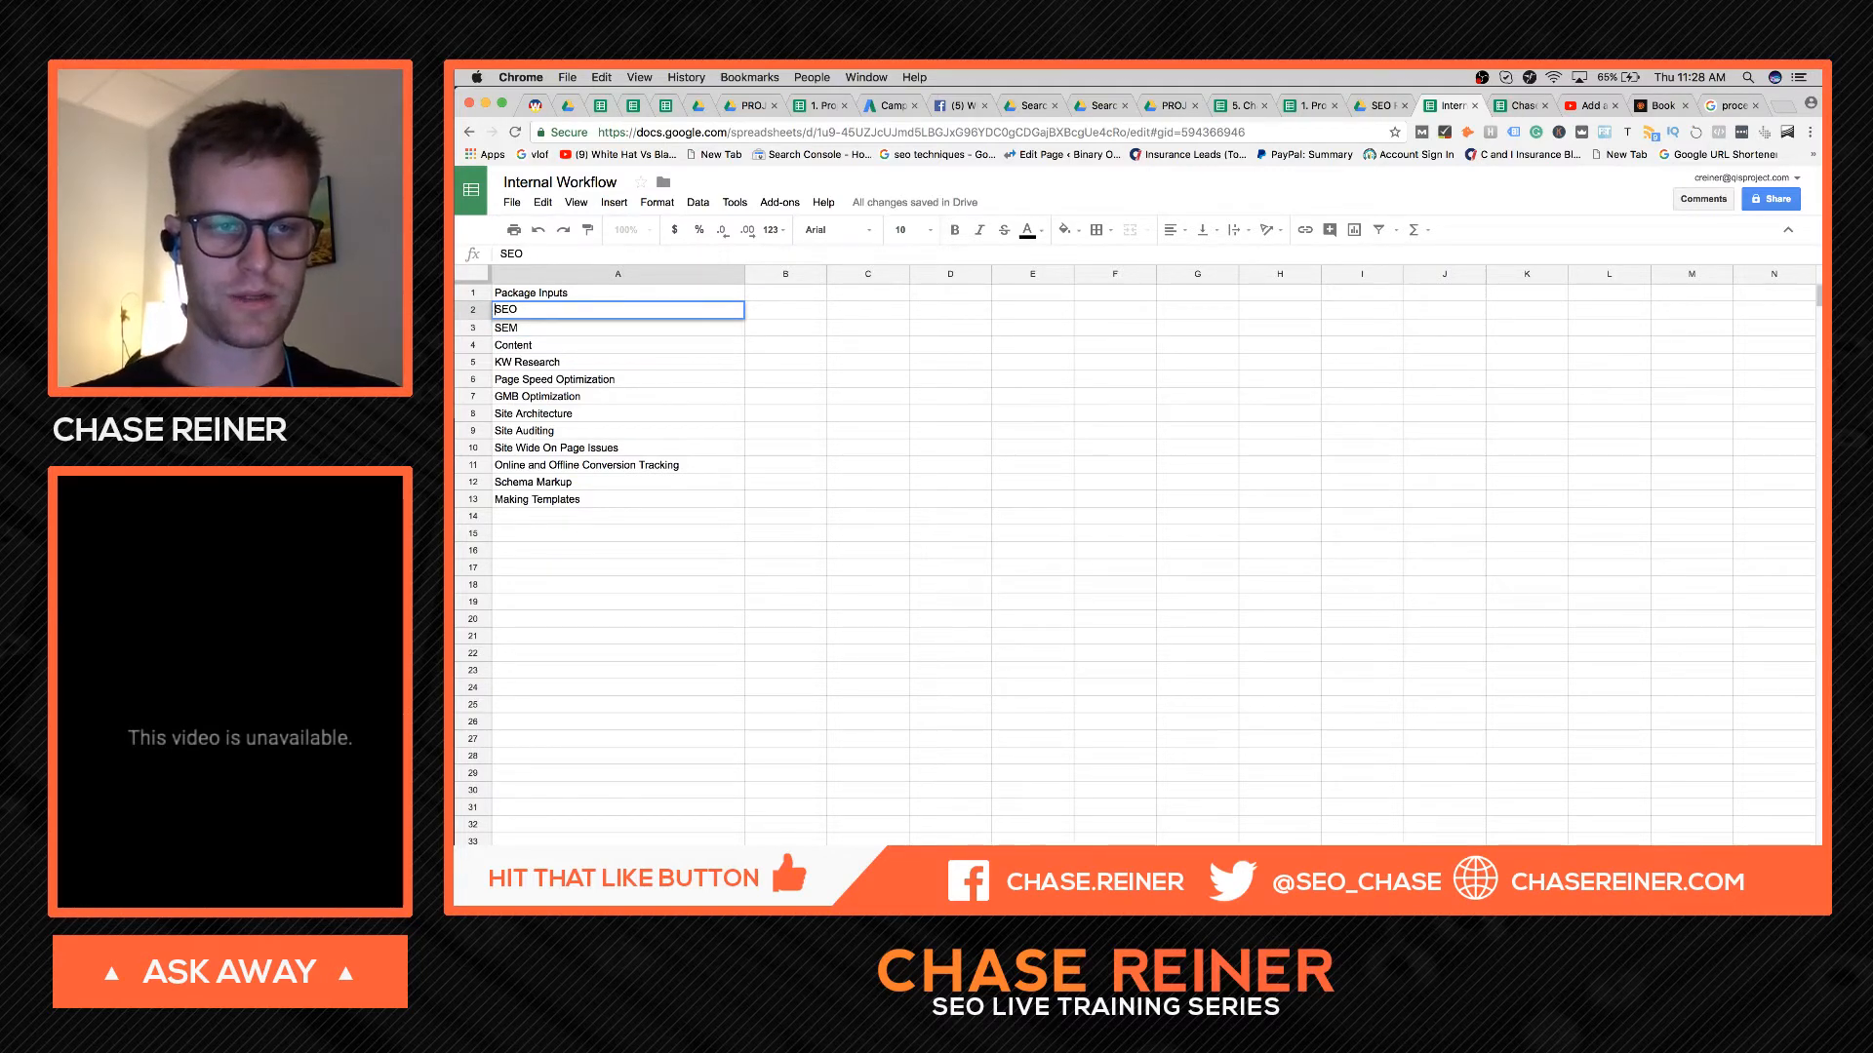
text(Small)
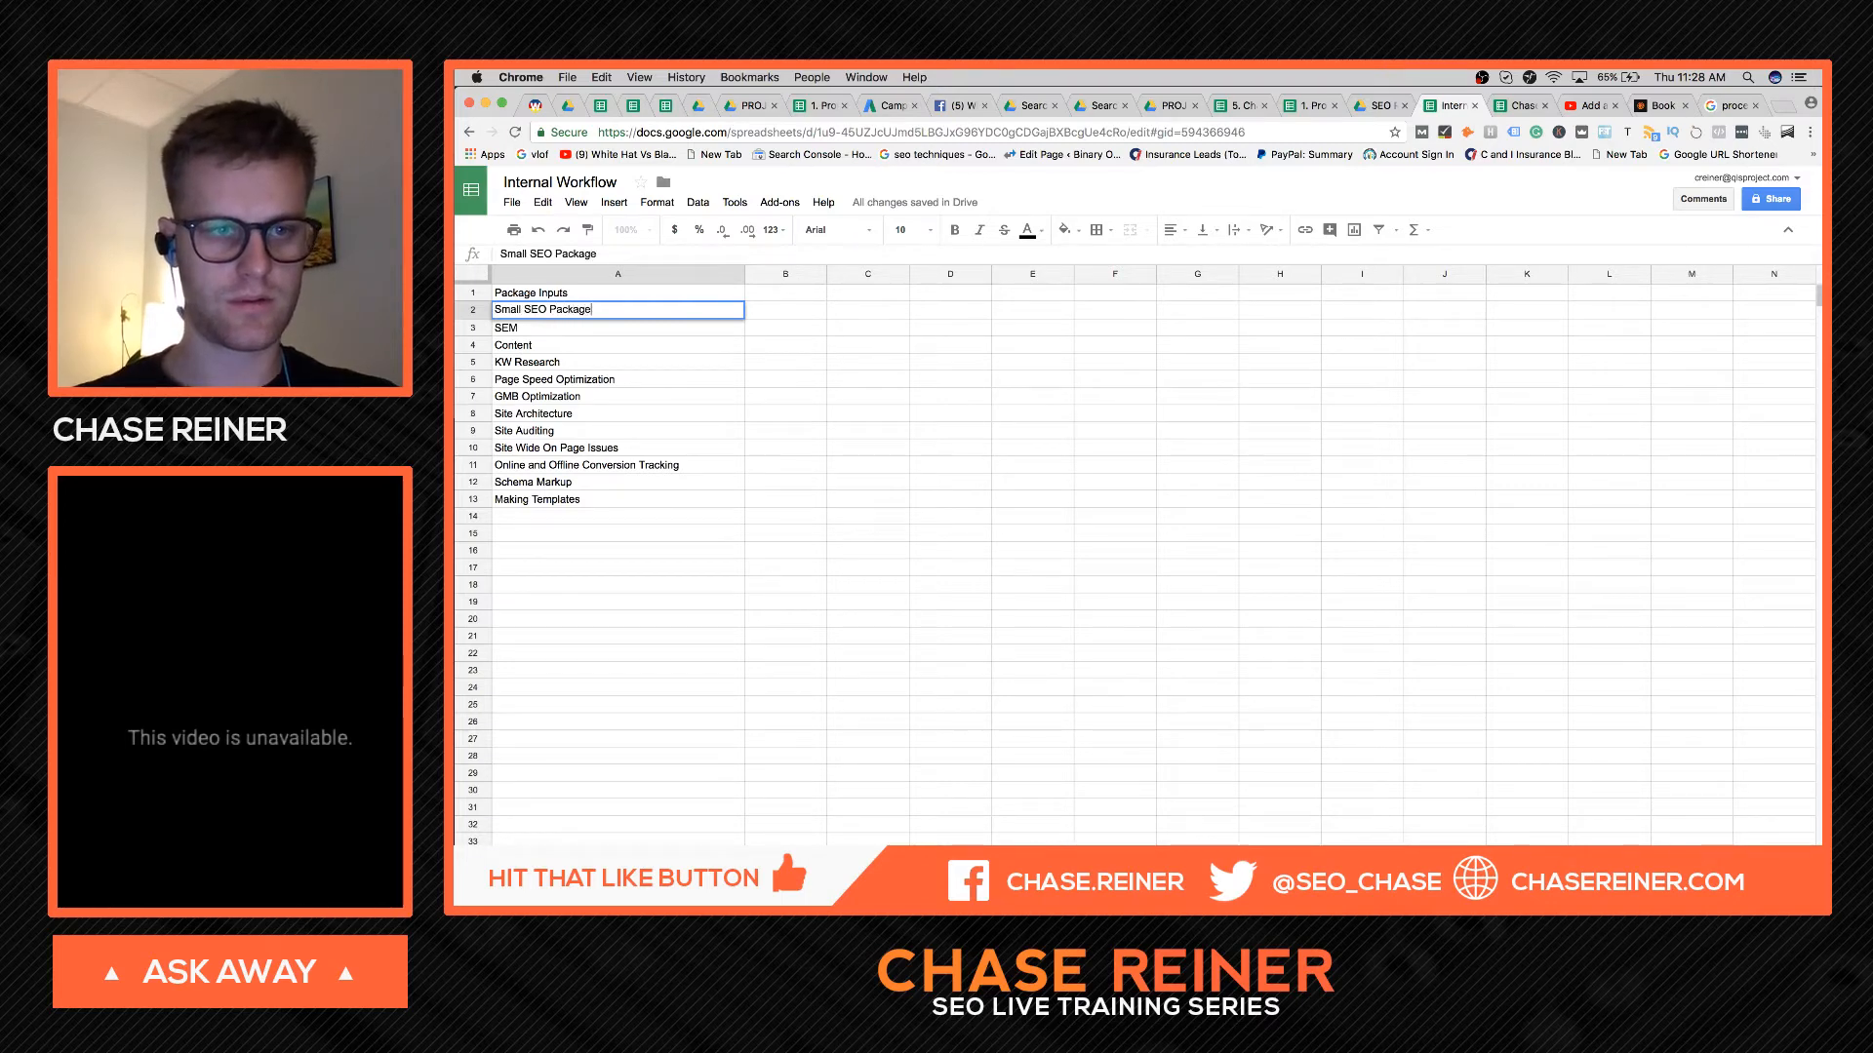
click(687, 344)
- Insert a row below Small SEO Package and enter Medium SEO Package in cell A3
click(475, 310)
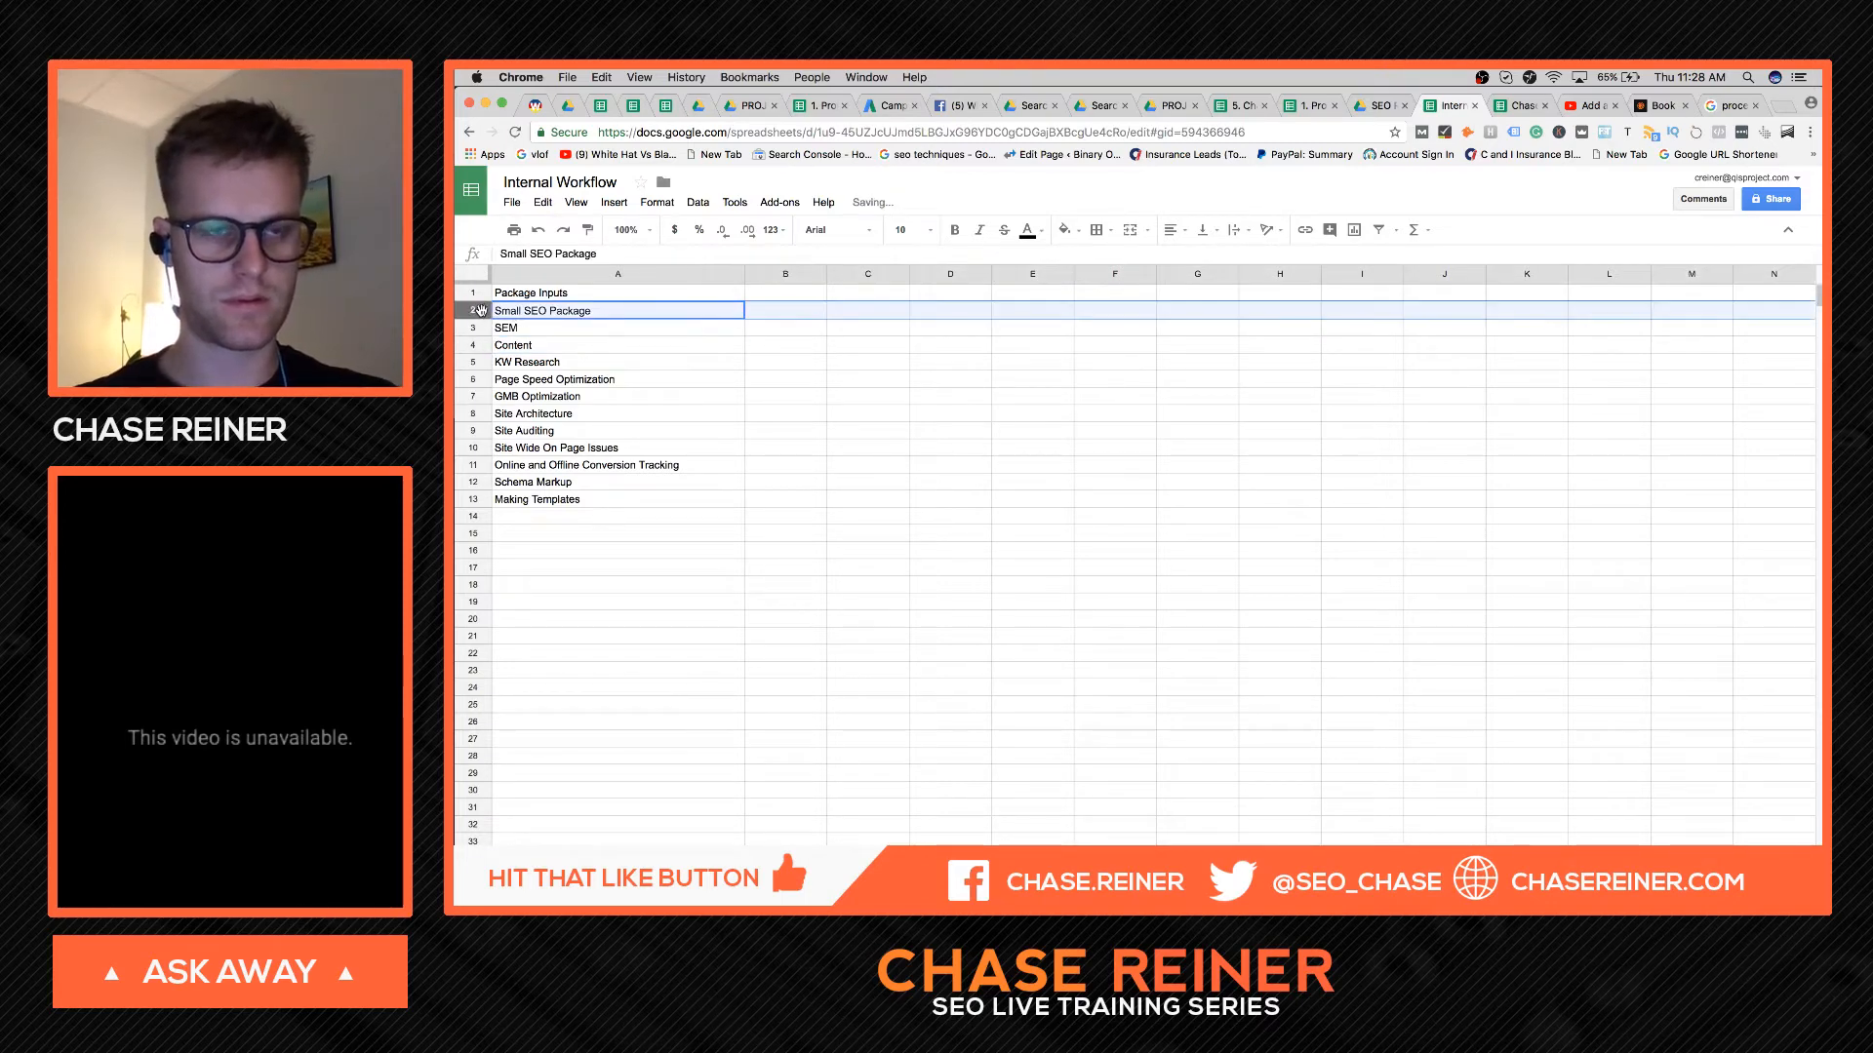
right_click(481, 310)
click(534, 441)
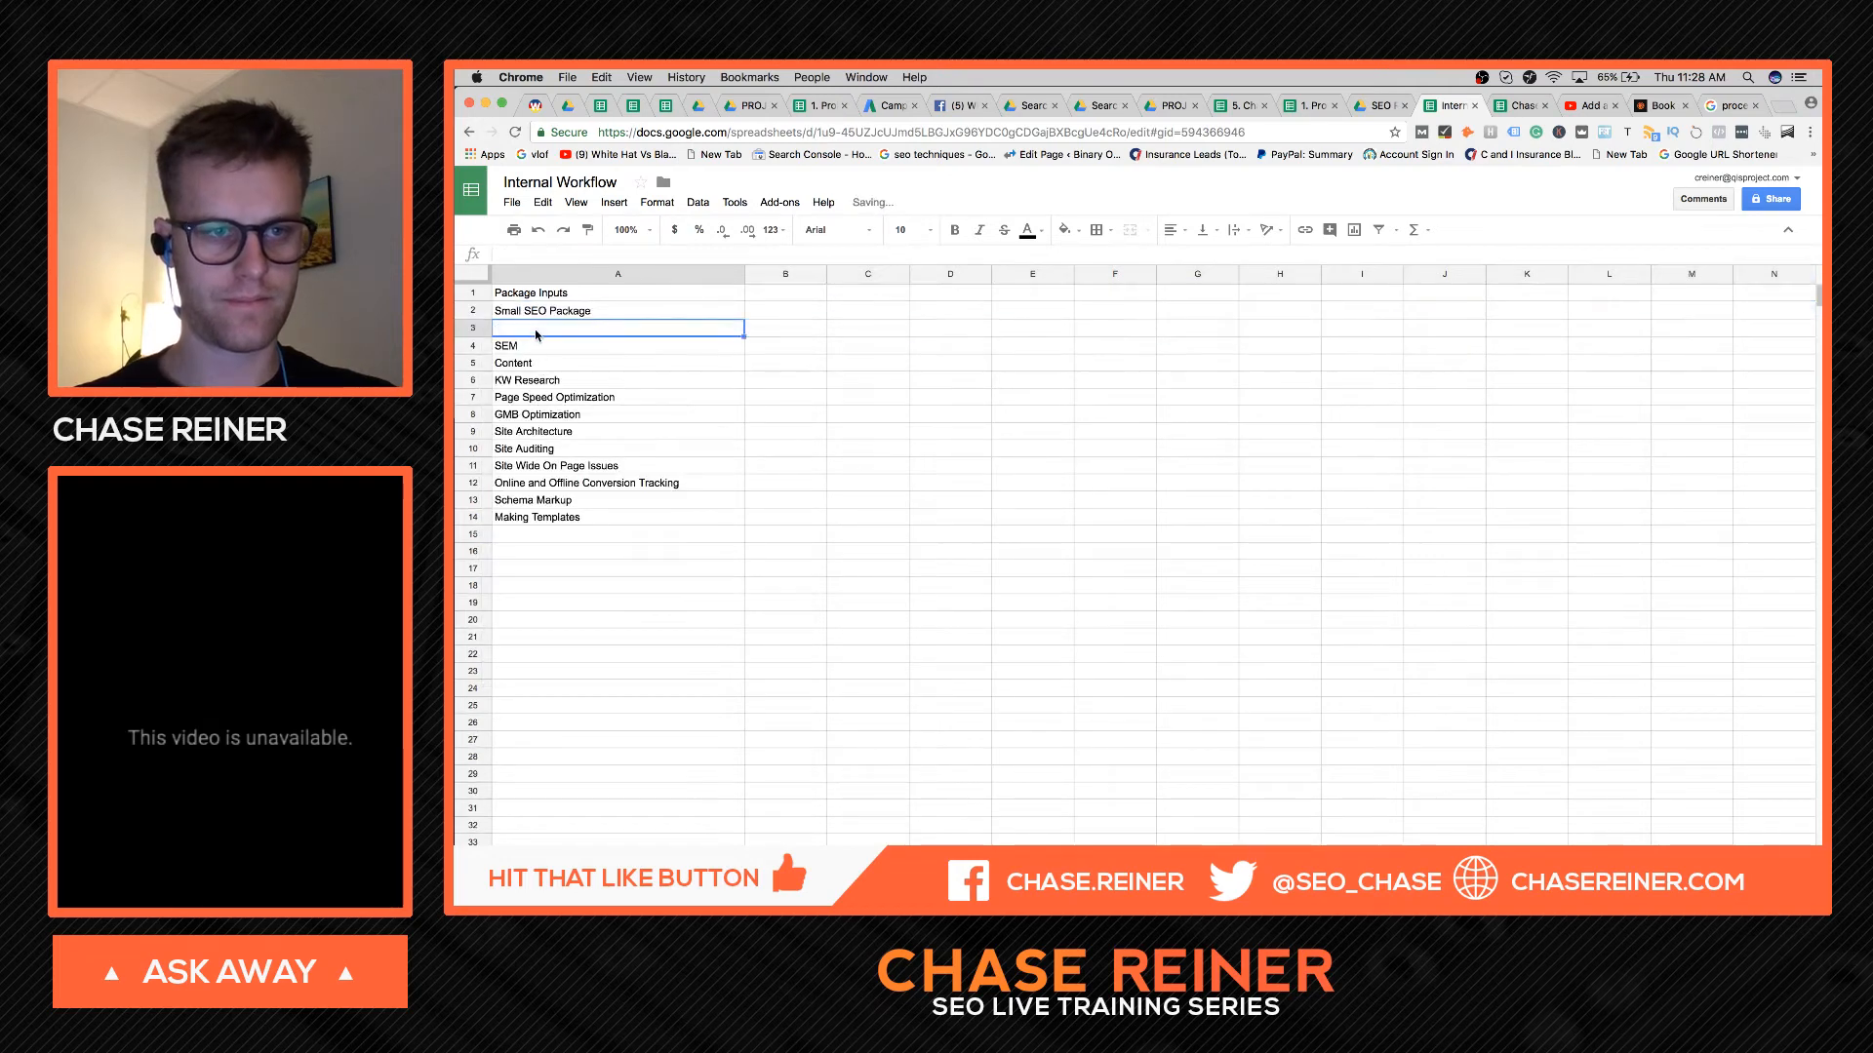
text(Medium SEO )
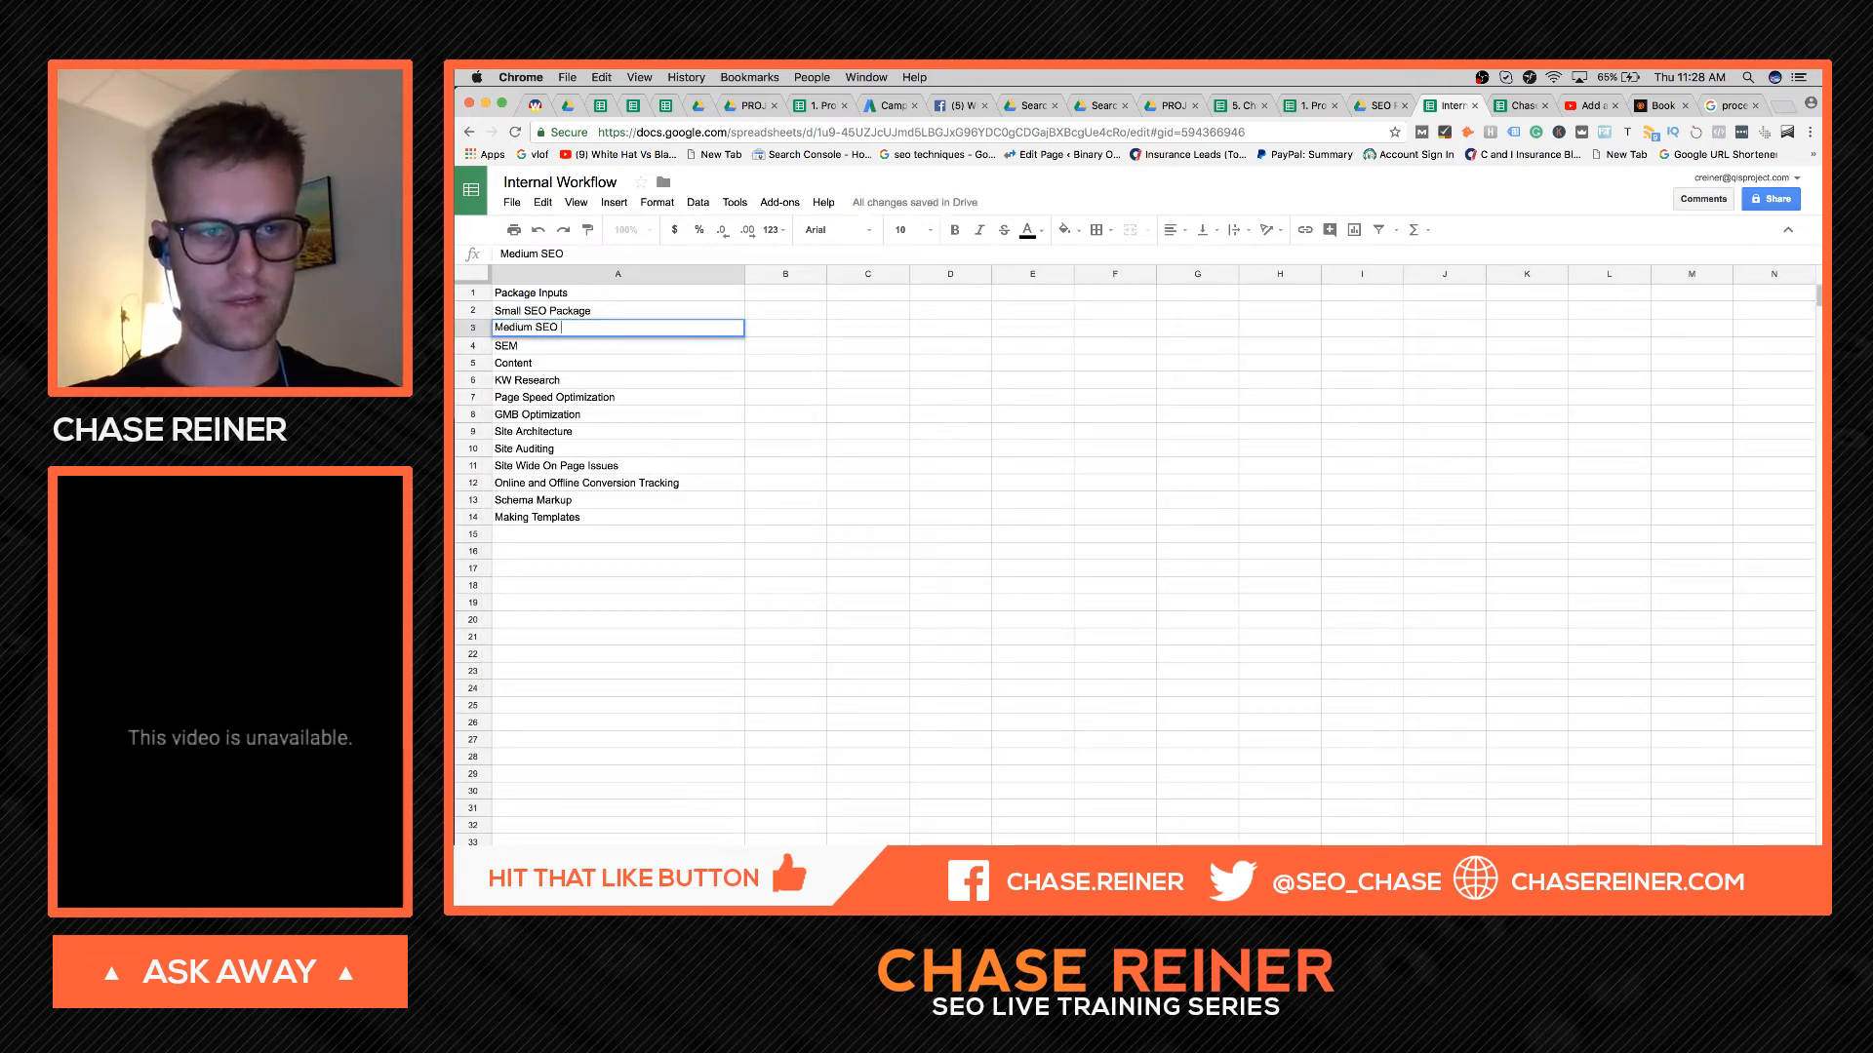
text(Package)
click(553, 397)
- Insert a row below Medium SEO Package and enter Large SEO Package in cell A4
right_click(475, 328)
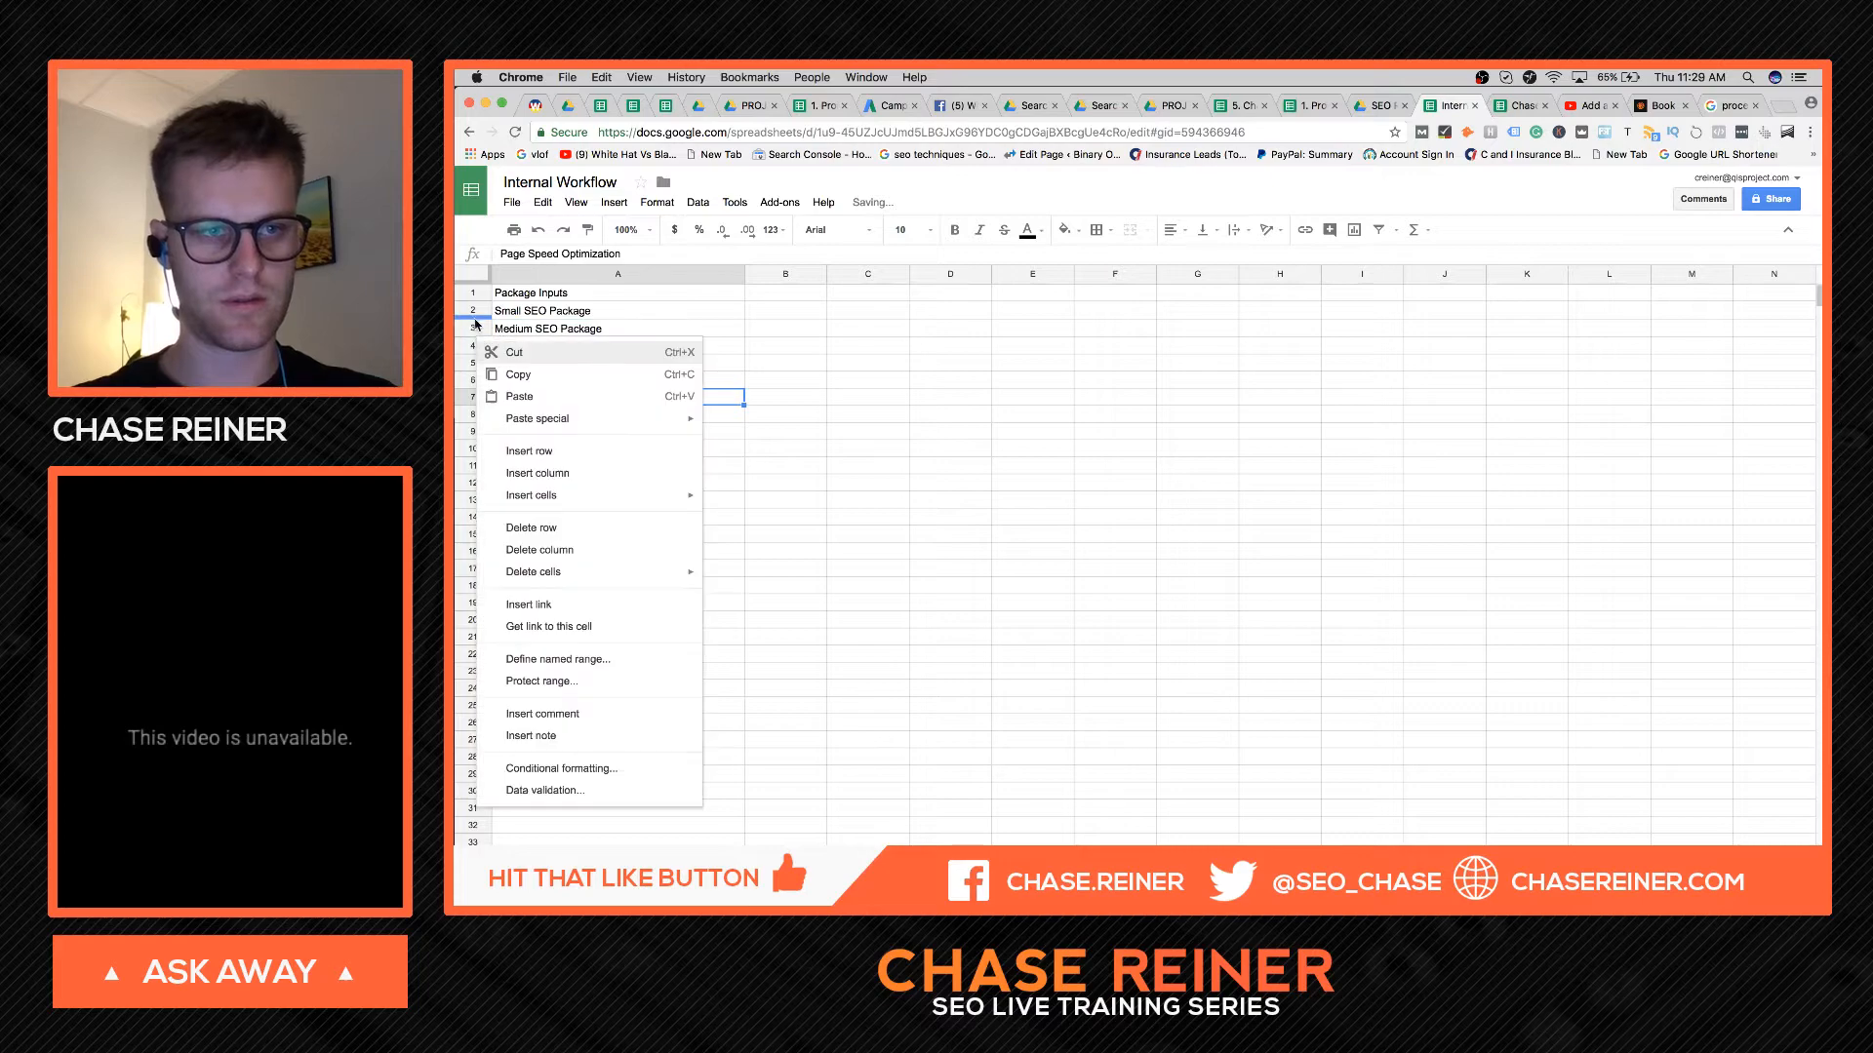
click(576, 459)
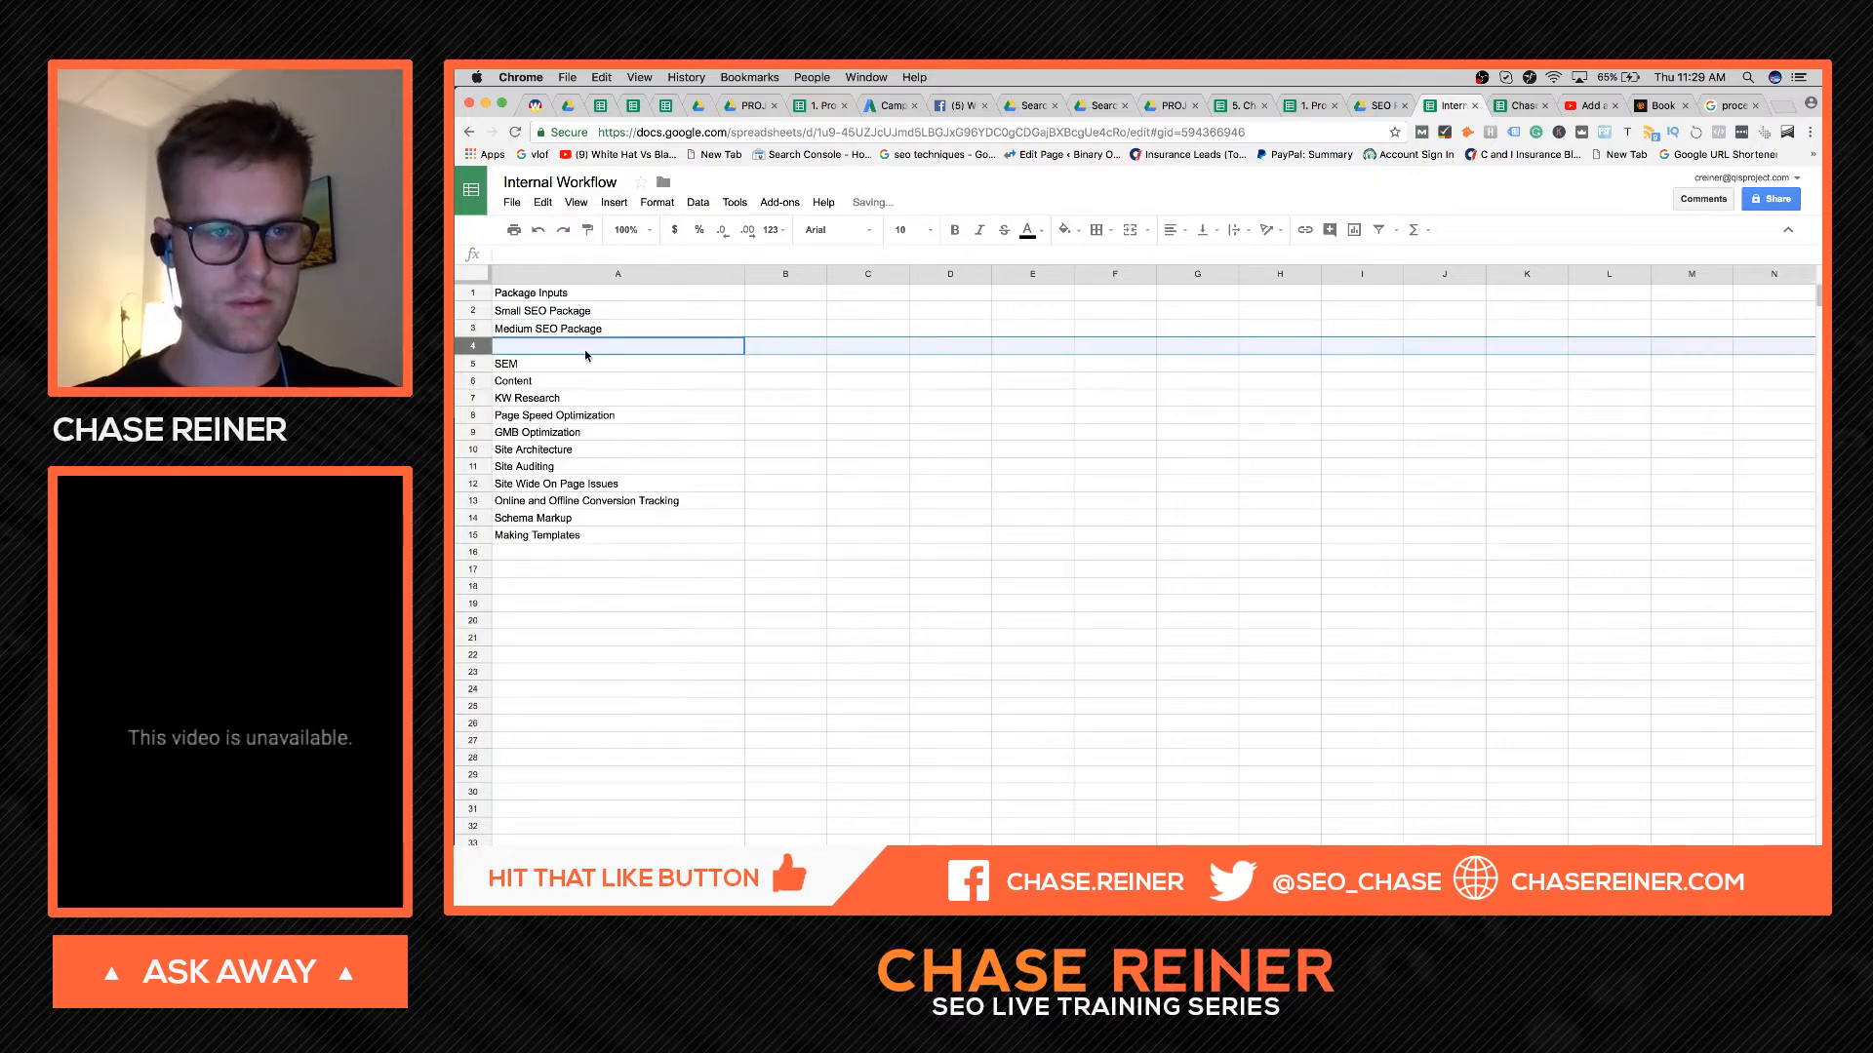
double_click(585, 344)
text(Large SEO PAckag)
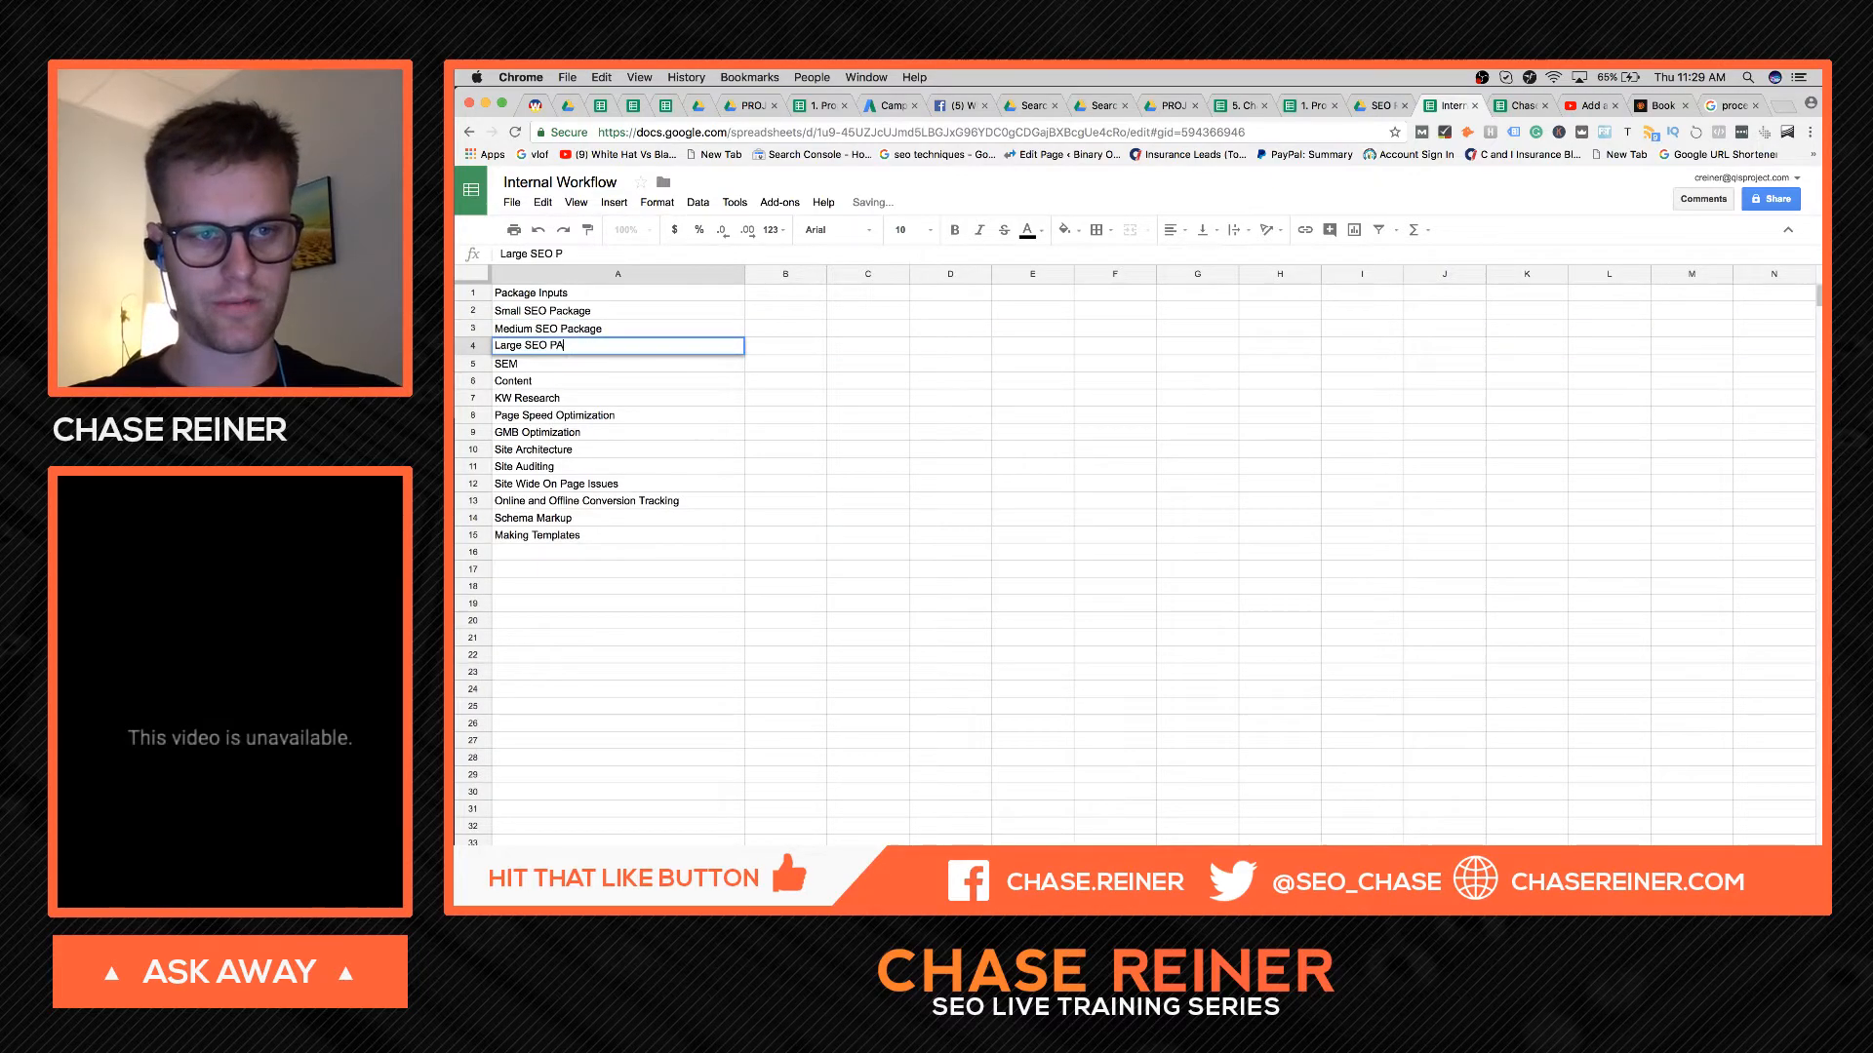
key(BackSpace)
key(BackSpace)
text(ackage)
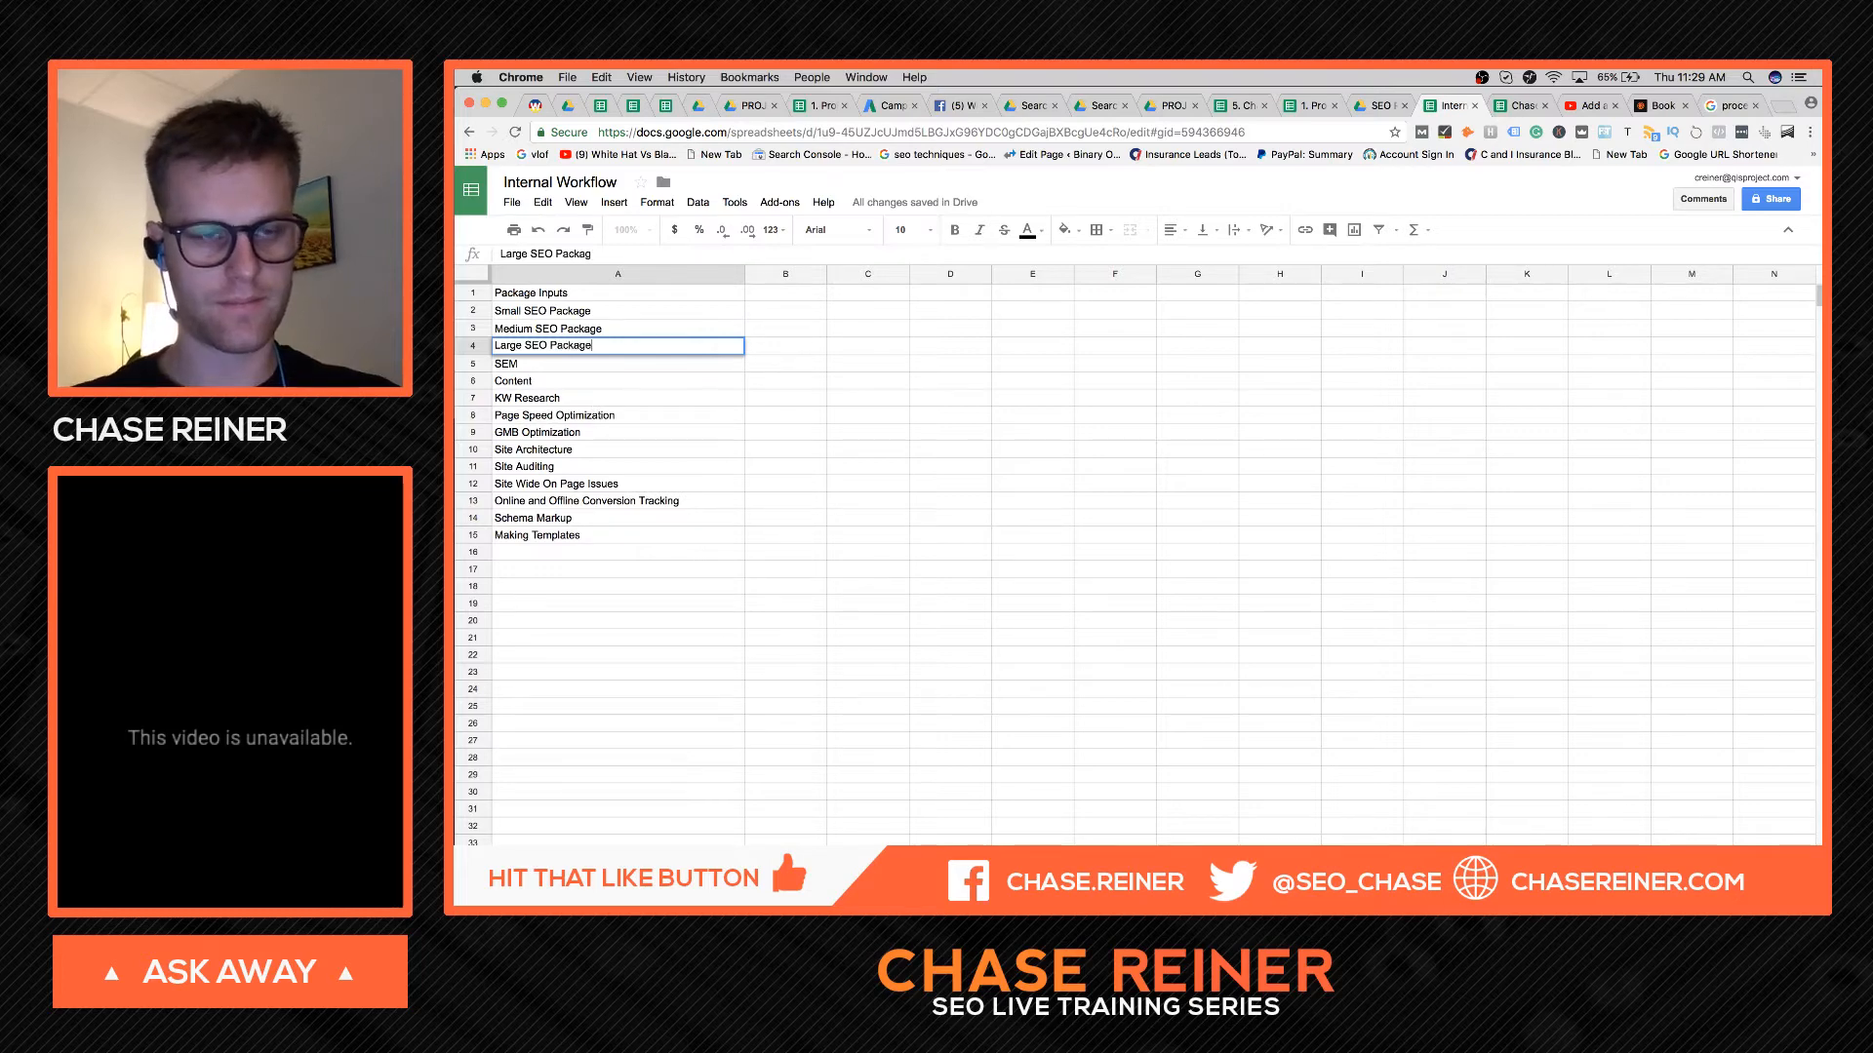
click(548, 416)
- Insert a row between Large SEO Package and SEM and enter Small SEO Audit in cell A5
click(511, 365)
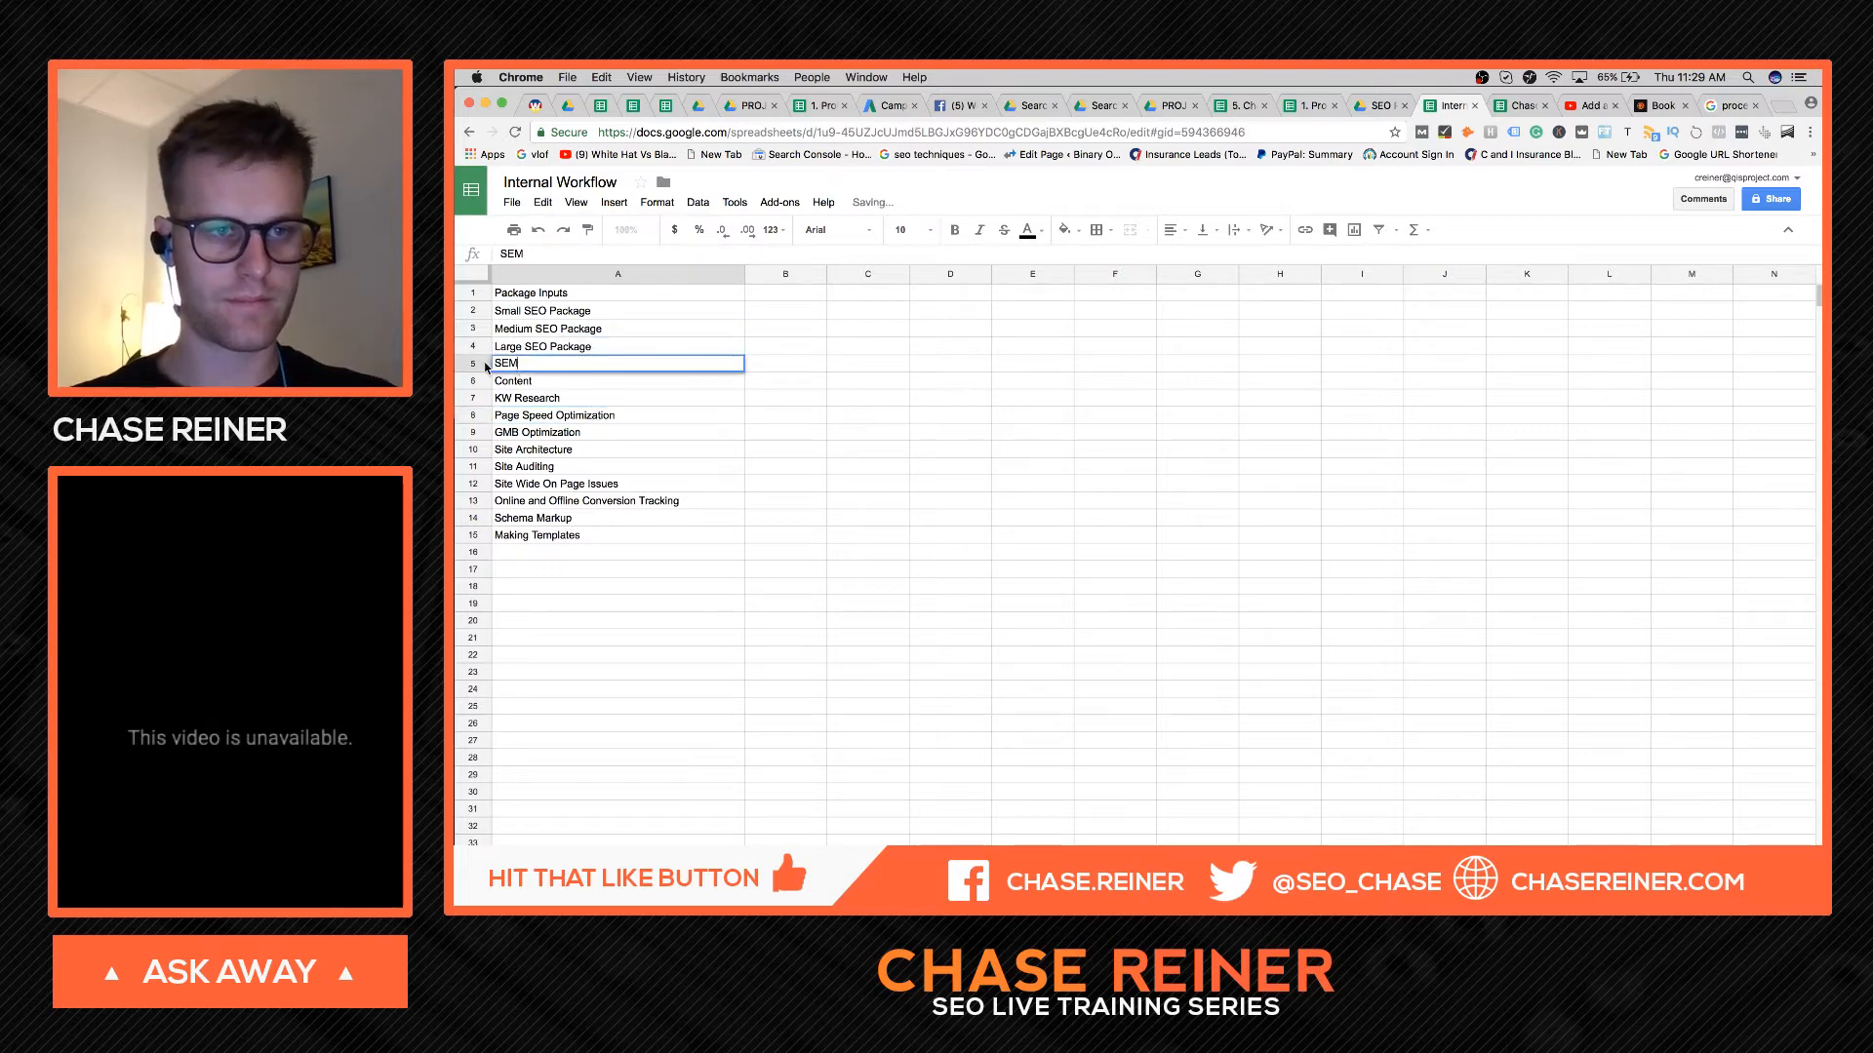
click(485, 366)
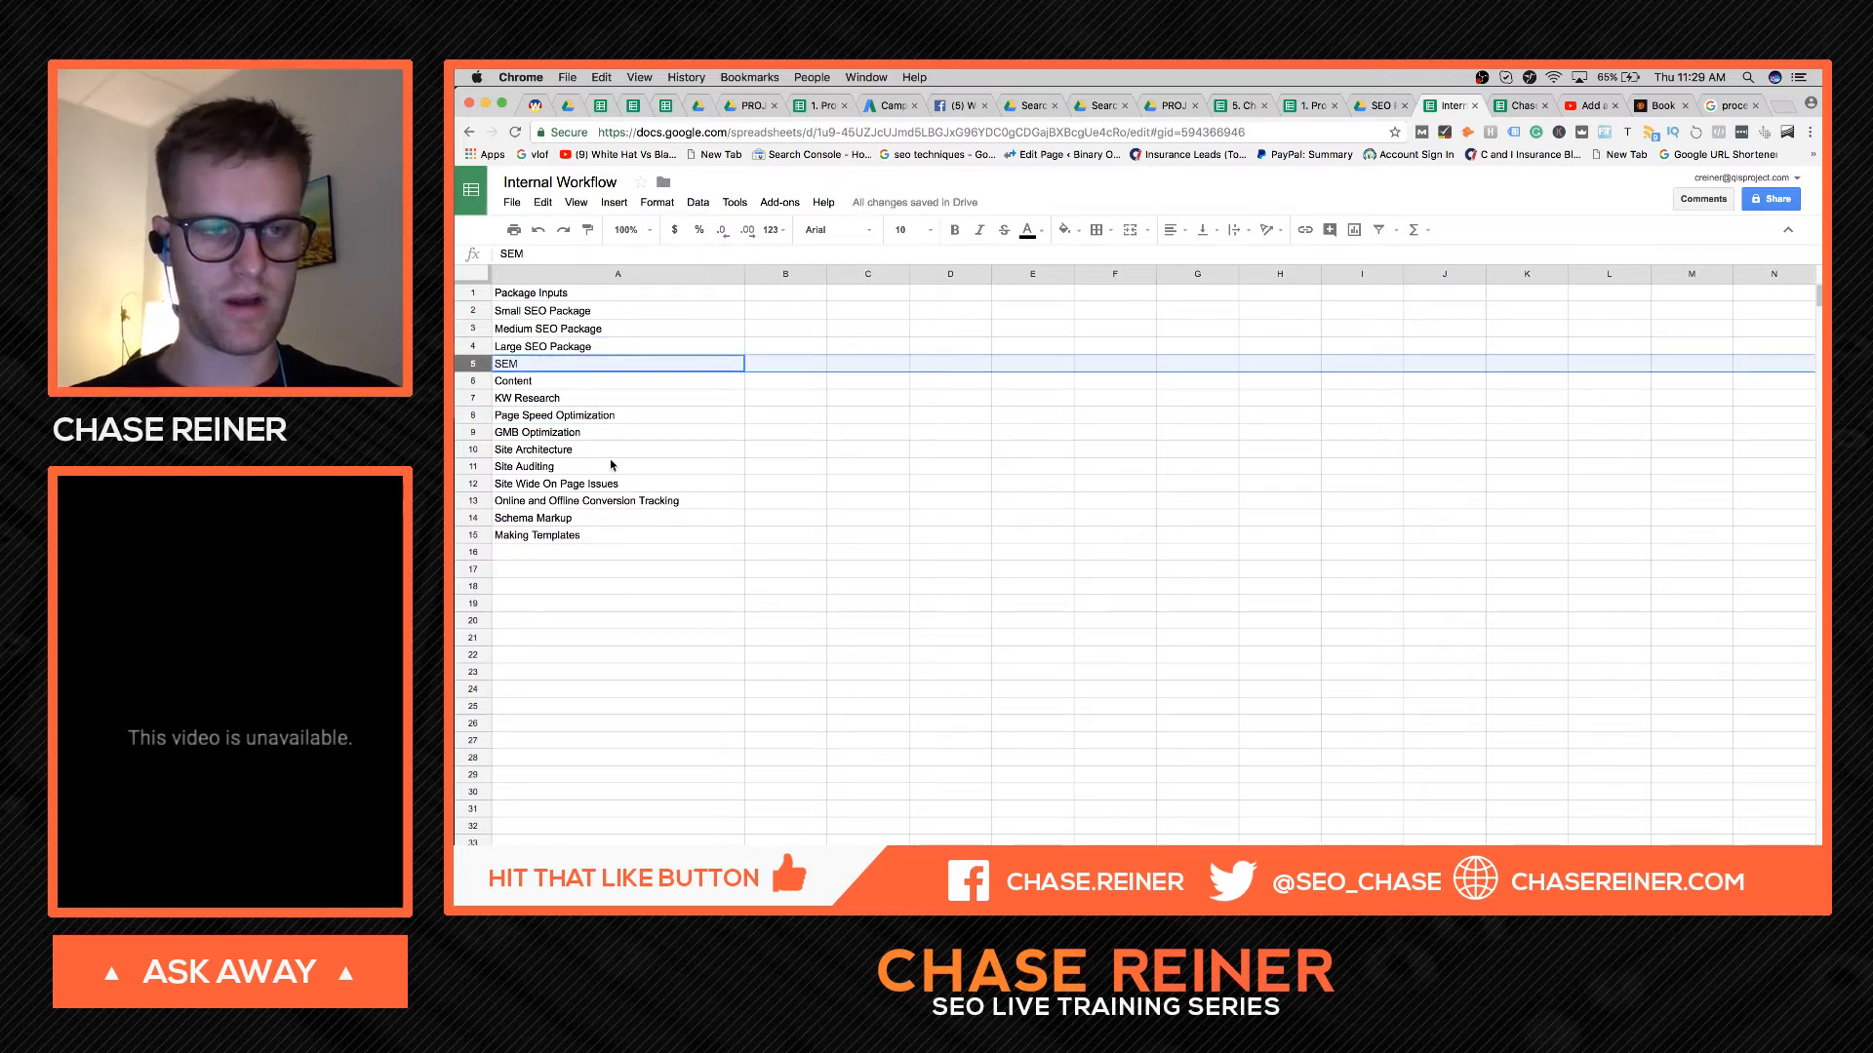
right_click(478, 346)
click(561, 482)
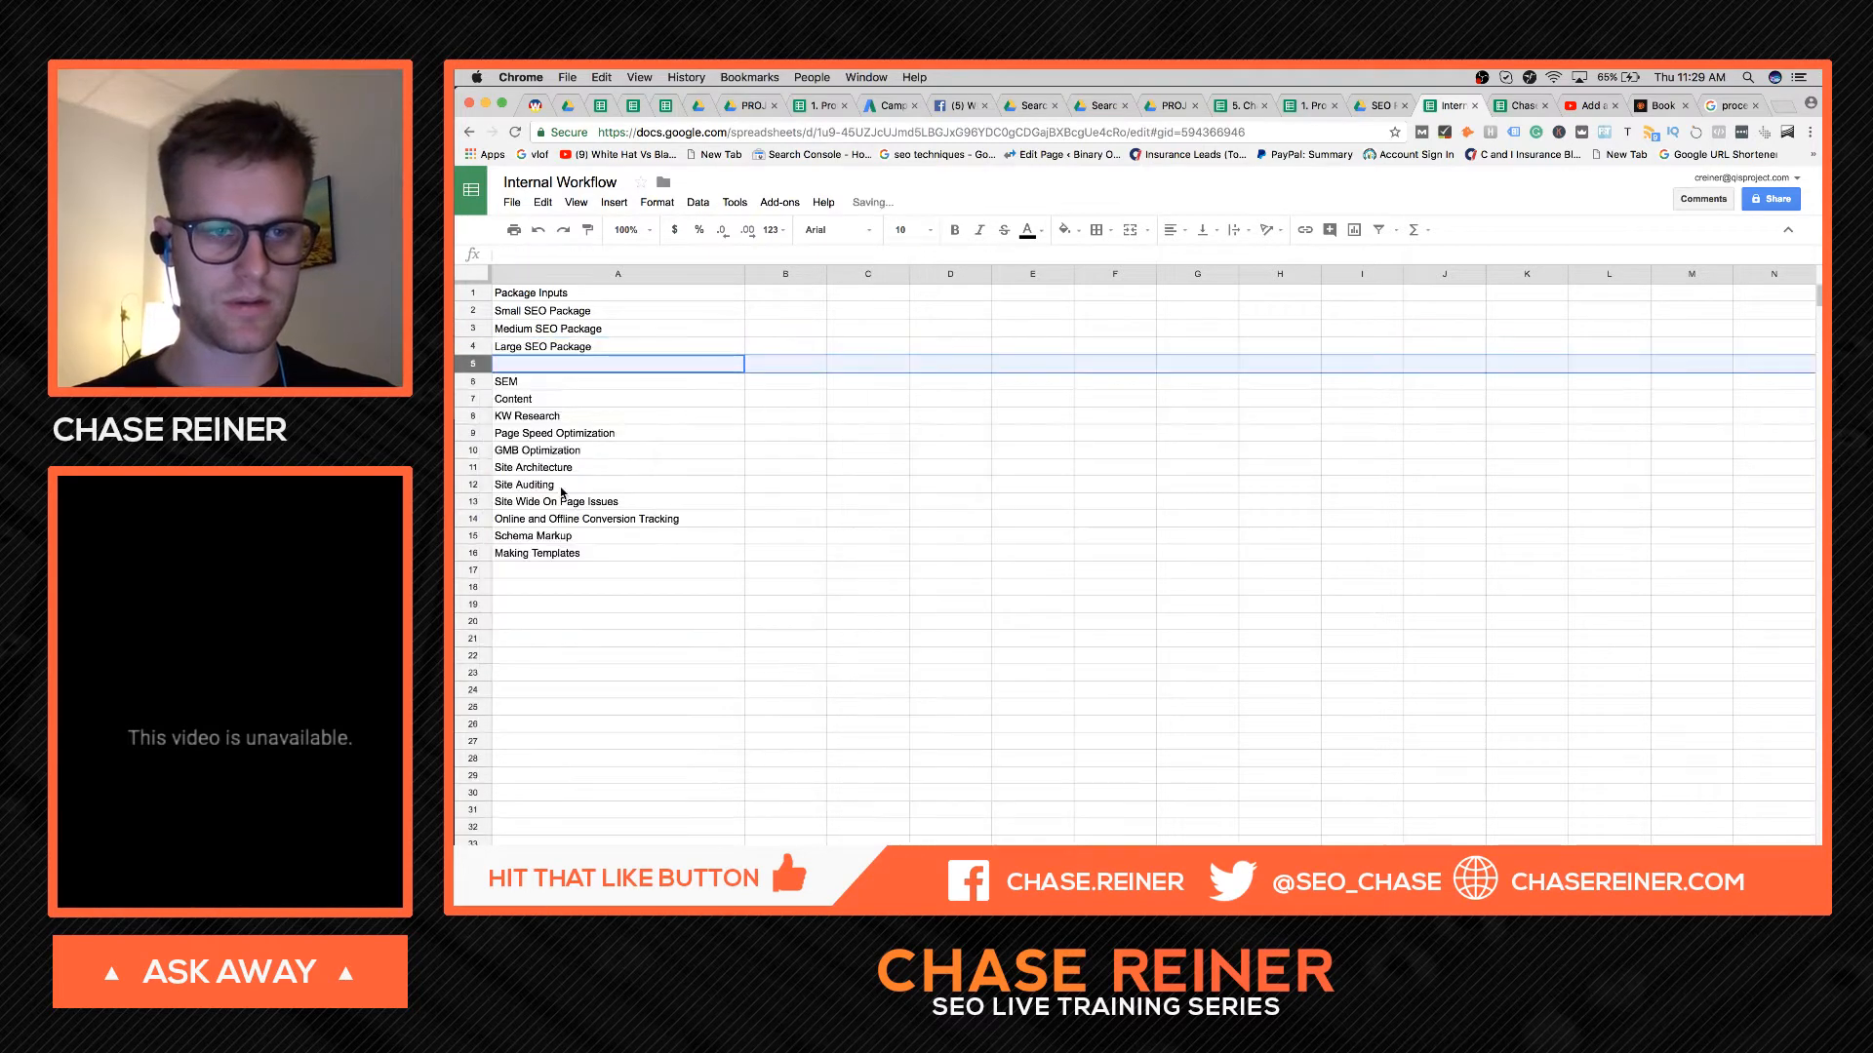
text(Small S)
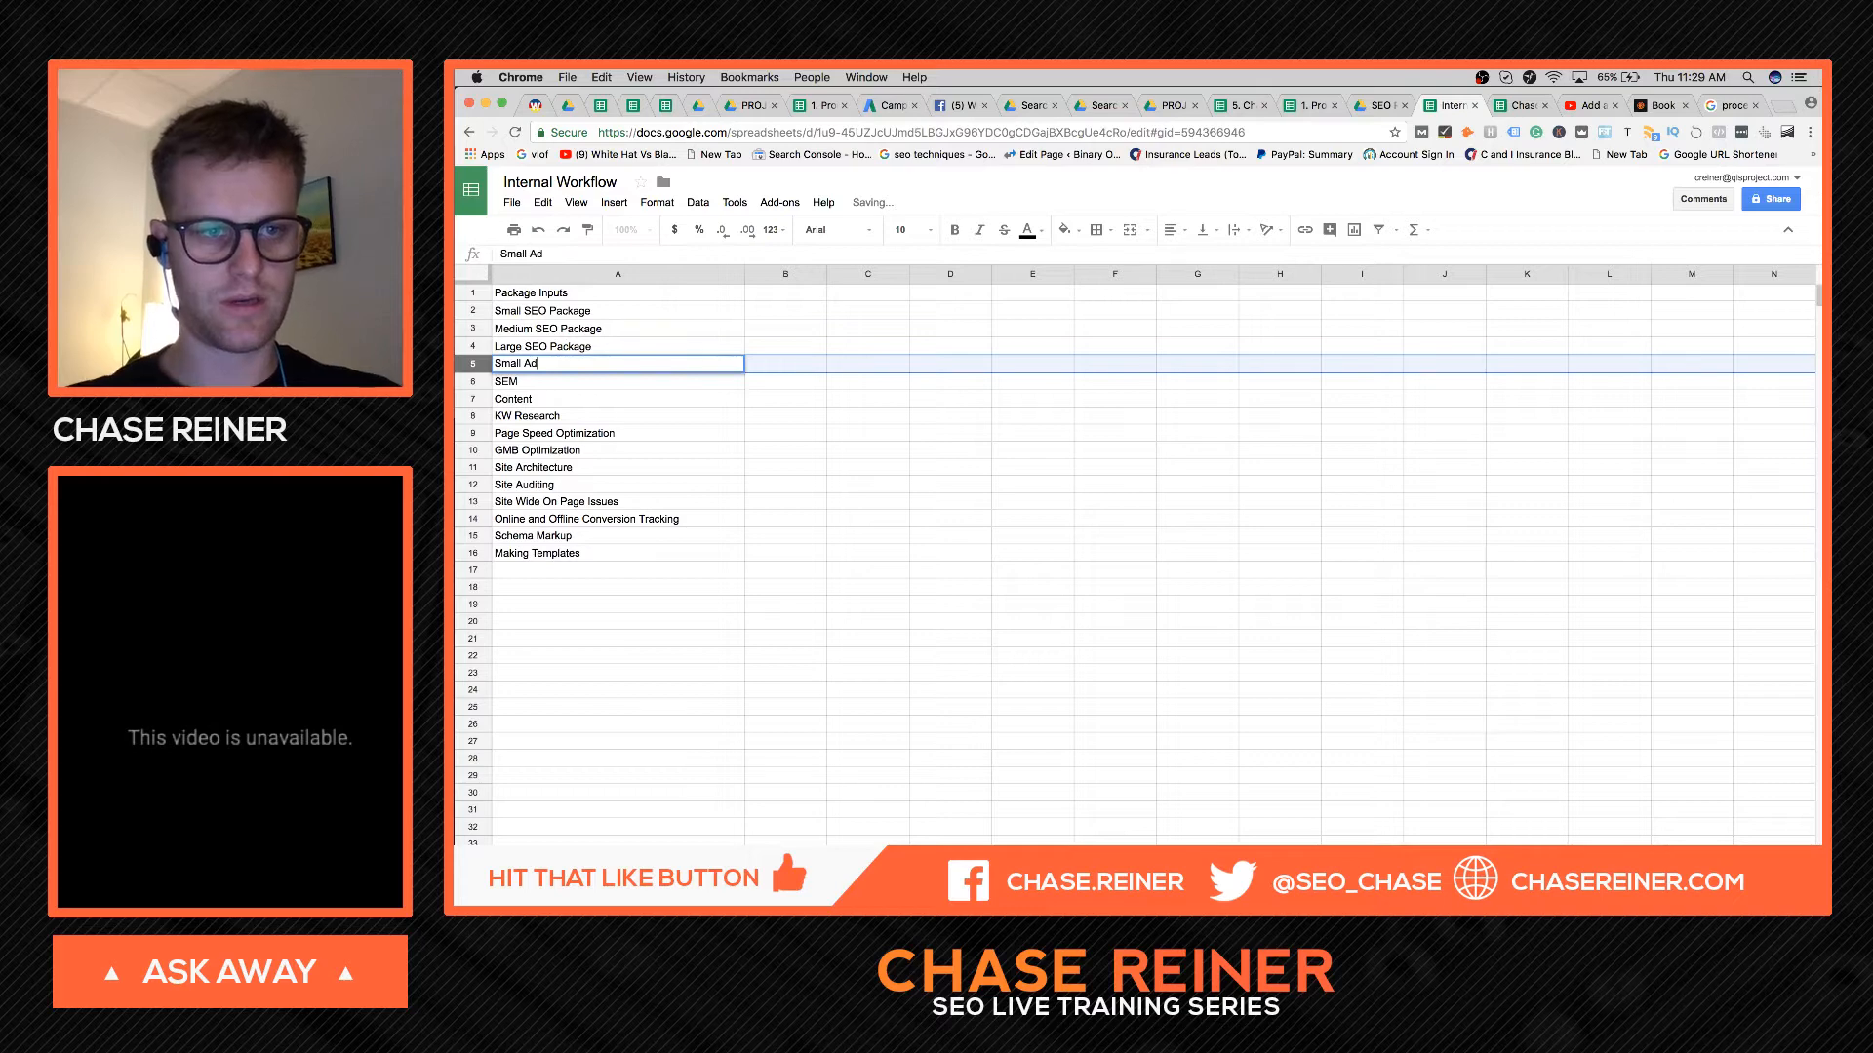
text(EO Audit)
click(581, 470)
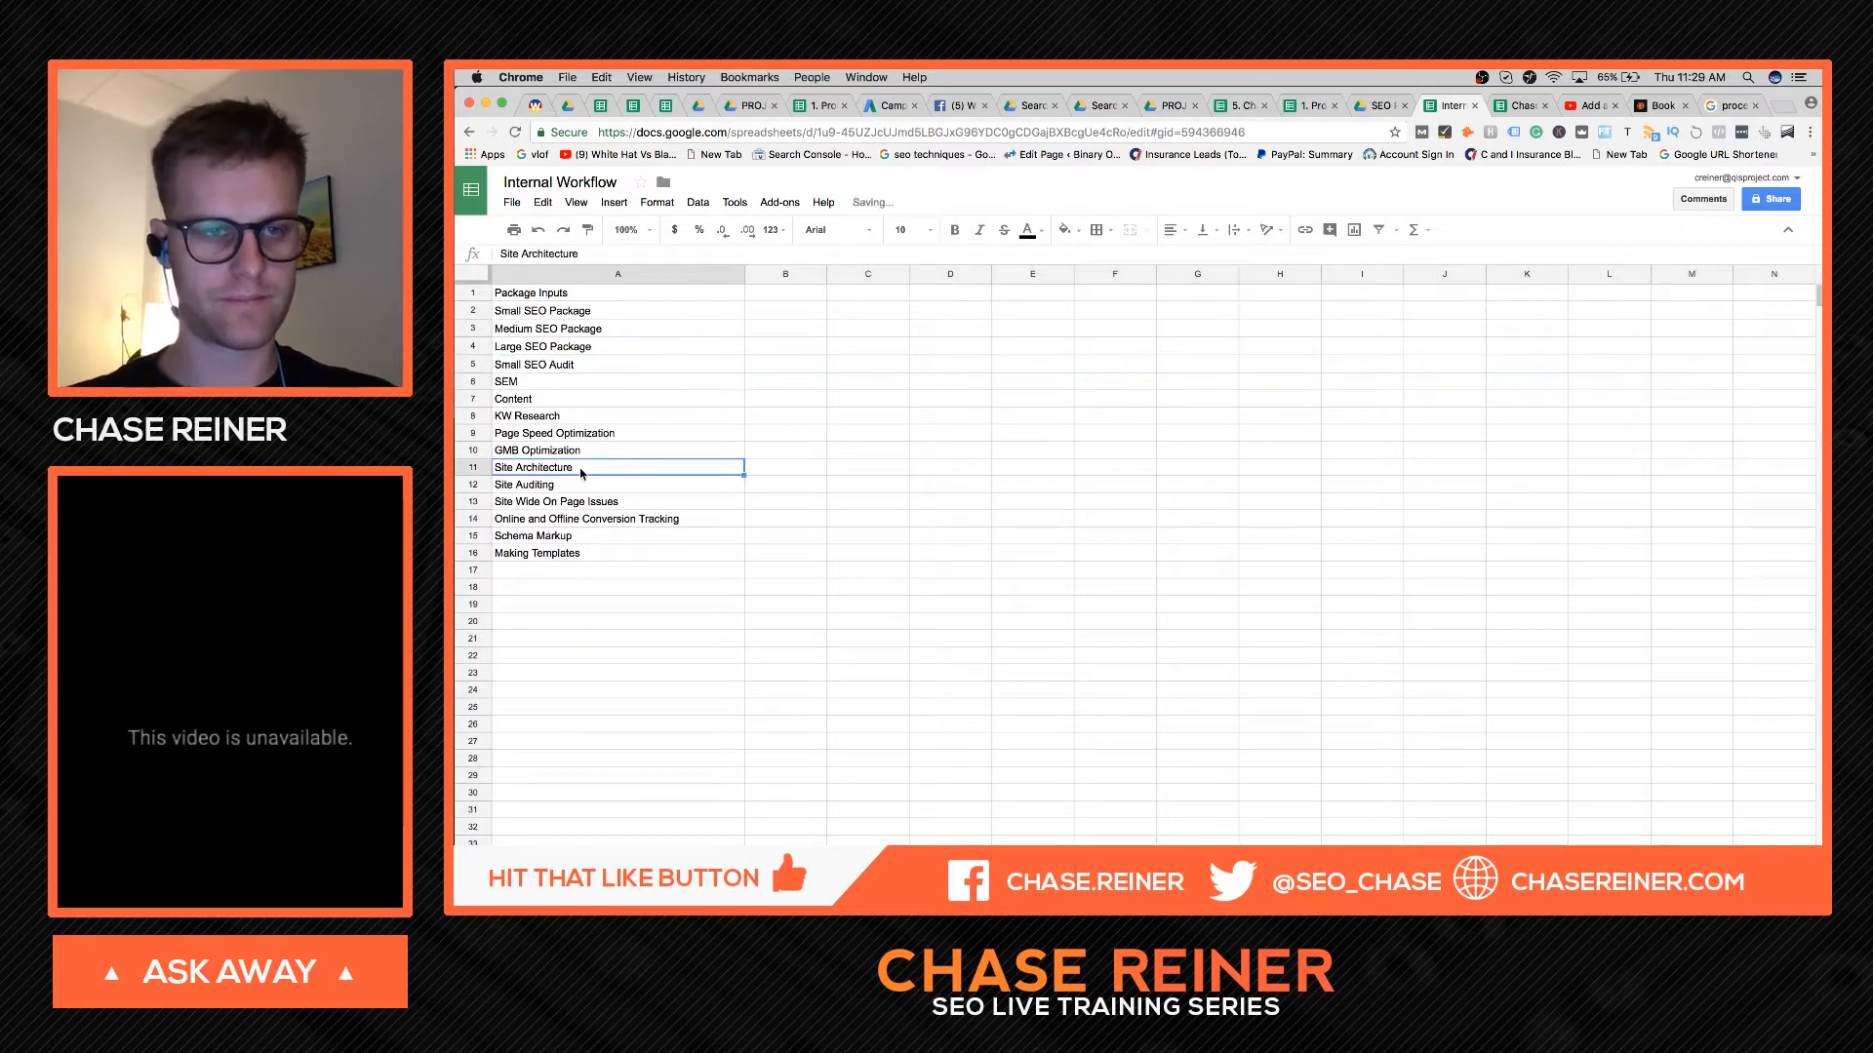
- Insert a row below Small SEO Audit and enter Medium SEO Audit in cell A6
right_click(470, 356)
right_click(467, 364)
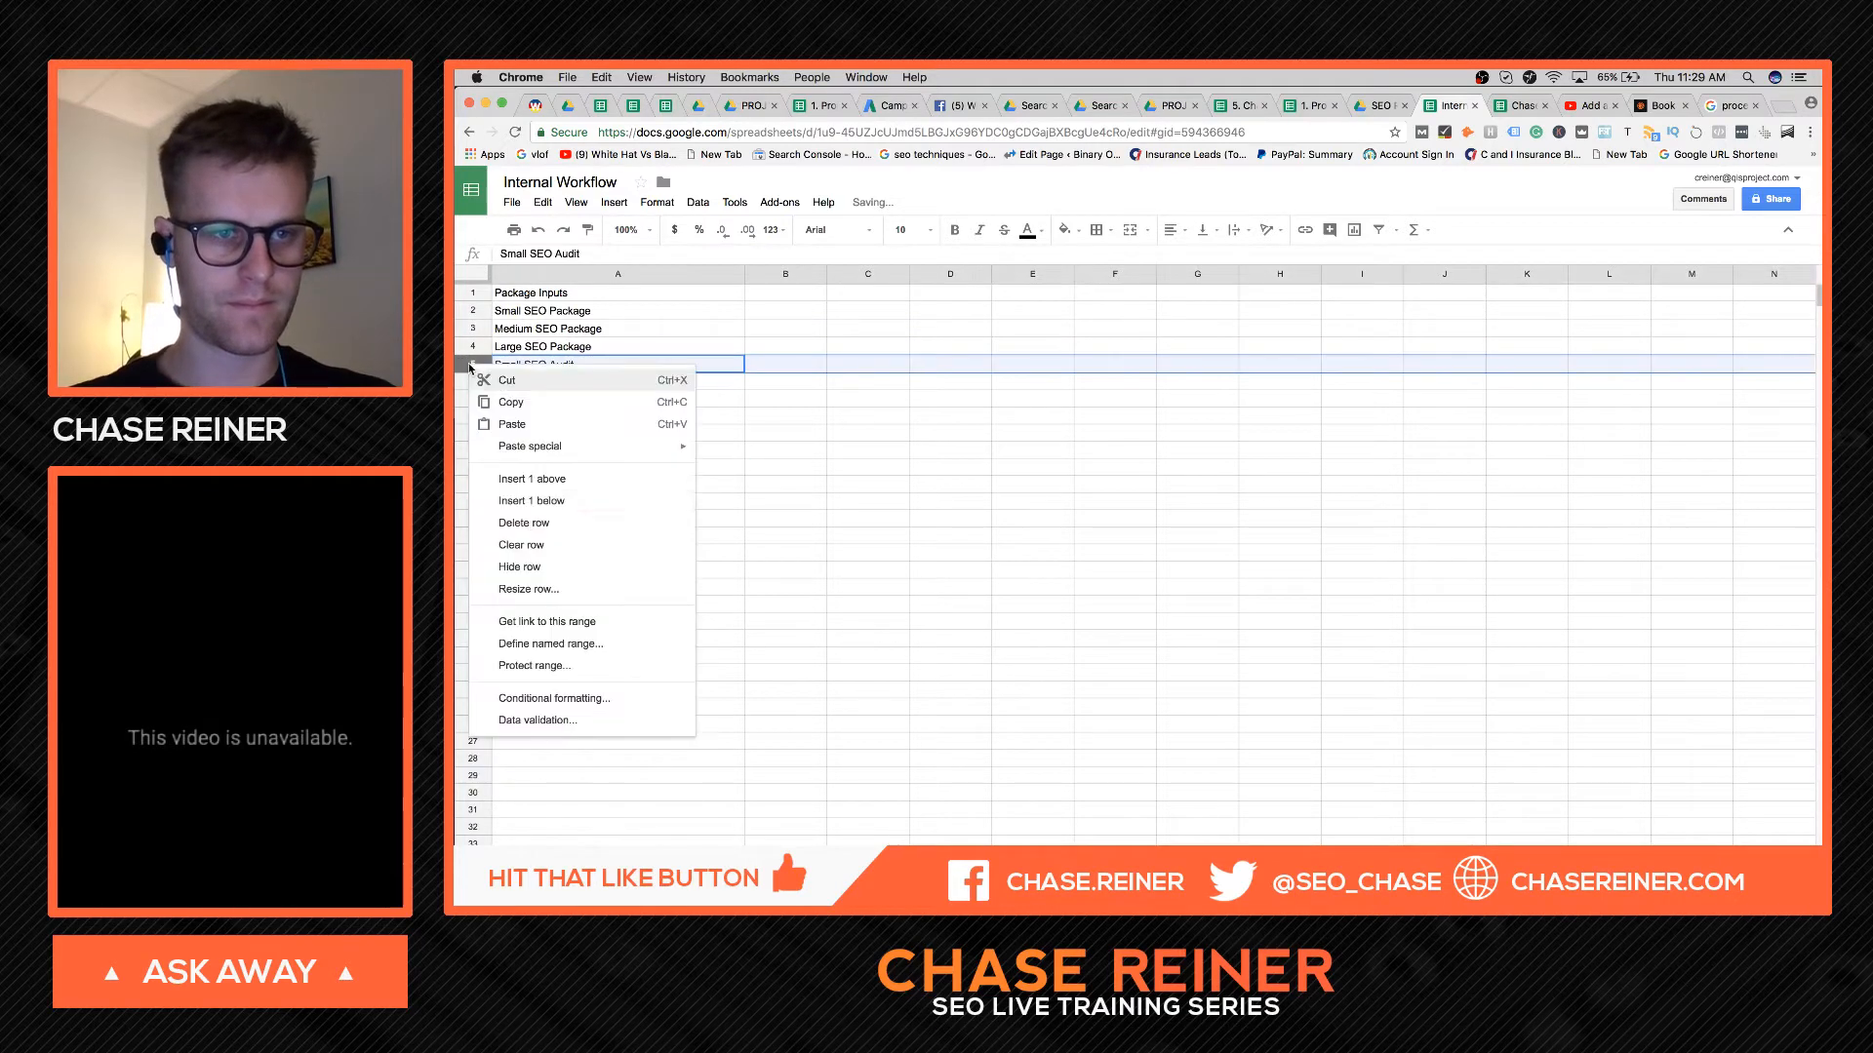
click(557, 512)
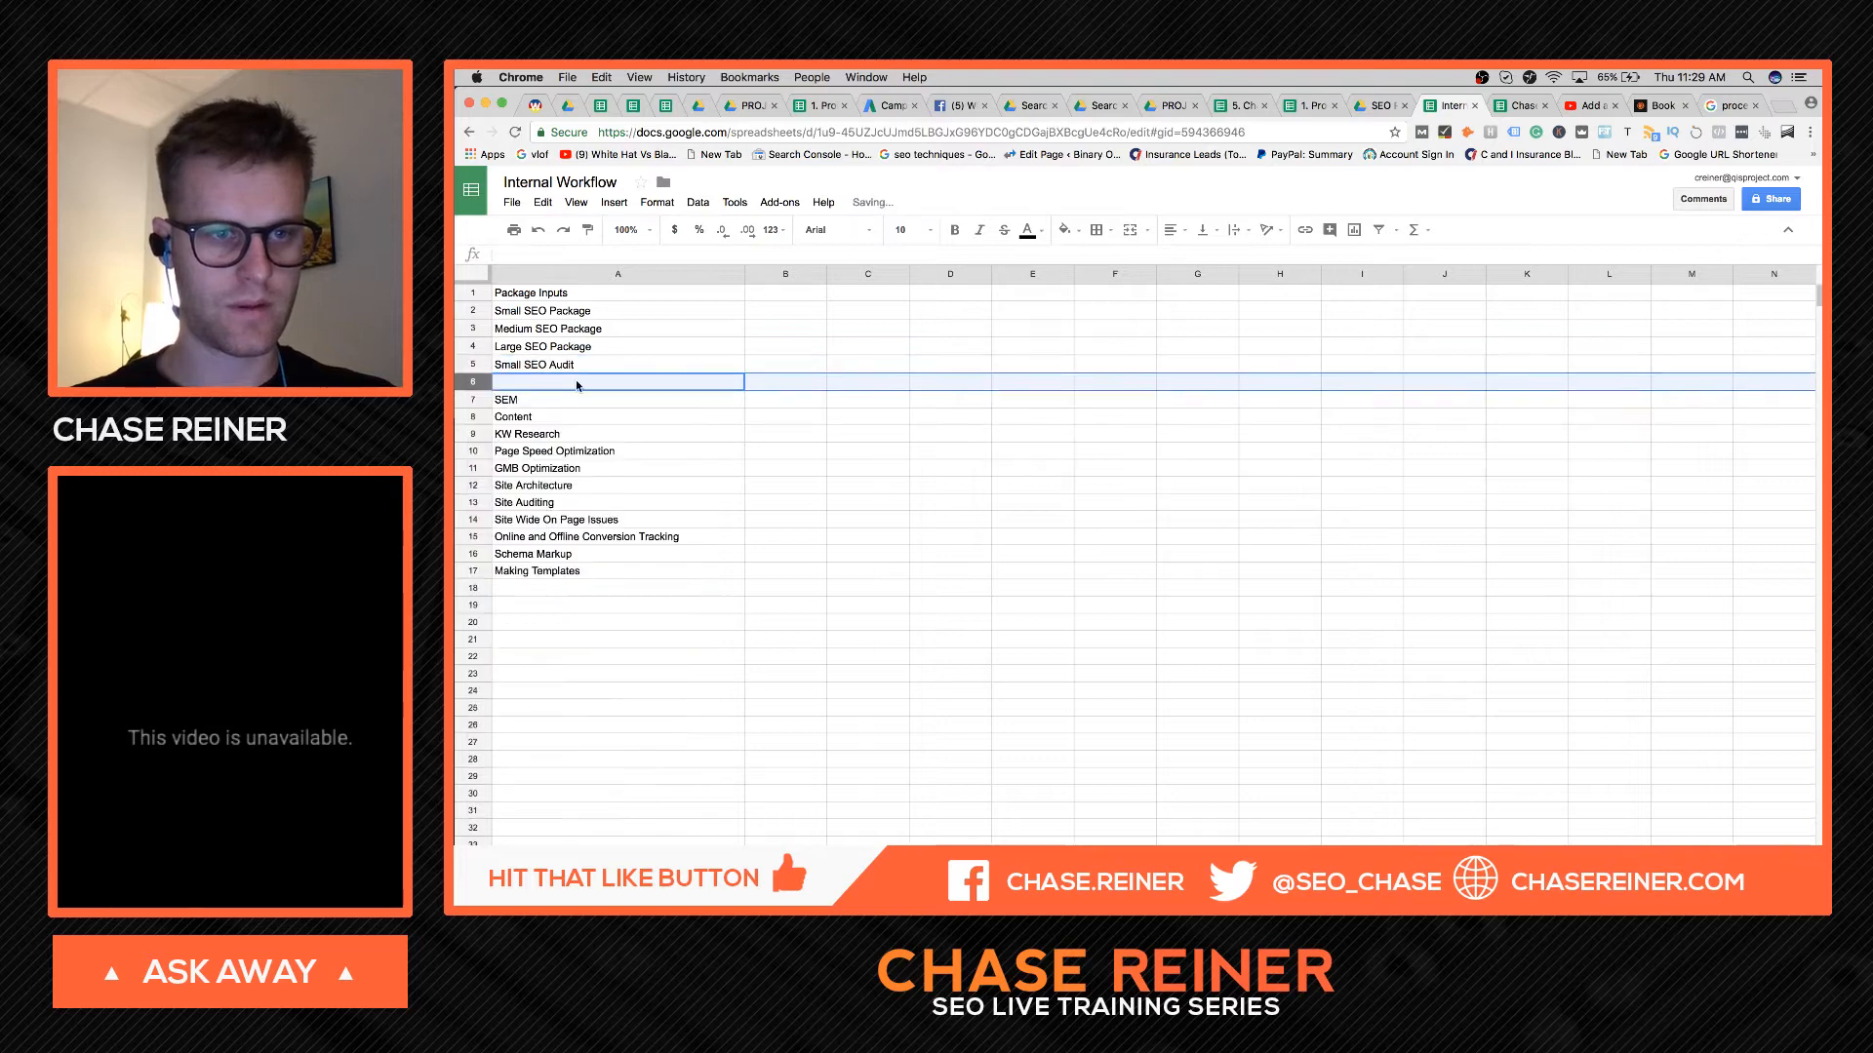
click(575, 381)
text(Sm)
key(BackSpace)
key(BackSpace)
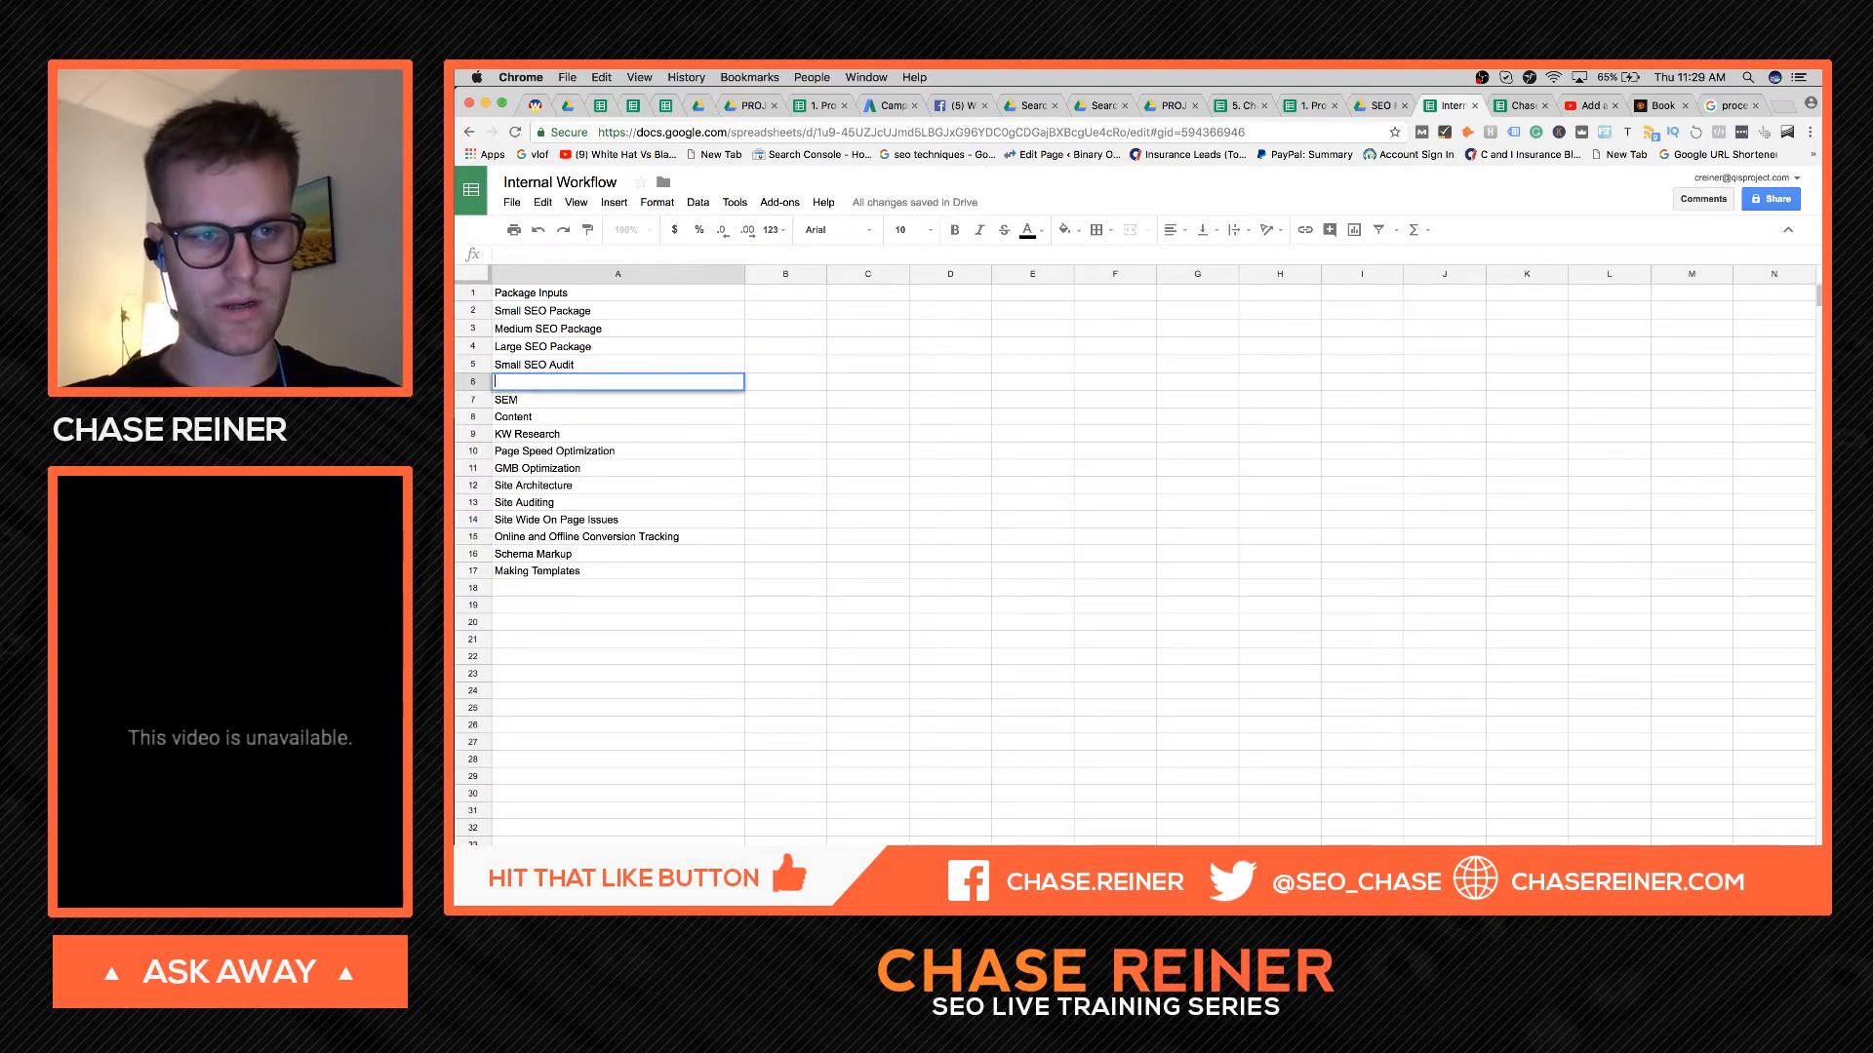
text(Medium SEO Aud)
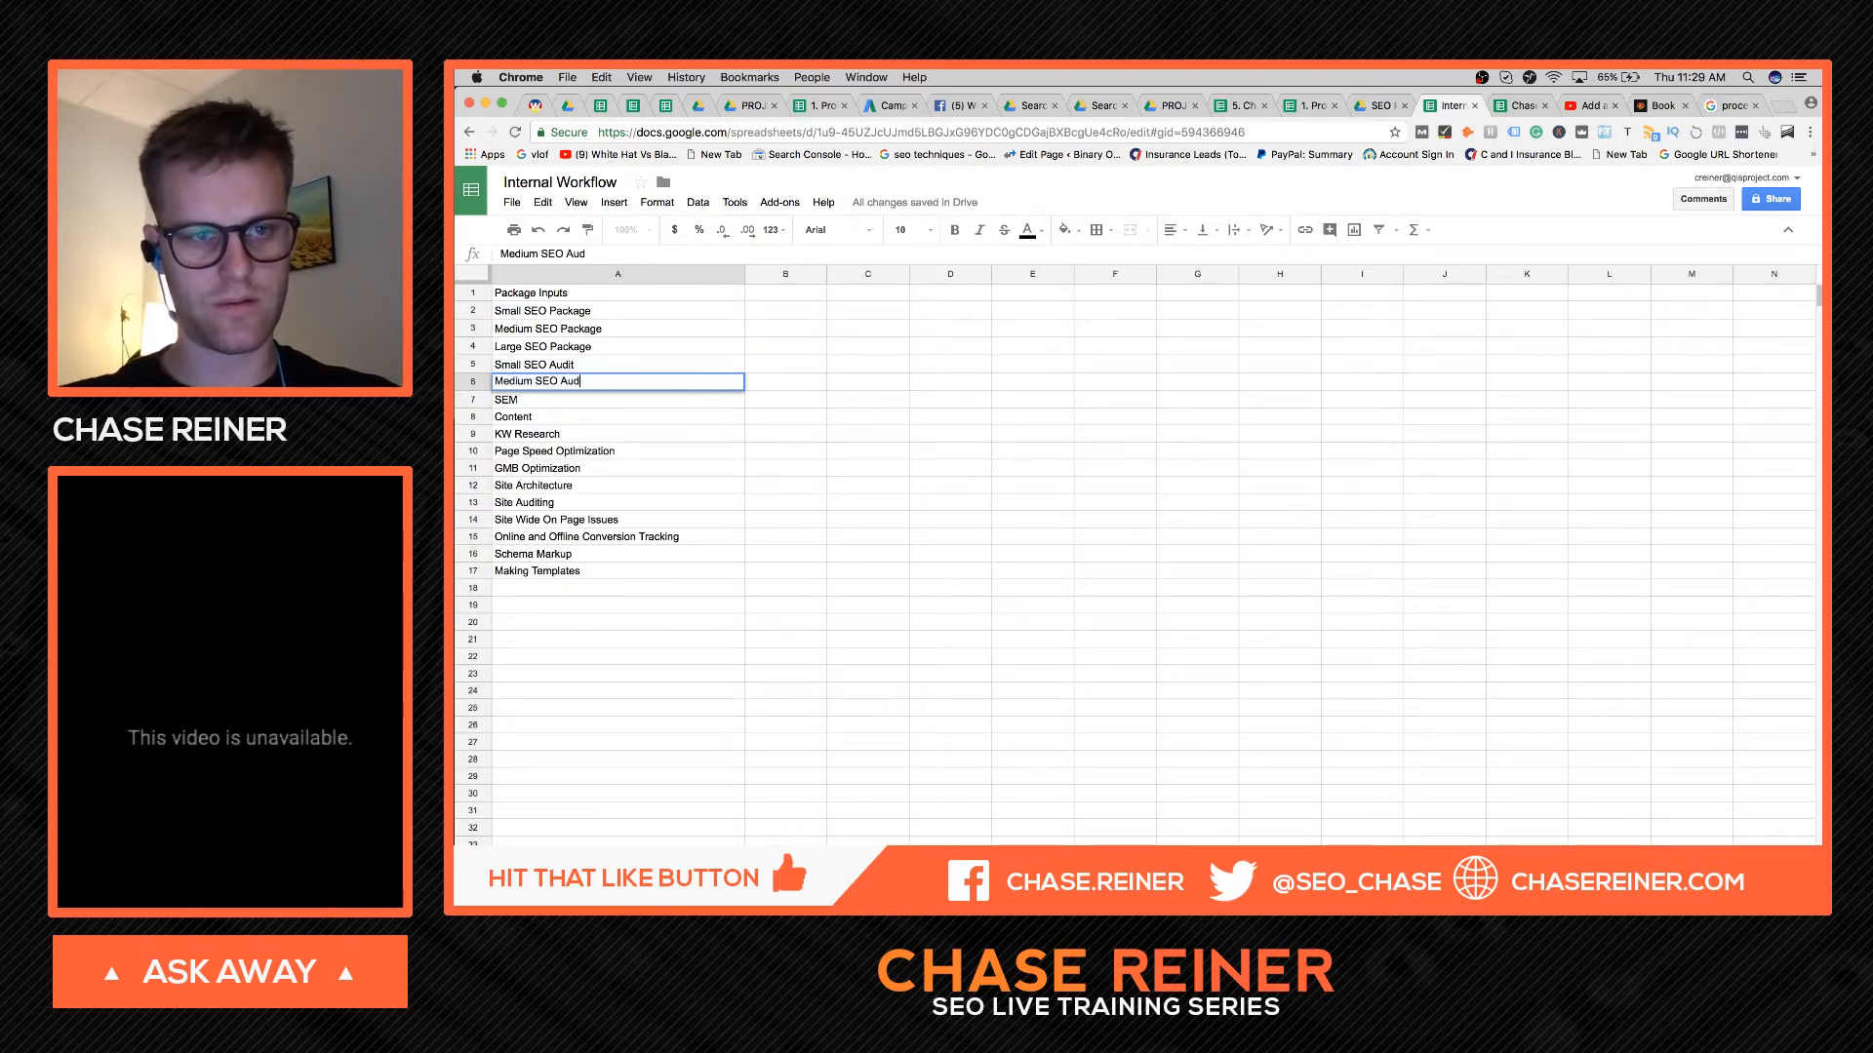
text(oit)
click(628, 540)
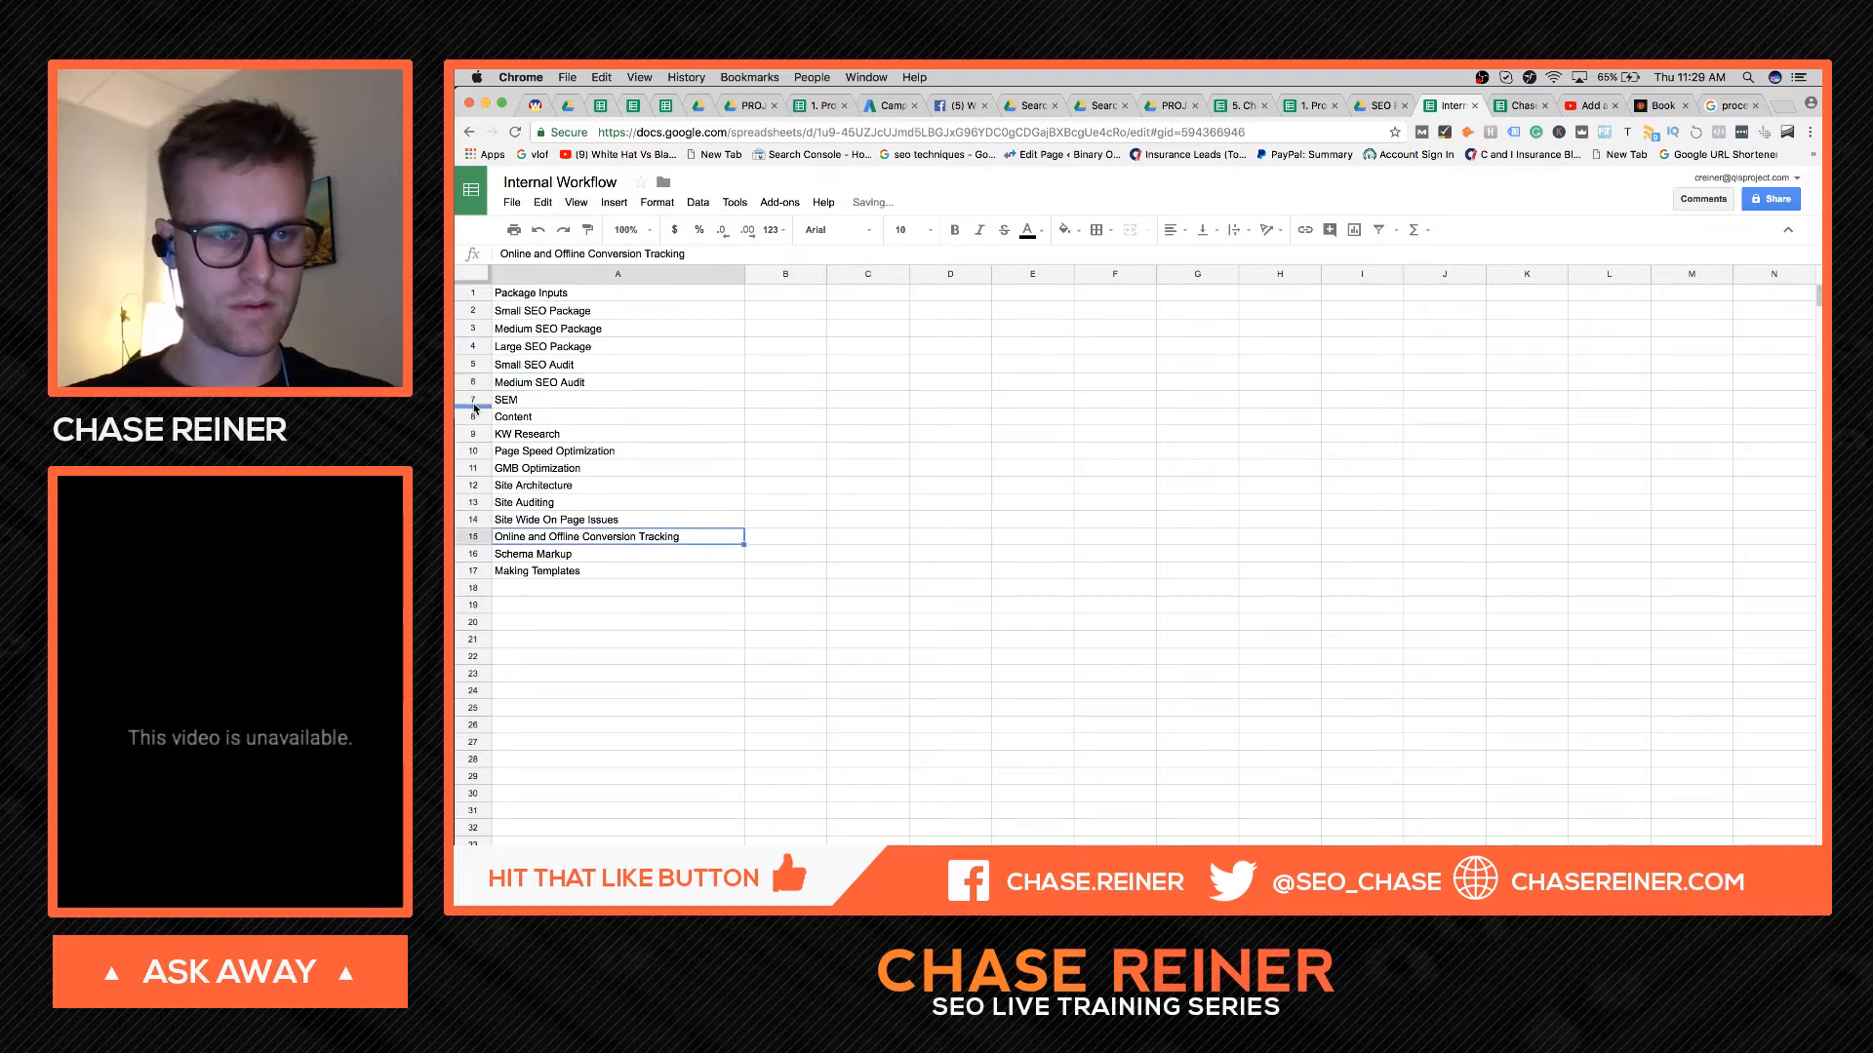
- Insert a row below Medium SEO Audit and enter Large SEO Audit in cell A7
right_click(473, 381)
click(561, 523)
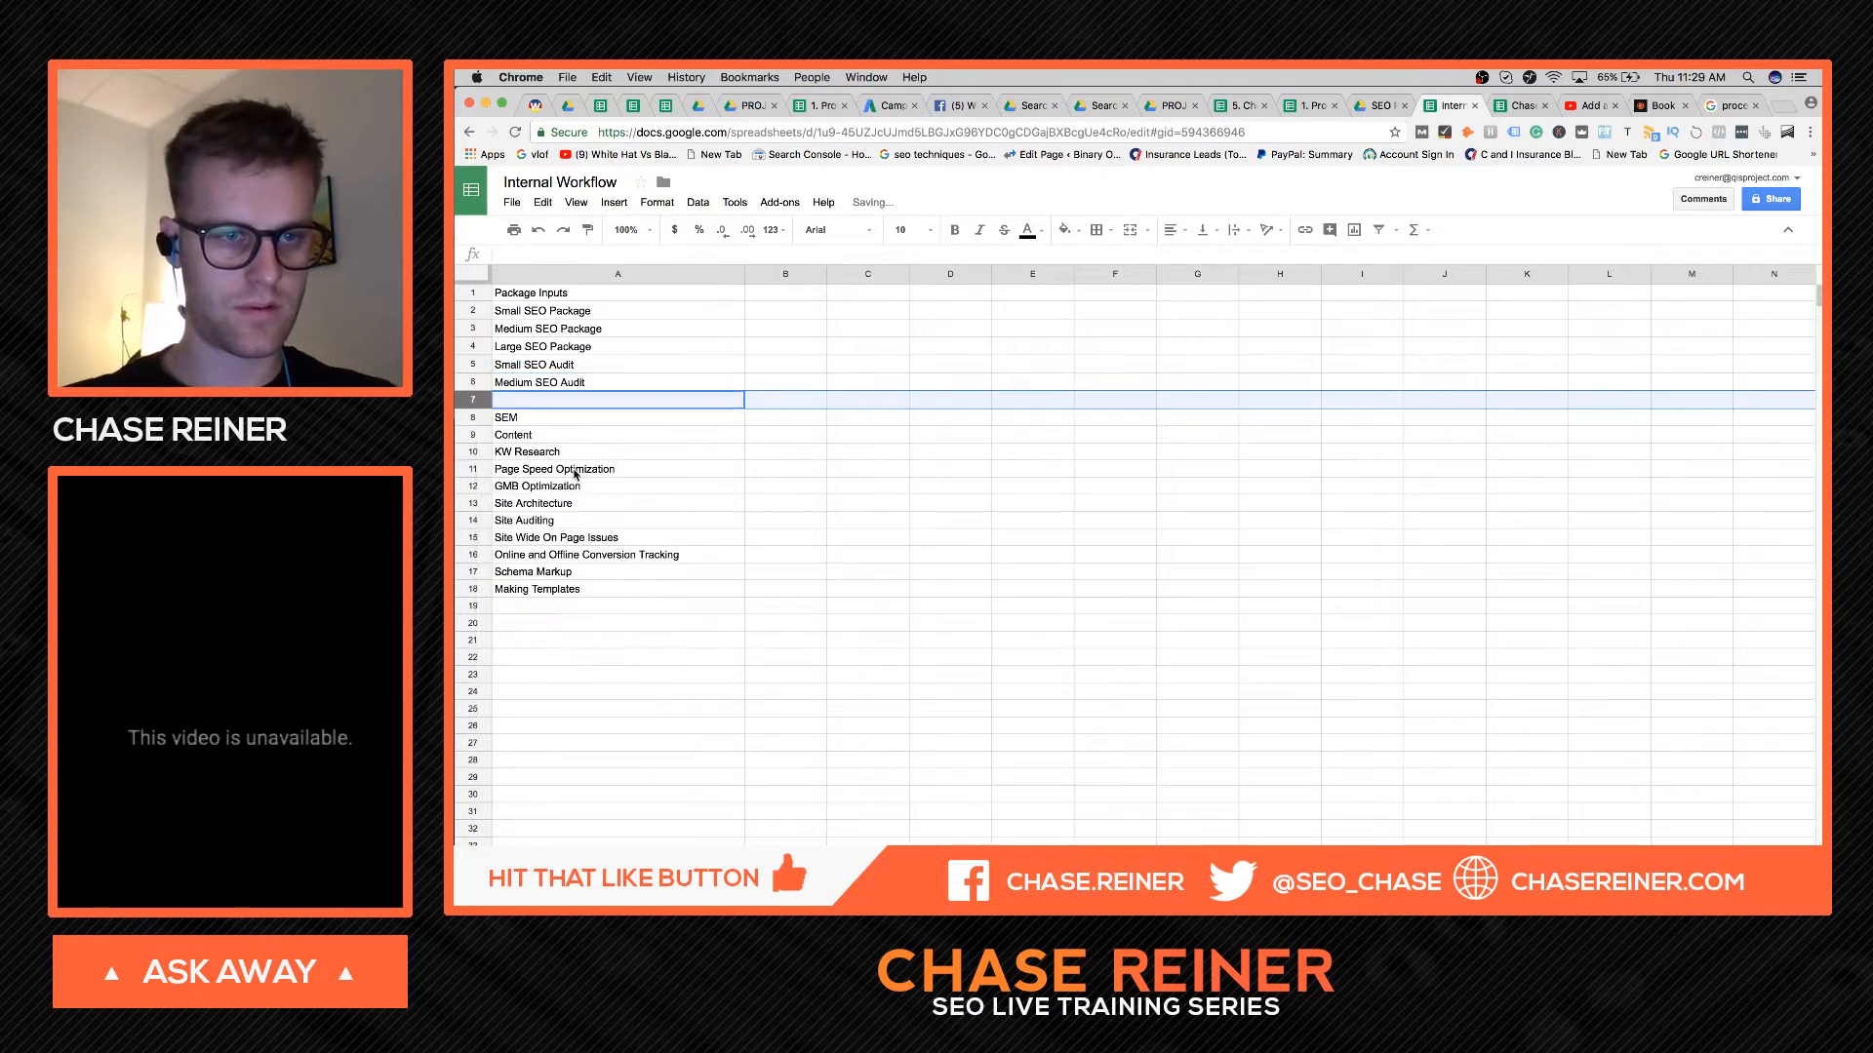
text(Large SEO Audit)
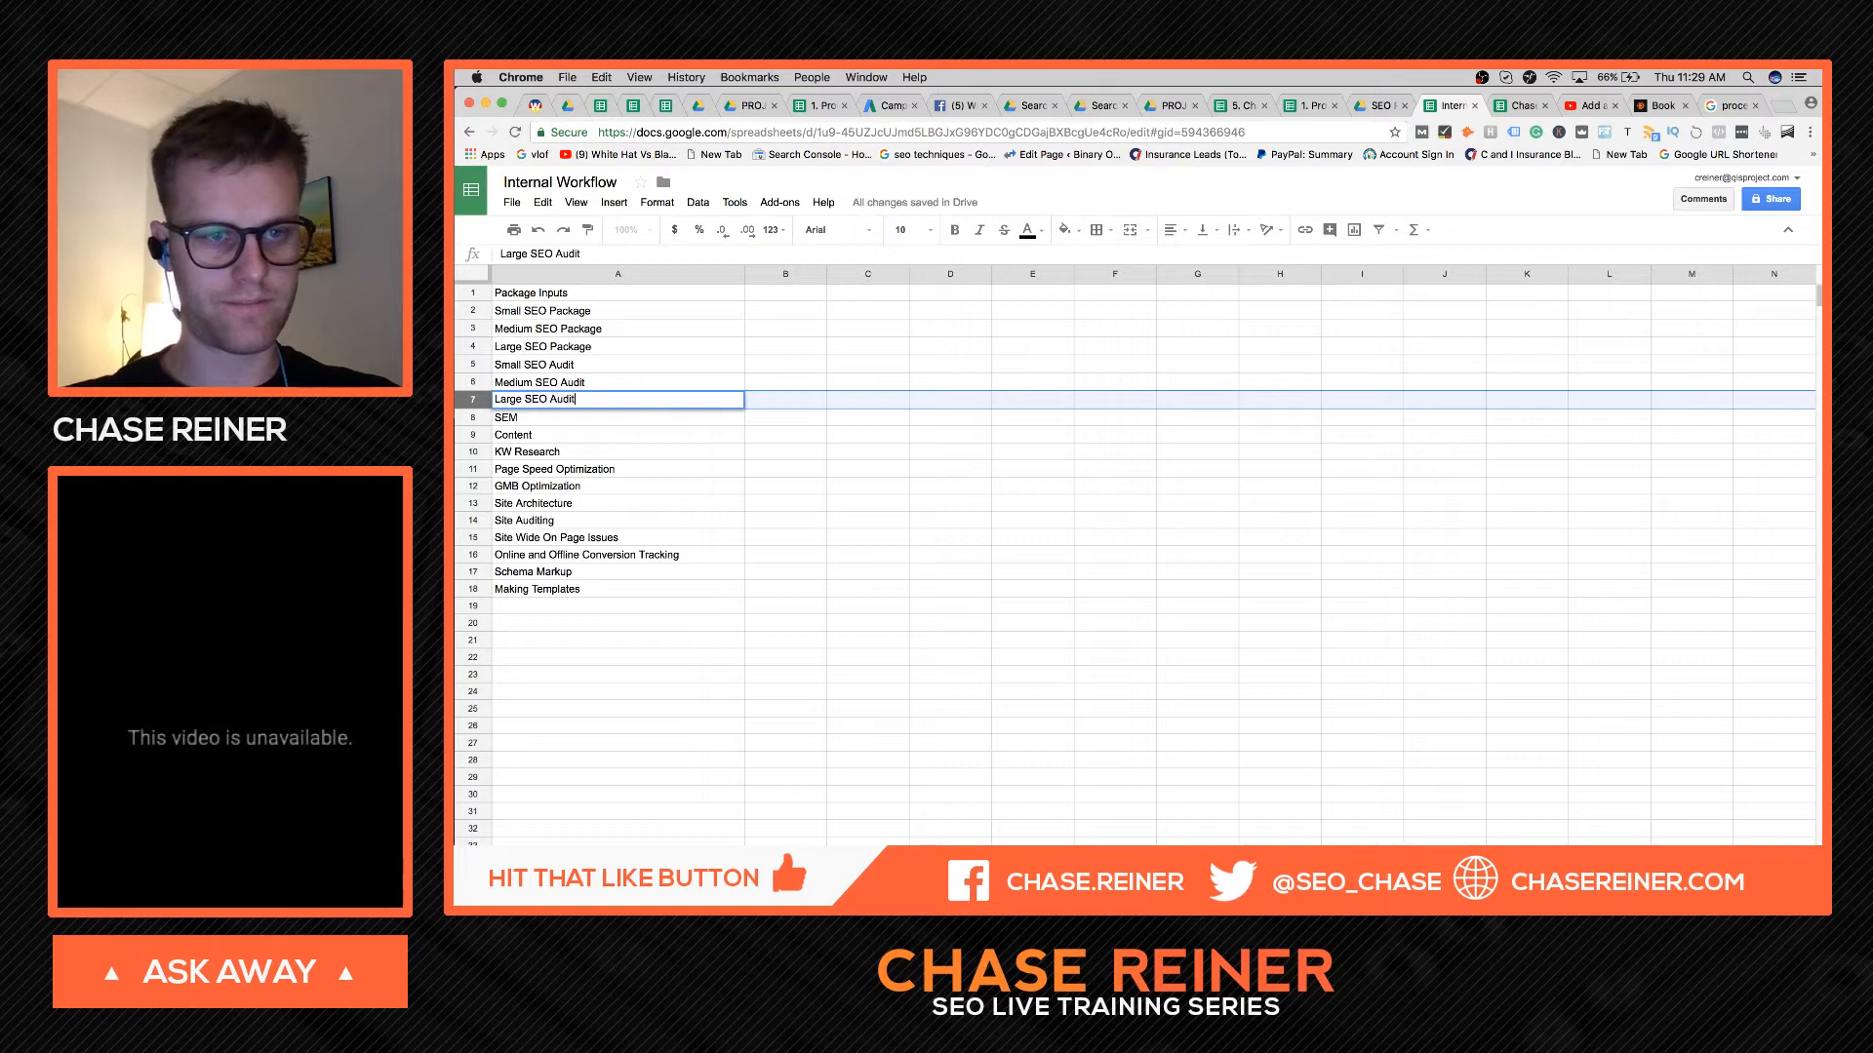
click(558, 470)
- Move the SEM entry from row 8 to row 19, below Making Templates
click(558, 433)
click(503, 421)
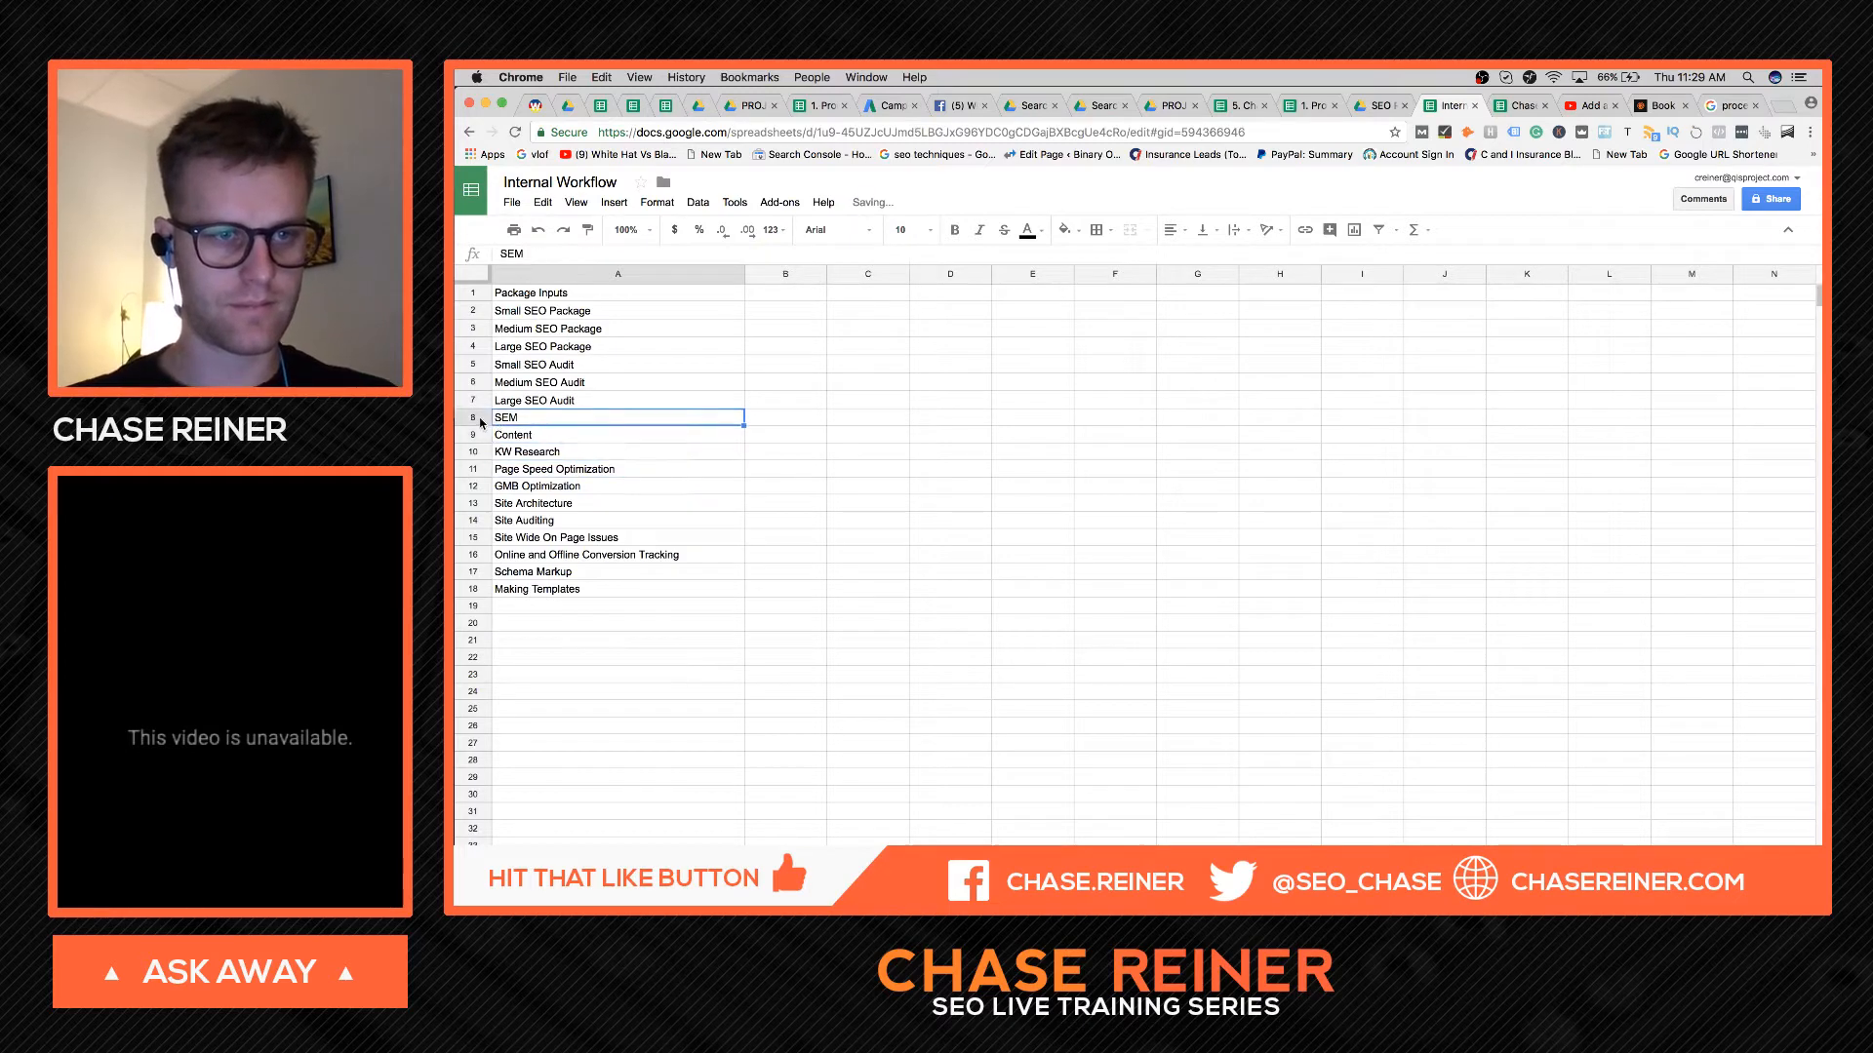
click(473, 417)
drag(487, 602, 488, 606)
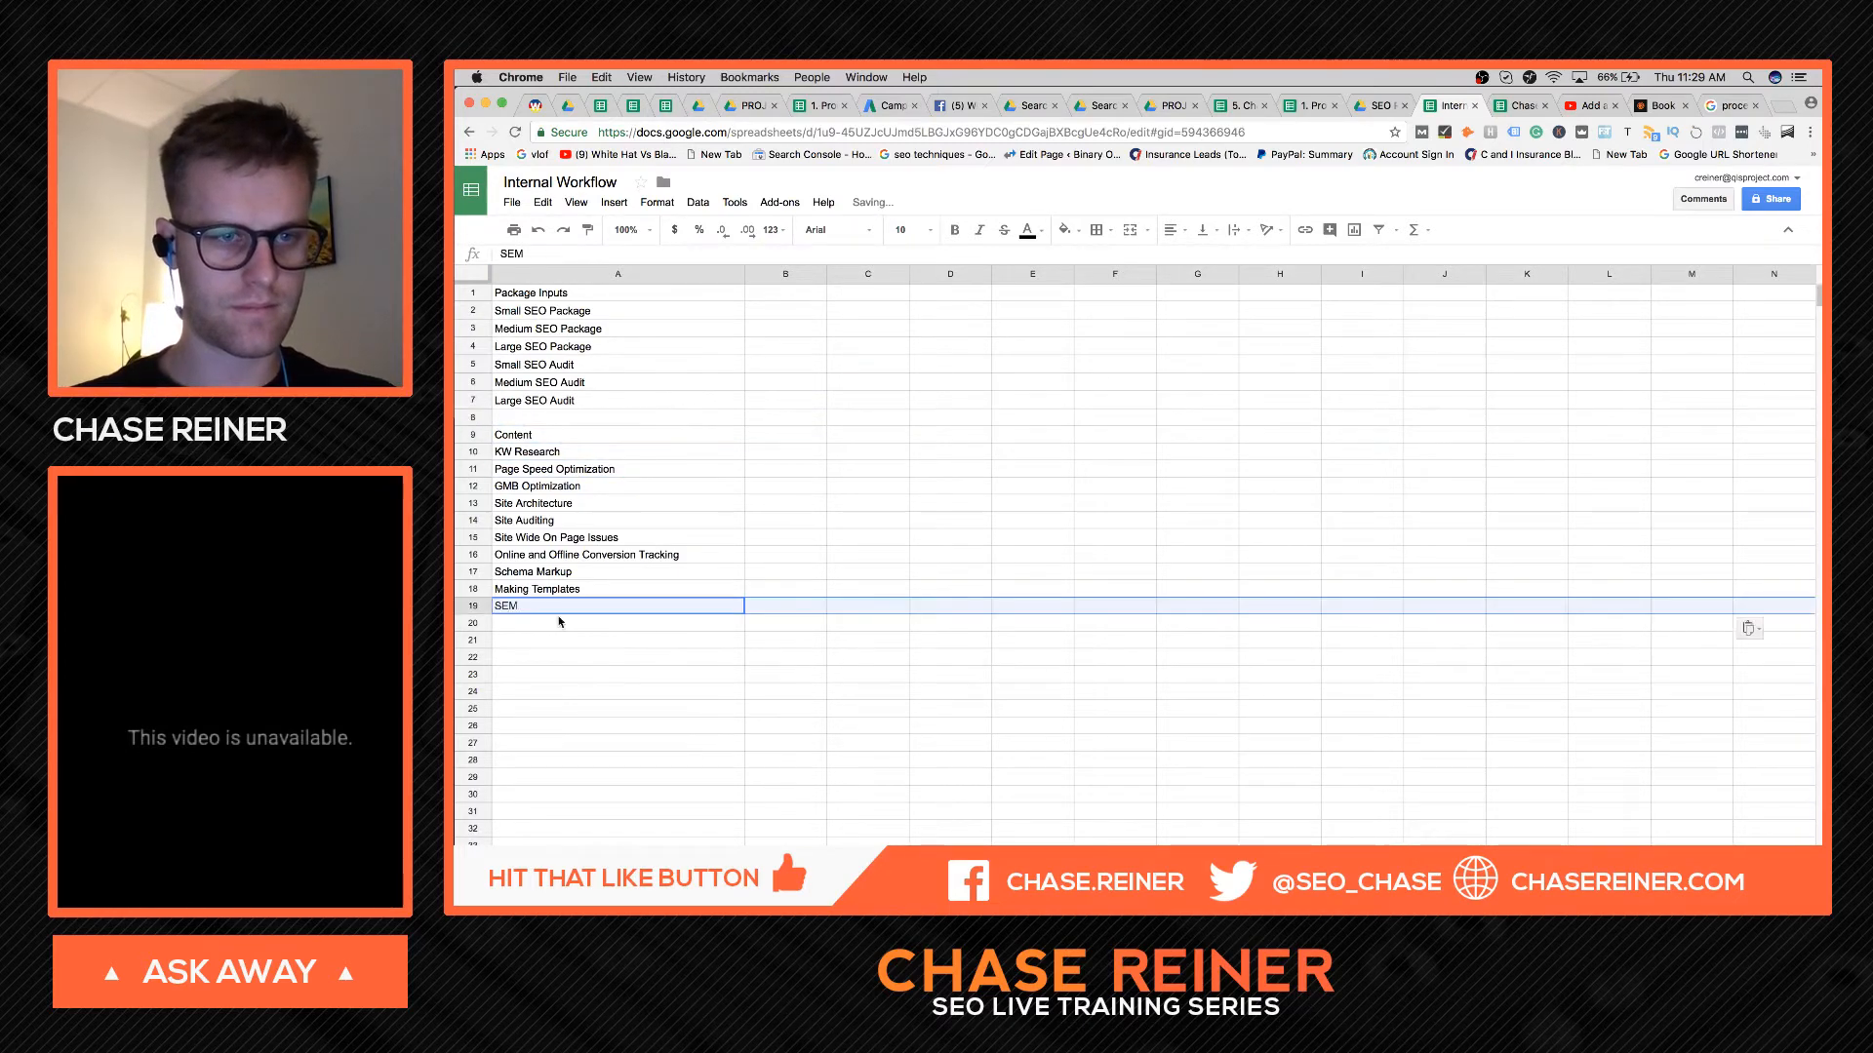
click(630, 648)
- Enter Small Content Package in the empty cell A8 below Large SEO Audit
click(540, 454)
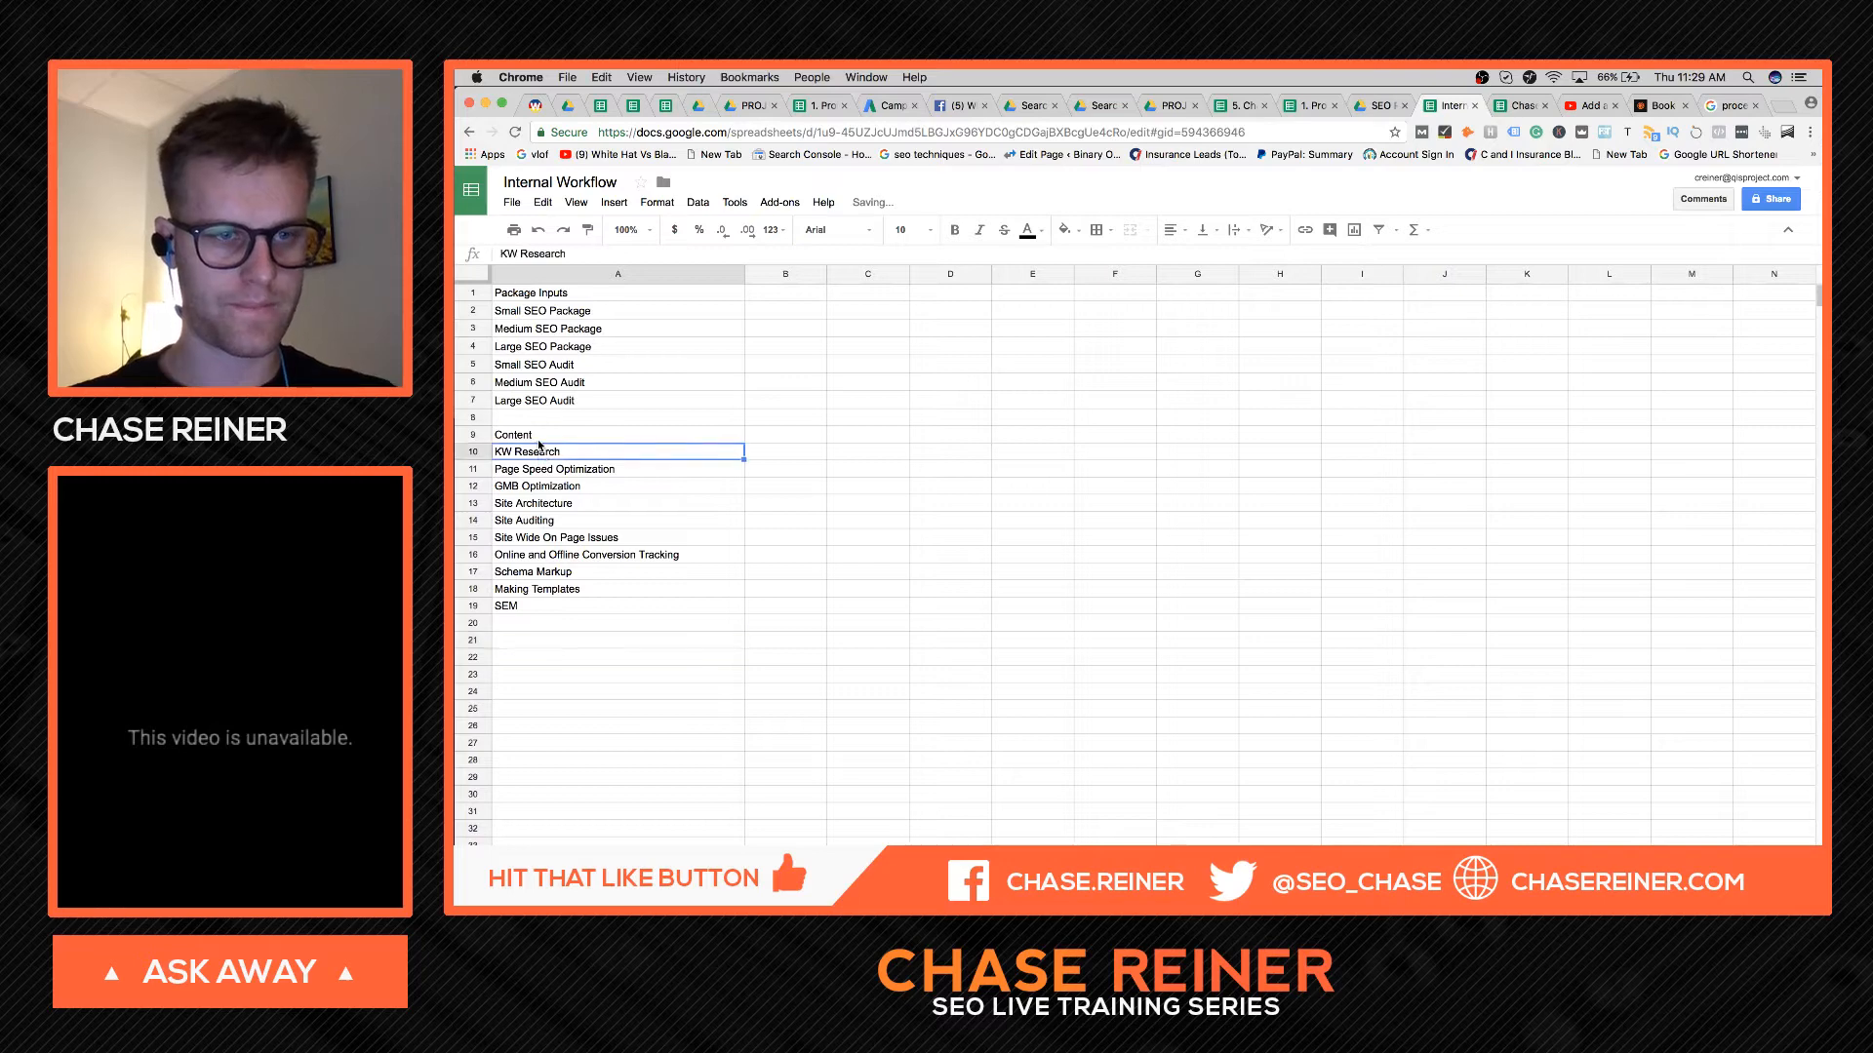
click(537, 436)
double_click(537, 418)
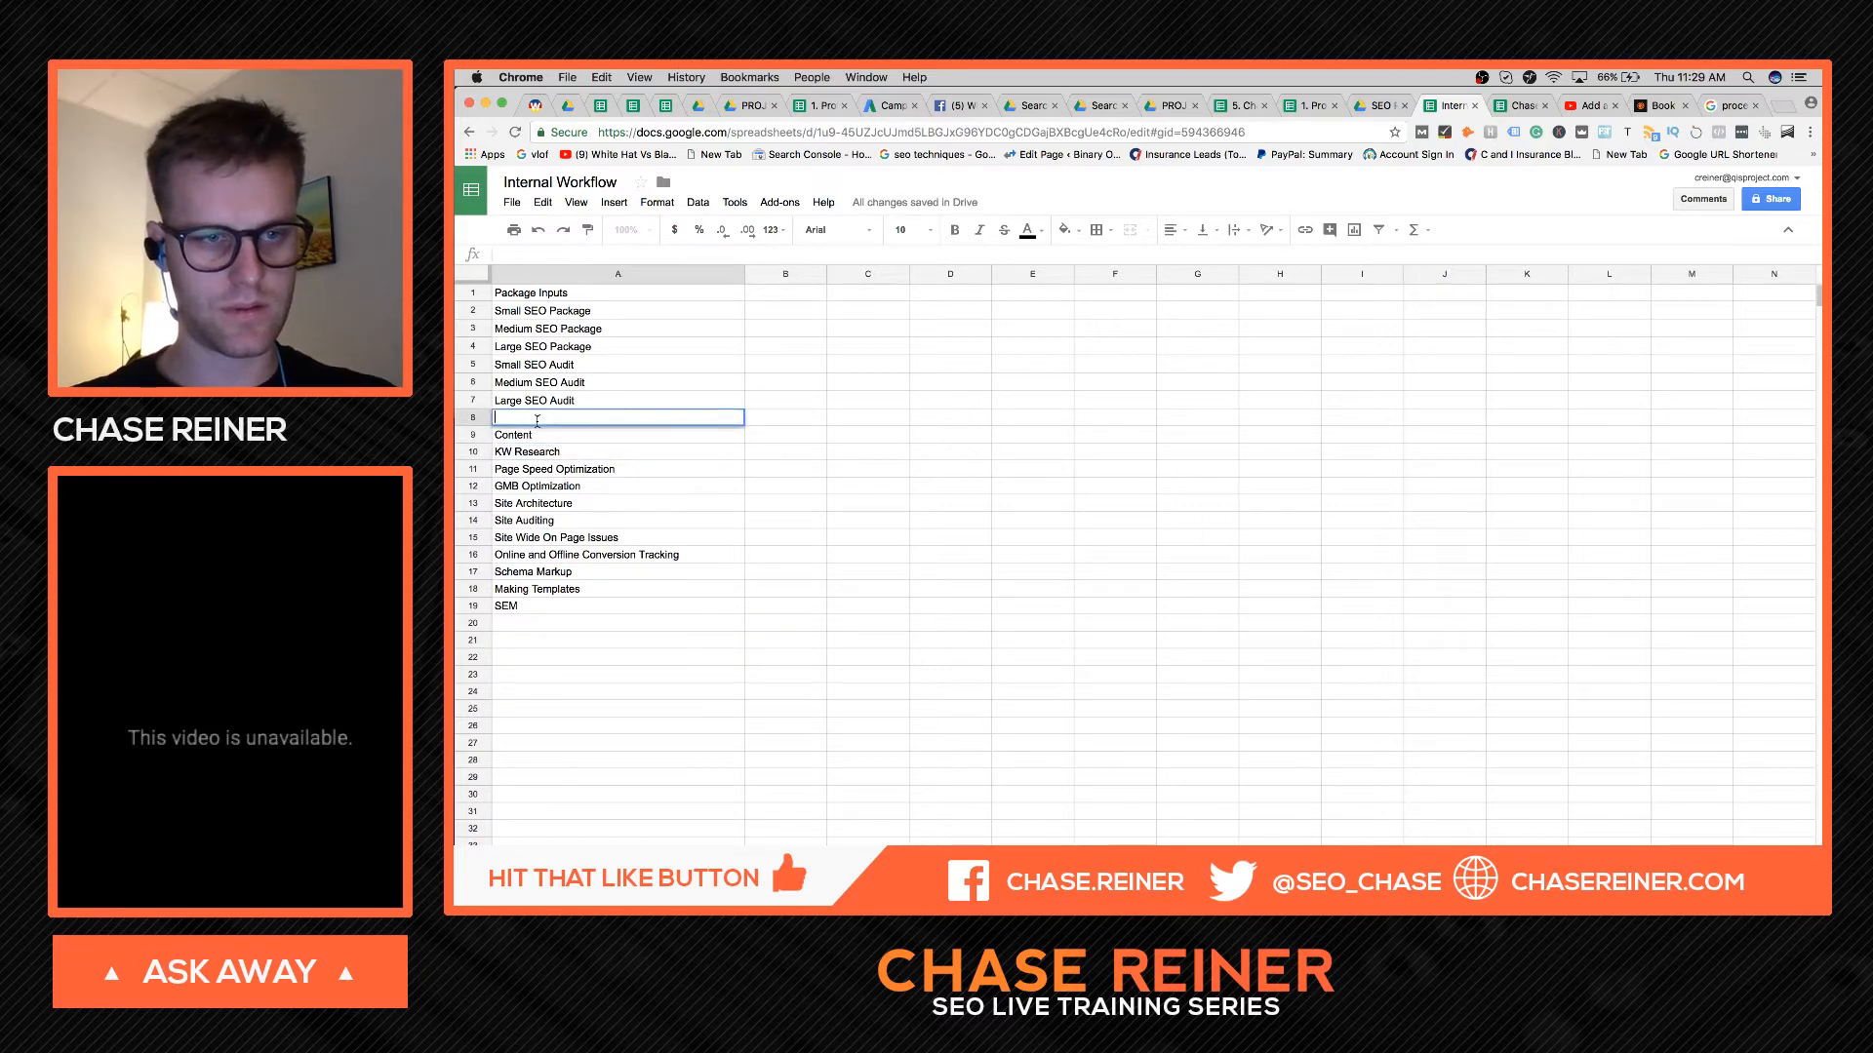
text(Small Cn)
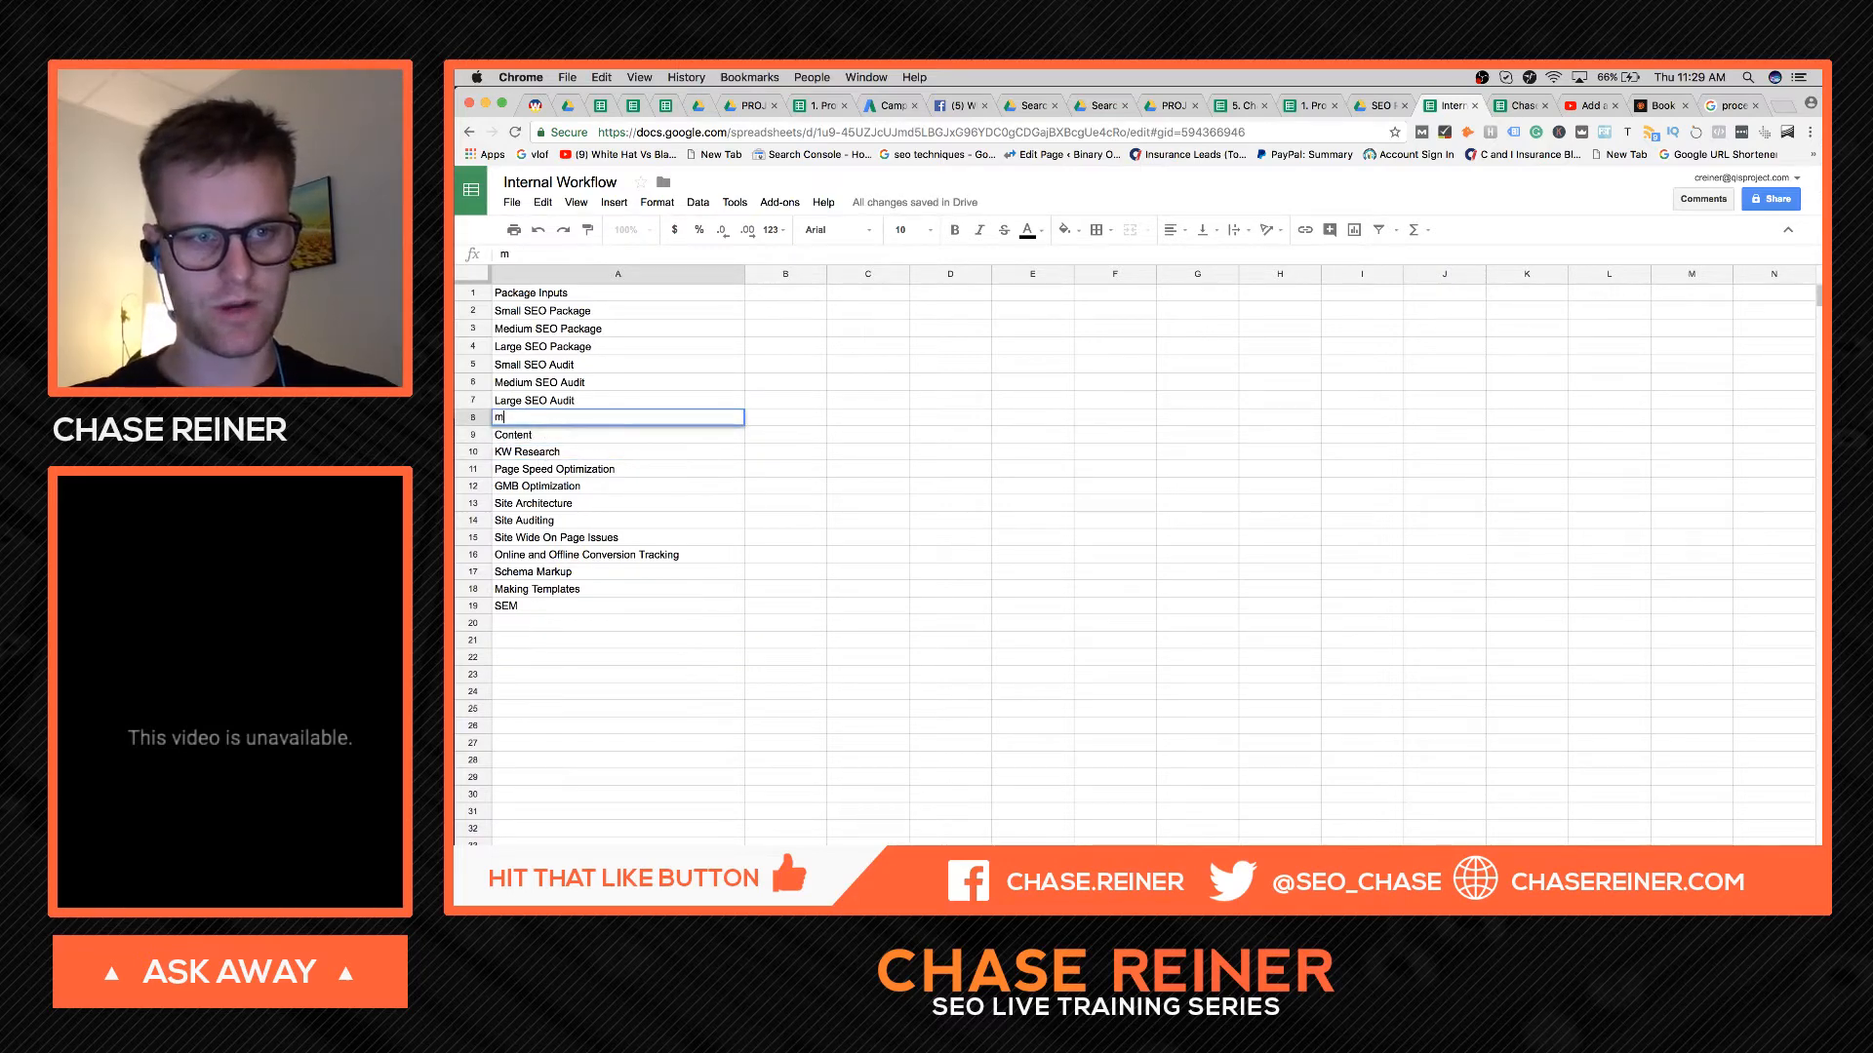
text(n)
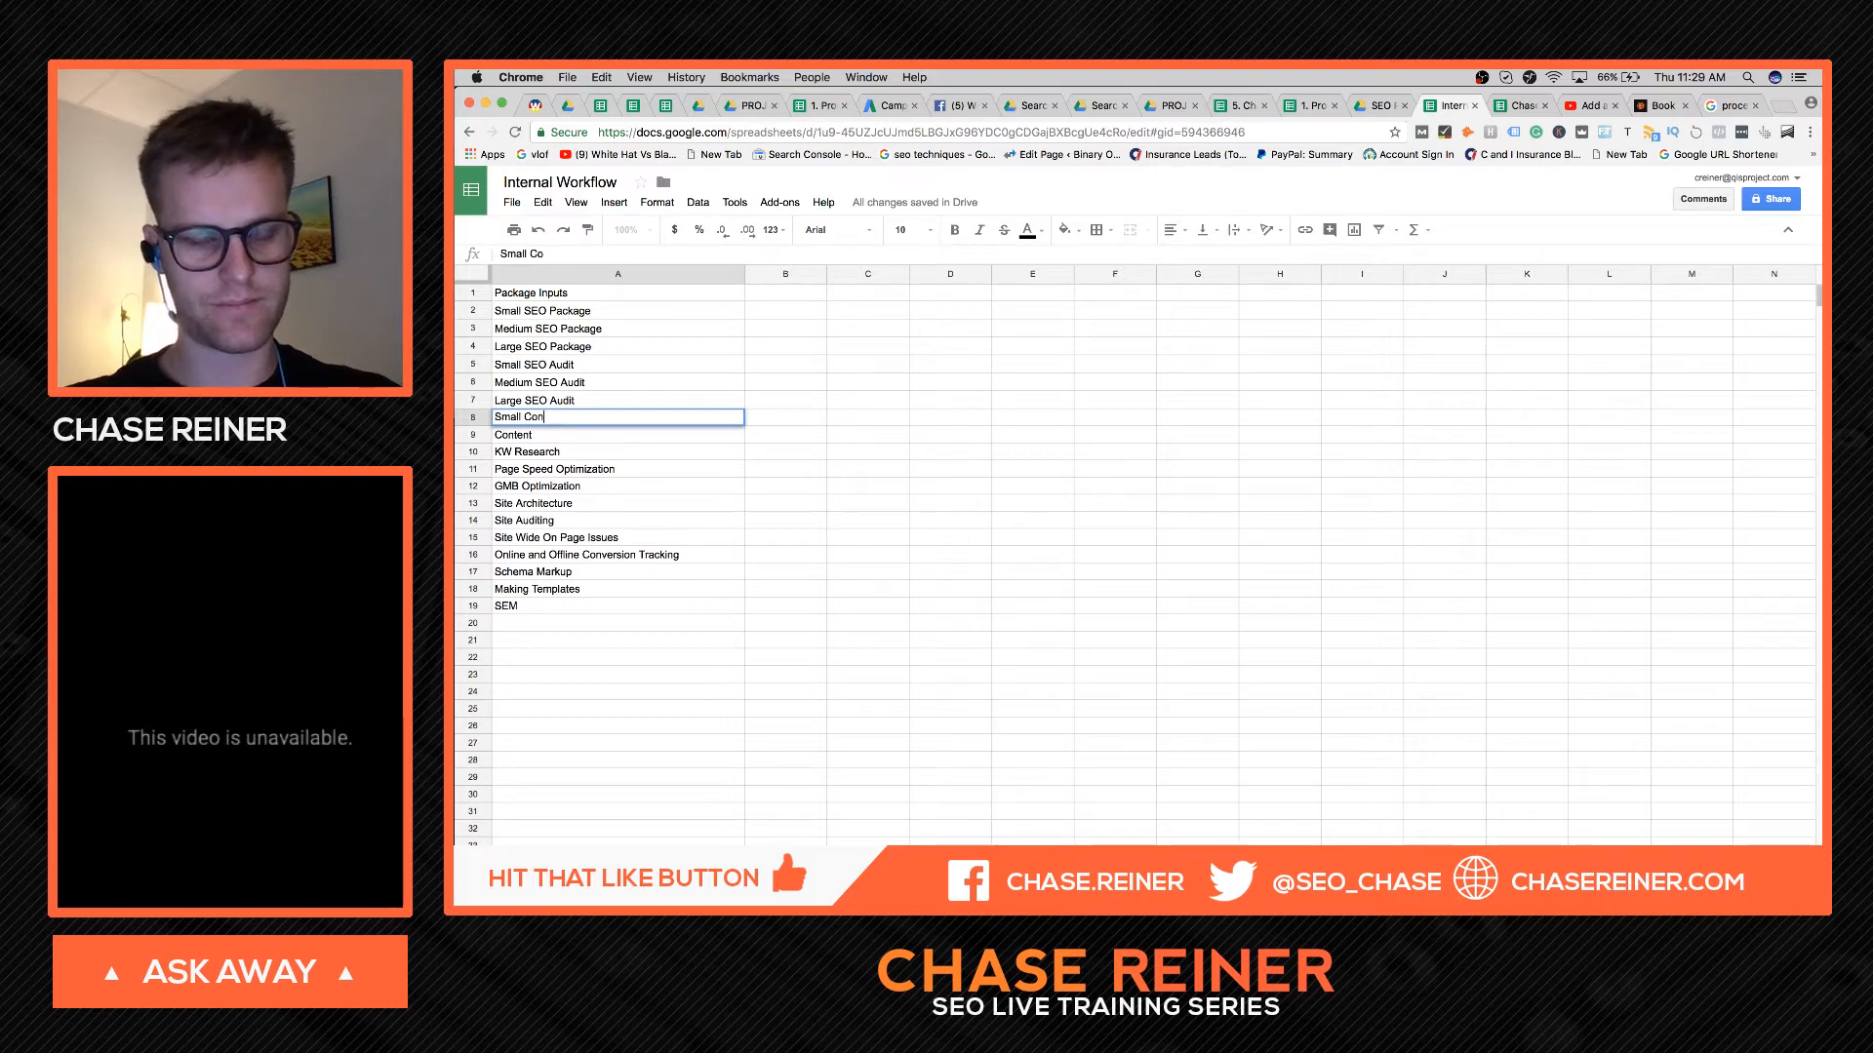
text(tent Package)
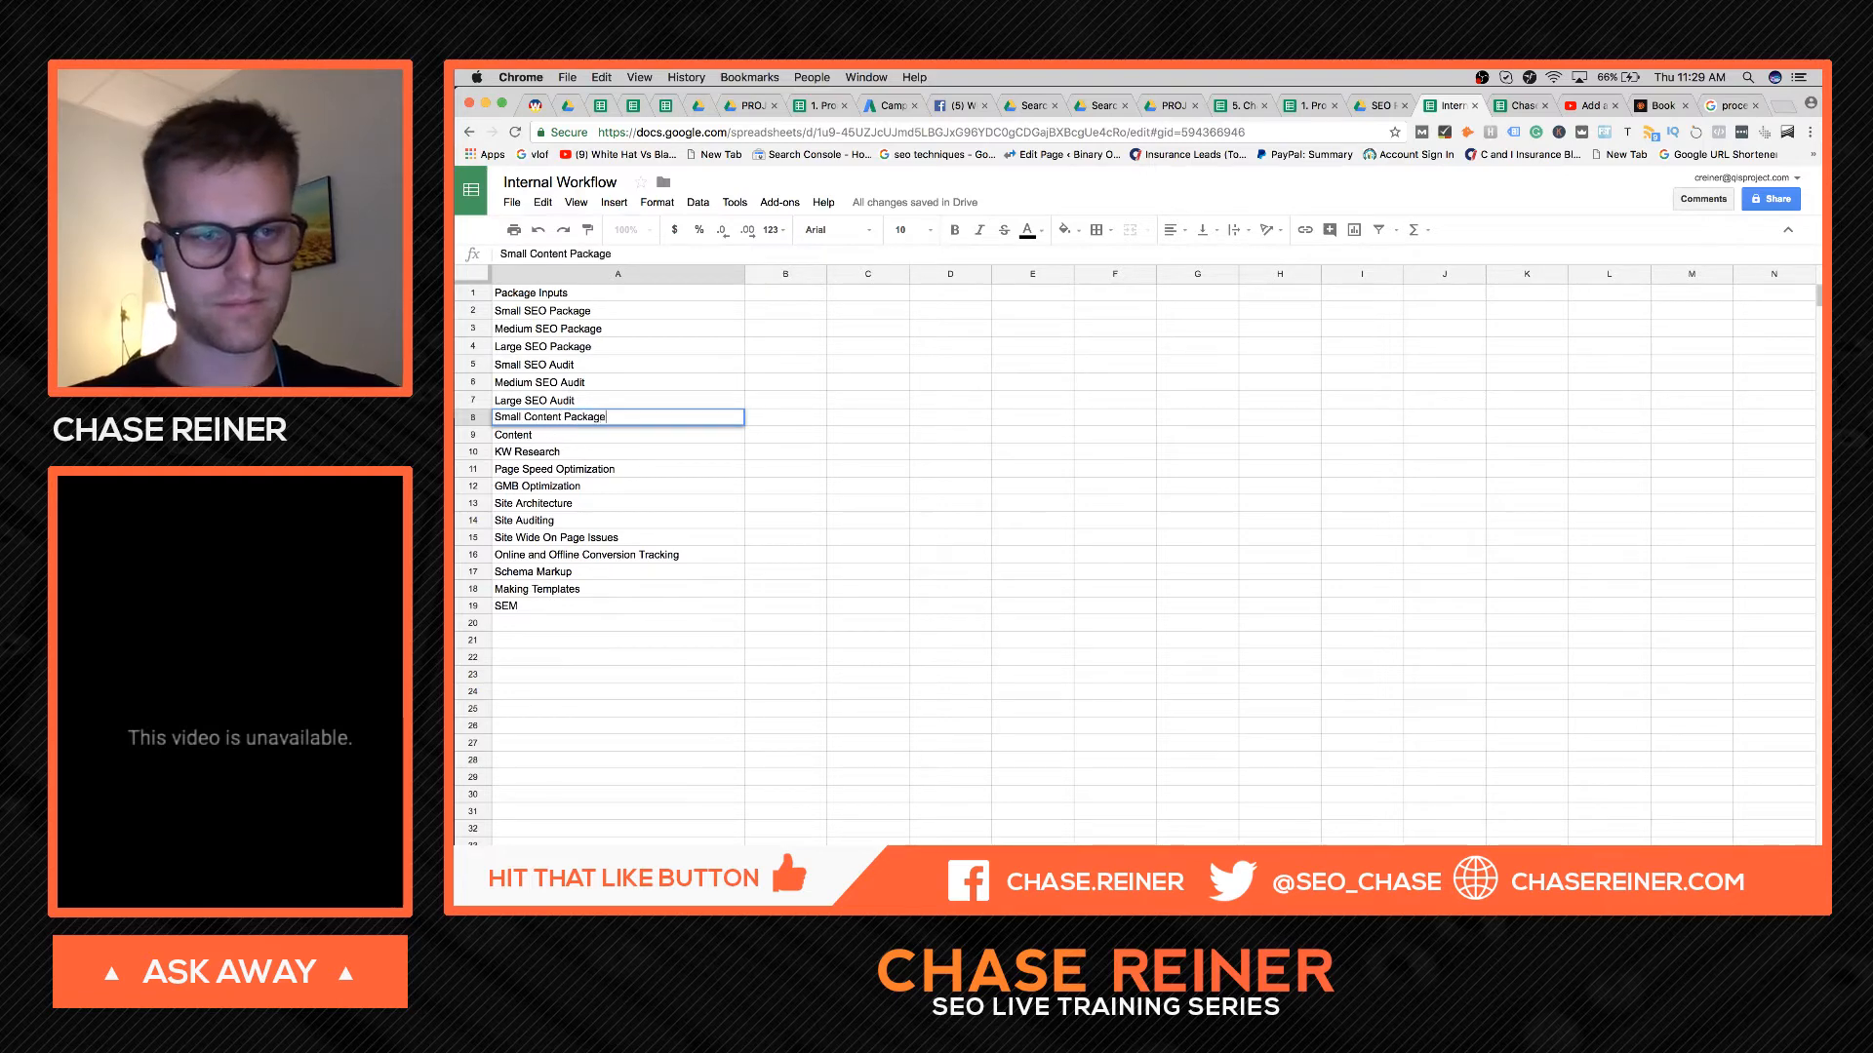
key(Return)
- Replace the Content entry in cell A9 with Medium Content Package
text(M)
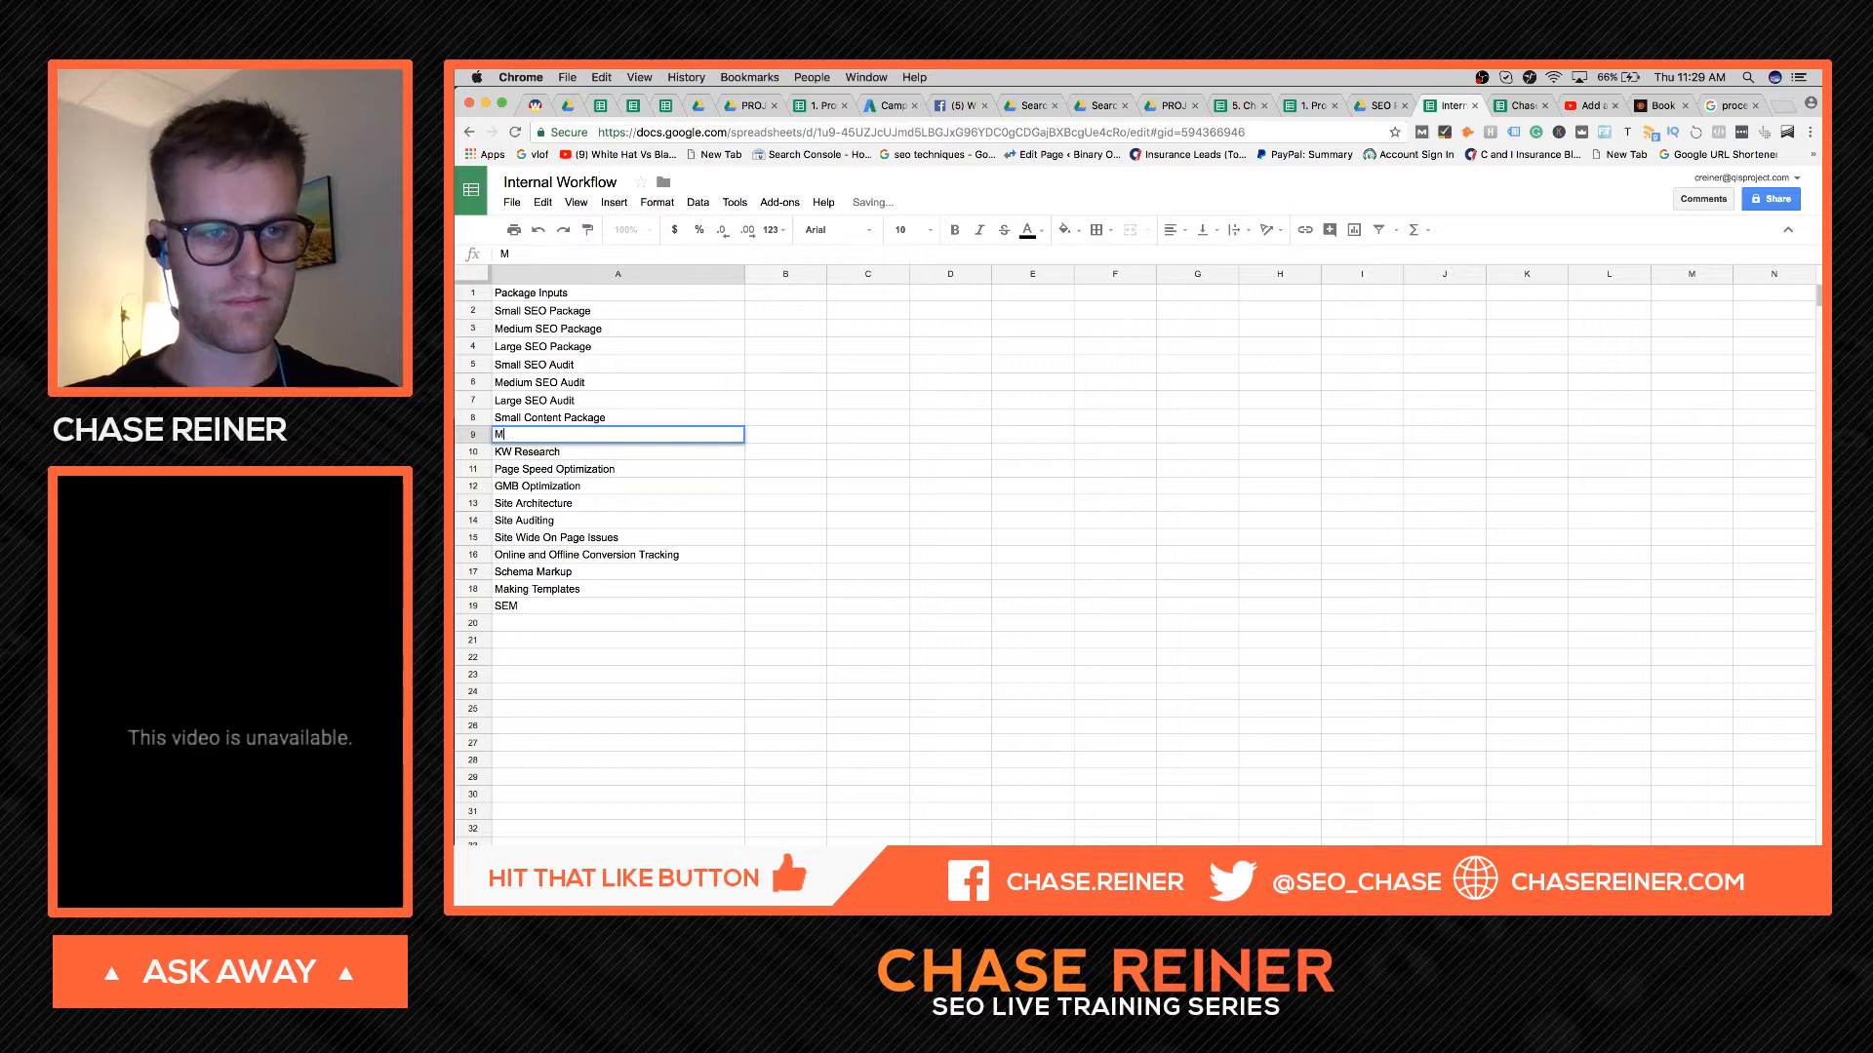
text(edium Content Ma)
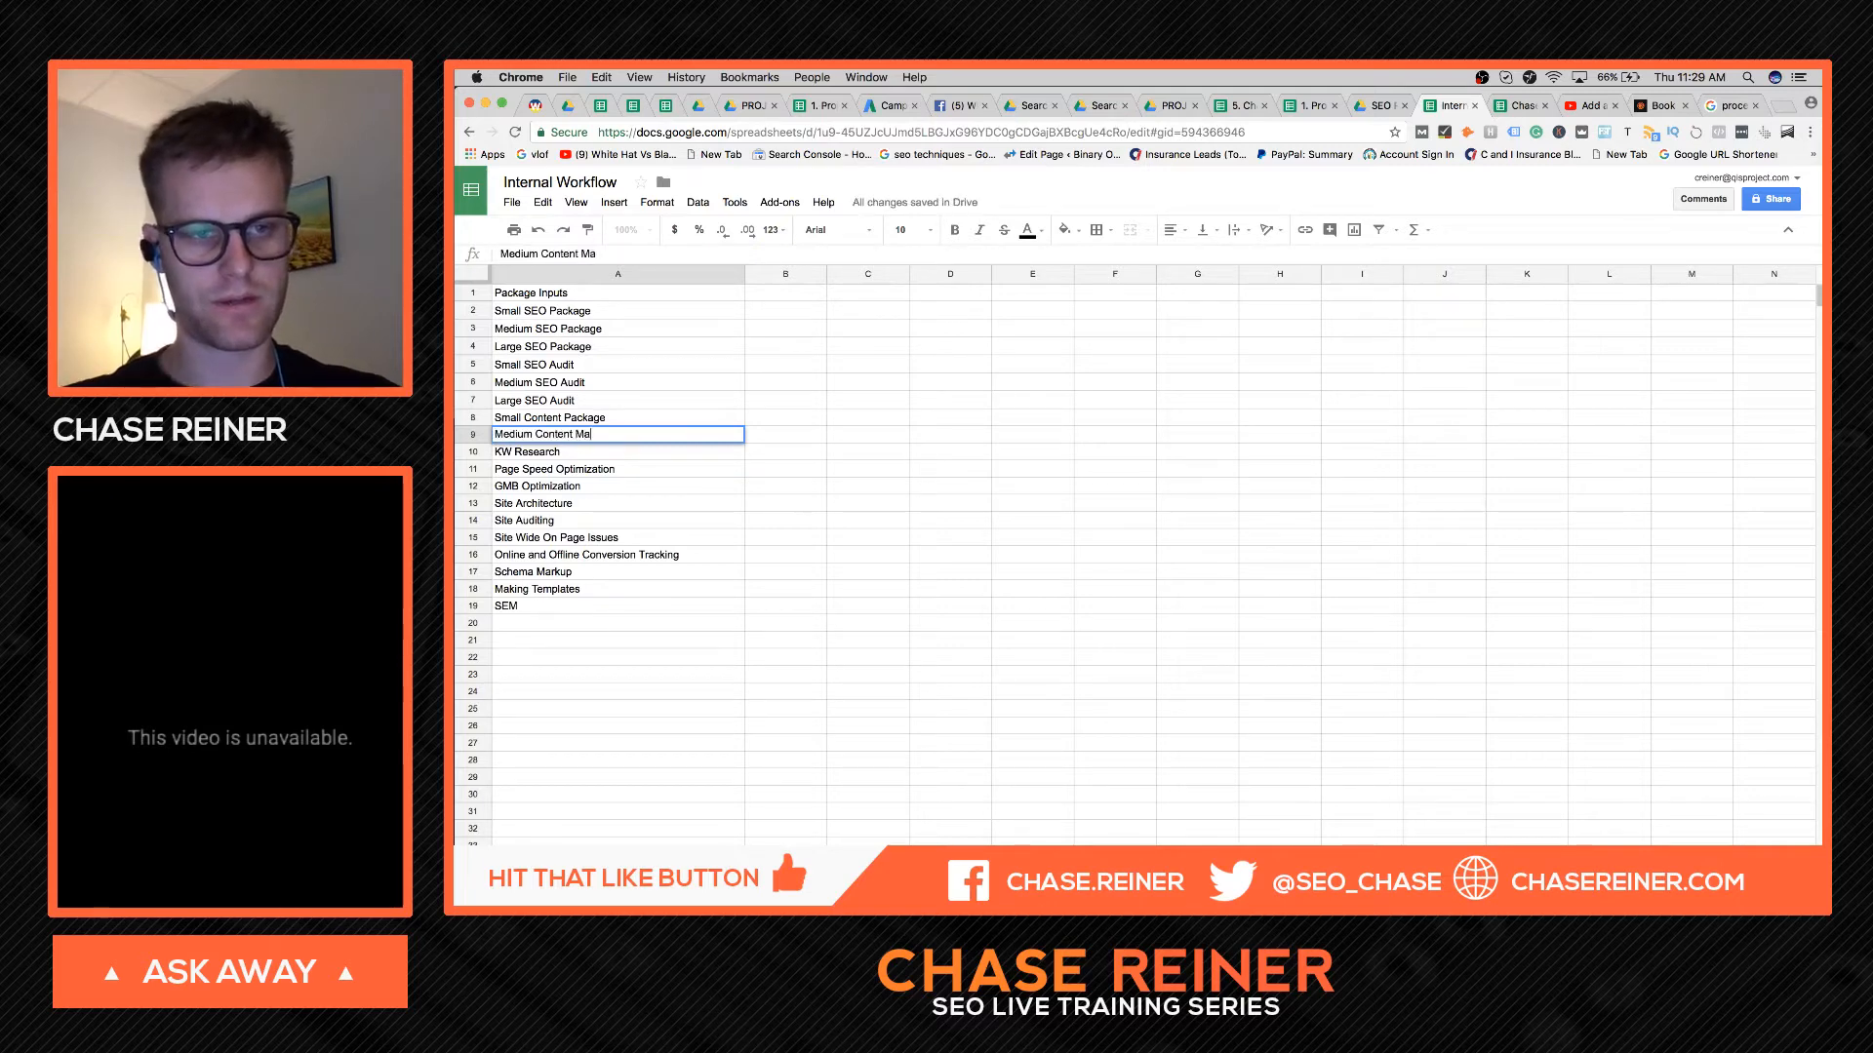
text(PAc)
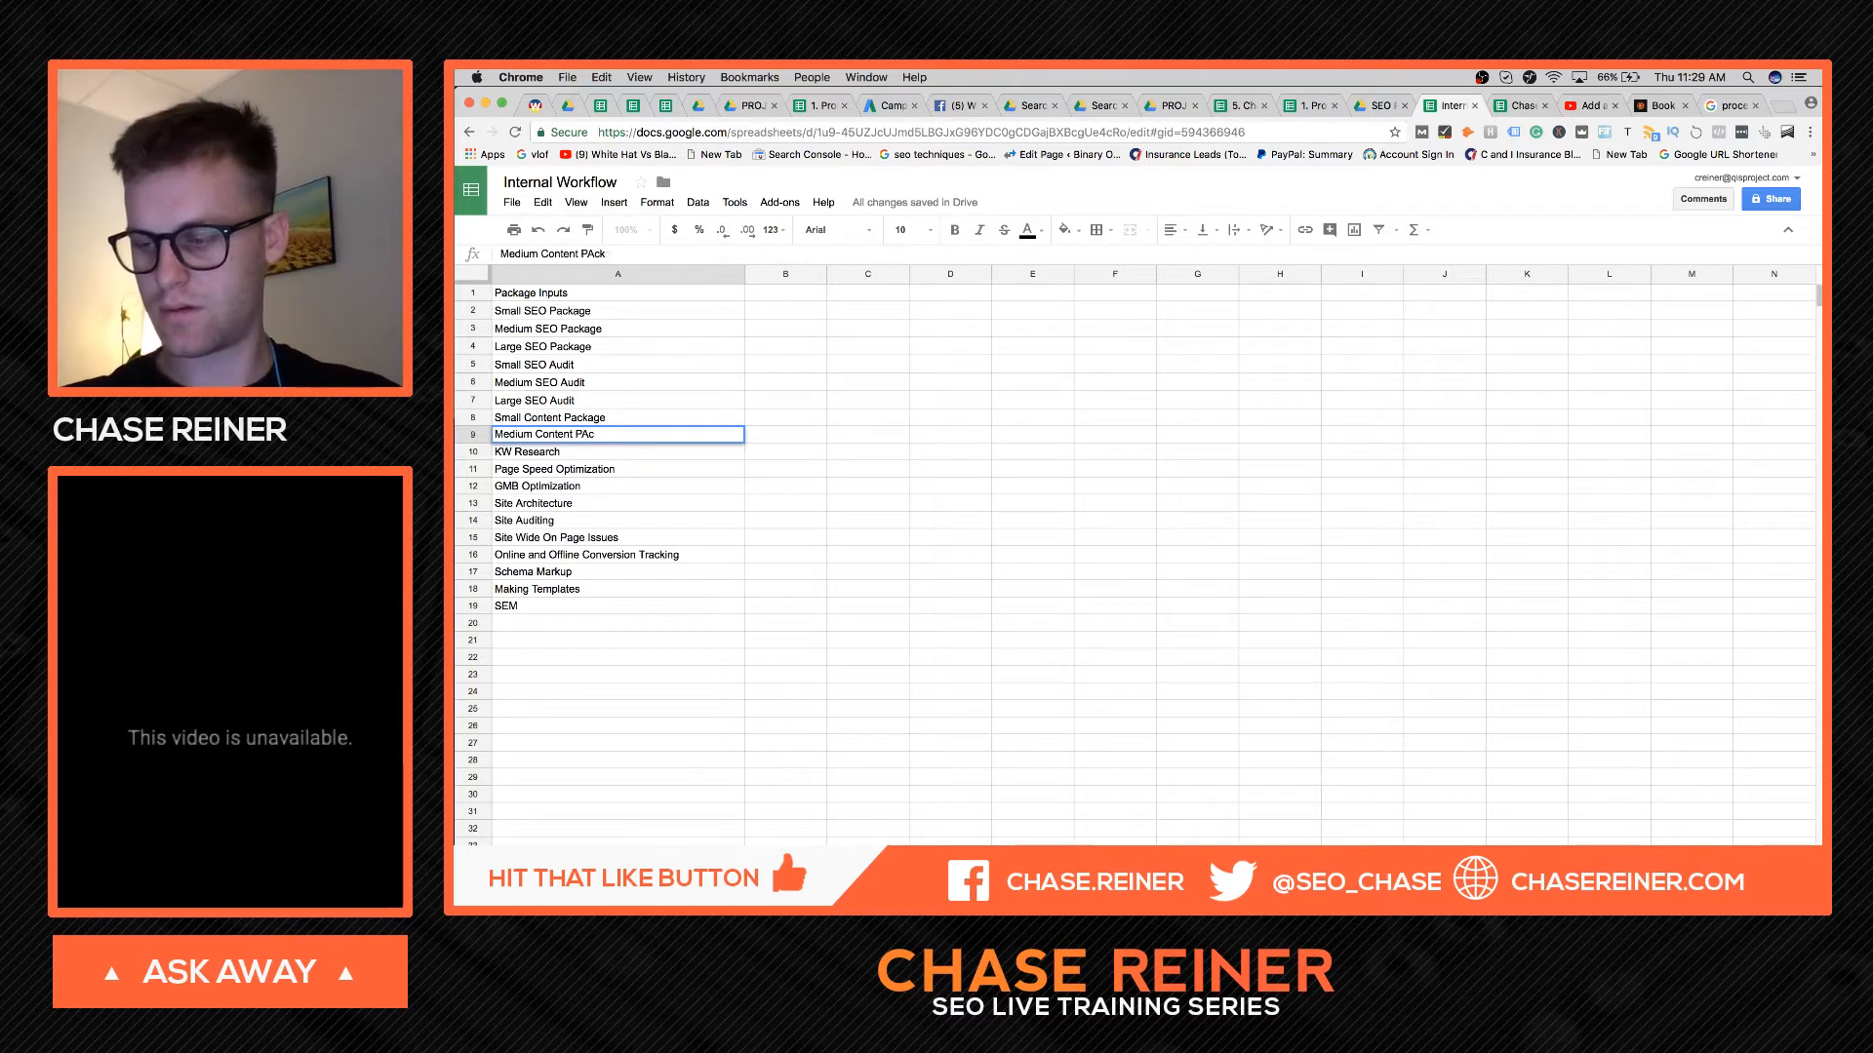
click(527, 488)
- Insert a row below Medium Content Package and enter Large Content Package in cell A10
right_click(474, 435)
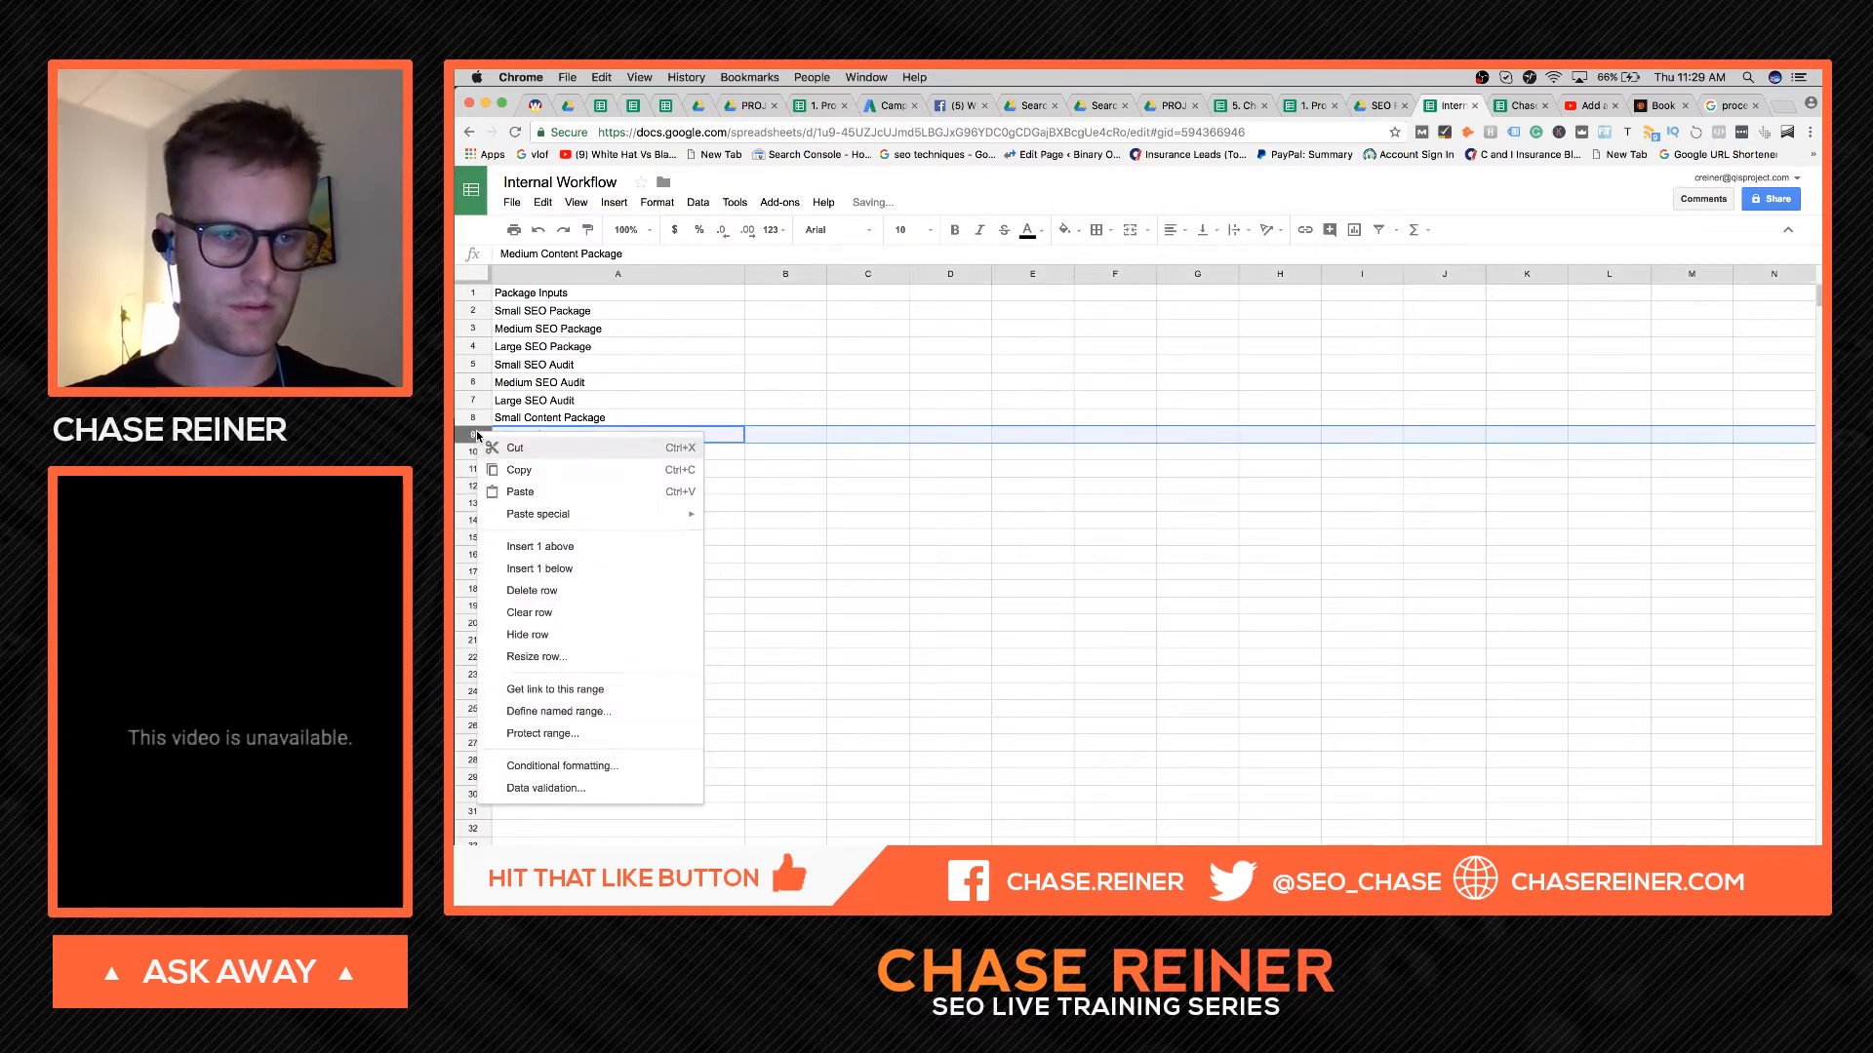
click(540, 569)
text(Large Conte)
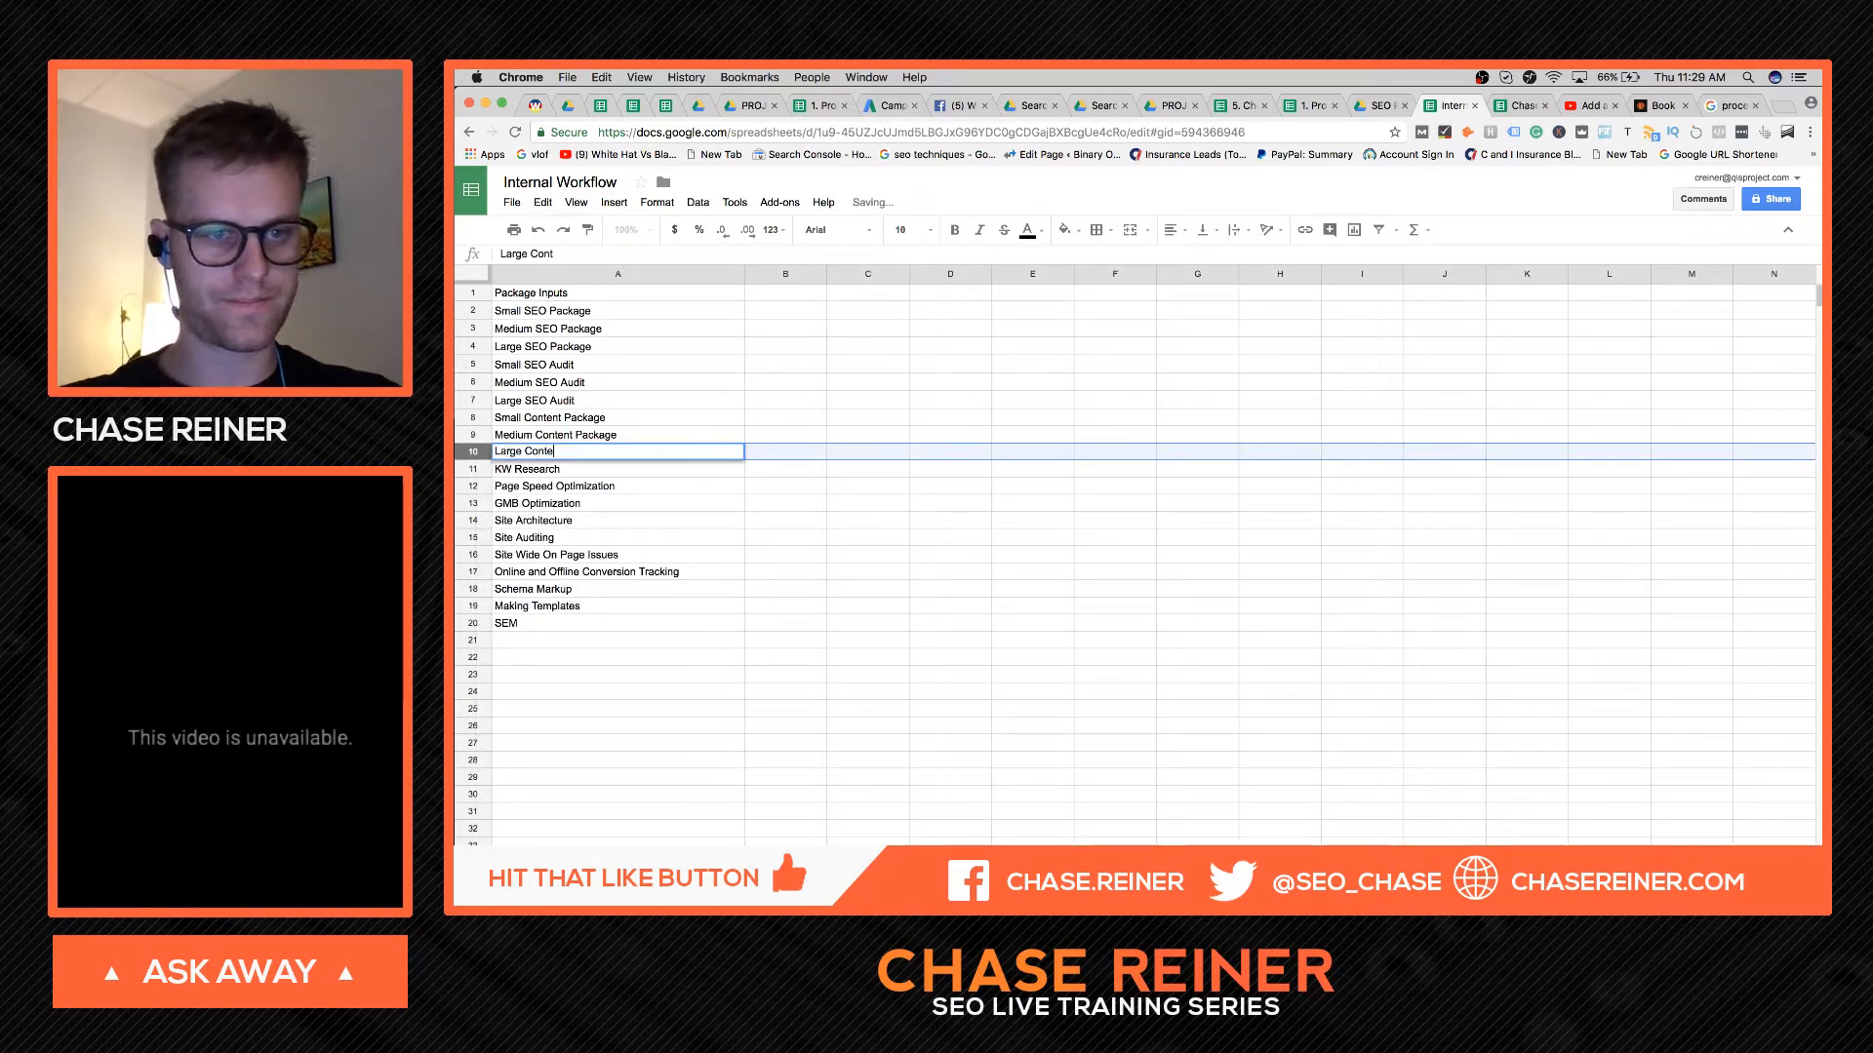
text(nt Package)
key(Return)
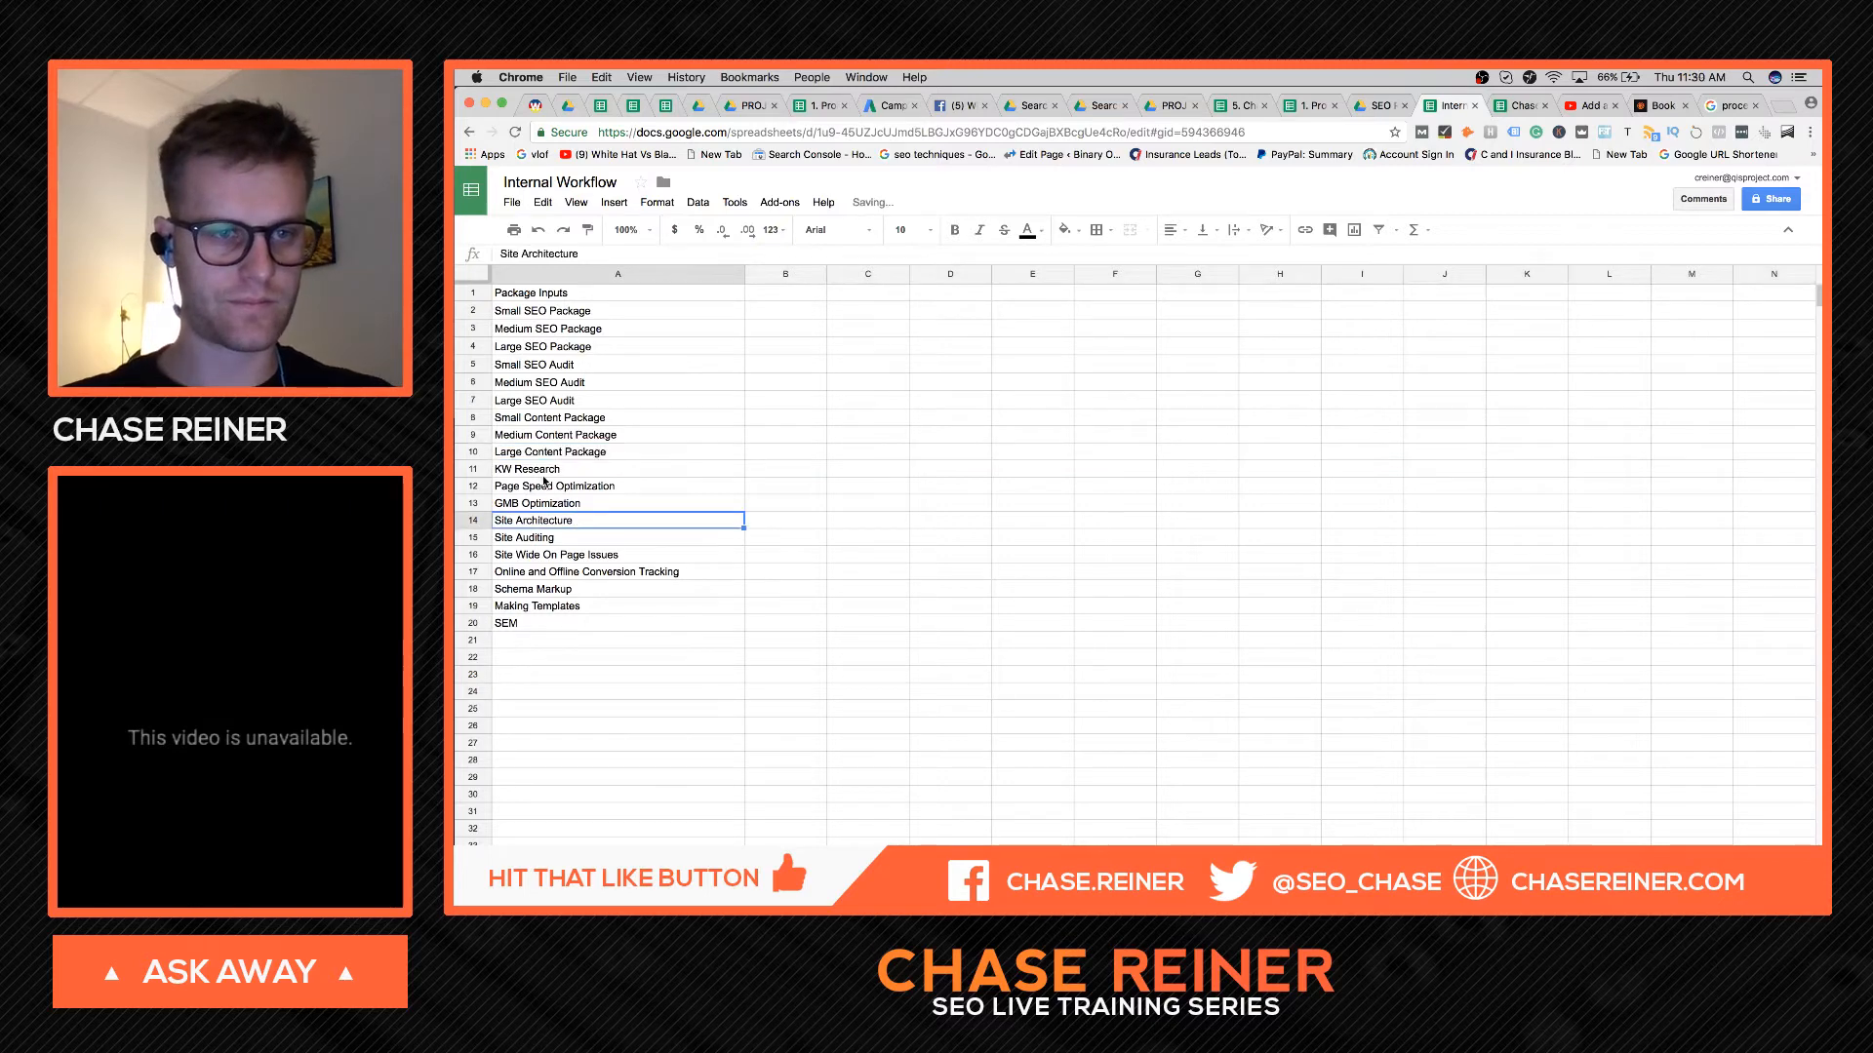
- Replace the KW Research entry in cell A11 with Small Keyword Research Package
text(Small Keyw)
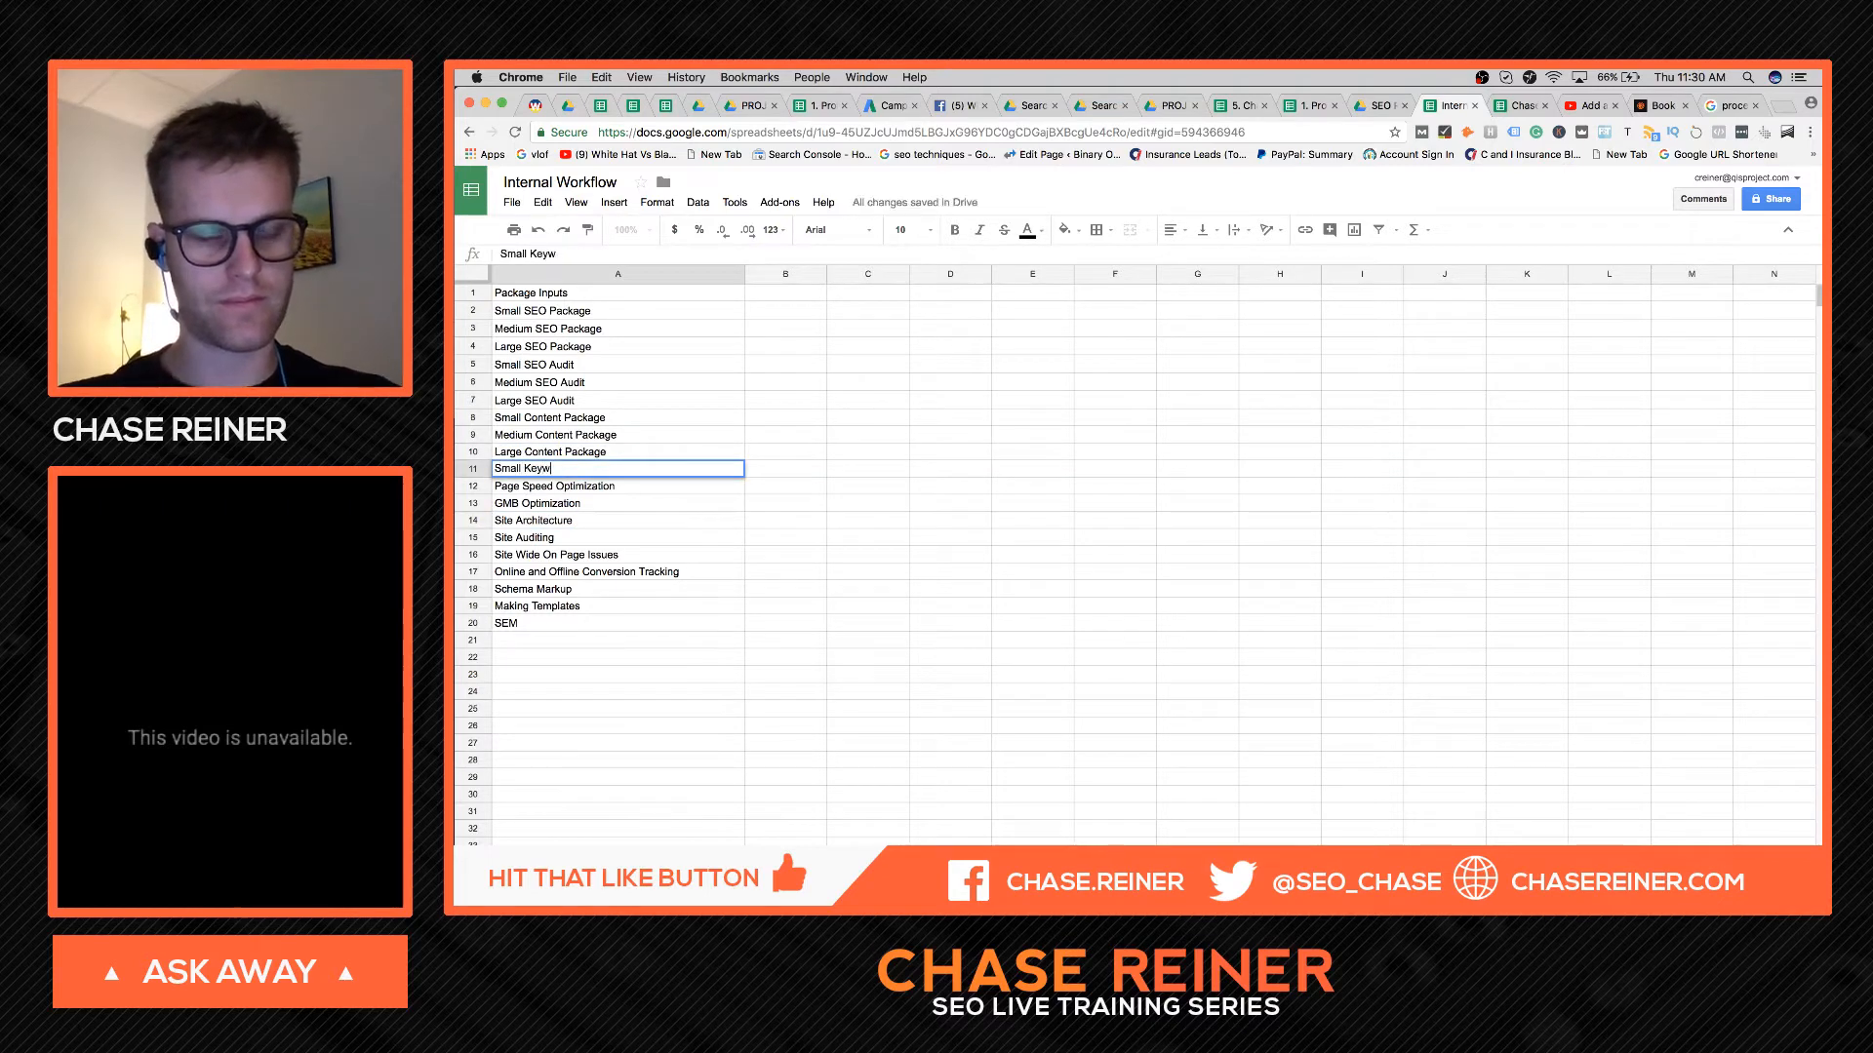
text(ord Research)
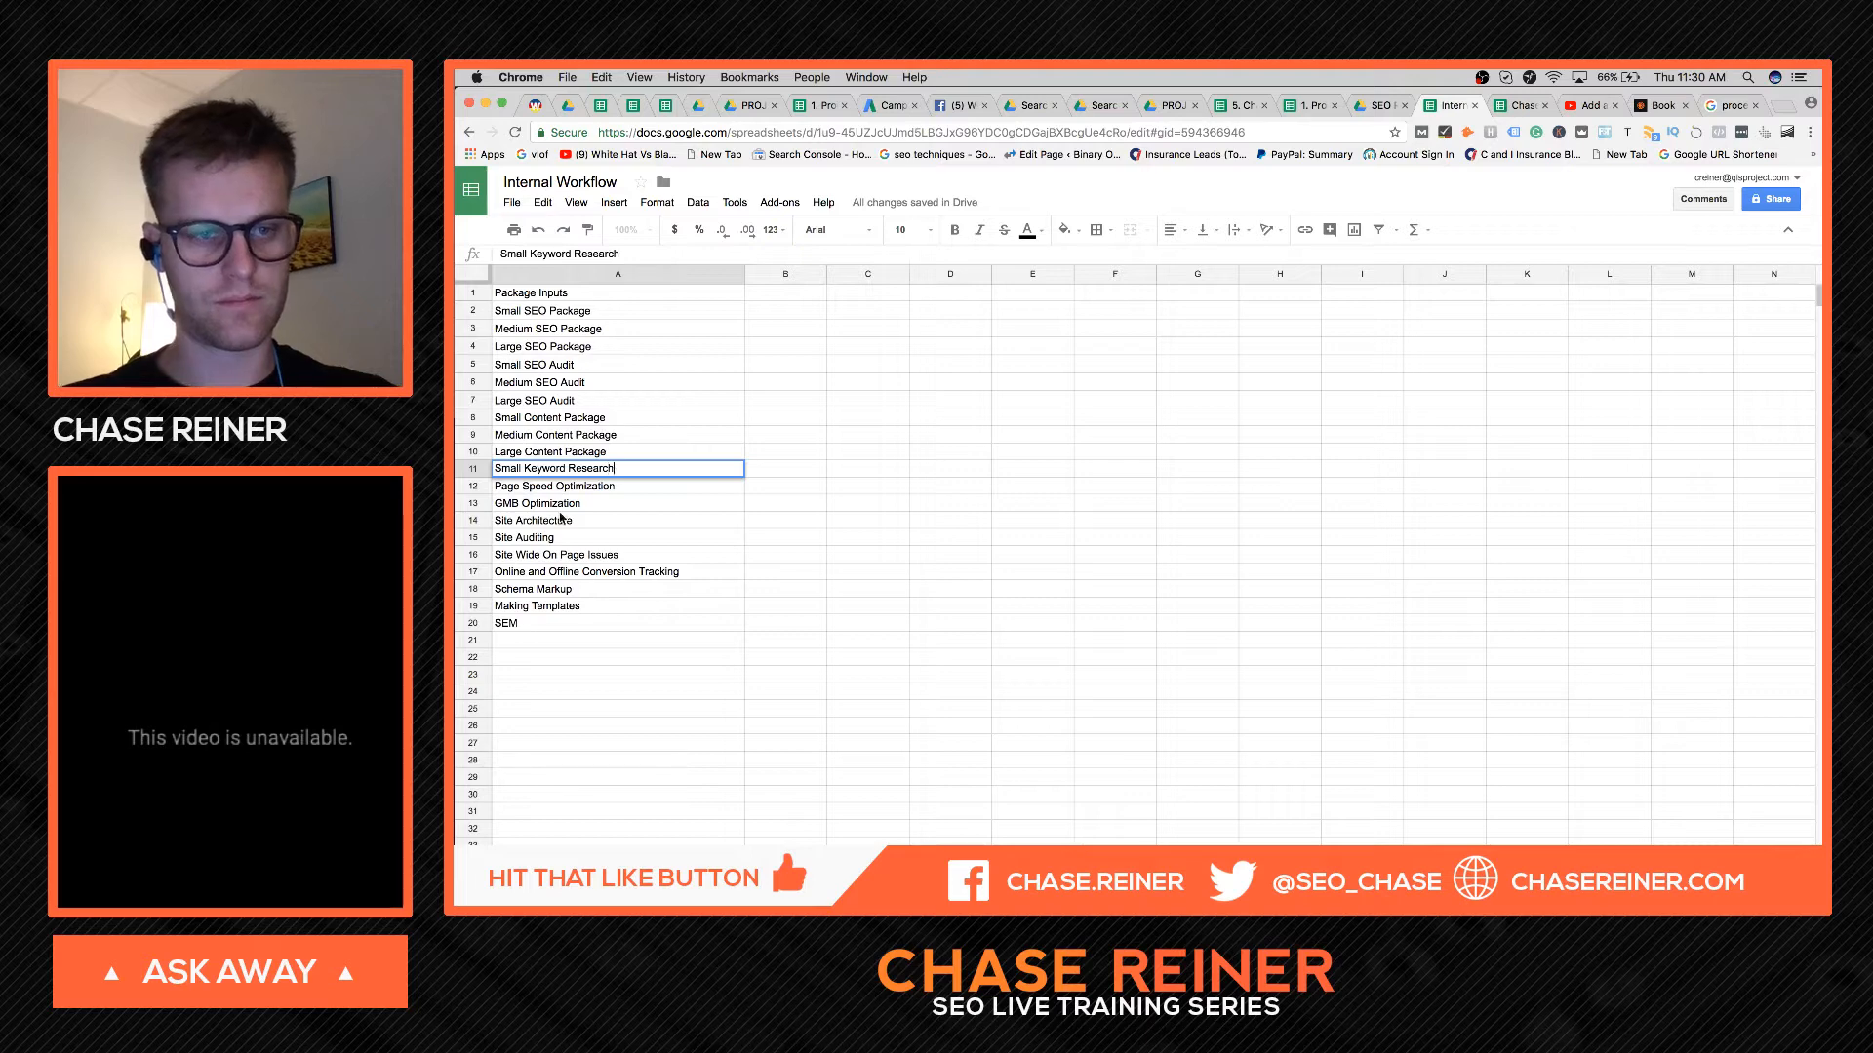
click(529, 522)
click(632, 470)
double_click(632, 470)
click(632, 470)
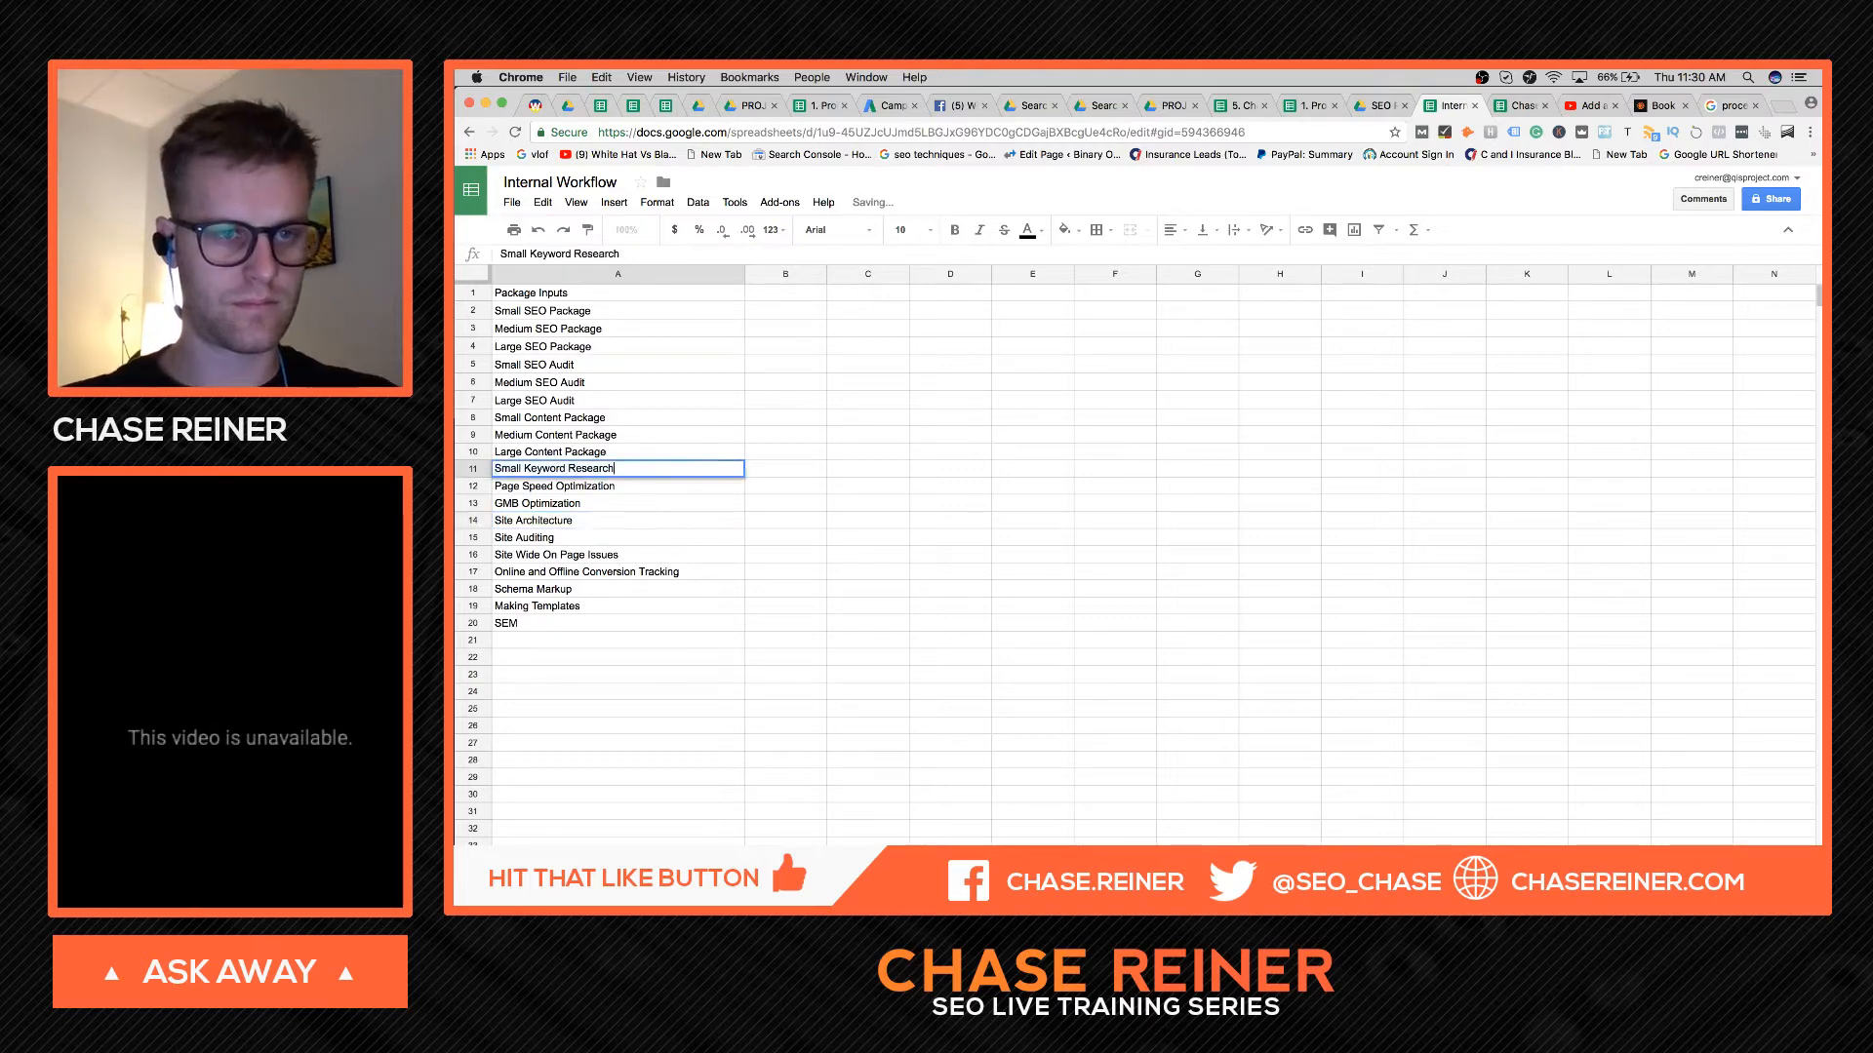
text(Package)
key(Return)
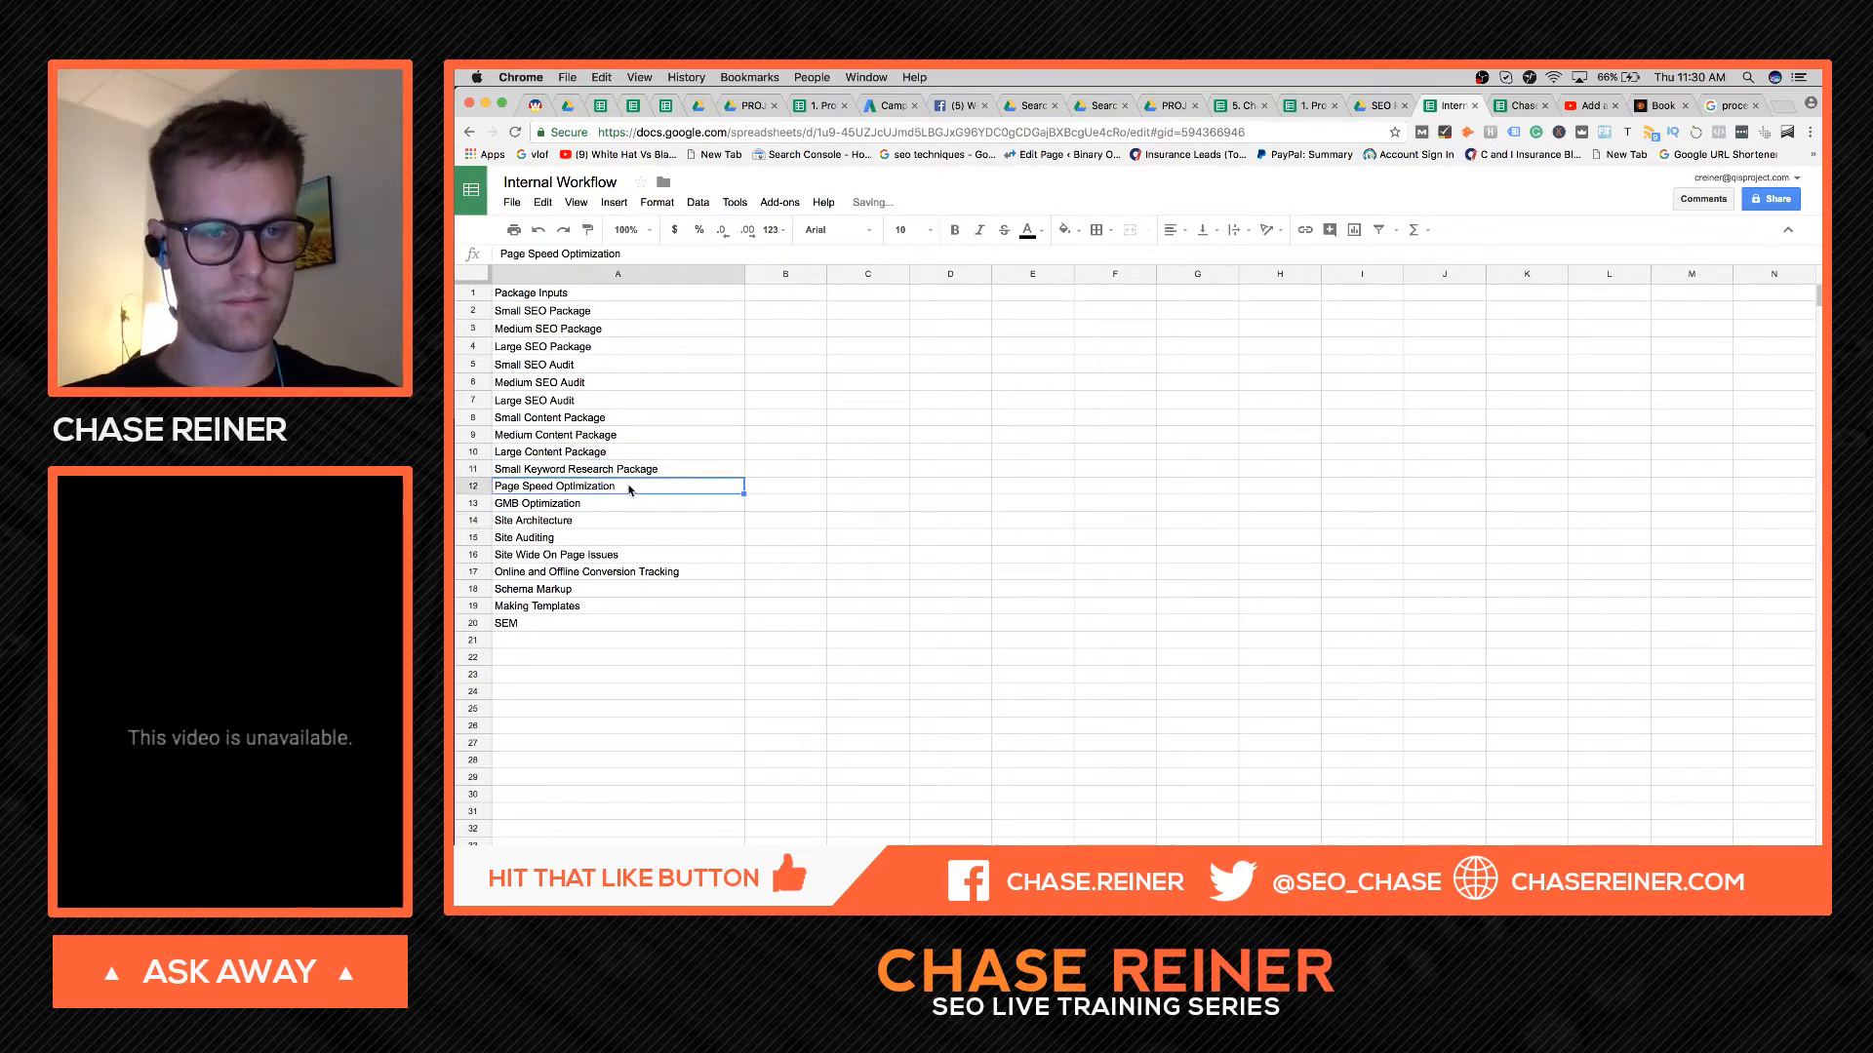
- Insert a row below Small Keyword Research Package and enter Medium Keyword Research Package in cell A12
right_click(466, 472)
click(527, 605)
text(M)
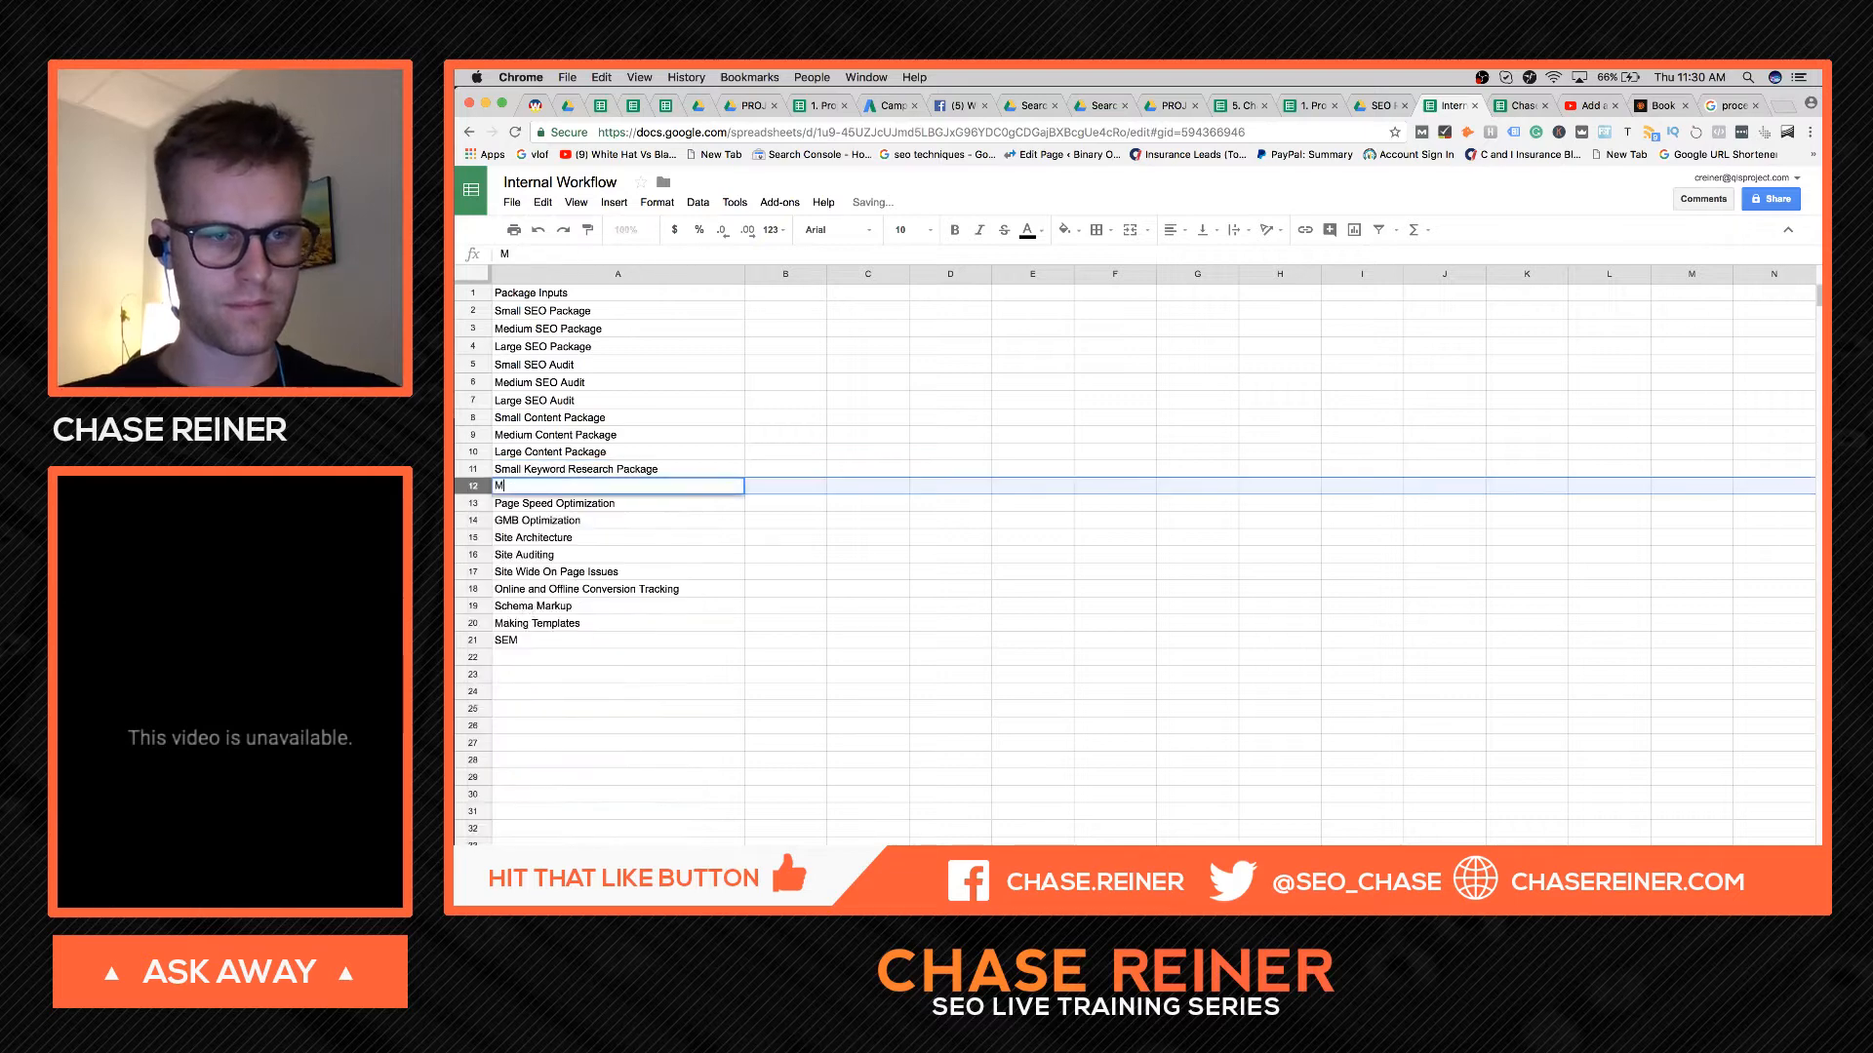
text(edium Keyword R)
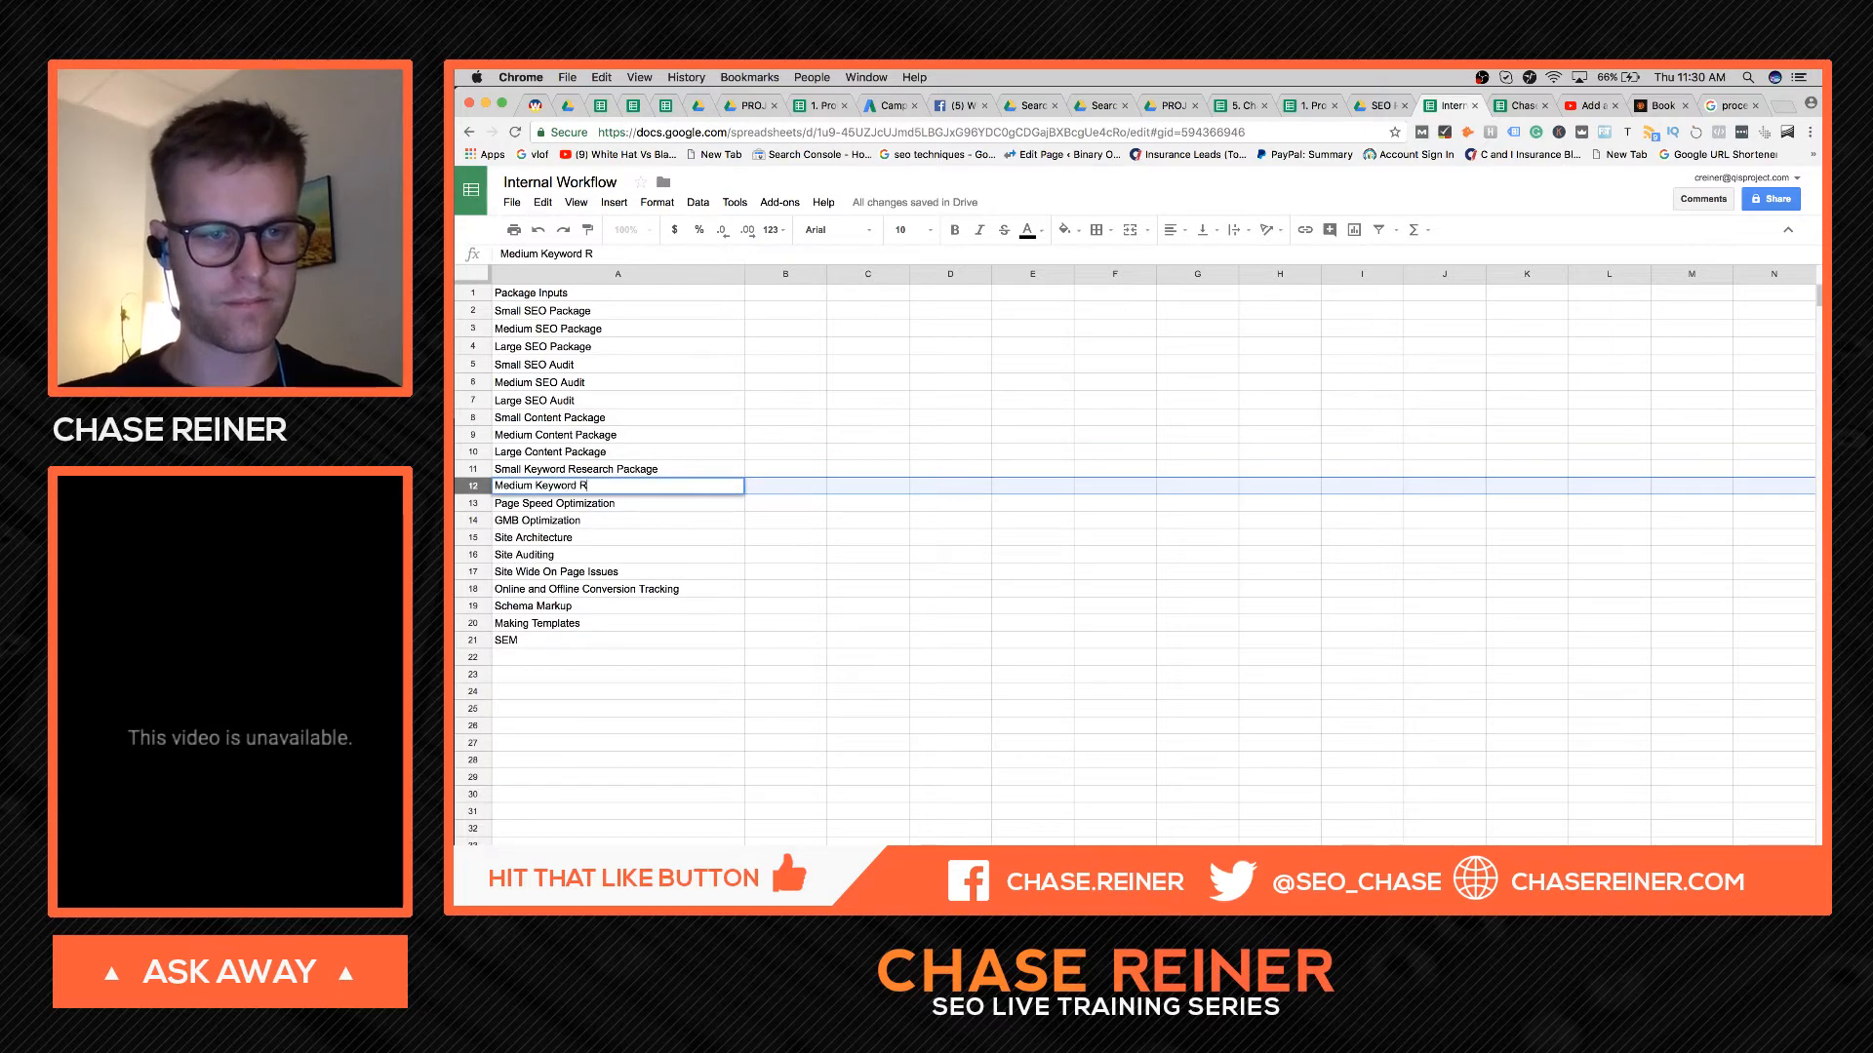
text(esearch Package)
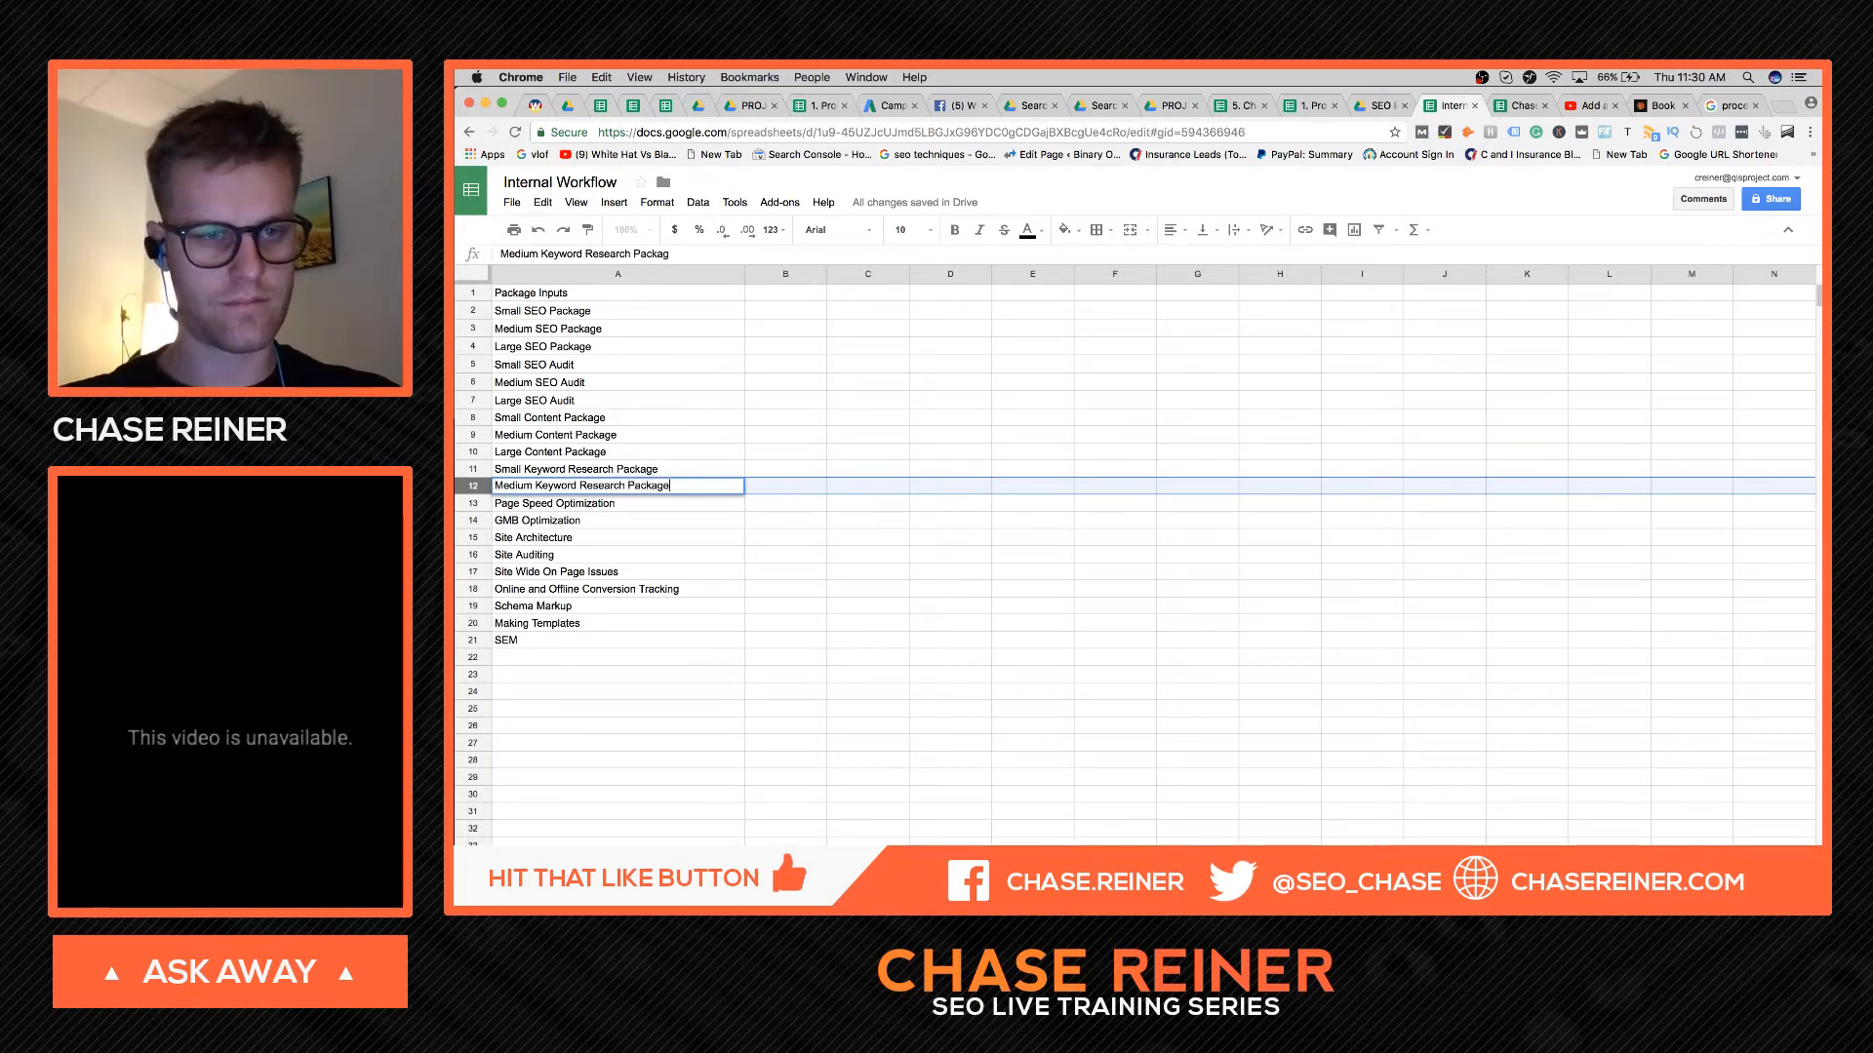
click(546, 589)
- Insert a row below Medium Keyword Research Package and enter Large Keyword Research Package in cell A13
right_click(474, 490)
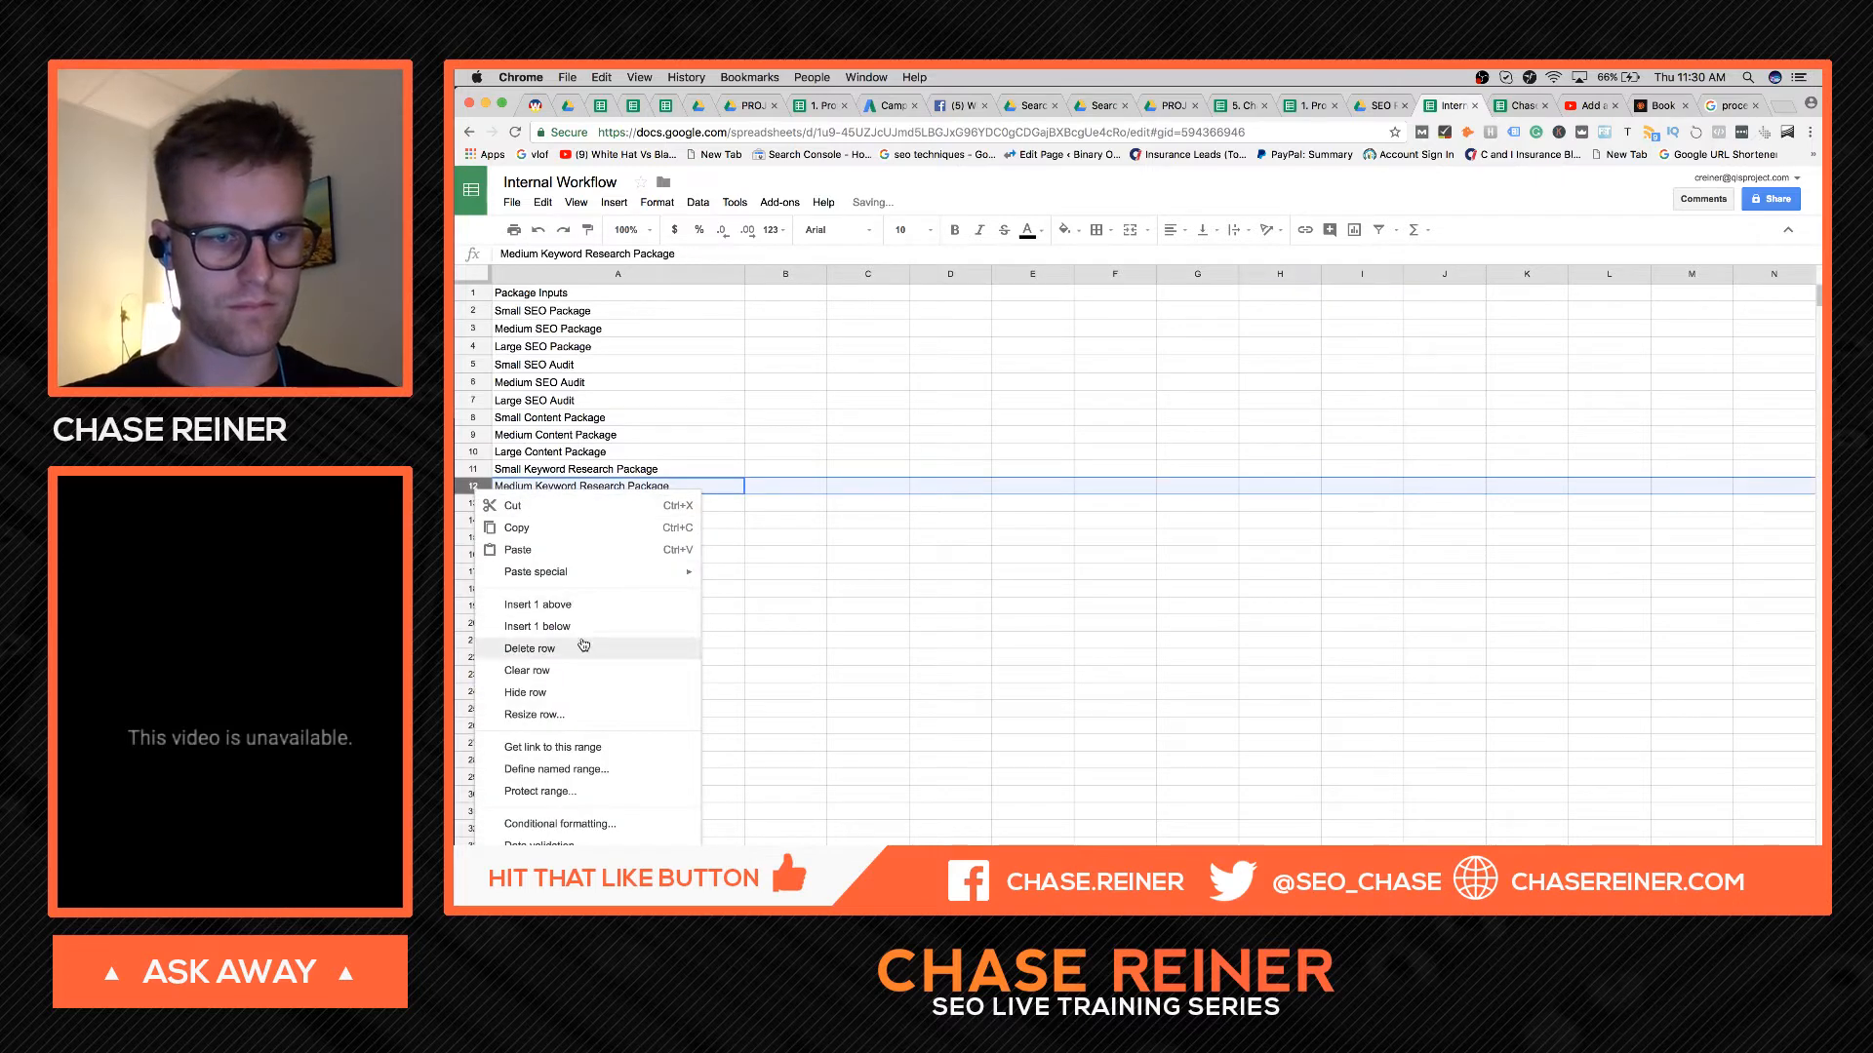
click(556, 626)
text(Larbge)
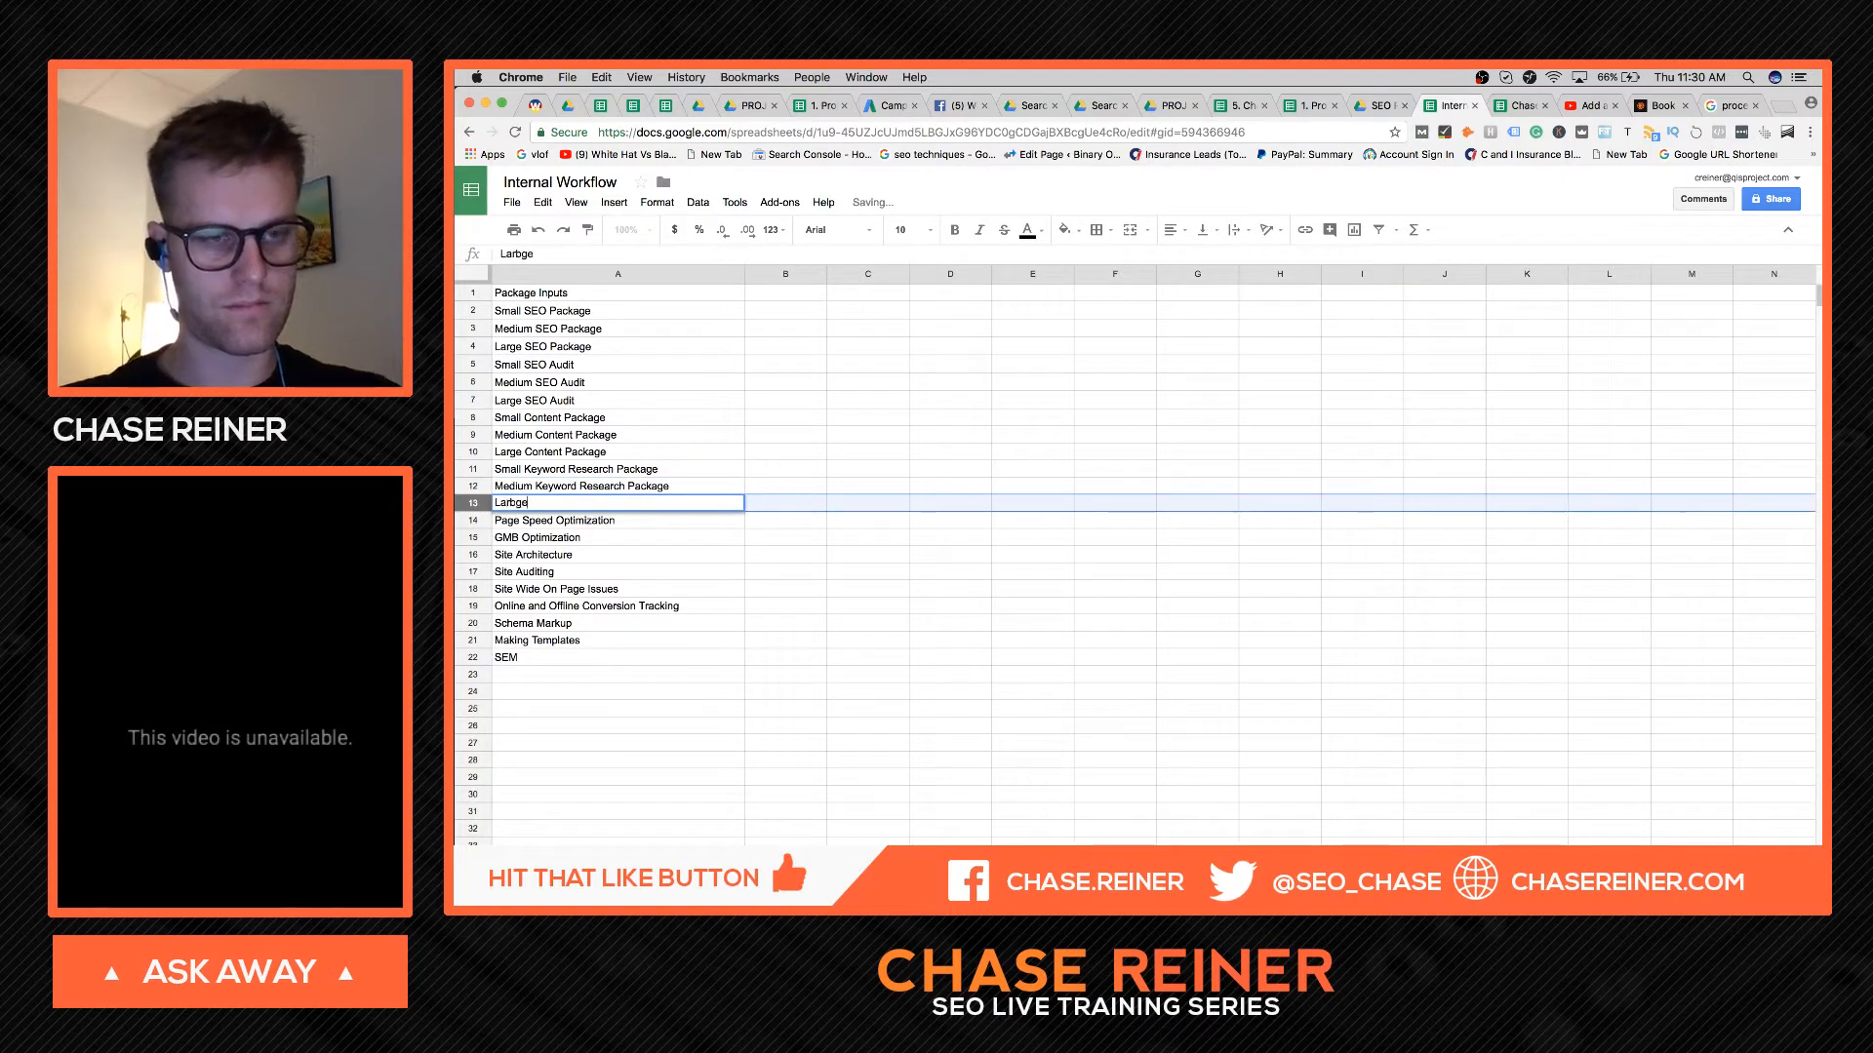
key(BackSpace)
key(BackSpace)
key(BackSpace)
text(ge Keyword Res)
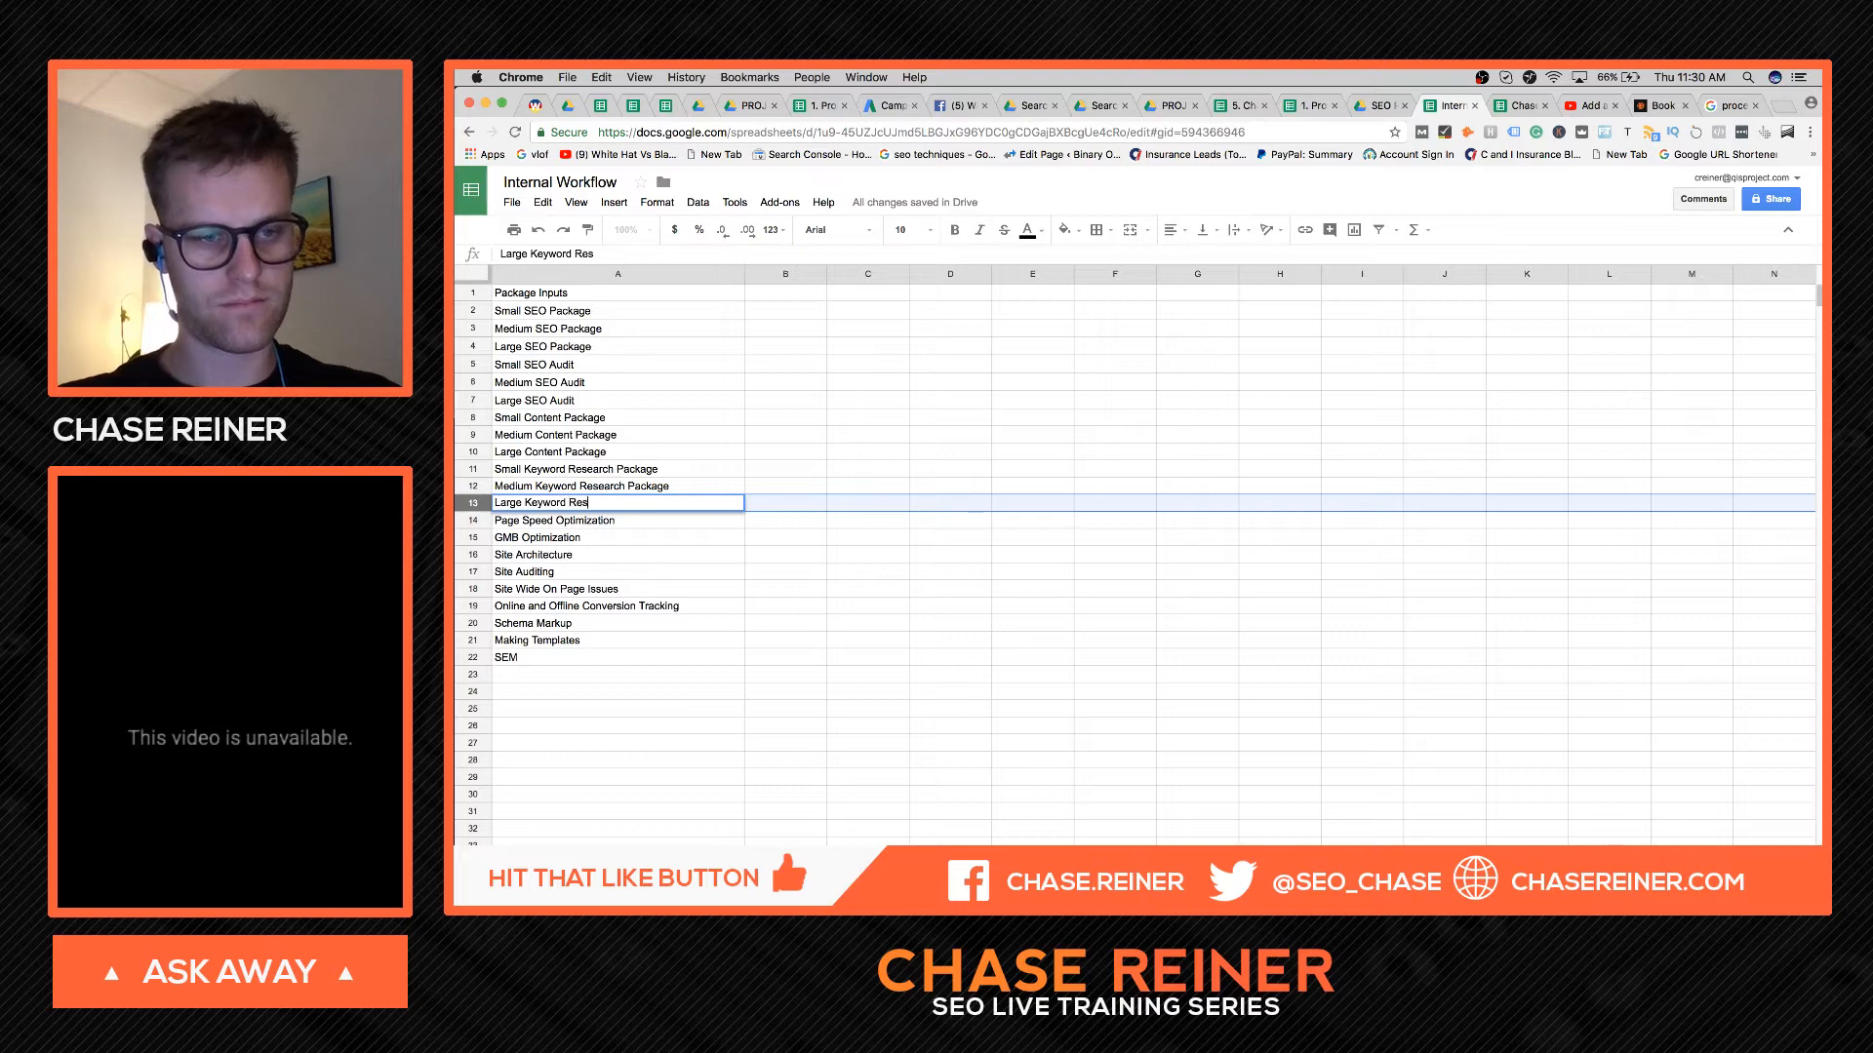
text(earch PAcka)
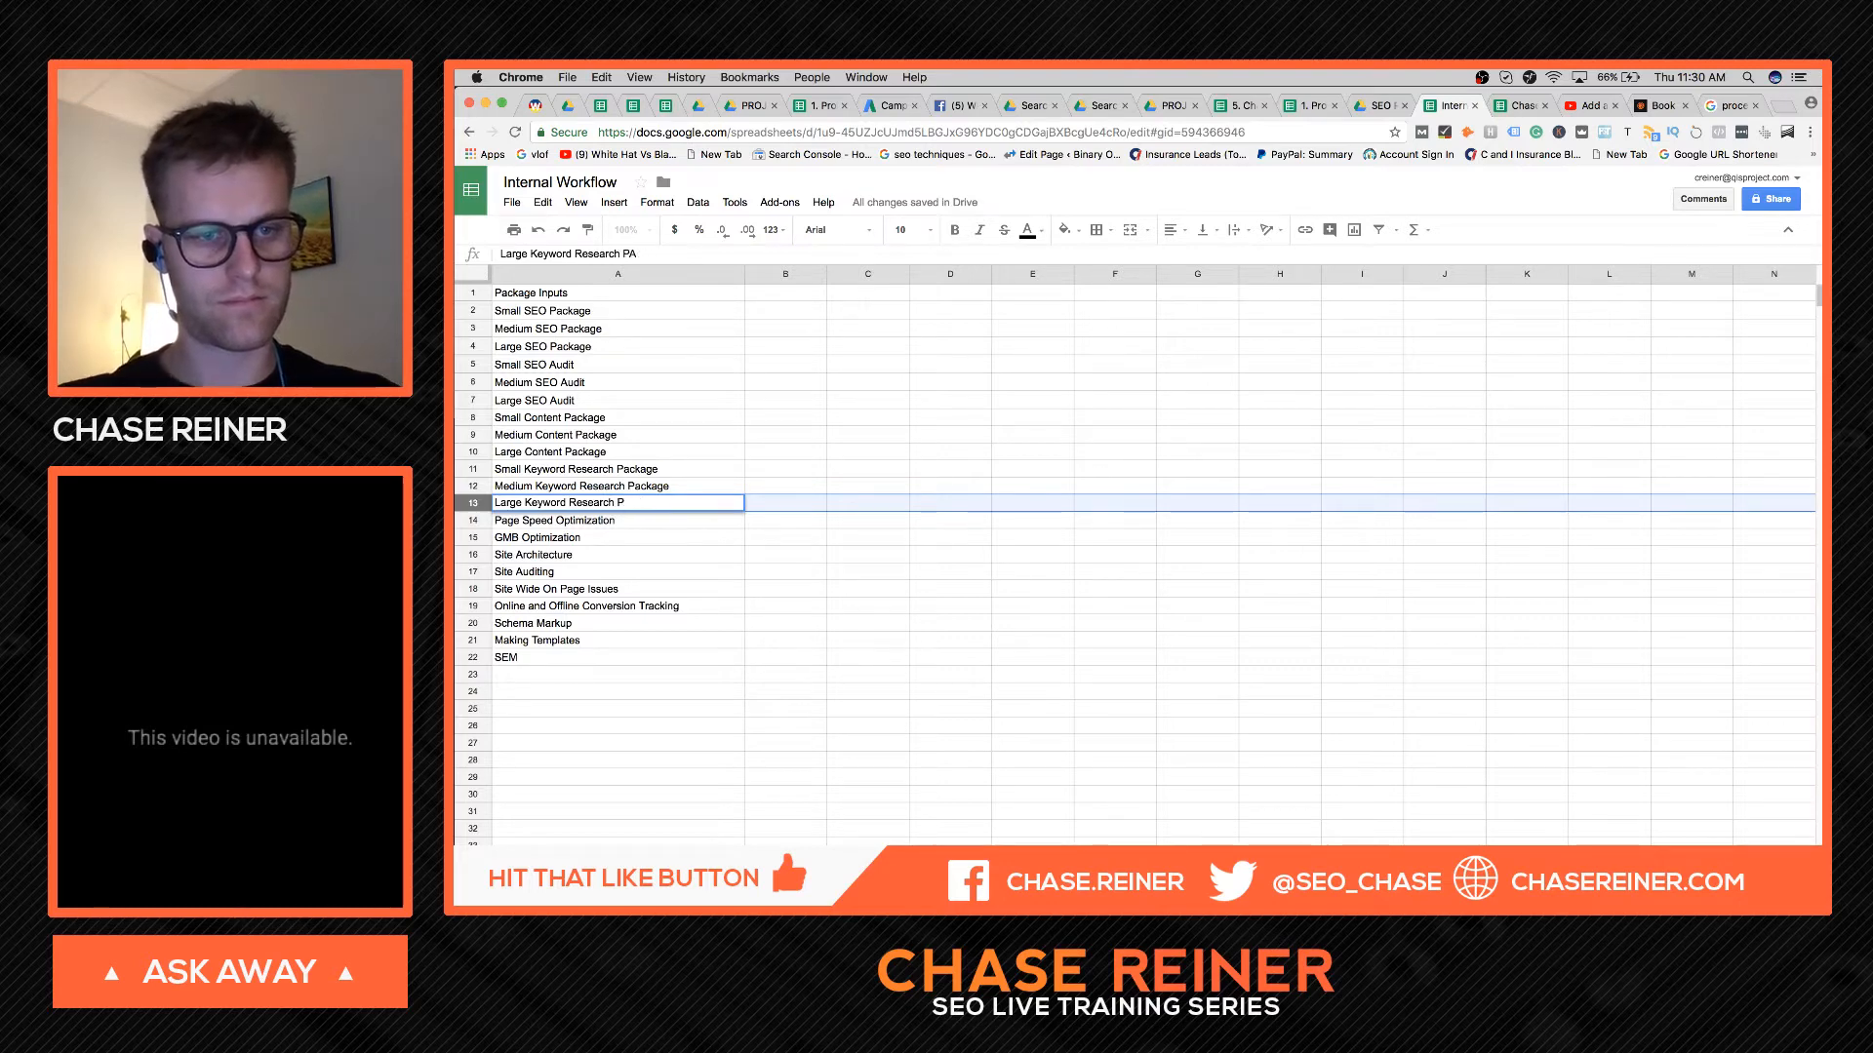
text(ackage)
click(584, 653)
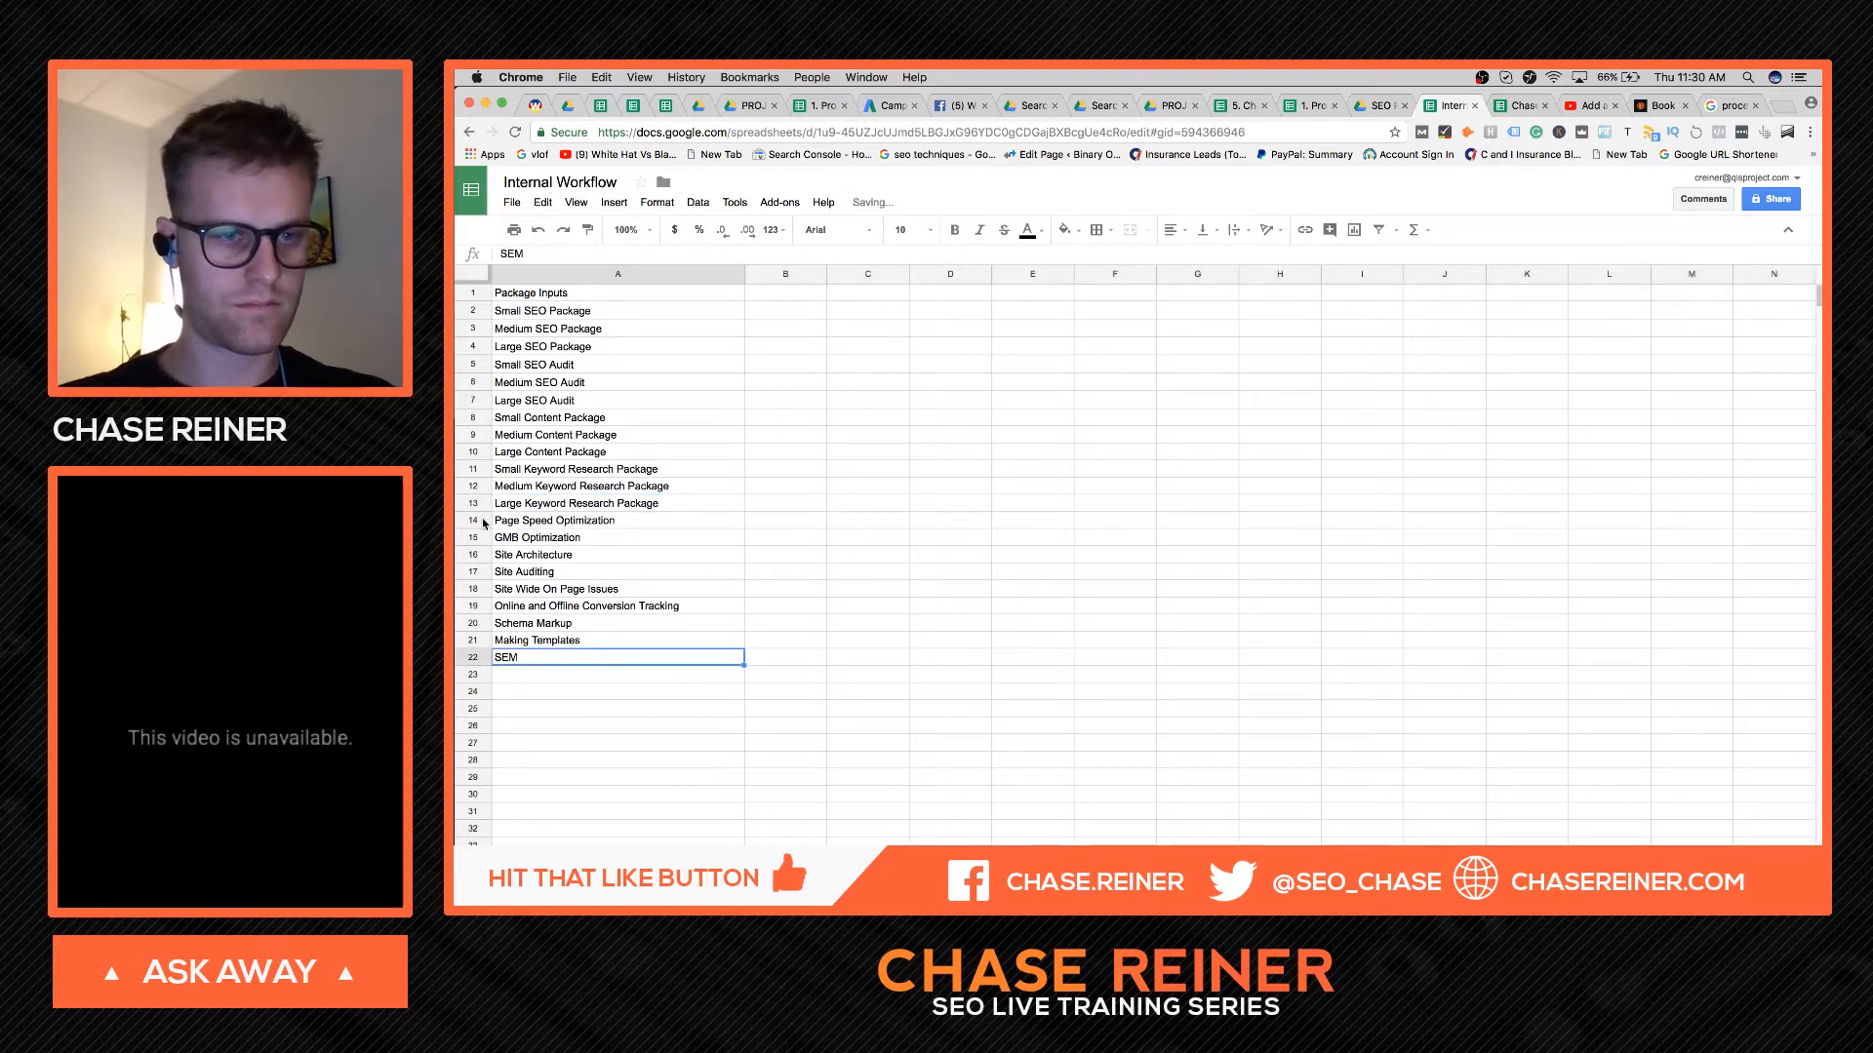
- Insert a row below Page Speed Optimization and prefix the entry in cell A14 with Small
right_click(484, 522)
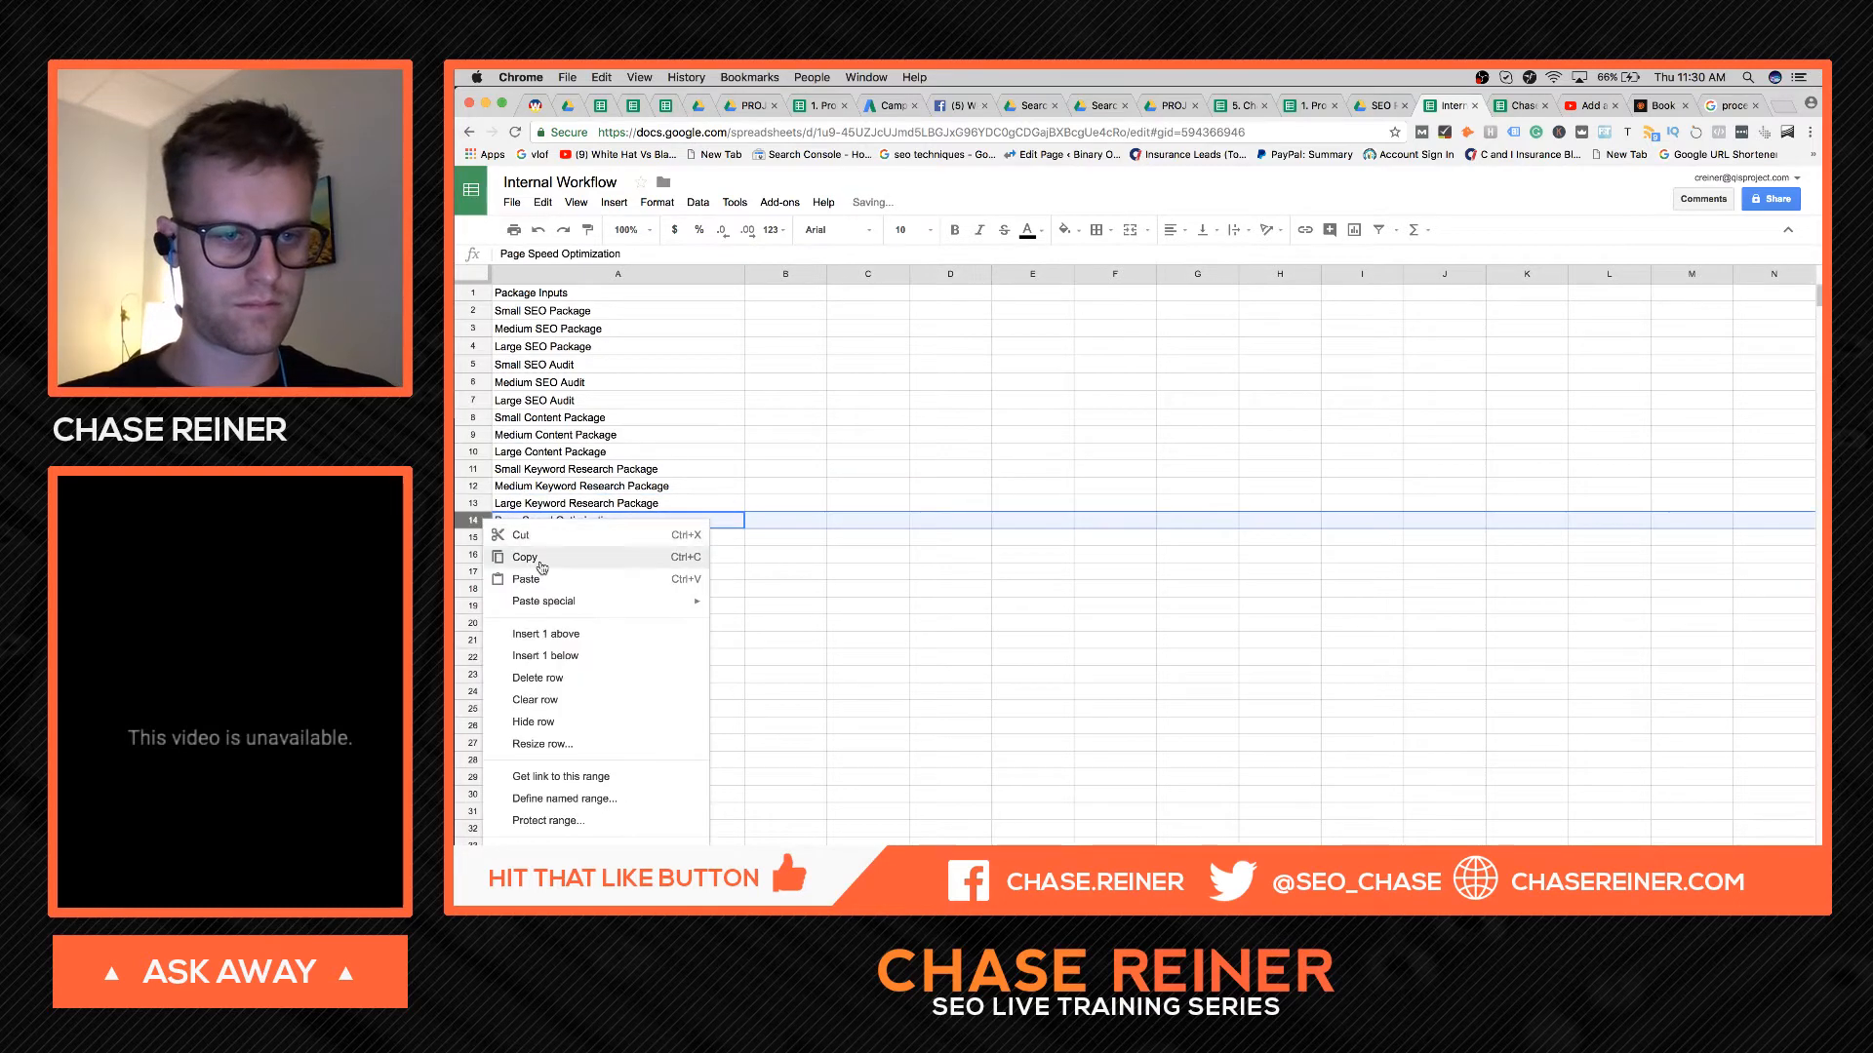
click(556, 655)
click(575, 524)
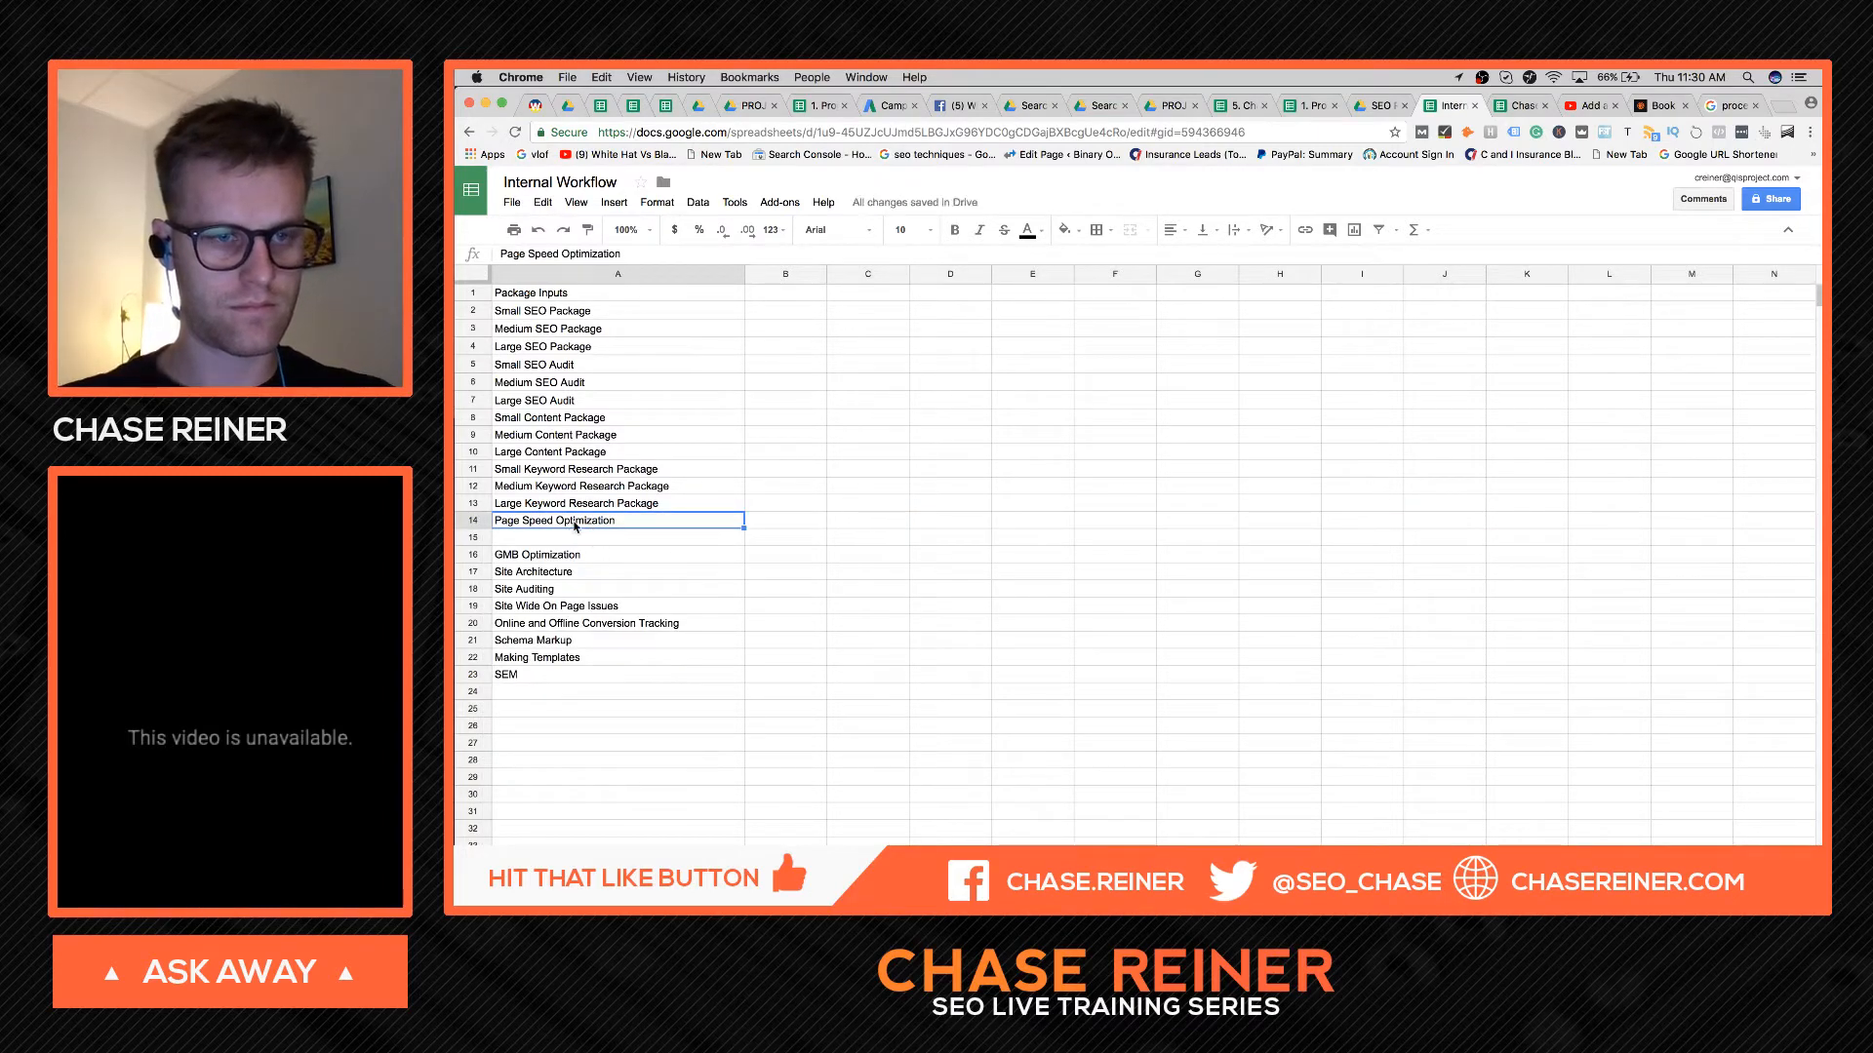
click(566, 538)
click(575, 524)
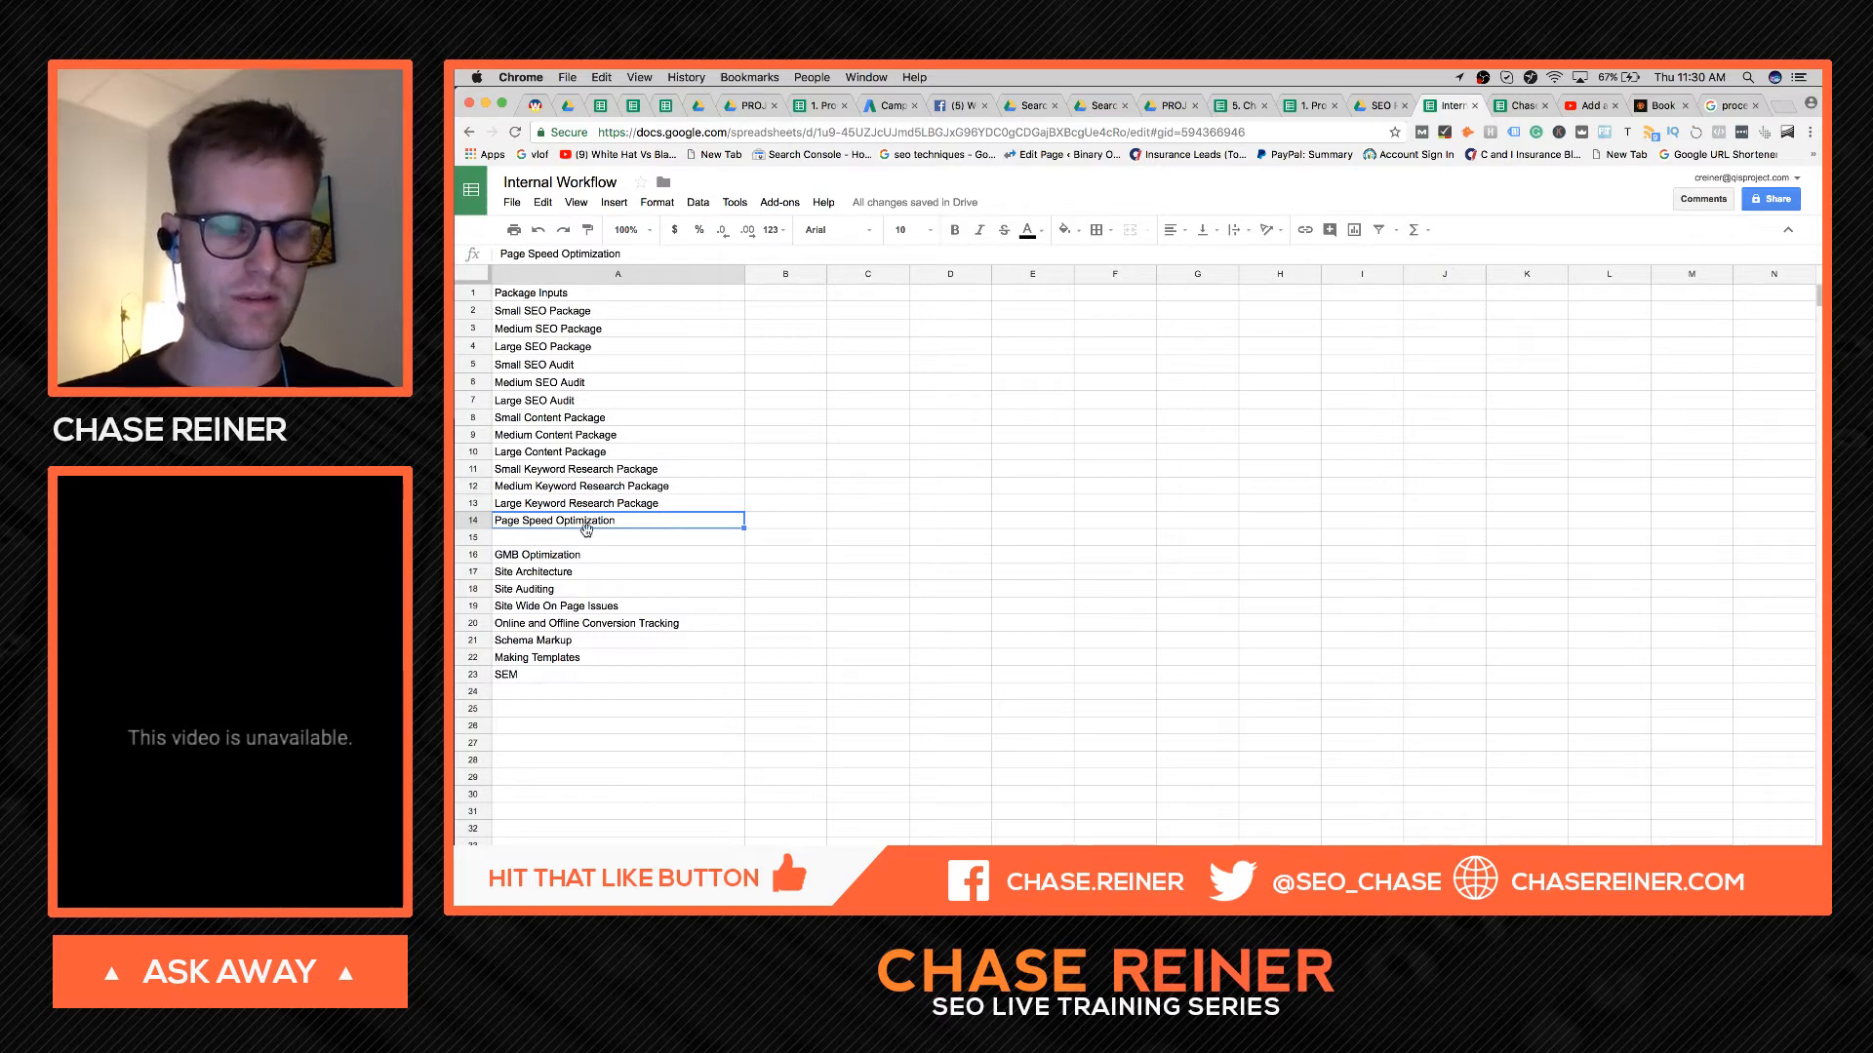
double_click(585, 524)
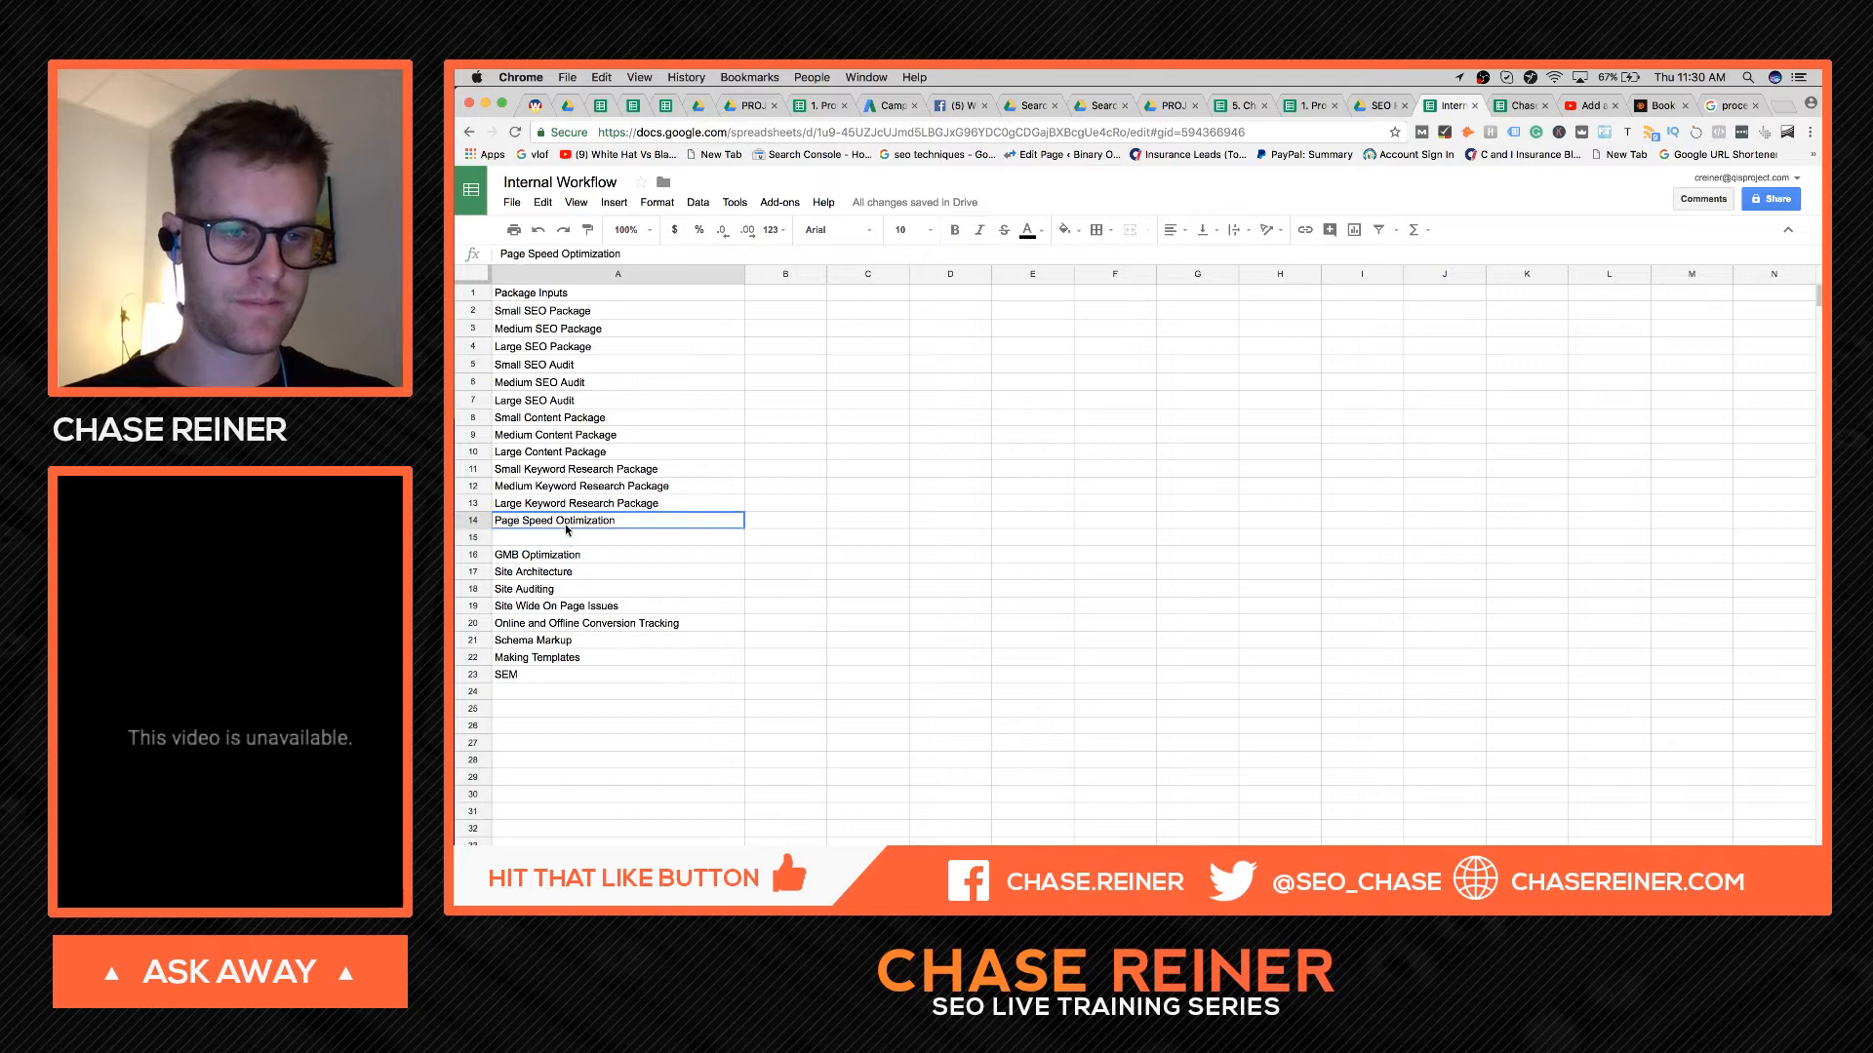
drag(583, 524, 471, 524)
key(Home)
text(Small)
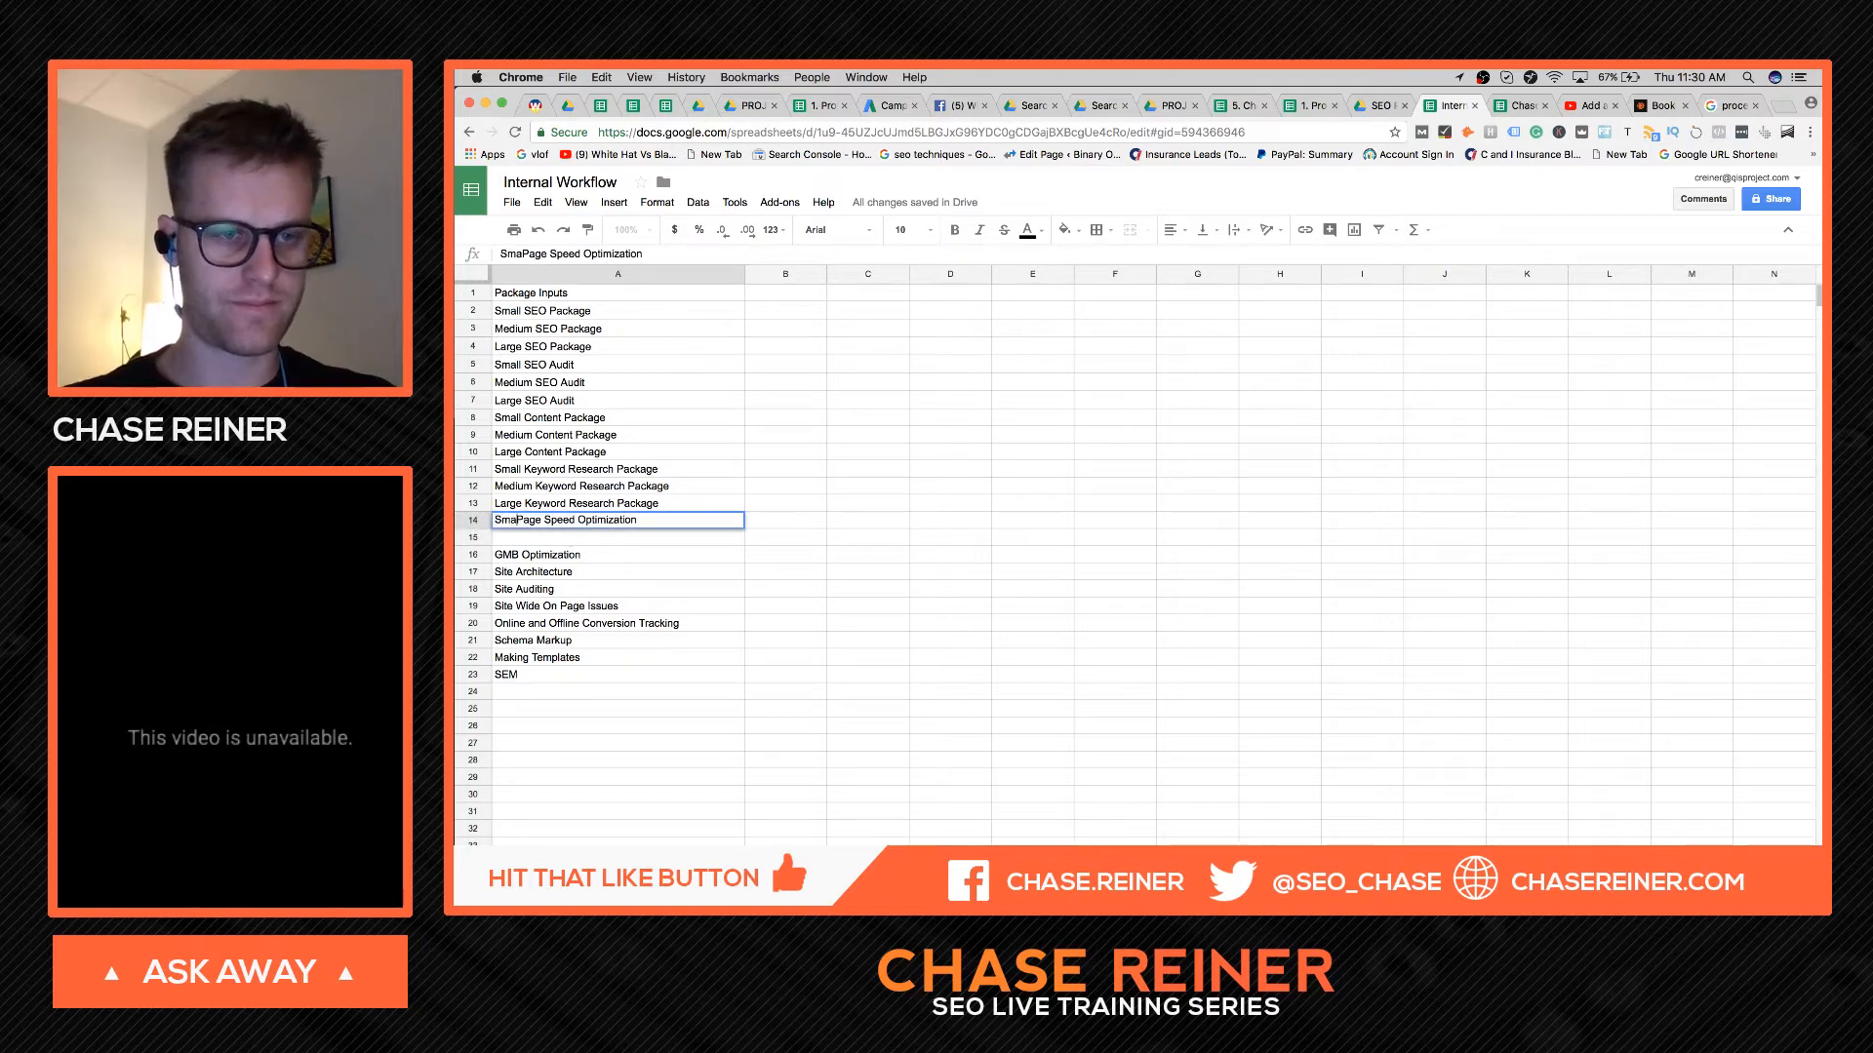
- Enter Medium Page Speed Optimization in the empty cell A15
click(546, 541)
text(Medi)
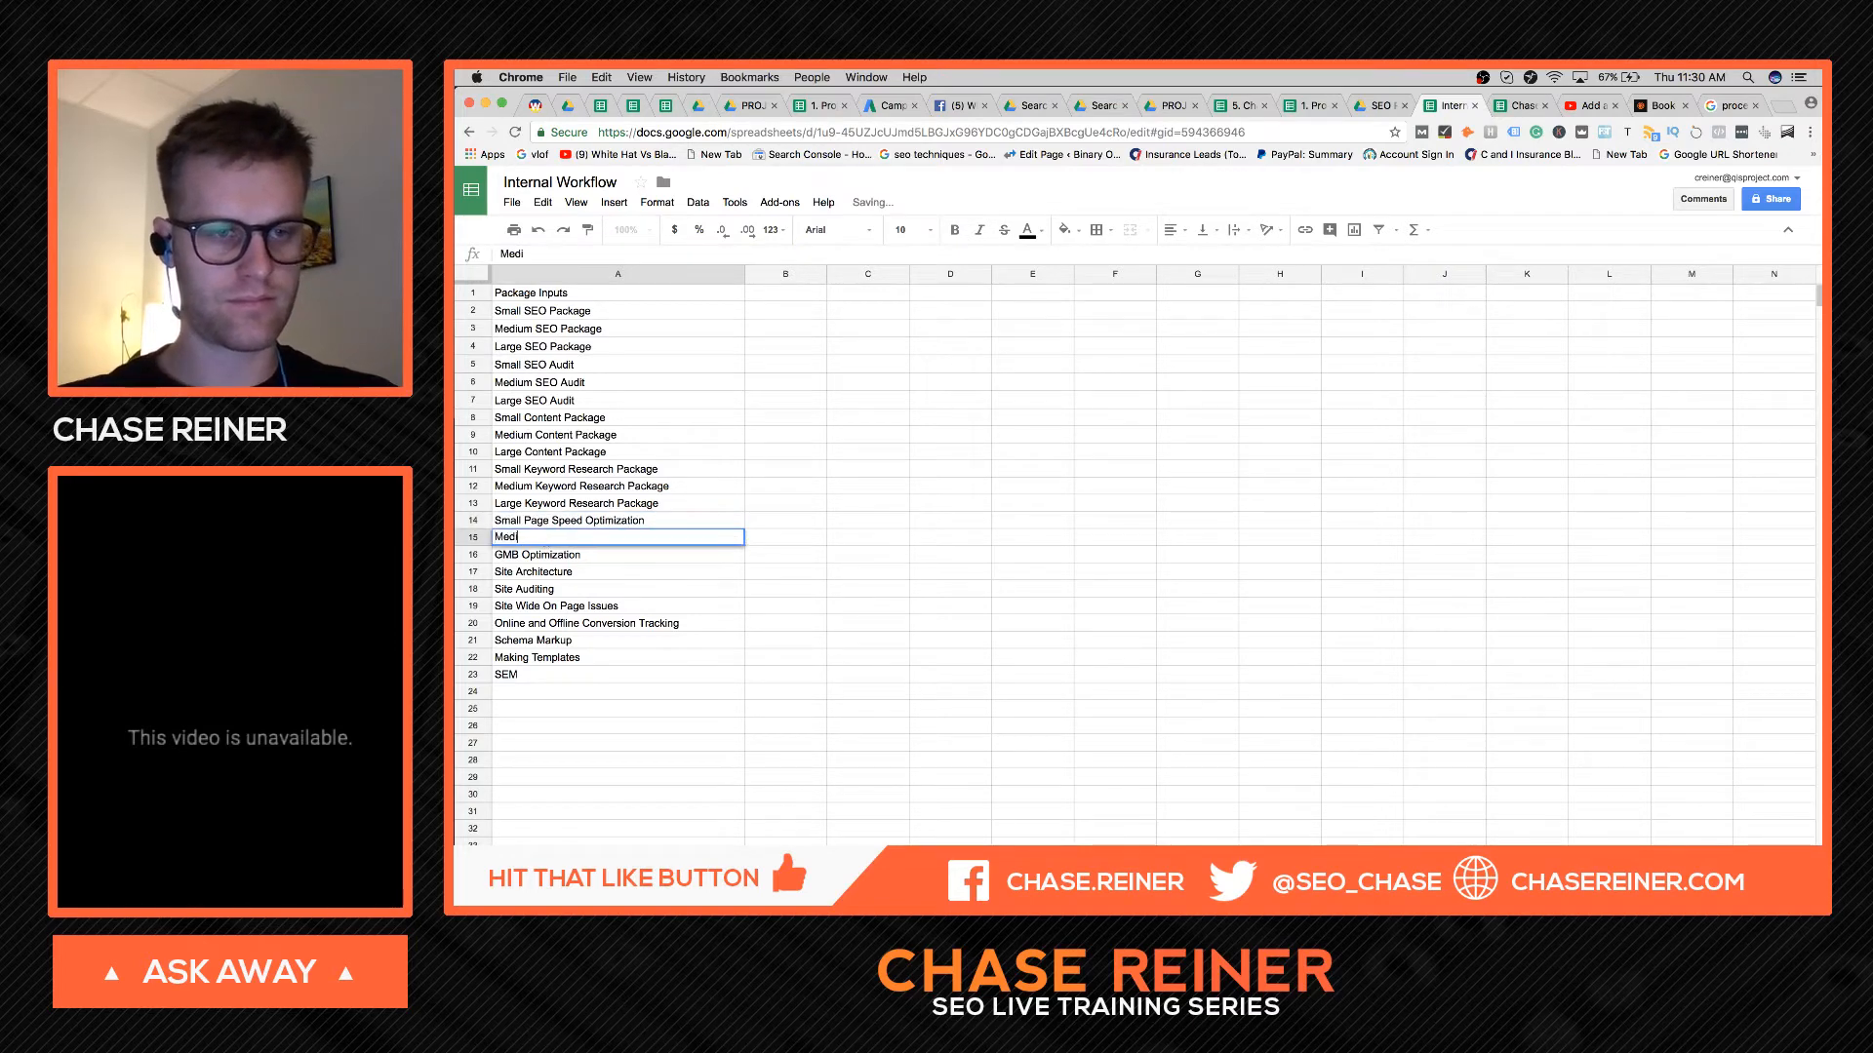
text(um Page Speed Optim)
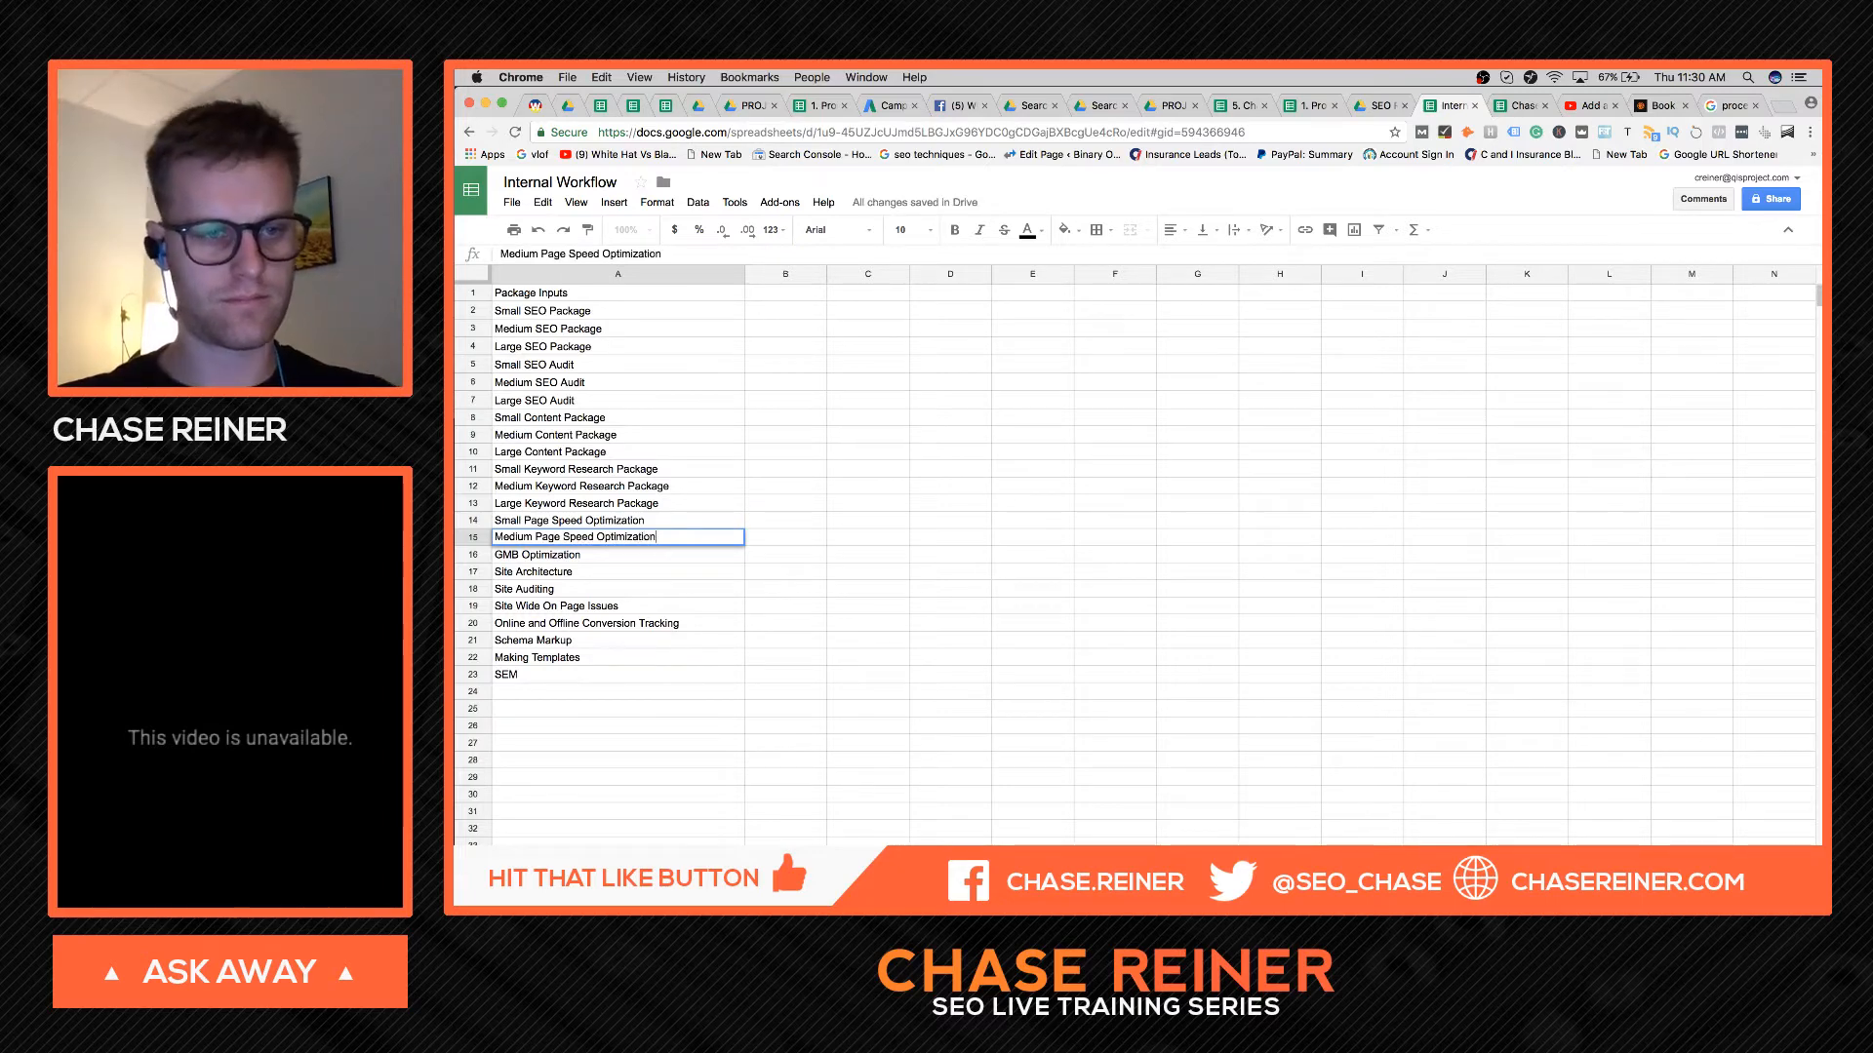
text(ization)
click(548, 591)
- Insert a row below Medium Page Speed Optimization and enter Large Page Speed Optimization Package in cell A16
right_click(473, 540)
click(562, 677)
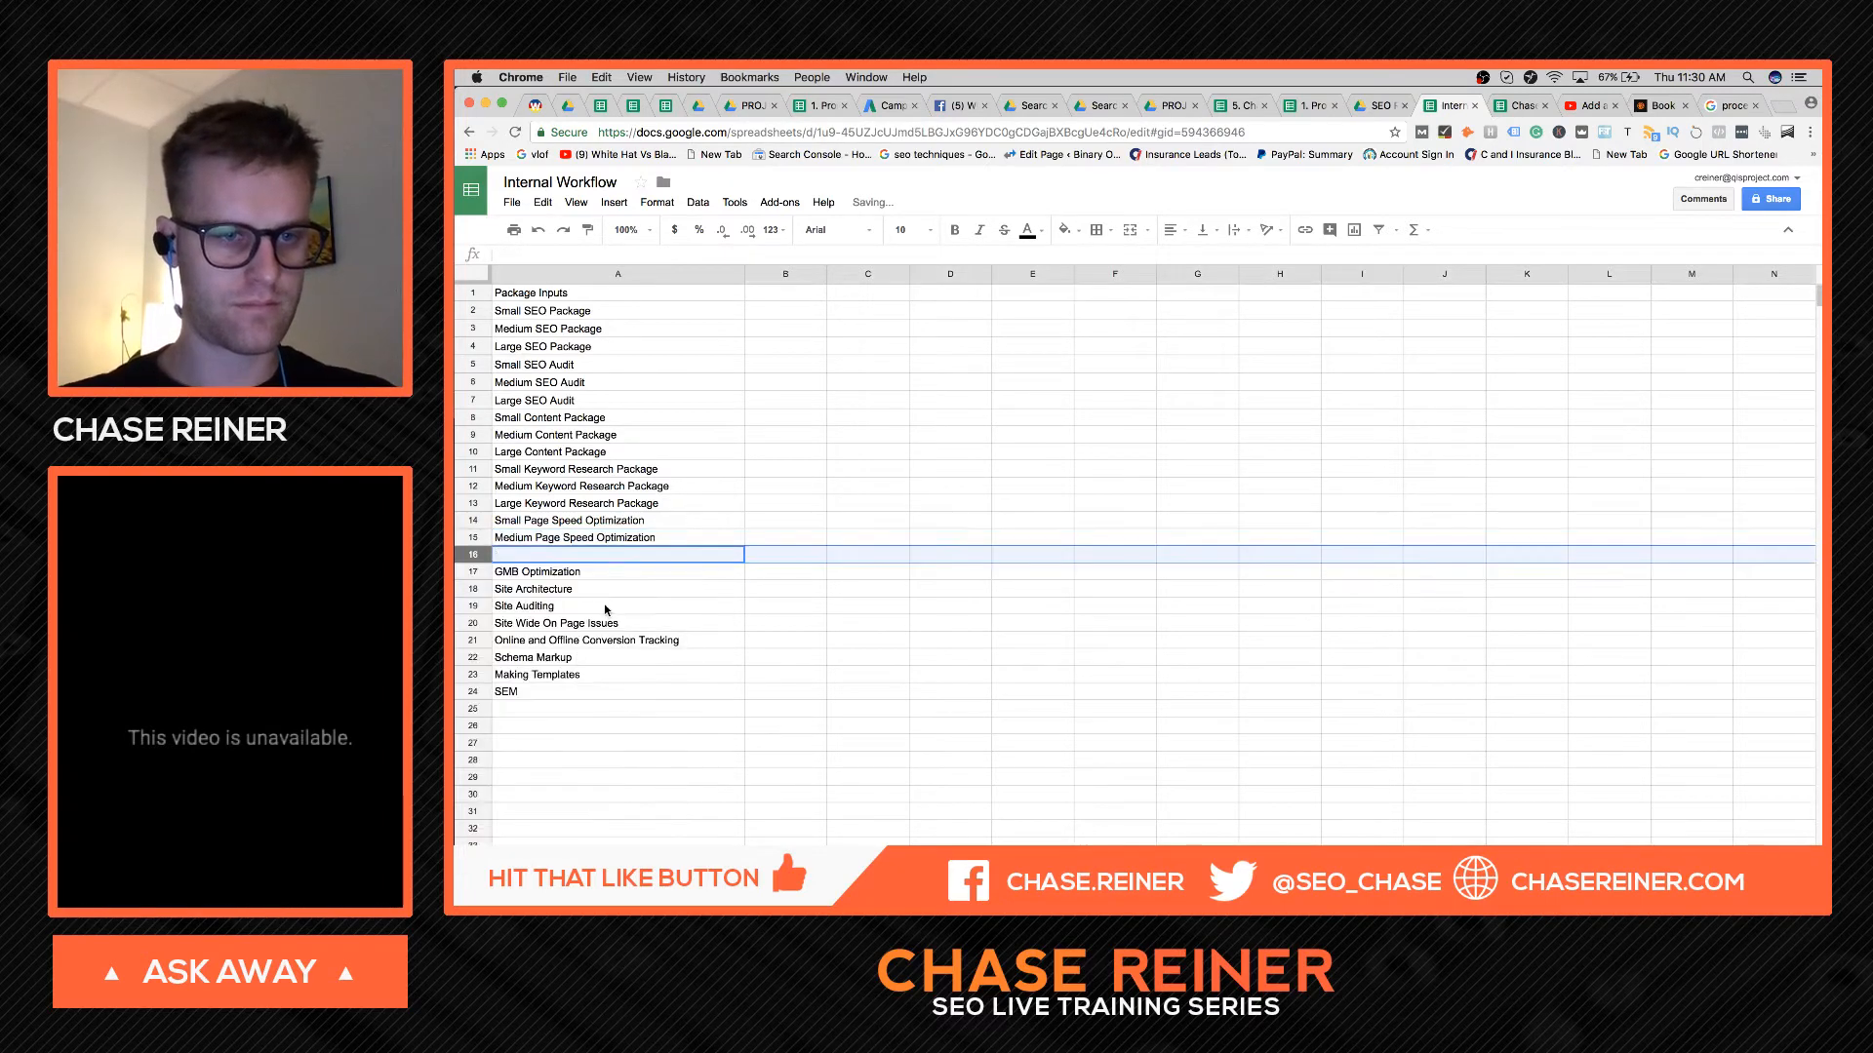
text(Large Page S)
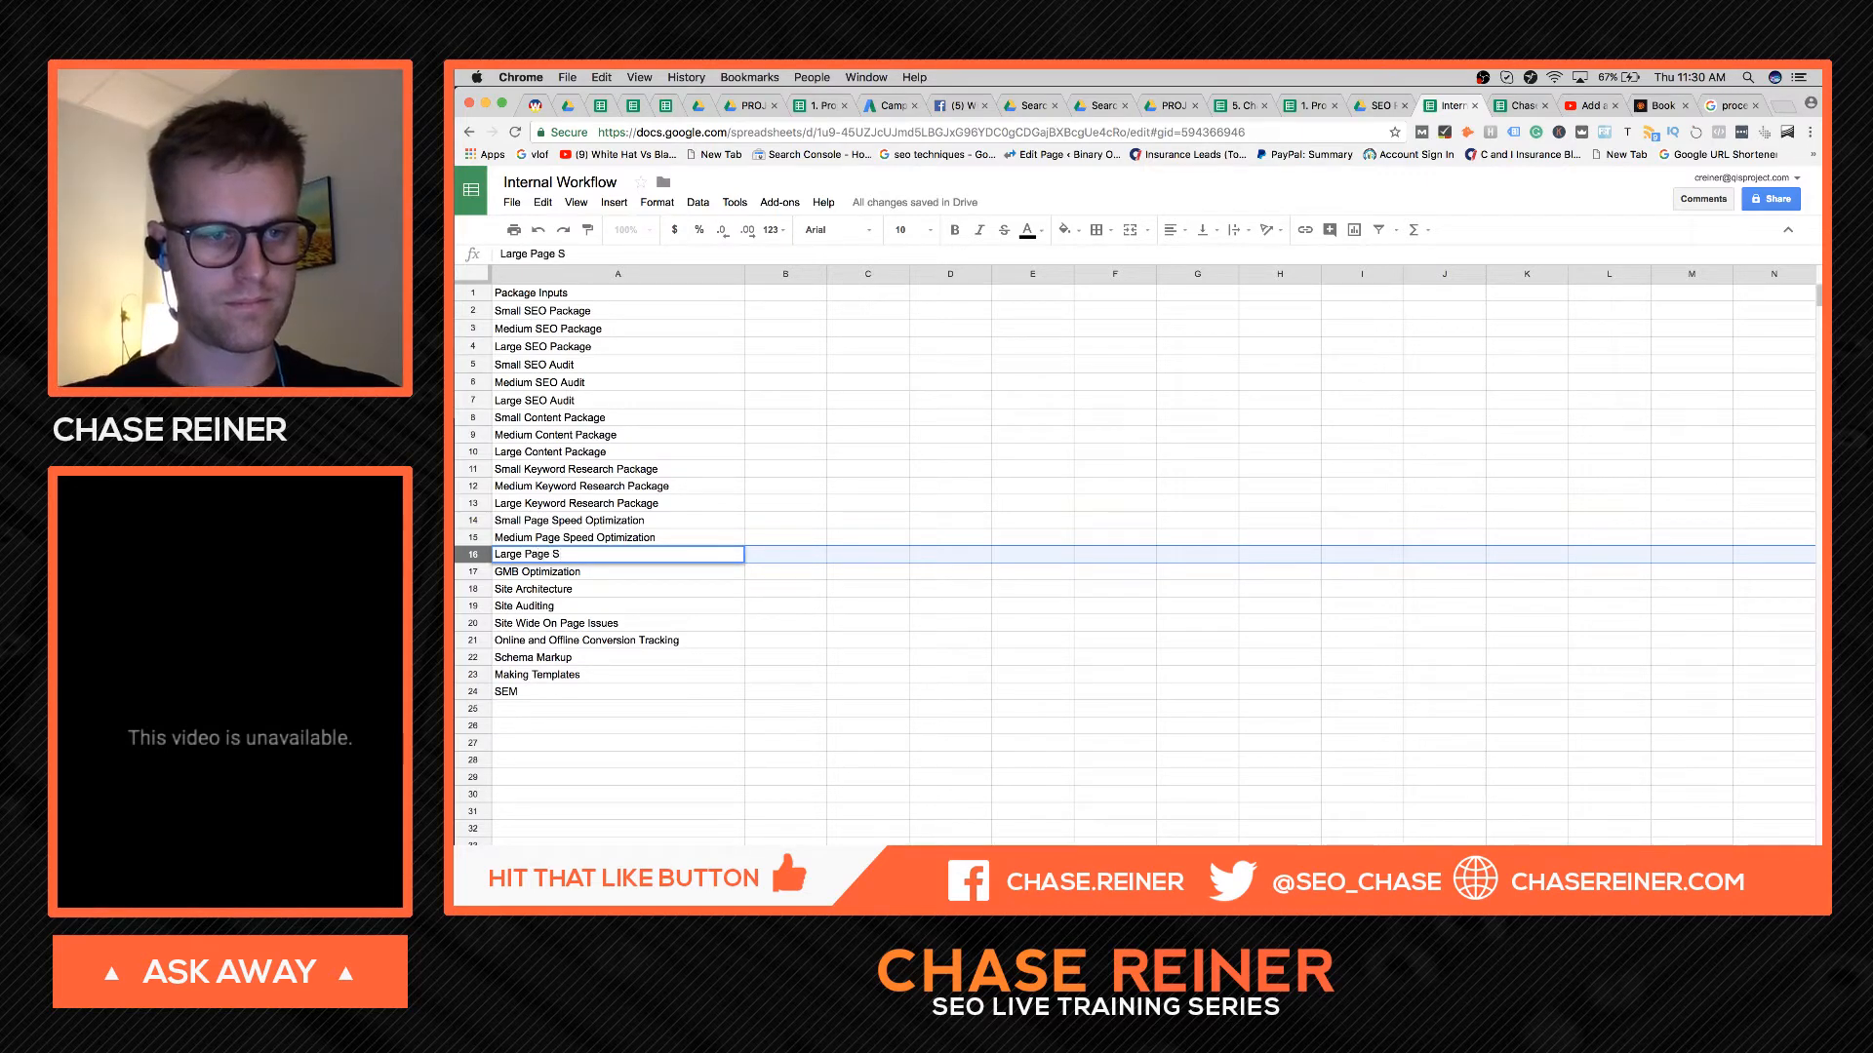
text(peed Optimization P)
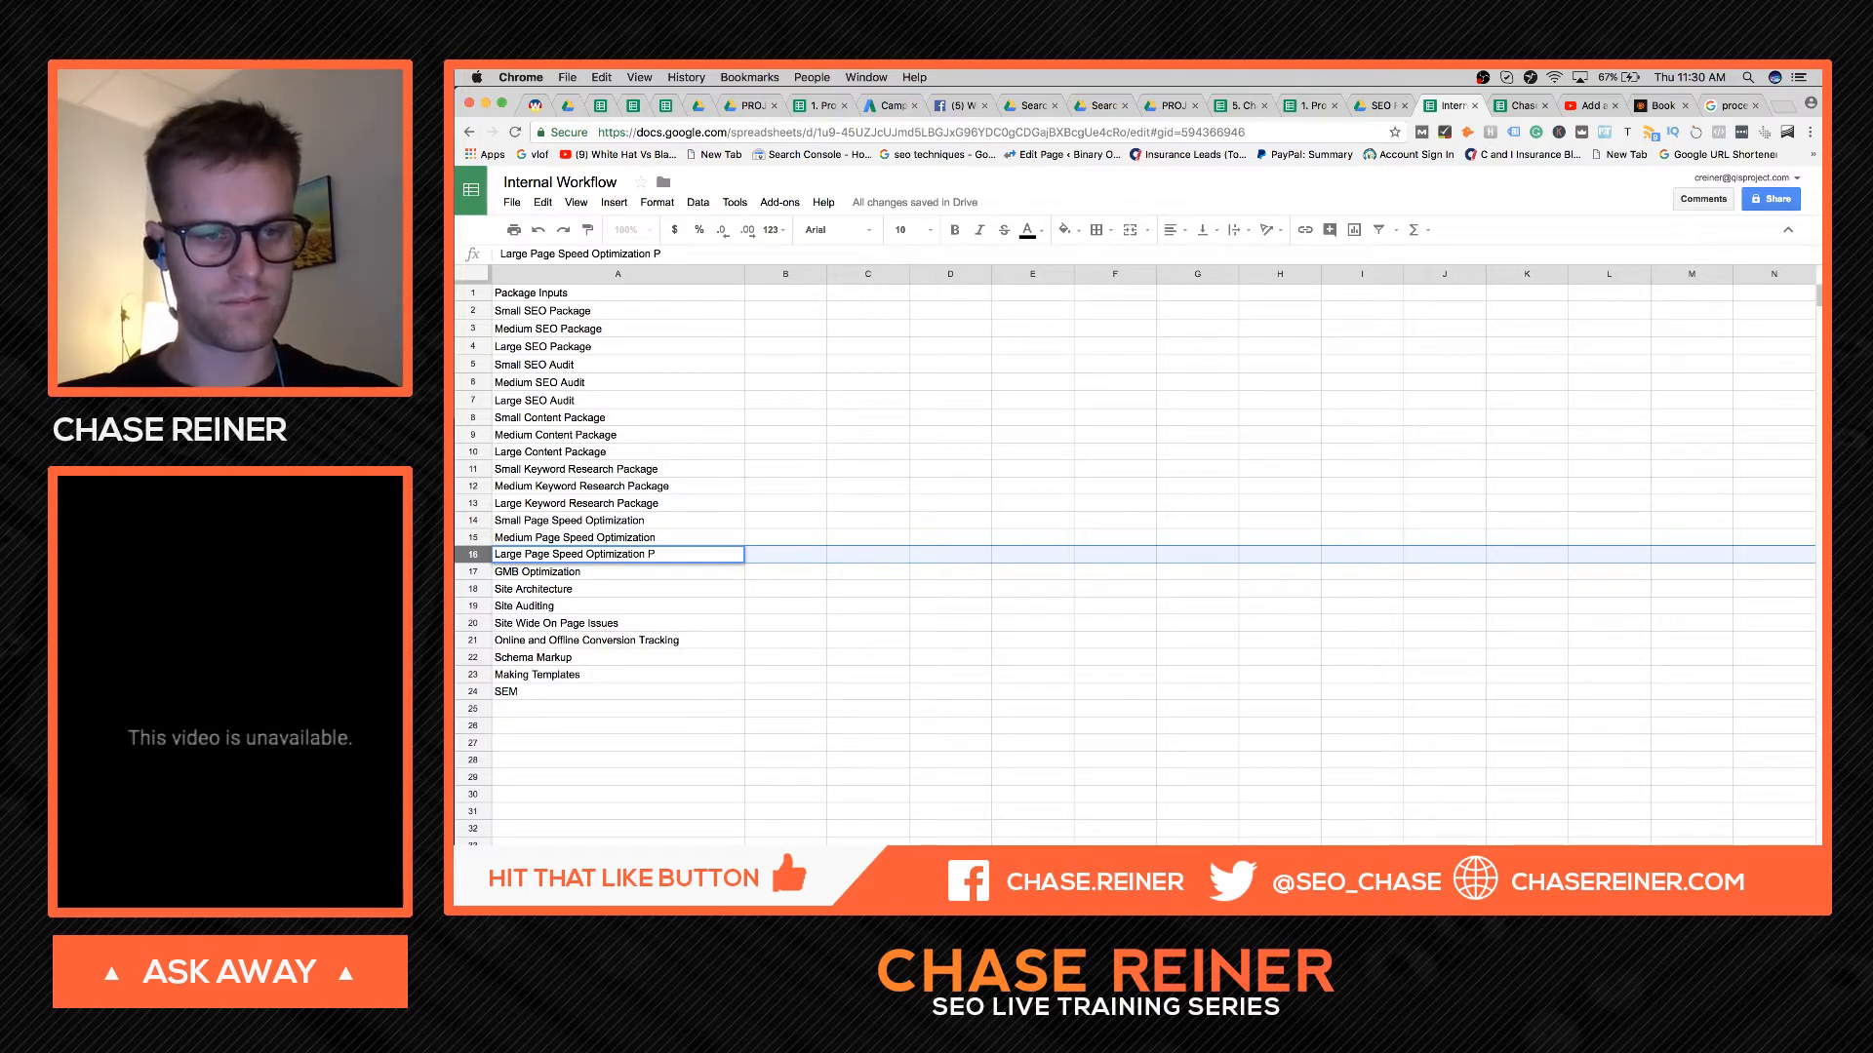
text(ackage)
click(649, 627)
- Append Package to the medium and small Page Speed Optimization entries in cells A15 and A14
double_click(668, 558)
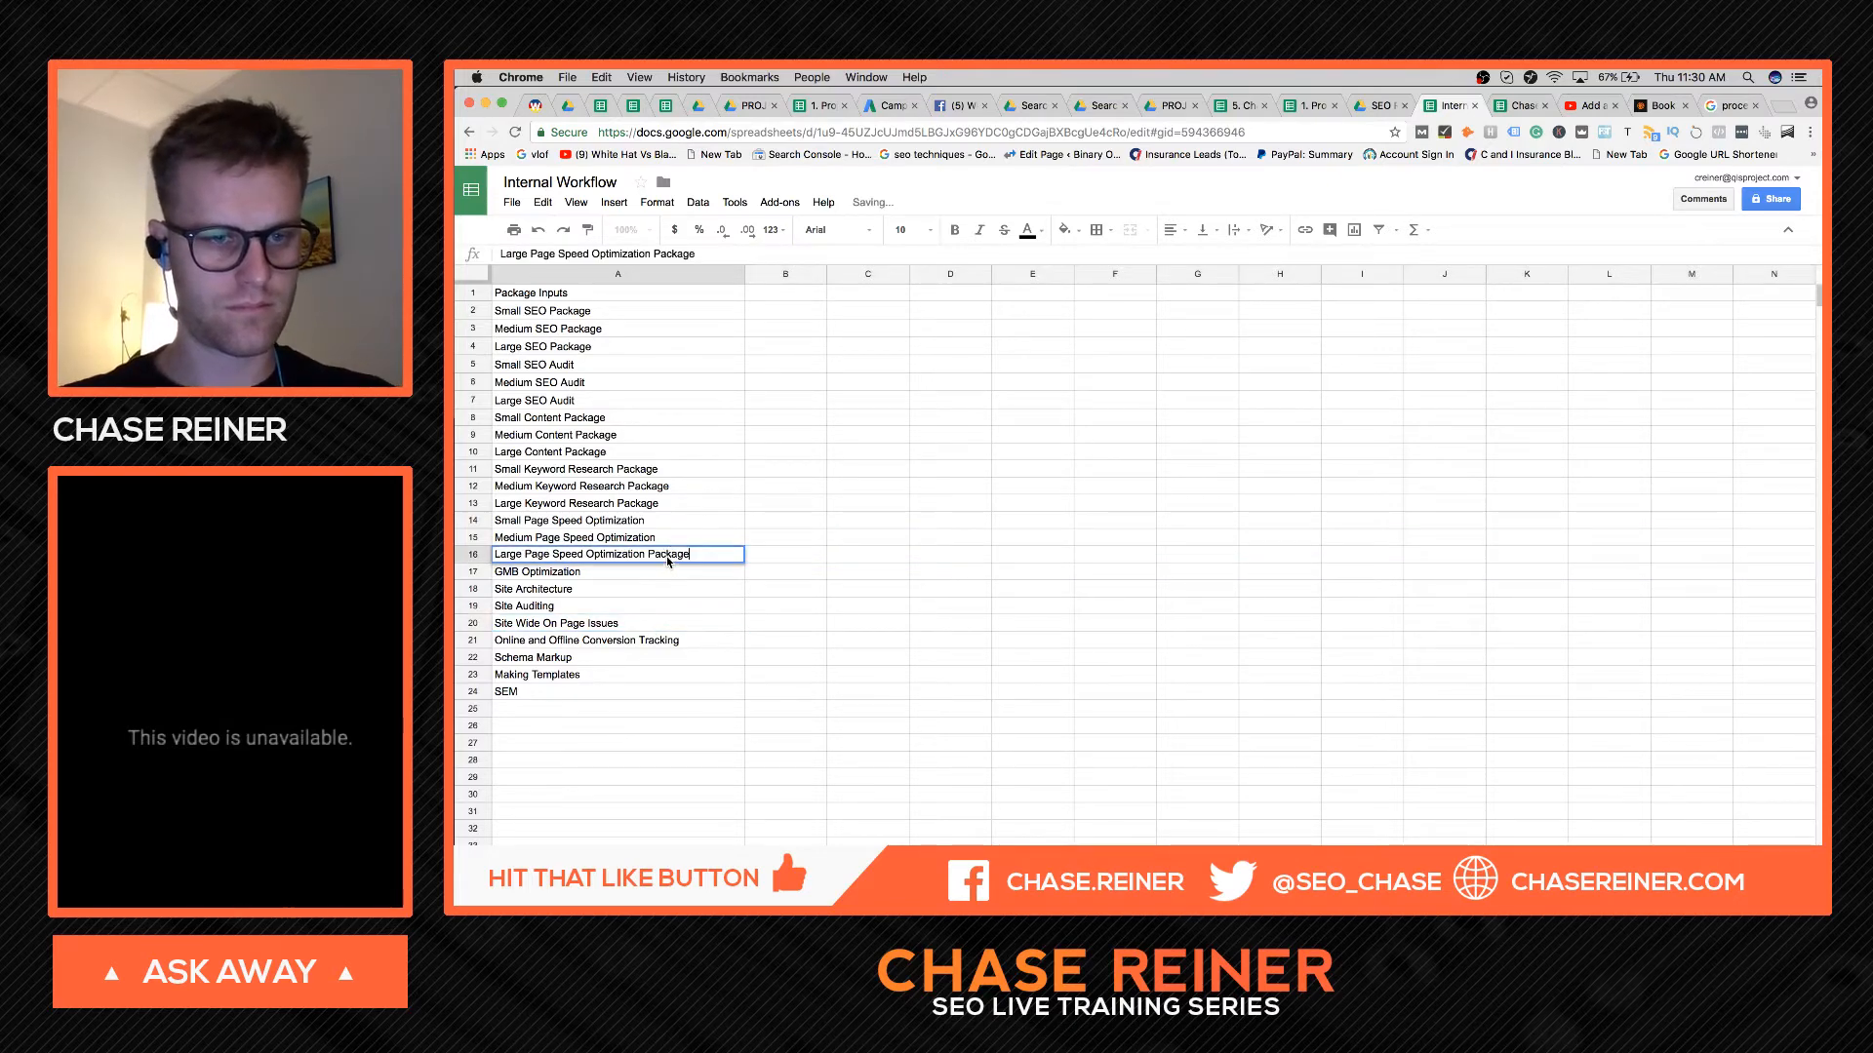
drag(646, 554, 691, 554)
key(super+c)
double_click(688, 537)
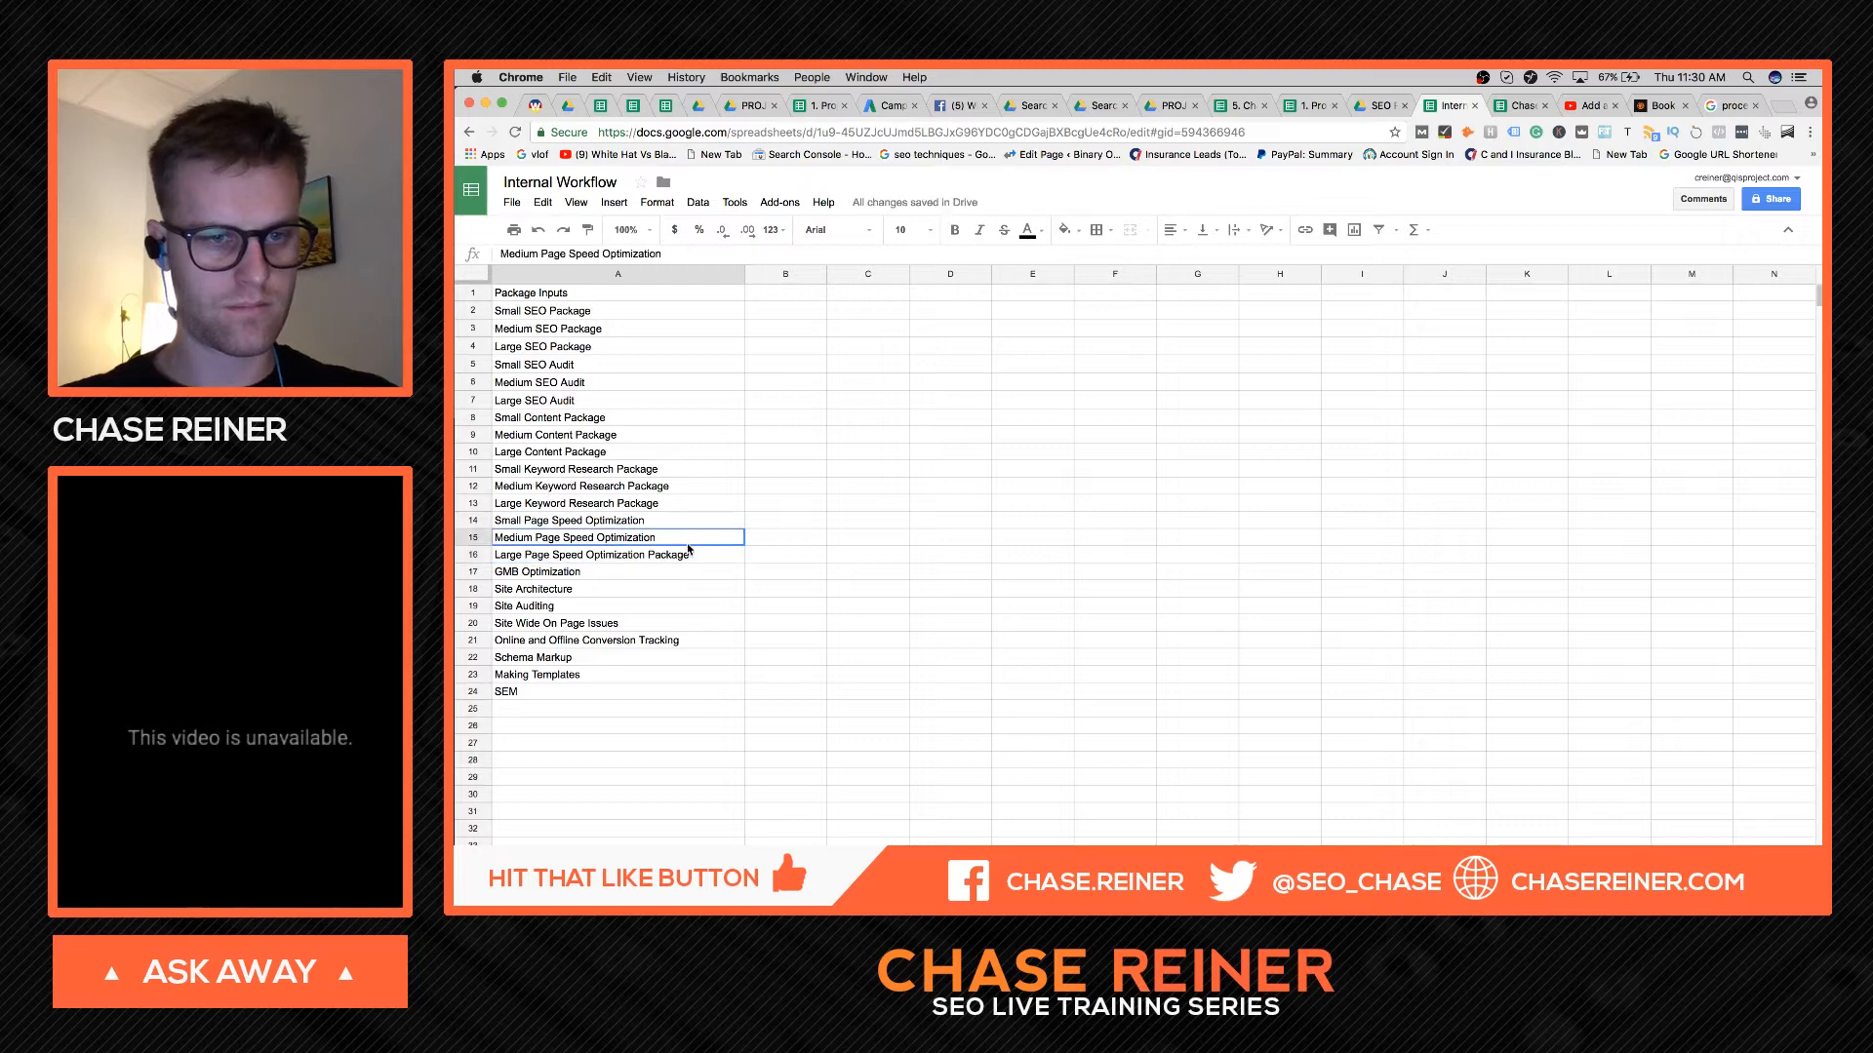
key(super+v)
click(671, 525)
text(Package)
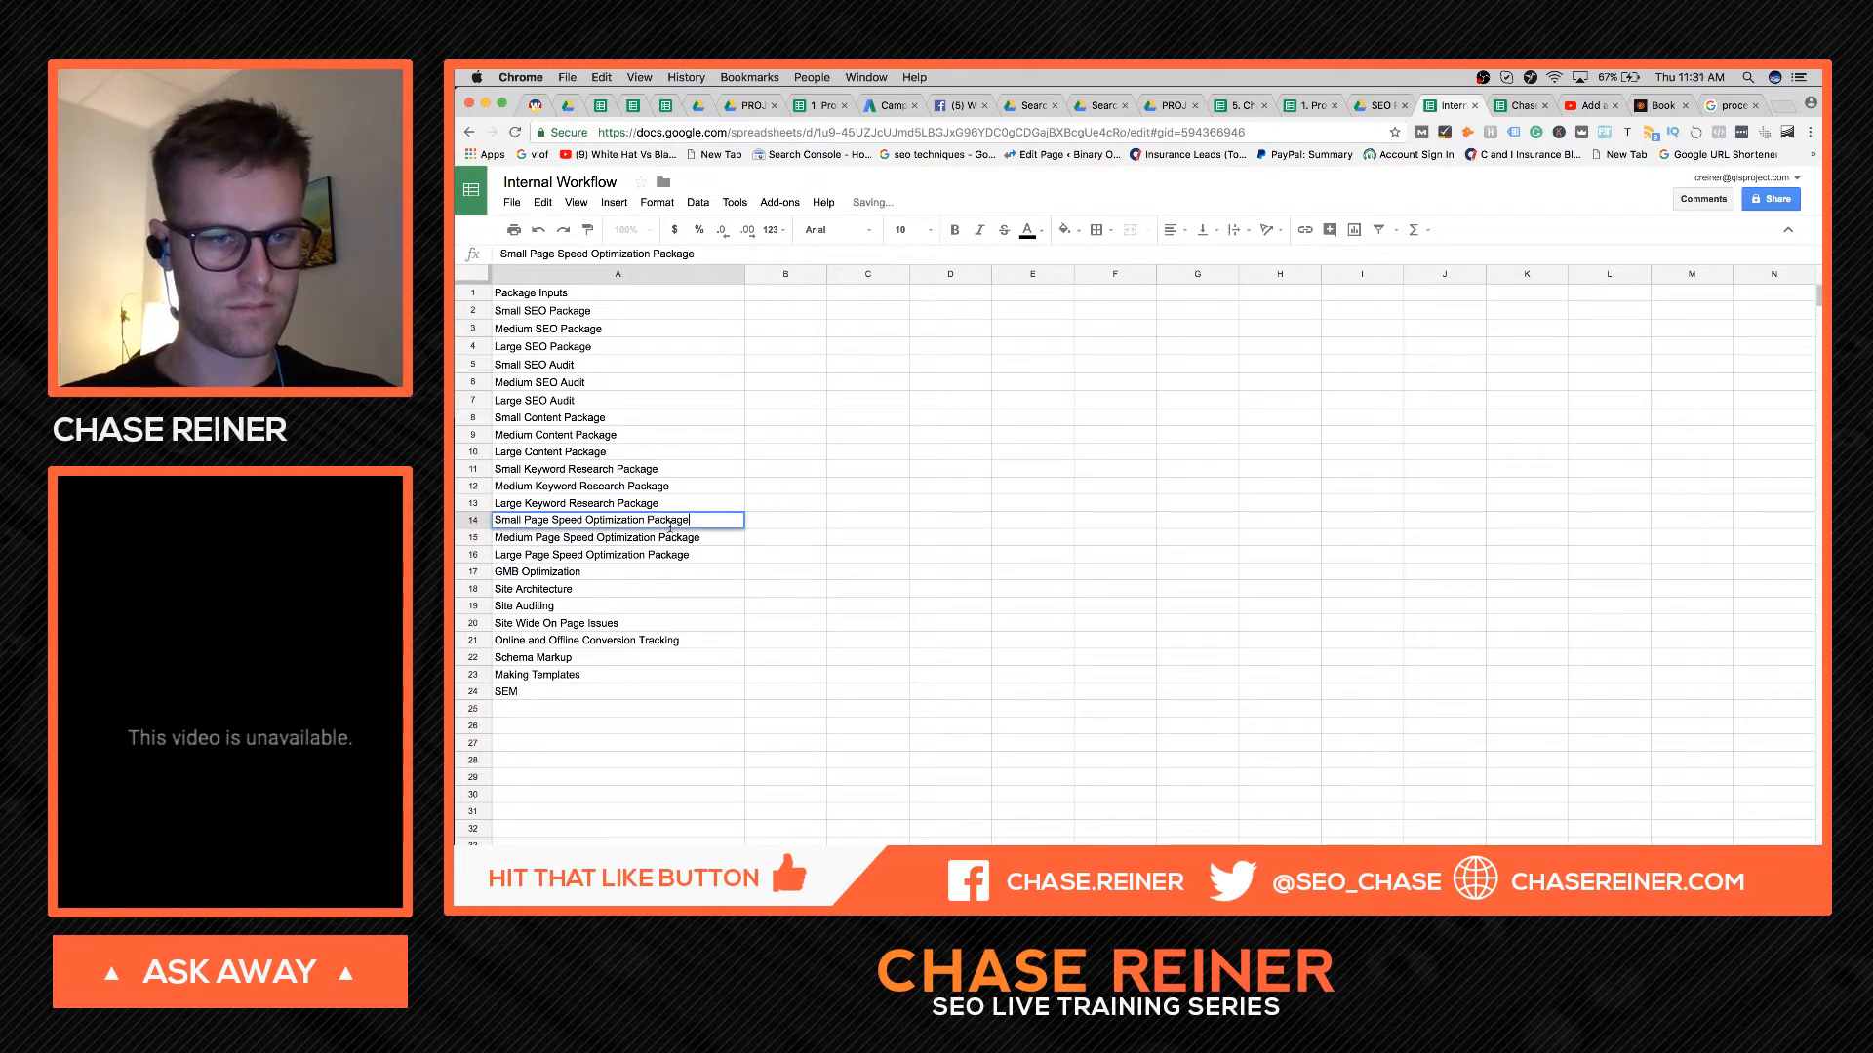
click(629, 623)
key(Up)
key(Up)
key(Up)
- Insert a row below Site Architecture and rename the entry in cell A18 as Site Architecture Package
click(629, 591)
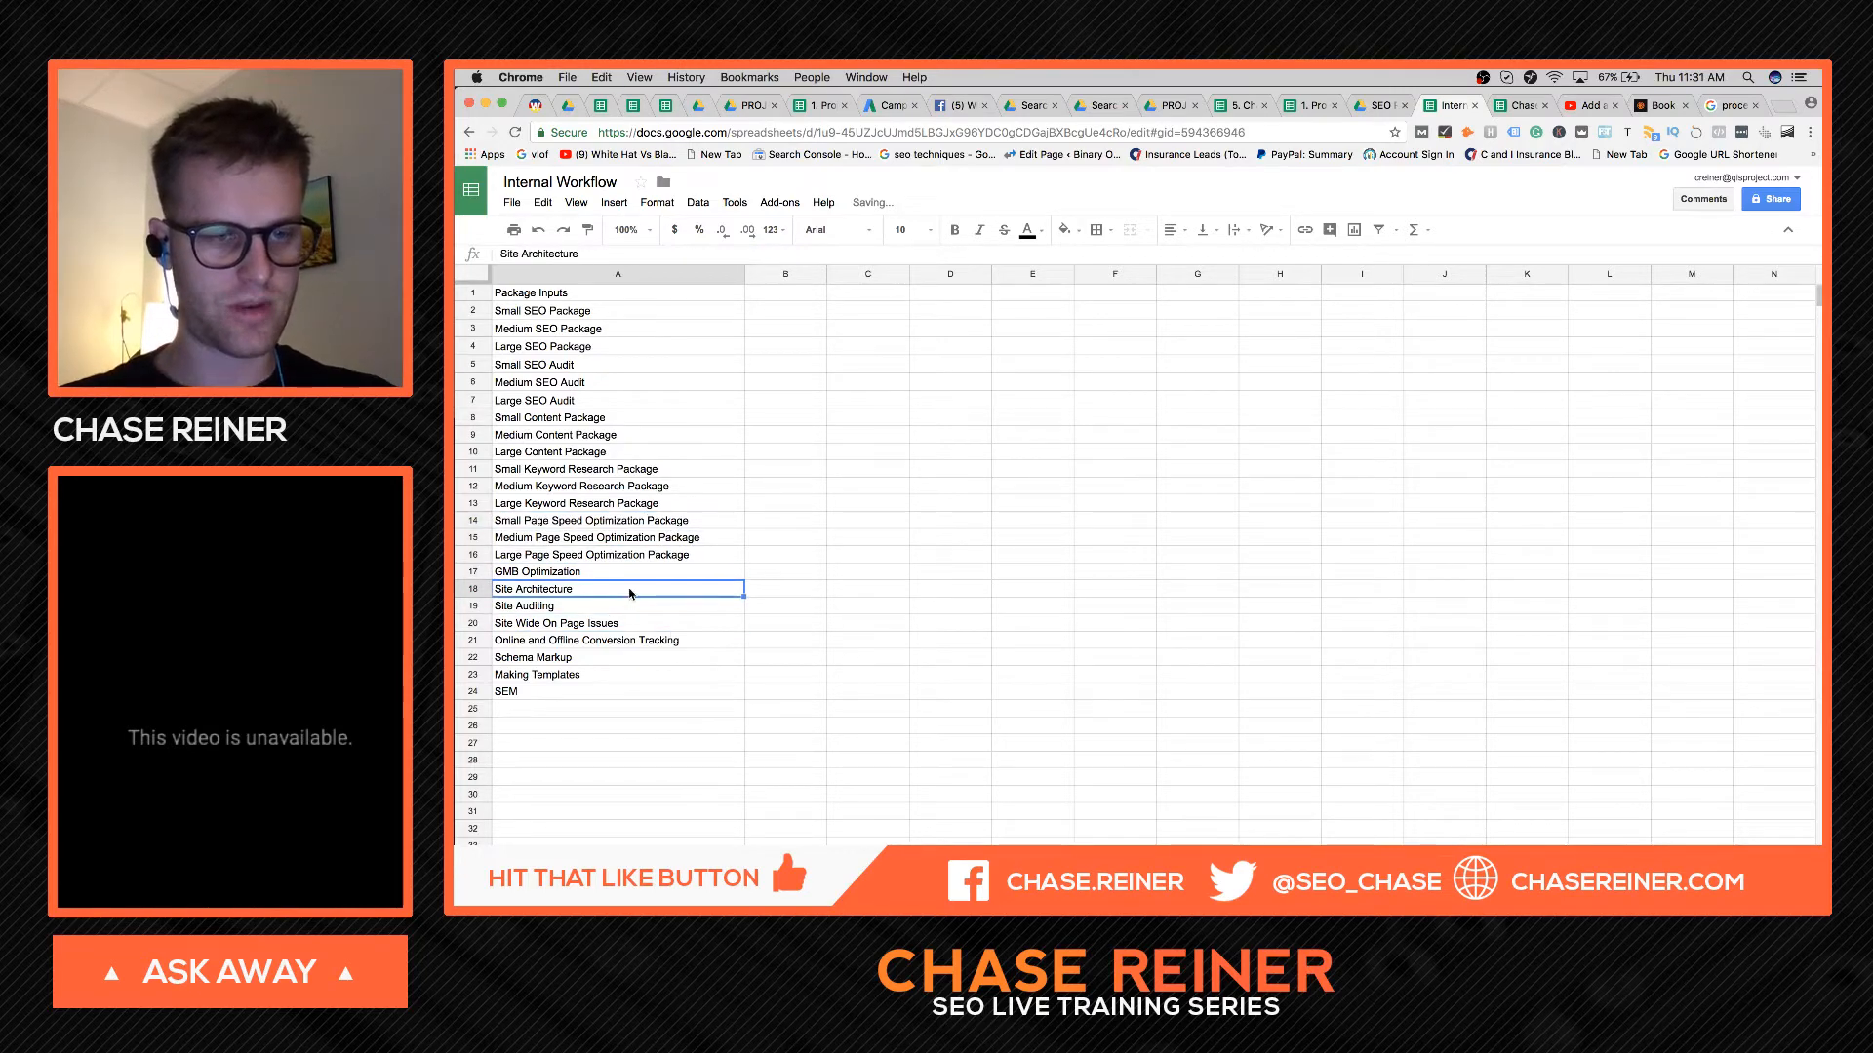
right_click(473, 591)
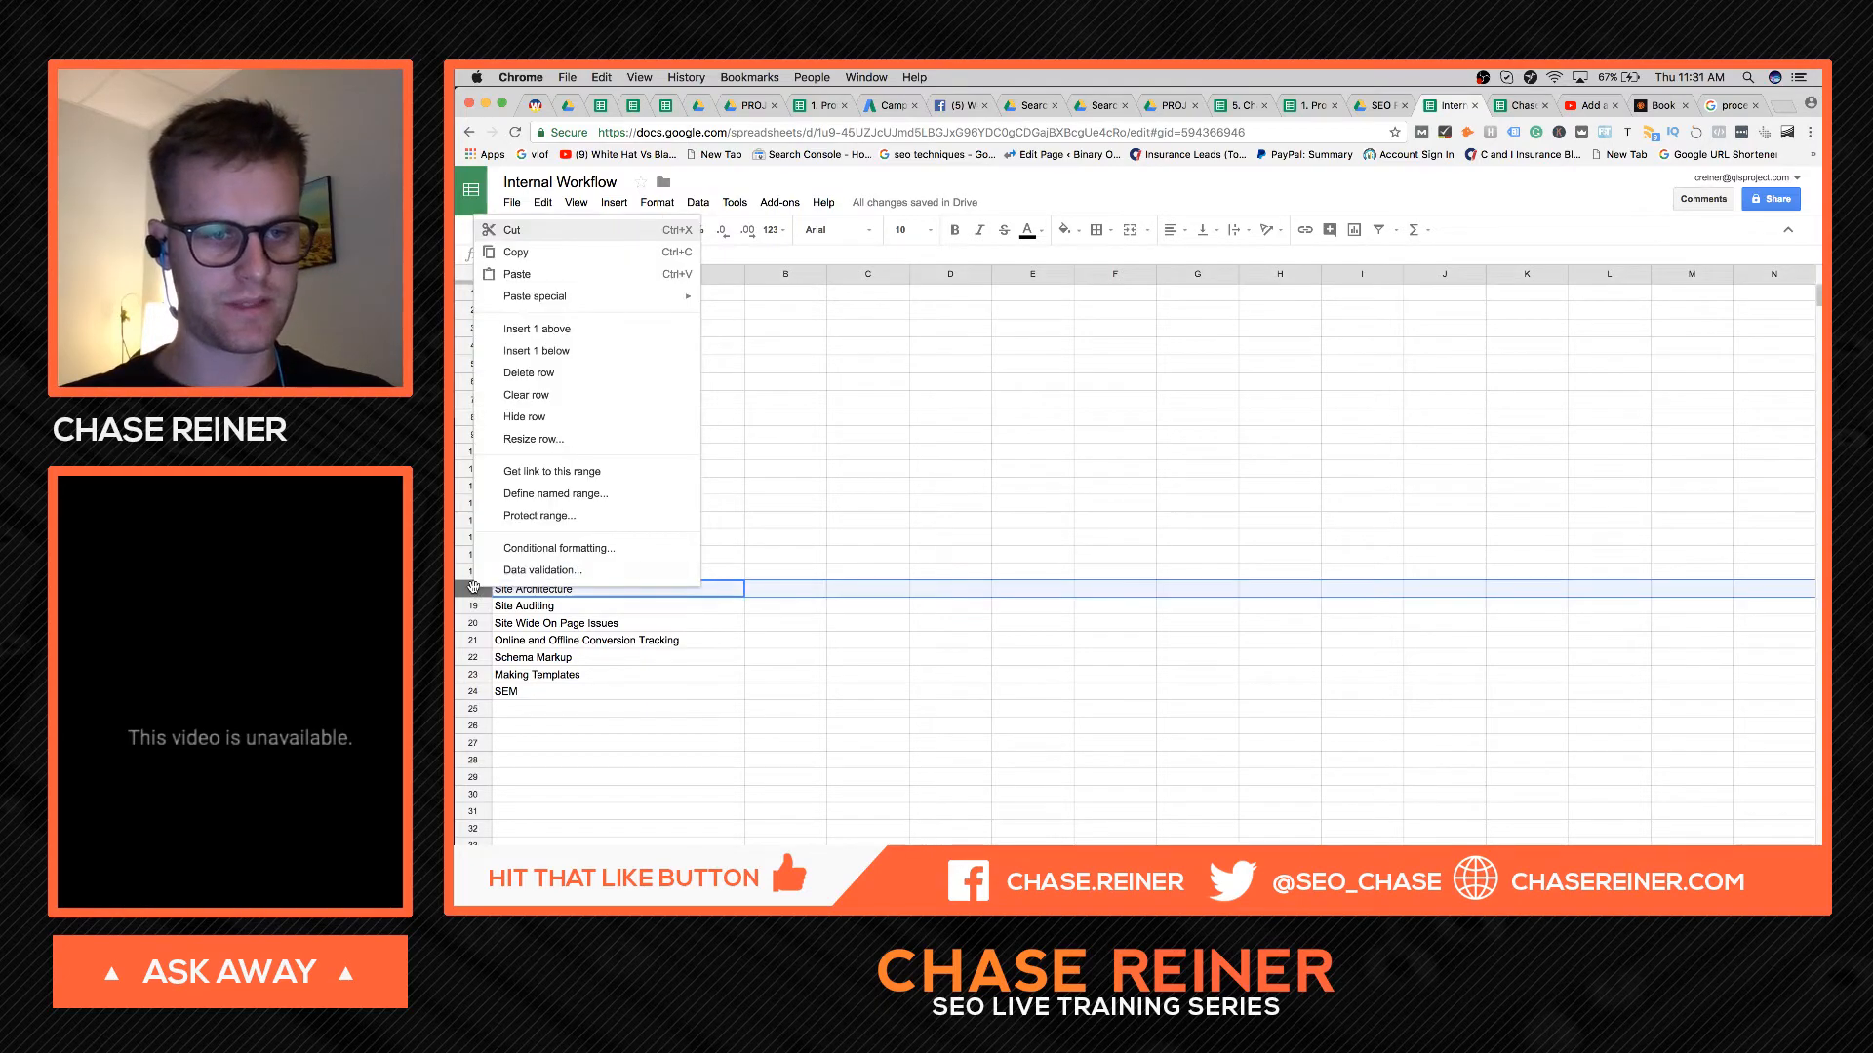
click(574, 360)
double_click(563, 591)
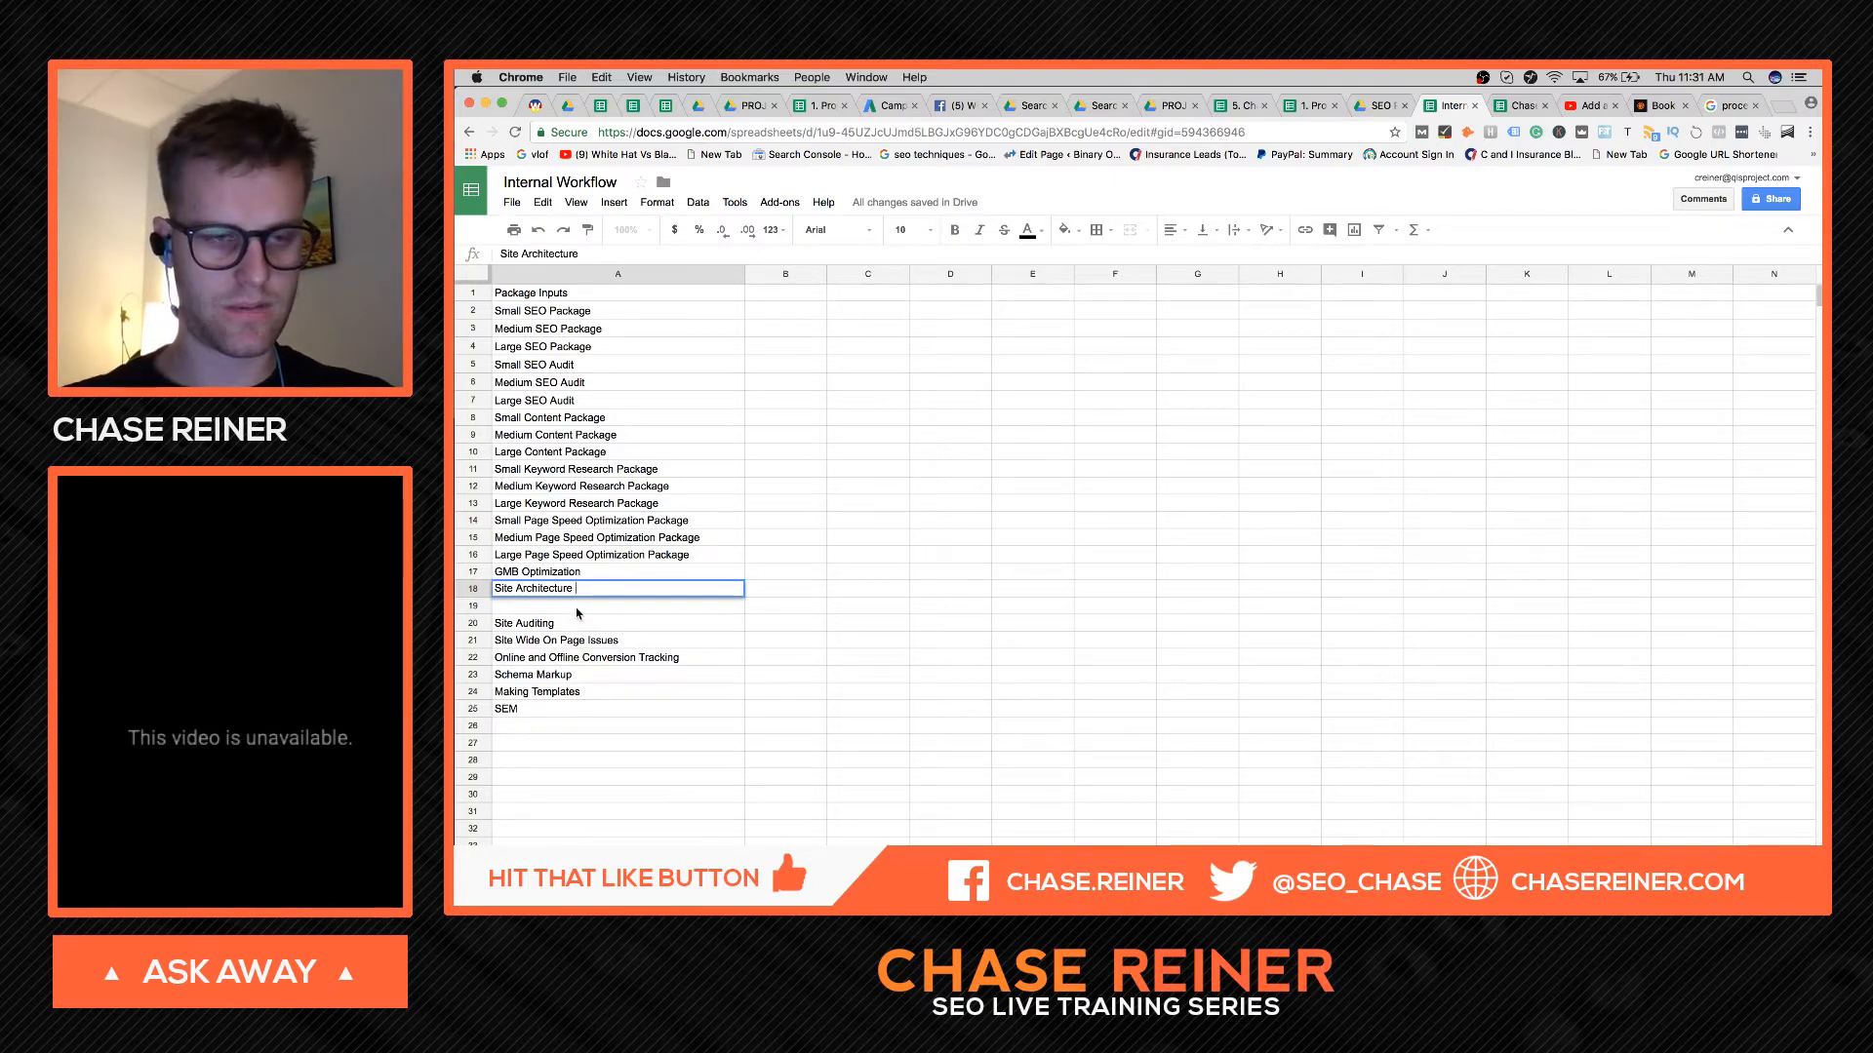
text(PA)
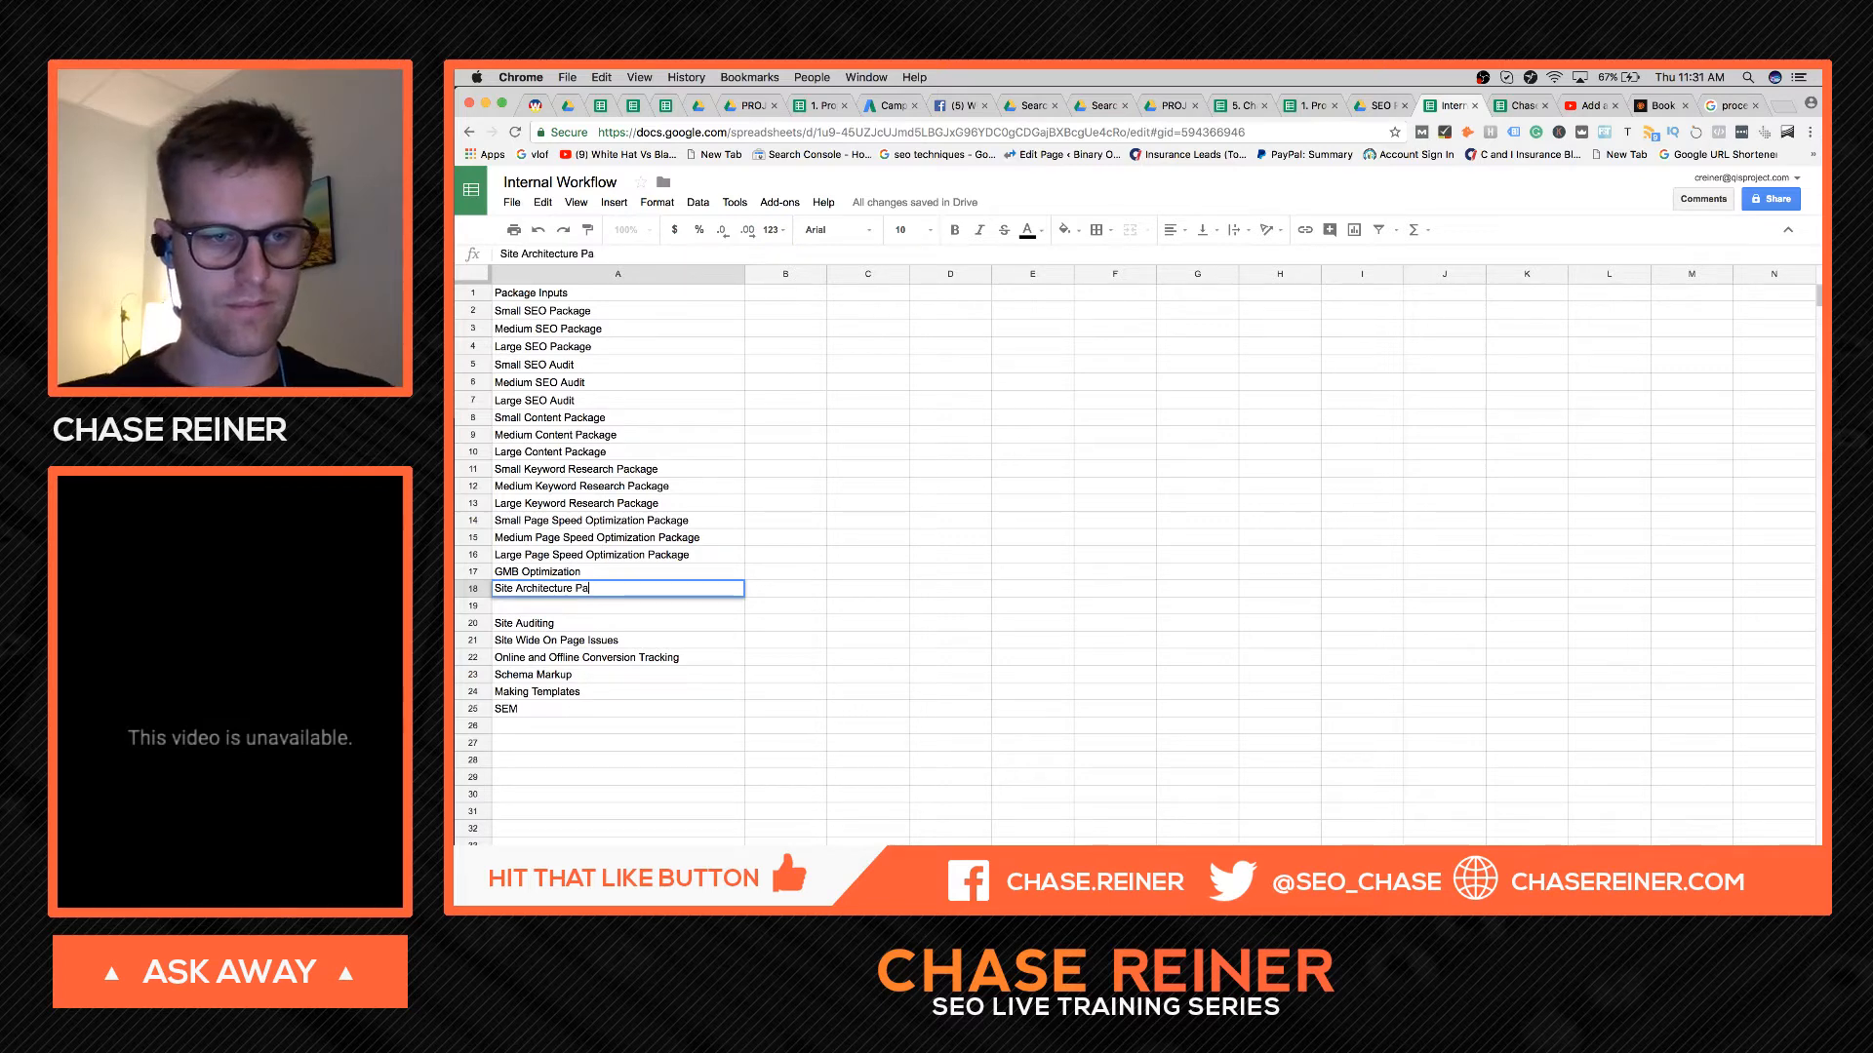
text(ckage)
key(Return)
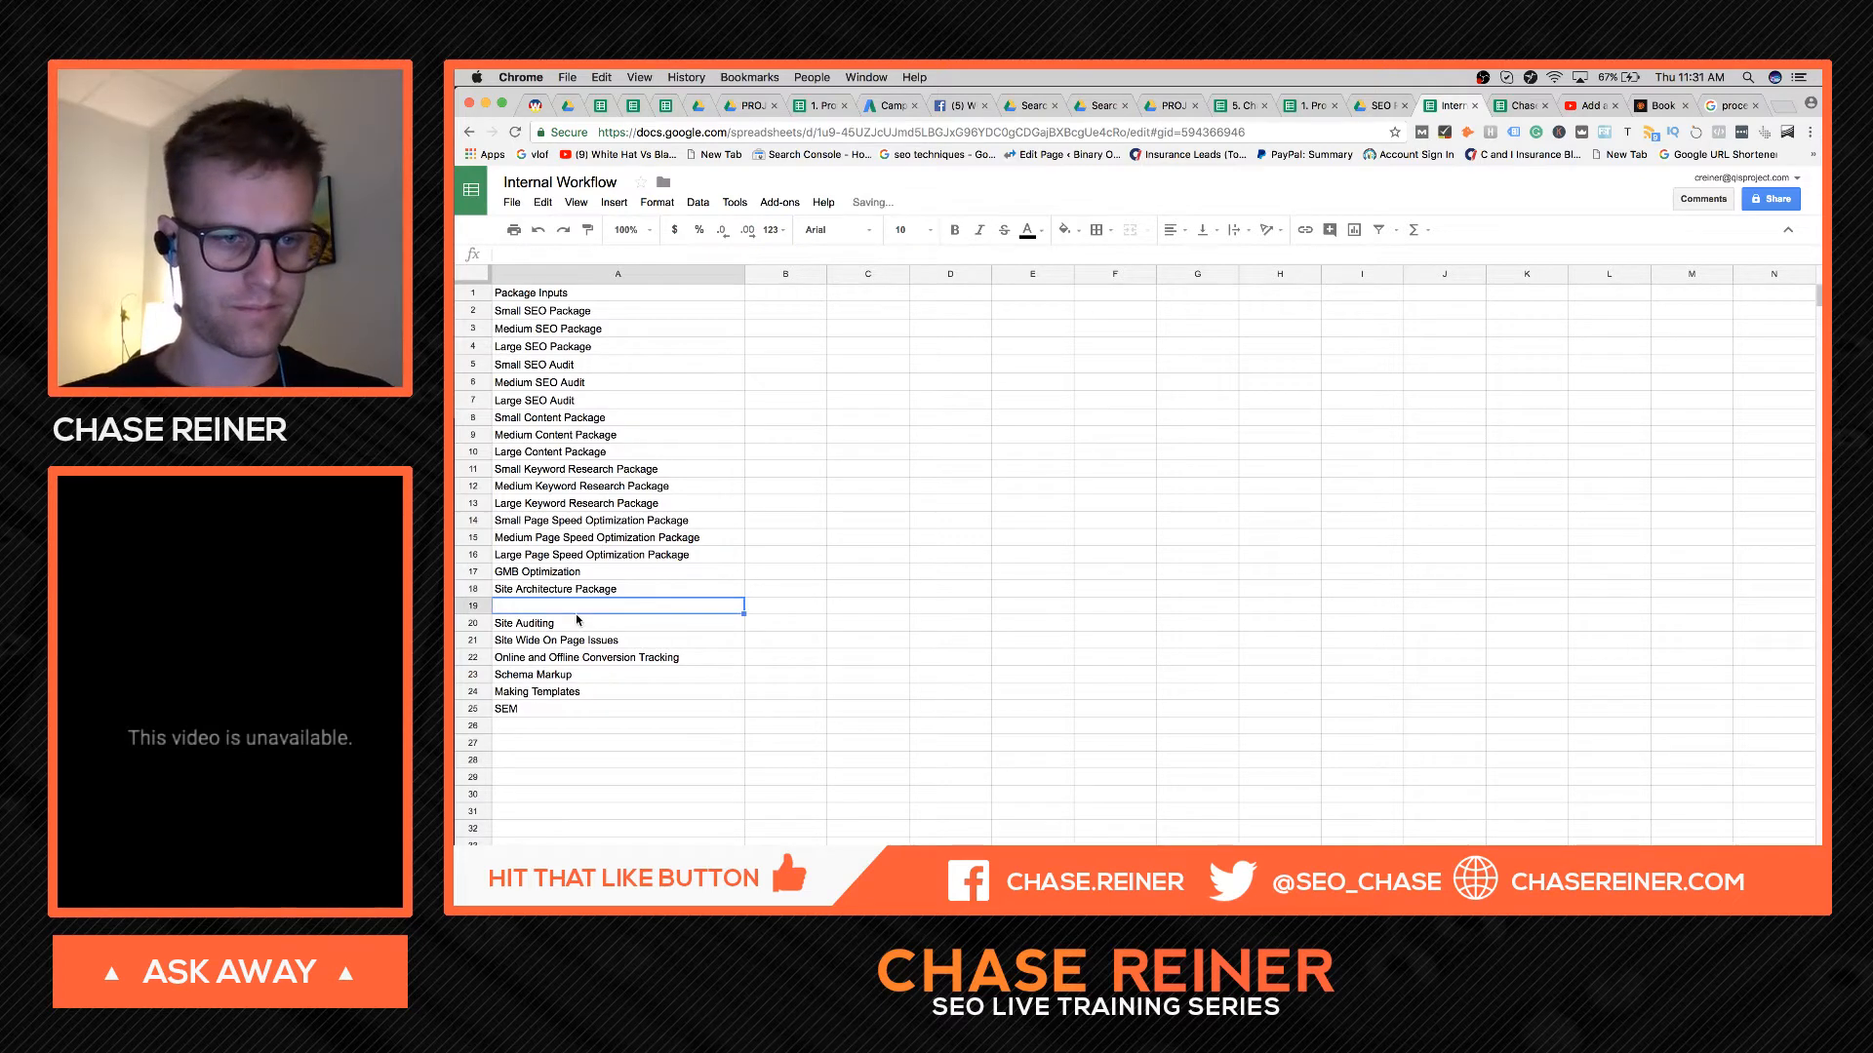
- Delete the empty row below Site Architecture Package and the Site Auditing entry with its row
right_click(484, 598)
click(559, 410)
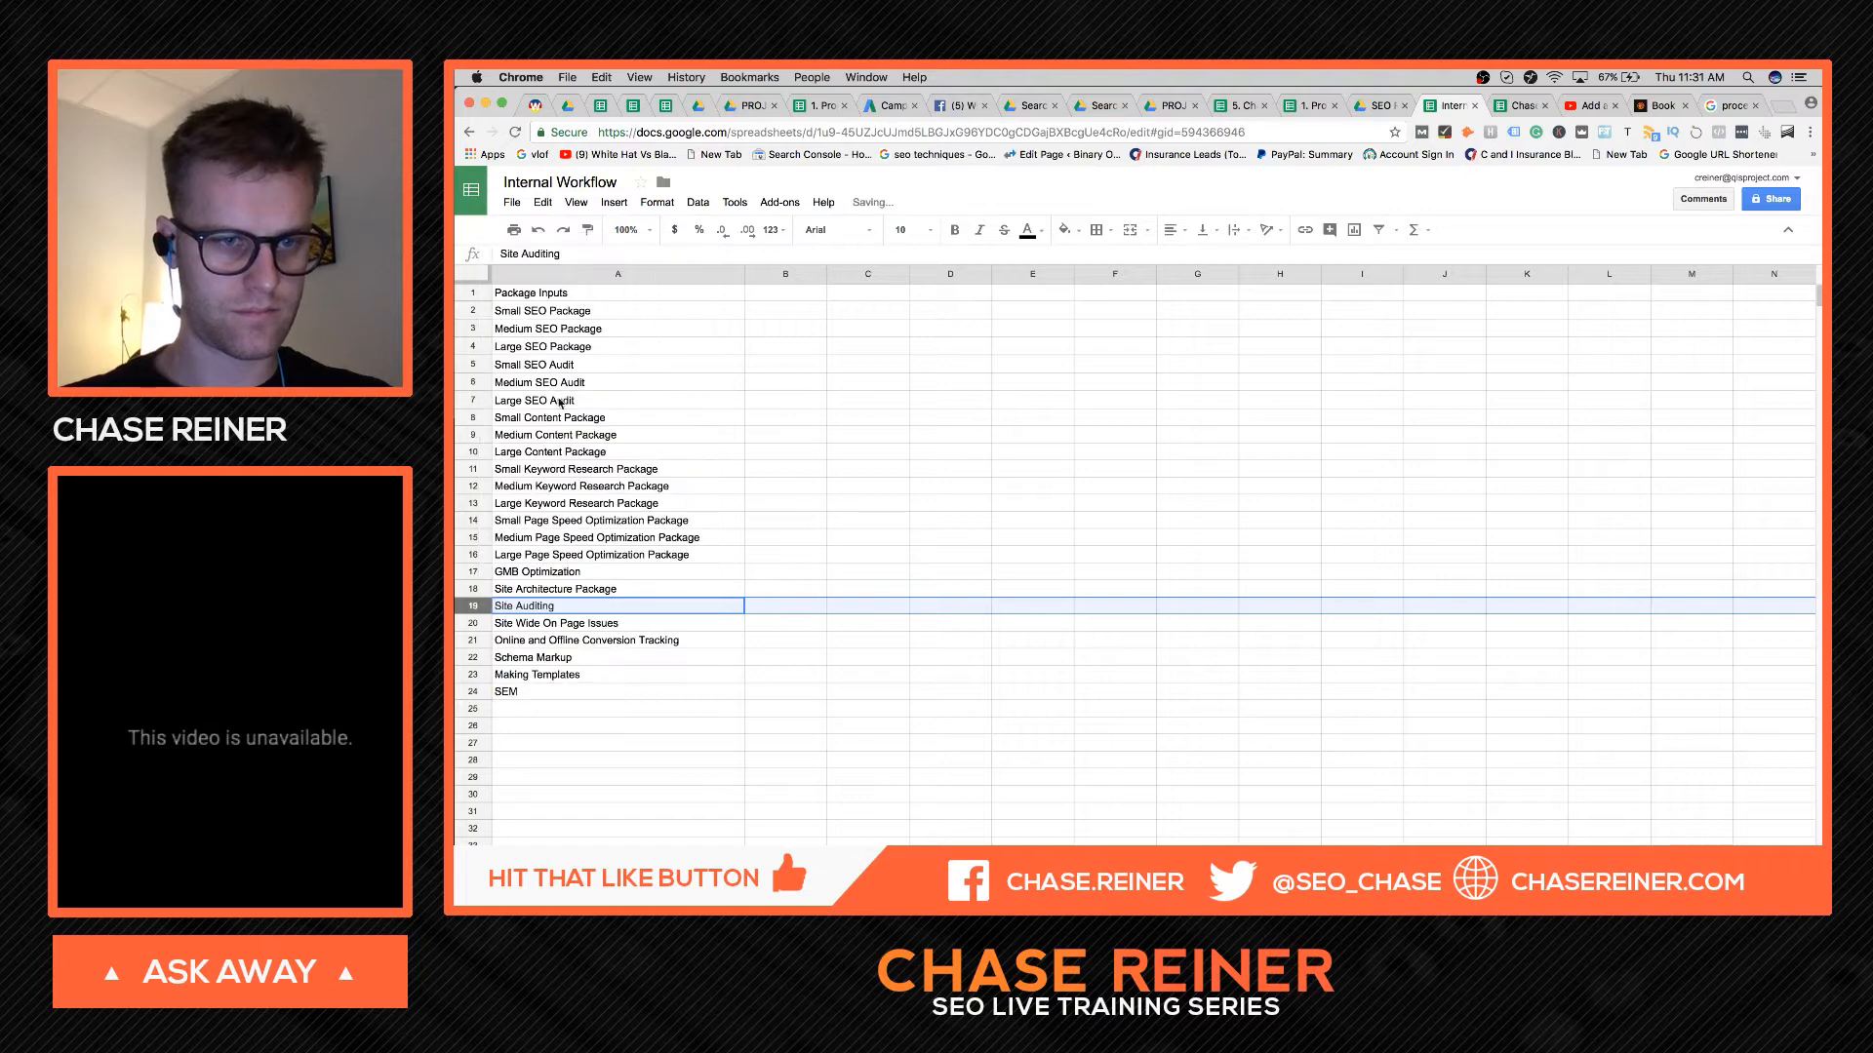
click(583, 663)
click(577, 606)
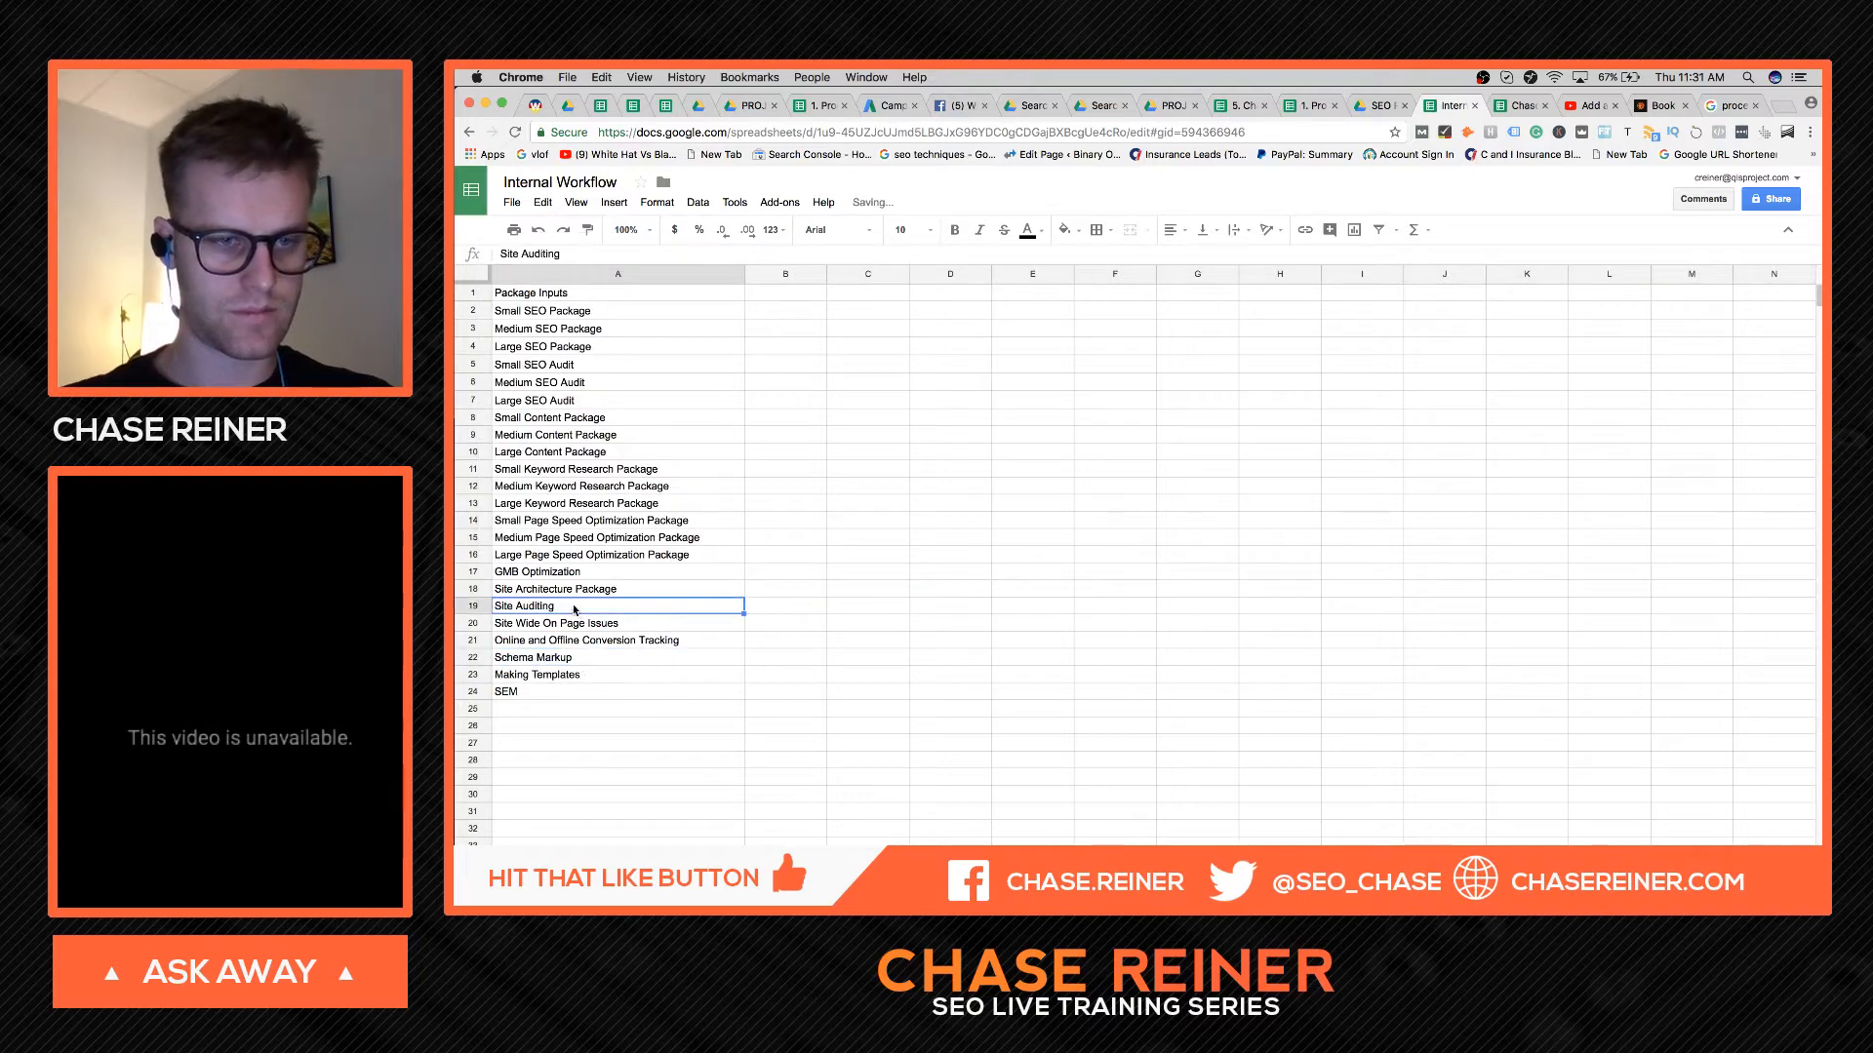
key(Delete)
click(473, 605)
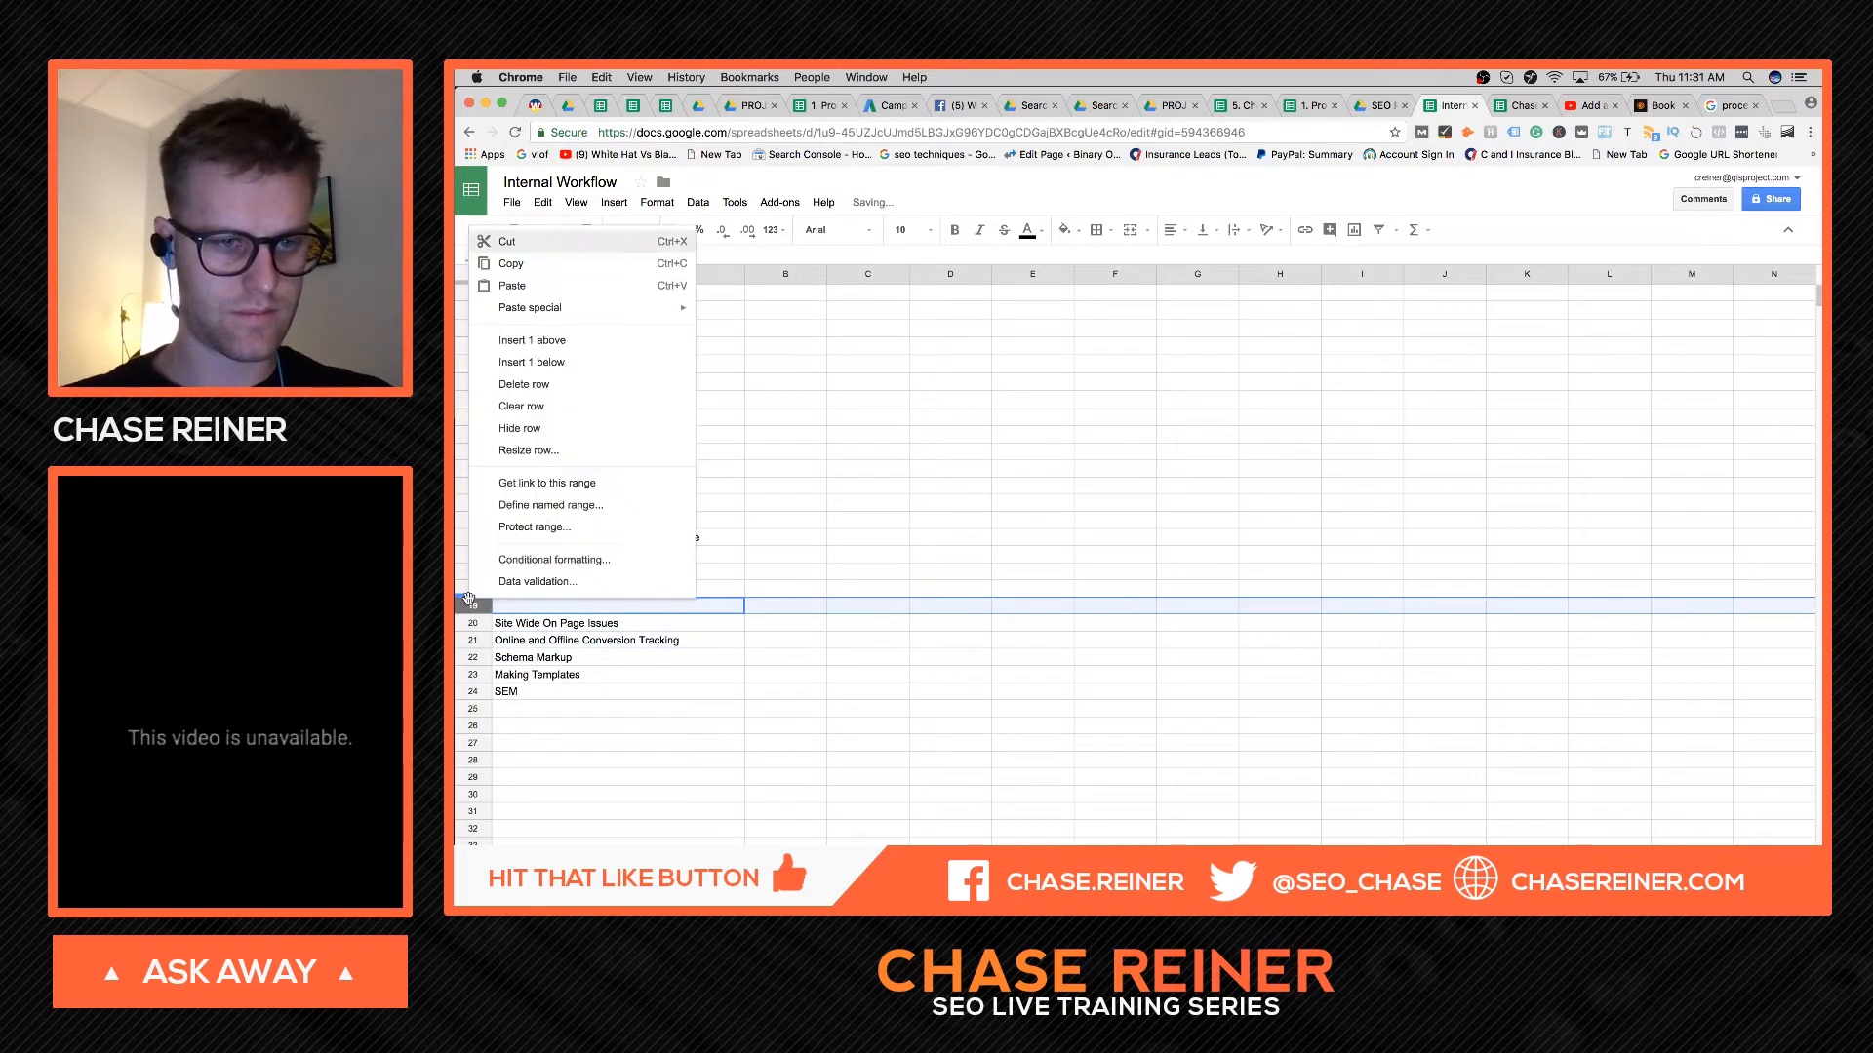
right_click(474, 606)
click(549, 384)
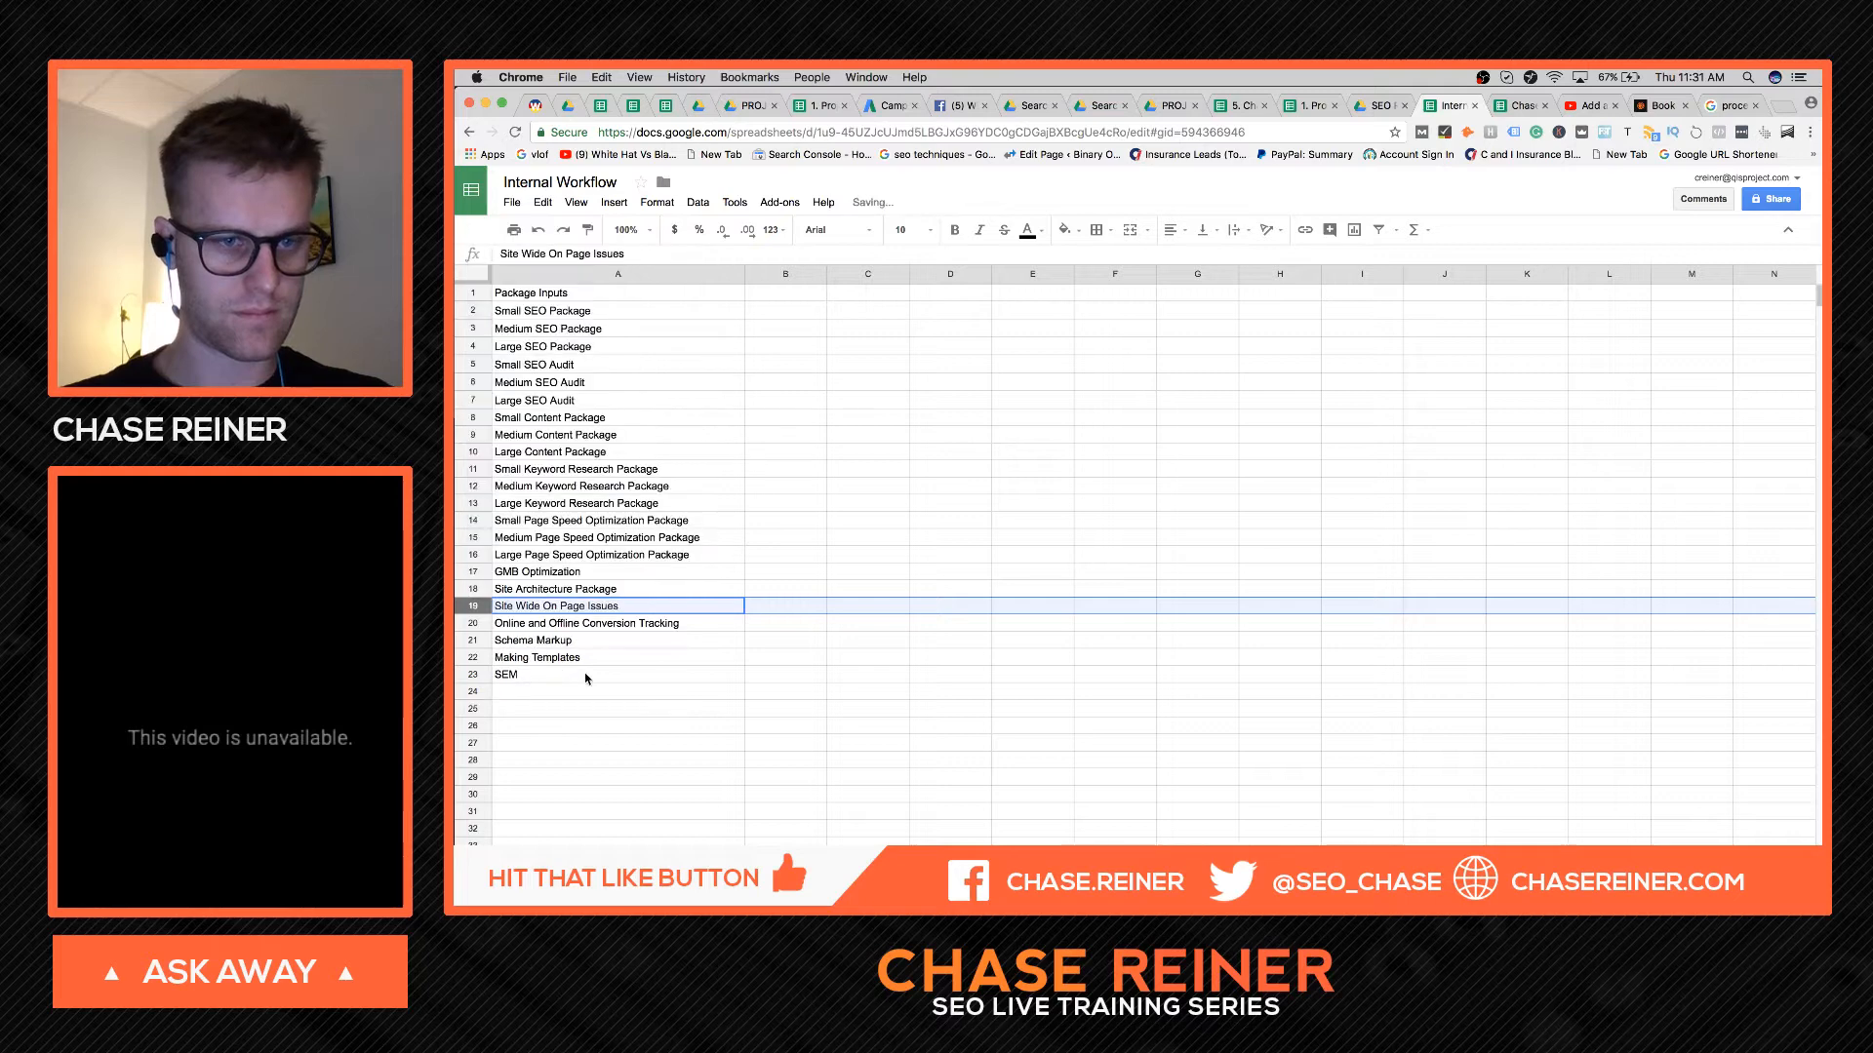
- Delete the Site Wide On Page Issues entry together with its row 19
click(585, 673)
double_click(618, 607)
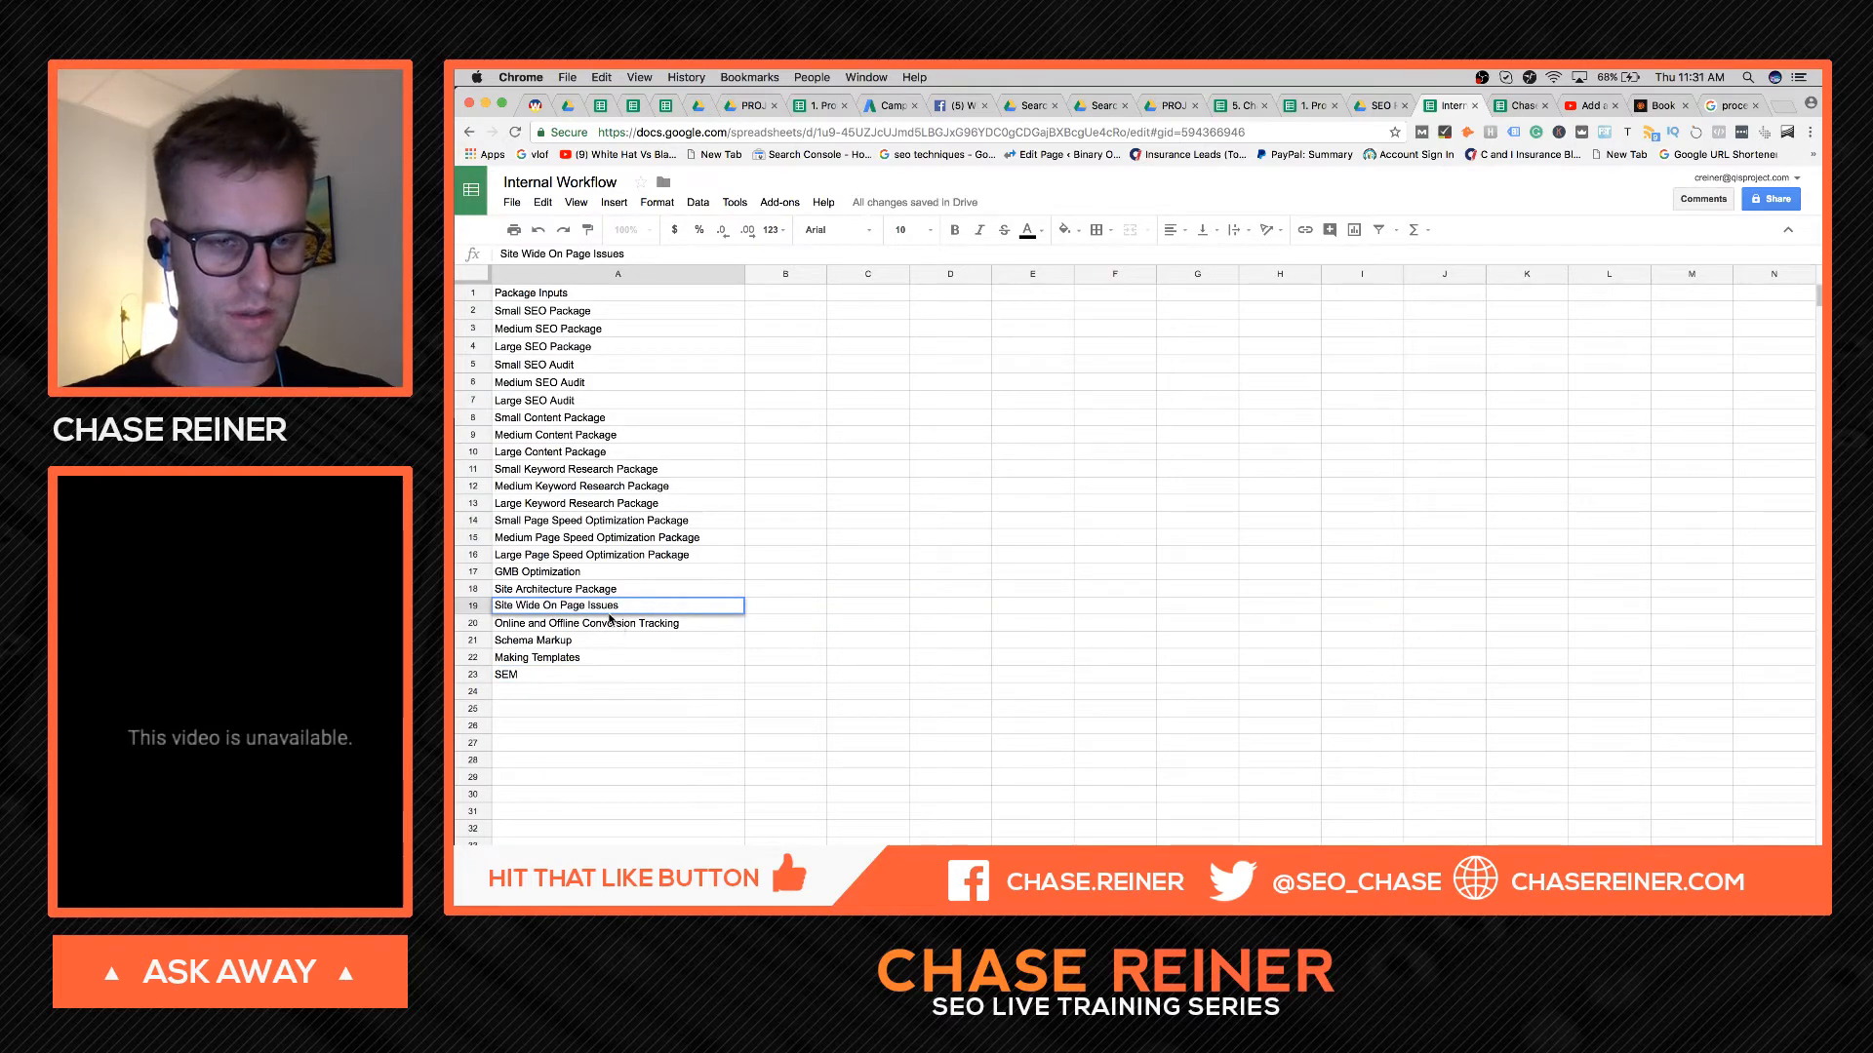
click(473, 606)
right_click(474, 606)
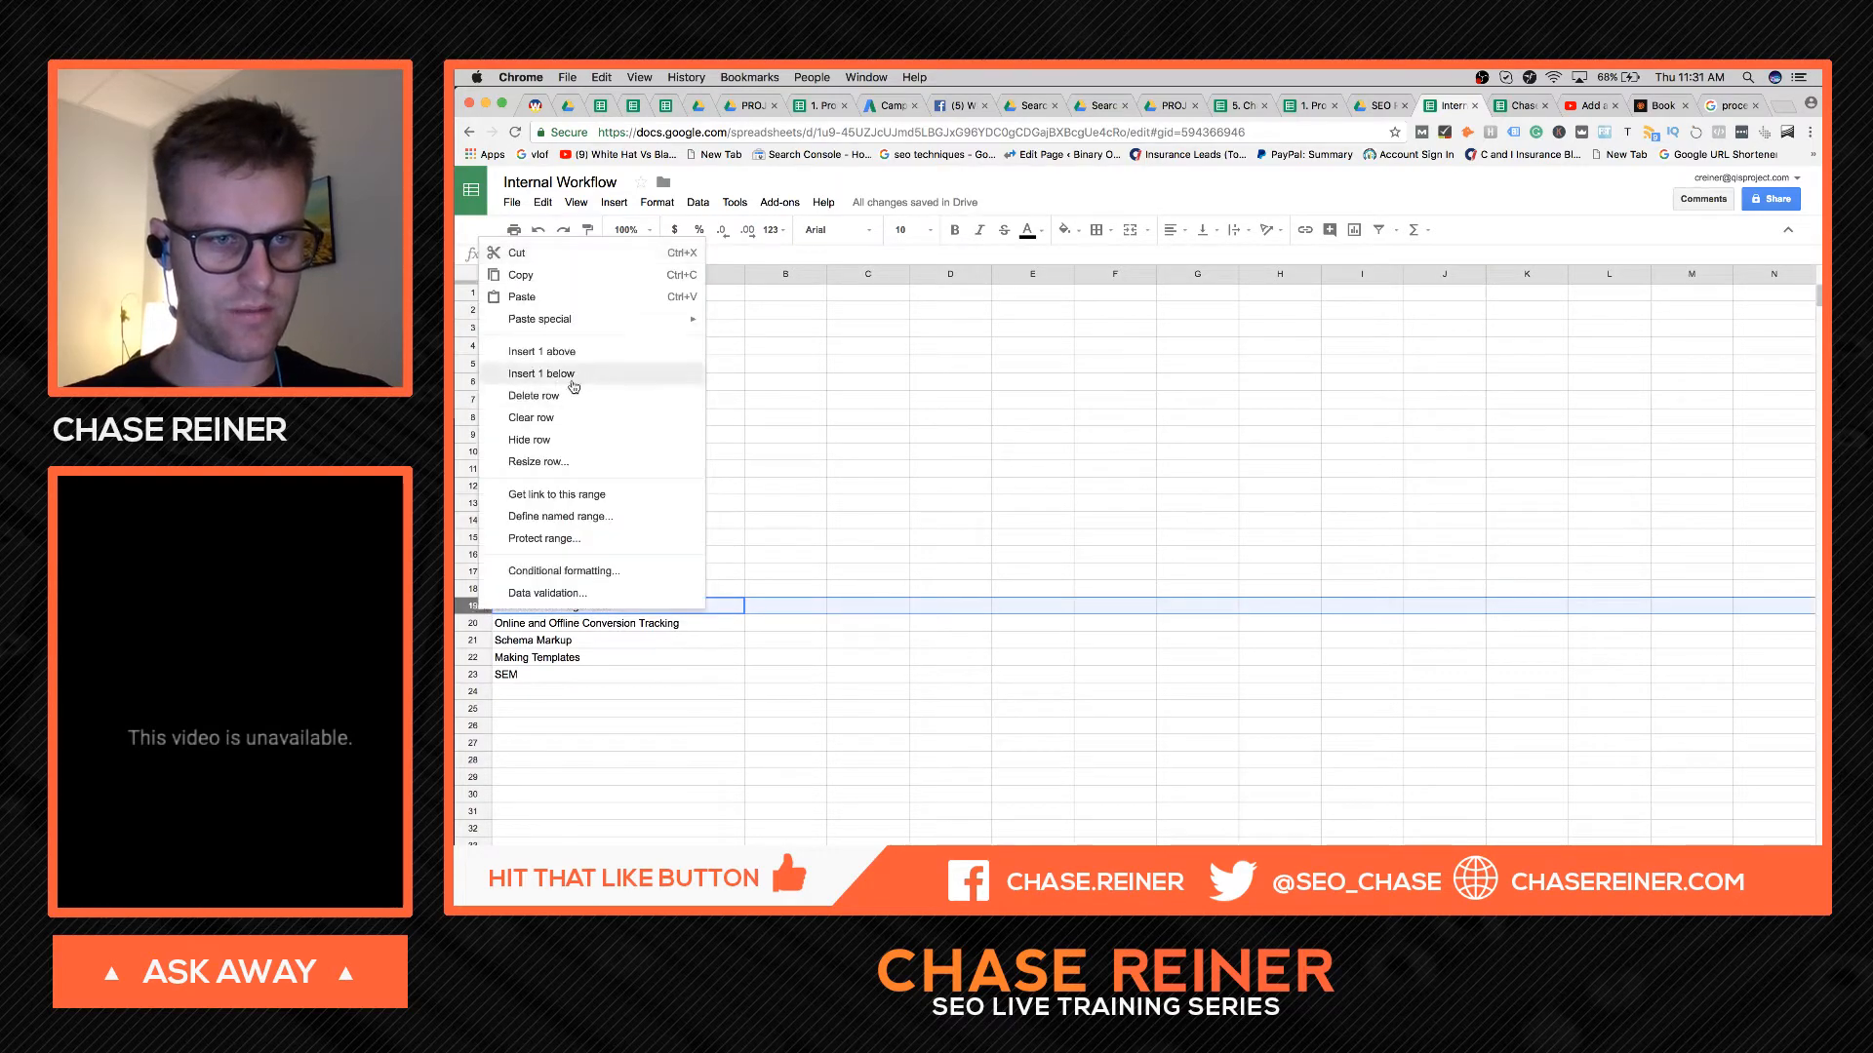
click(580, 395)
- Append Package to the Online and Offline Conversion Tracking and Schema Markup entries in cells A19 and A20
click(575, 606)
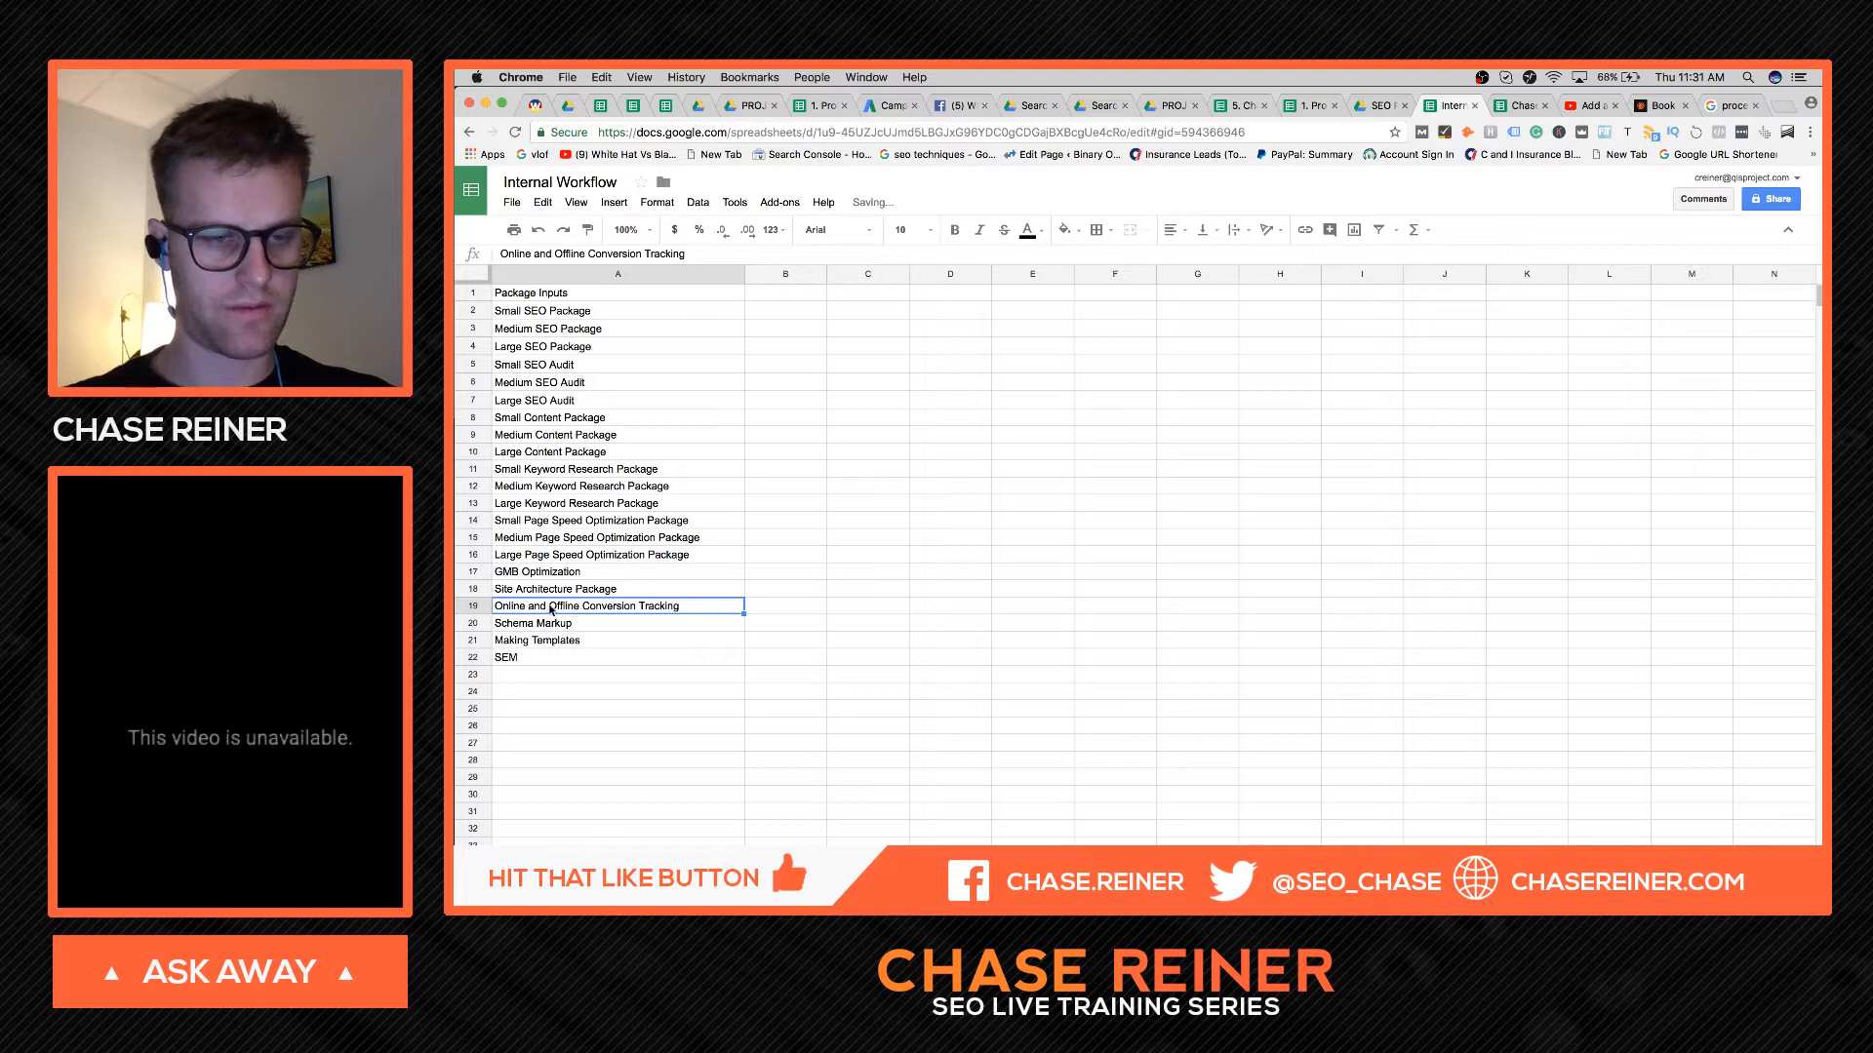
double_click(643, 605)
text(P)
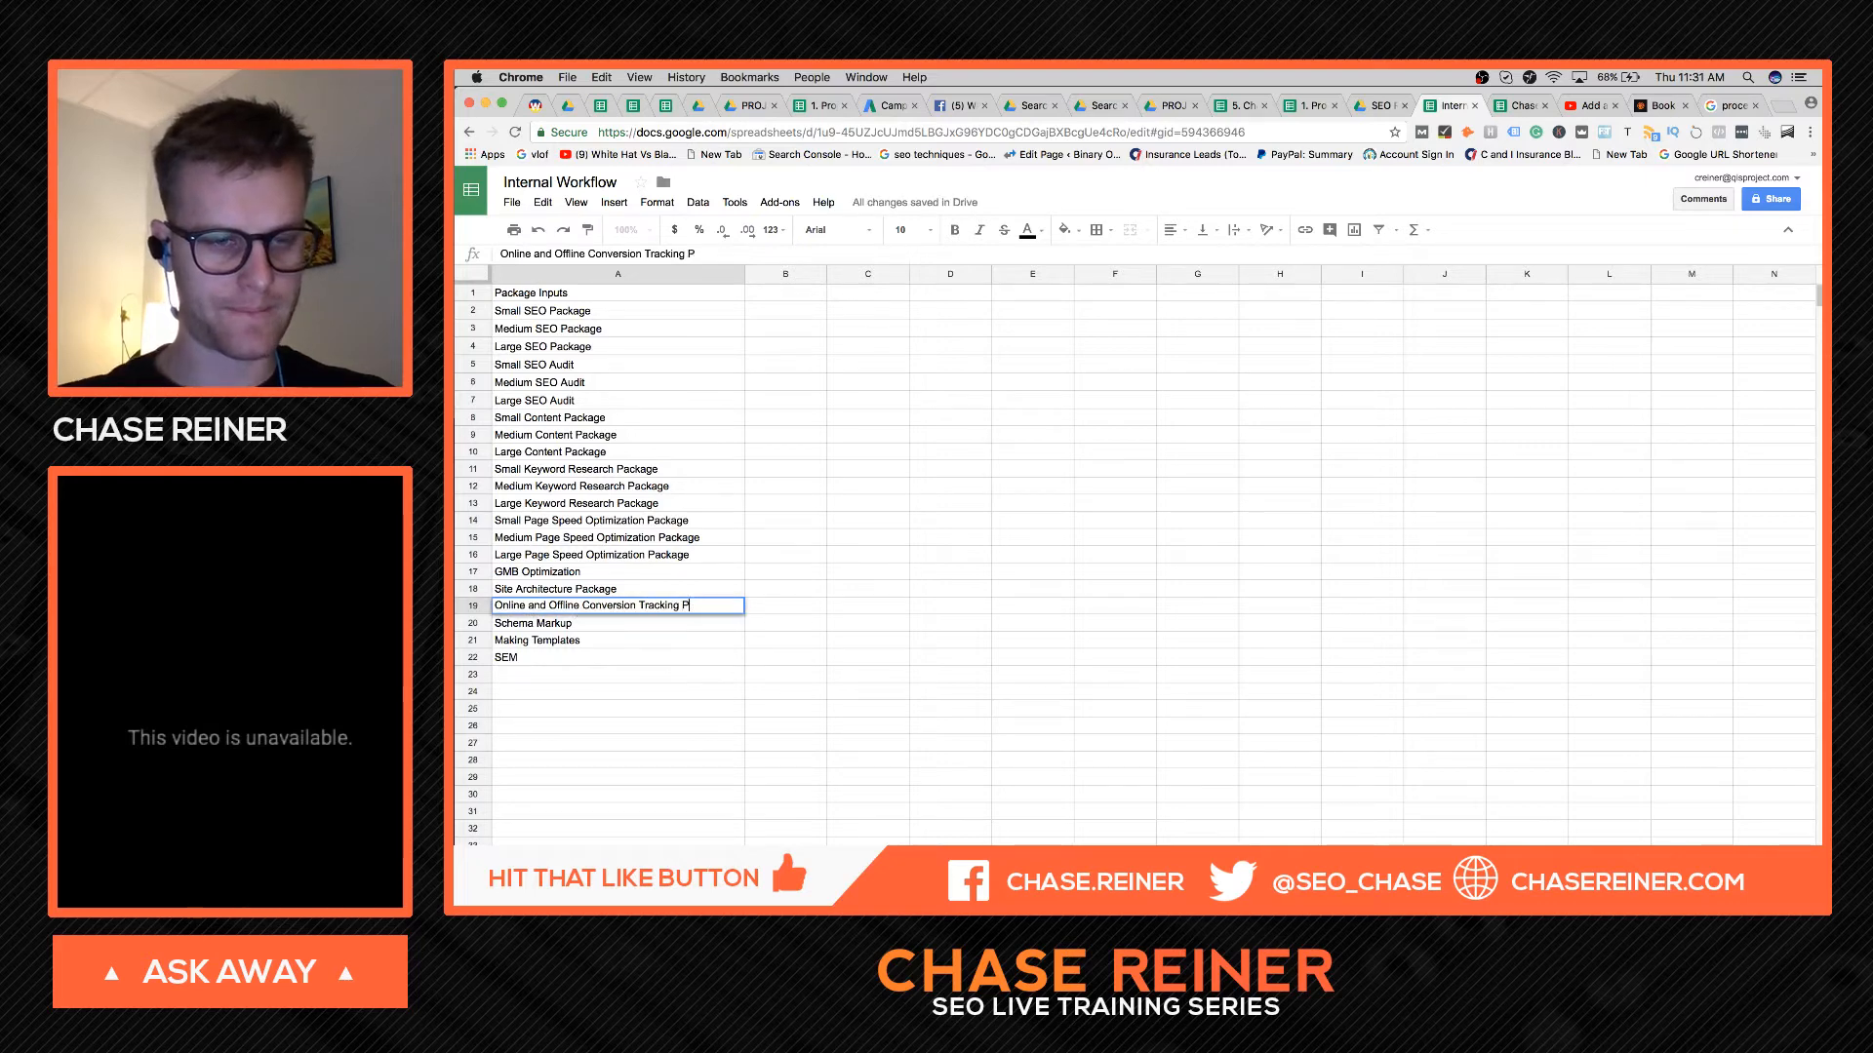
text(ackage)
key(Return)
double_click(670, 624)
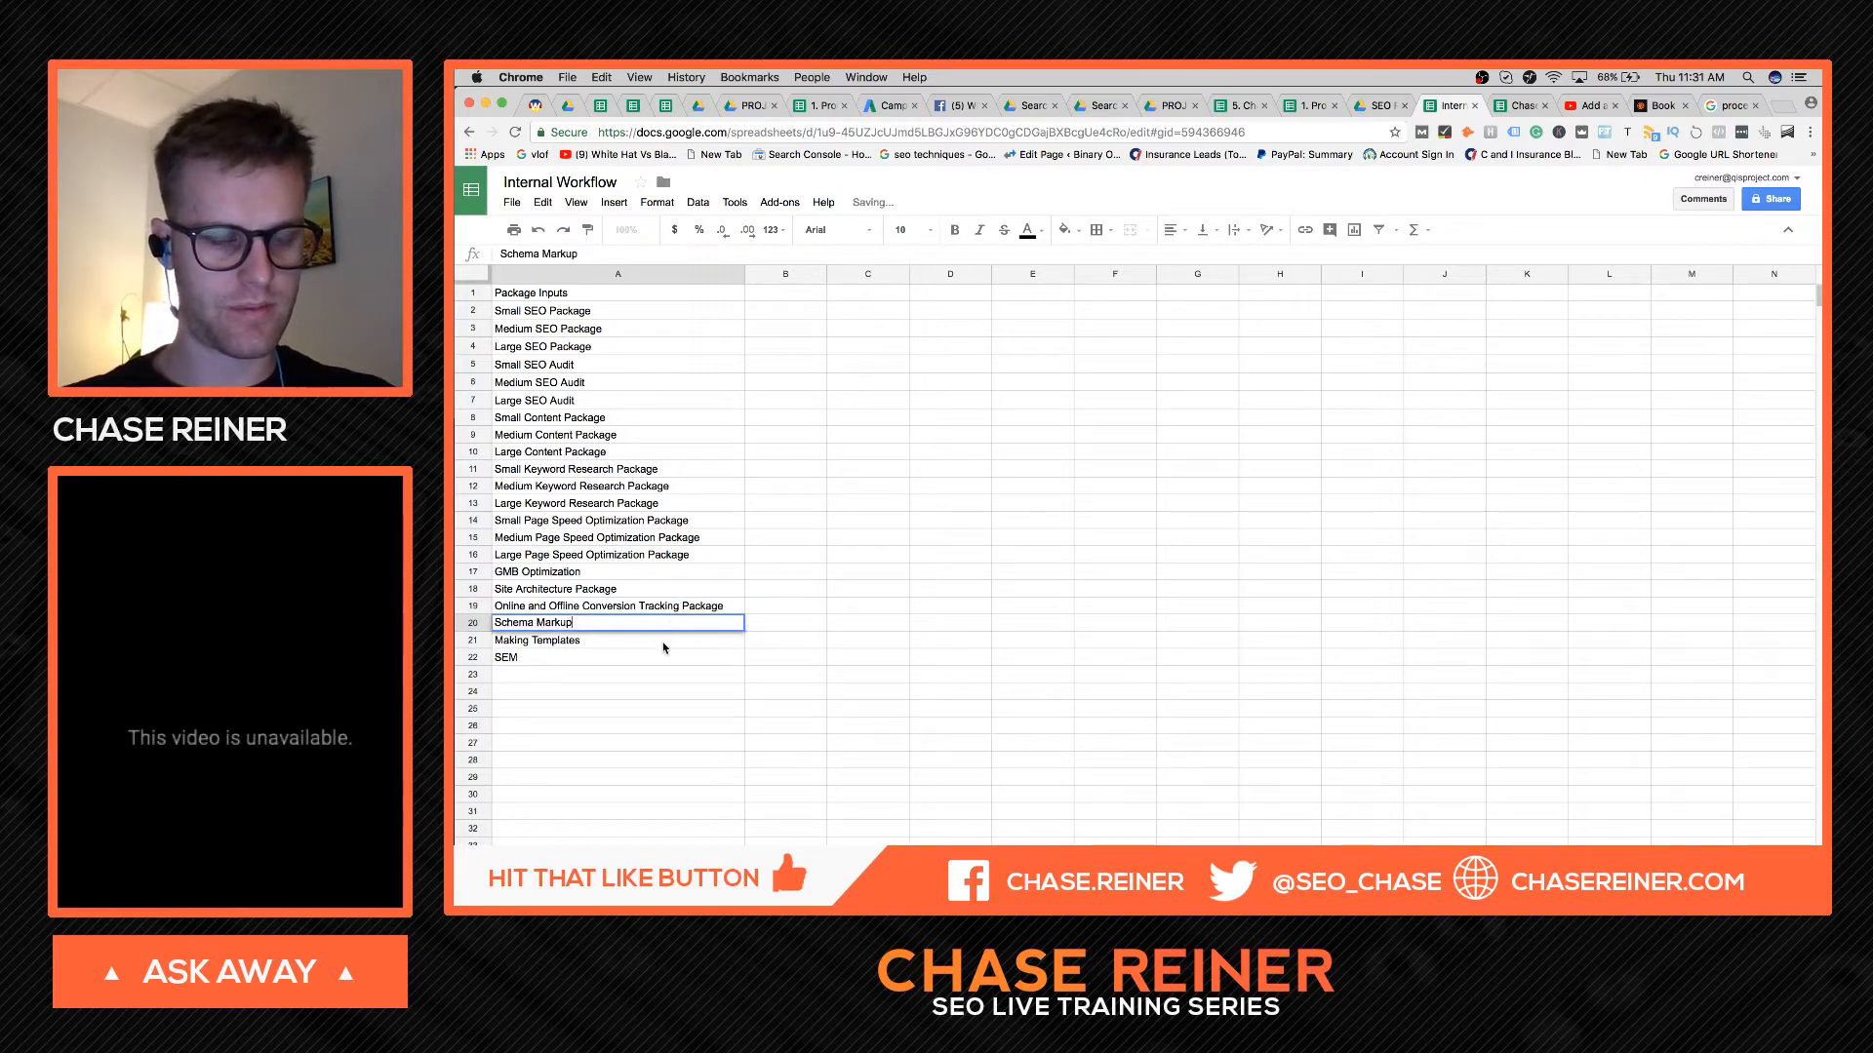
text(Package)
click(656, 695)
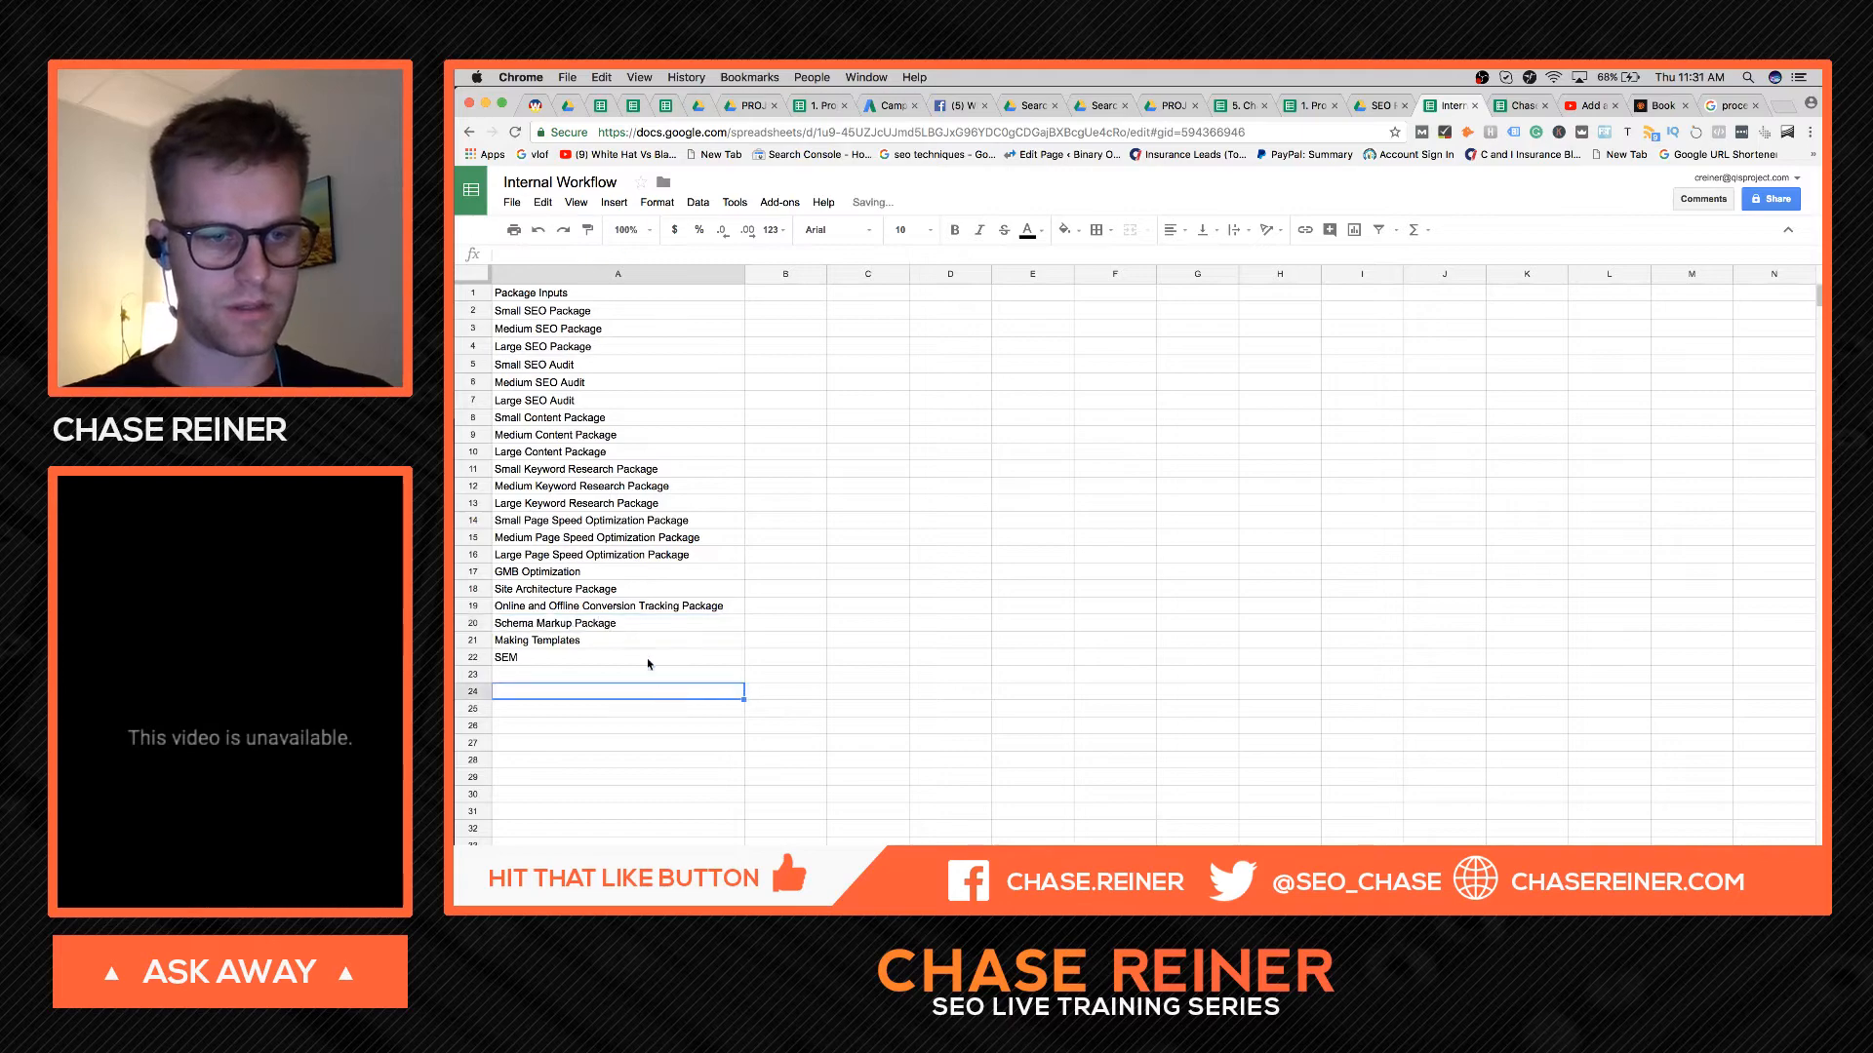
- Insert a row below Schema Markup Package and rename the entry in cell A20 as Basic Schema Markup Package
click(634, 648)
click(579, 630)
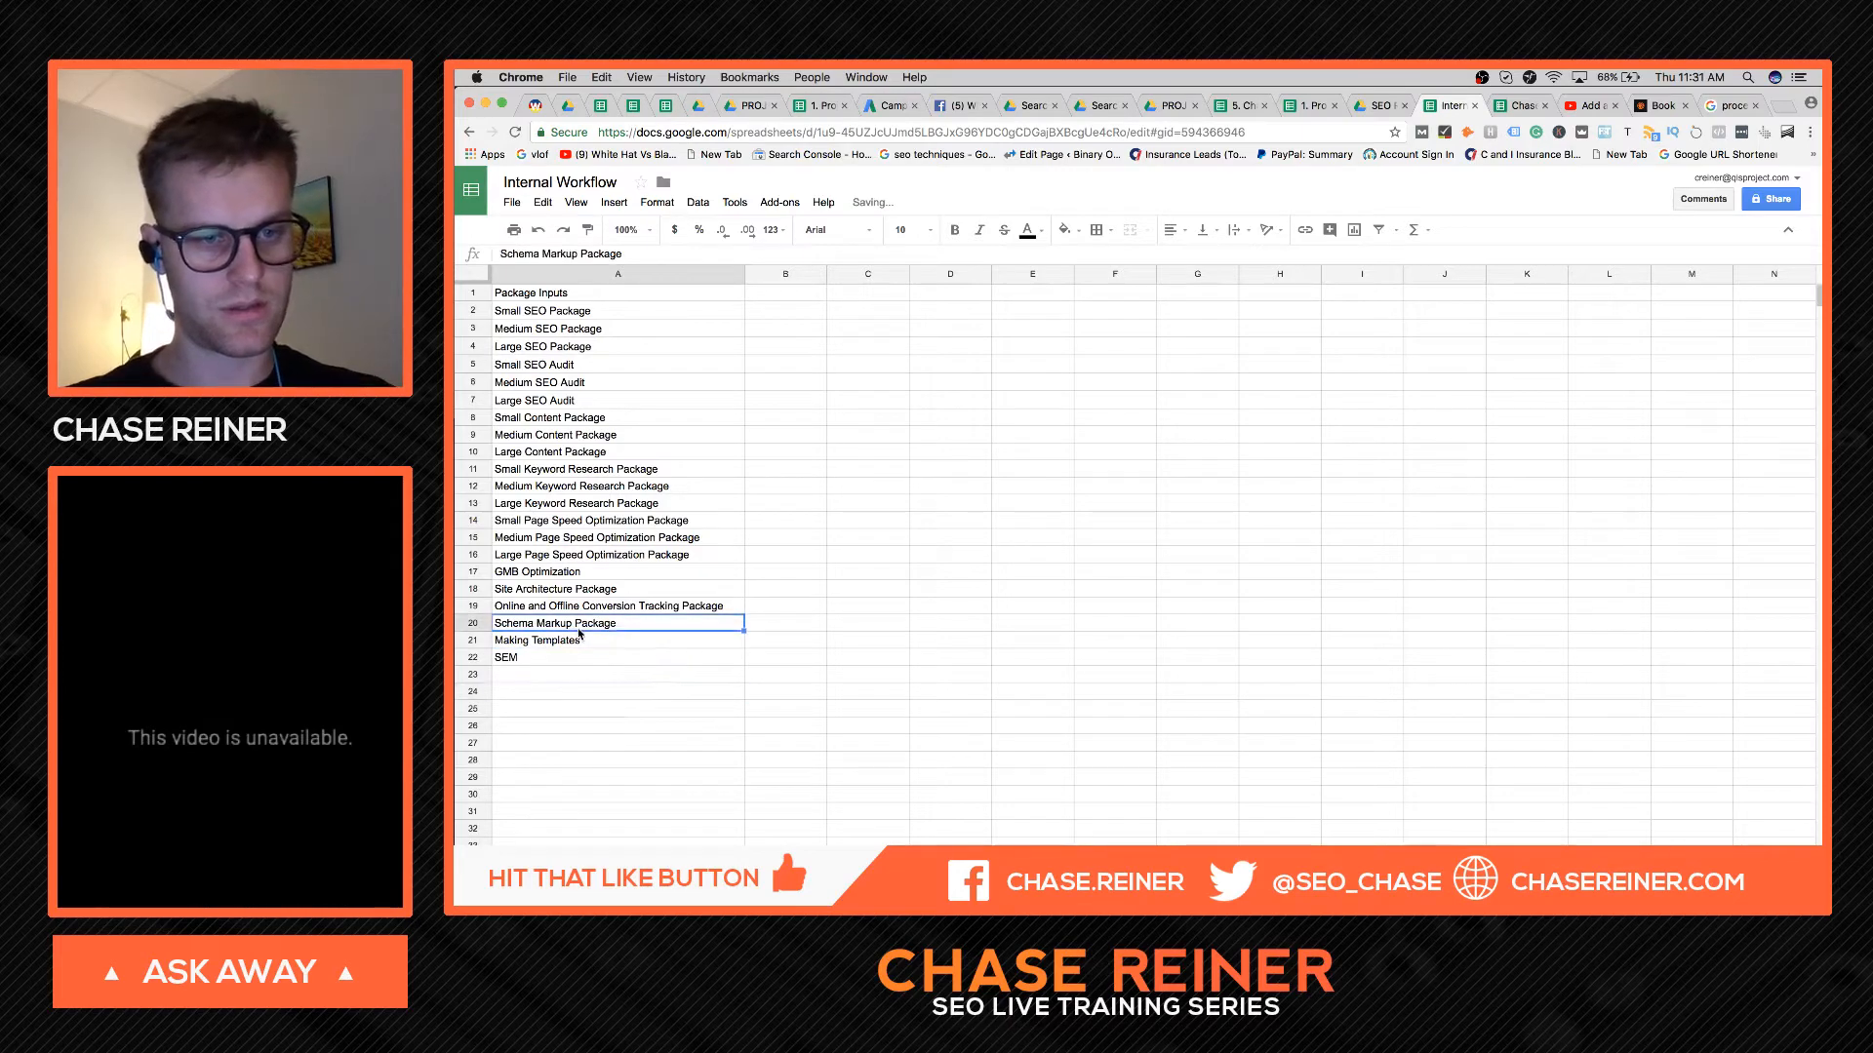
right_click(472, 623)
click(599, 387)
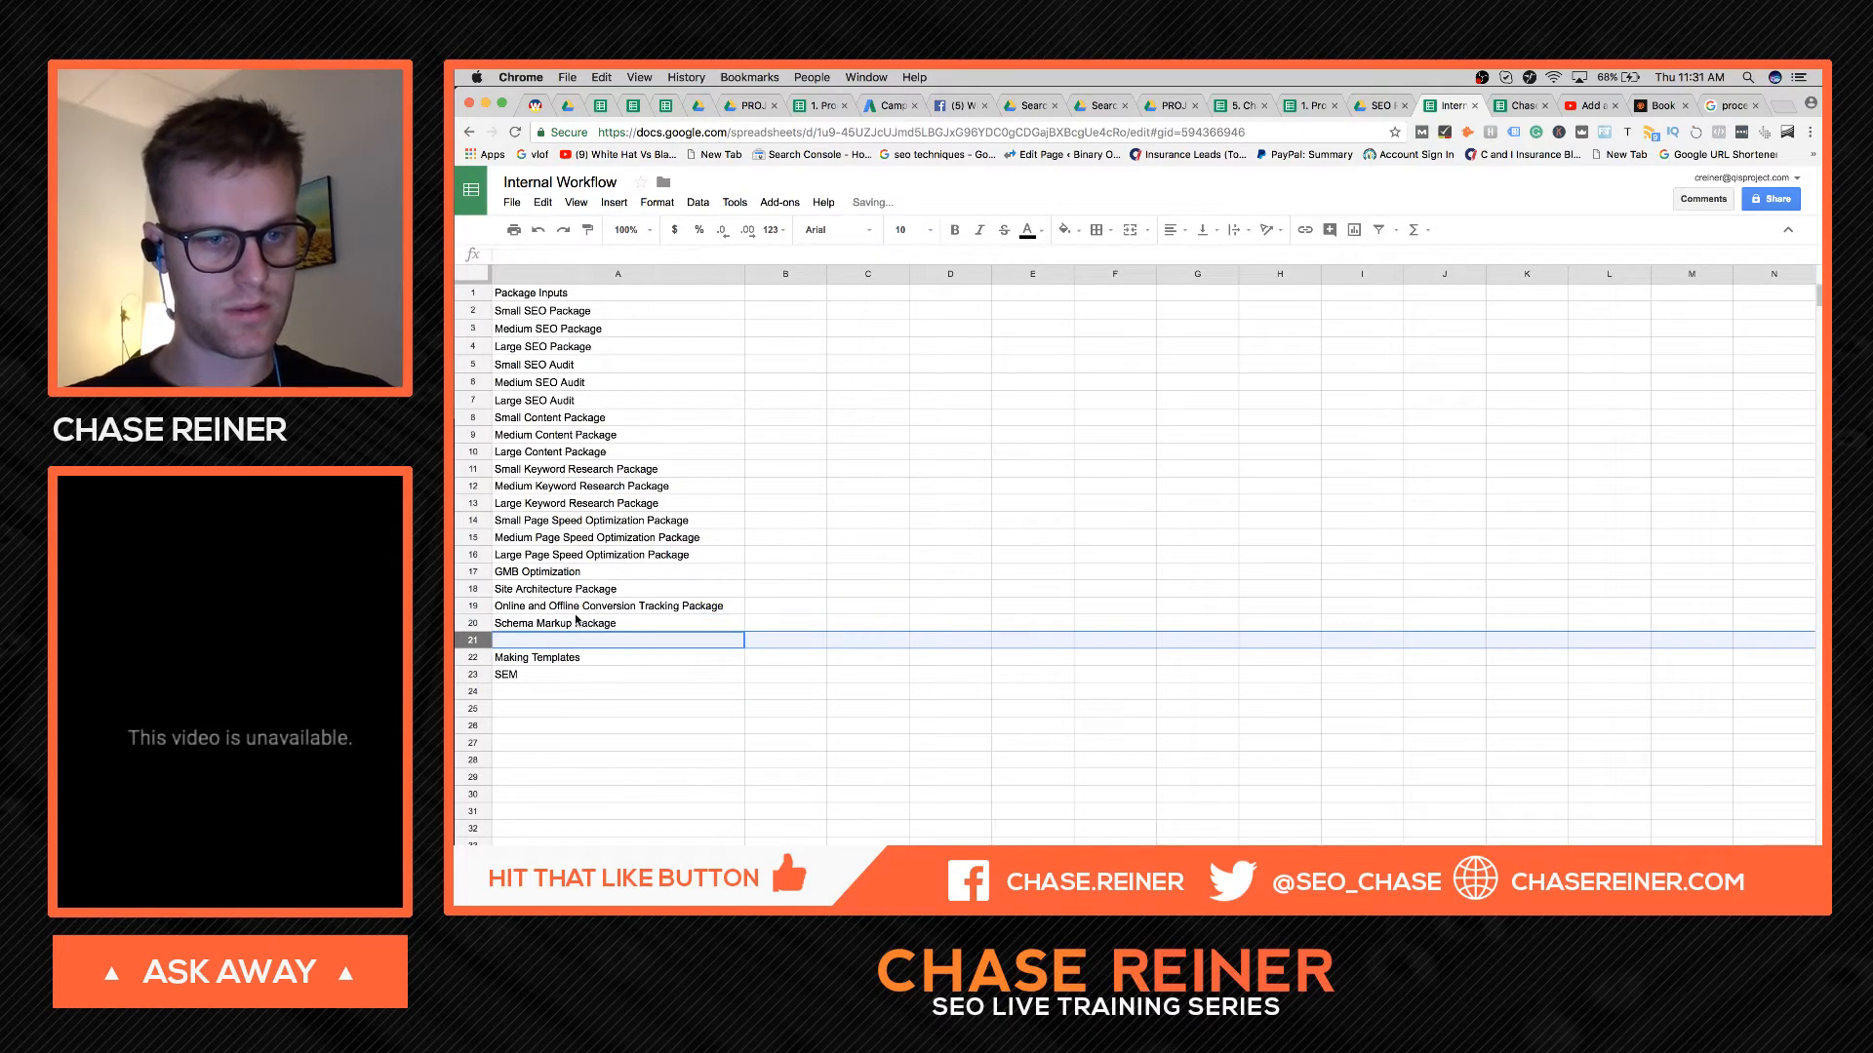
click(506, 625)
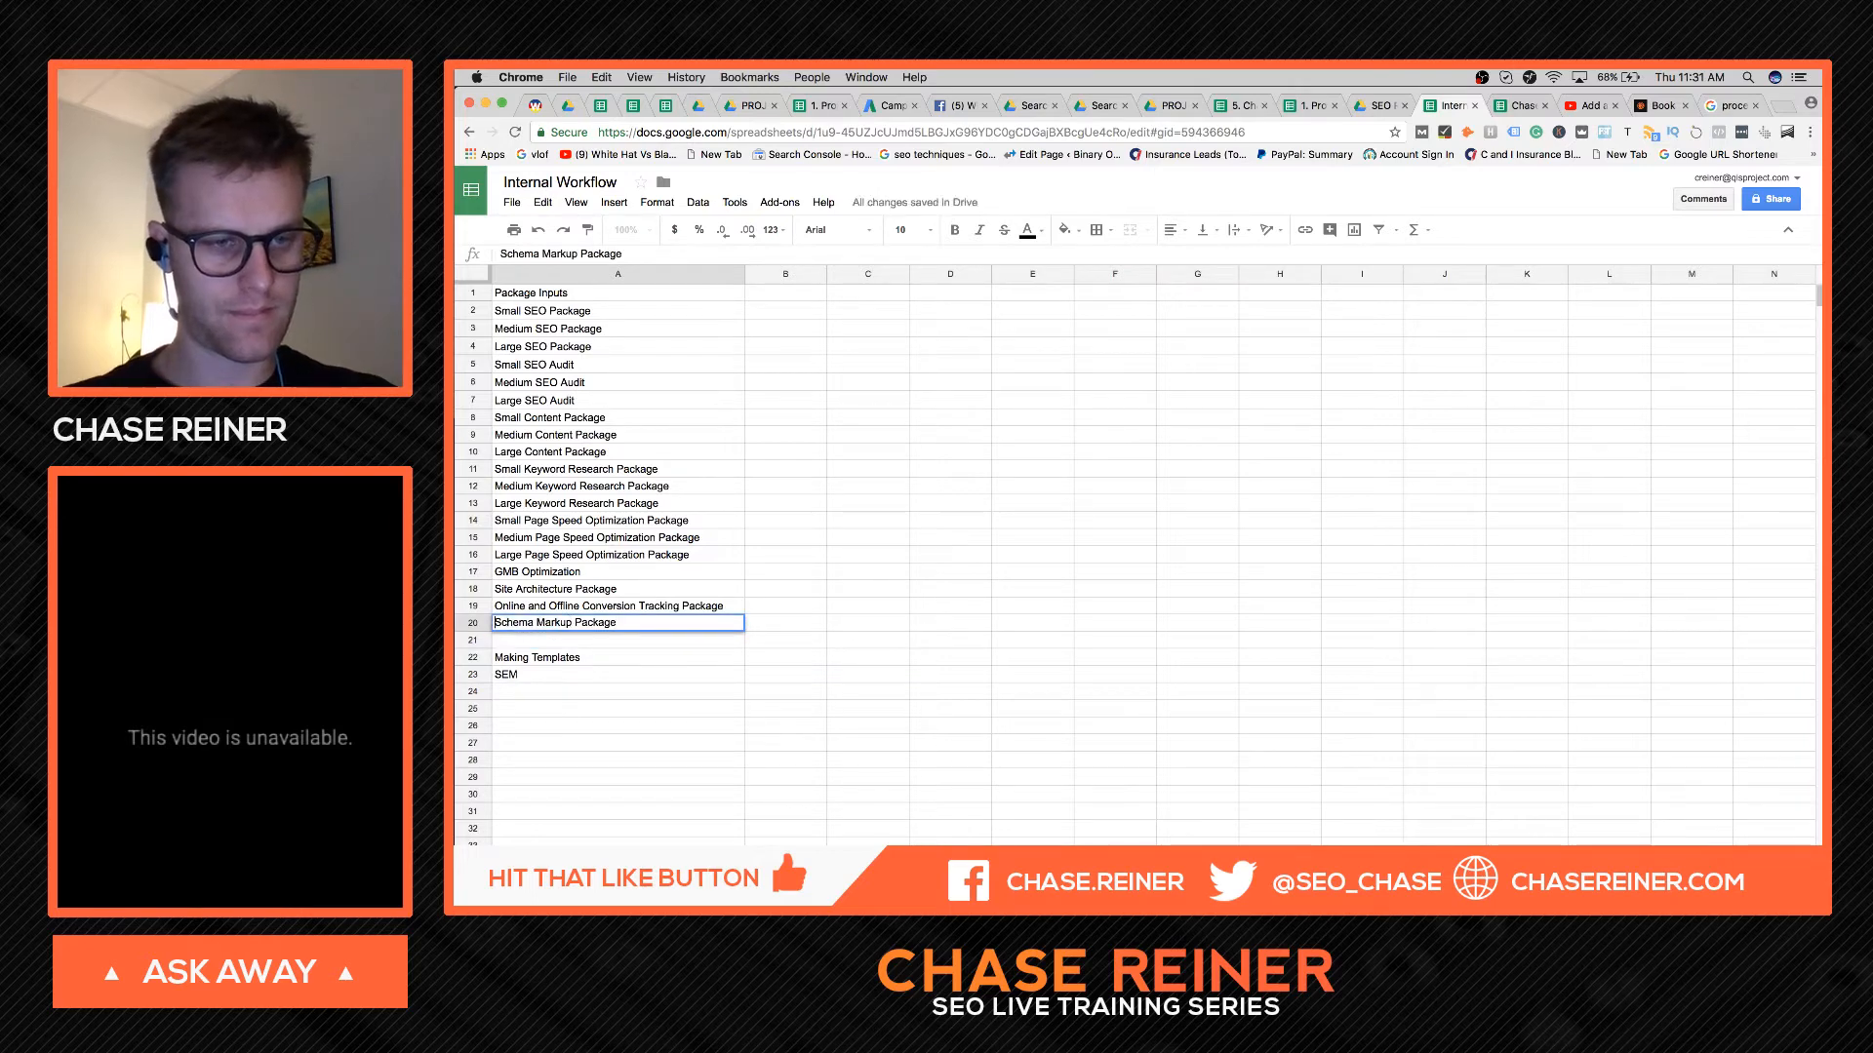
text(Basic)
- Enter Advanced Schema Markup Package in the empty cell A21
click(535, 641)
text(S)
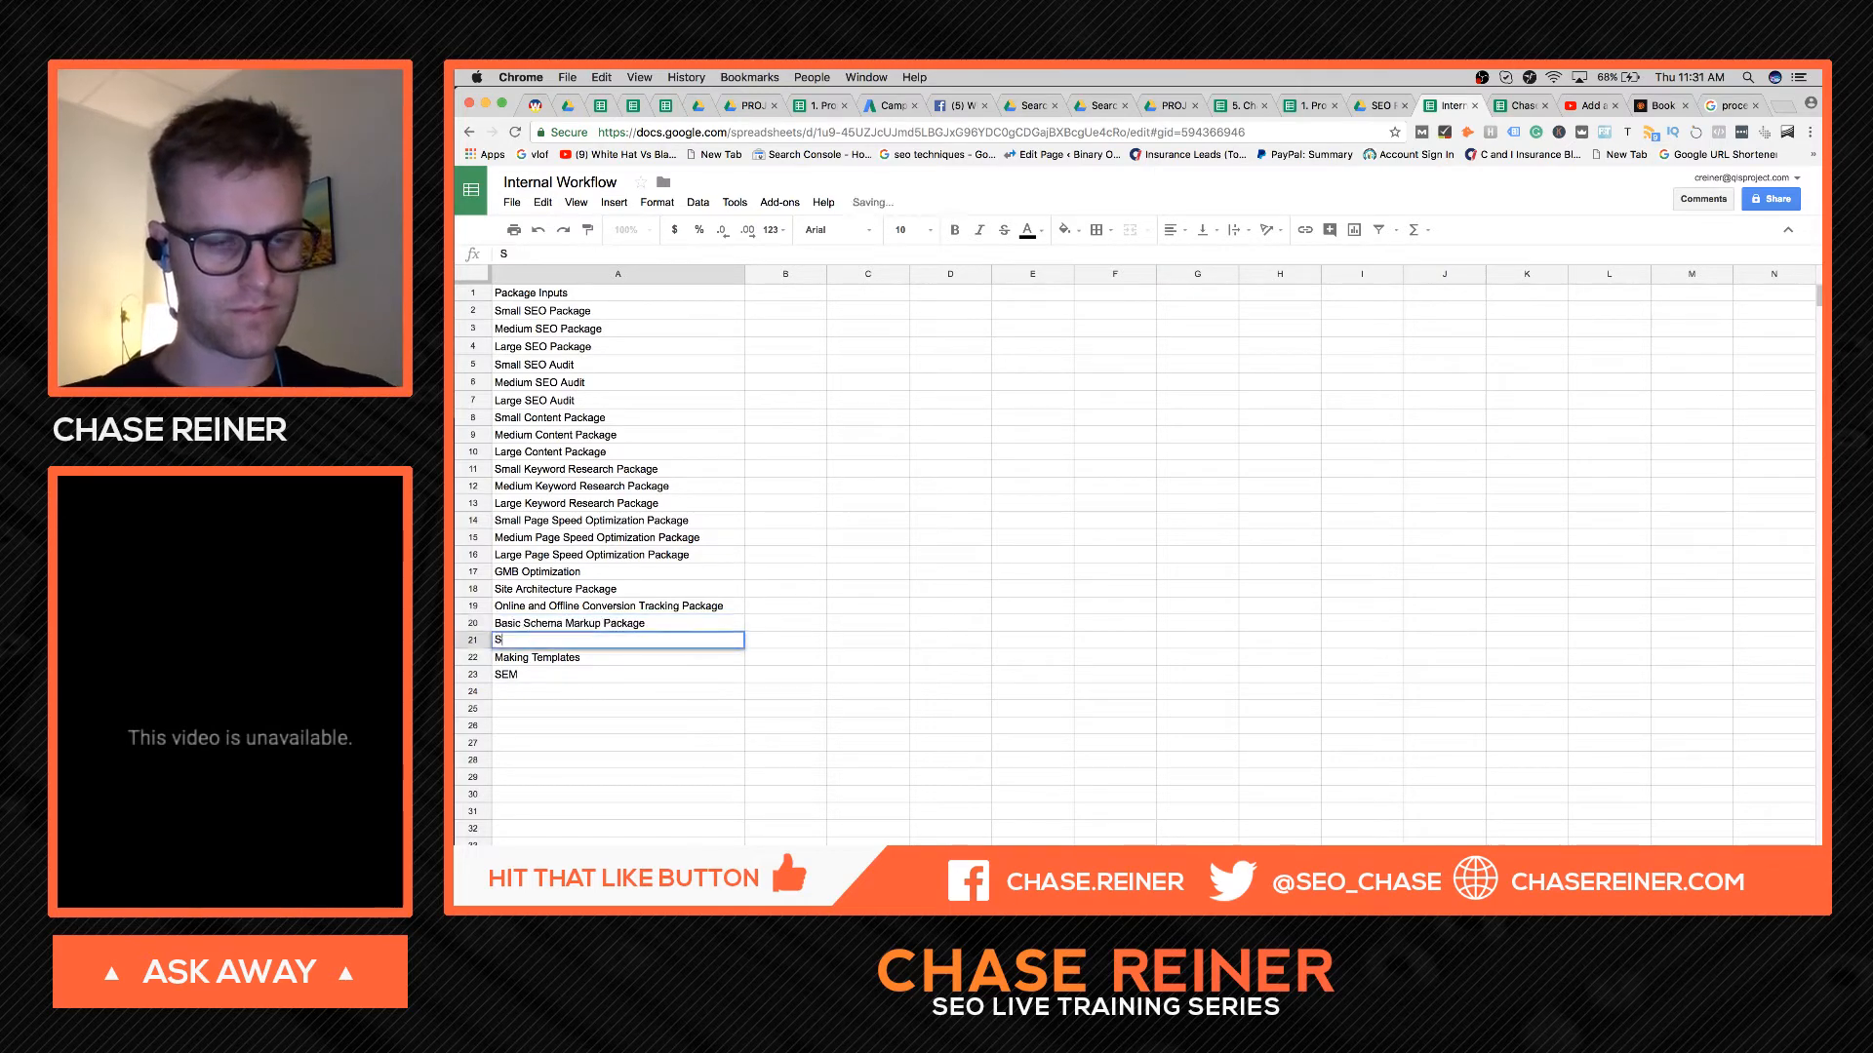
text(Advanced Sc)
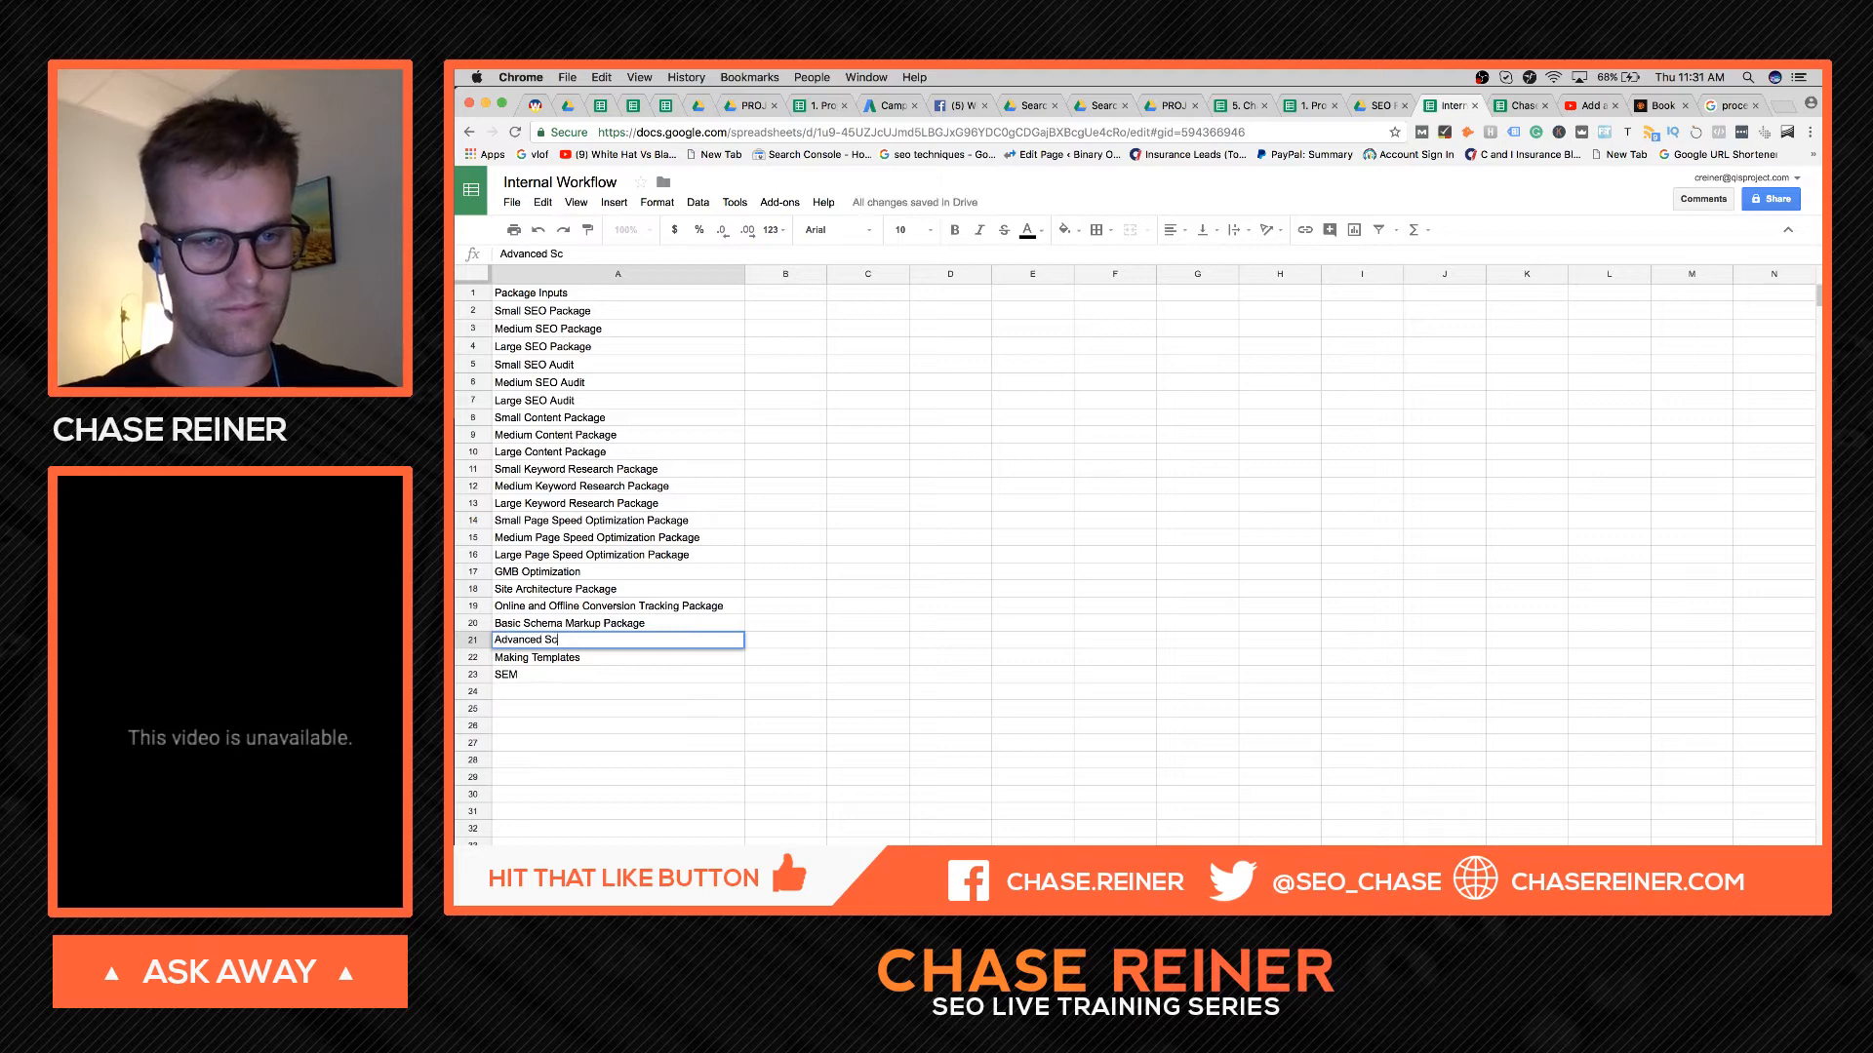
text(hema MArku)
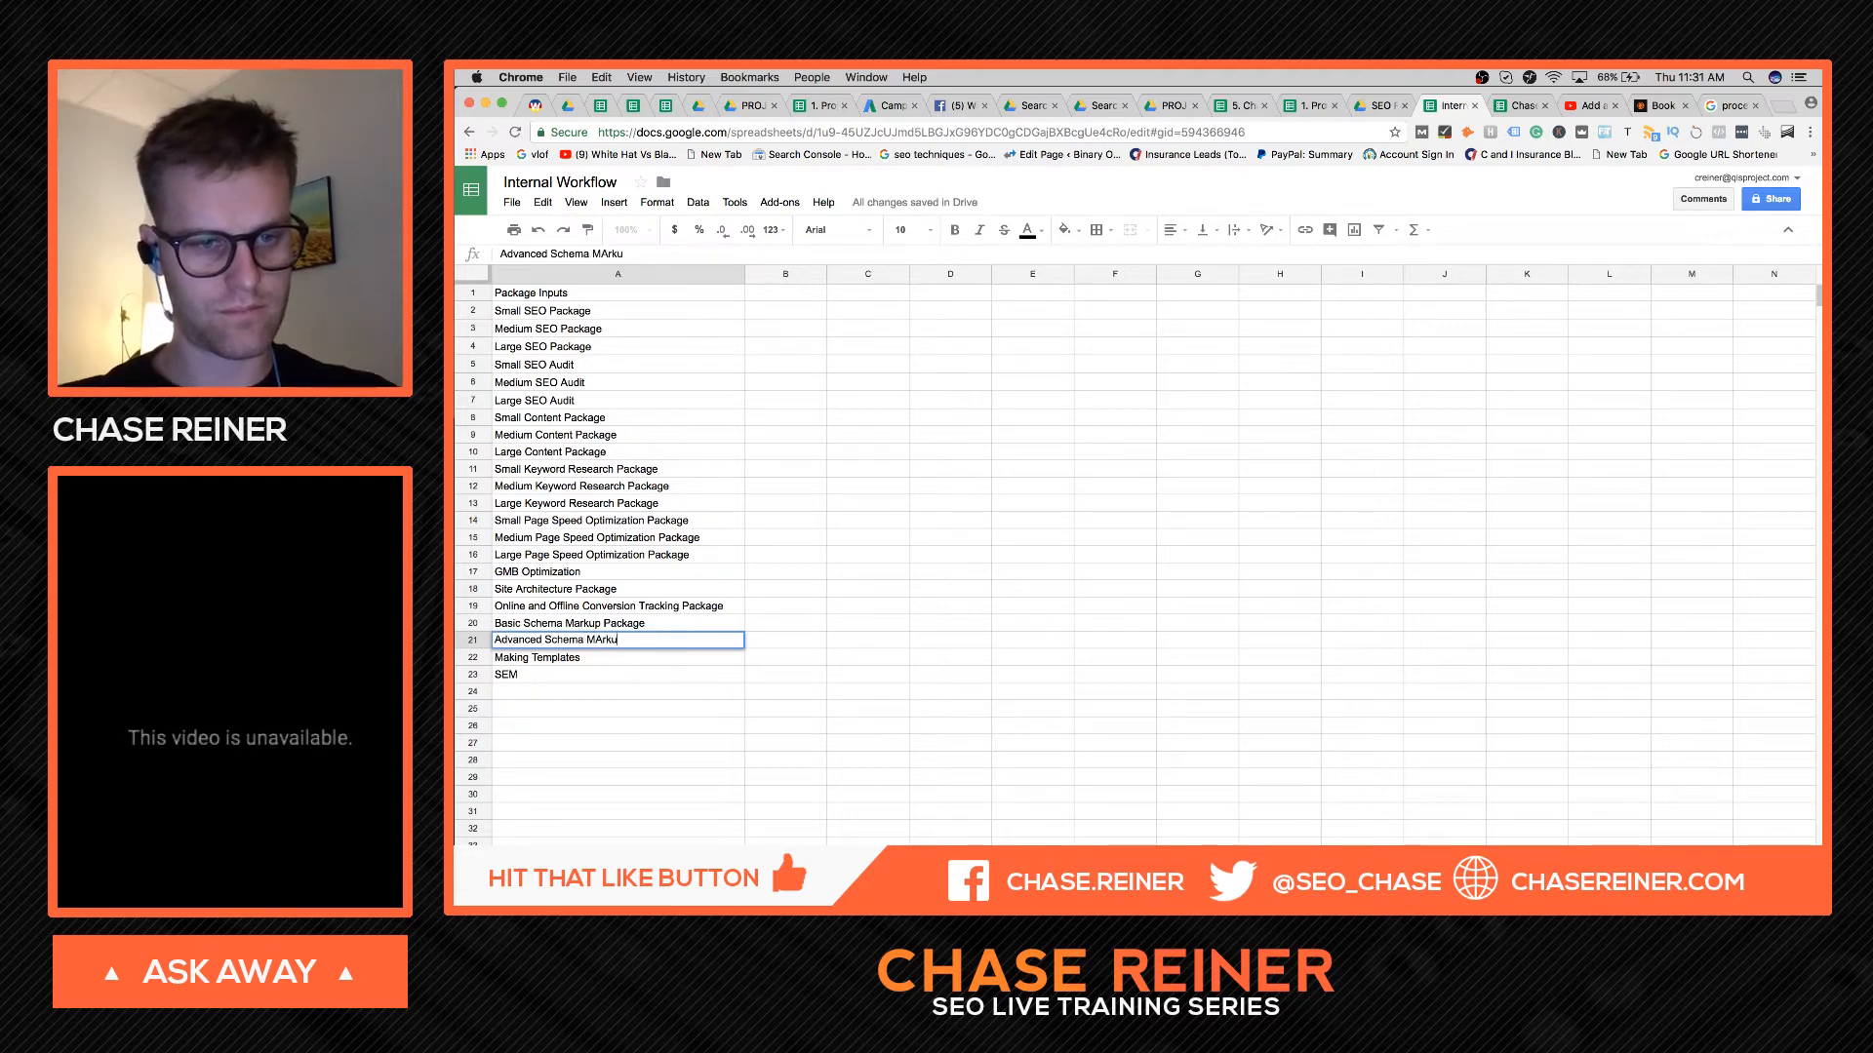
text(p Package)
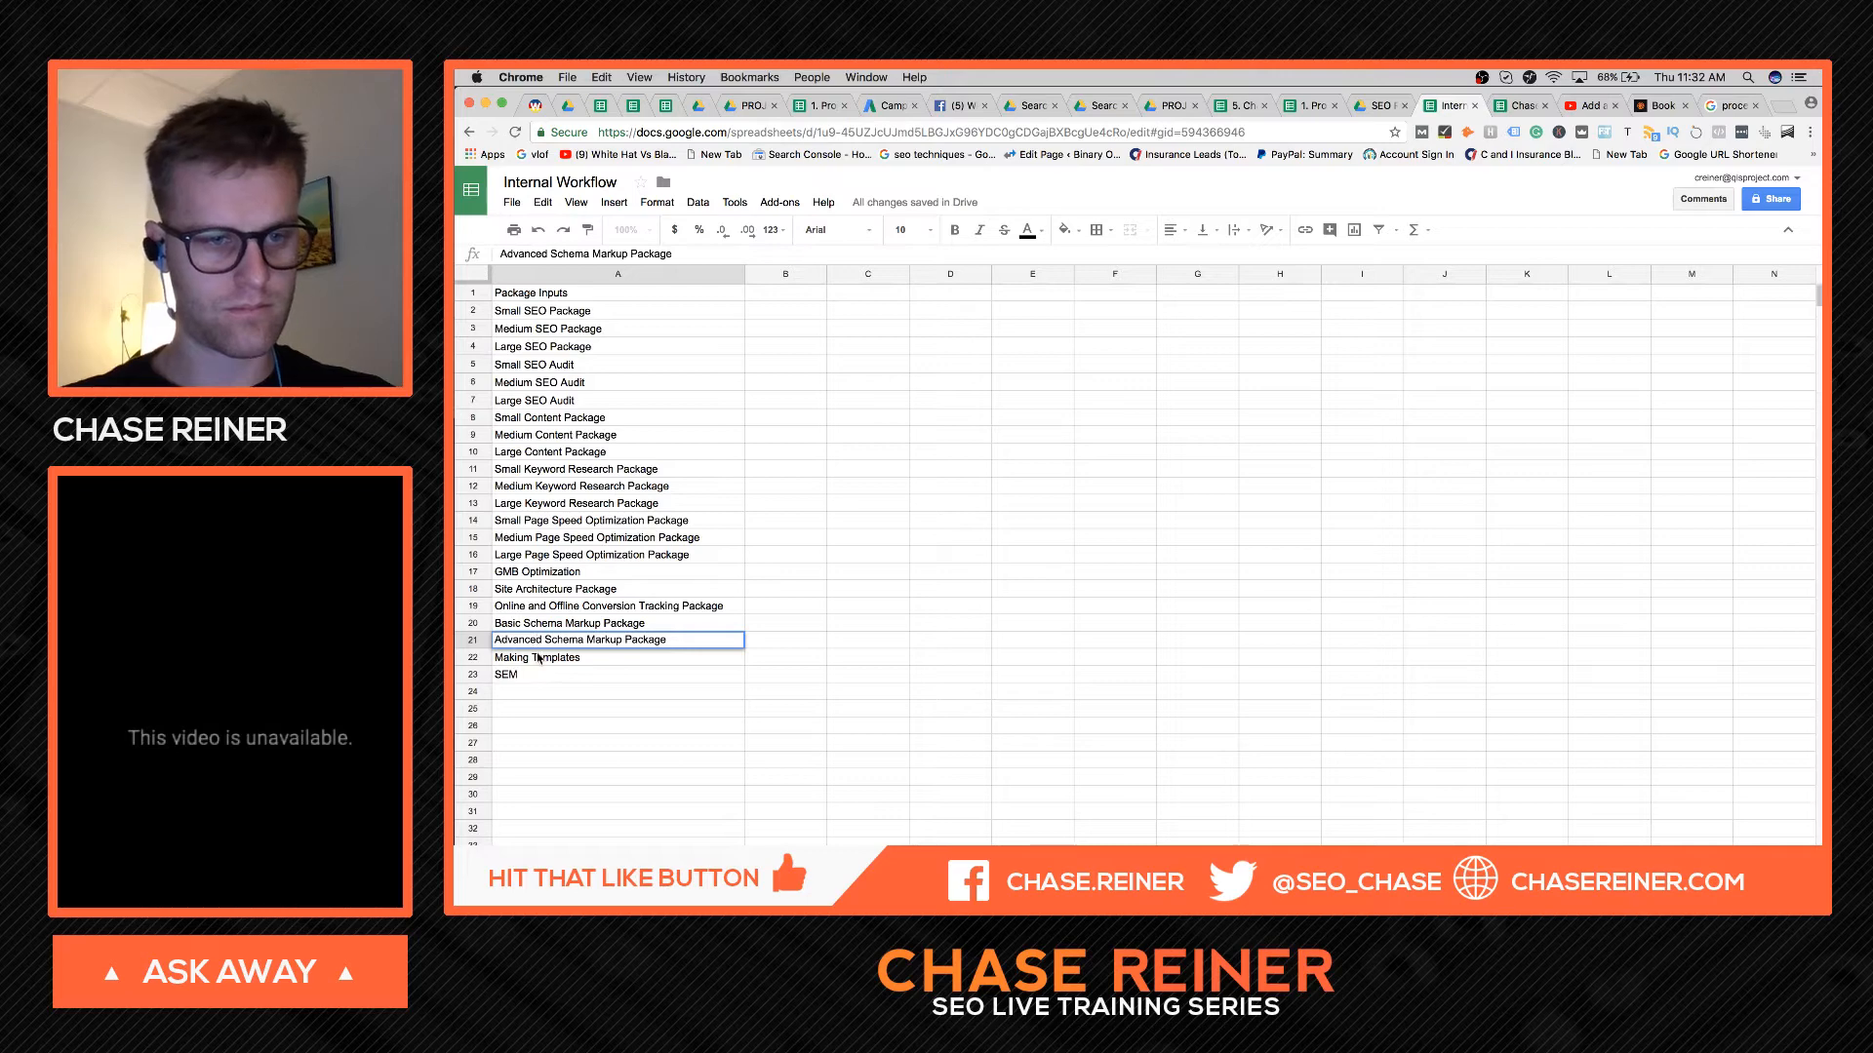
key(Return)
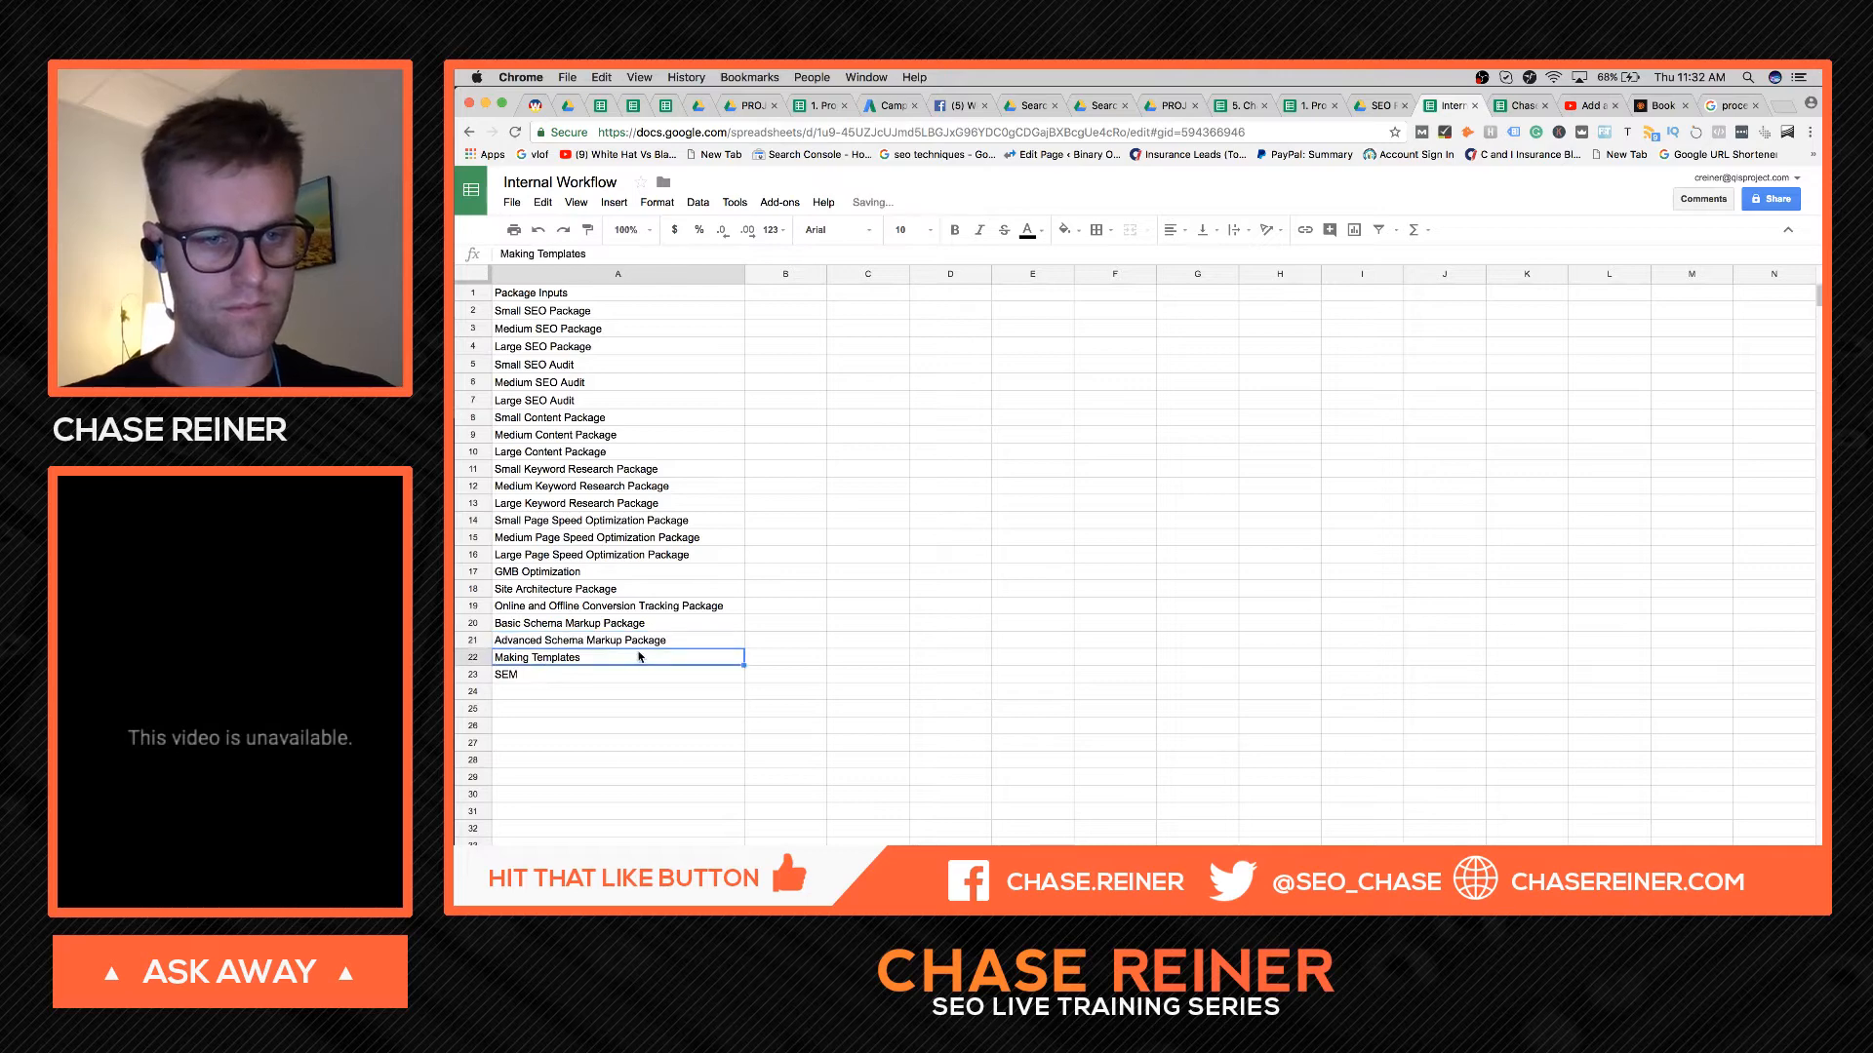
key(Up)
- Clear the Making Templates and SEM entries from cells A22 and A23
drag(539, 659, 542, 675)
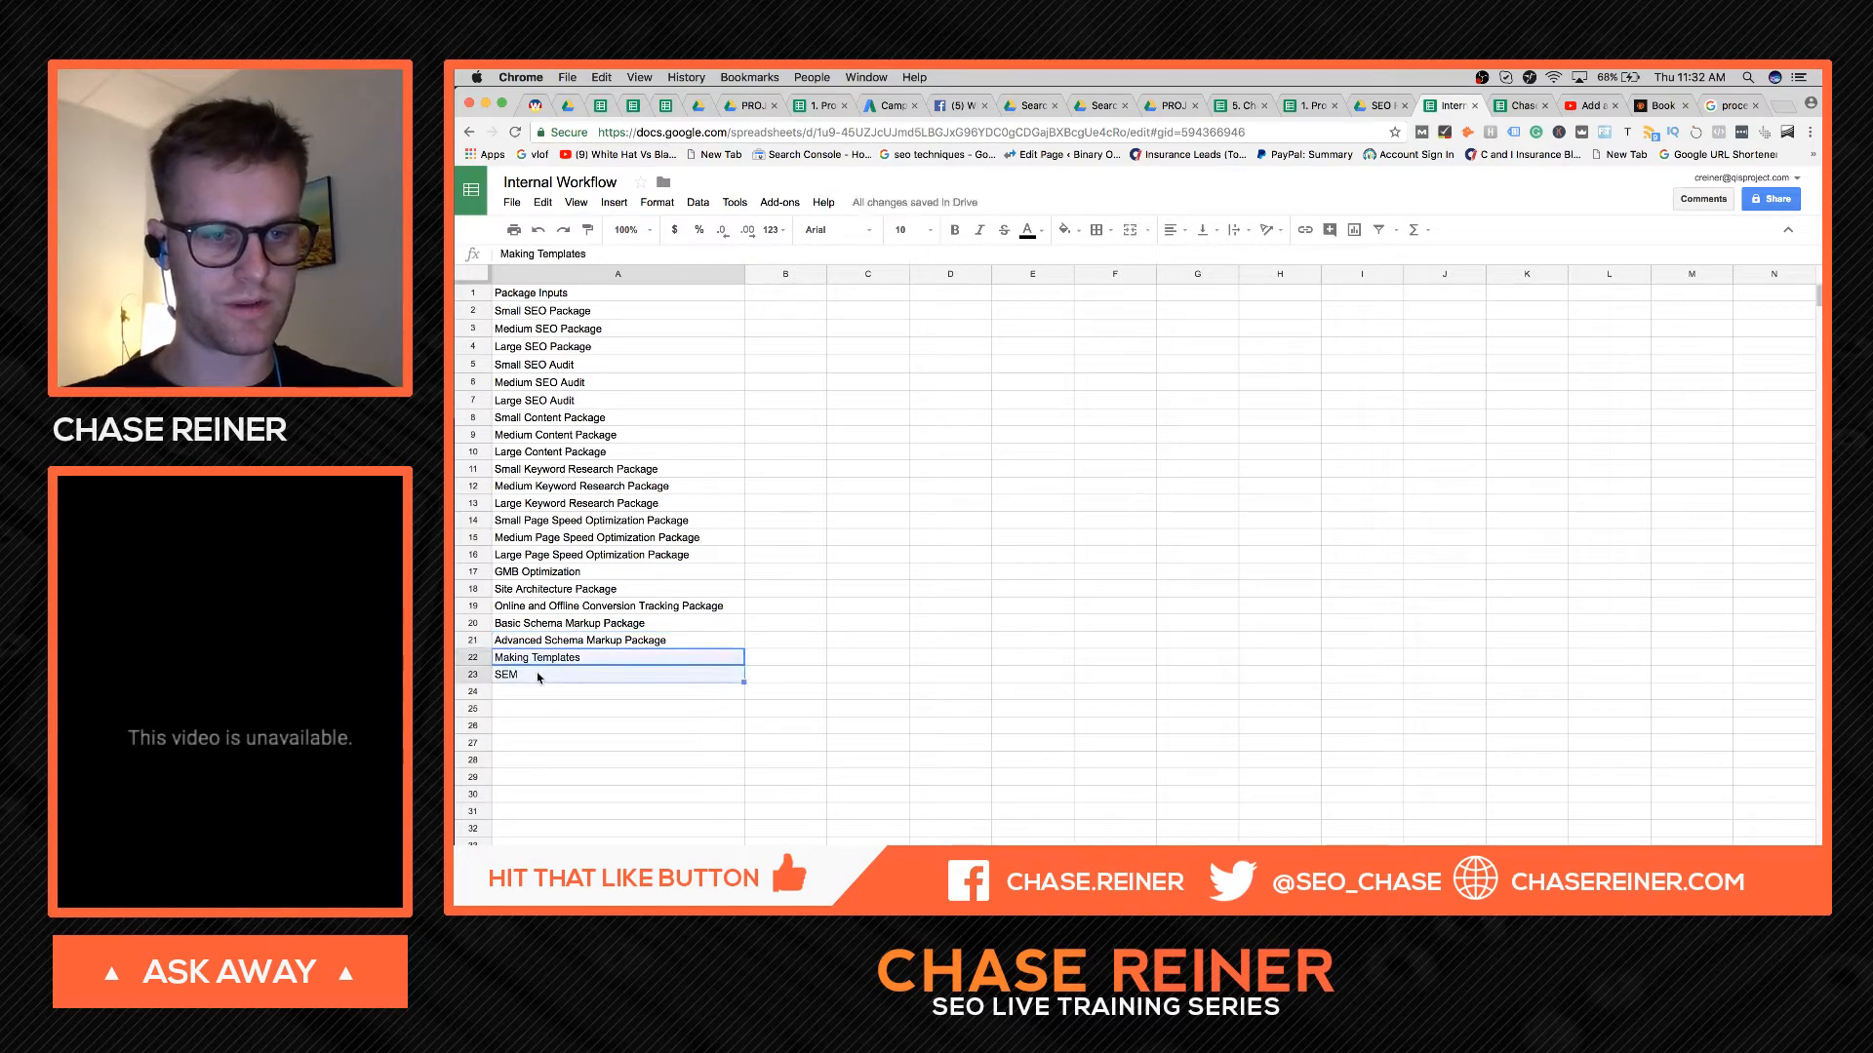
key(Delete)
click(560, 689)
click(548, 308)
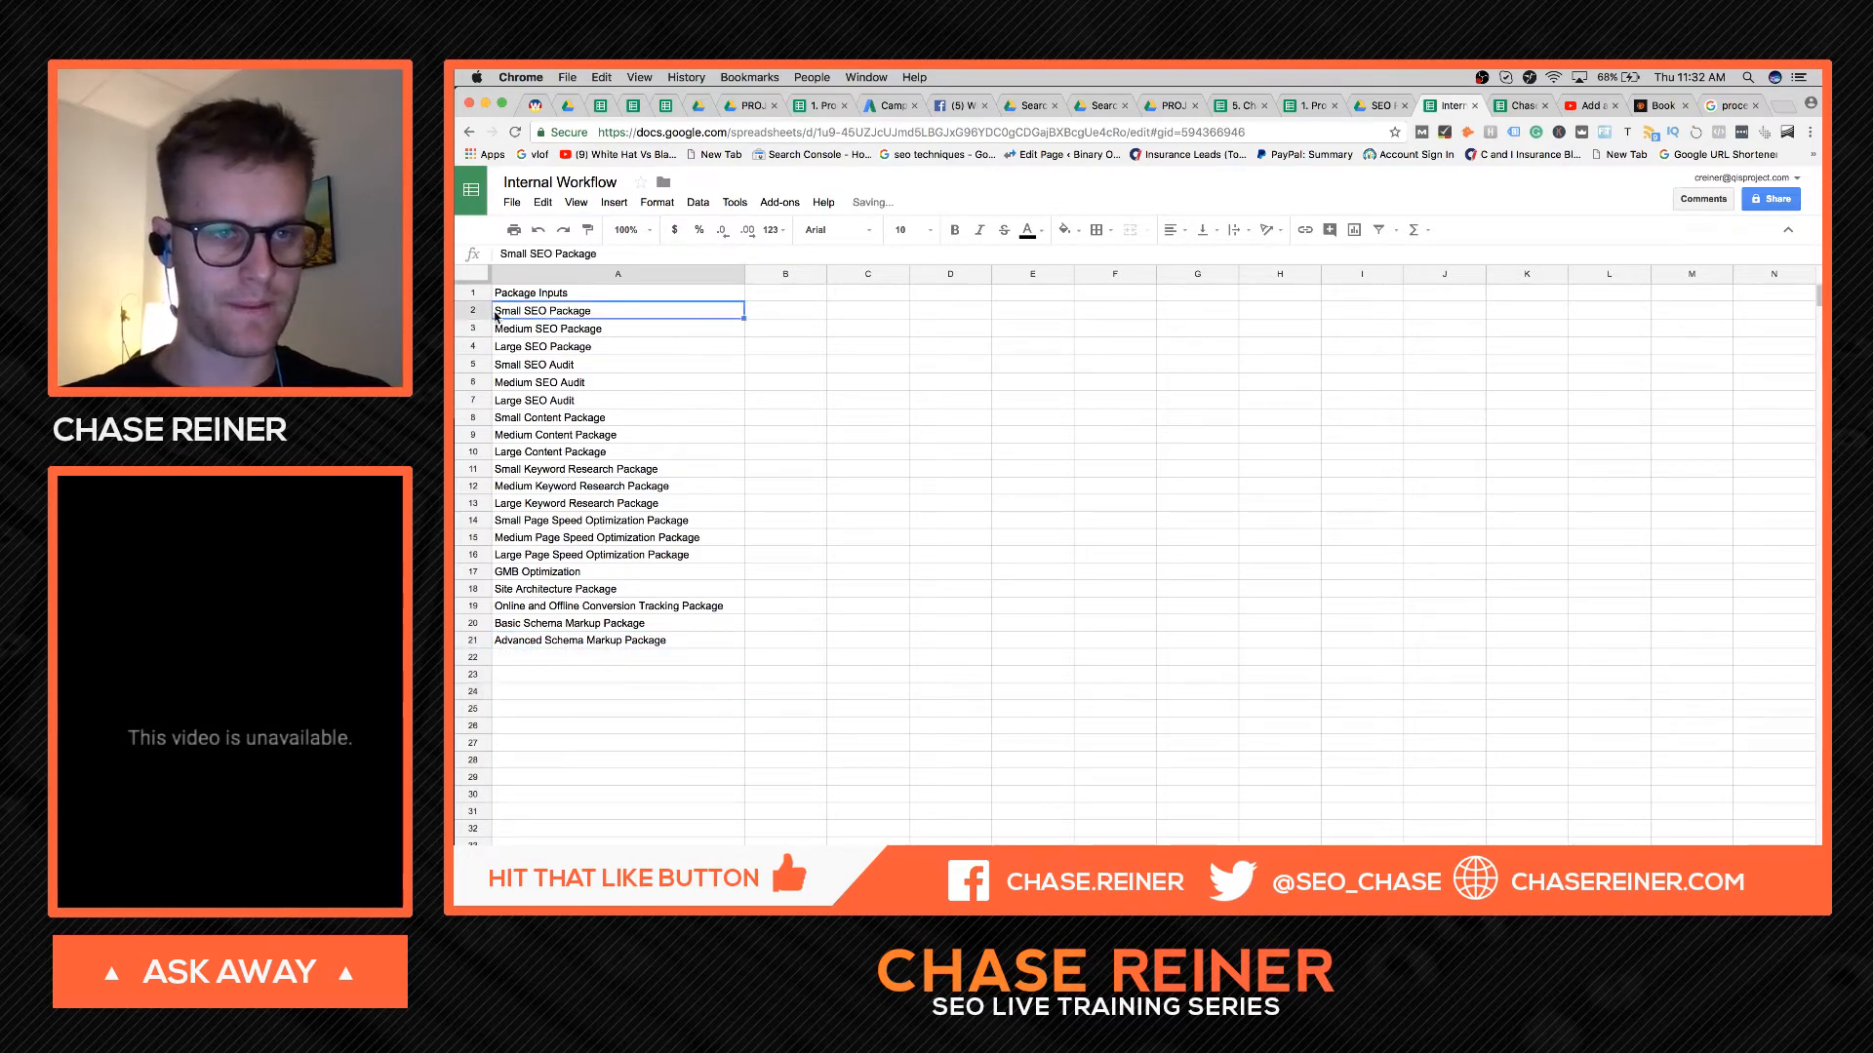
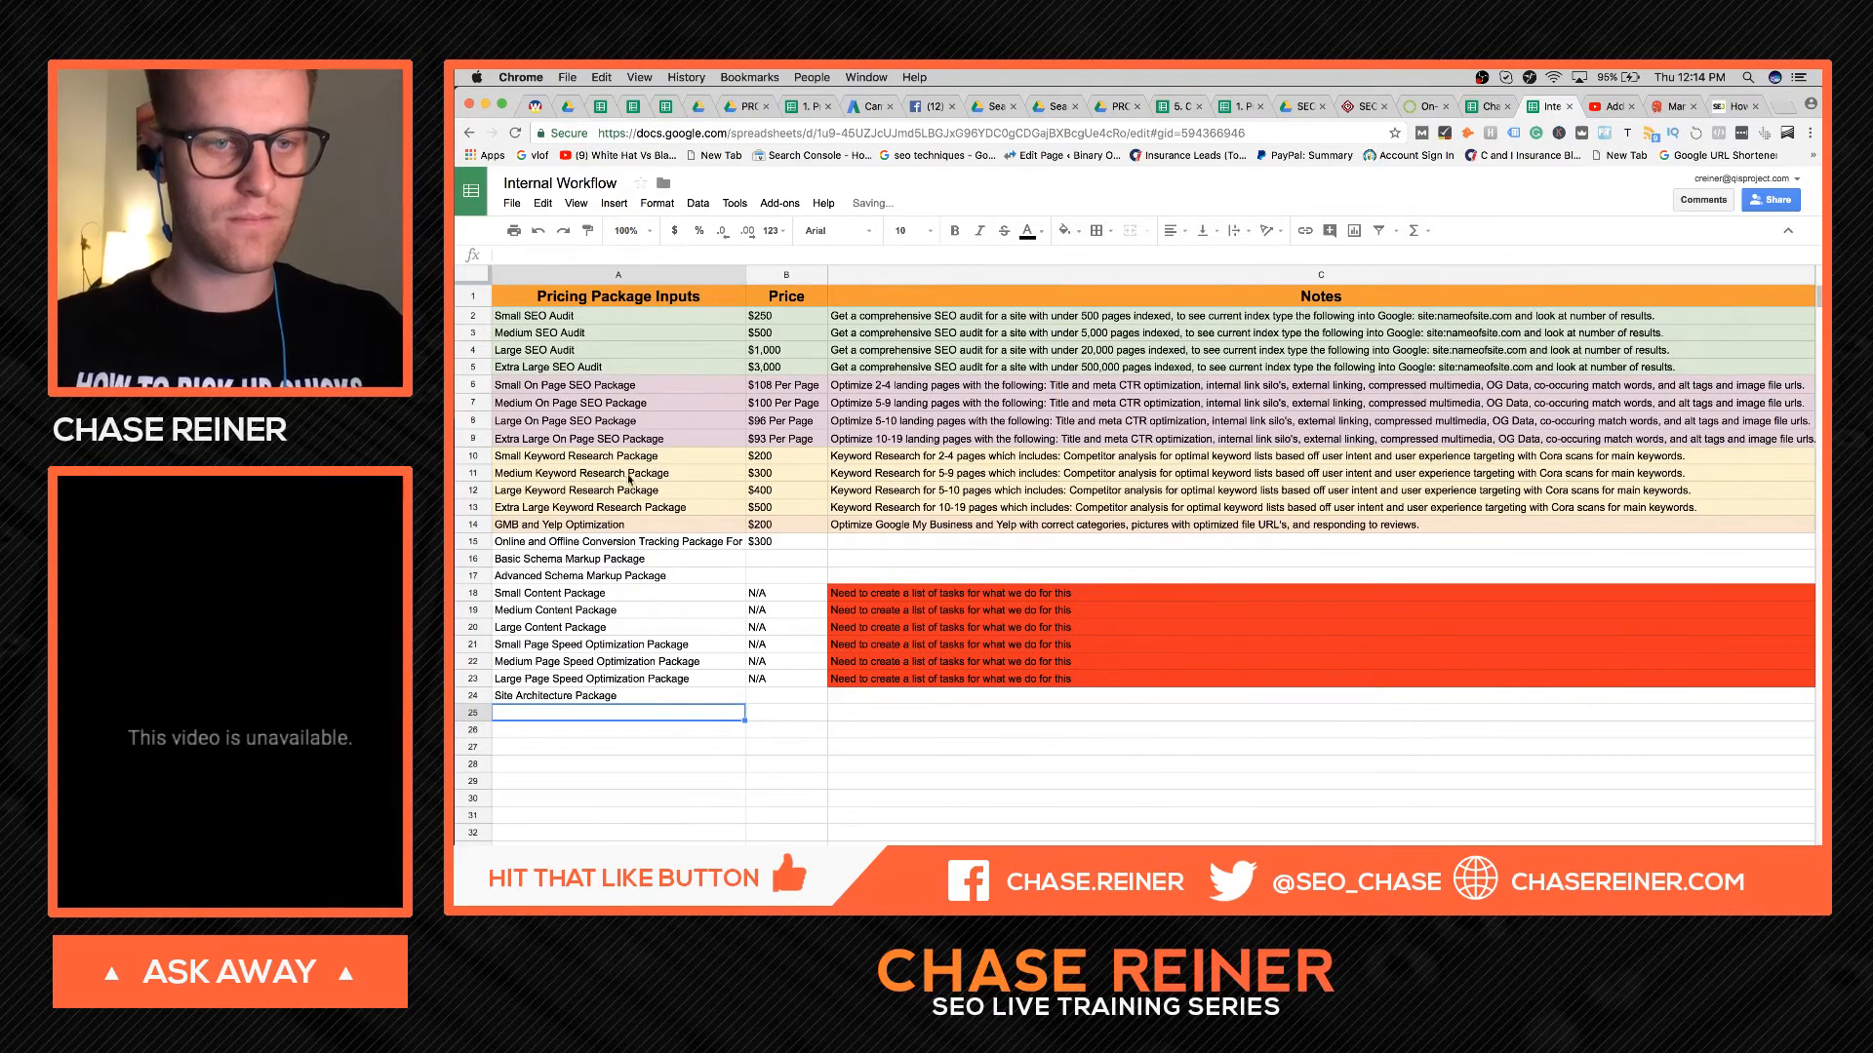
- Fill all of row 15, the Online and Offline Conversion Tracking Package, with light orange
click(566, 544)
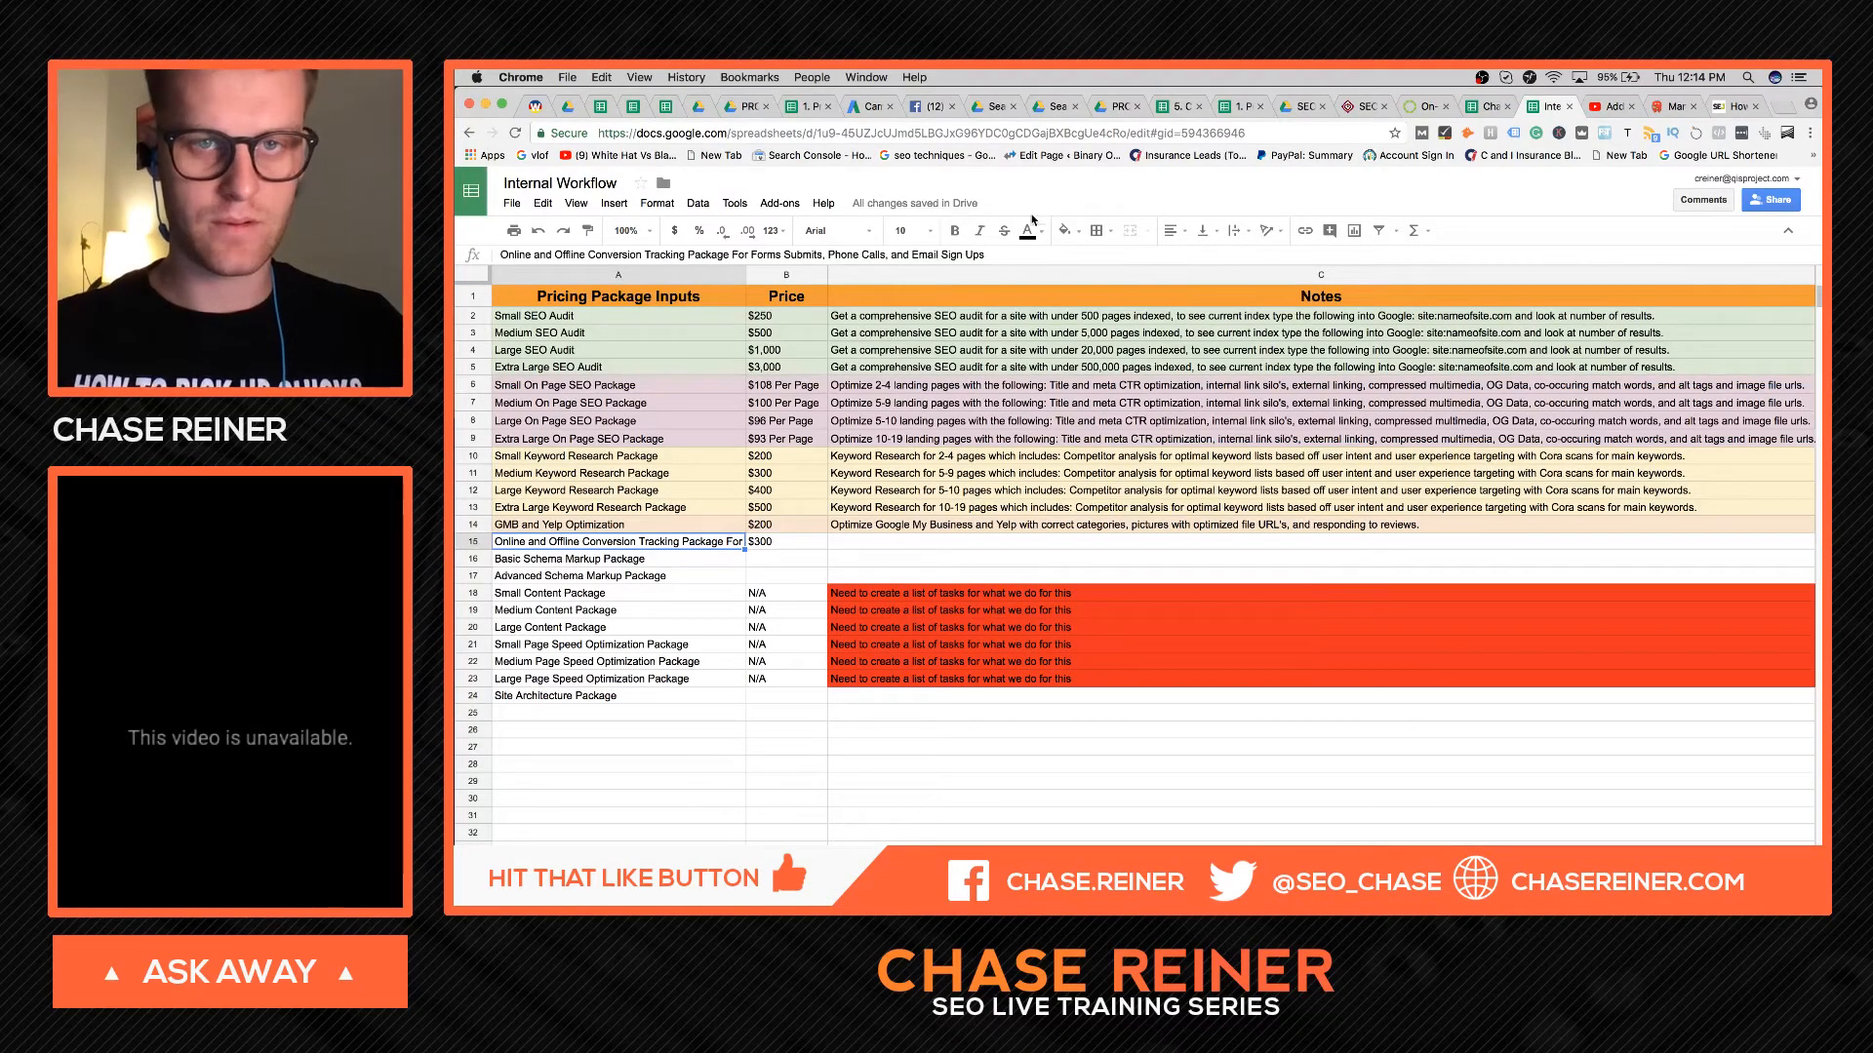
click(1066, 231)
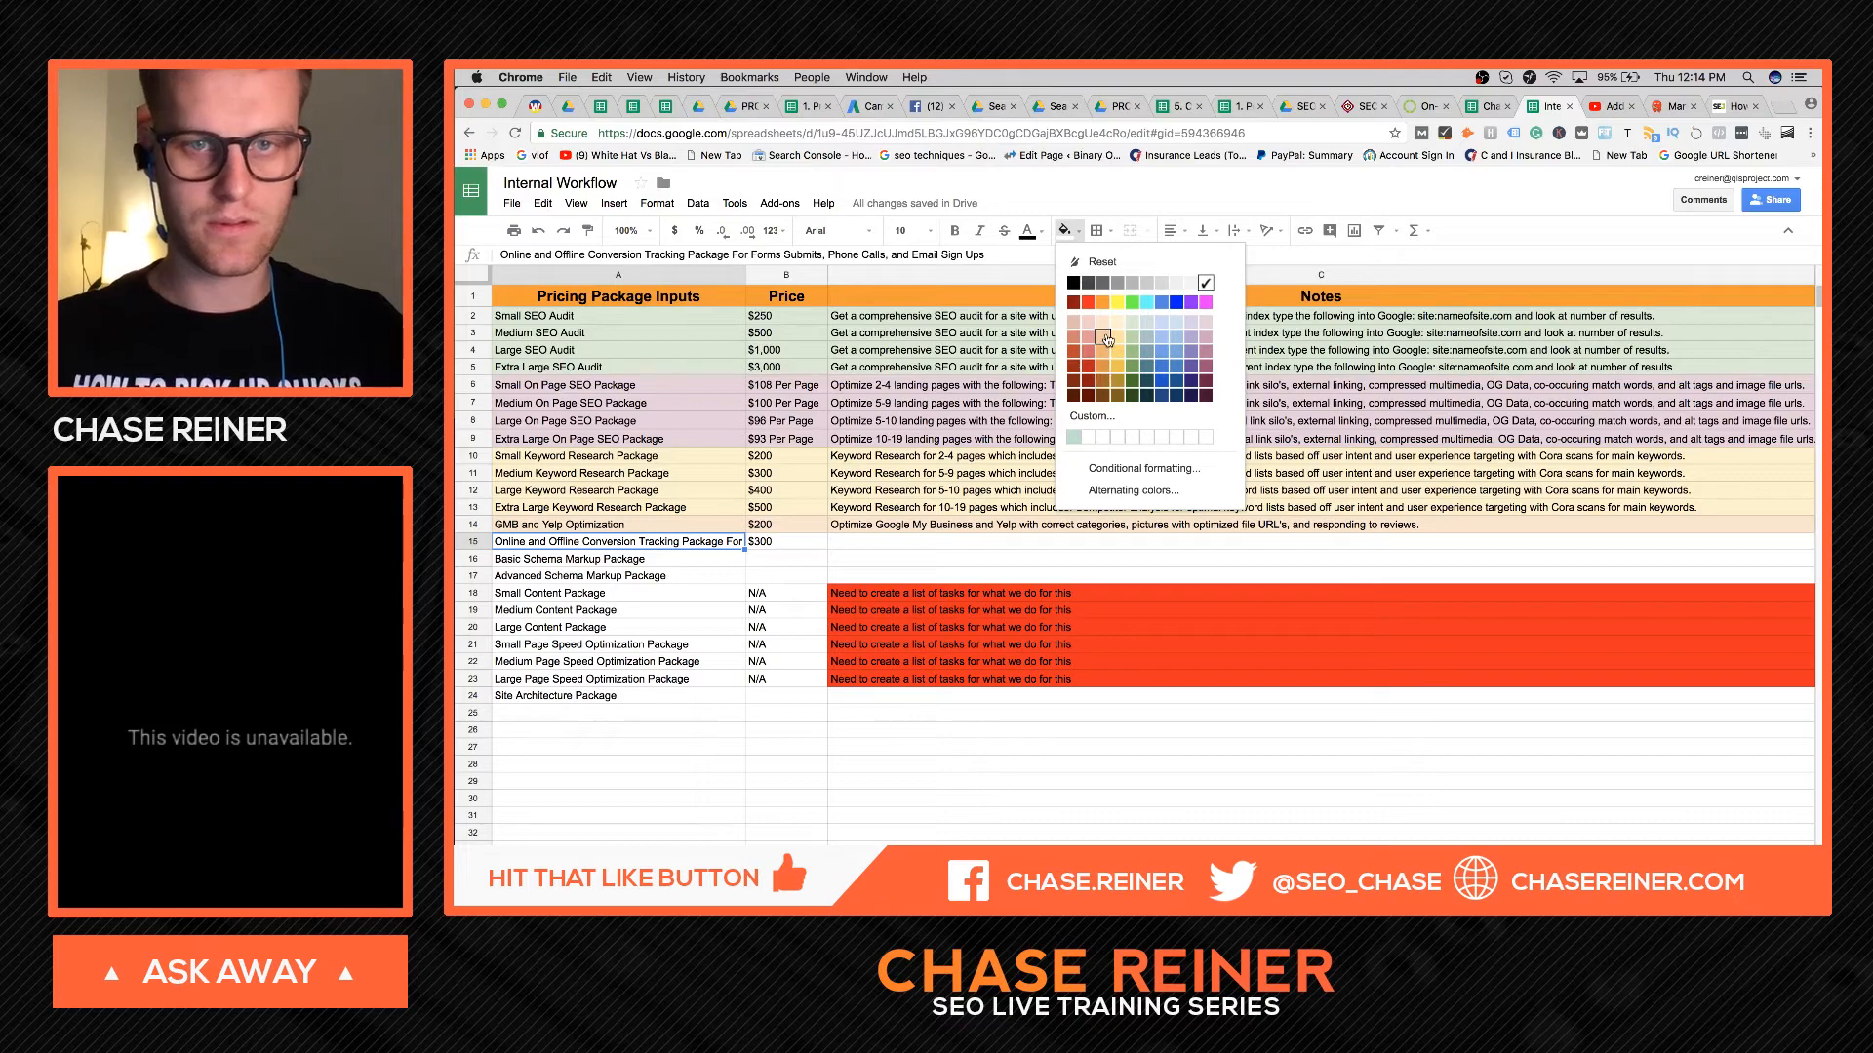
click(1103, 337)
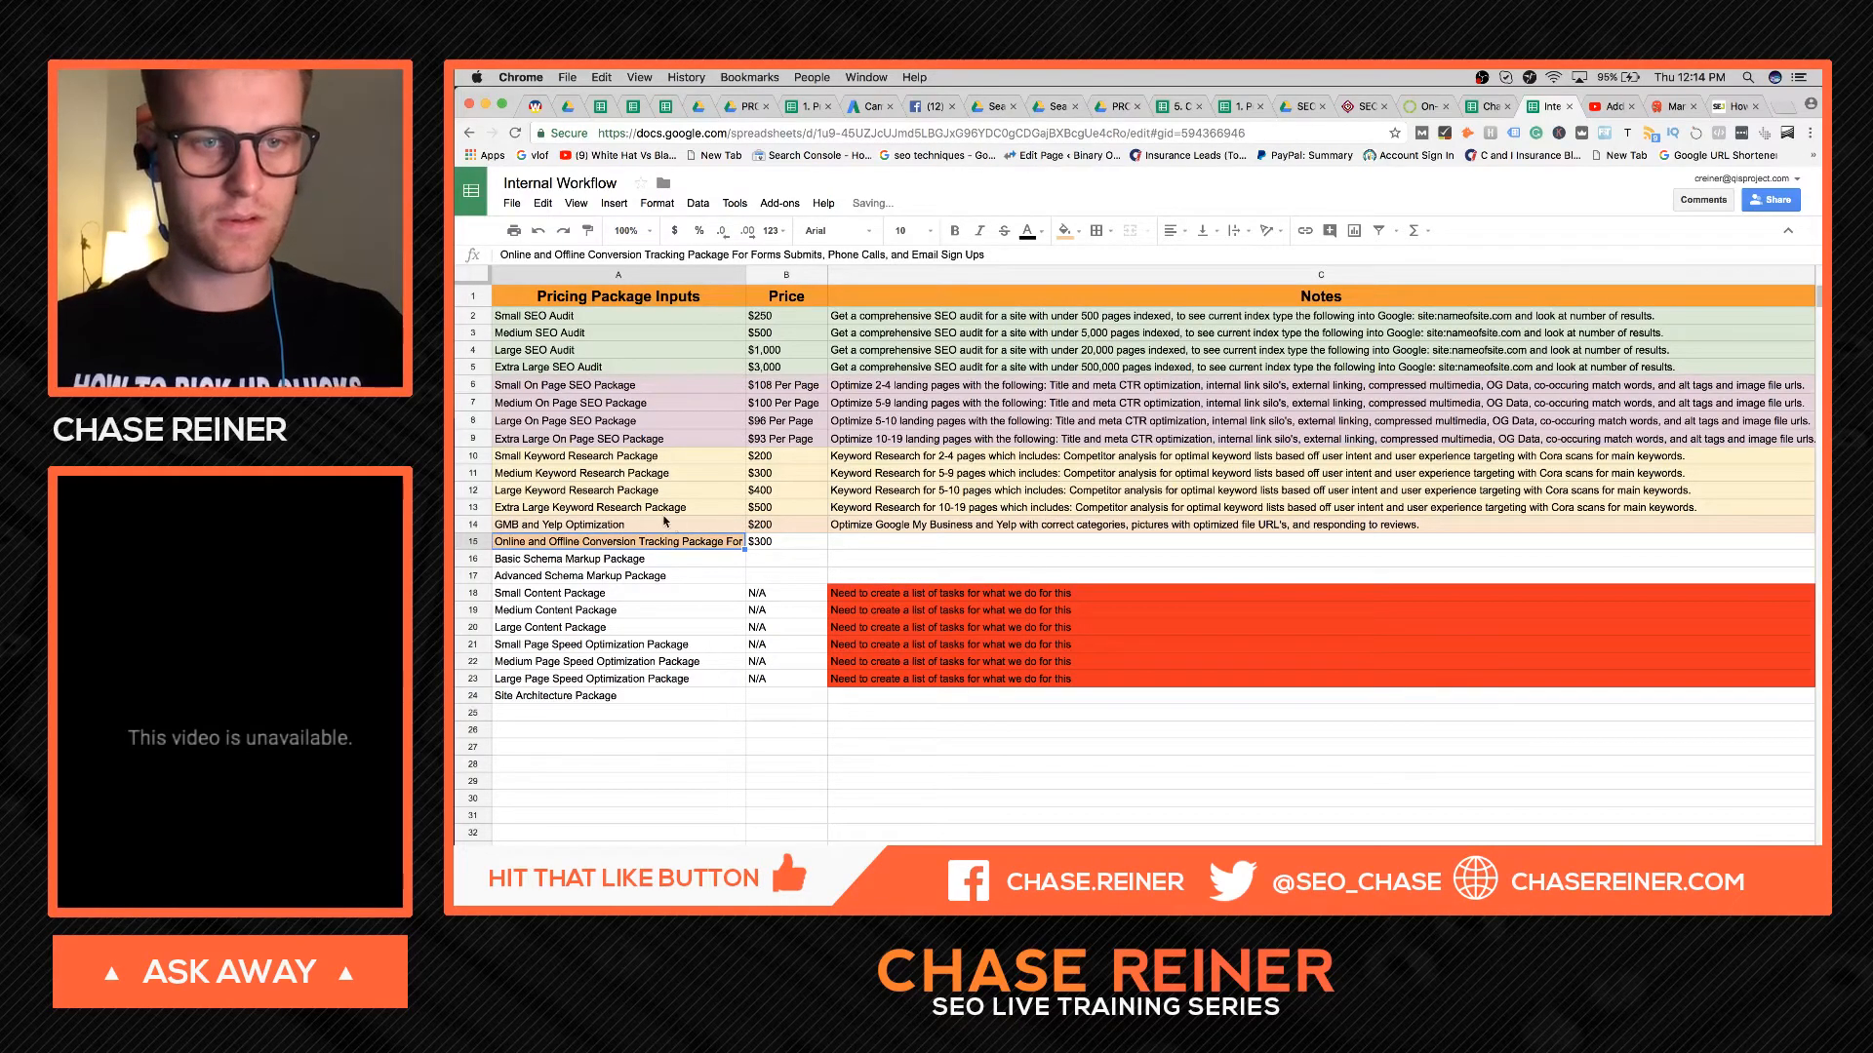
click(476, 542)
click(1066, 232)
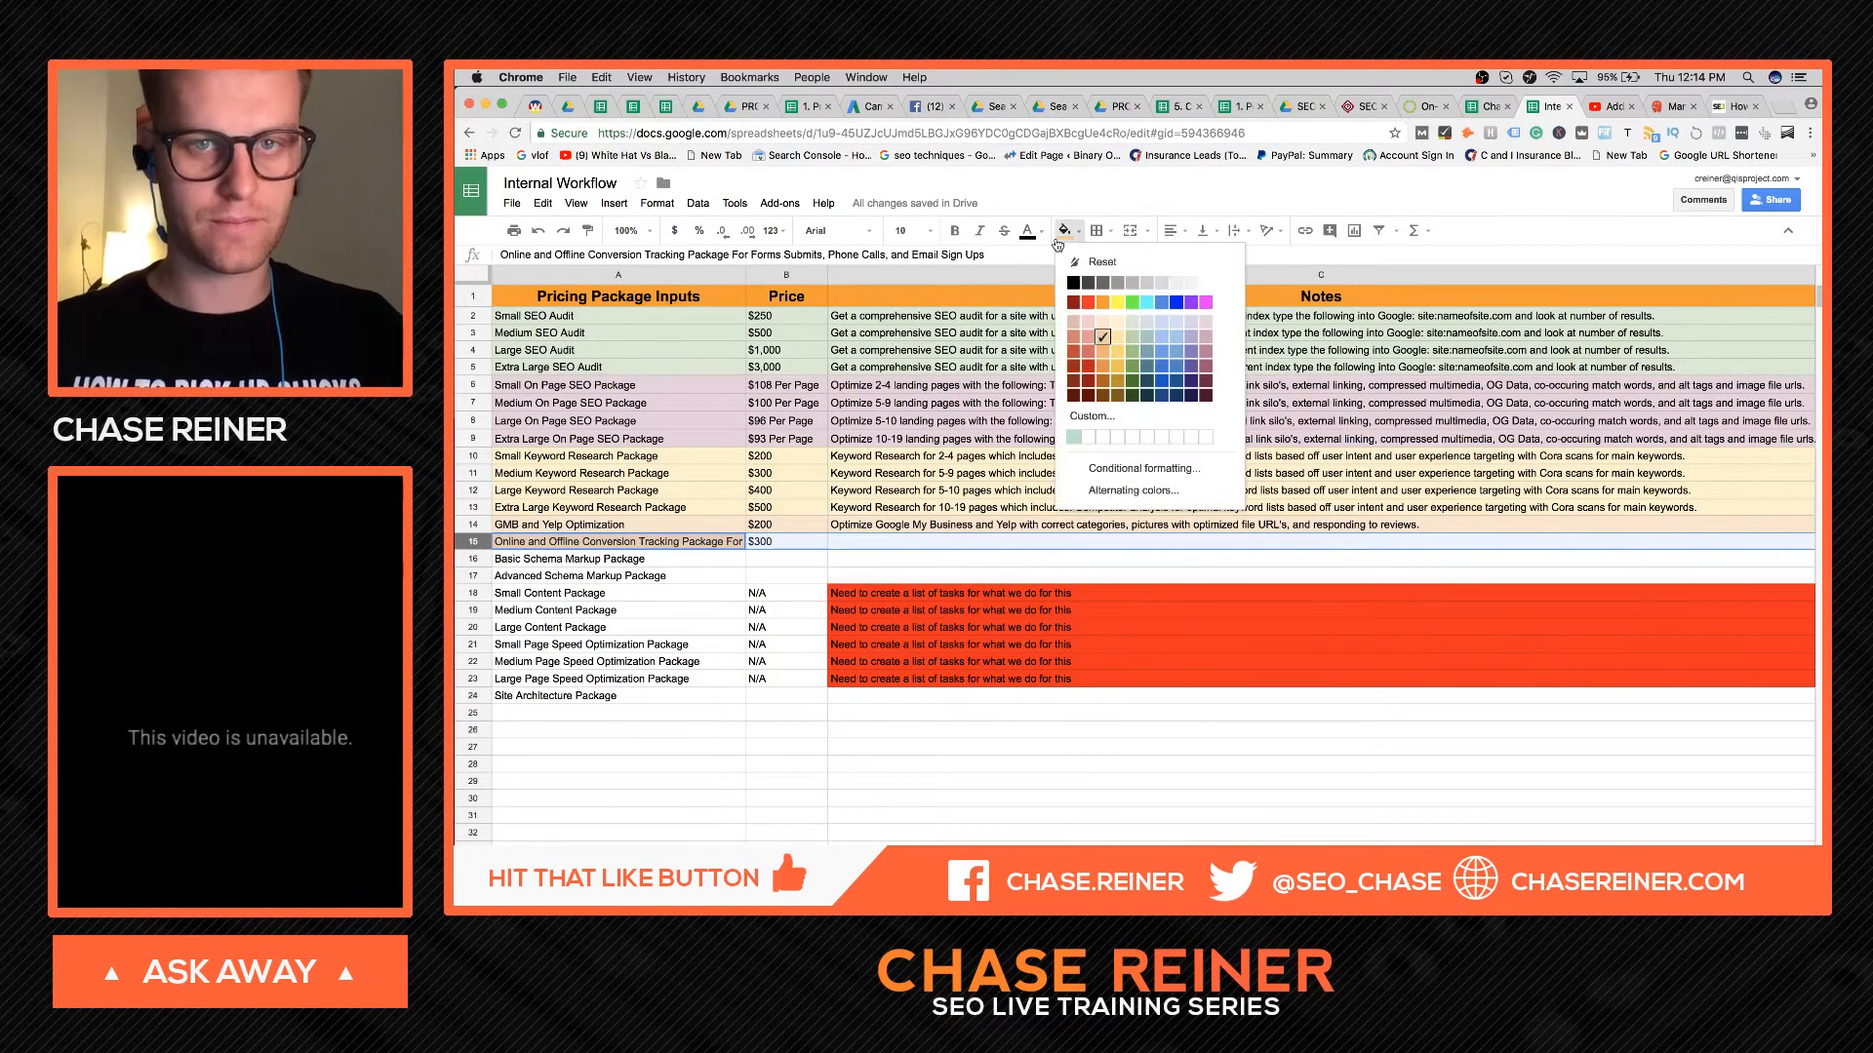
click(1103, 337)
click(914, 559)
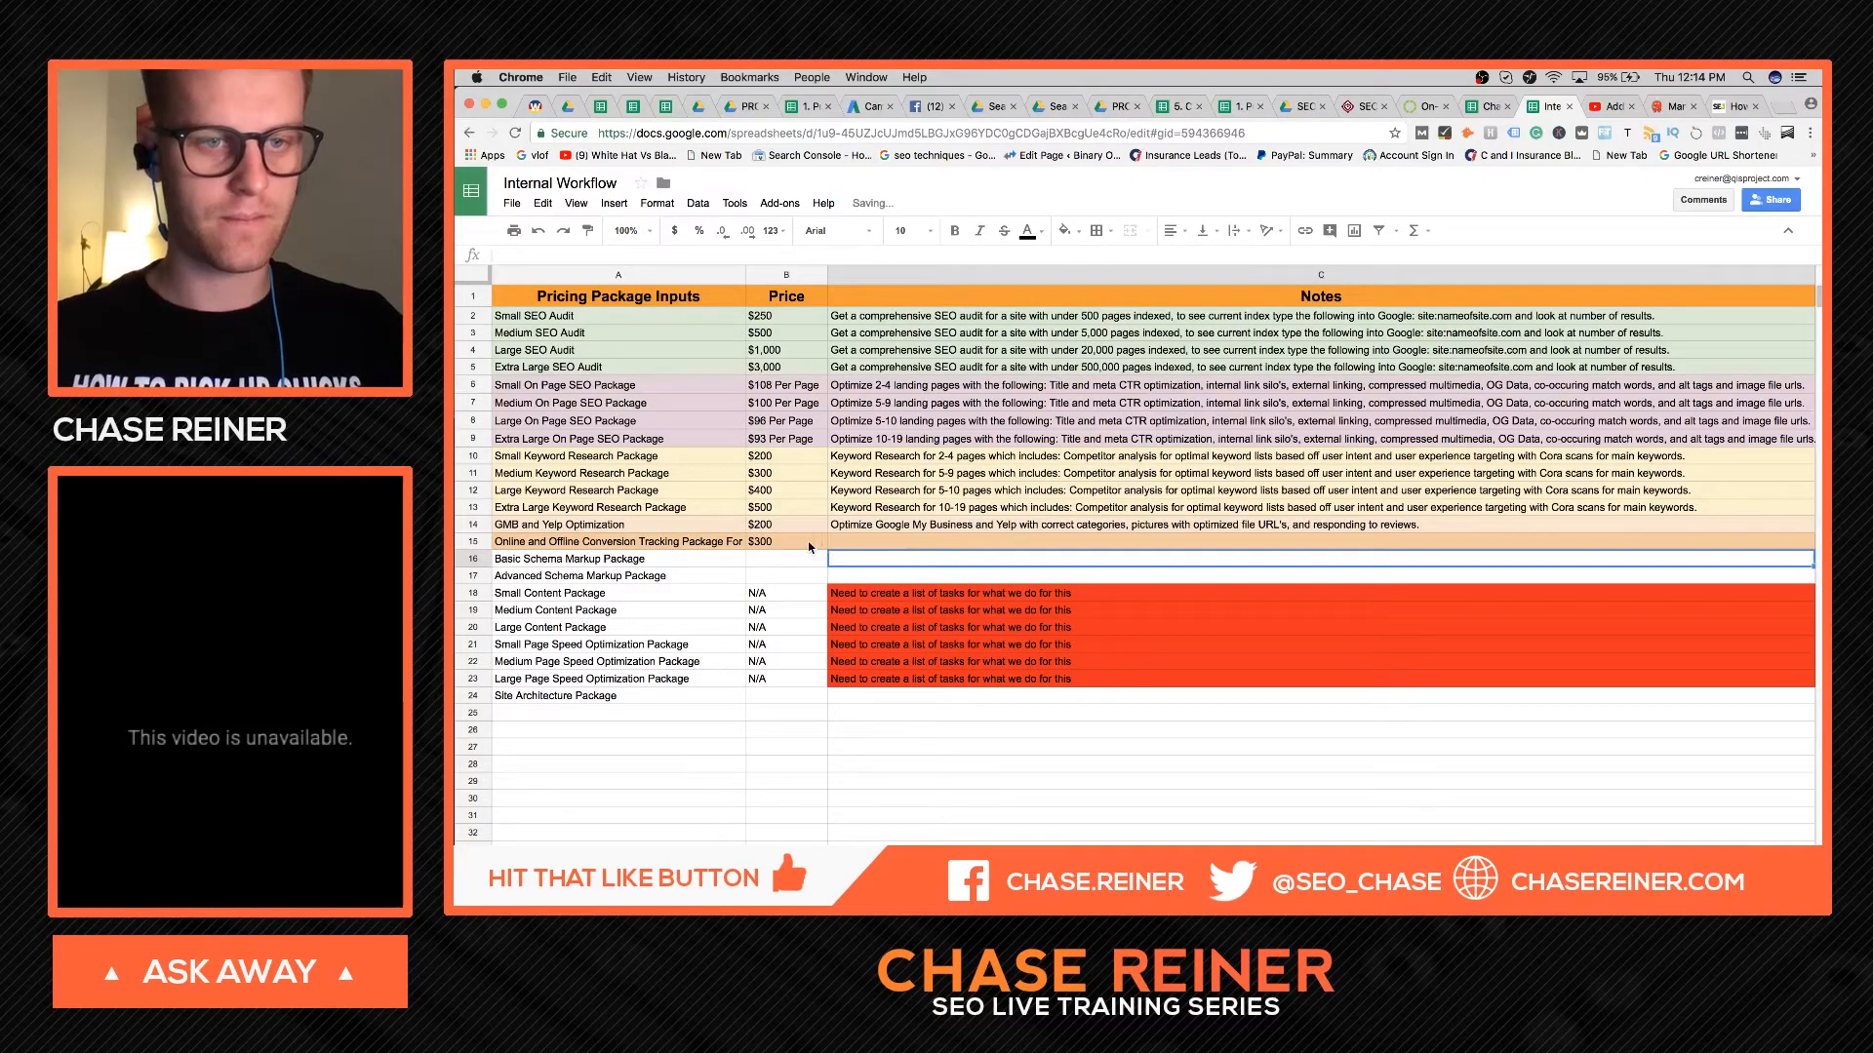
click(875, 539)
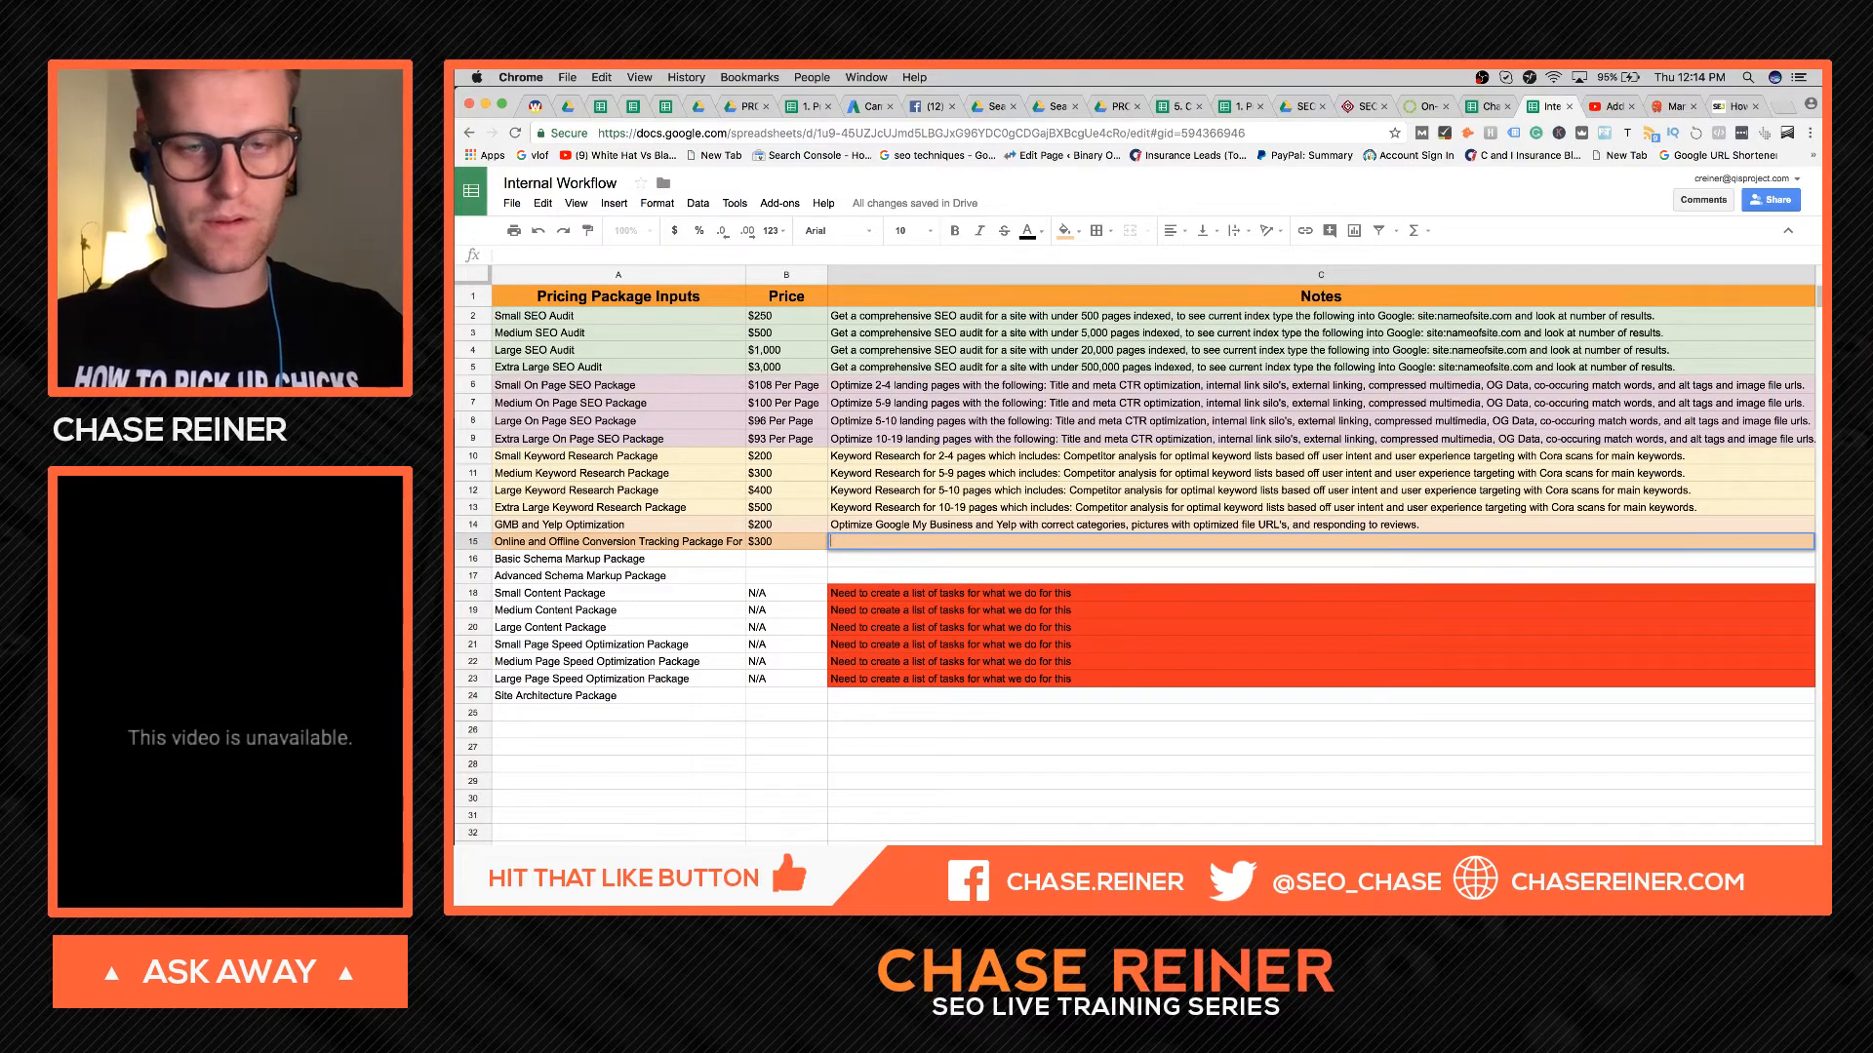
text(He)
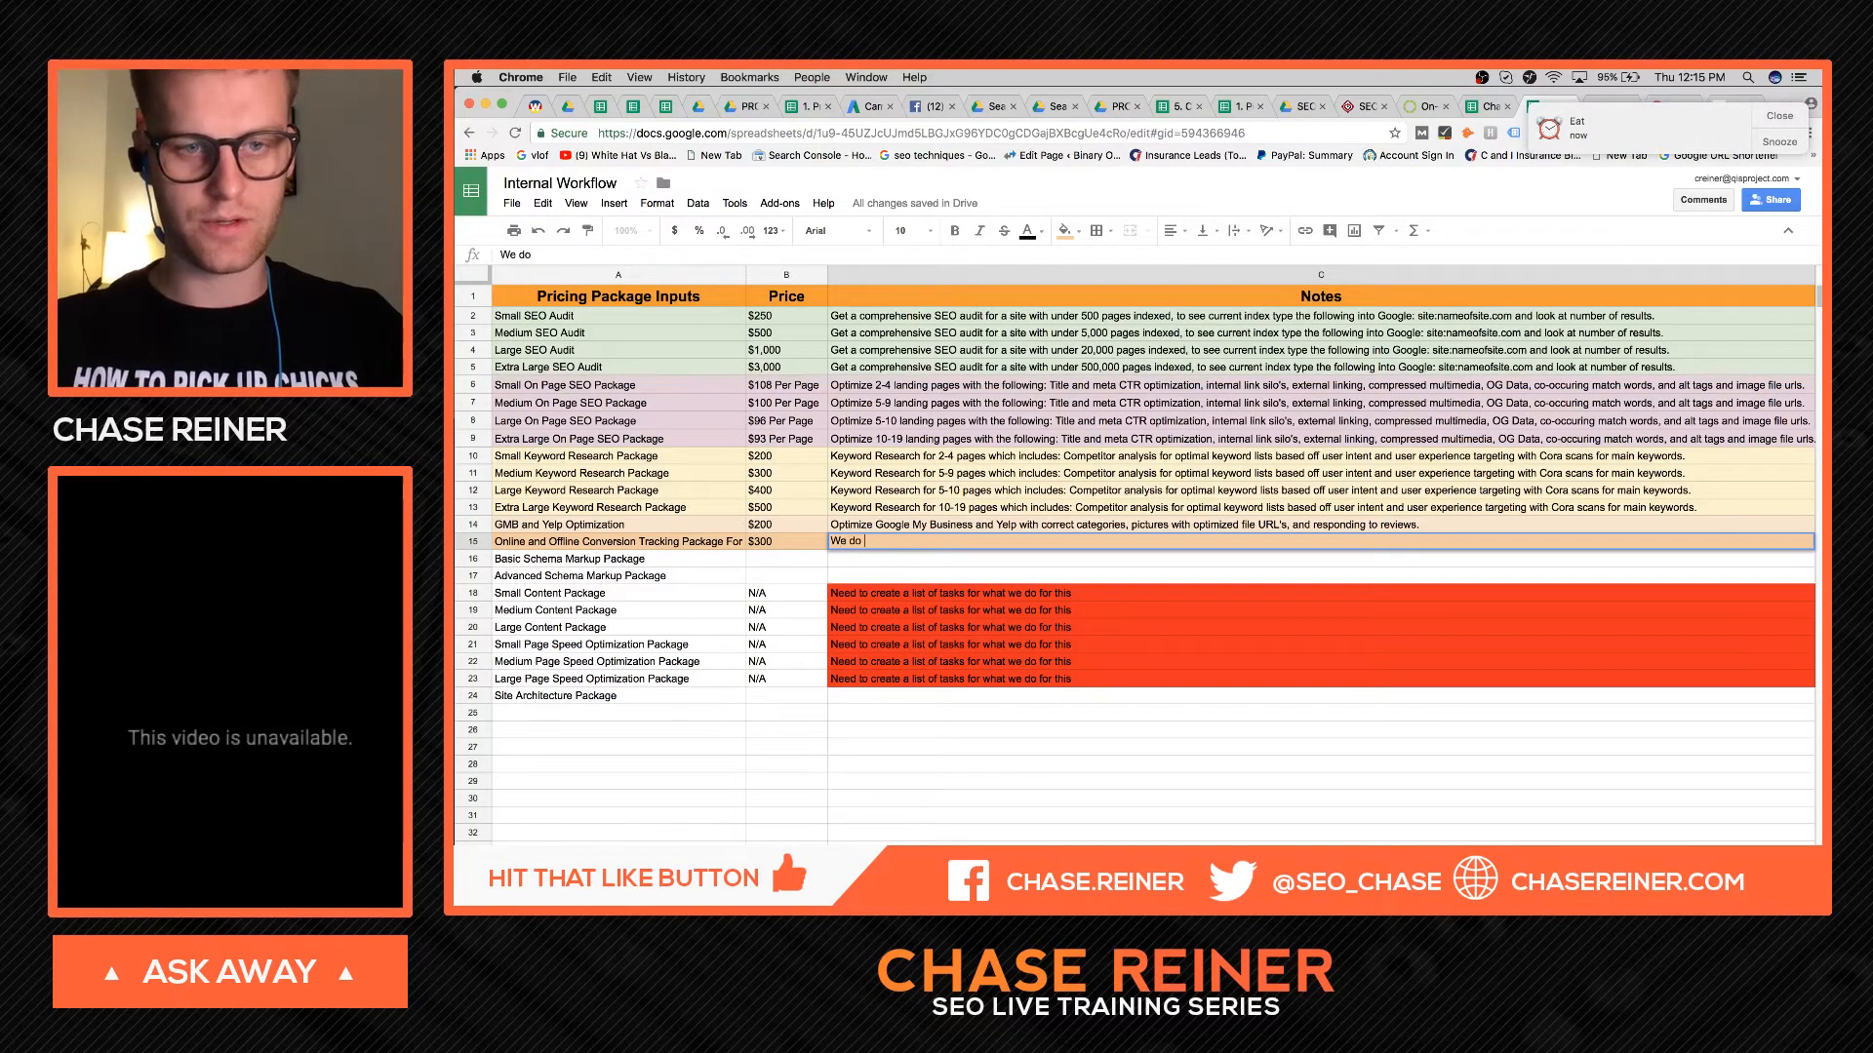
key(Escape)
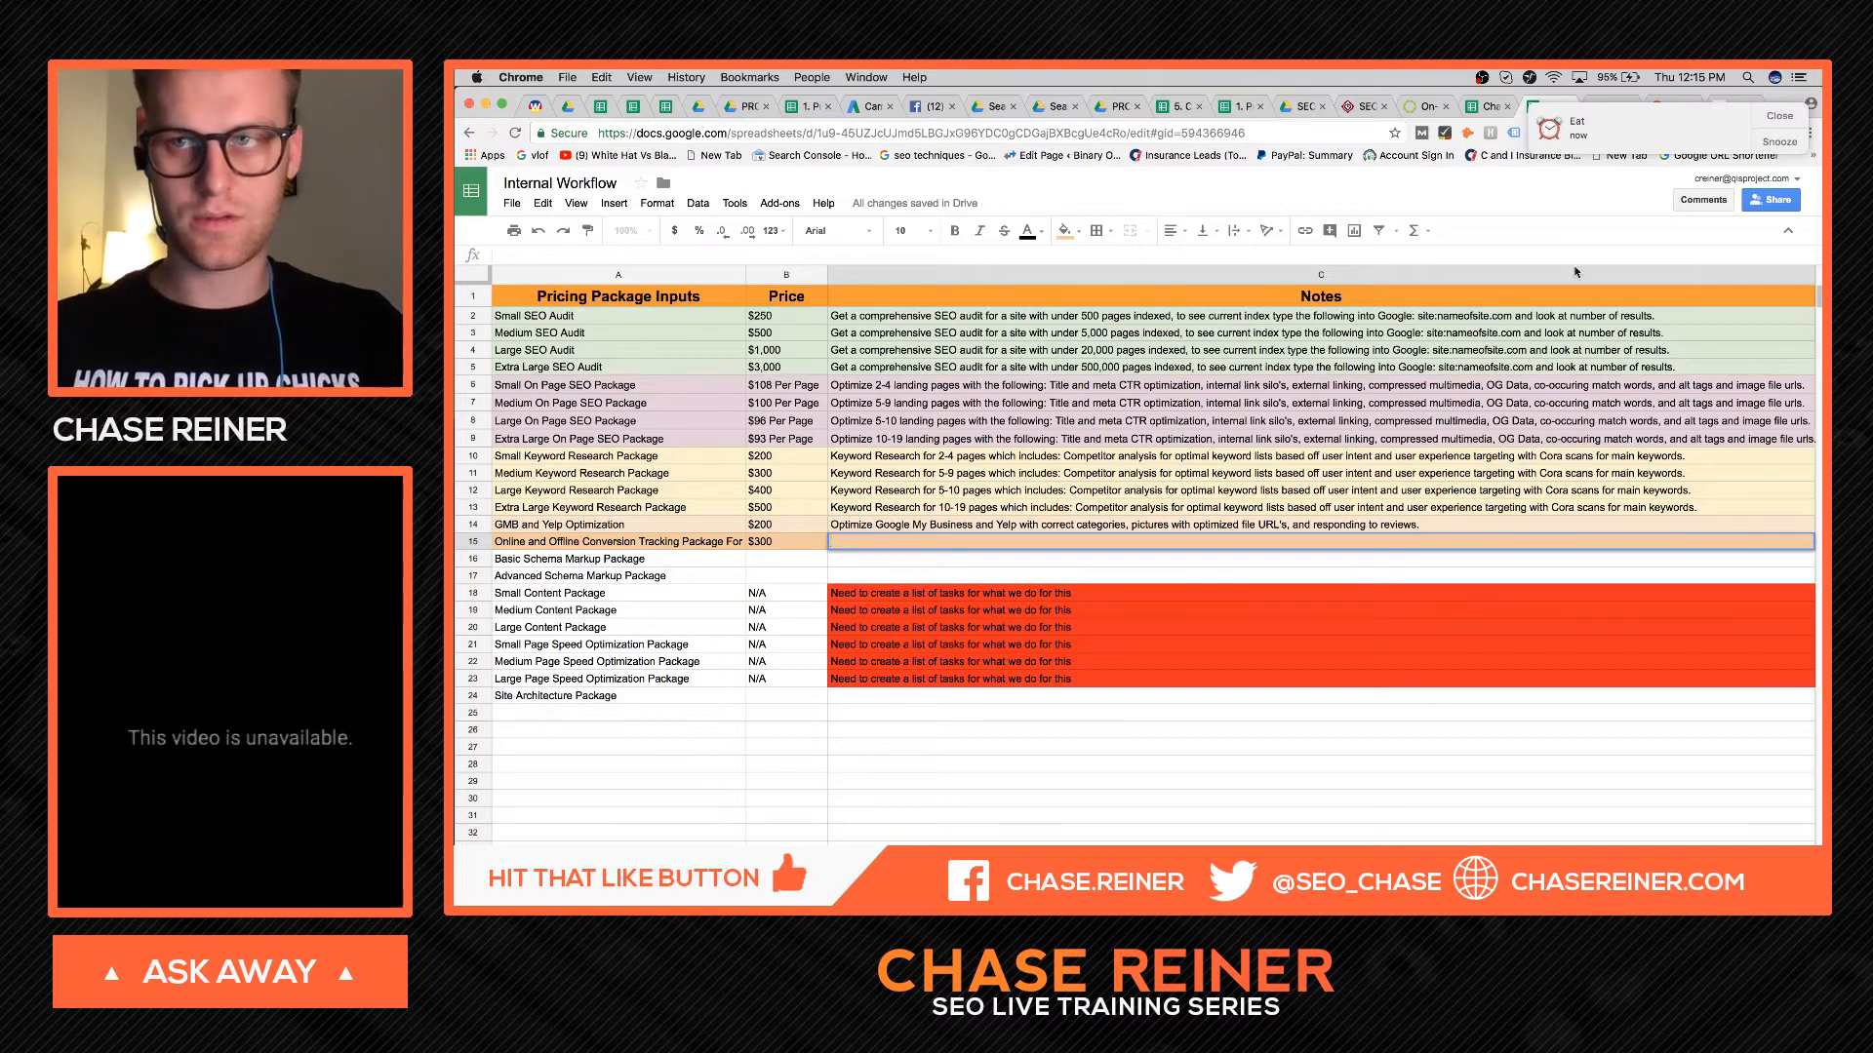
click(1779, 113)
text(Conversion trac)
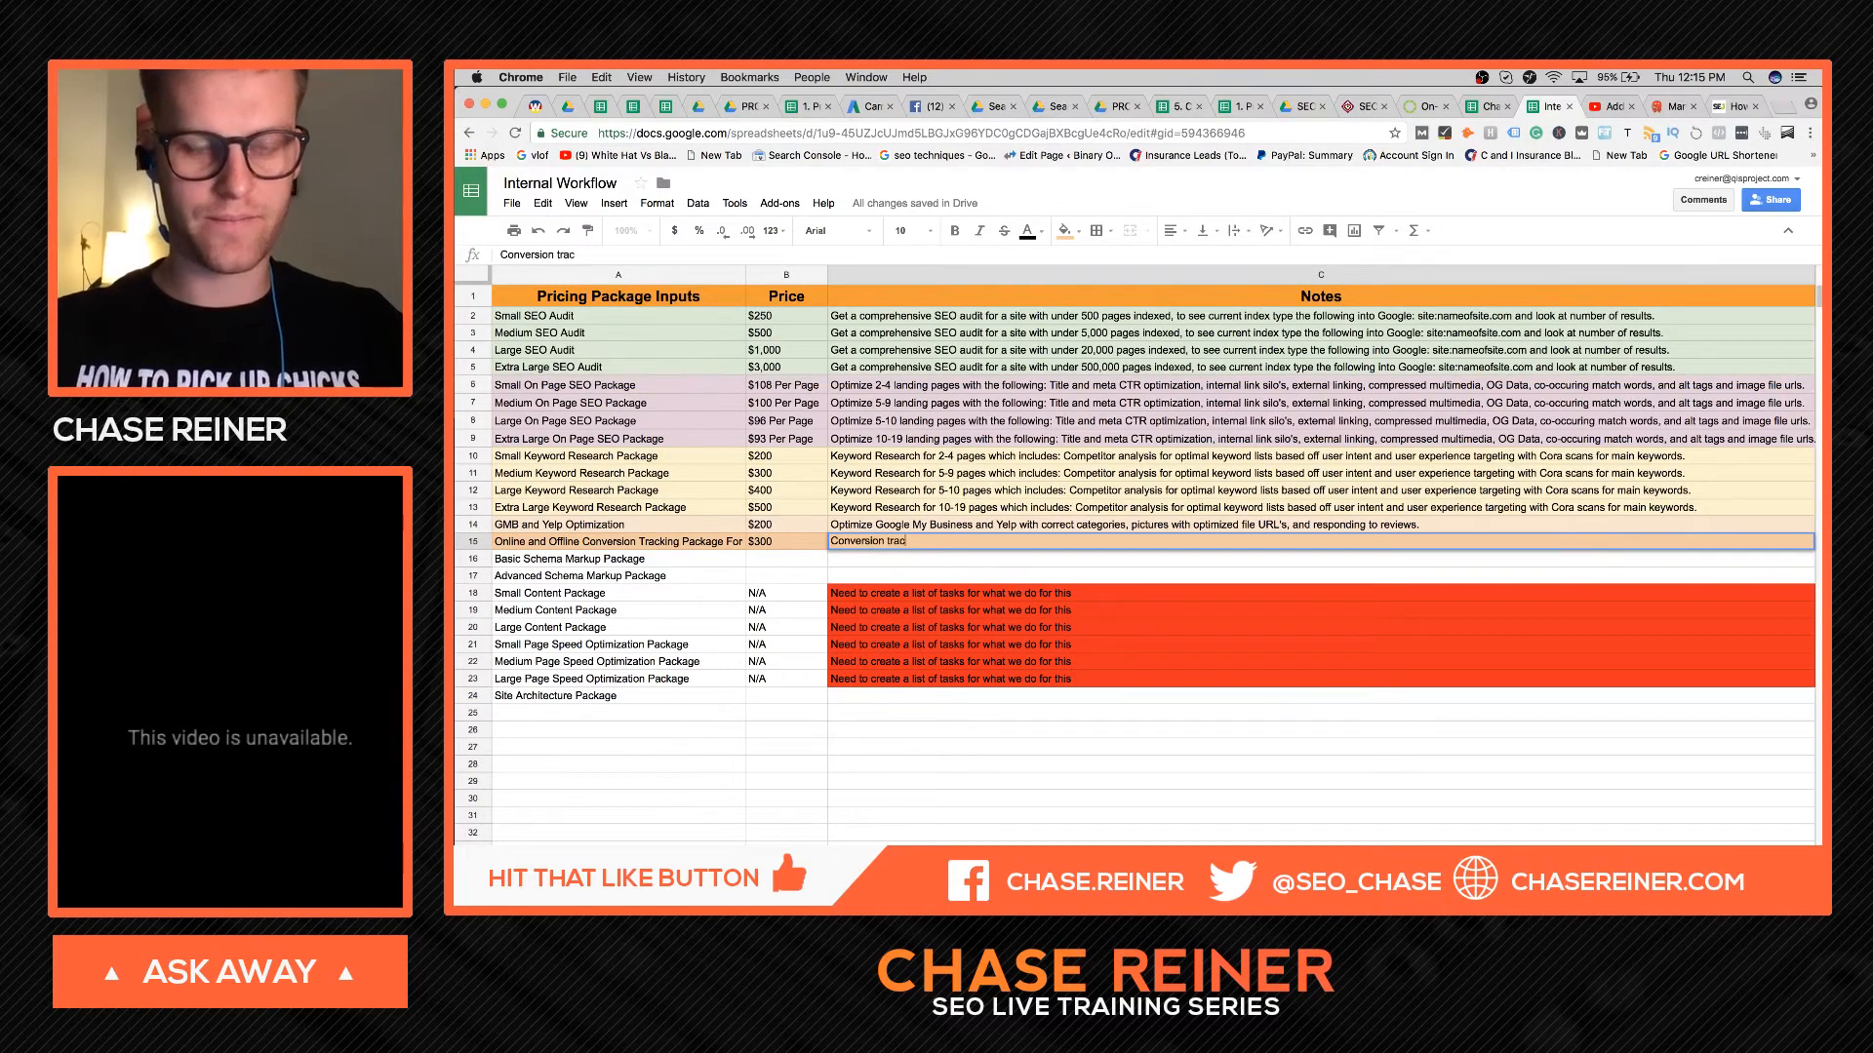
text(king for websites w)
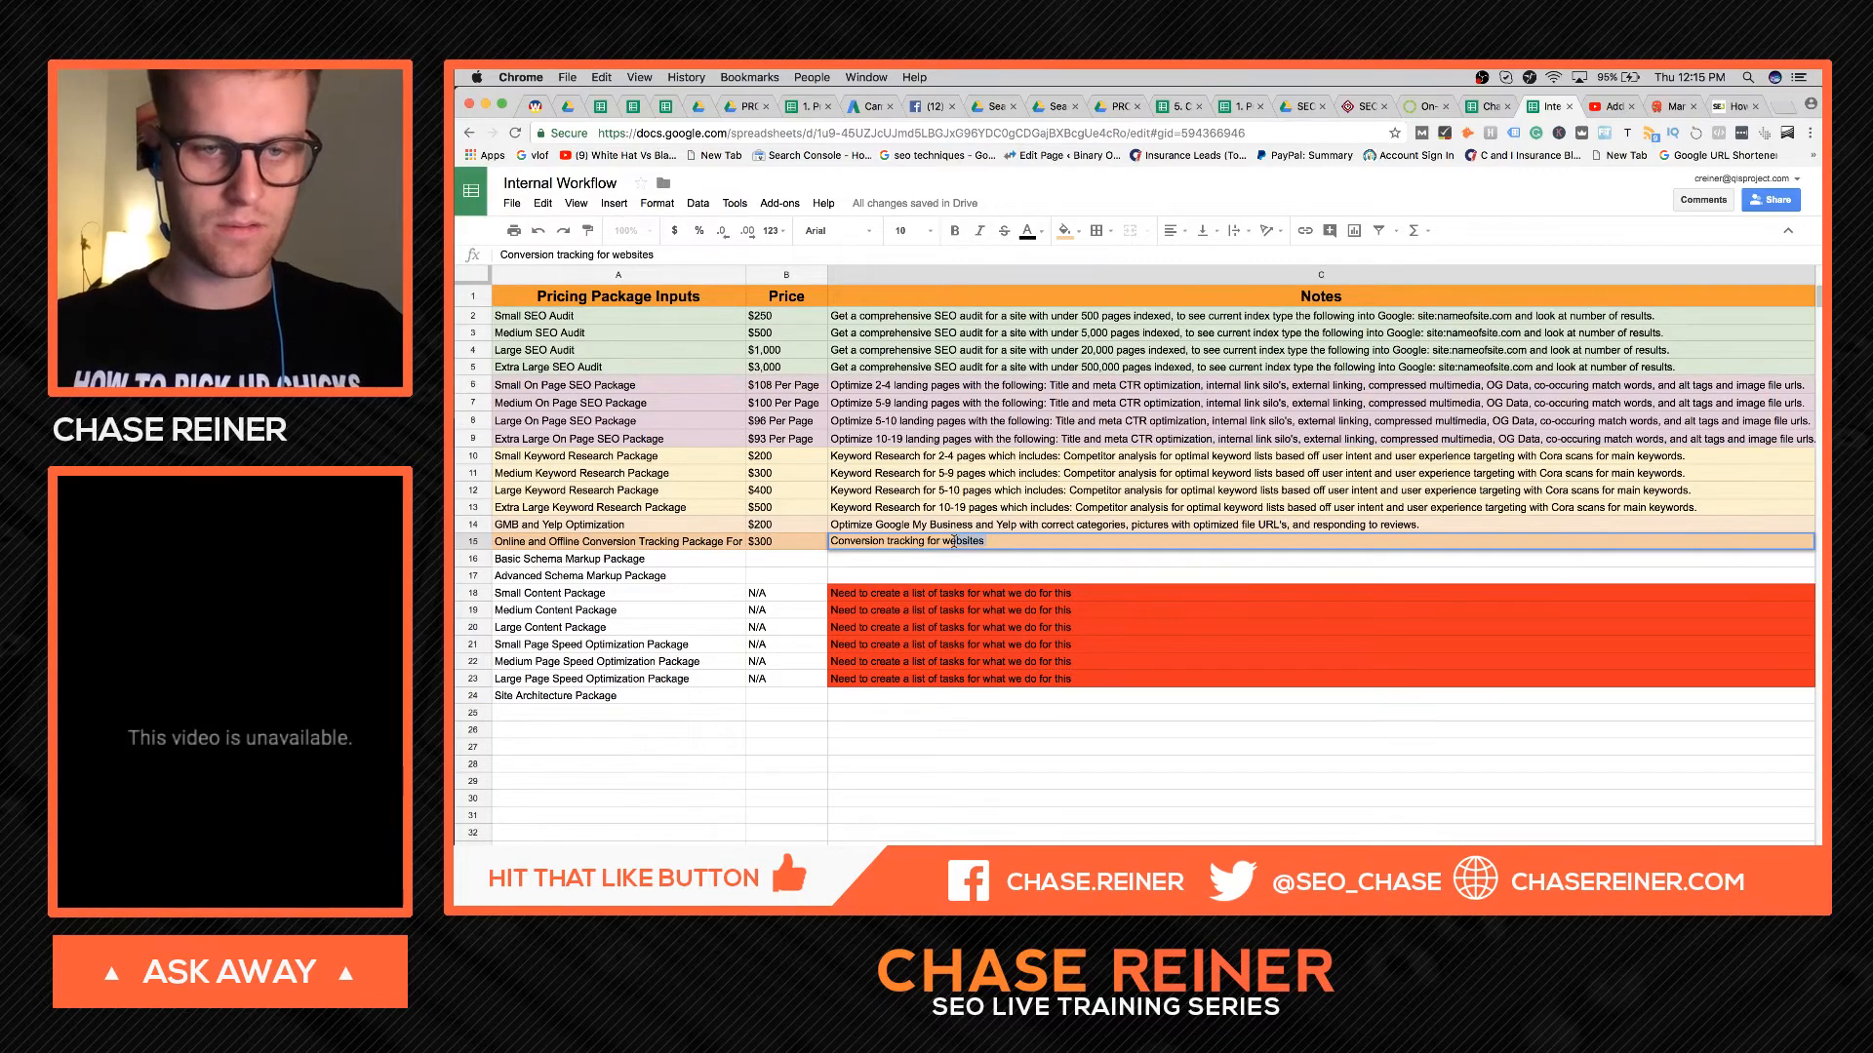
- Enter "Online and offline conversion tracking for websites who aren't tracking form submits, phone calls, and email sign ups." in cell C15
shift+click(831, 543)
text(On)
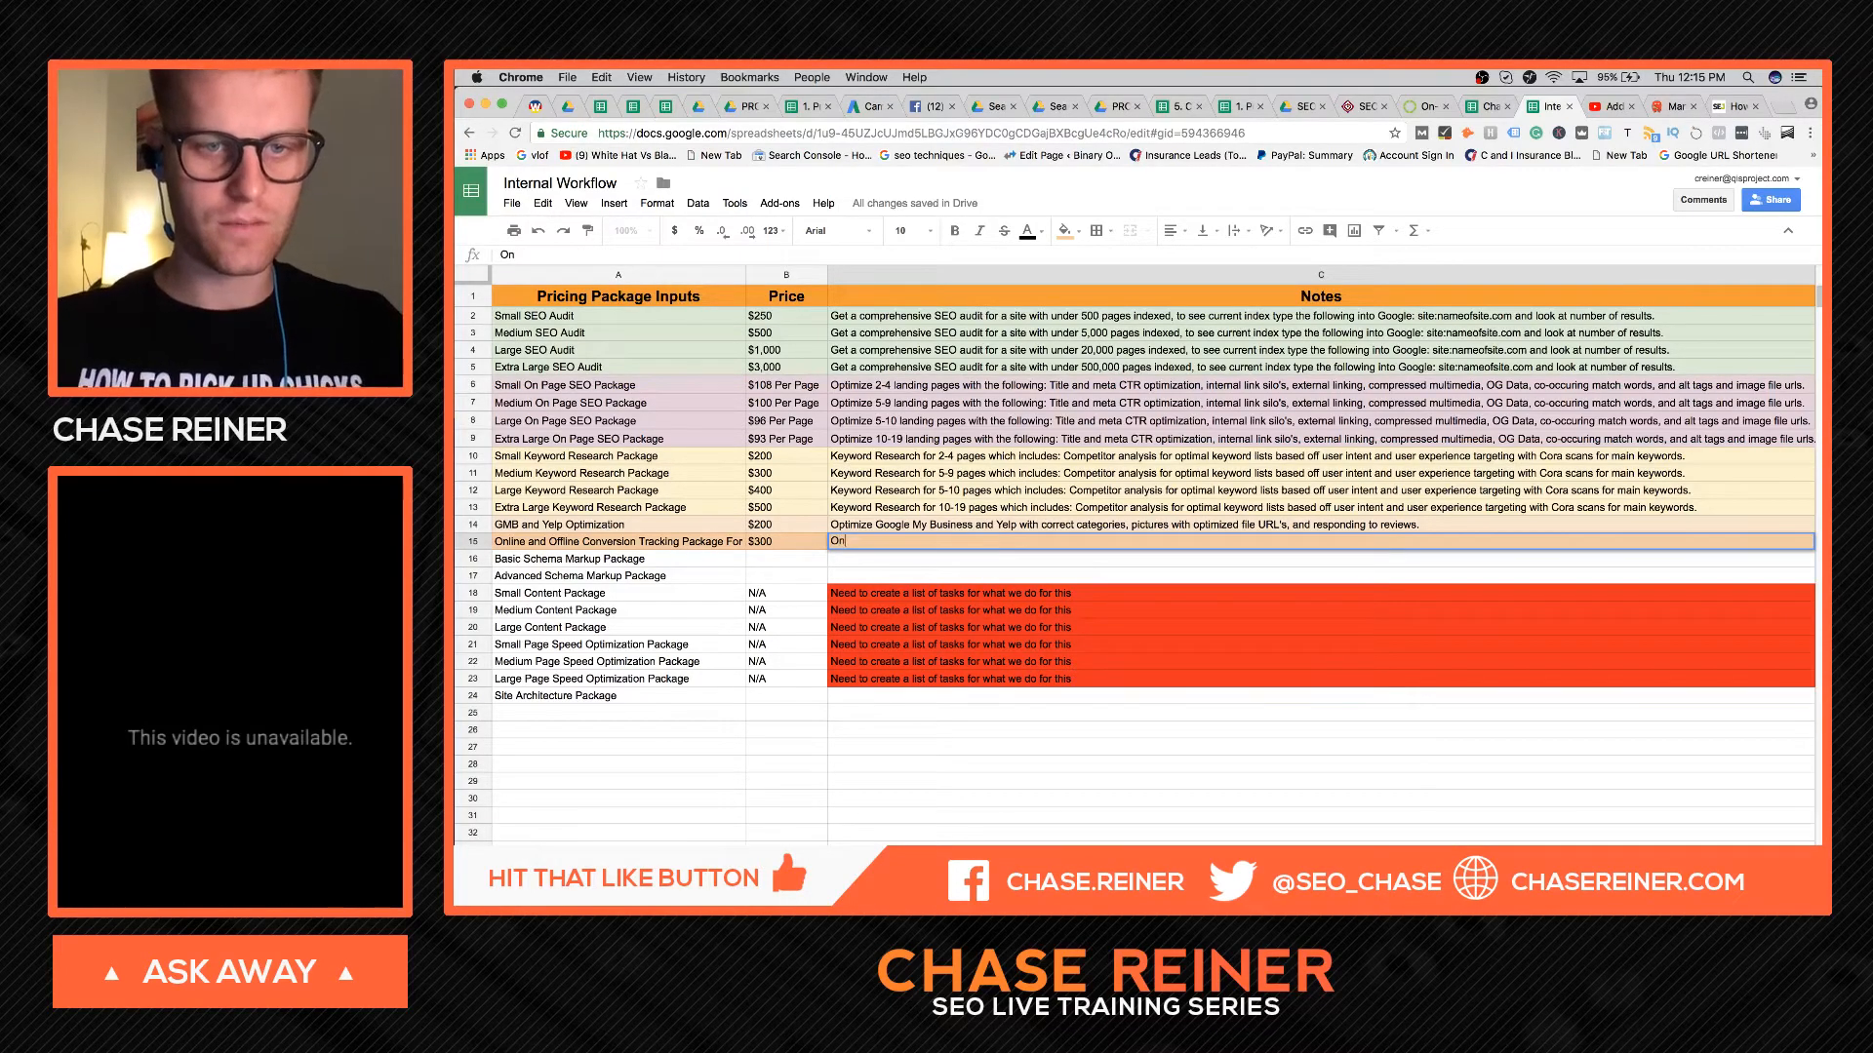
text(line and a)
text(ffline conves)
text(ion tracking for)
text( websites )
text(wh)
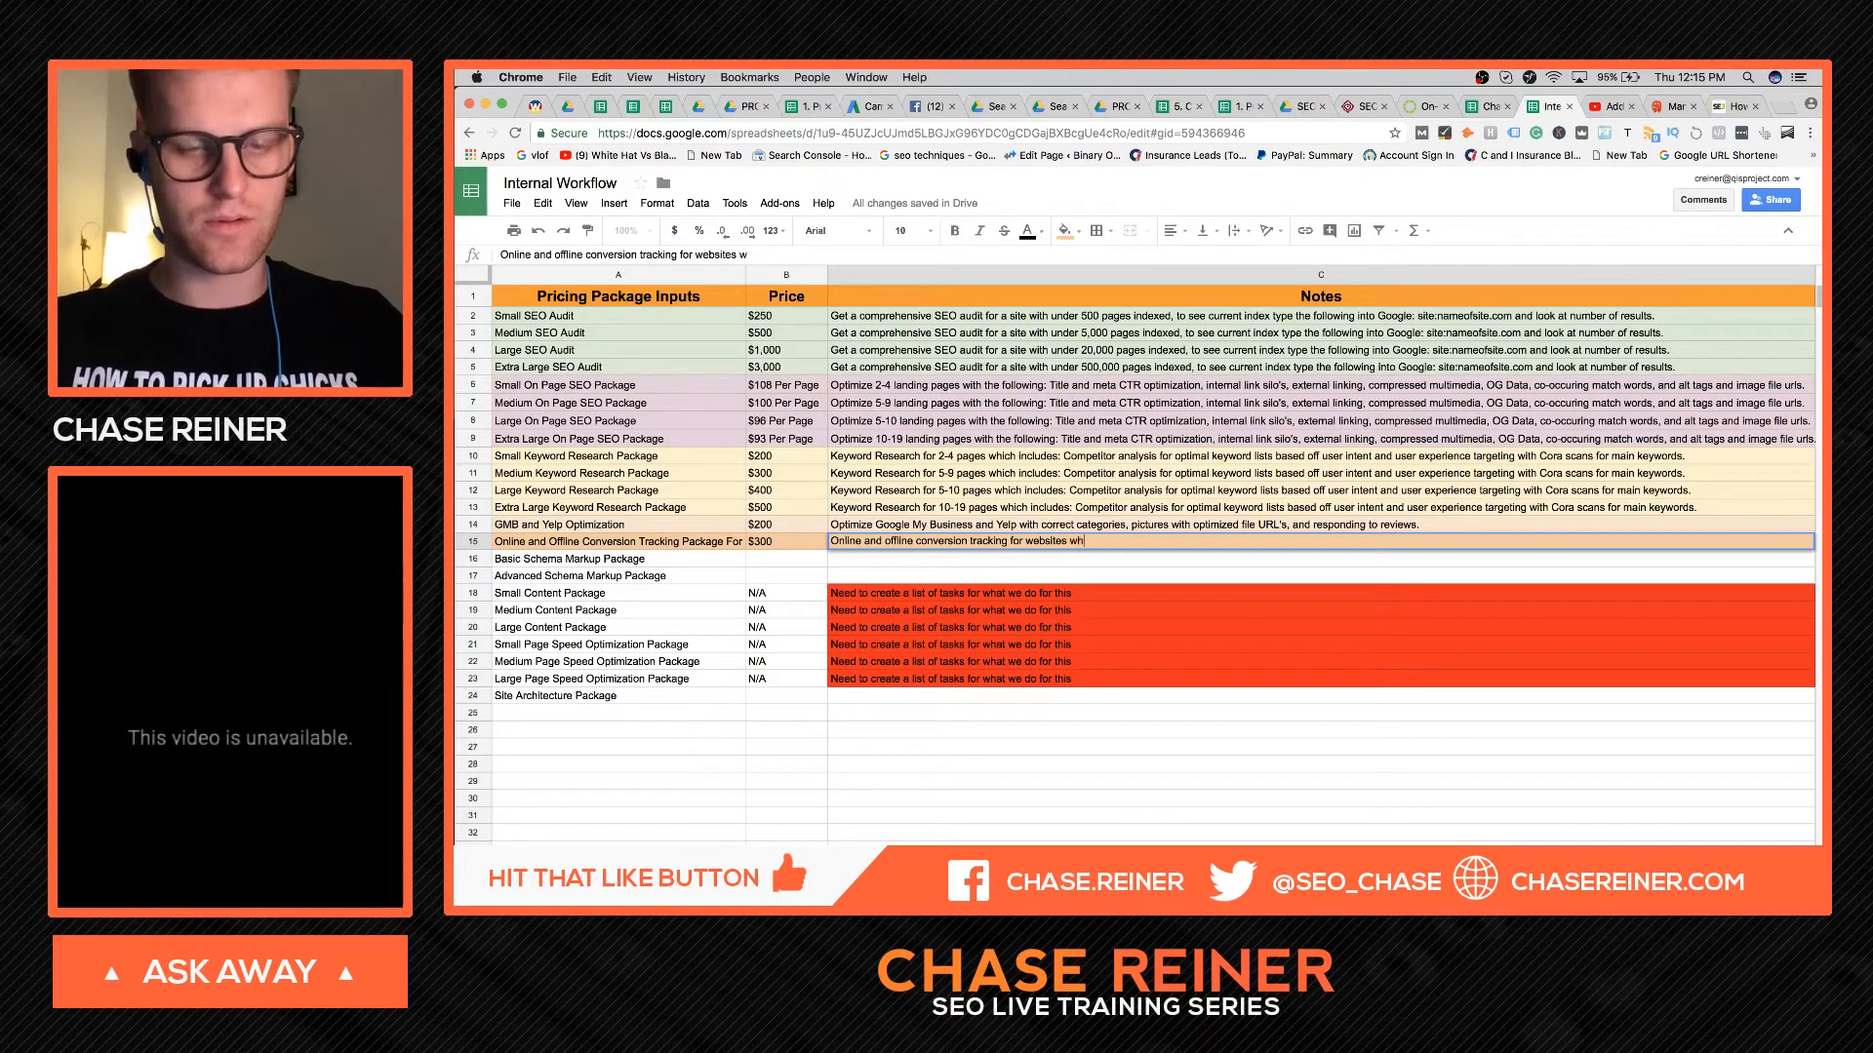
text(o aren't )
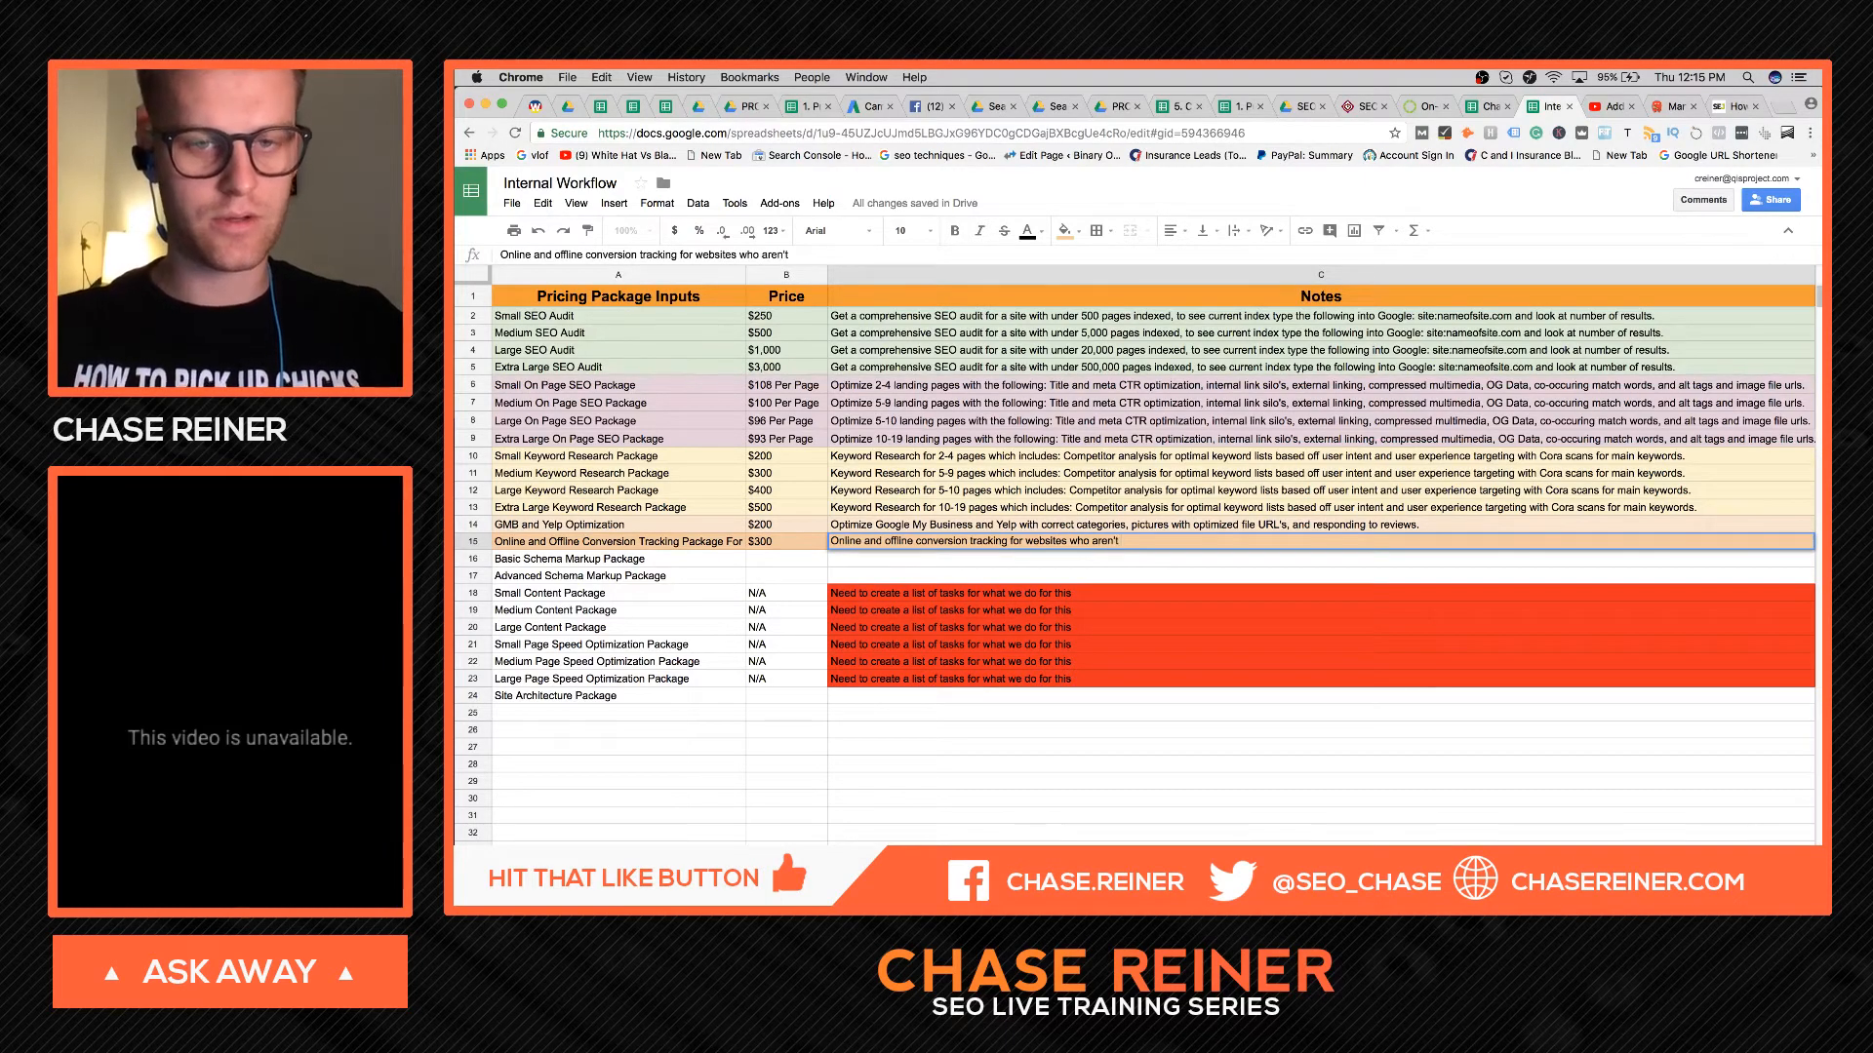
text(tracking form submits,)
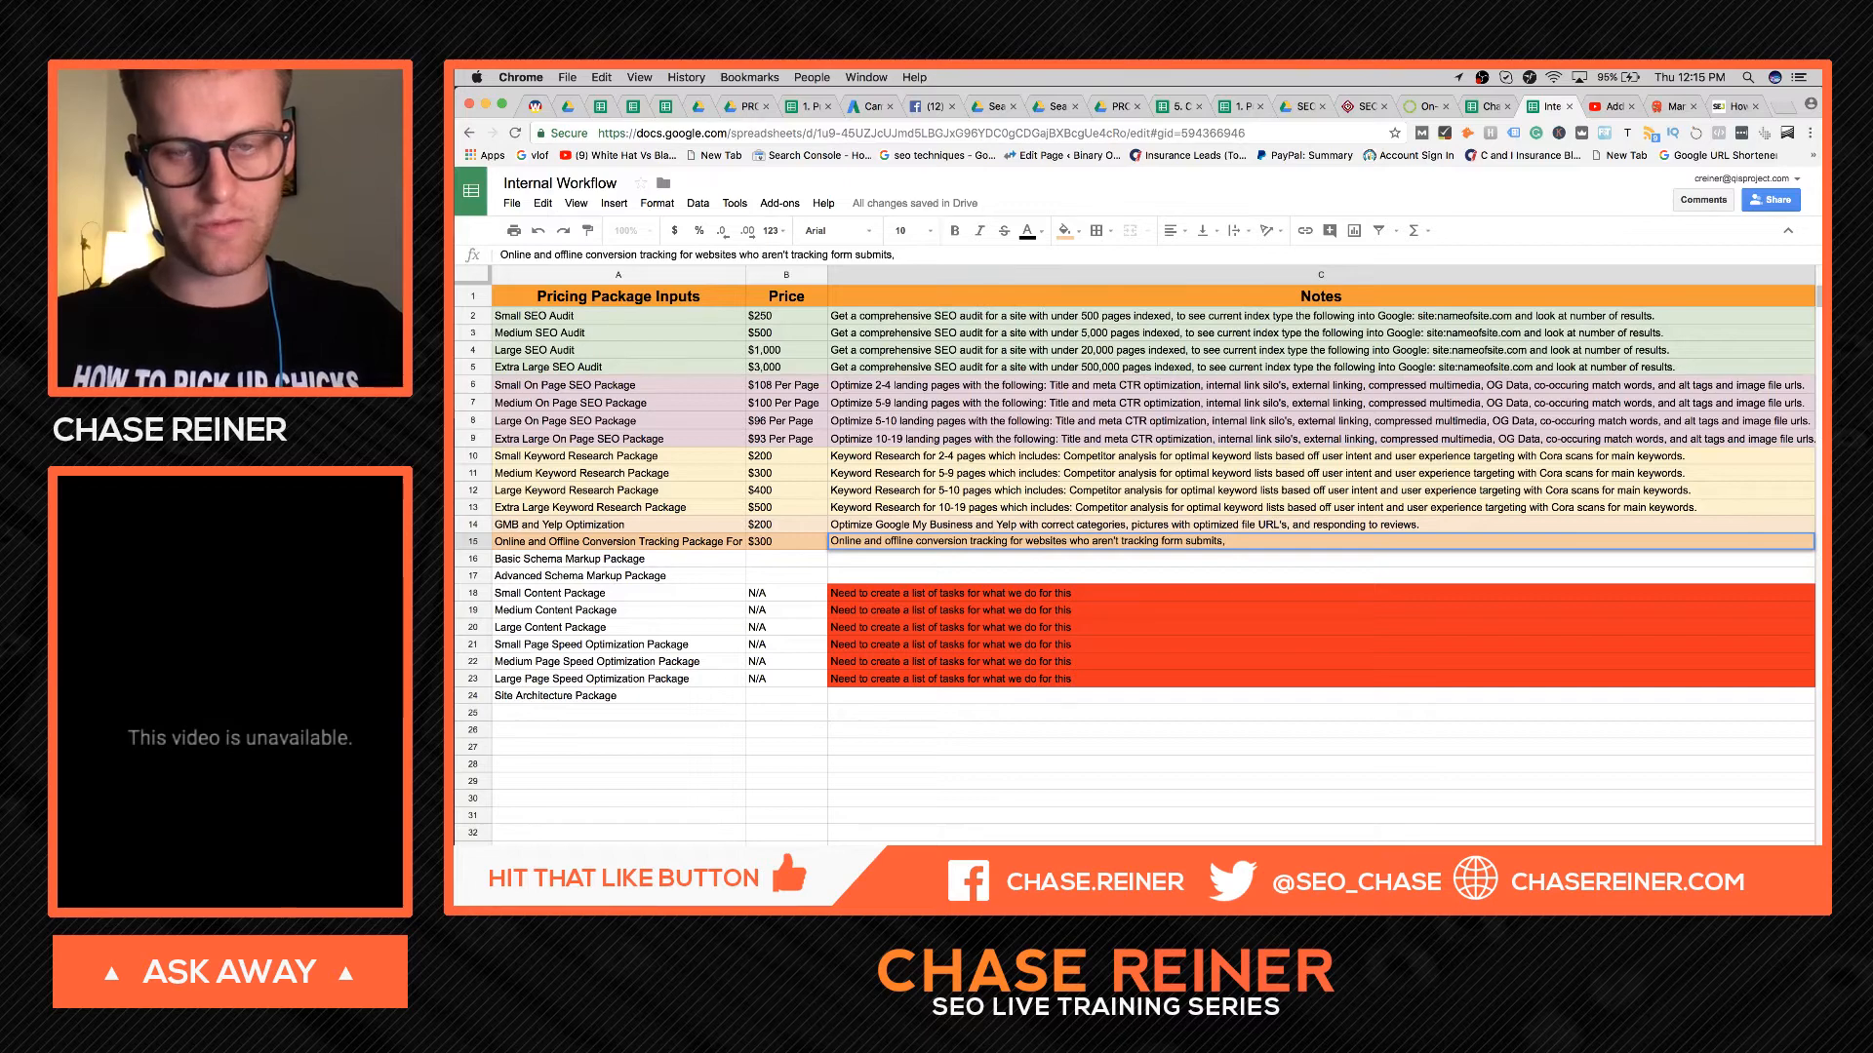
key(BackSpace)
key(BackSpace)
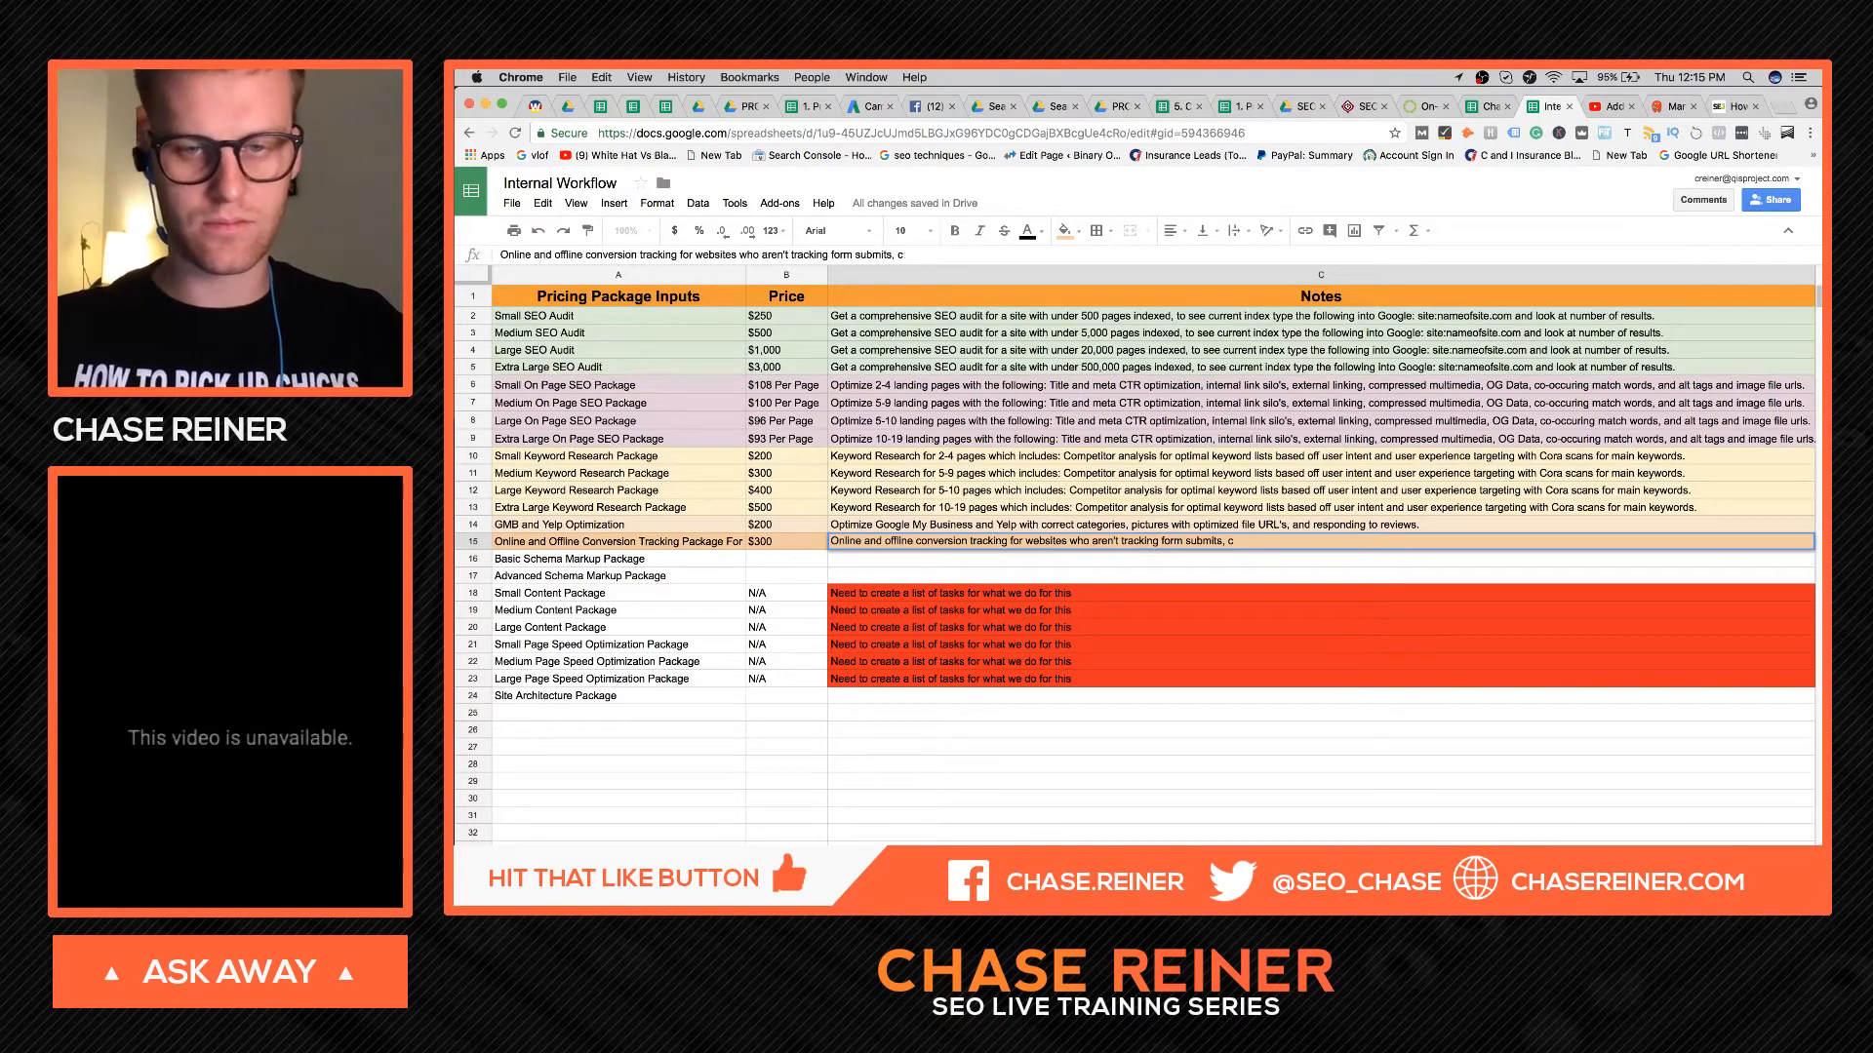
text(hone cal)
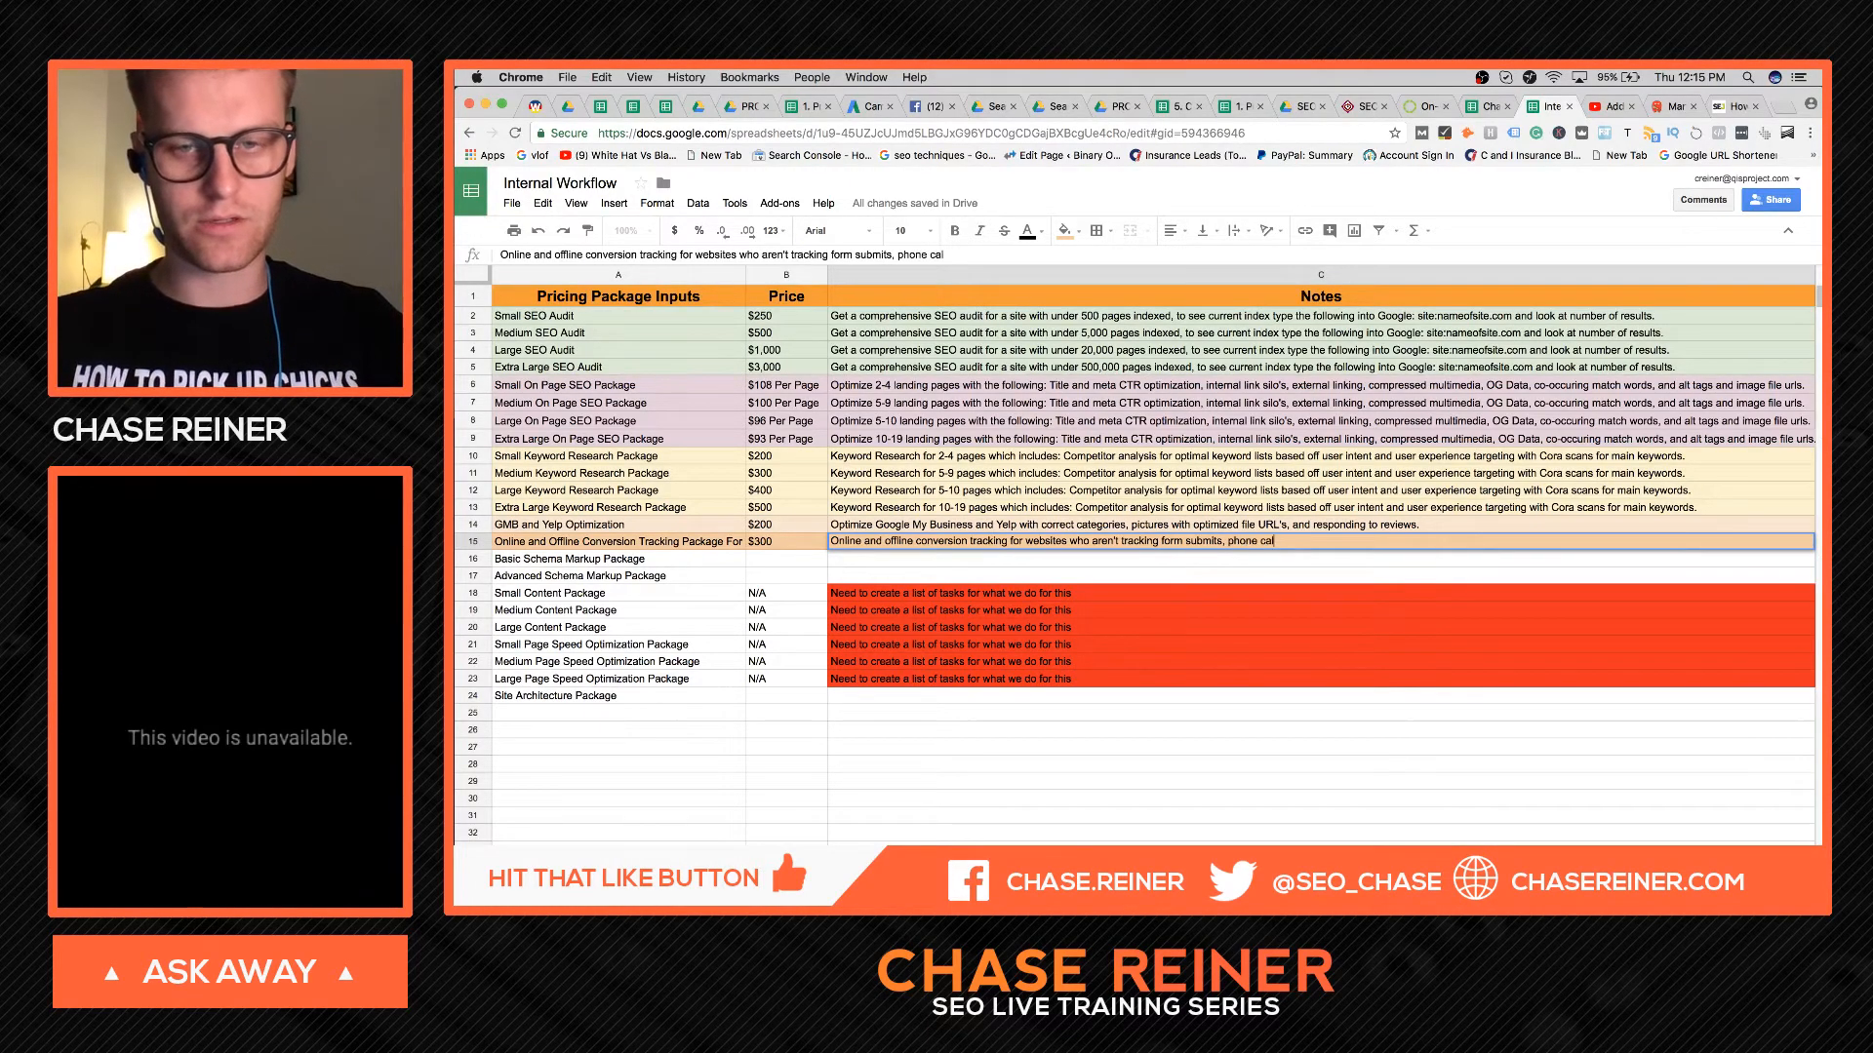
text(ls, and email sign ups.)
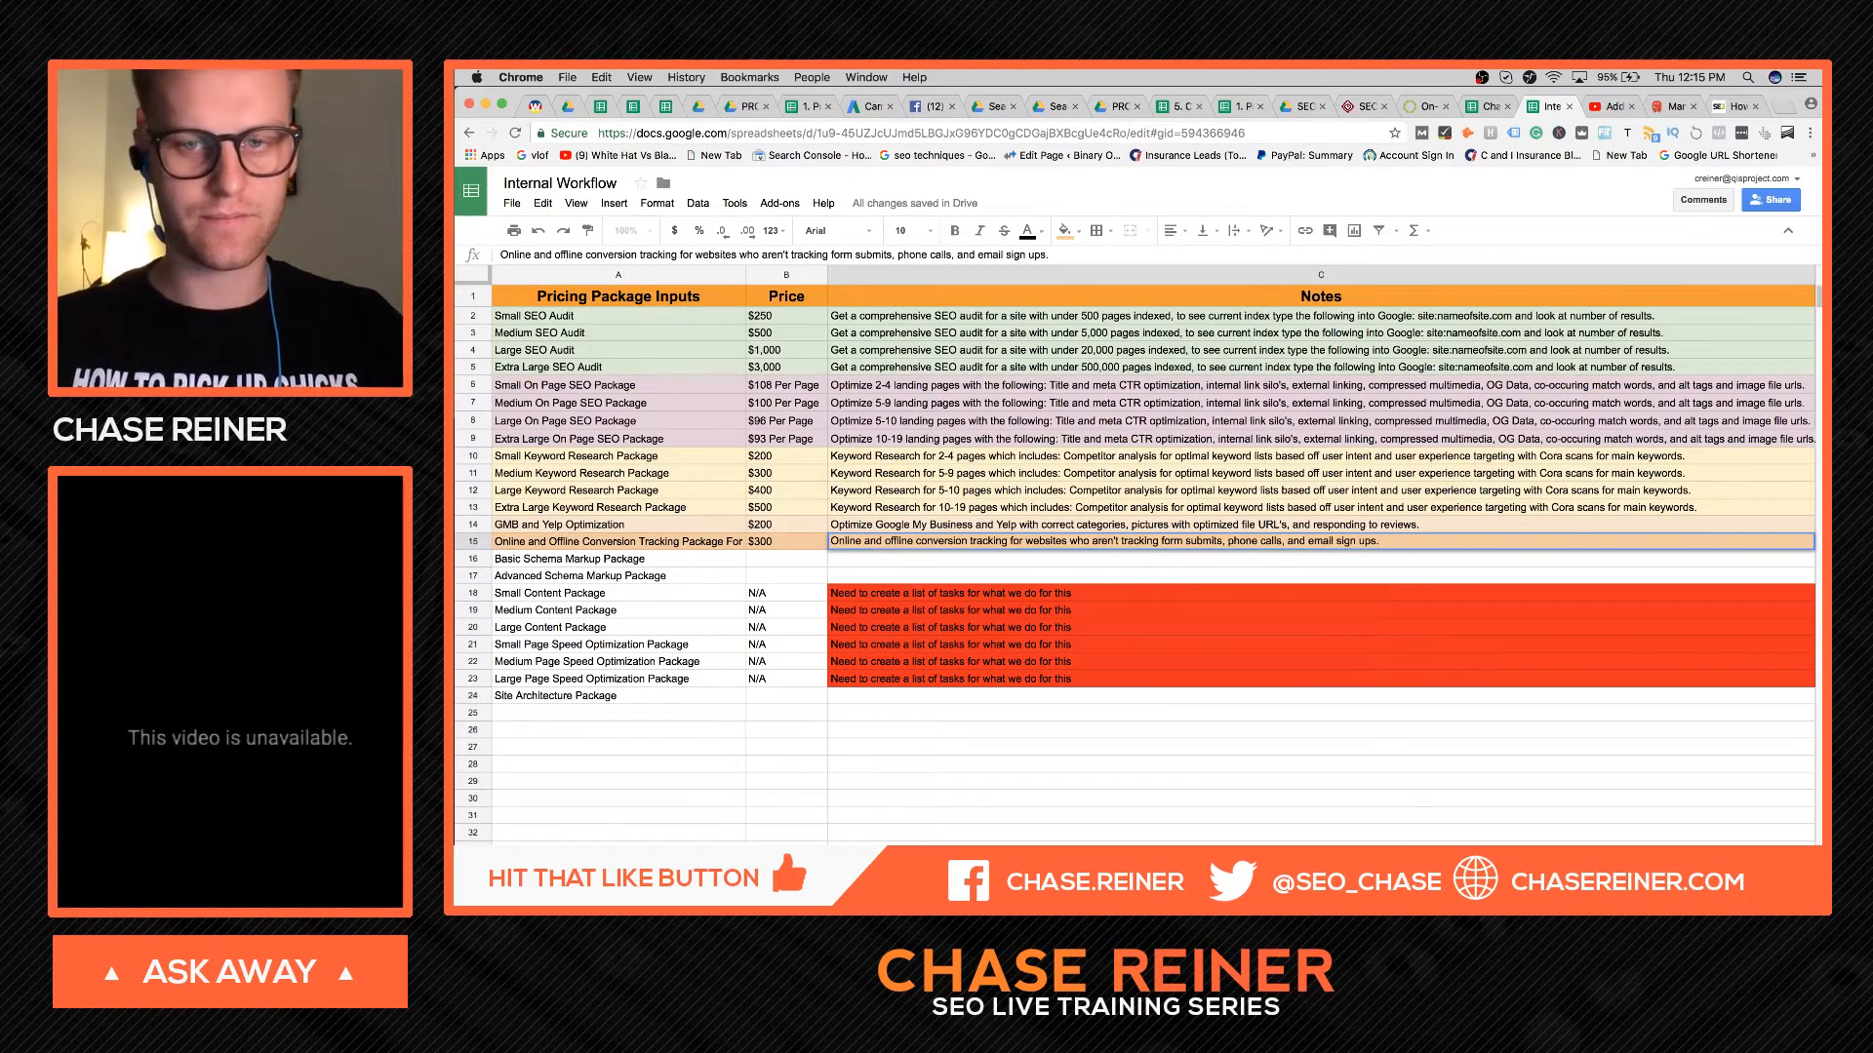
click(781, 616)
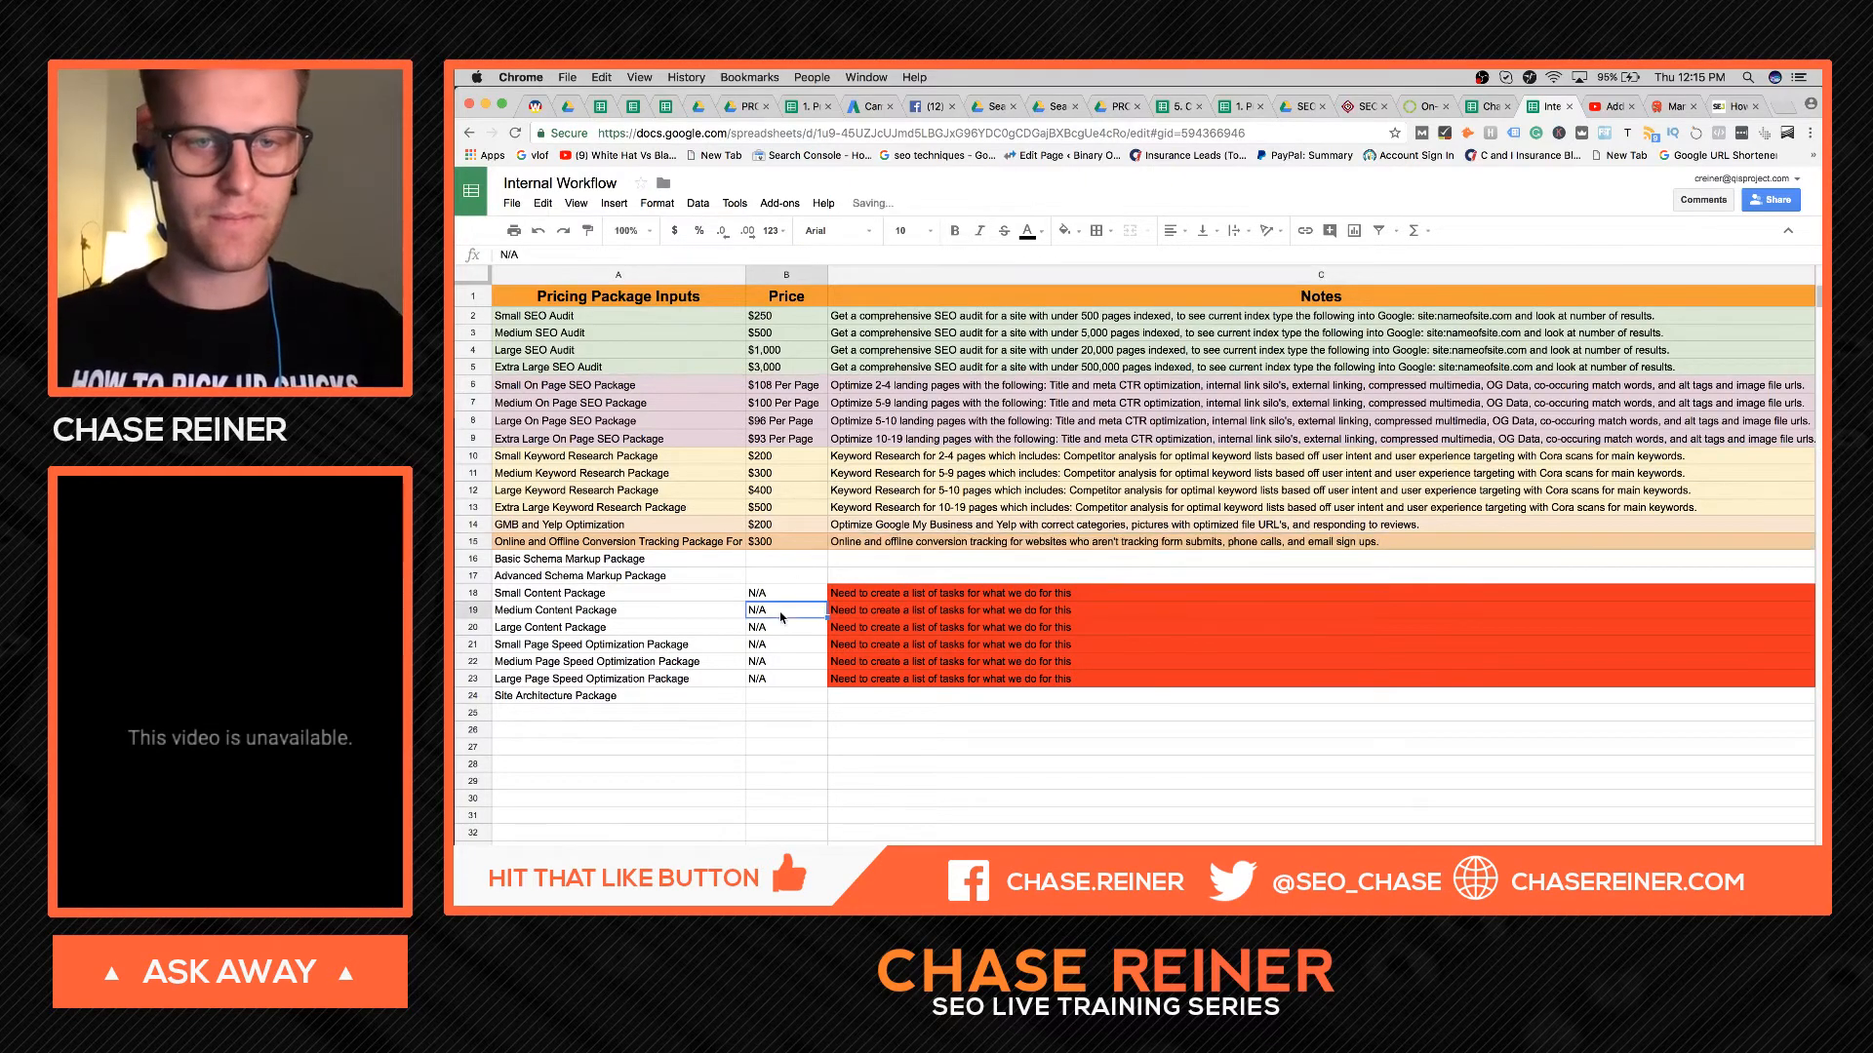
- Fill rows 16 and 17, the Basic and Advanced Schema Markup Packages, with light blue
click(659, 556)
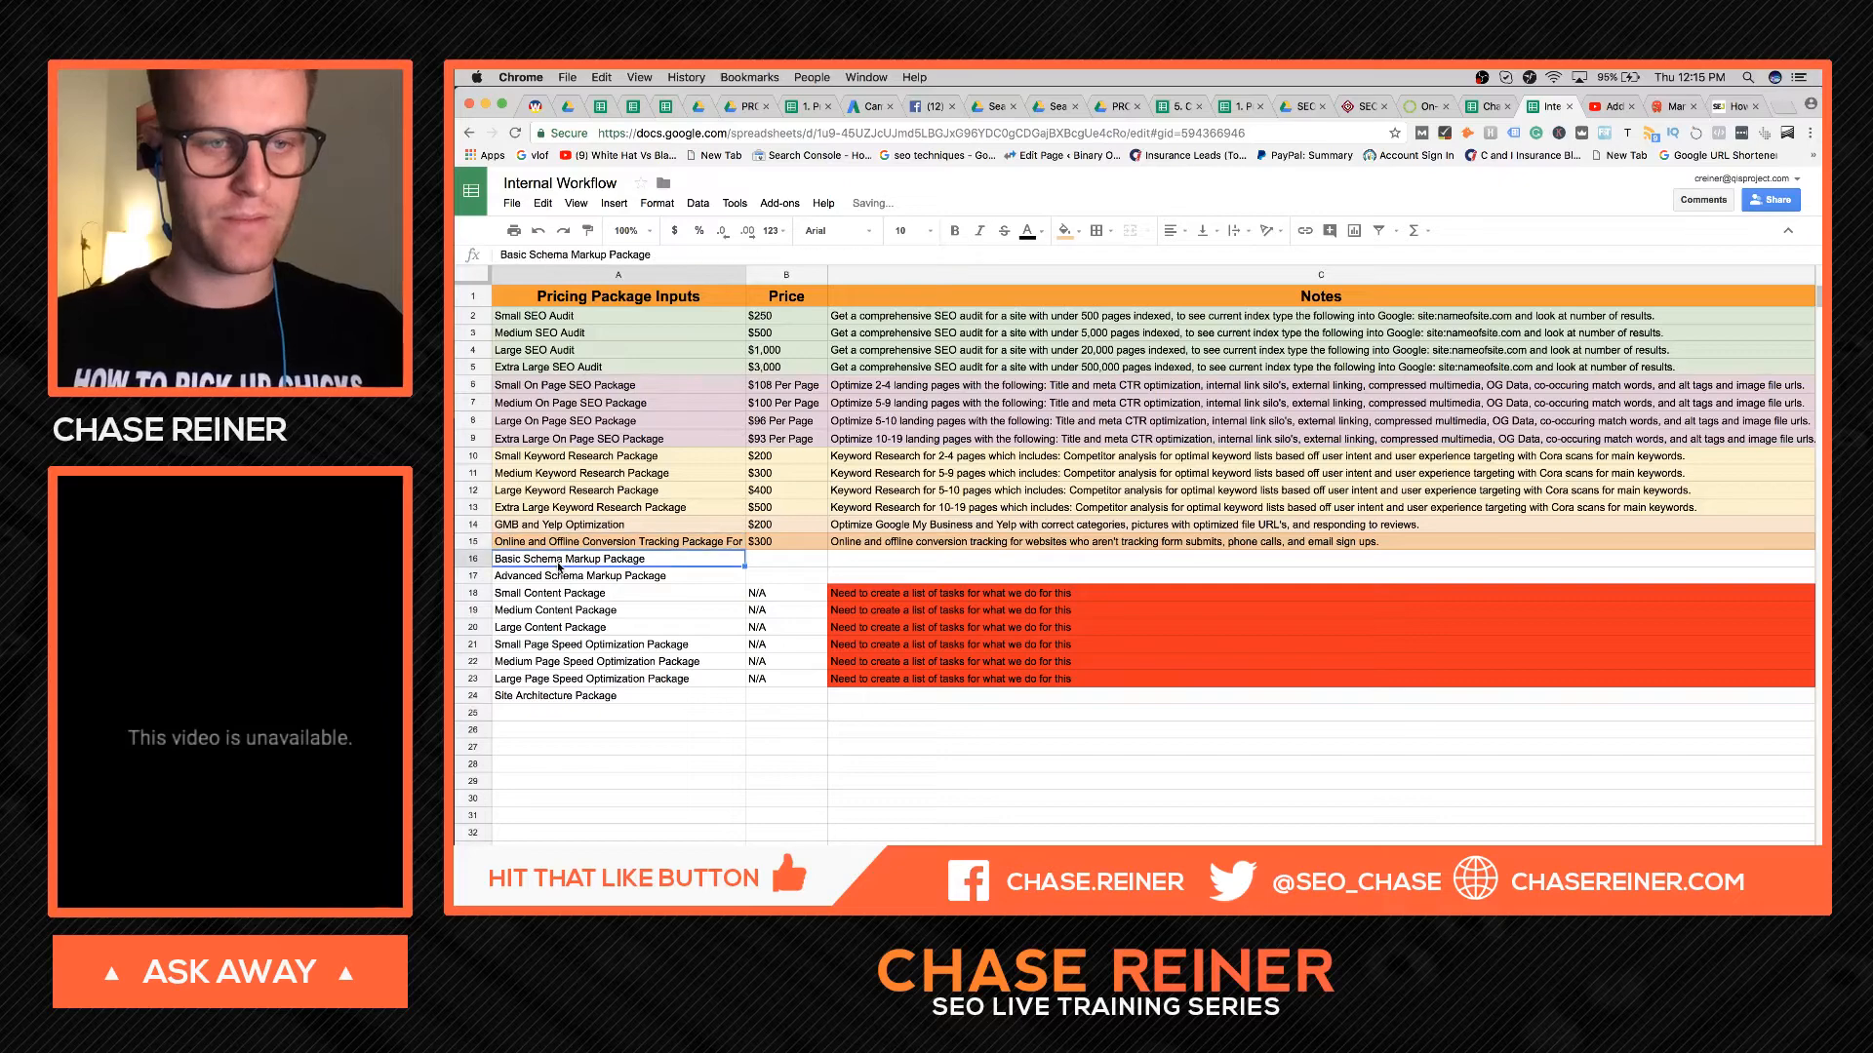
click(475, 562)
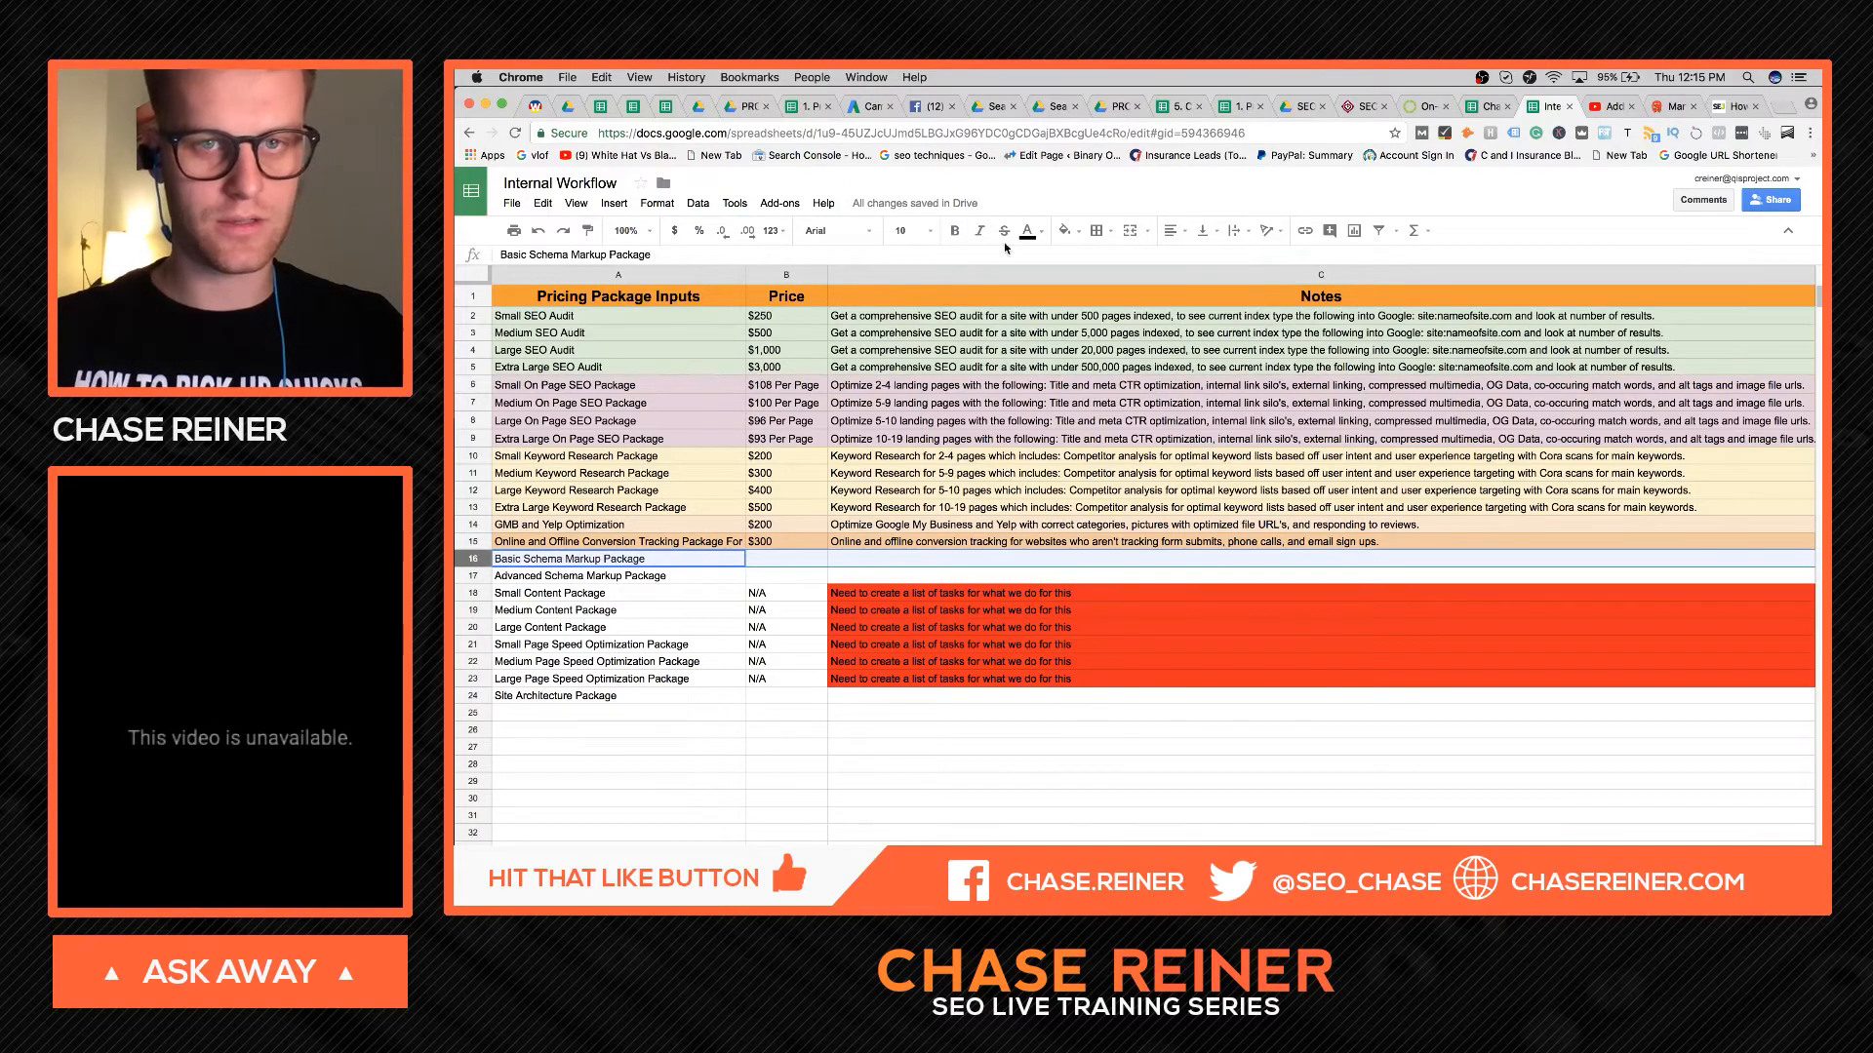
right_click(470, 576)
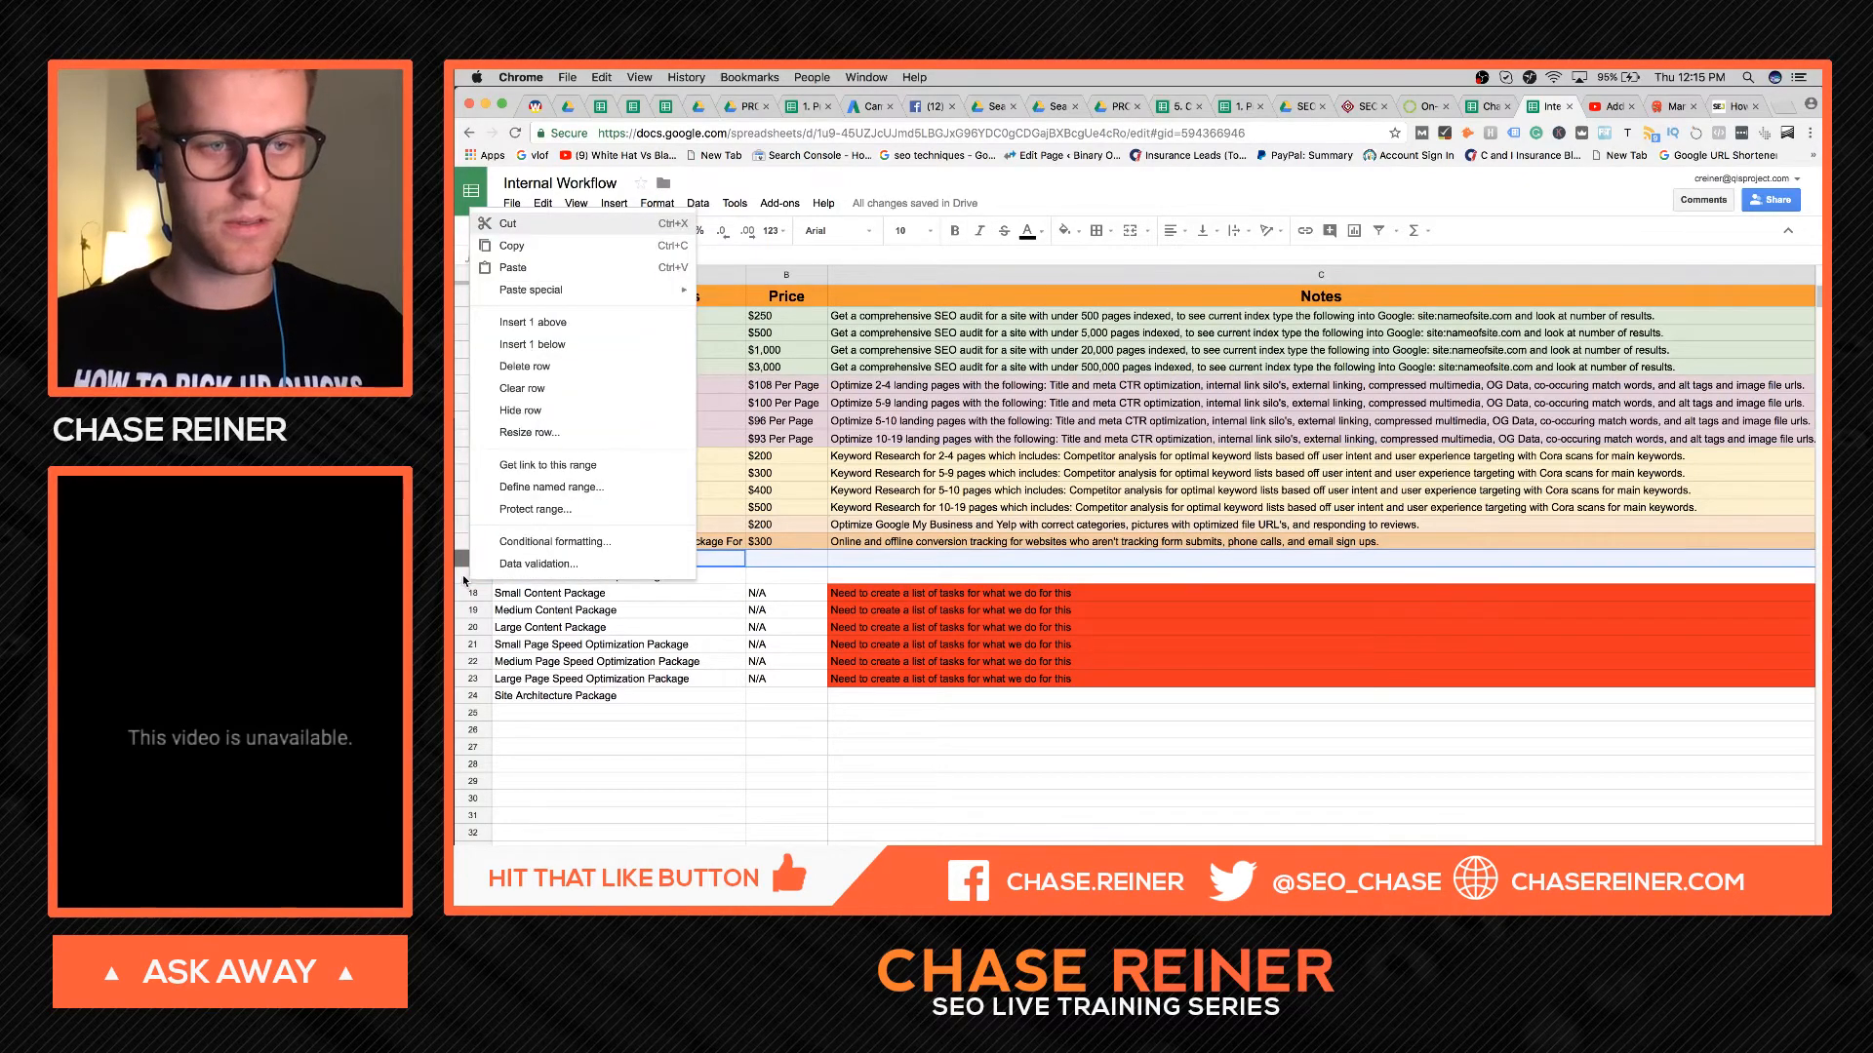
click(469, 575)
shift+click(472, 560)
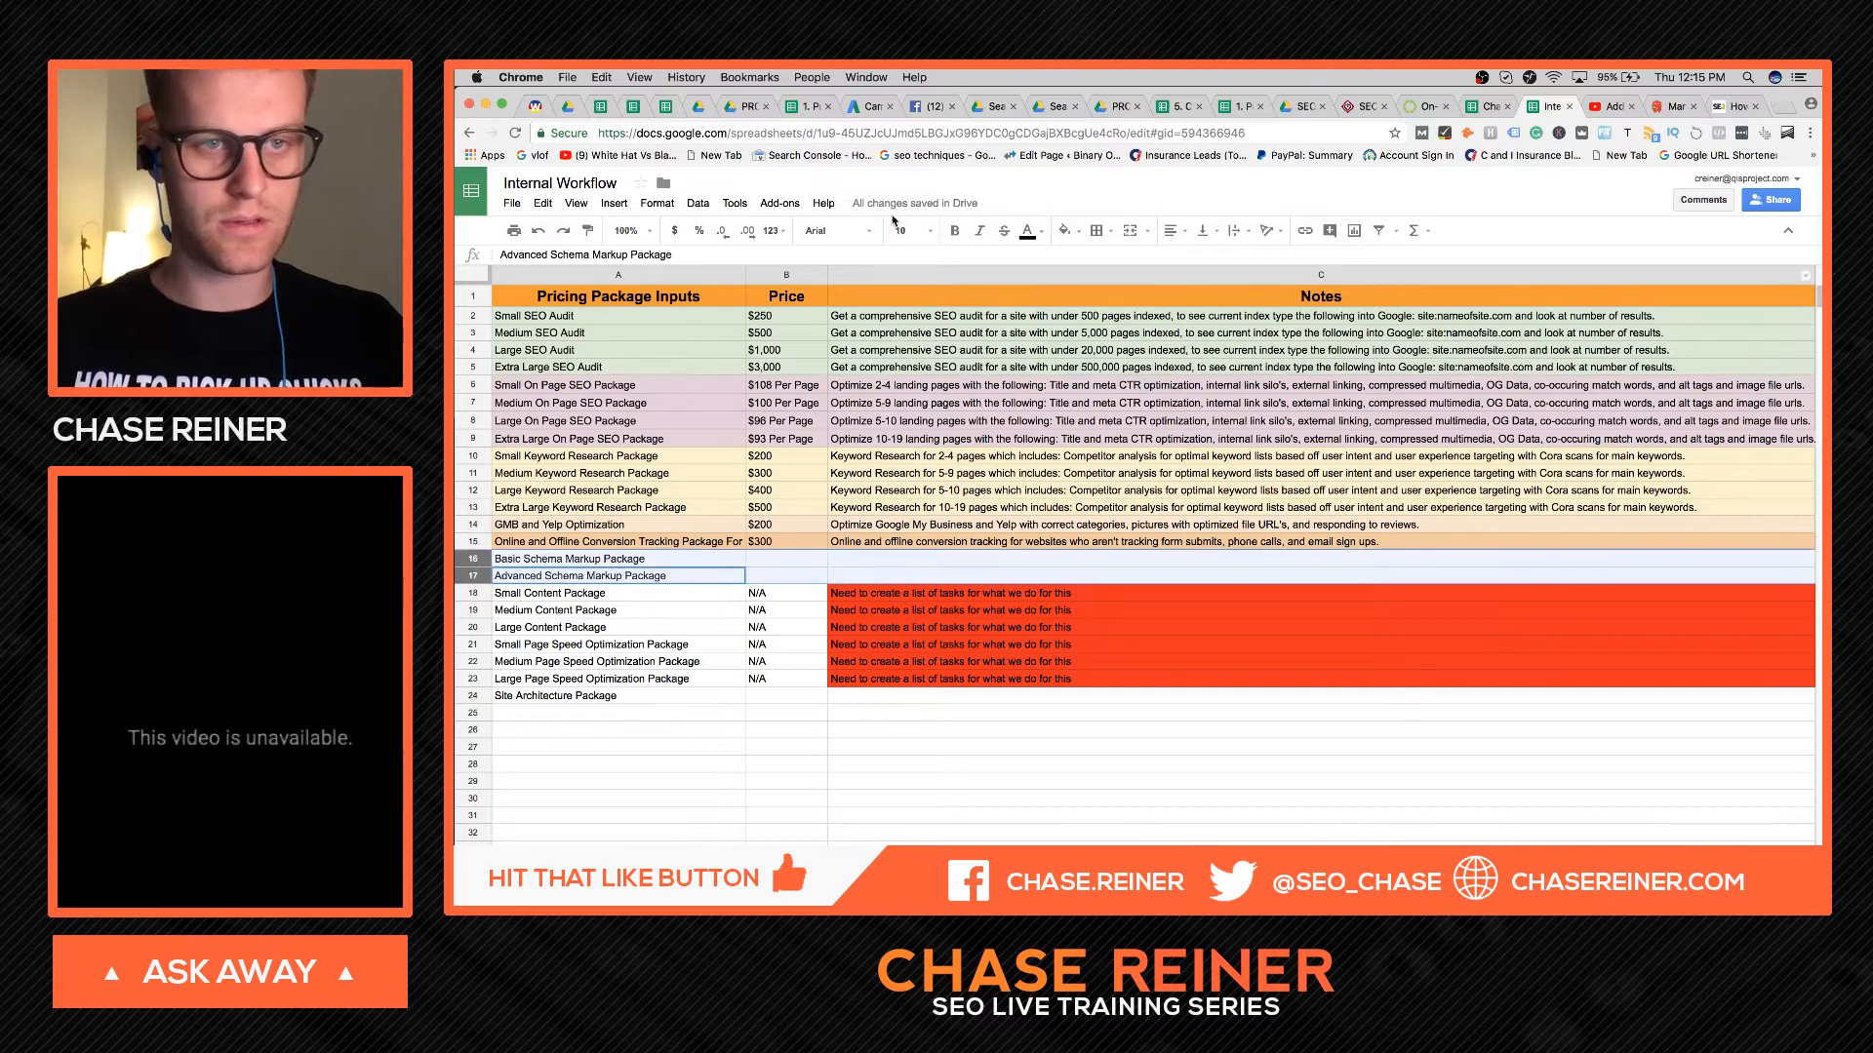
click(1077, 231)
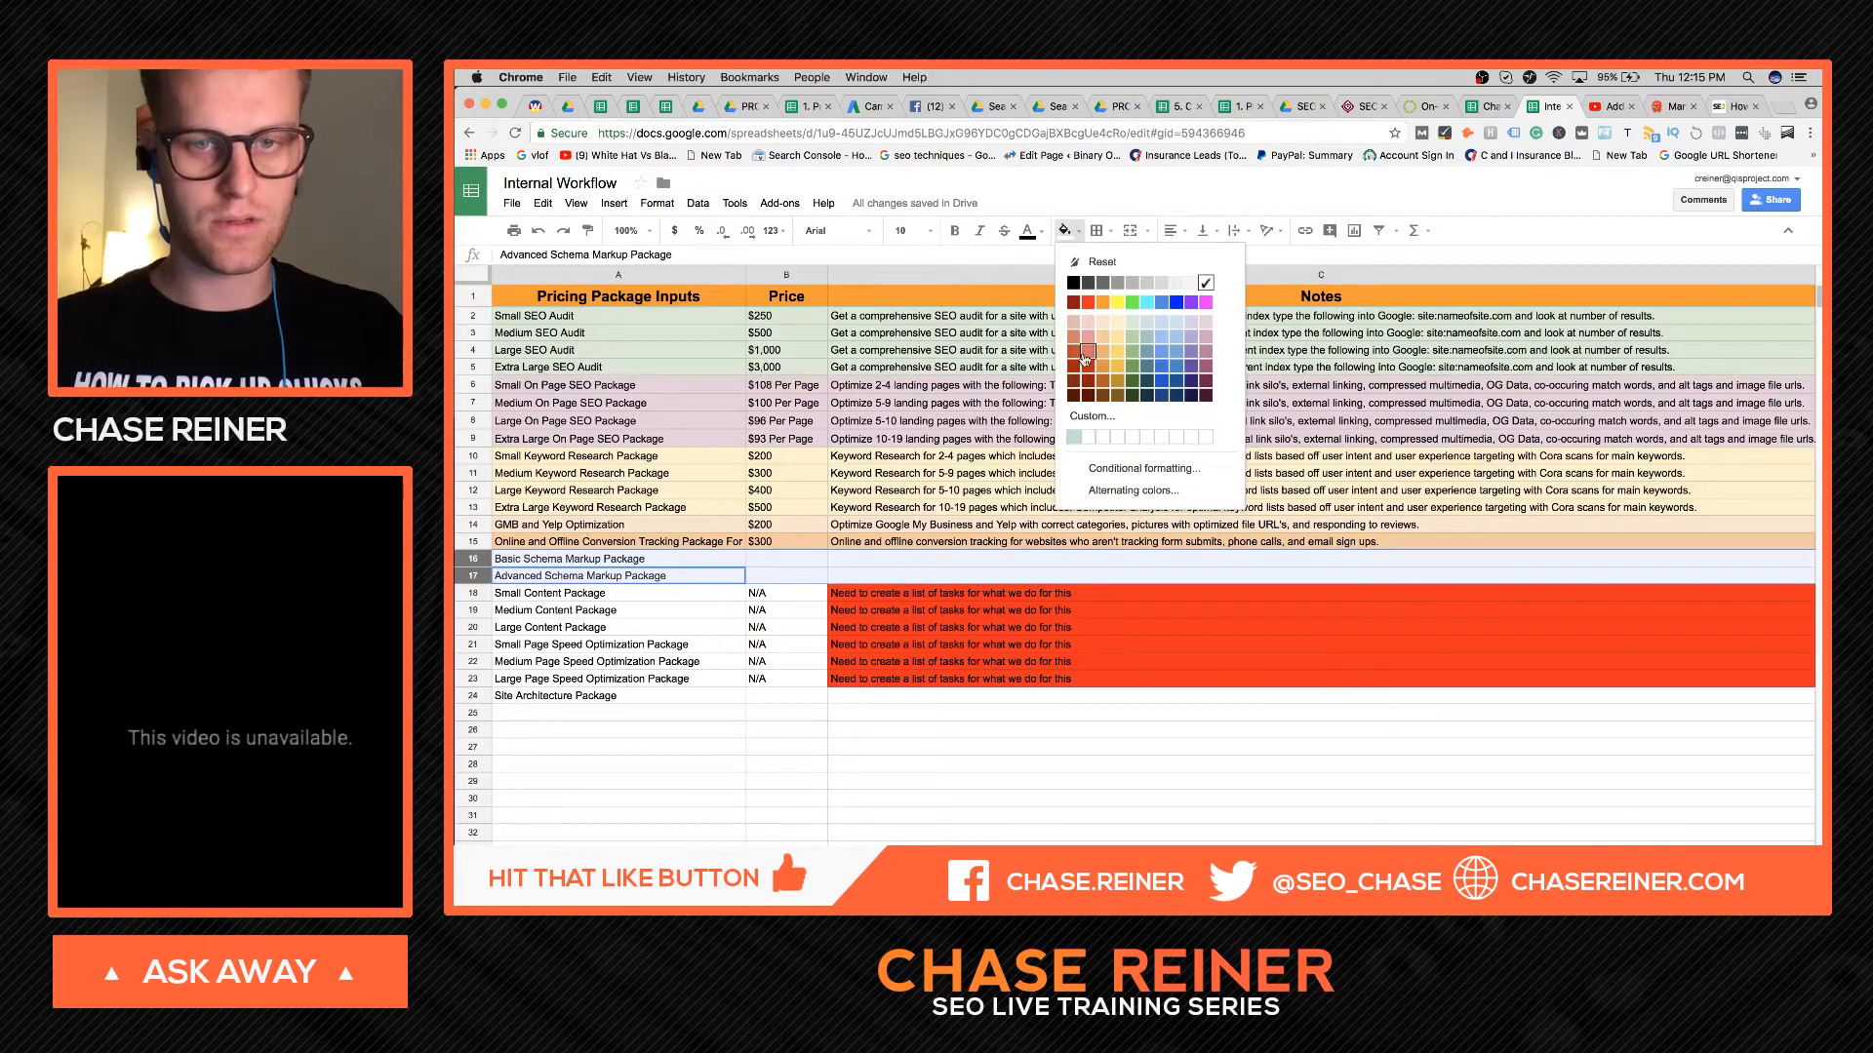
click(1176, 337)
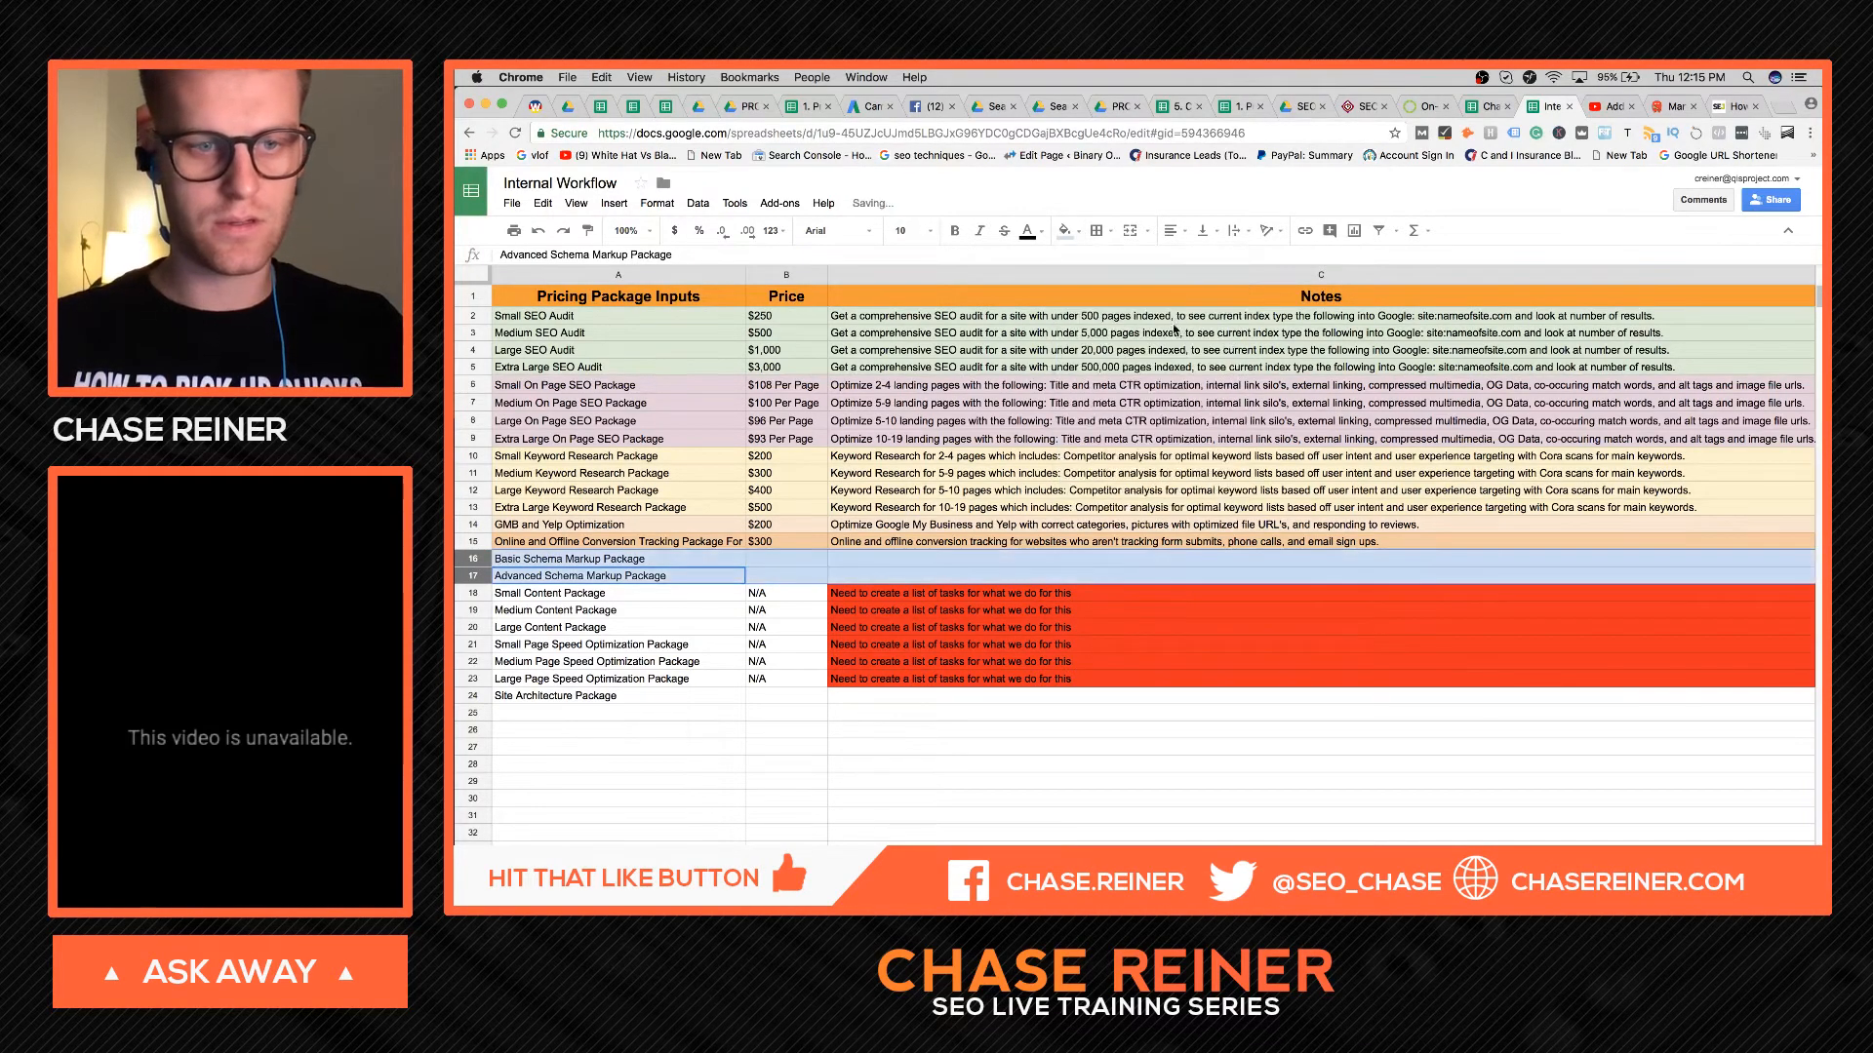
click(883, 527)
- Set the prices of the Basic Schema Markup Package and the Online and Offline Conversion Tracking Package to $295
double_click(791, 562)
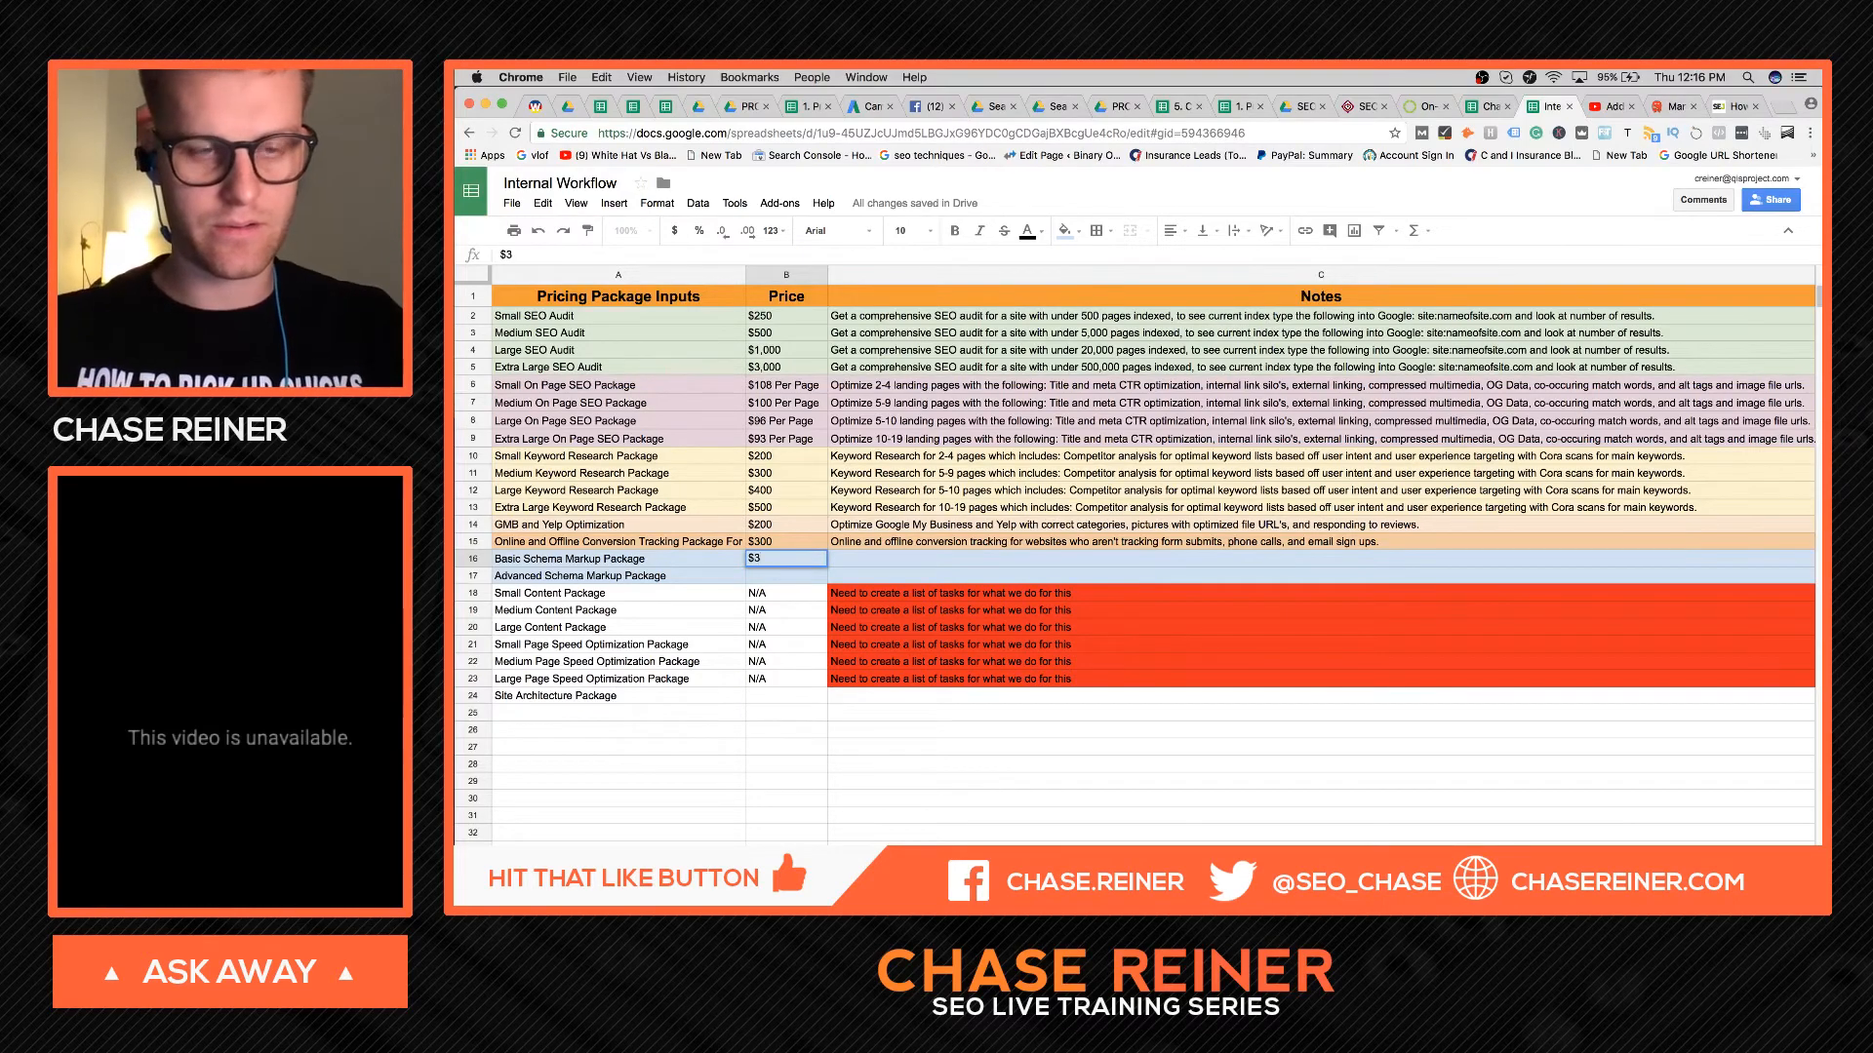
text(295)
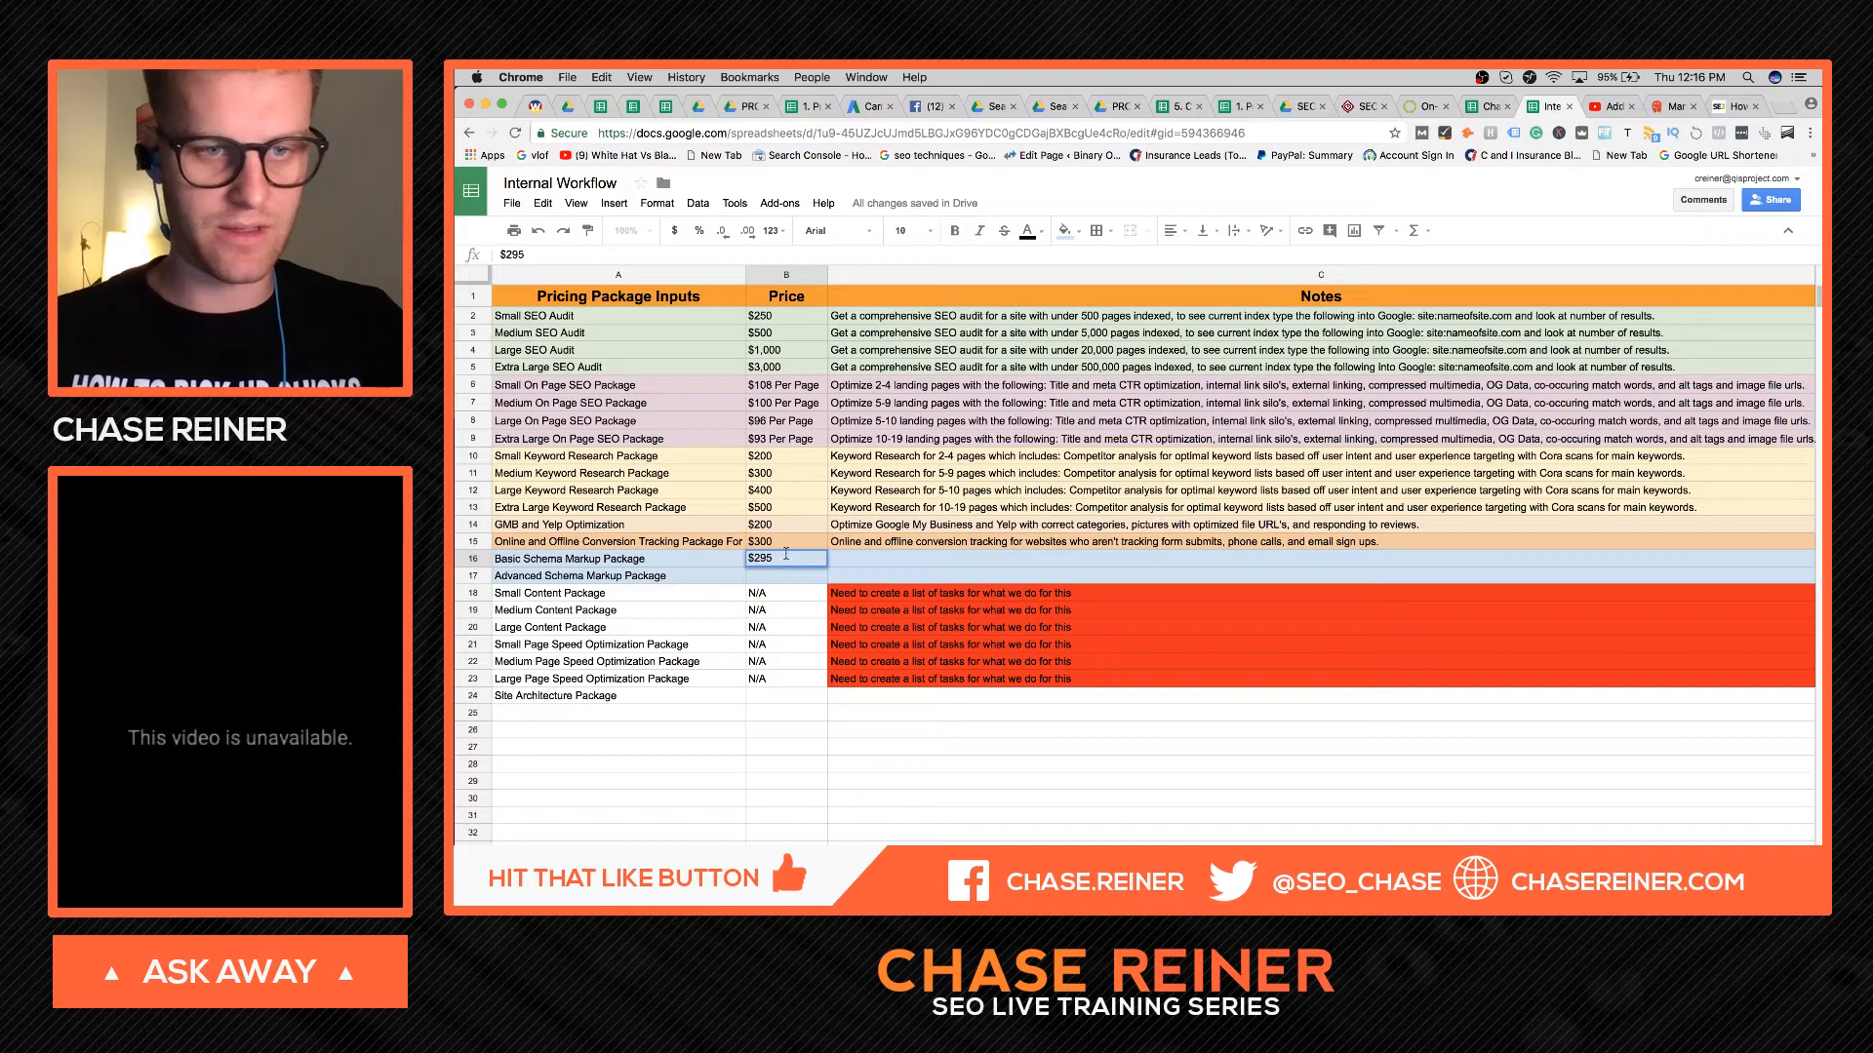
double_click(783, 547)
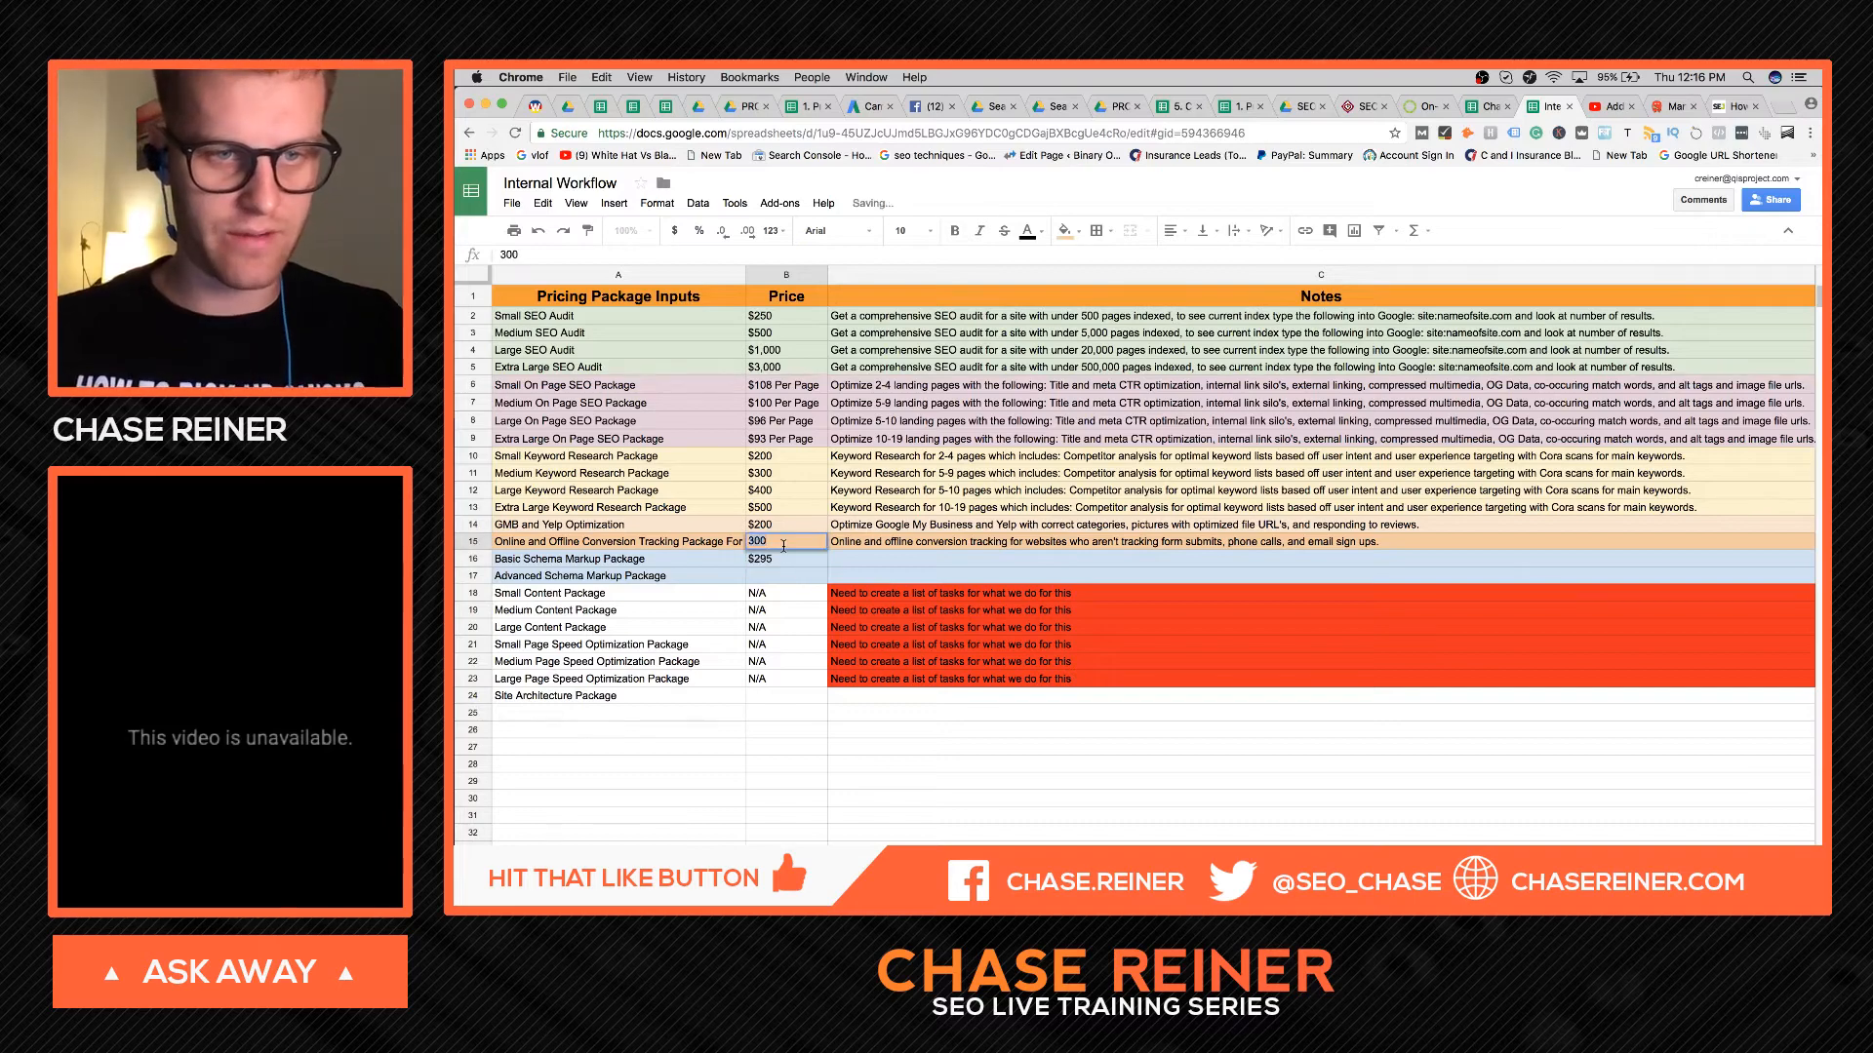
key(BackSpace)
key(BackSpace)
text(2)
click(790, 632)
- Set the GMB and Yelp Optimization price to $195
double_click(790, 524)
key(BackSpace)
key(BackSpace)
key(BackSpace)
text(195)
click(808, 577)
- Set the Extra Large Keyword Research Package price to $495 and the Large Keyword Research Package price to $395
double_click(797, 509)
key(BackSpace)
text(495)
key(Return)
click(798, 493)
double_click(795, 491)
text(395)
click(785, 576)
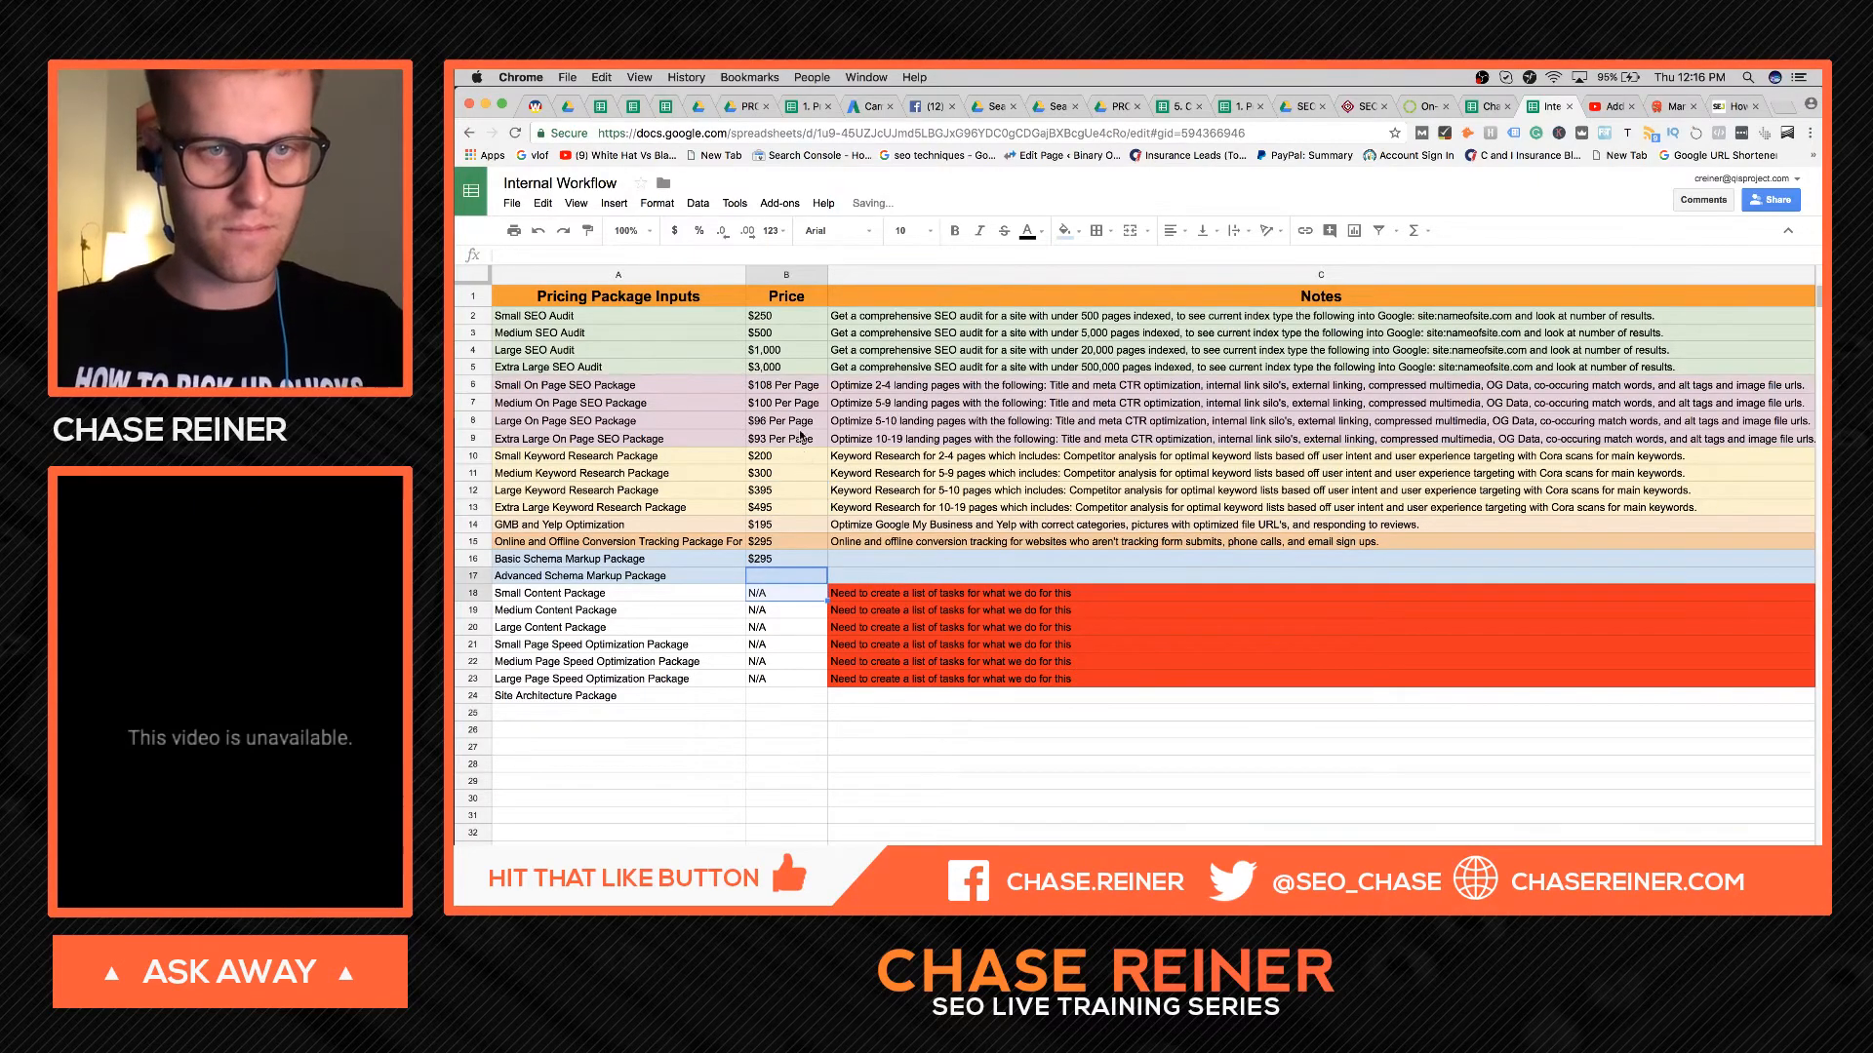
- Set the Small SEO Audit price to $249
double_click(784, 316)
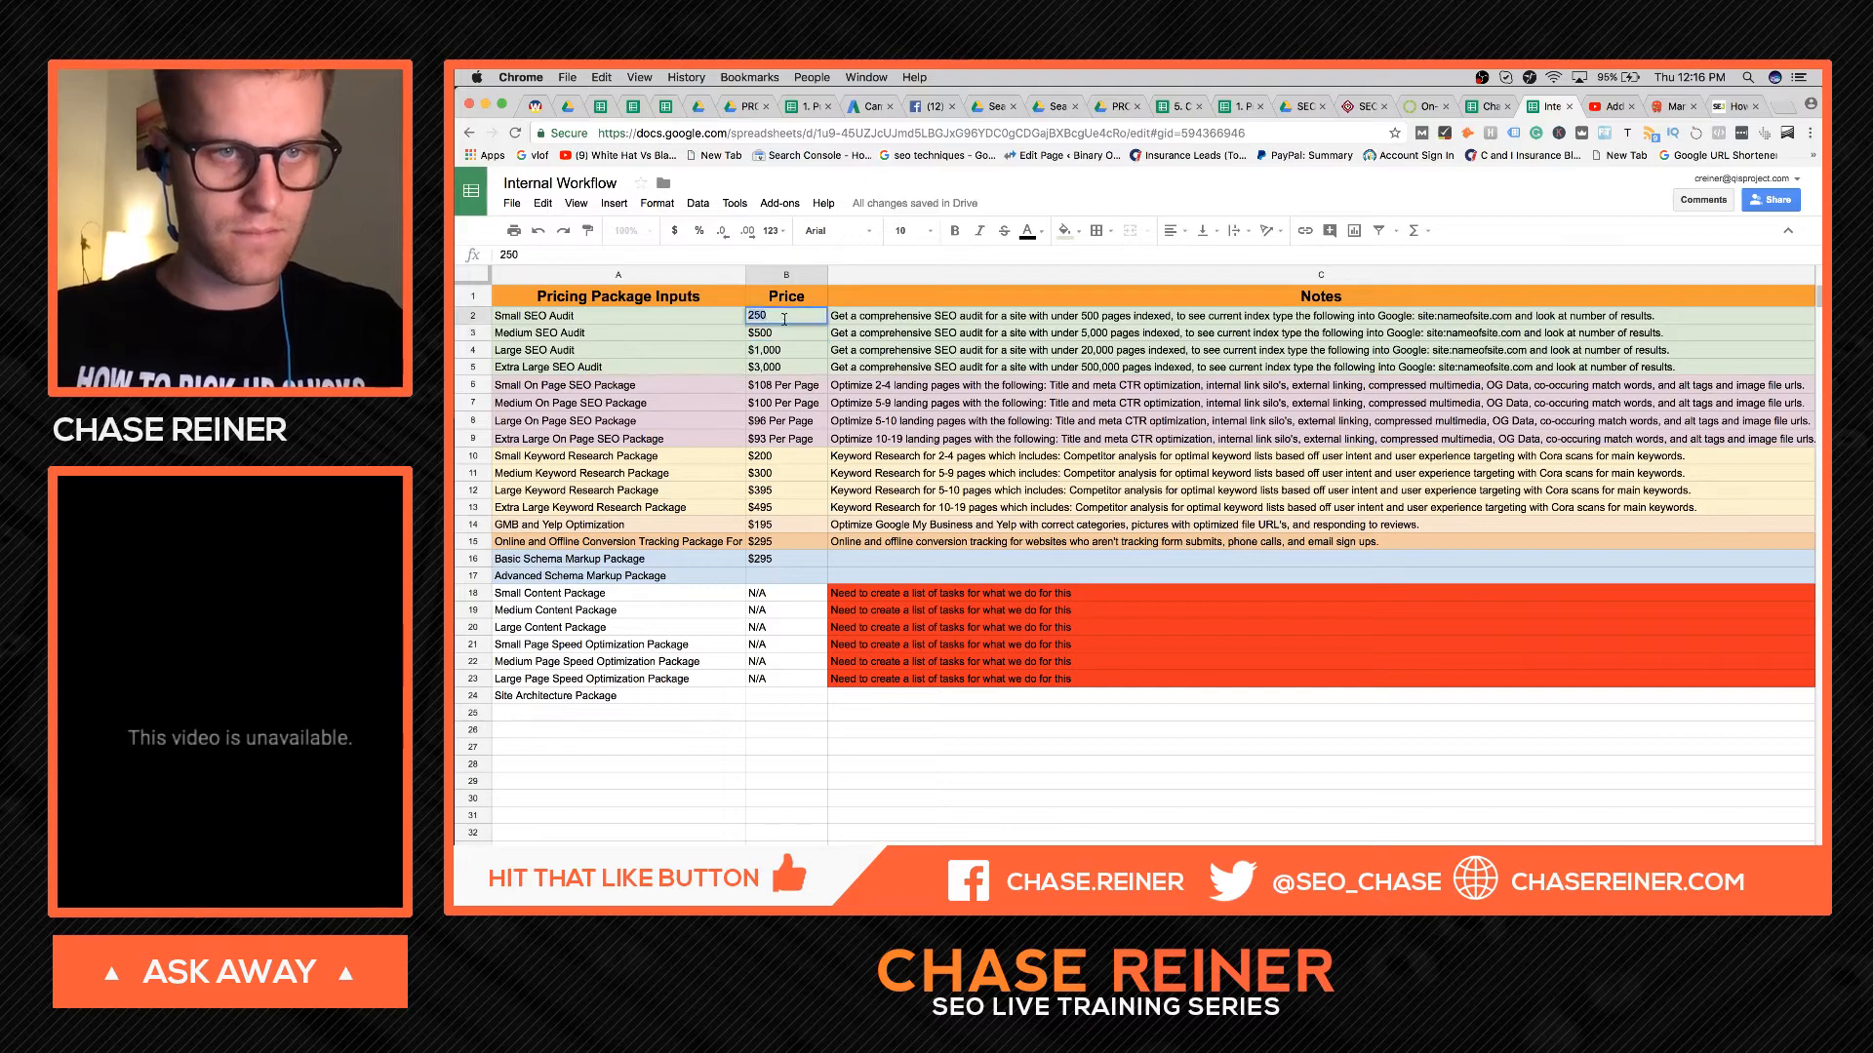
key(BackSpace)
key(BackSpace)
key(BackSpace)
text(249)
key(Return)
- Set the Small SEO Audit price to $247 and the Medium SEO Audit price to $497
click(792, 320)
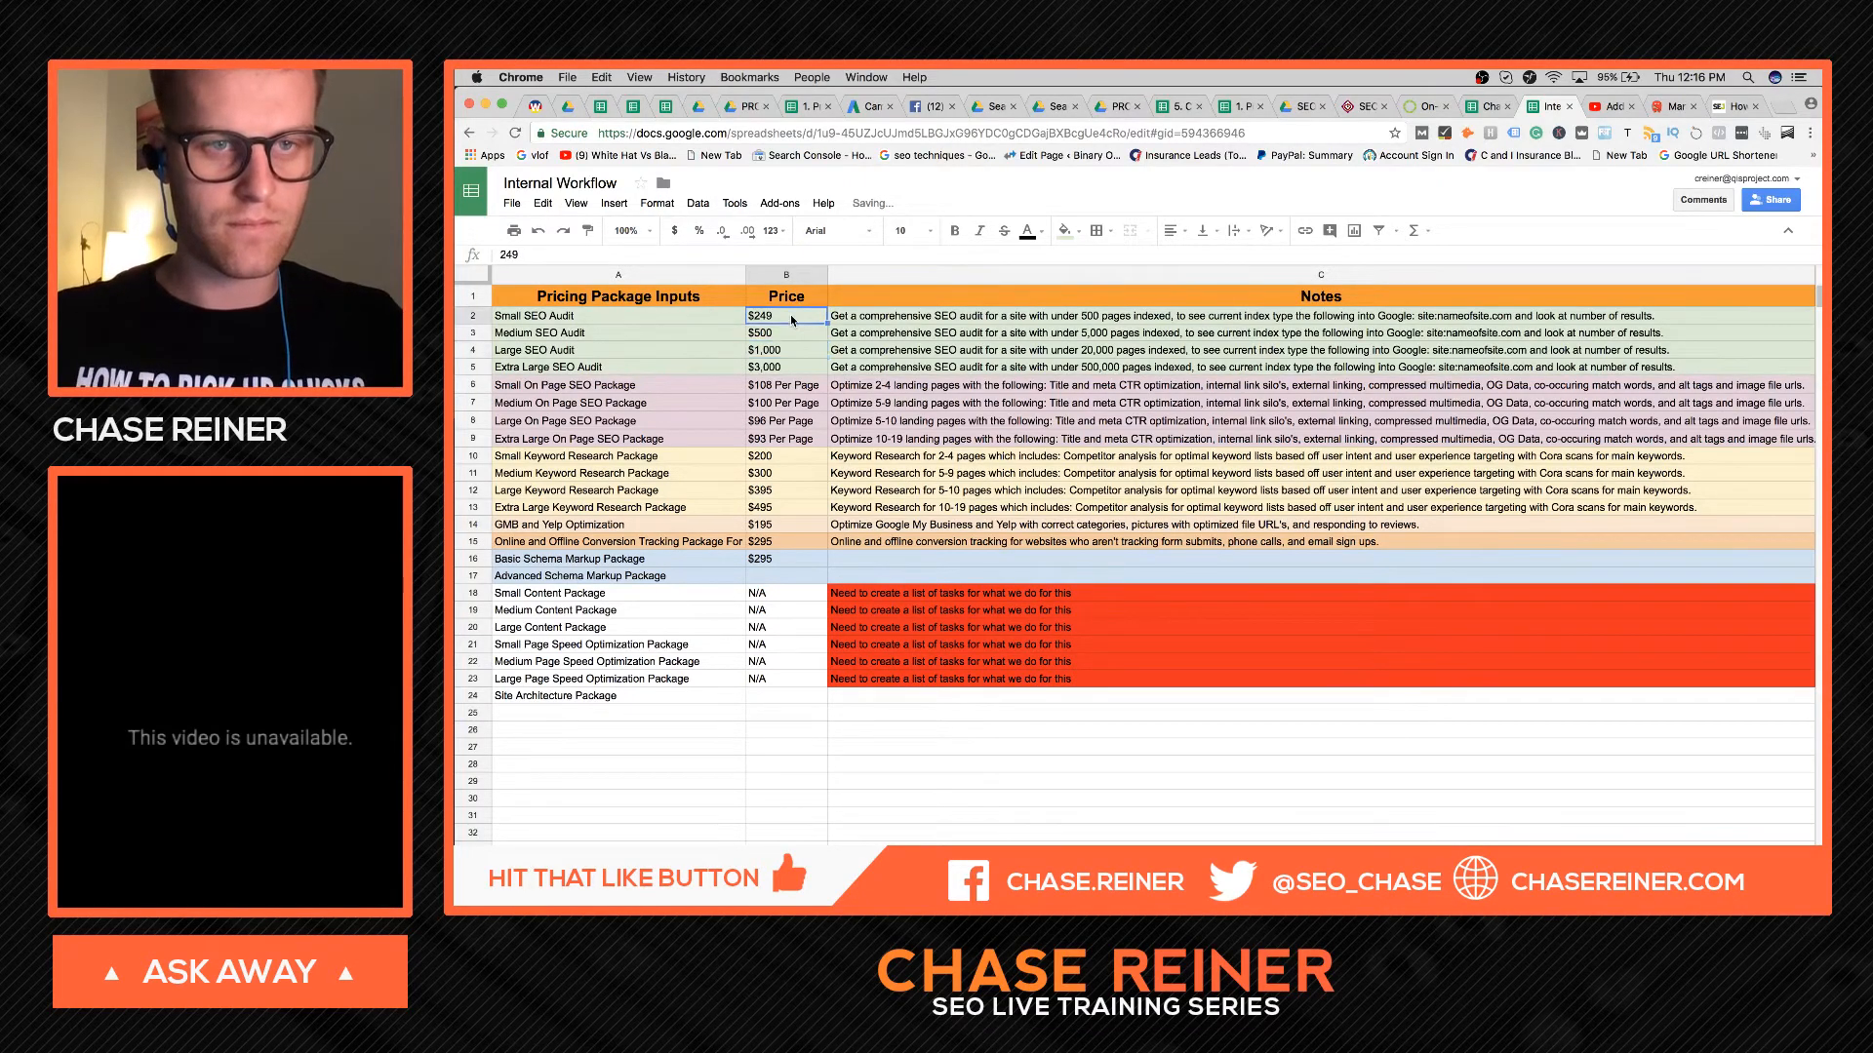
double_click(792, 316)
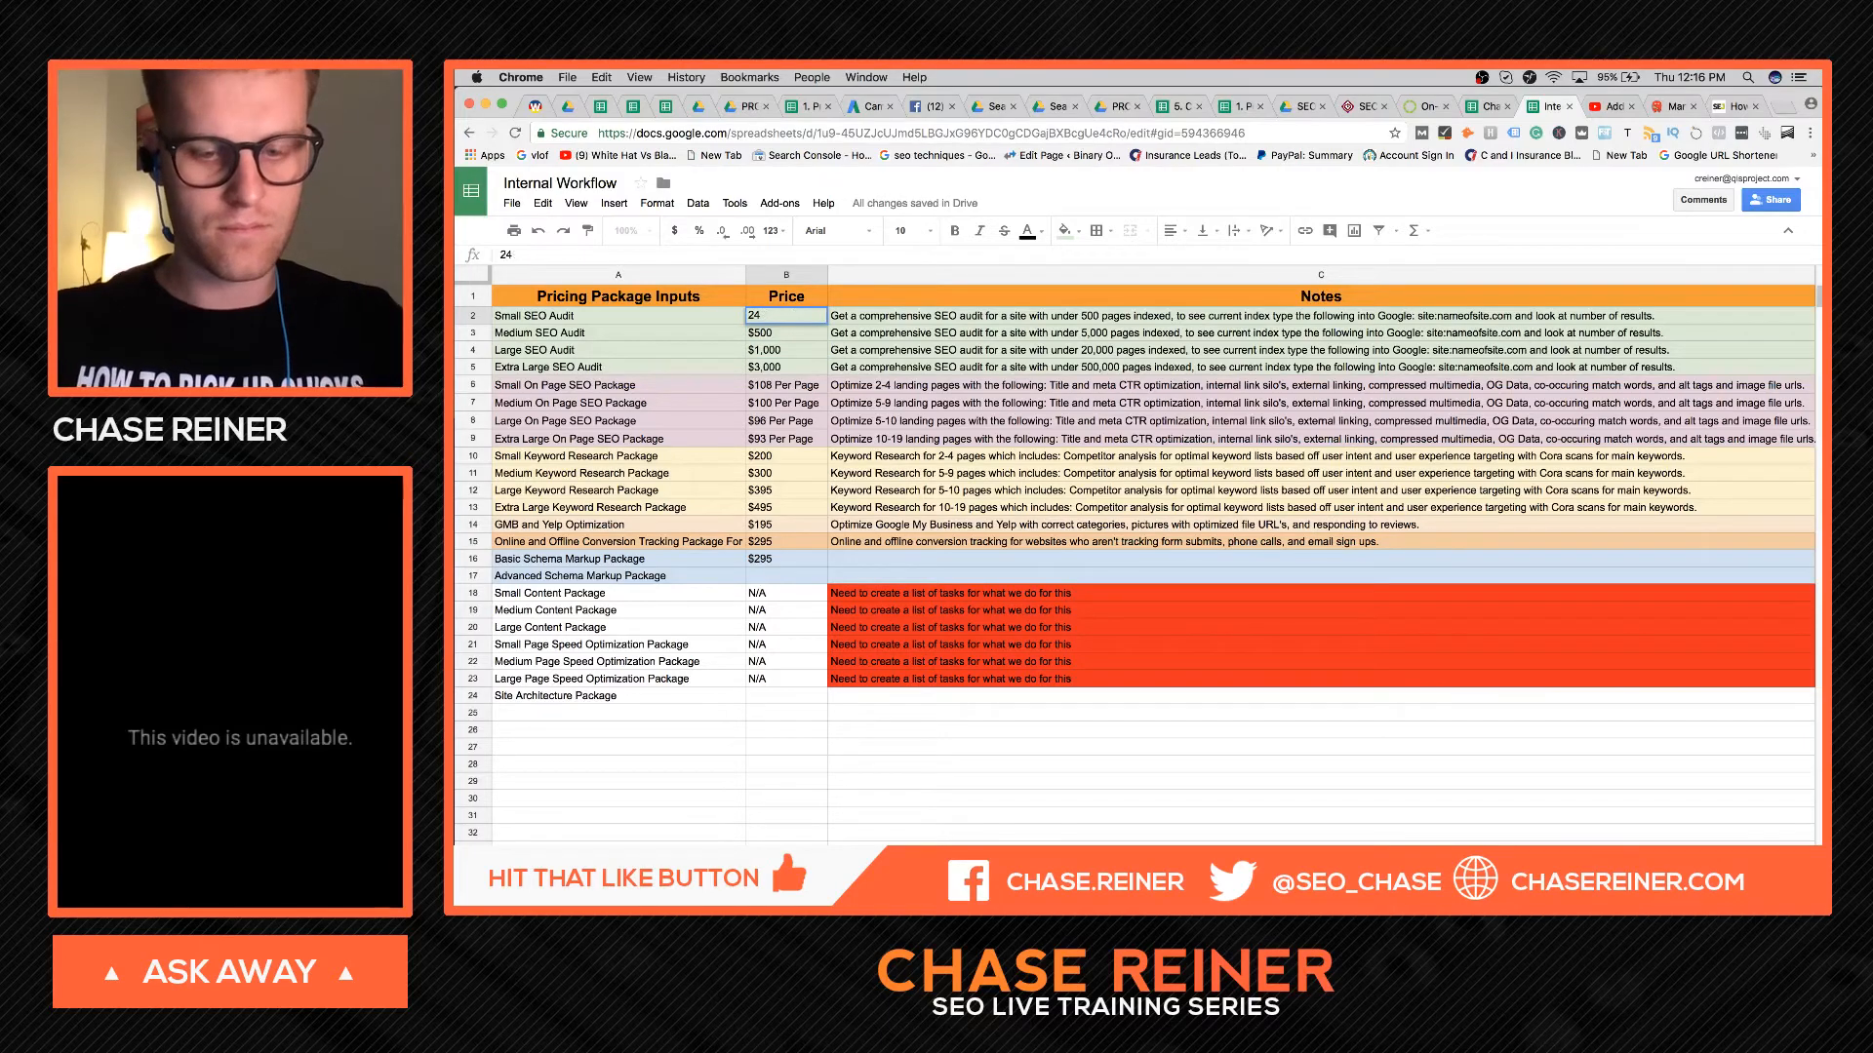
click(794, 334)
double_click(798, 336)
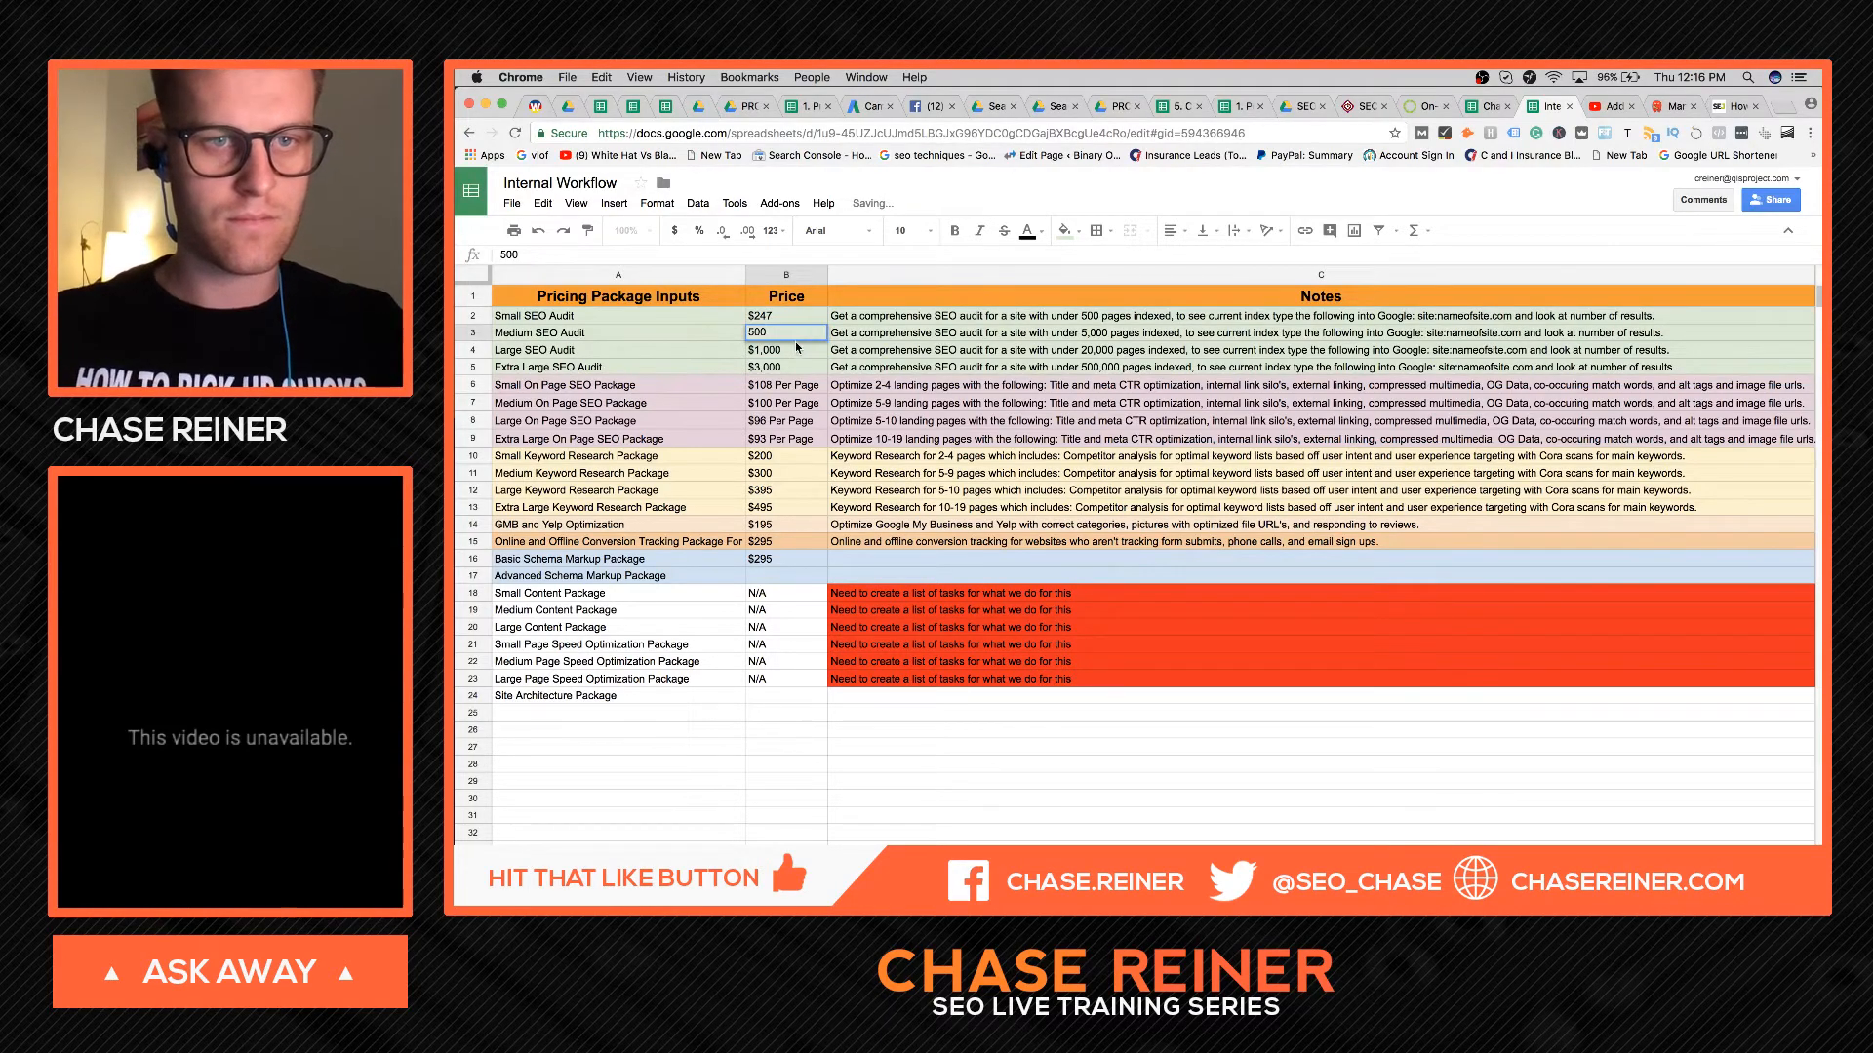
key(BackSpace)
key(BackSpace)
key(BackSpace)
text(497)
key(Return)
- Set the Large SEO Audit price to $997
double_click(801, 348)
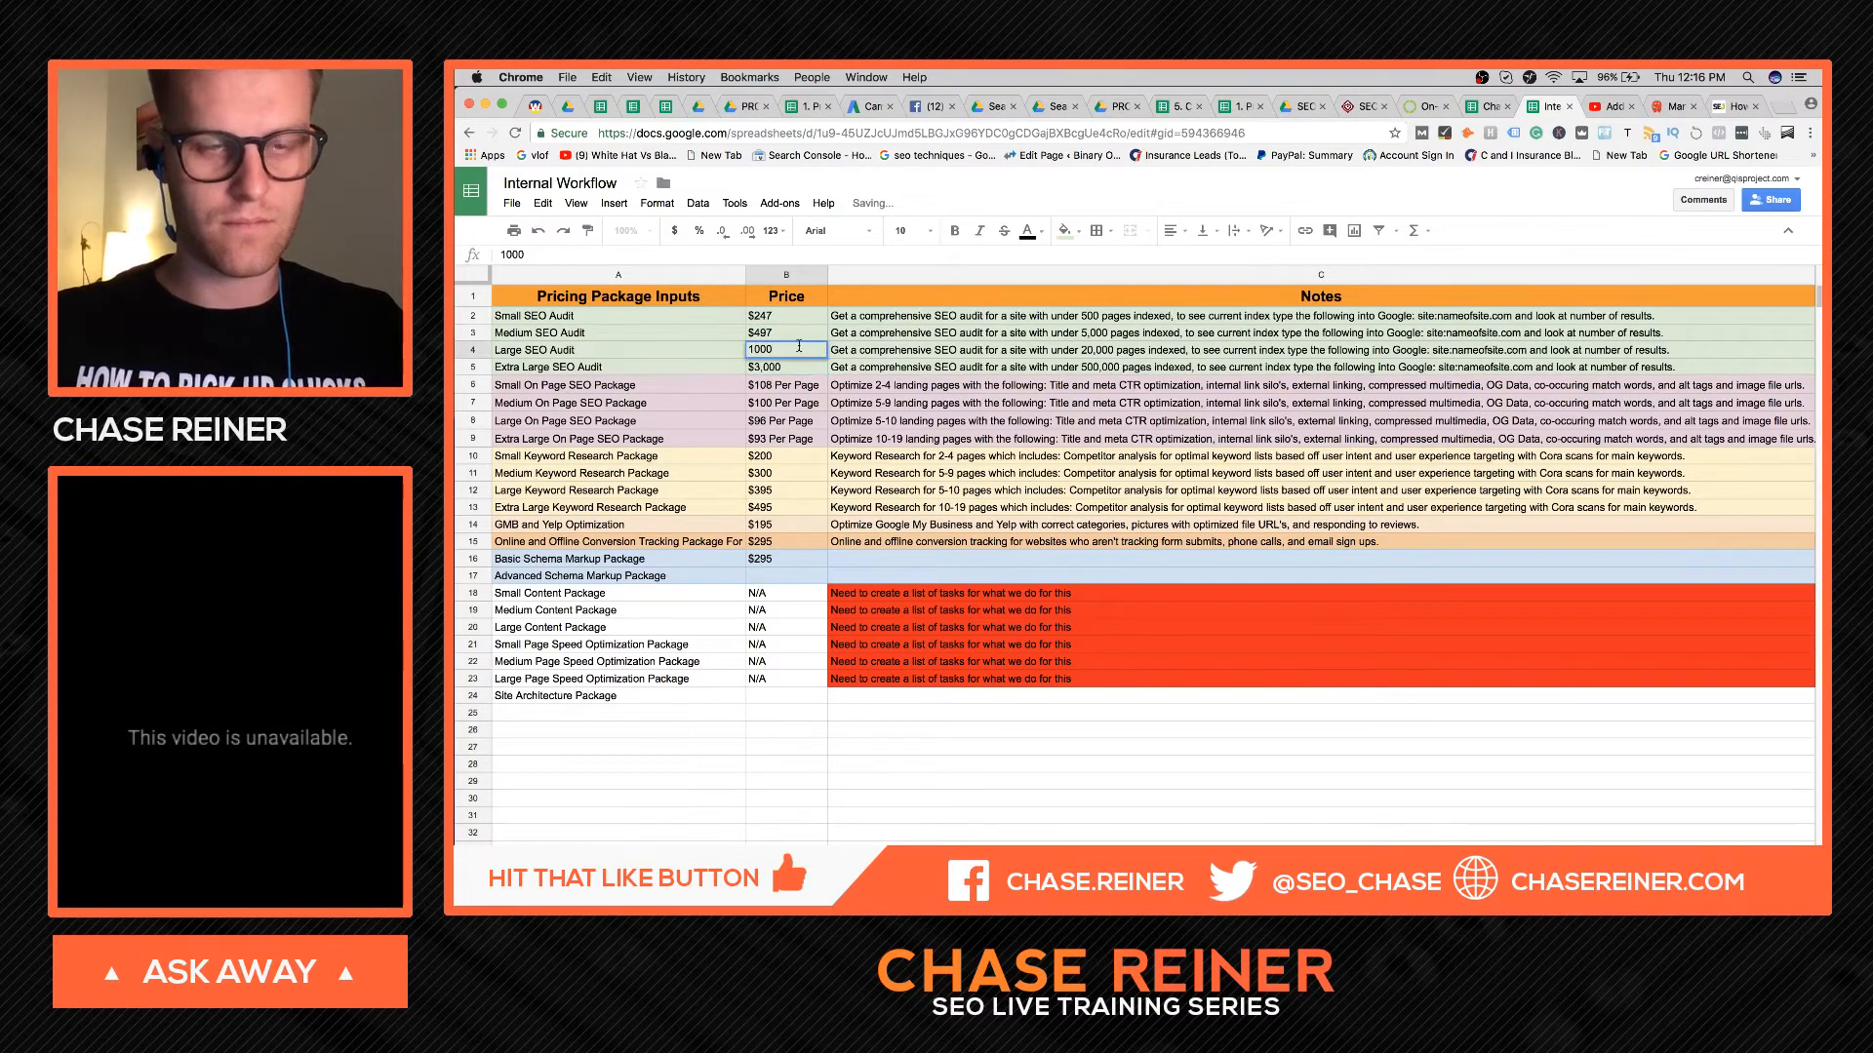
key(BackSpace)
key(BackSpace)
key(BackSpace)
key(BackSpace)
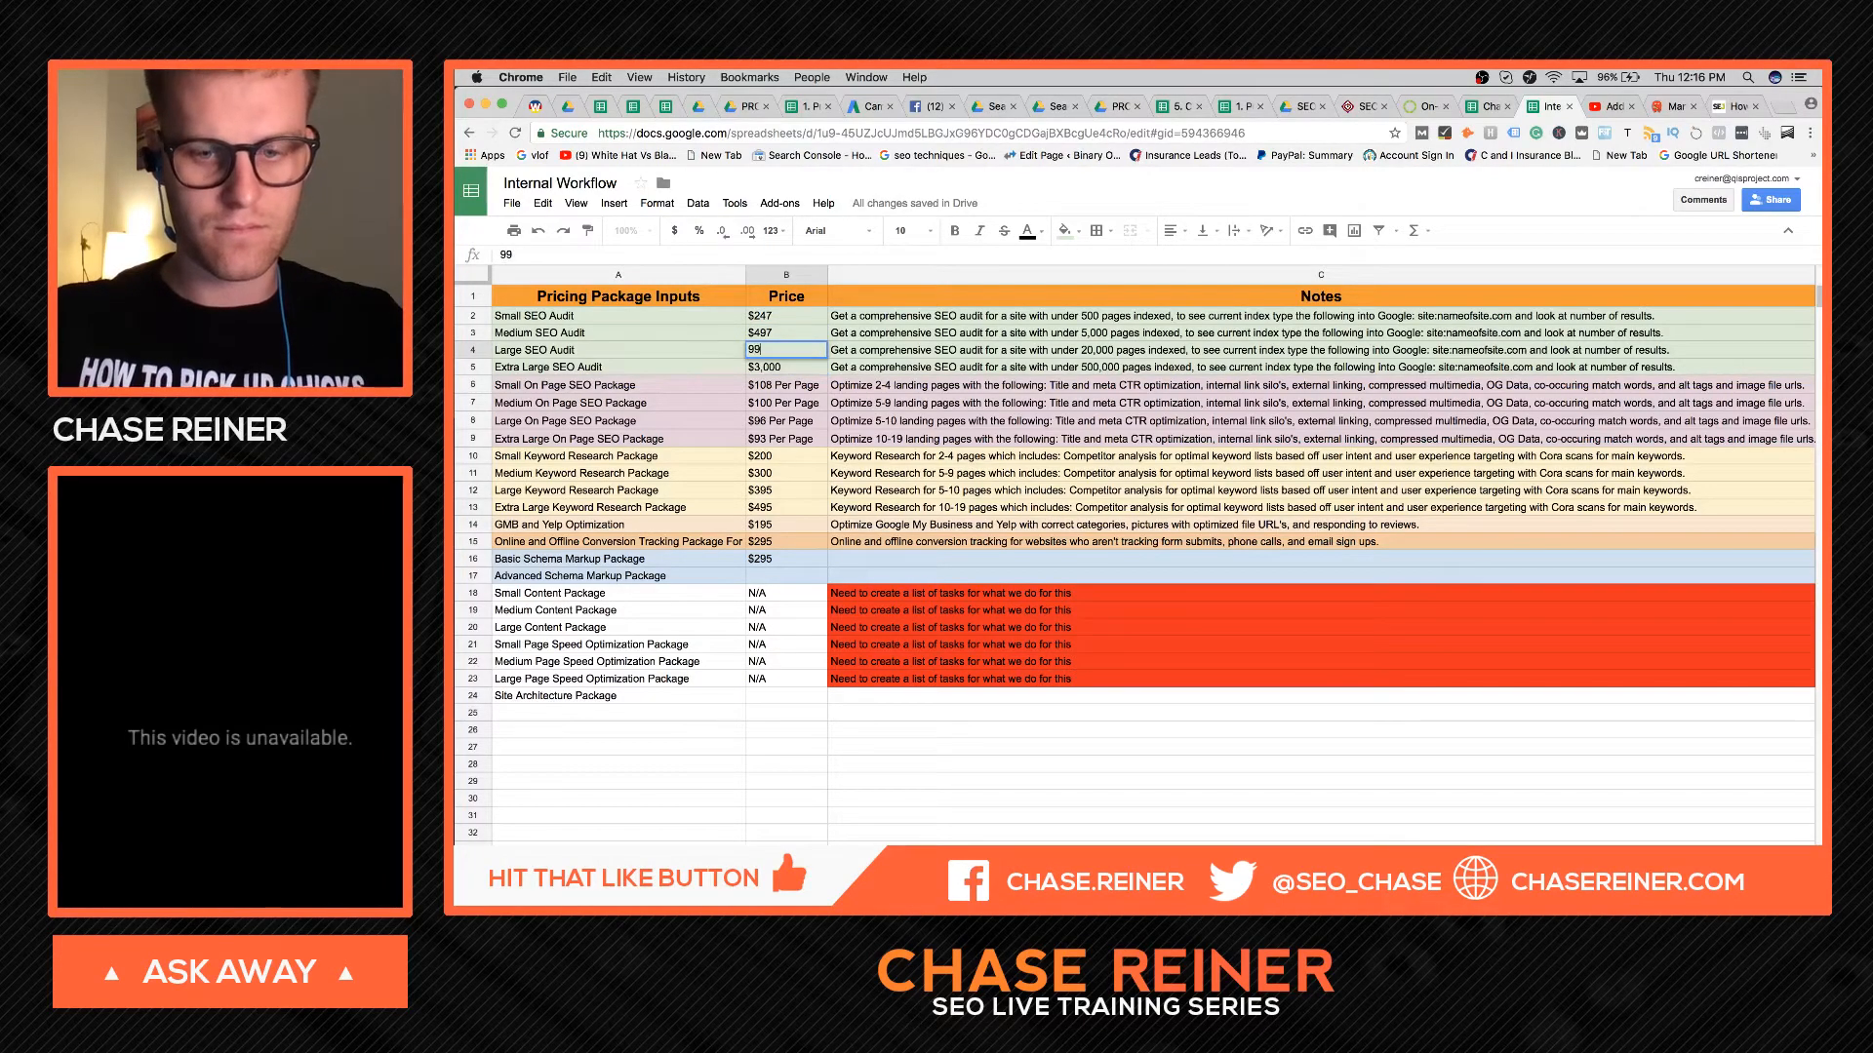
key(Return)
- Set the Extra Large SEO Audit price to $2,997
double_click(804, 366)
key(BackSpace)
key(BackSpace)
key(BackSpace)
key(BackSpace)
text(2,997)
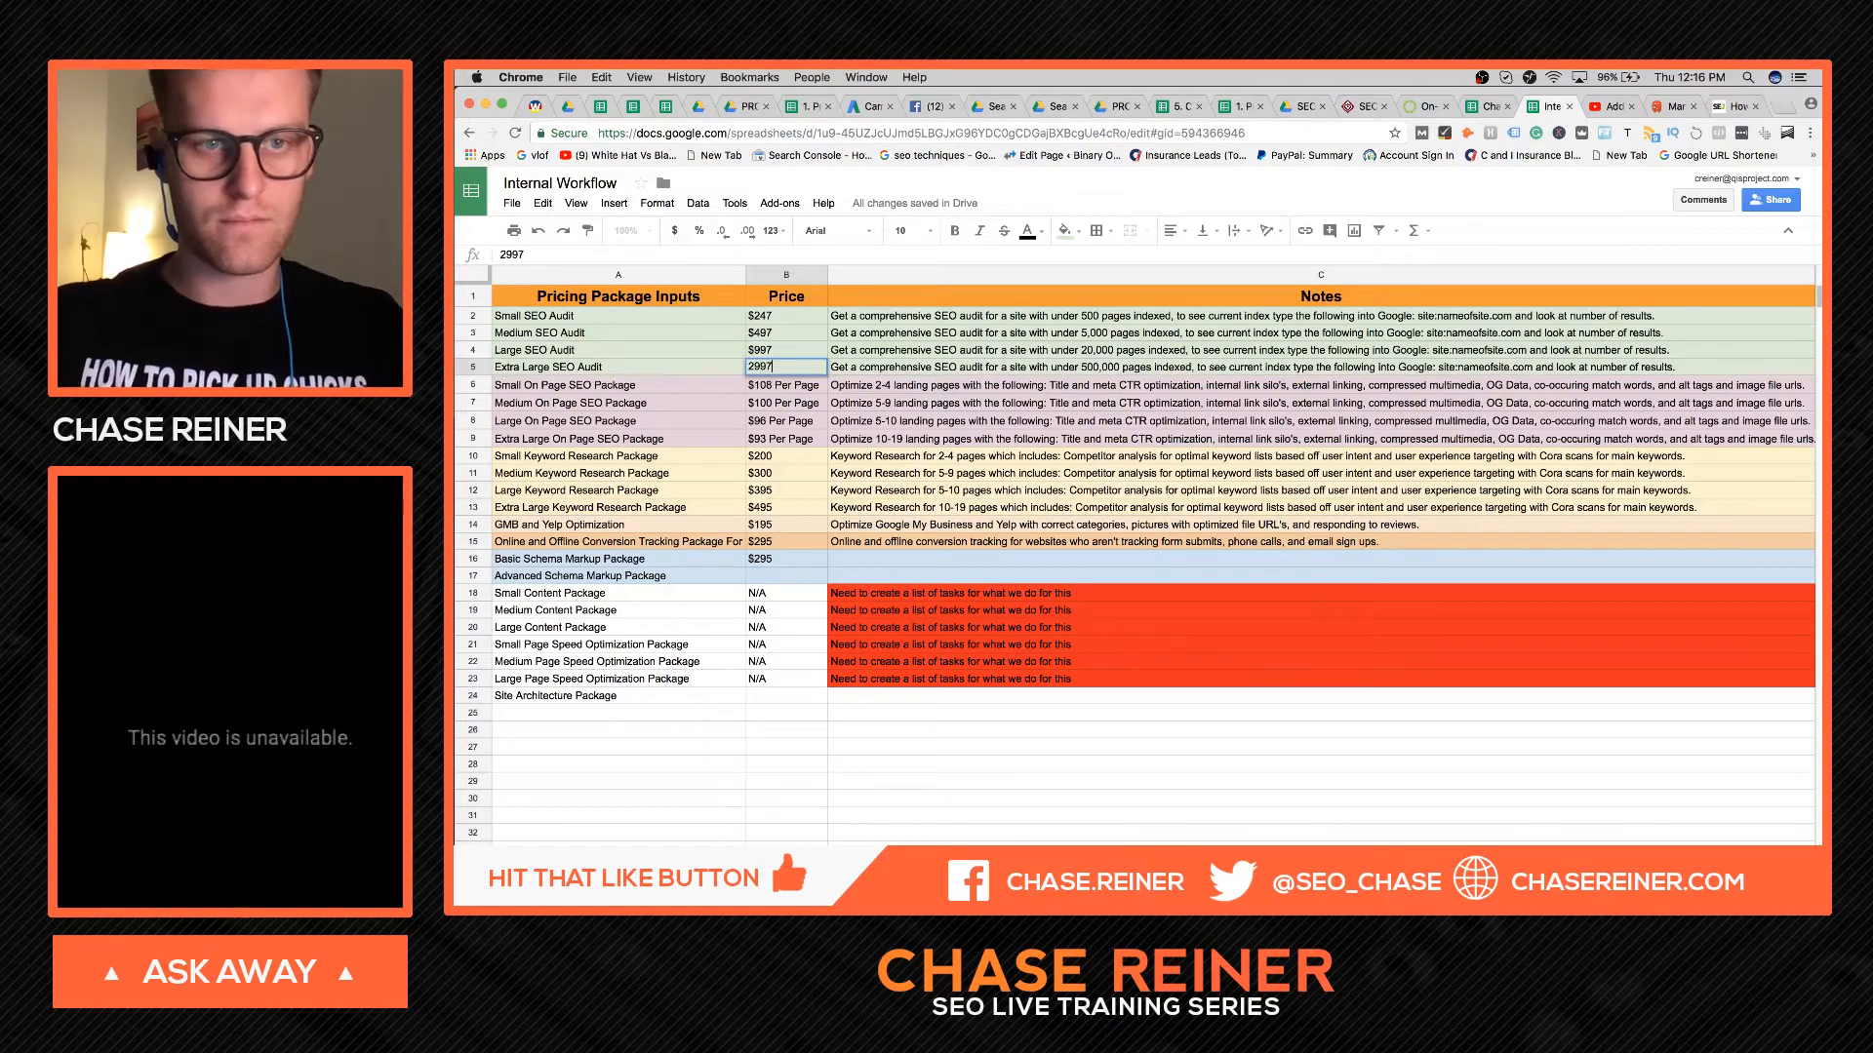
click(839, 489)
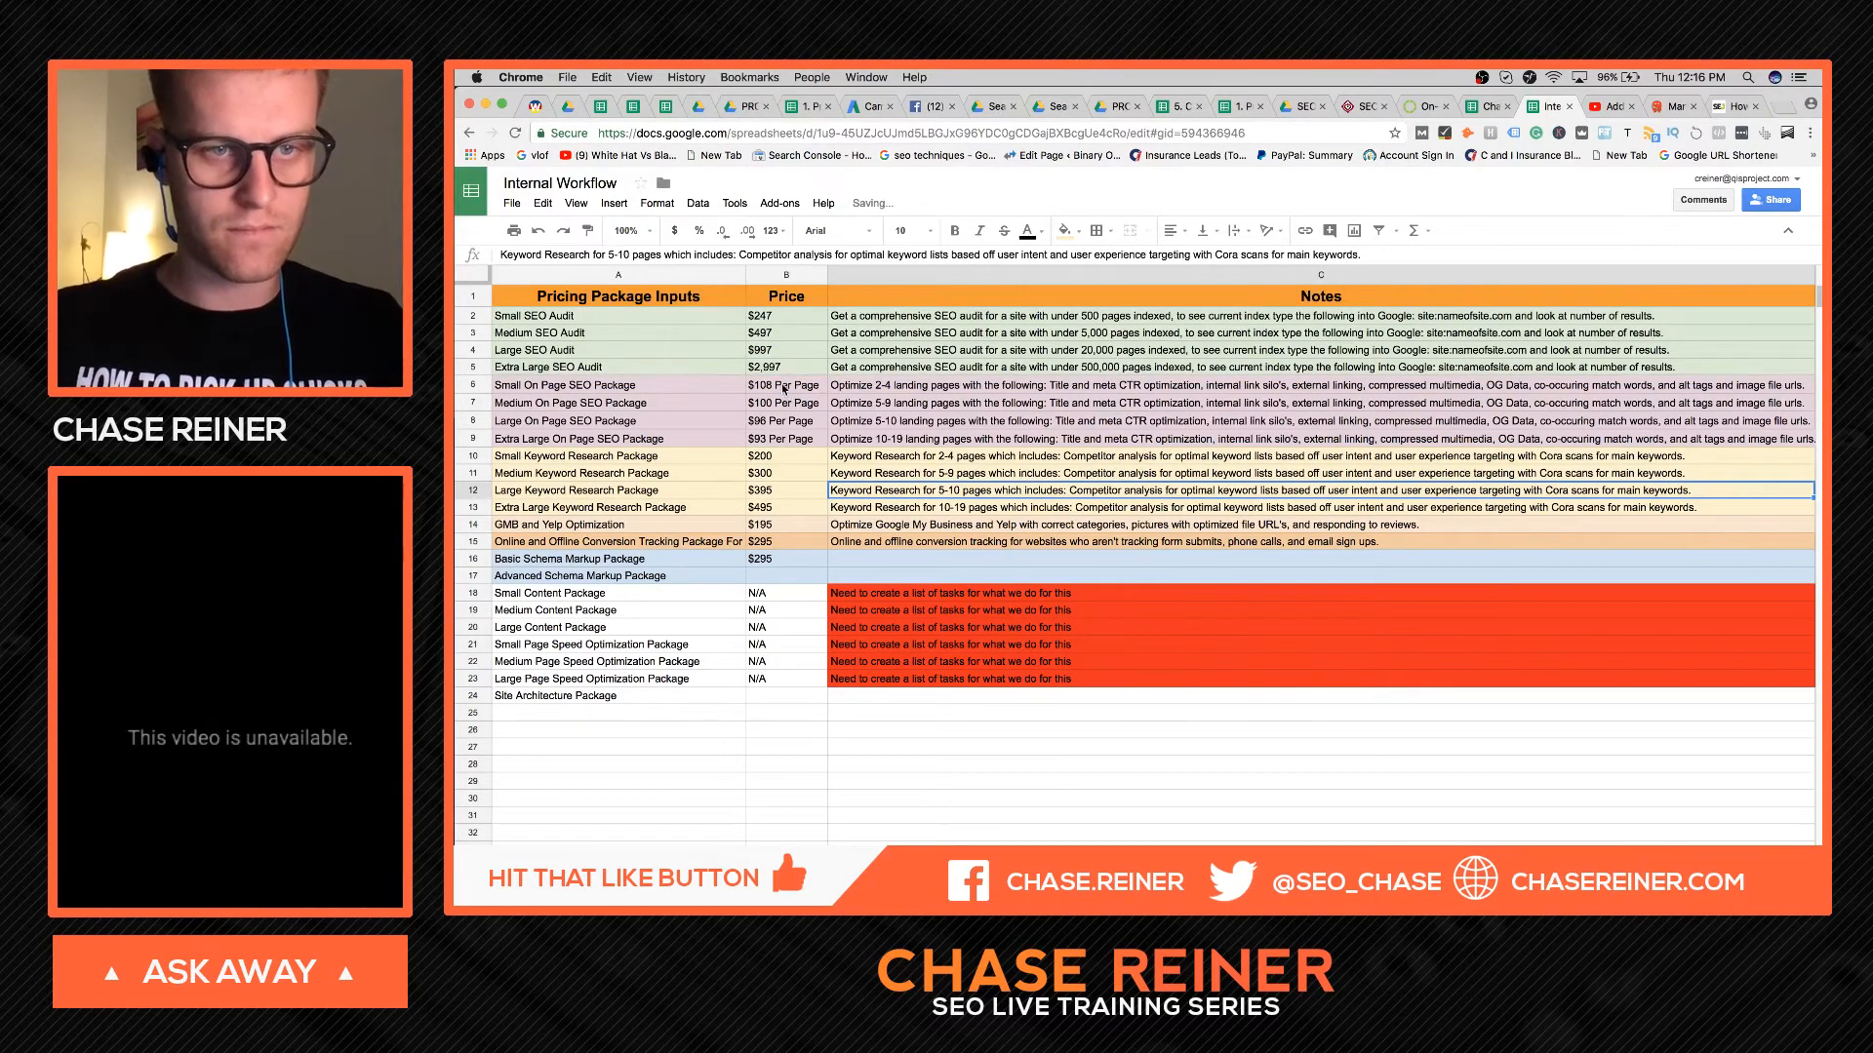
- Set the Small On Page SEO Package to $107 Per Page and the Medium On Page SEO Package to $97 Per Page
double_click(772, 383)
key(BackSpace)
text(7)
double_click(771, 402)
key(BackSpace)
key(BackSpace)
key(BackSpace)
text(97)
click(818, 481)
- Set the Large On Page SEO Package price to $95 Per Page
double_click(767, 426)
key(BackSpace)
text(5)
double_click(781, 441)
key(Return)
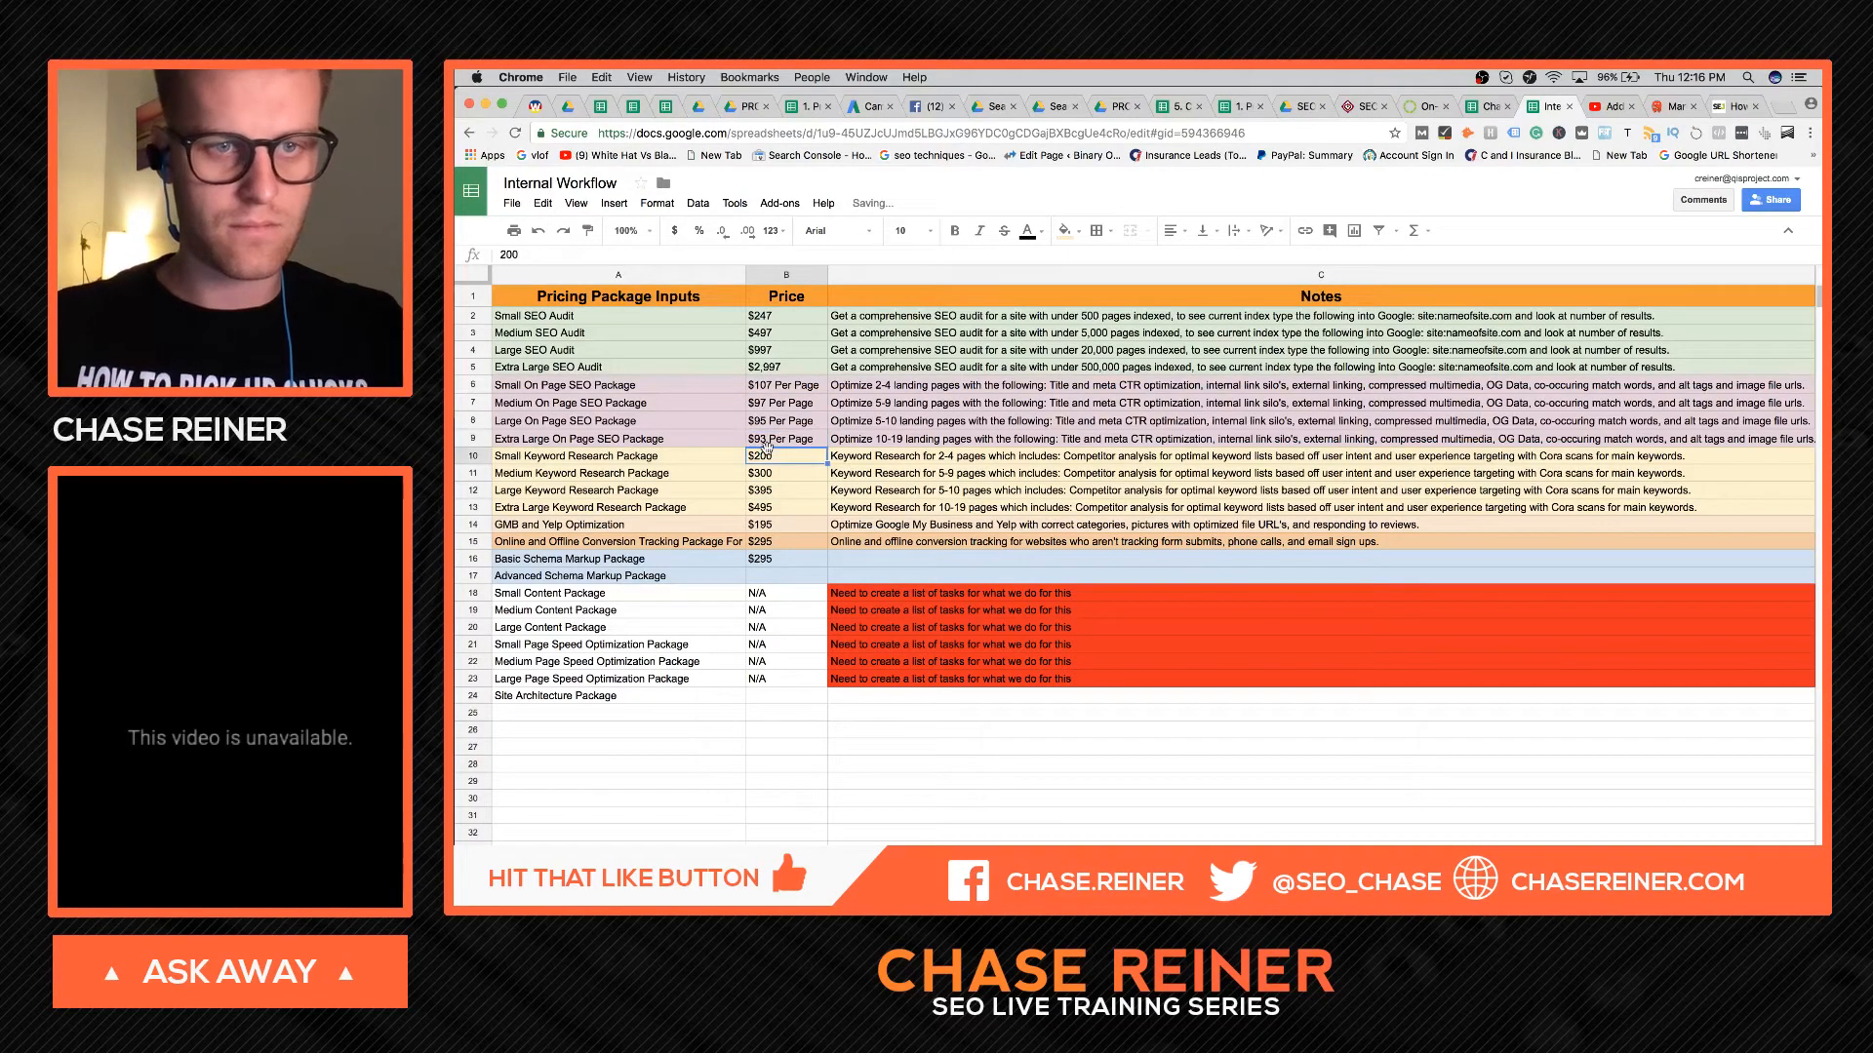
- Set the Small Keyword Research Package price to $197 and the Medium Keyword Research Package price to $297
double_click(768, 460)
key(BackSpace)
key(BackSpace)
key(BackSpace)
text(197)
key(Return)
text(297)
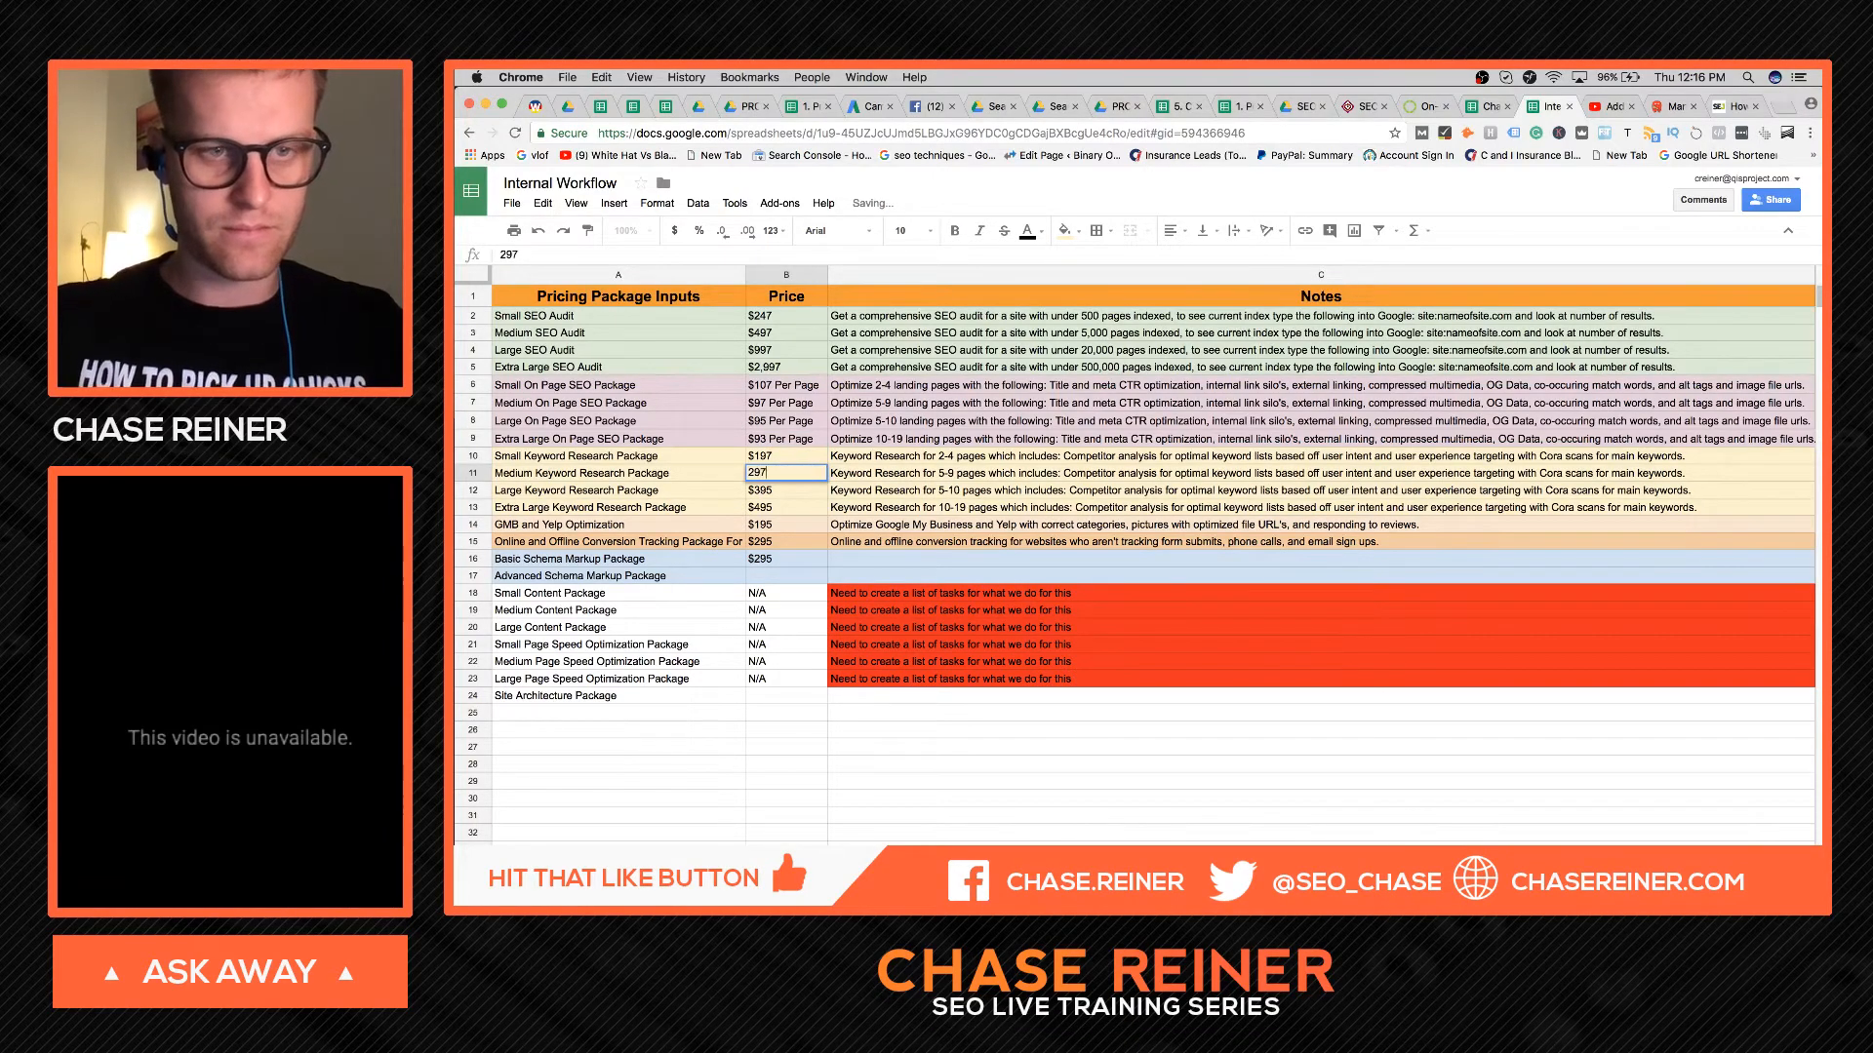
click(813, 559)
- Set the Large Keyword Research Package price to $397 and the Extra Large Keyword Research Package price to $497
double_click(778, 491)
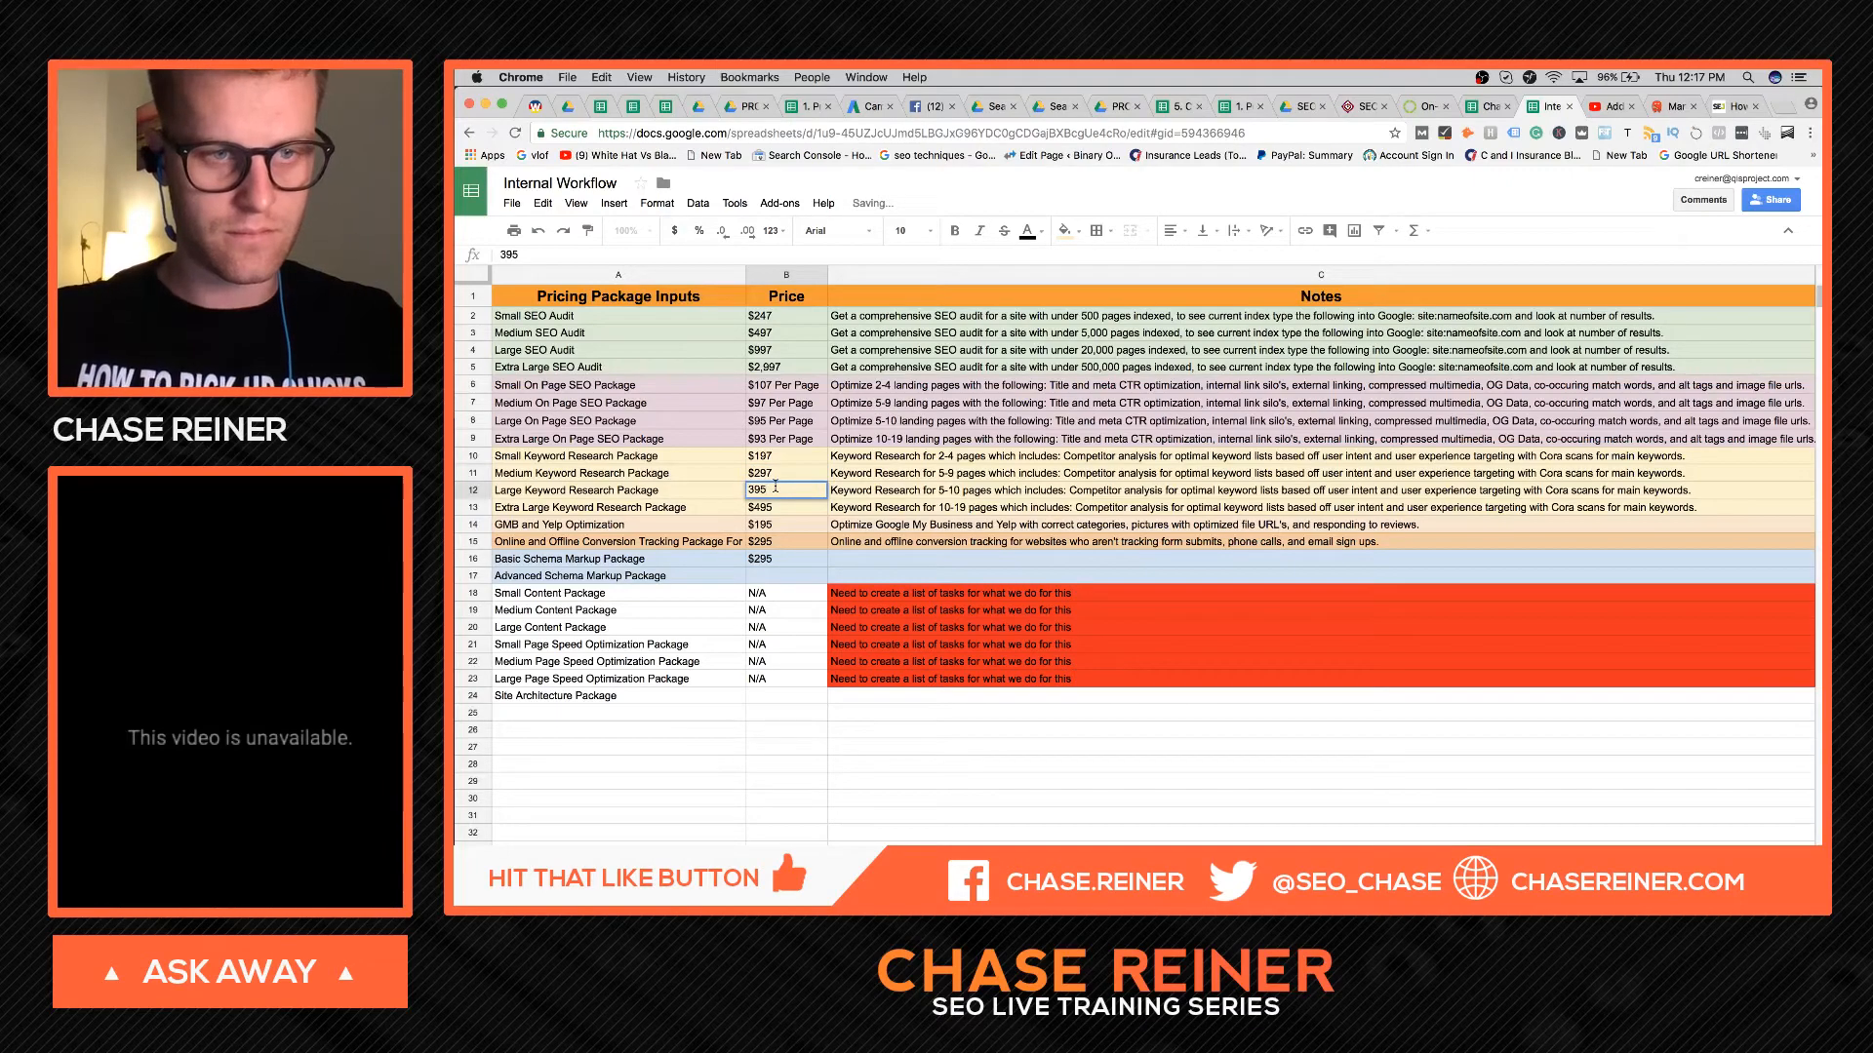
key(BackSpace)
text(7)
double_click(781, 503)
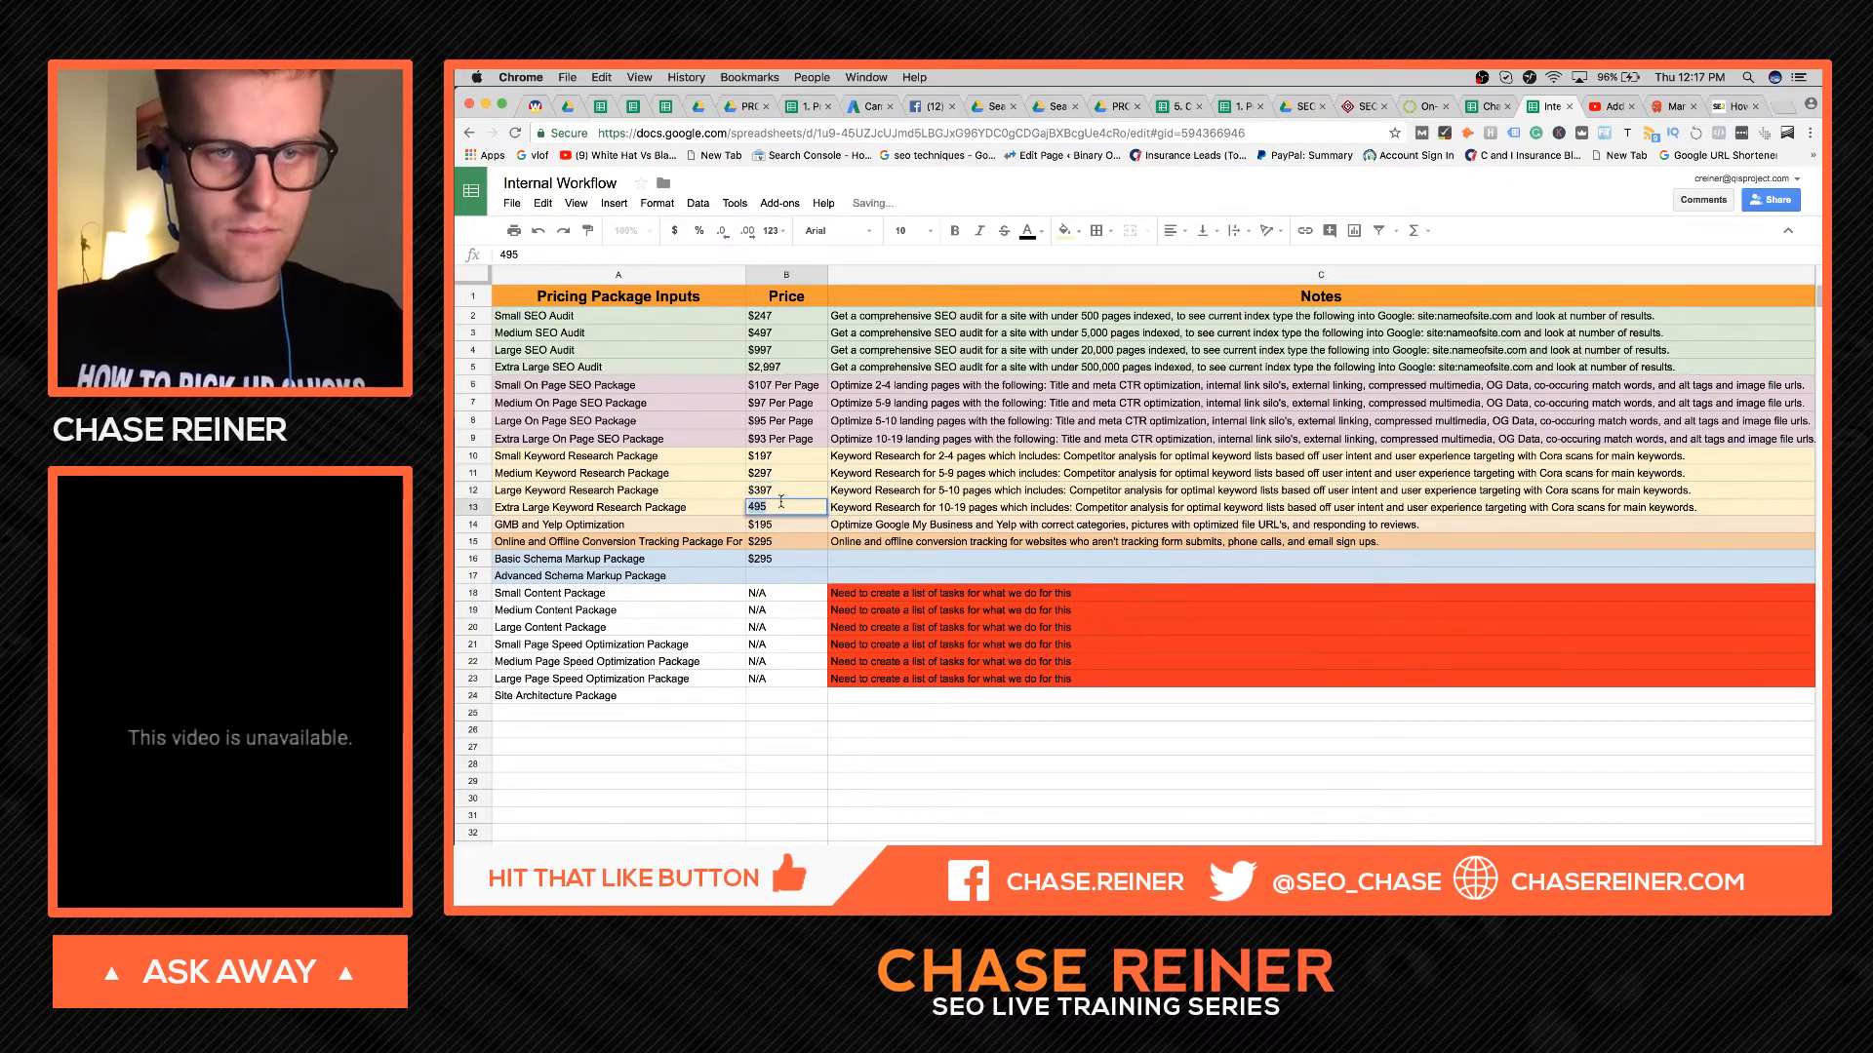
key(Right)
text(7)
key(Return)
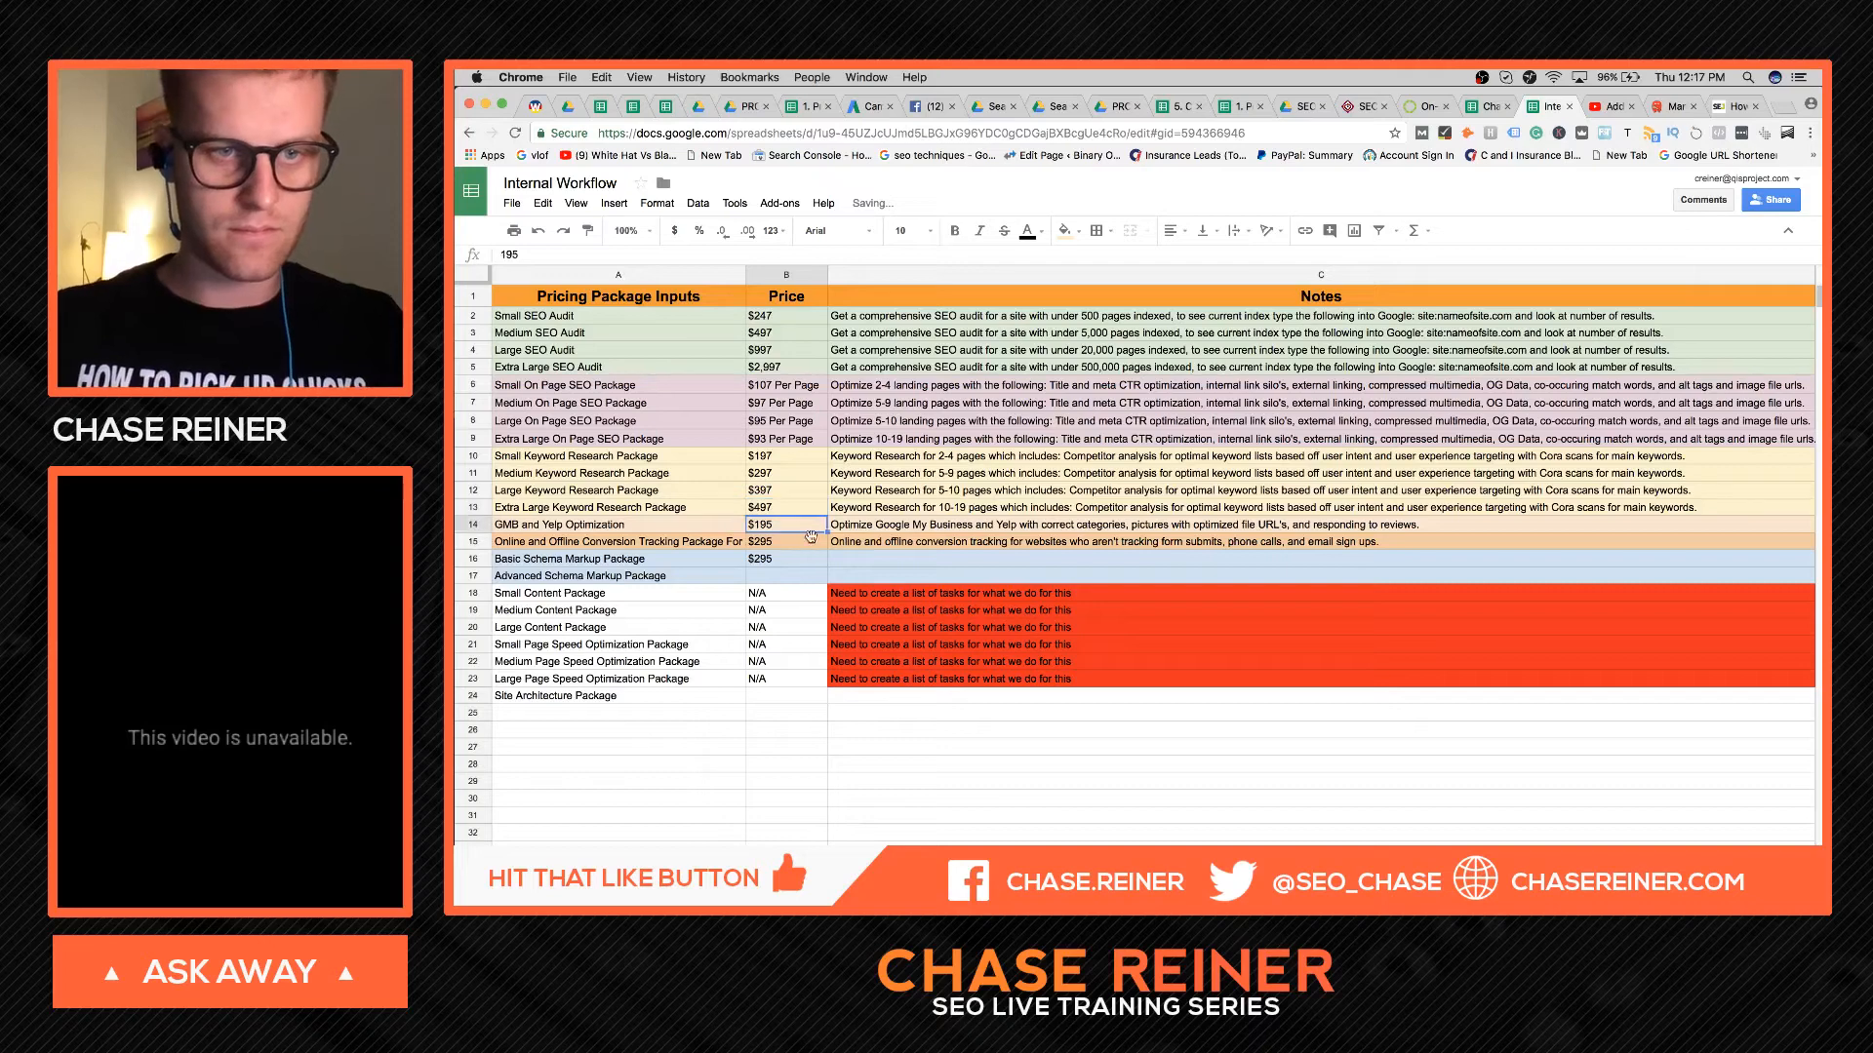
- Set the GMB and Yelp Optimization price to $197 and the Online and Offline Conversion Tracking Package price to $297
double_click(783, 524)
key(BackSpace)
text(7)
click(807, 610)
double_click(782, 541)
key(BackSpace)
text(7)
click(797, 599)
- Set the Basic Schema Markup Package price to $297 and the Advanced Schema Markup Package price to $597
double_click(781, 559)
click(788, 574)
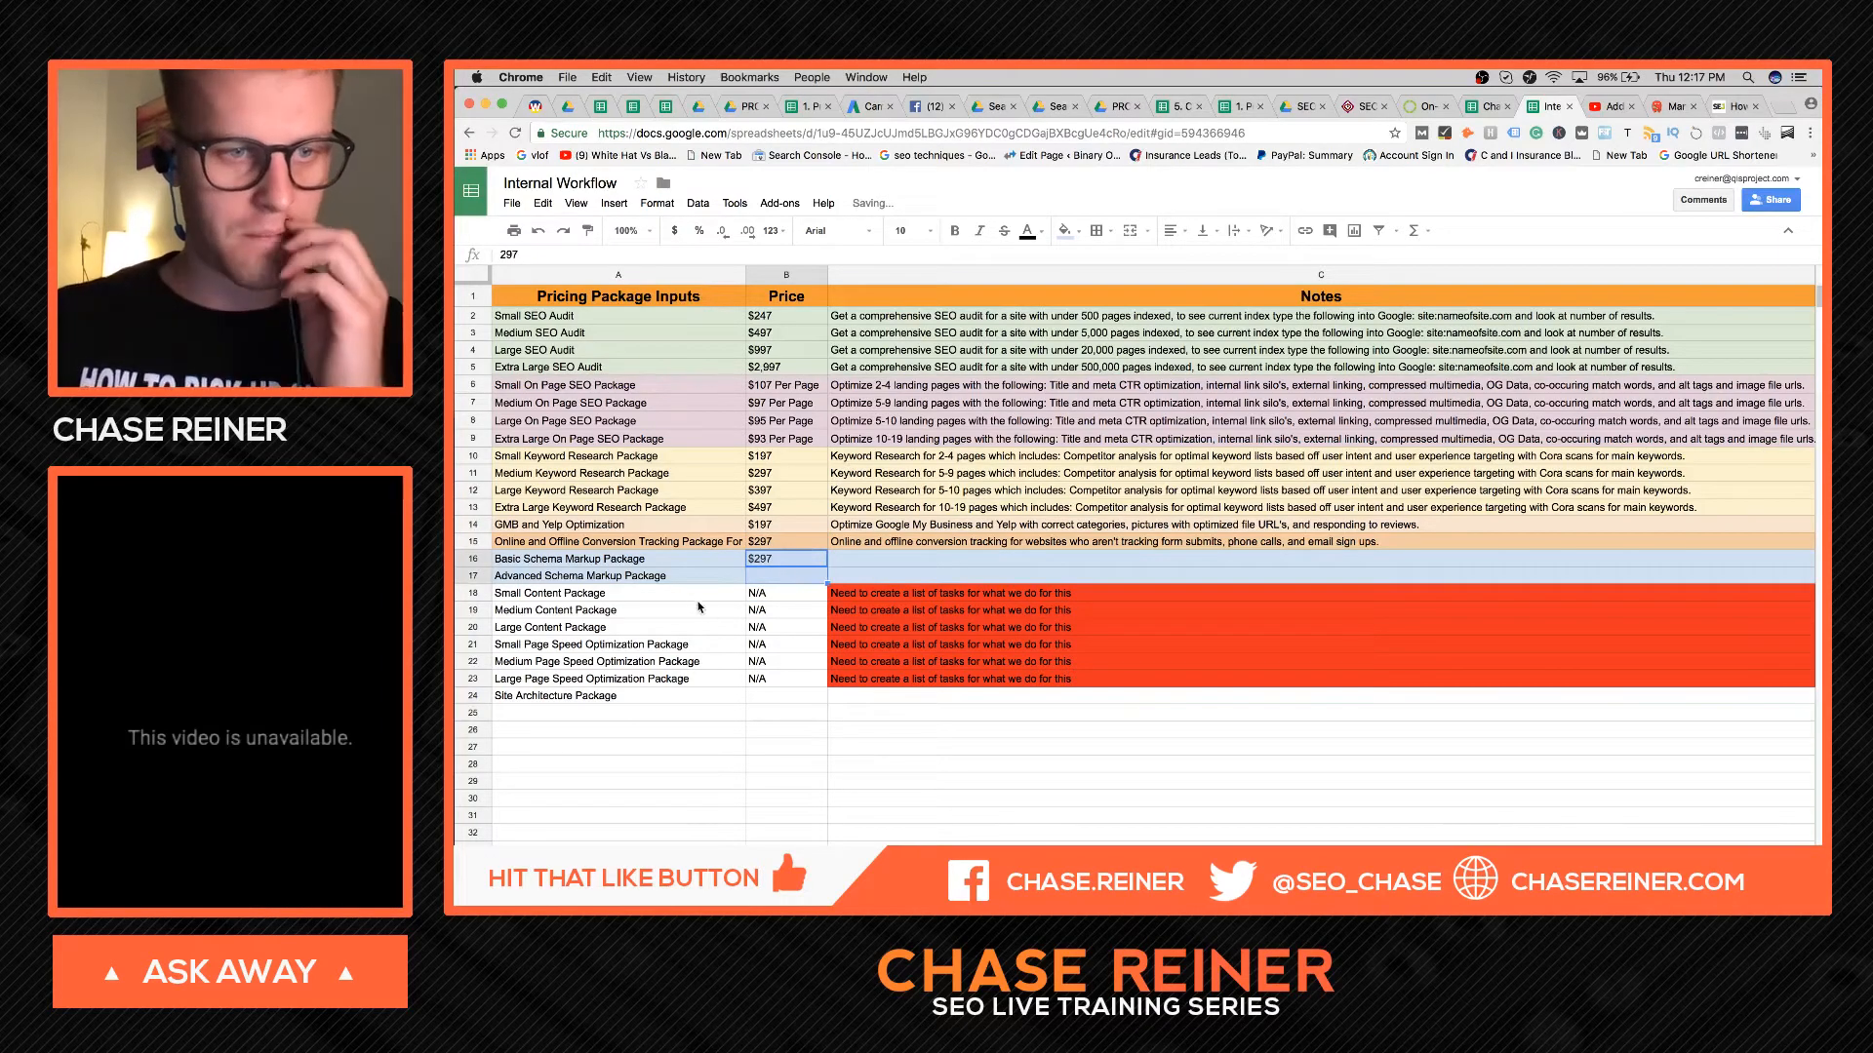
double_click(760, 576)
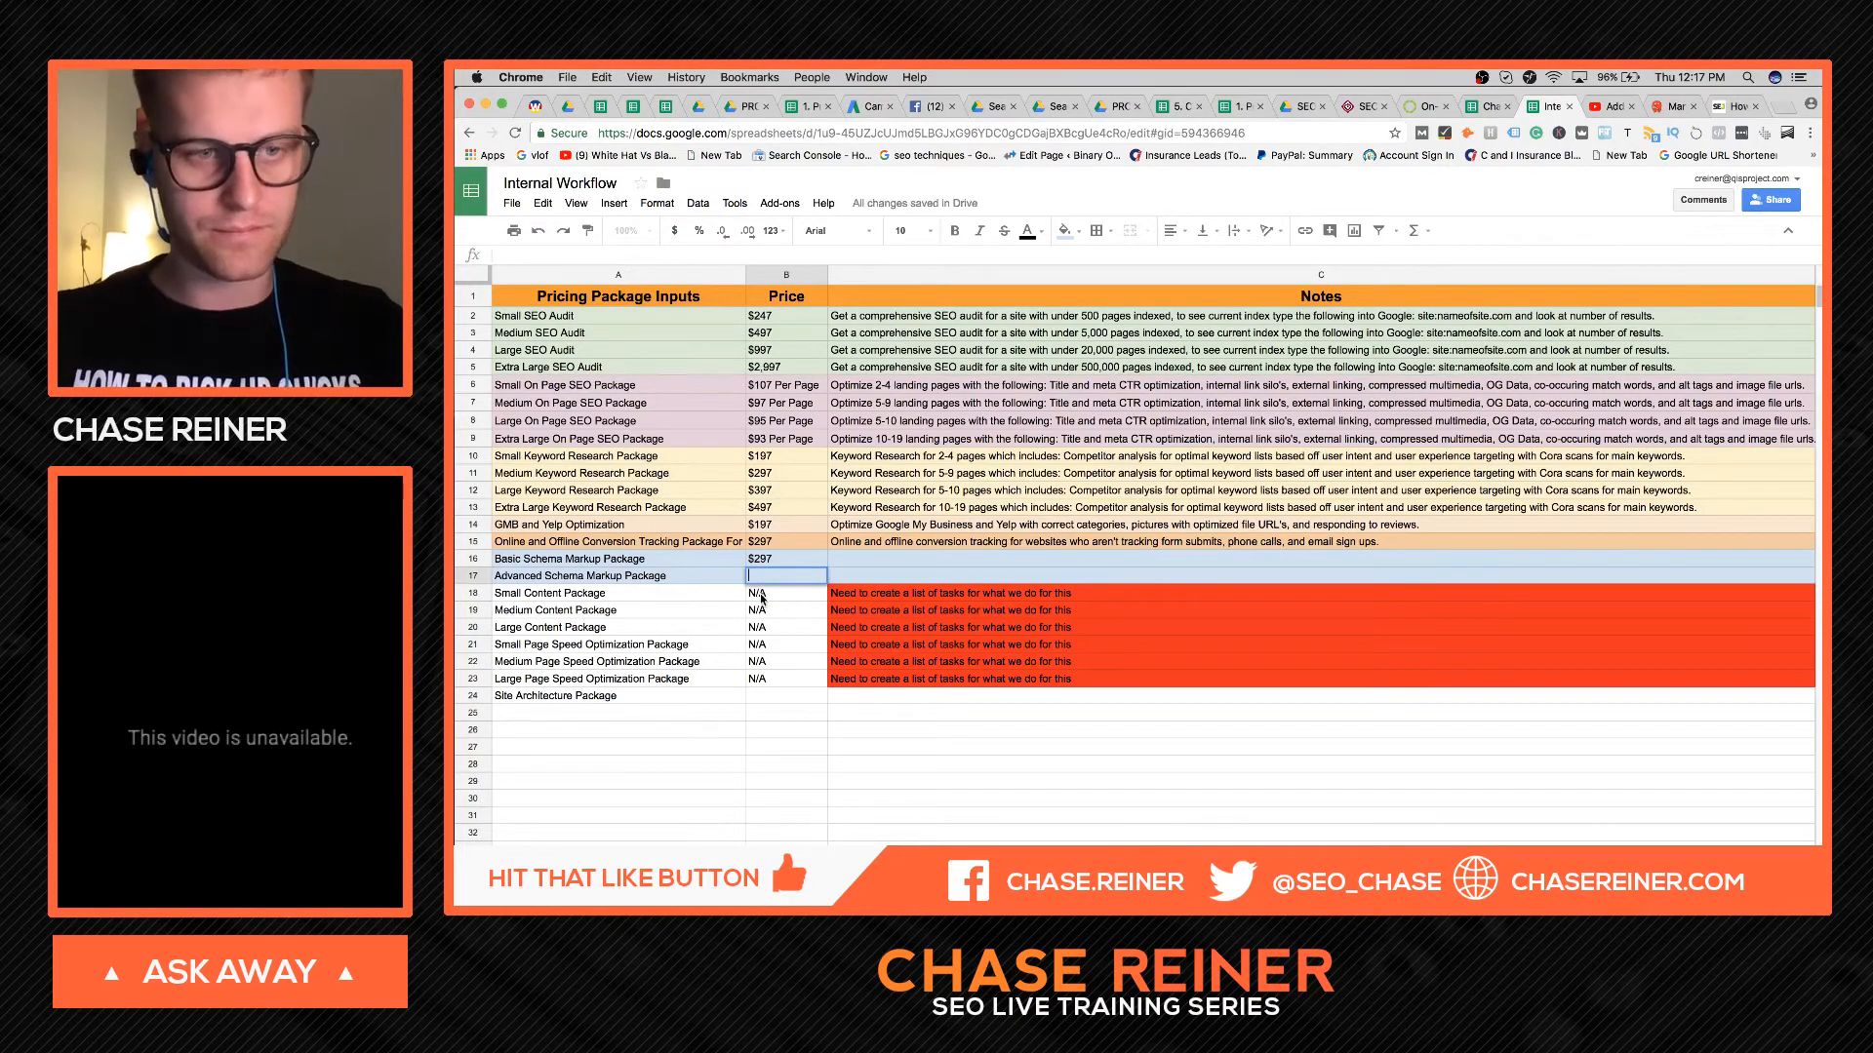
text(59)
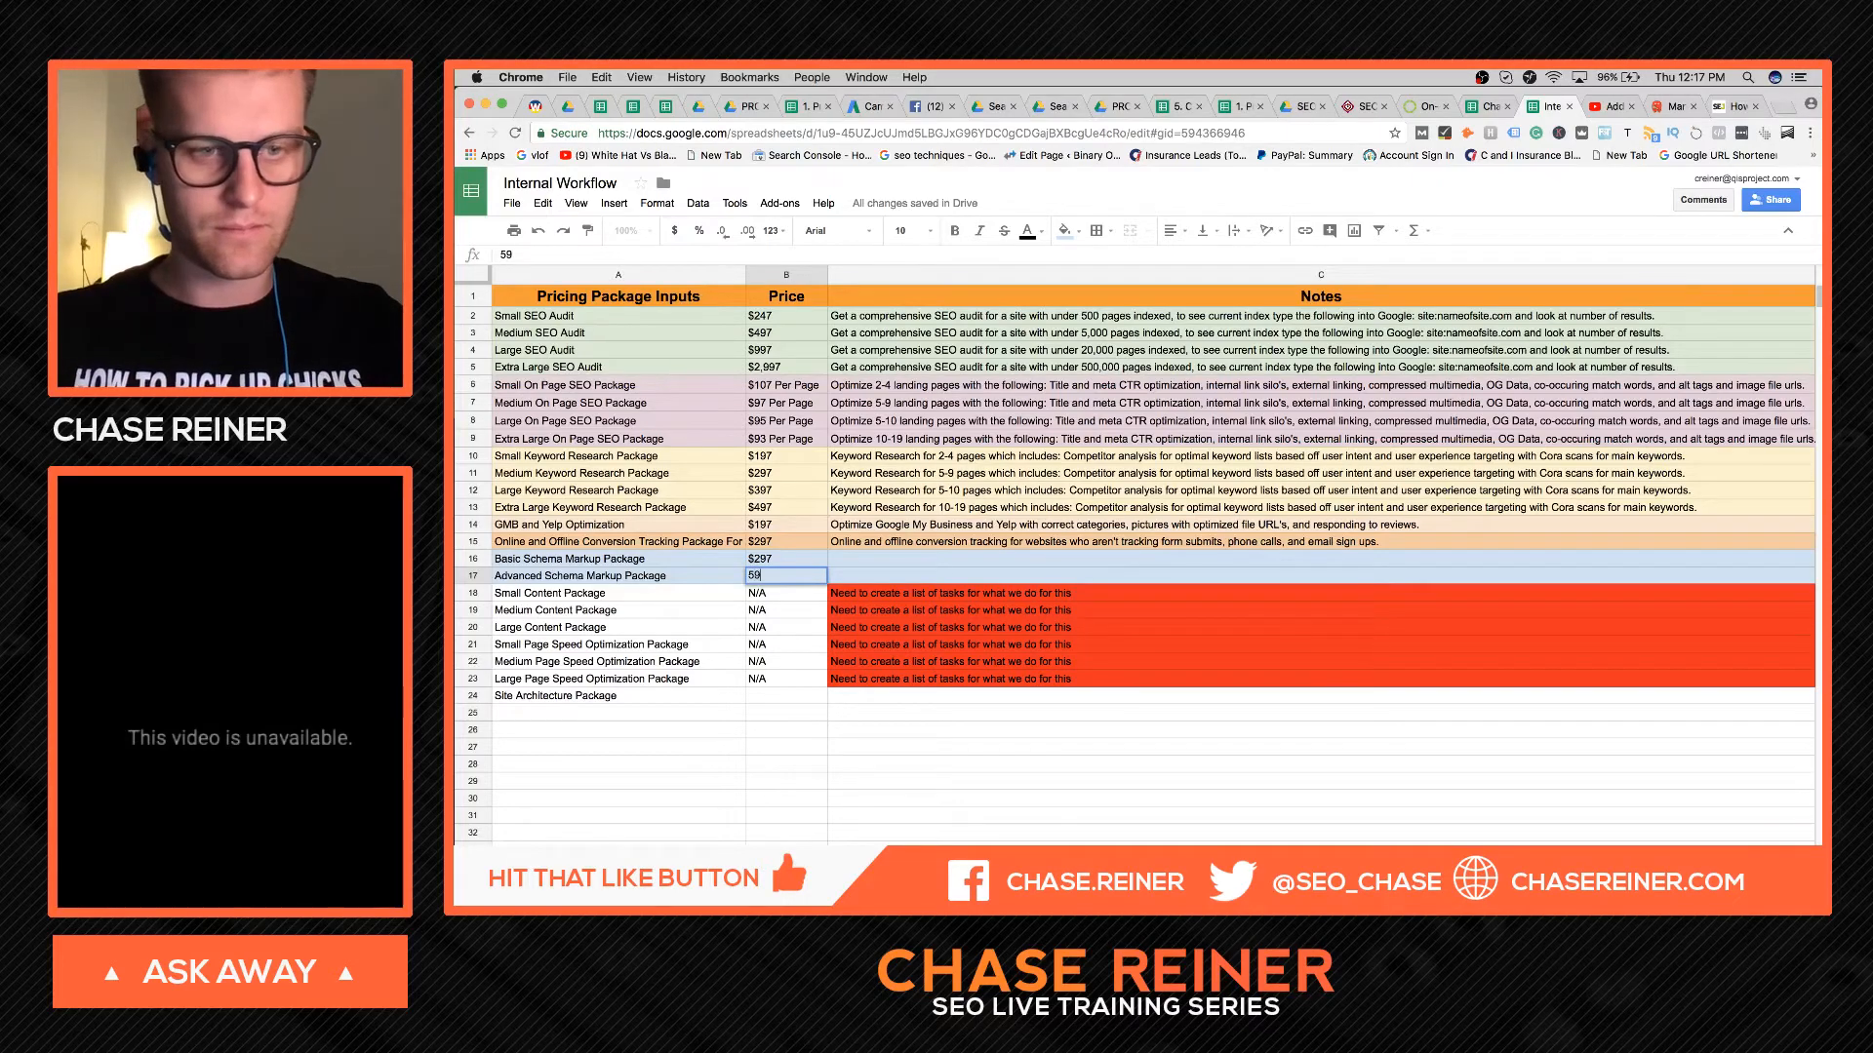
text(7,)
key(BackSpace)
click(783, 616)
click(764, 577)
double_click(749, 576)
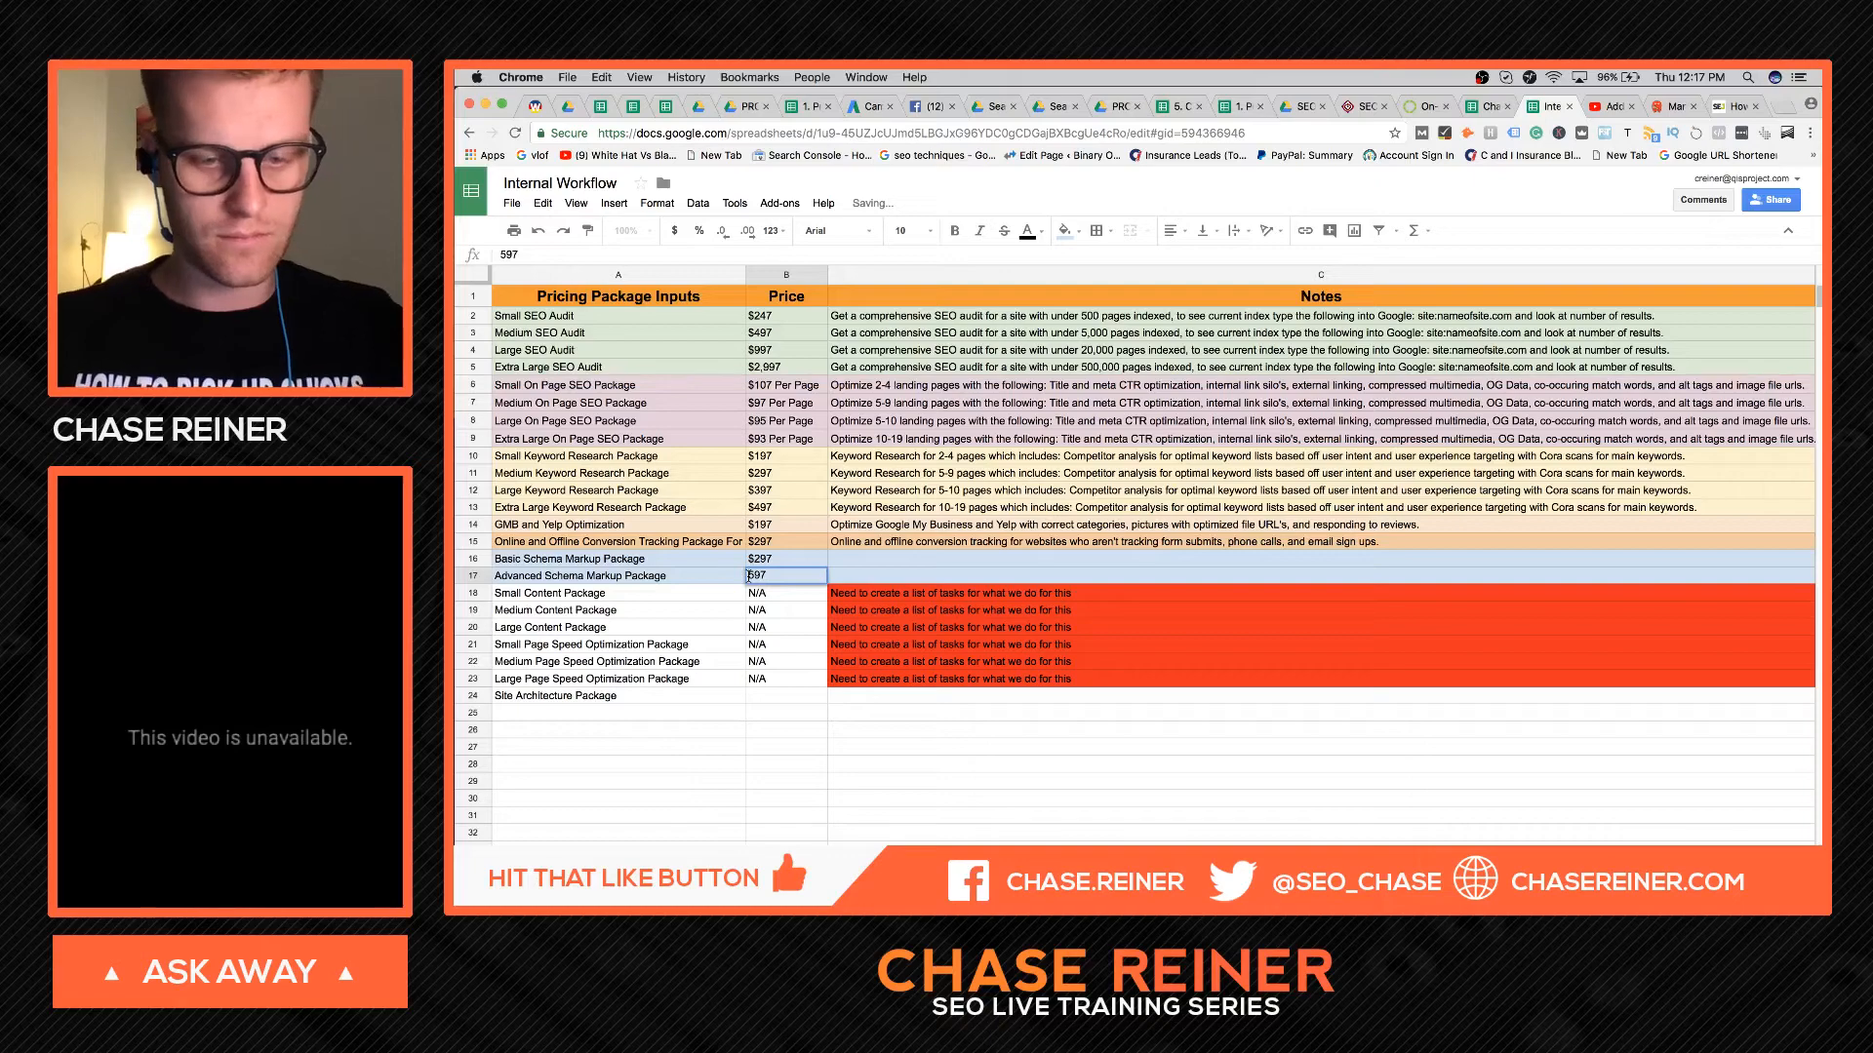
text($)
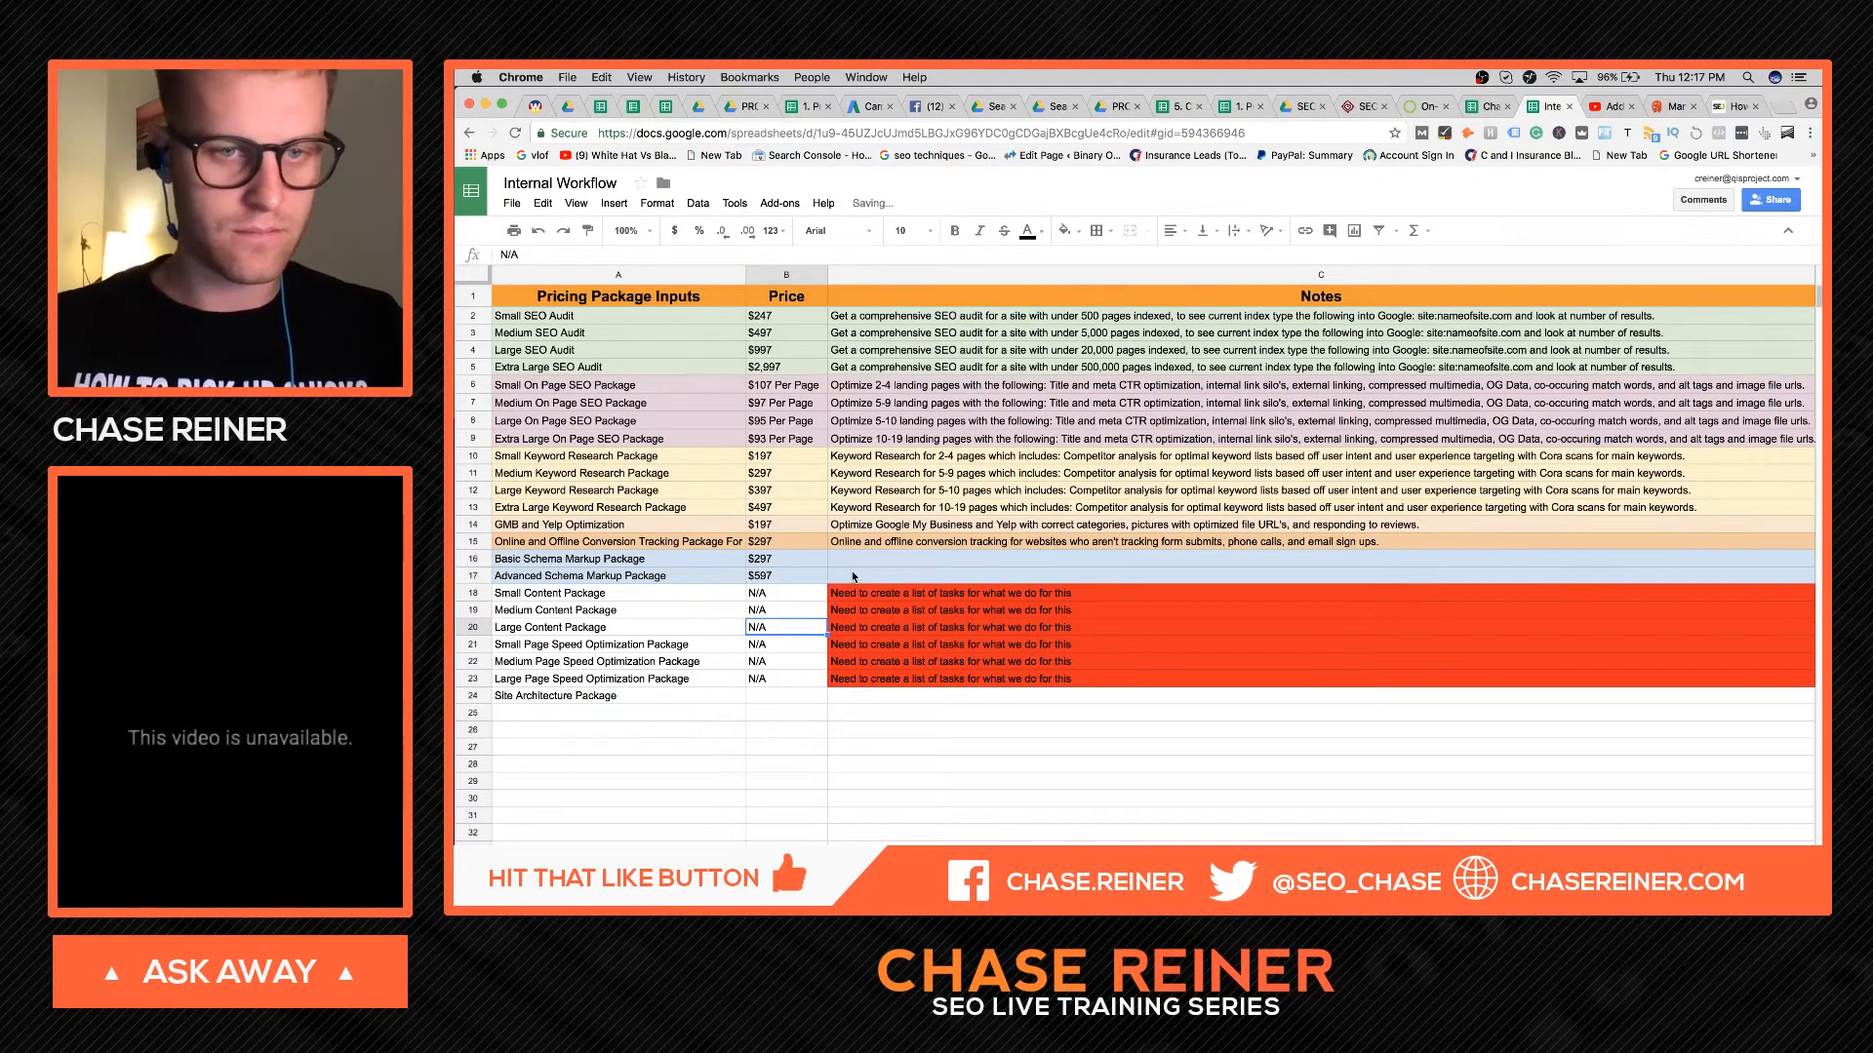
- Start the Basic Schema Markup Package note with "Schema markup for home page, about us, contact us,"
click(866, 575)
click(866, 561)
text(Sc)
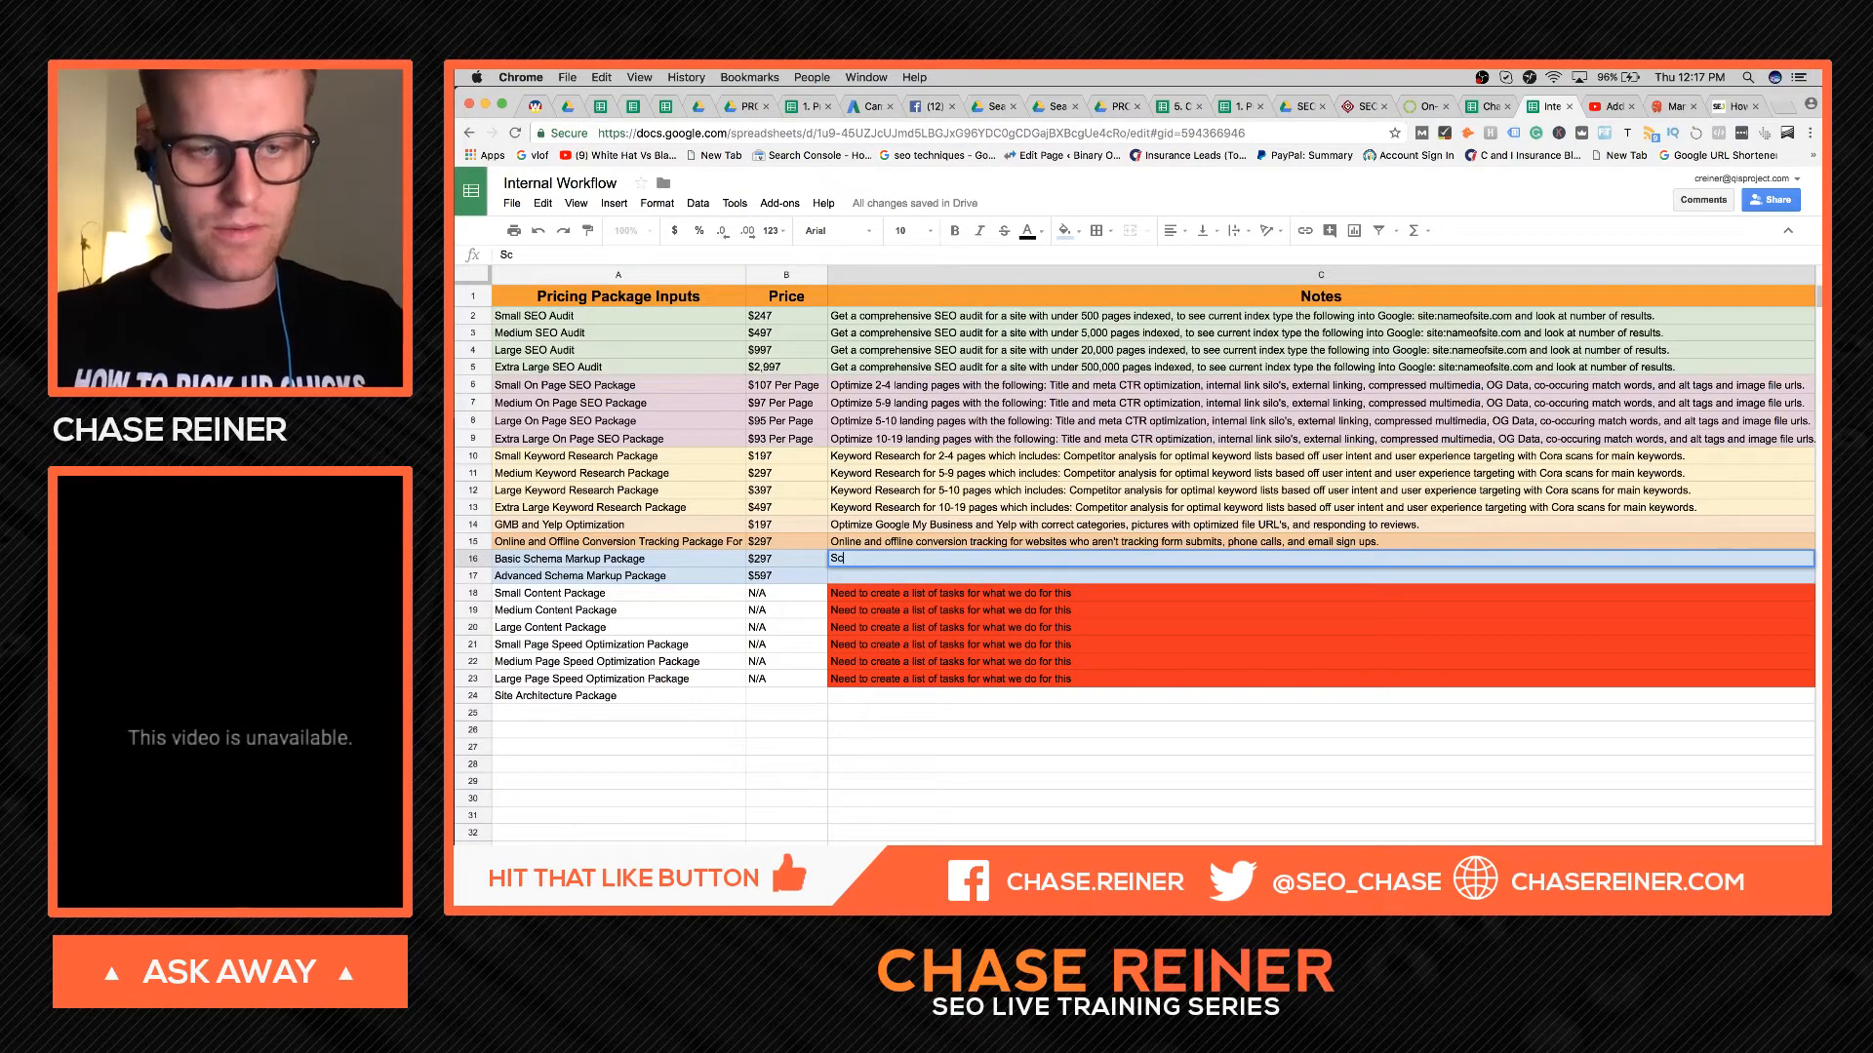
text(hena markup for main)
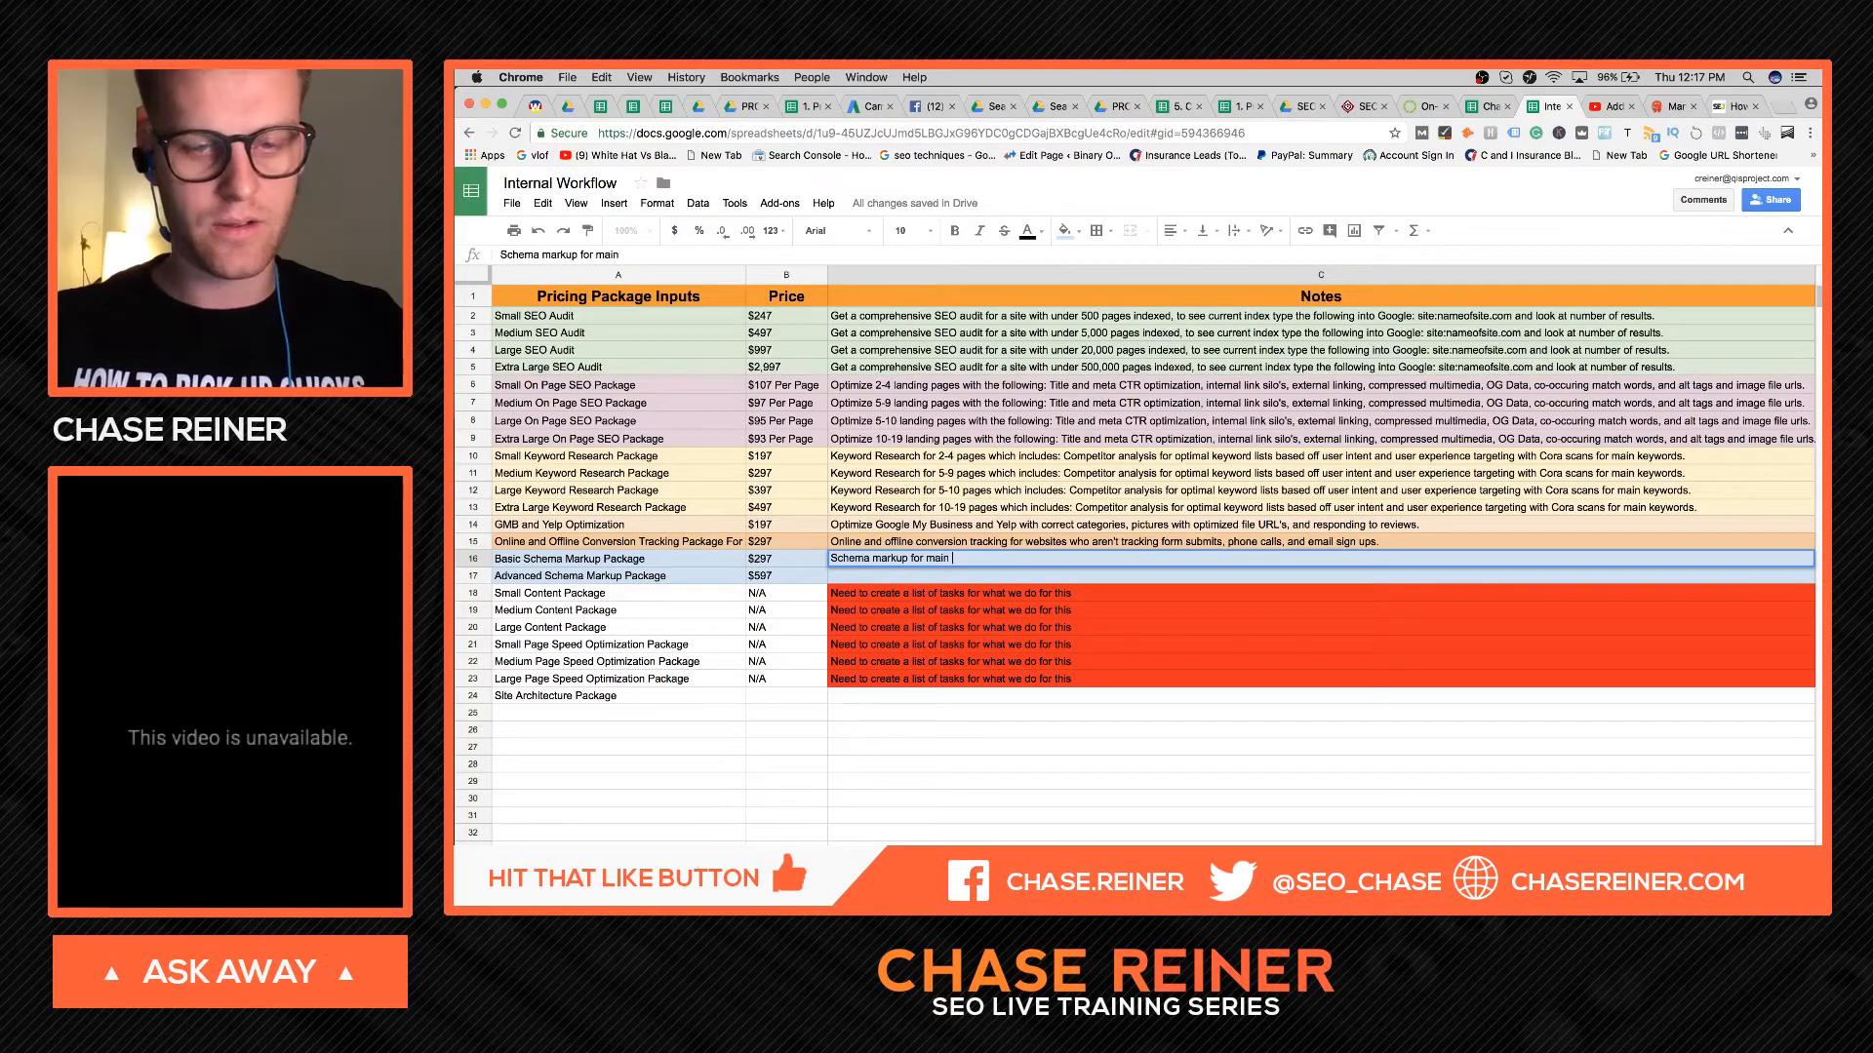
text( pages)
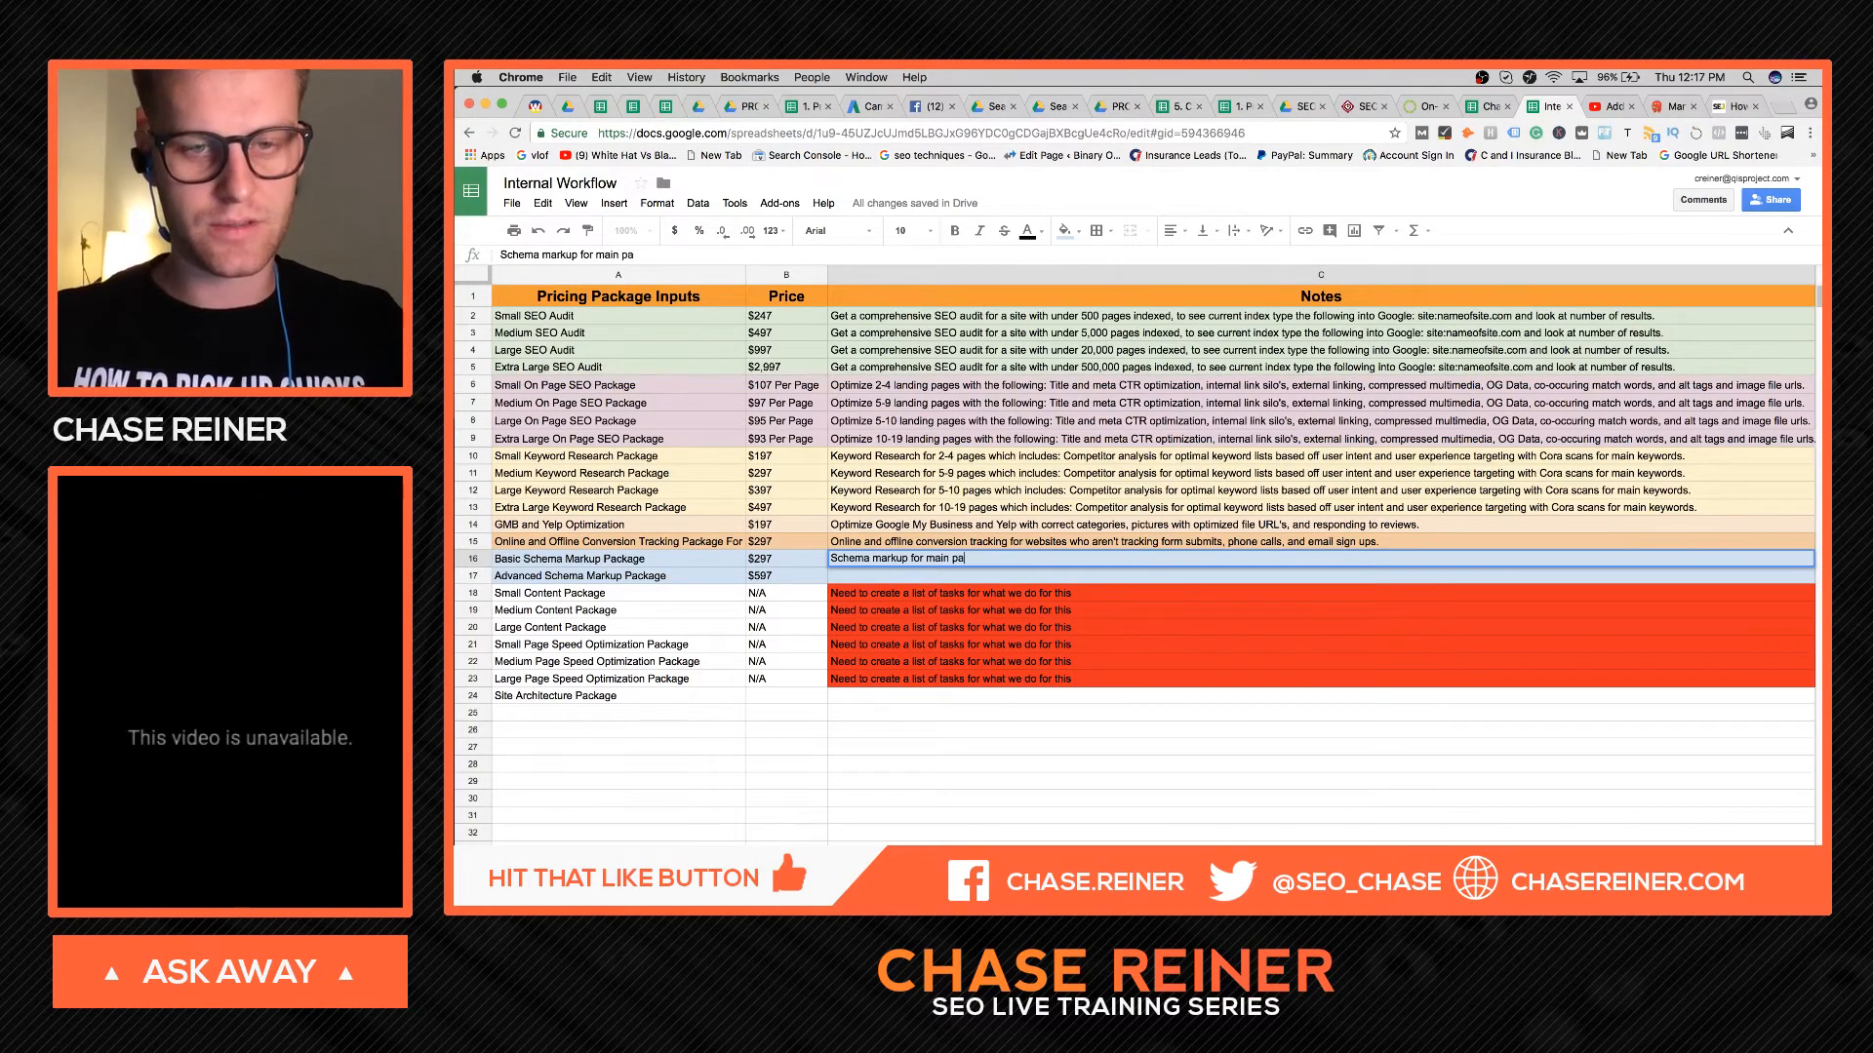
key(BackSpace)
key(BackSpace)
key(BackSpace)
key(BackSpace)
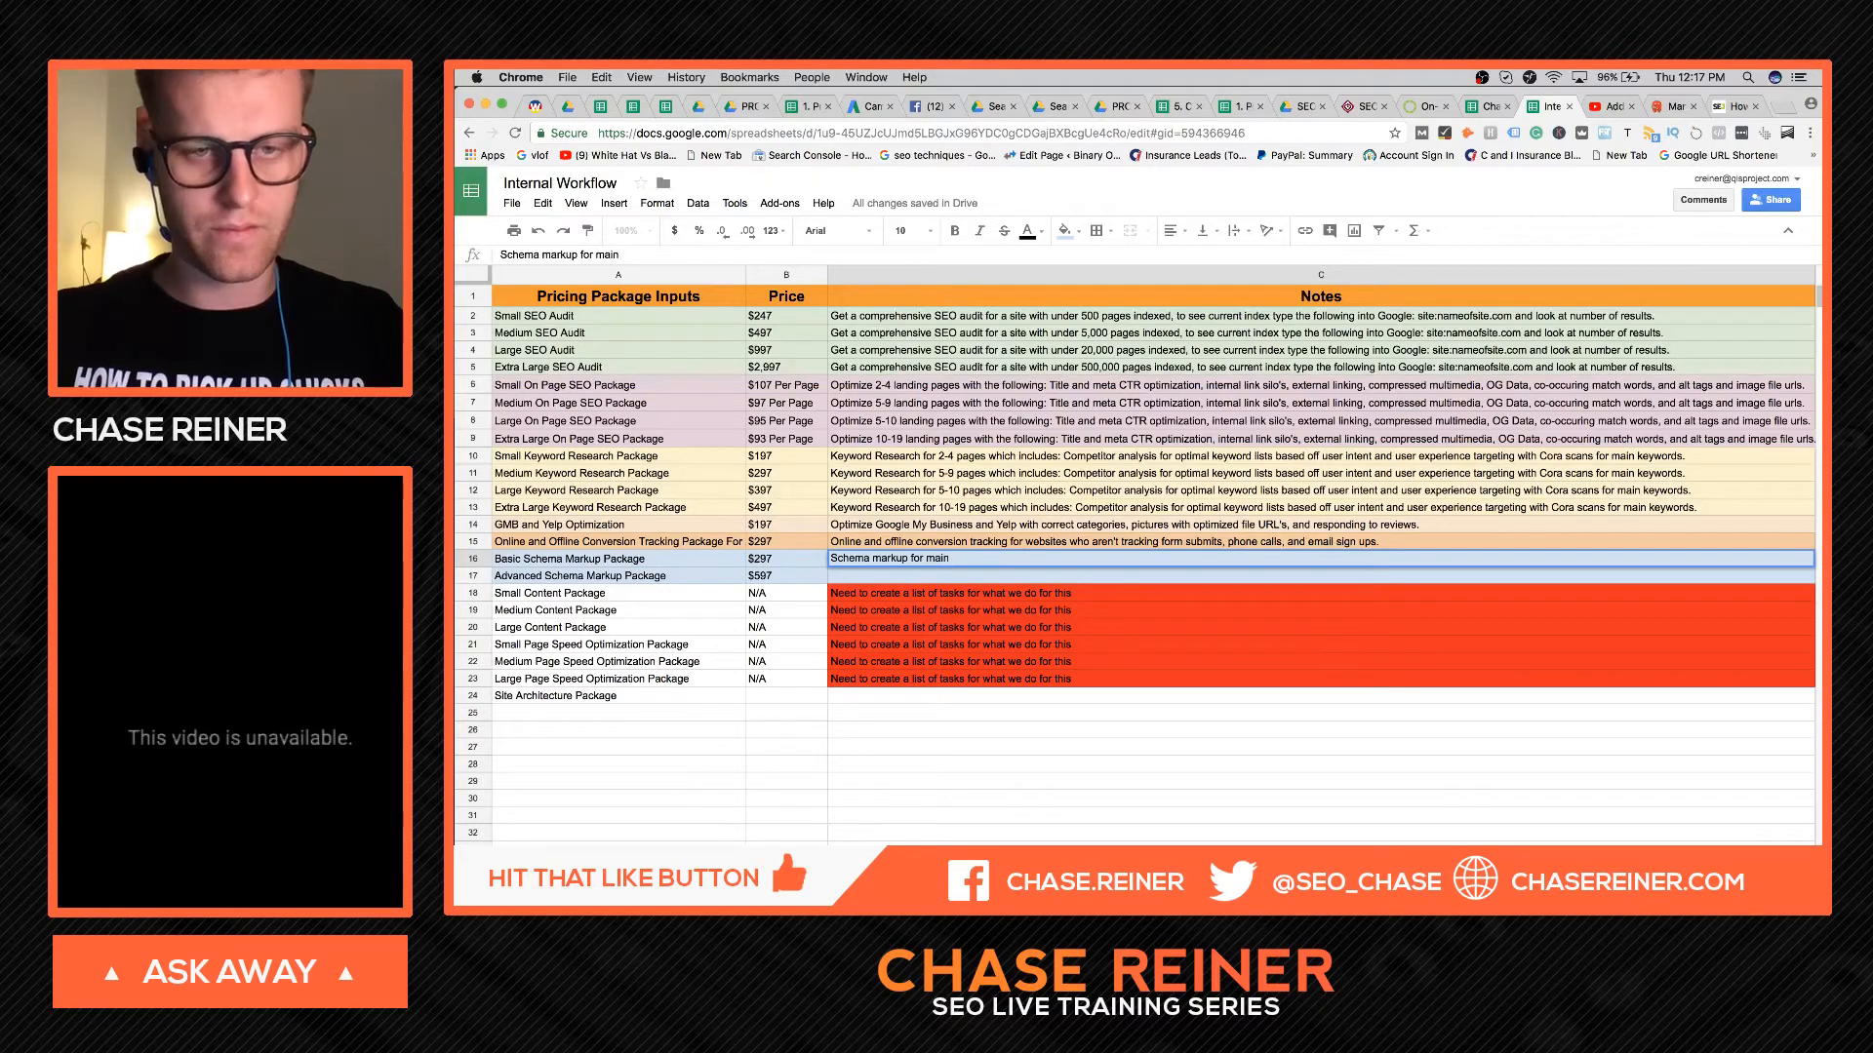
key(BackSpace)
text(home pag)
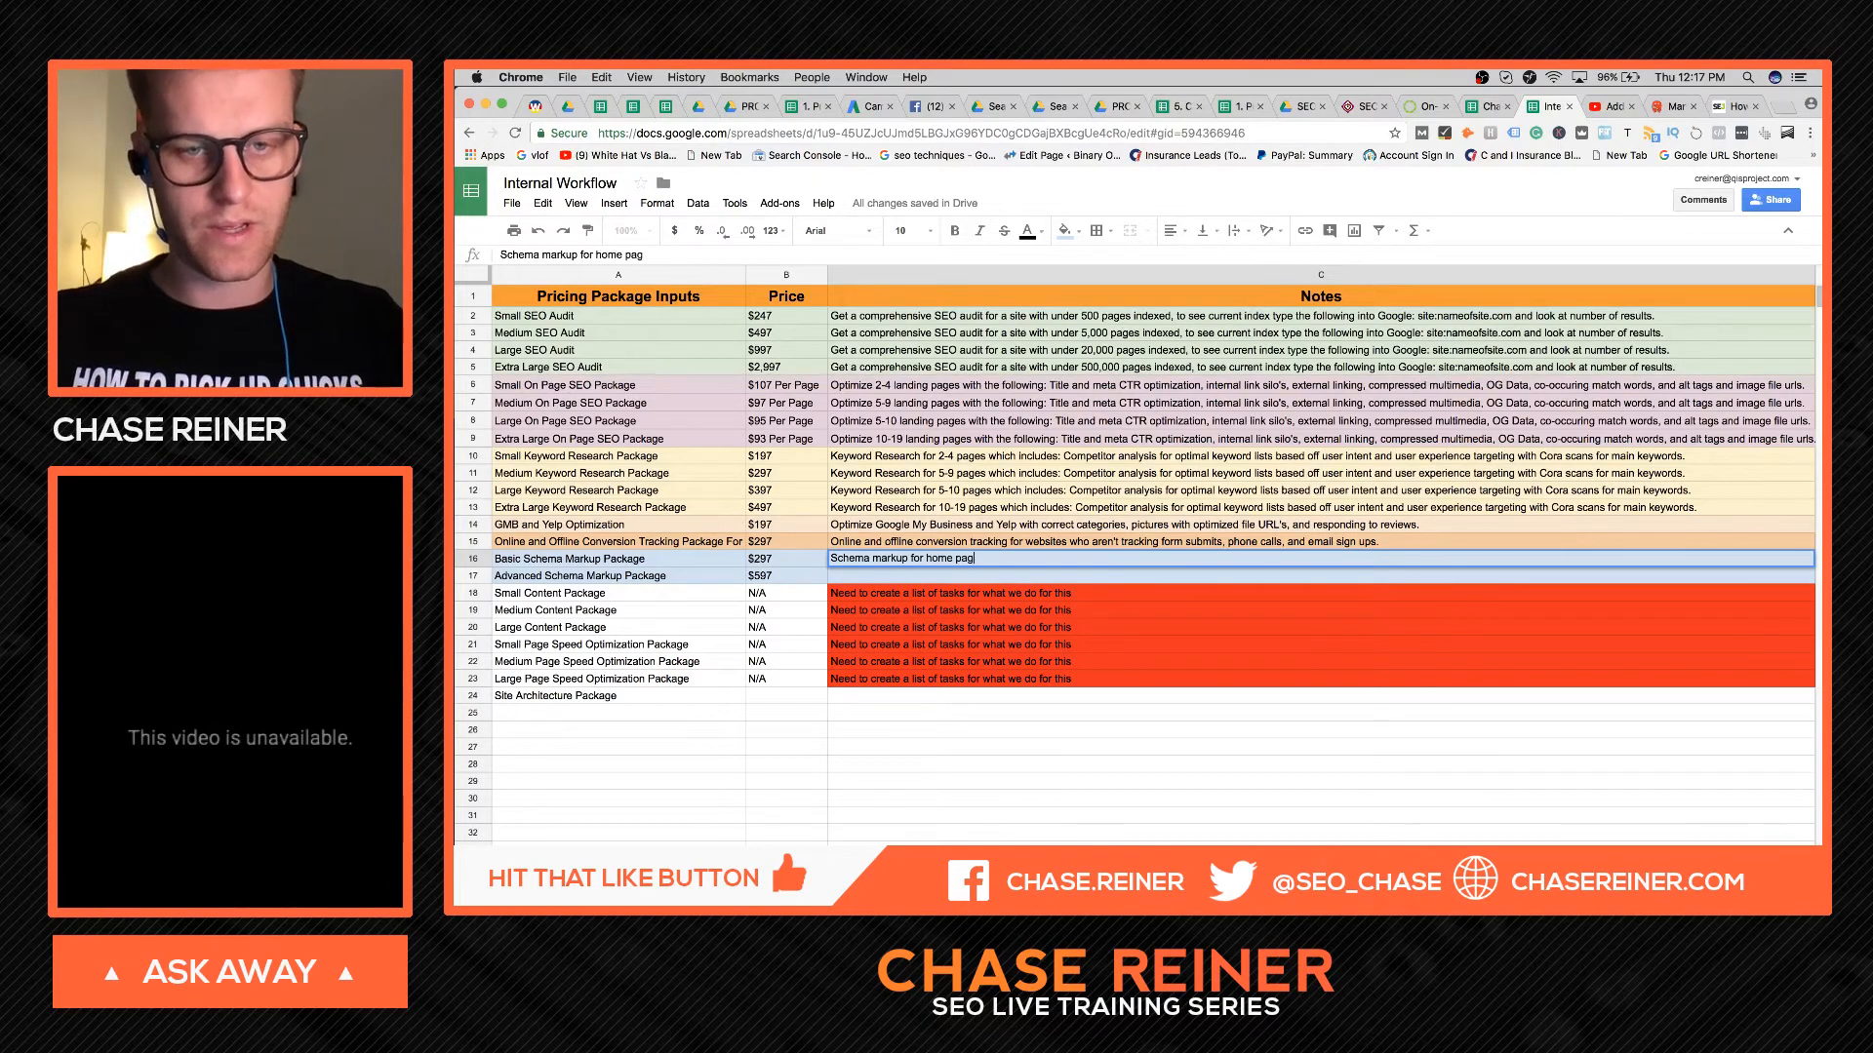
text(e, abo)
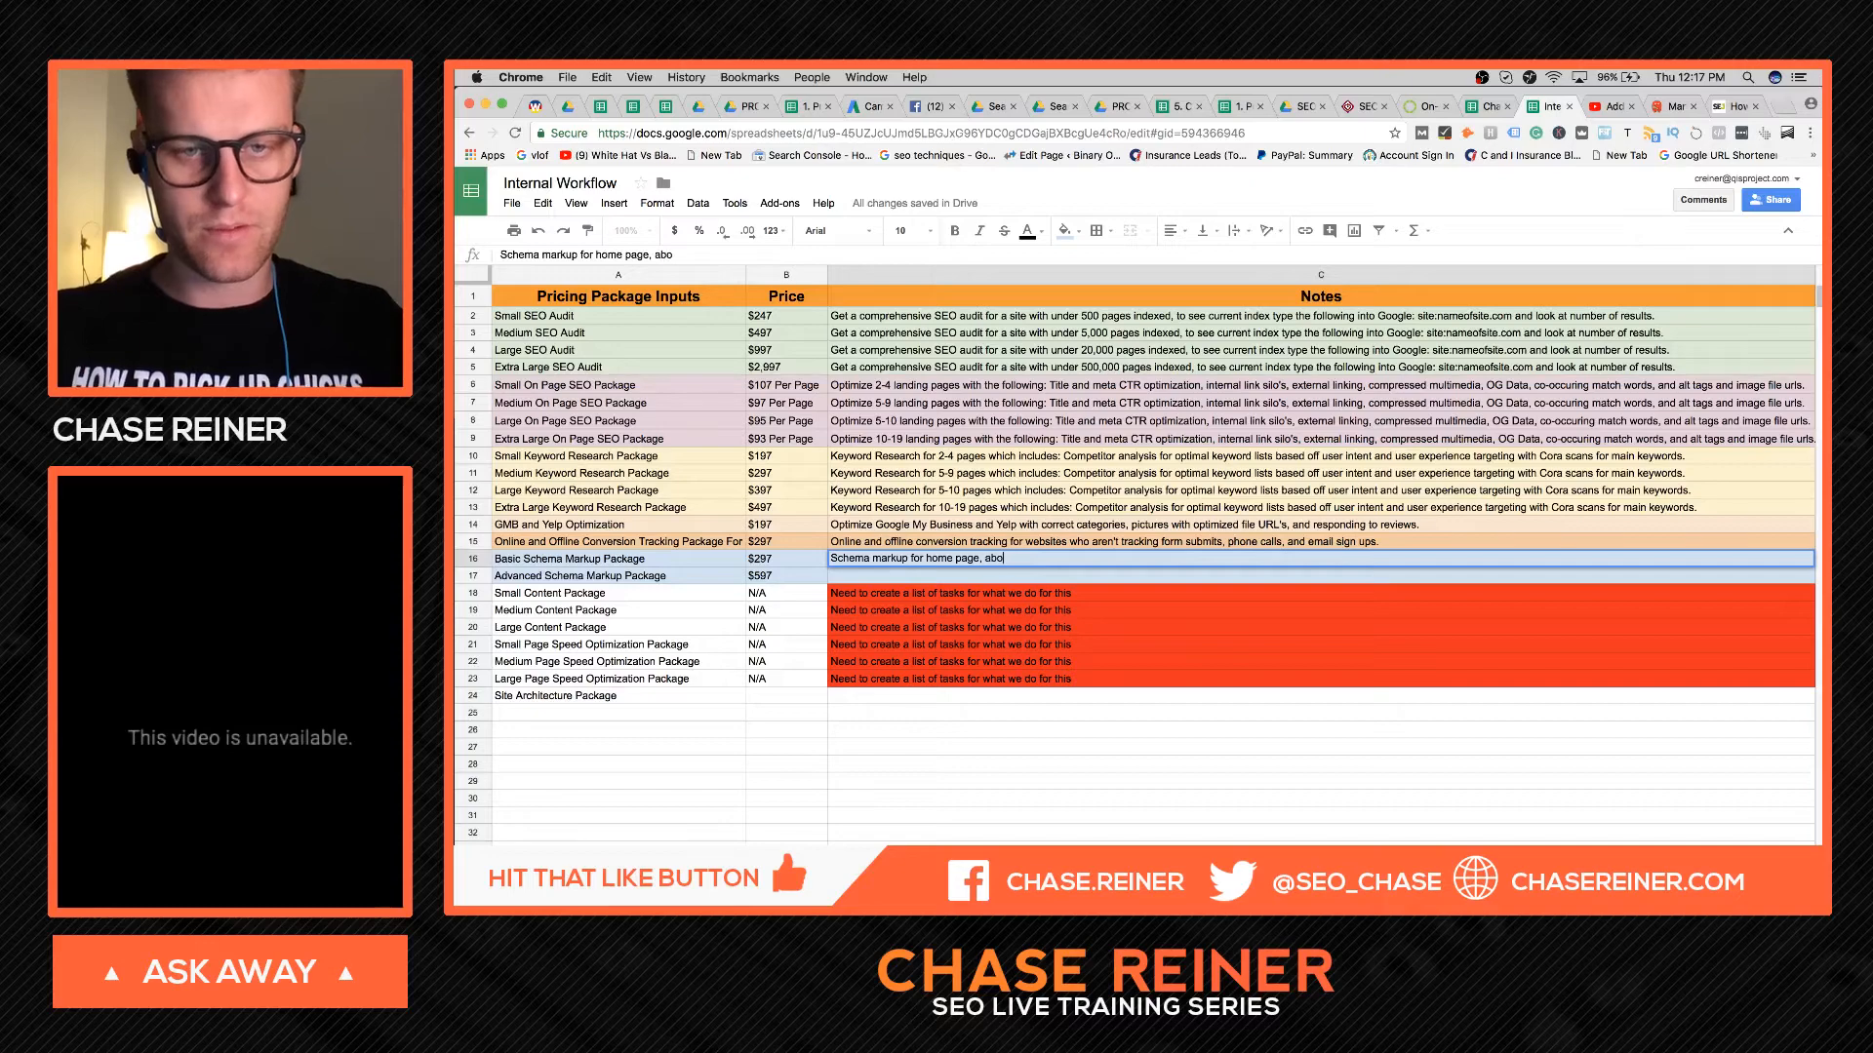
text(ut us, contact us, )
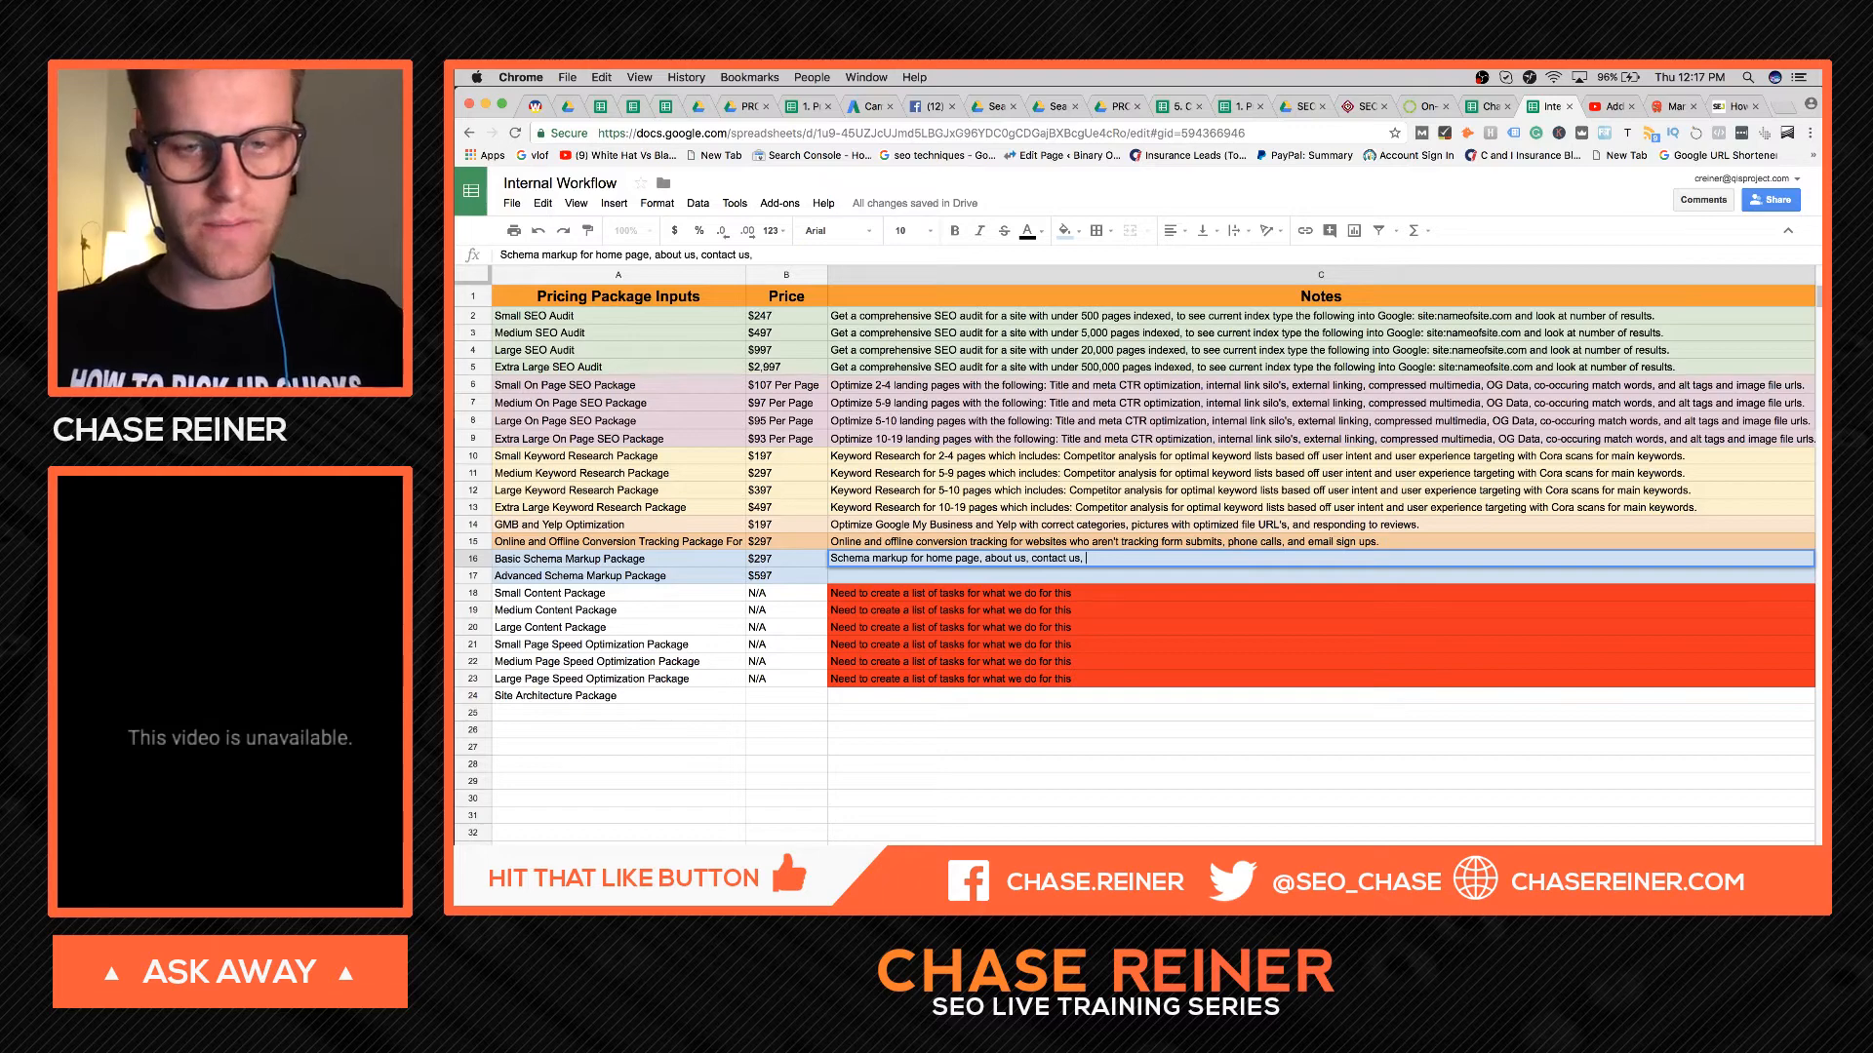
- Finish the Basic Schema Markup Package note with "blog posts, and images."
text(and blog)
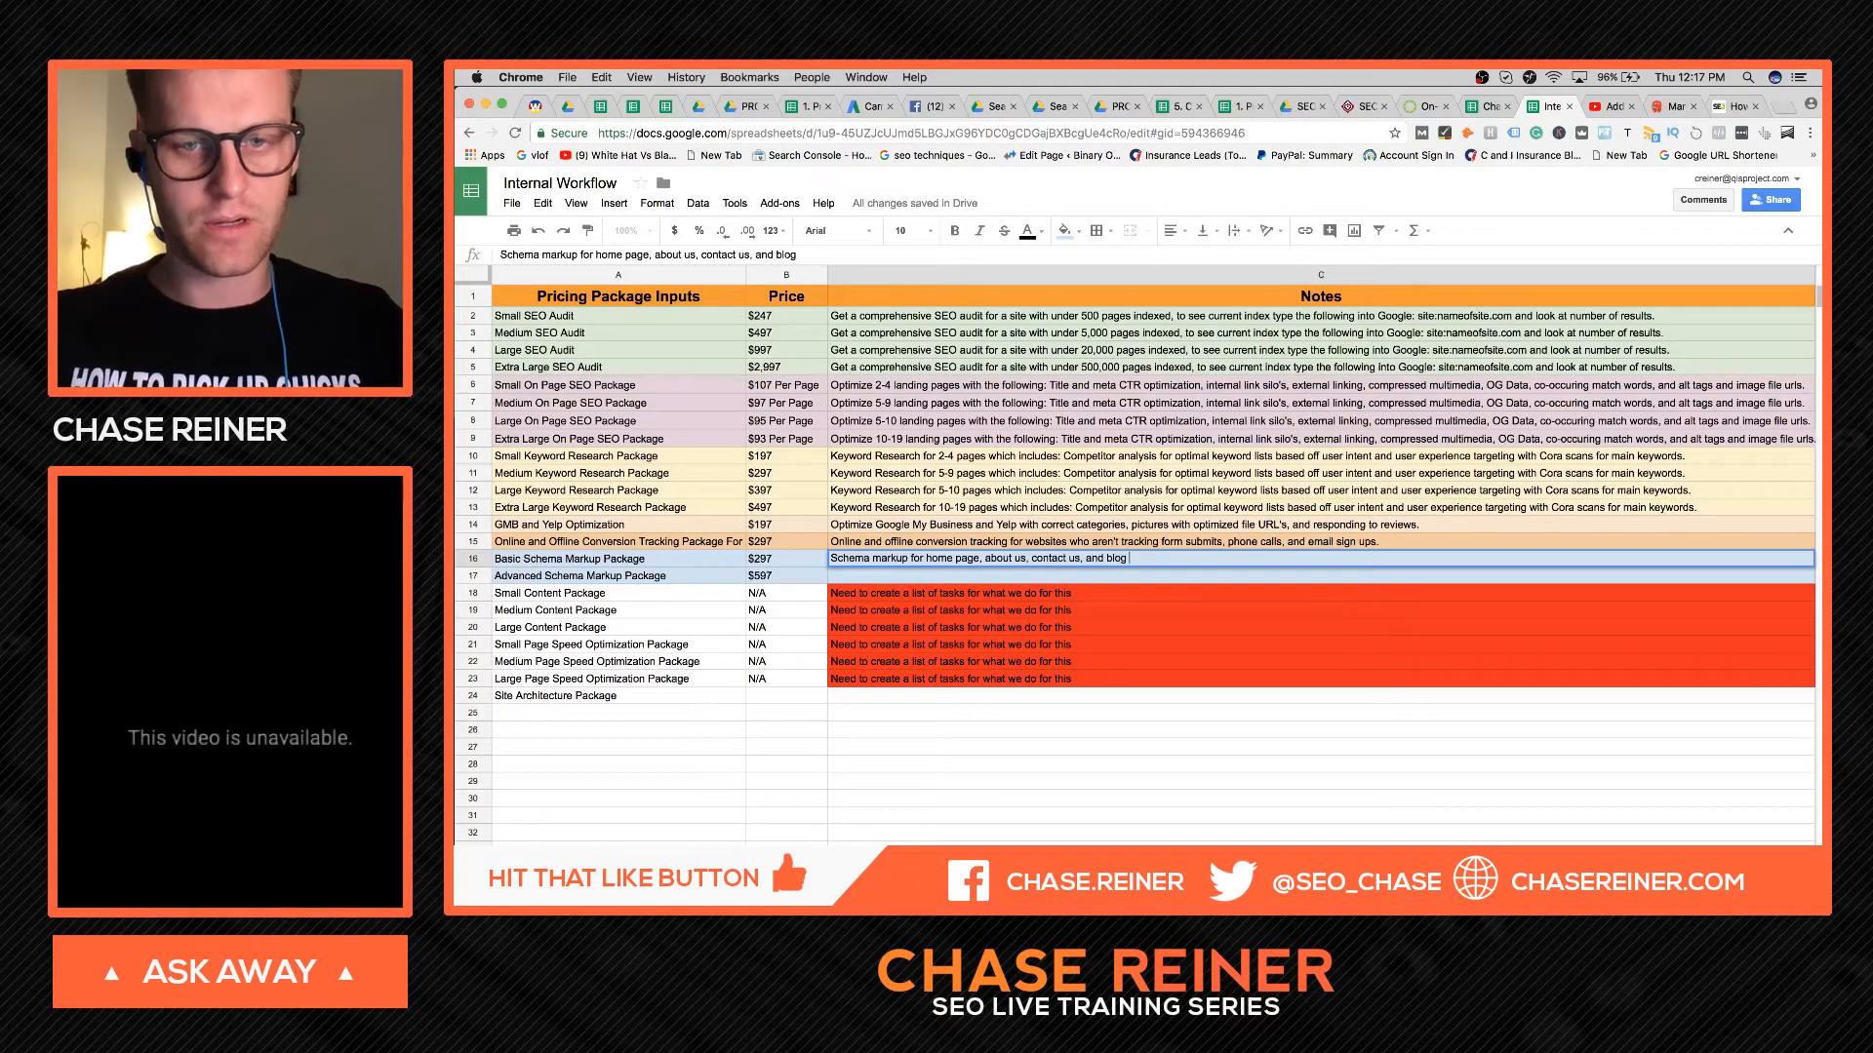
key(BackSpace)
key(BackSpace)
key(BackSpace)
key(BackSpace)
key(BackSpace)
key(BackSpace)
key(BackSpace)
key(BackSpace)
text(bl)
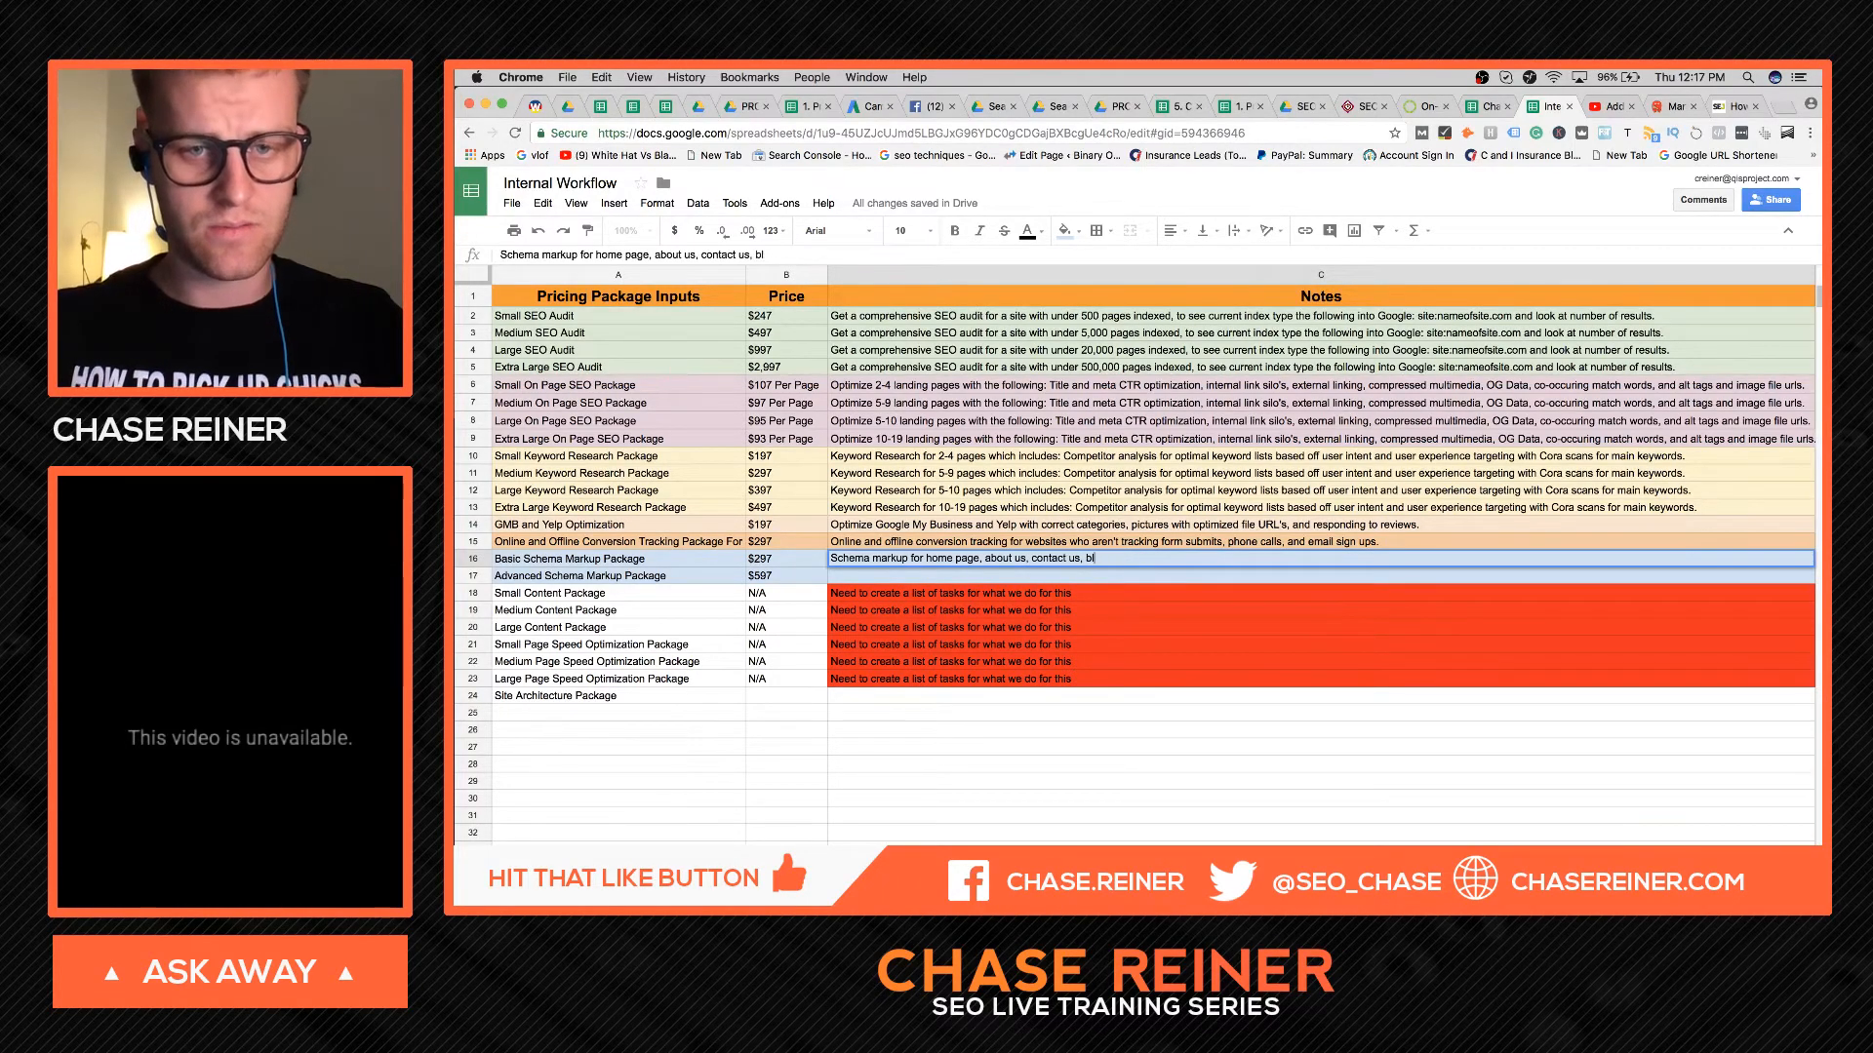
text(og,  posts, and)
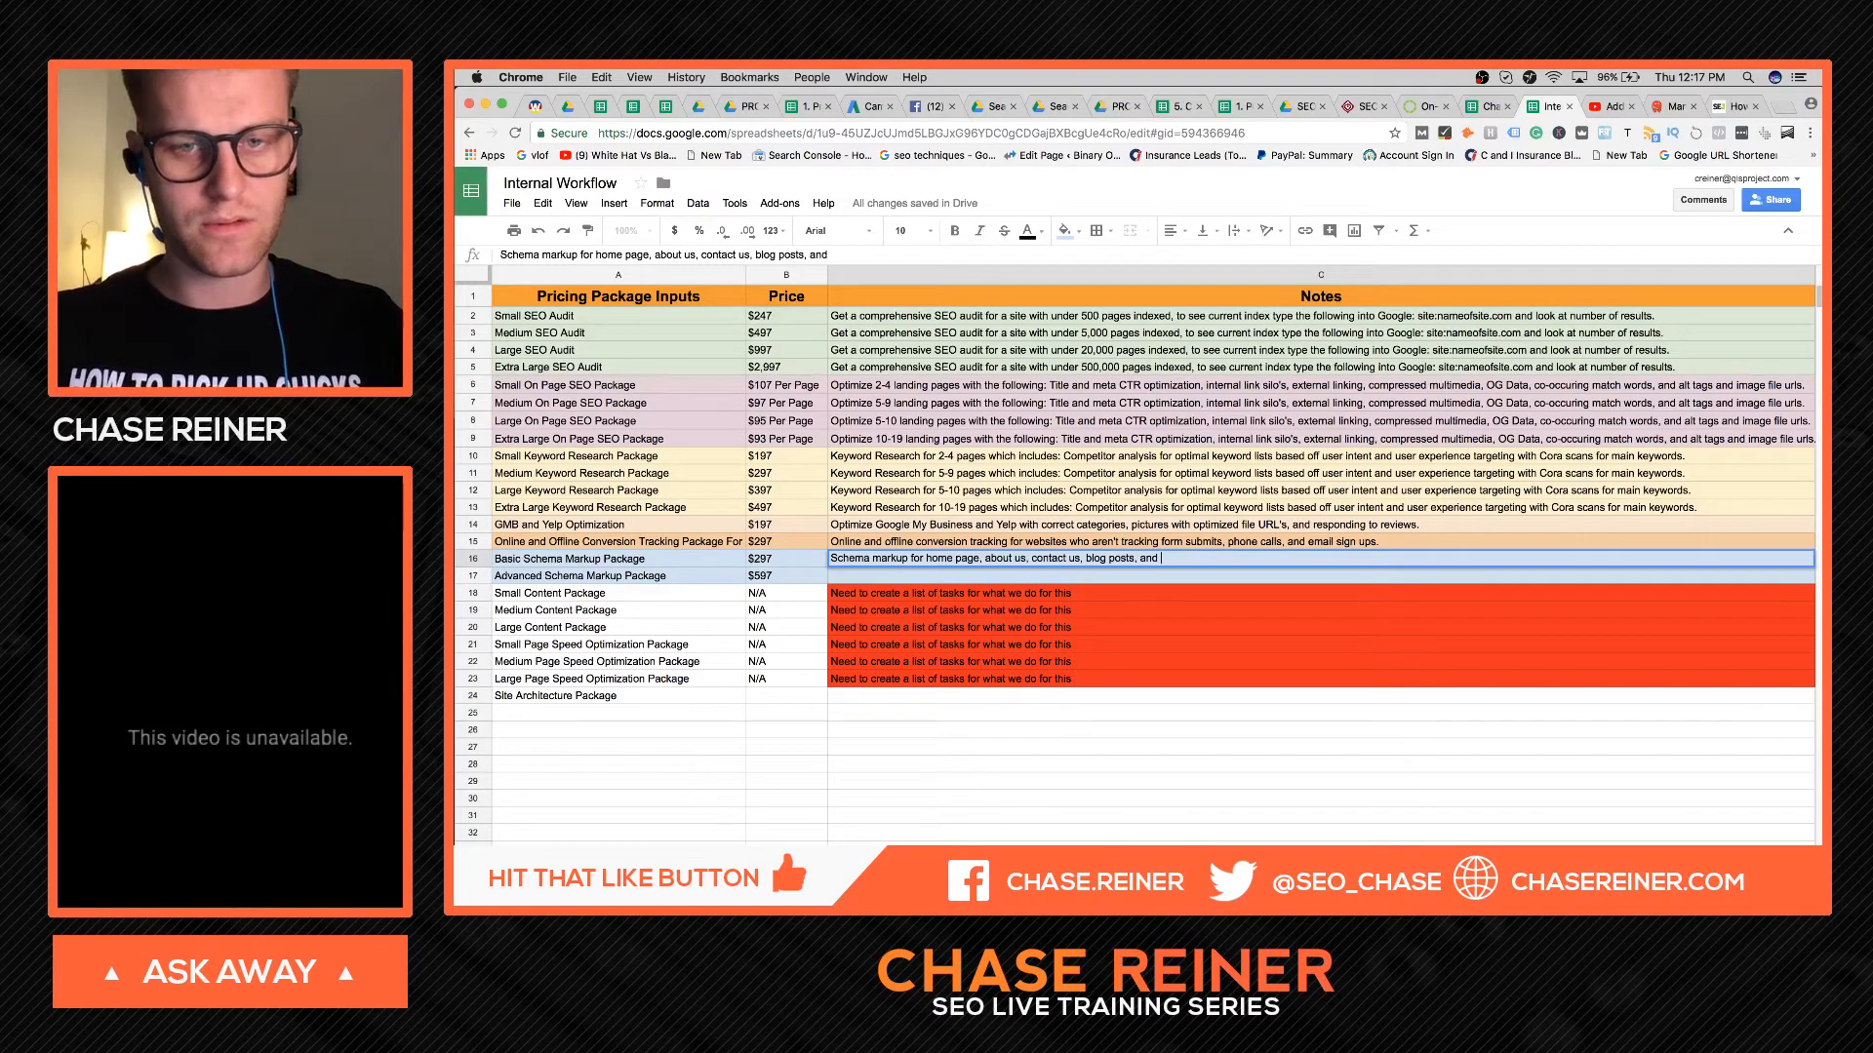
text( images.)
click(850, 614)
click(845, 567)
click(788, 565)
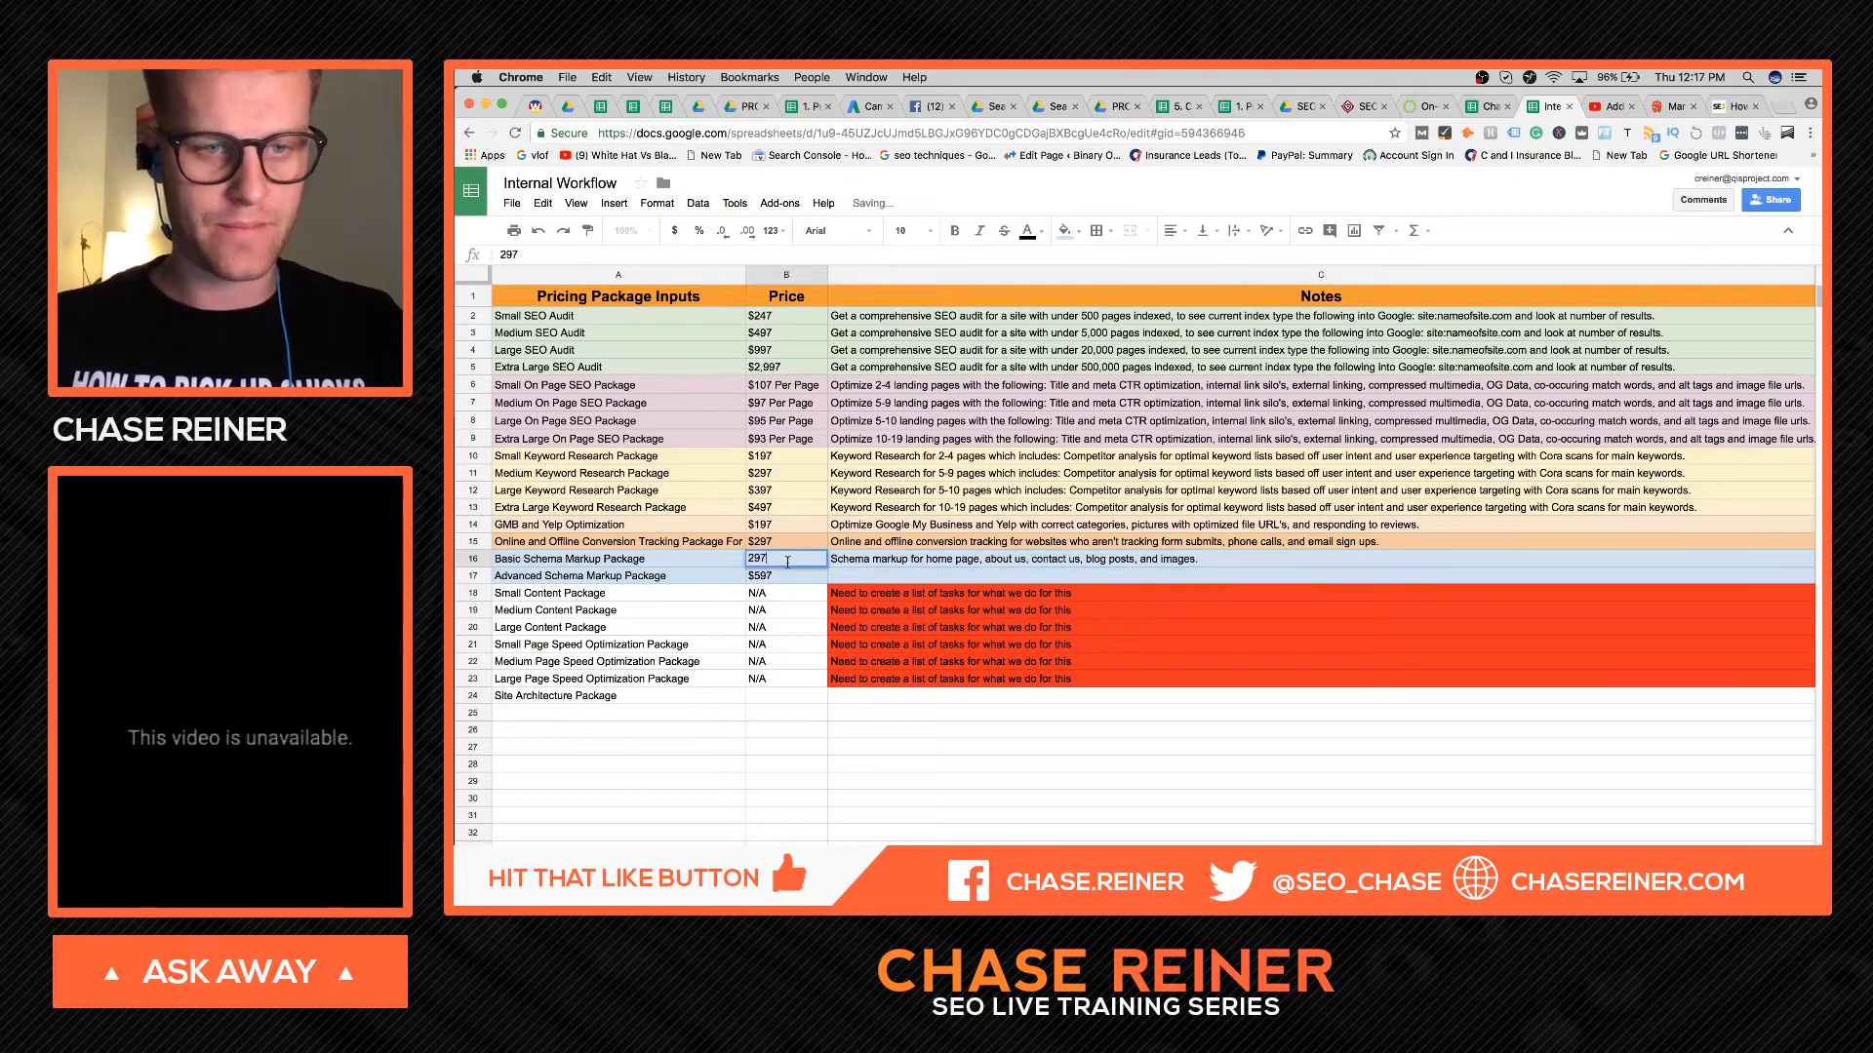
click(792, 590)
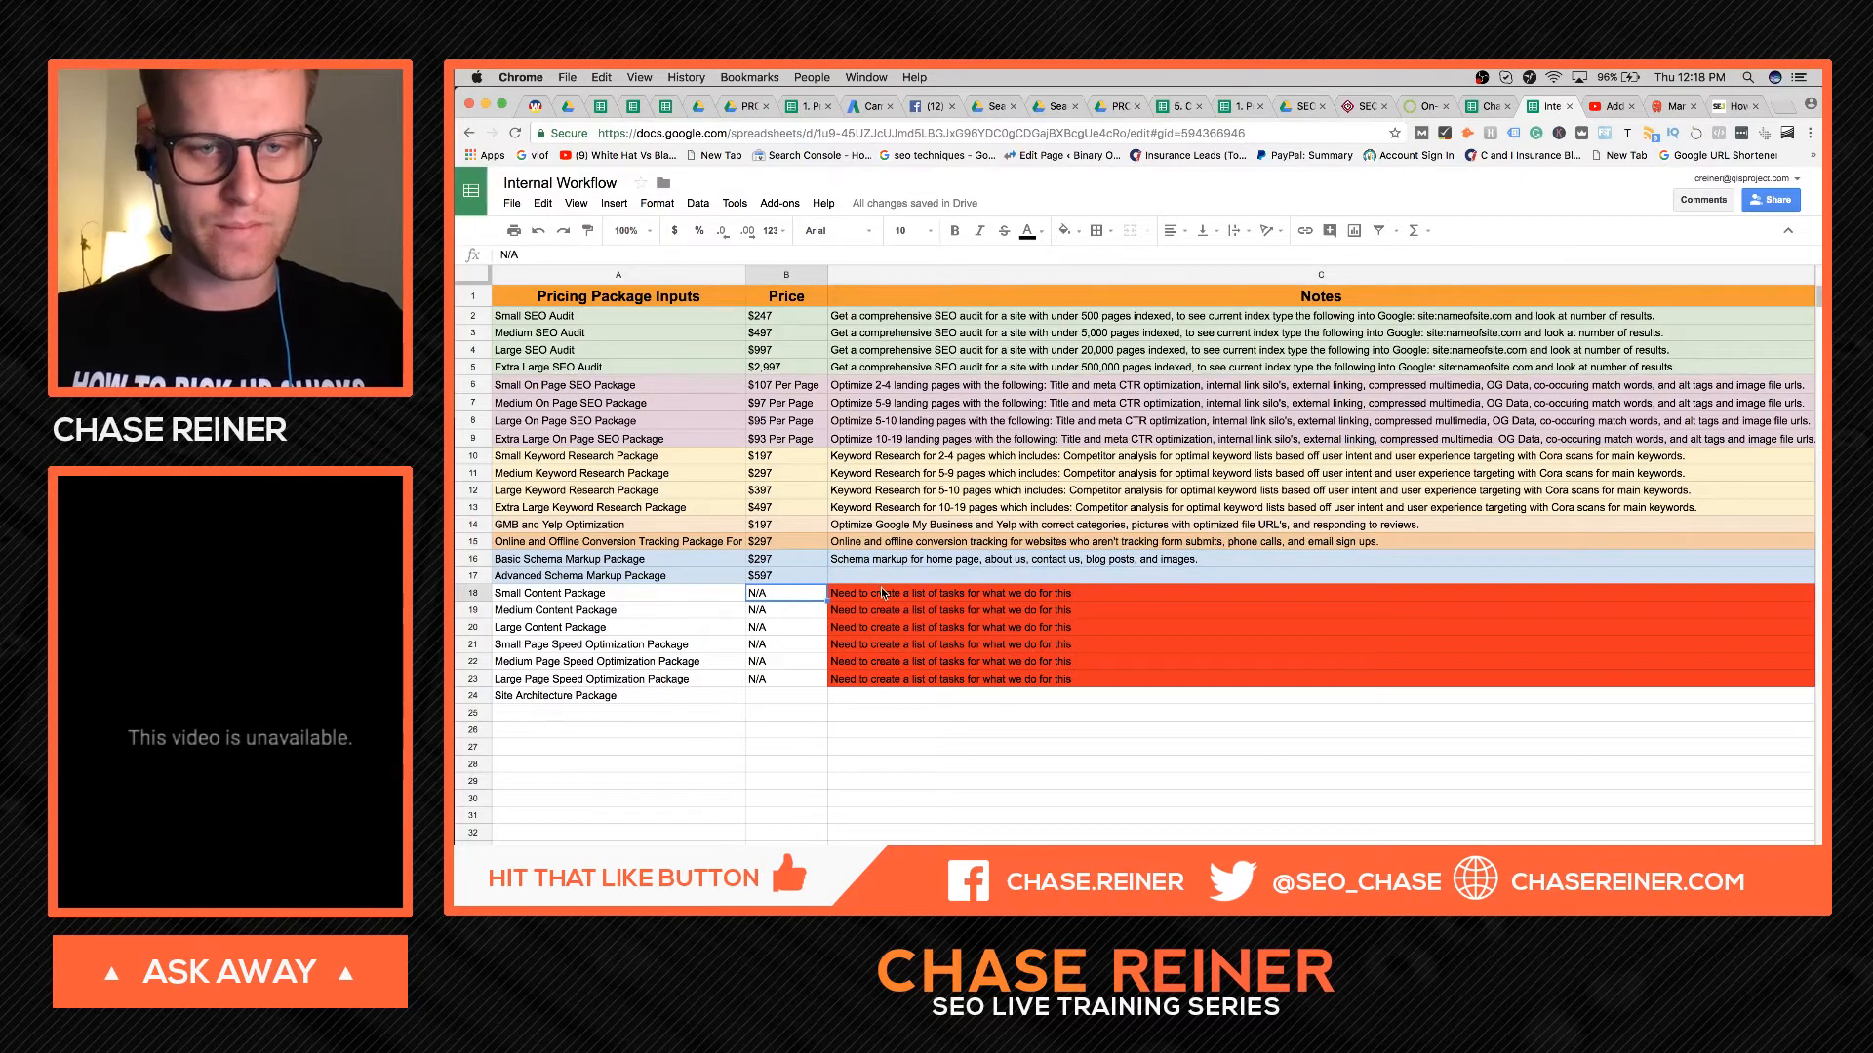
- Replace "and images." at the end of the Basic Schema Markup Package note with "and breadcrumbs."
double_click(1148, 557)
drag(1208, 559, 1141, 559)
key(BackSpace)
text(heade)
key(BackSpace)
key(BackSpace)
key(BackSpace)
text(bread)
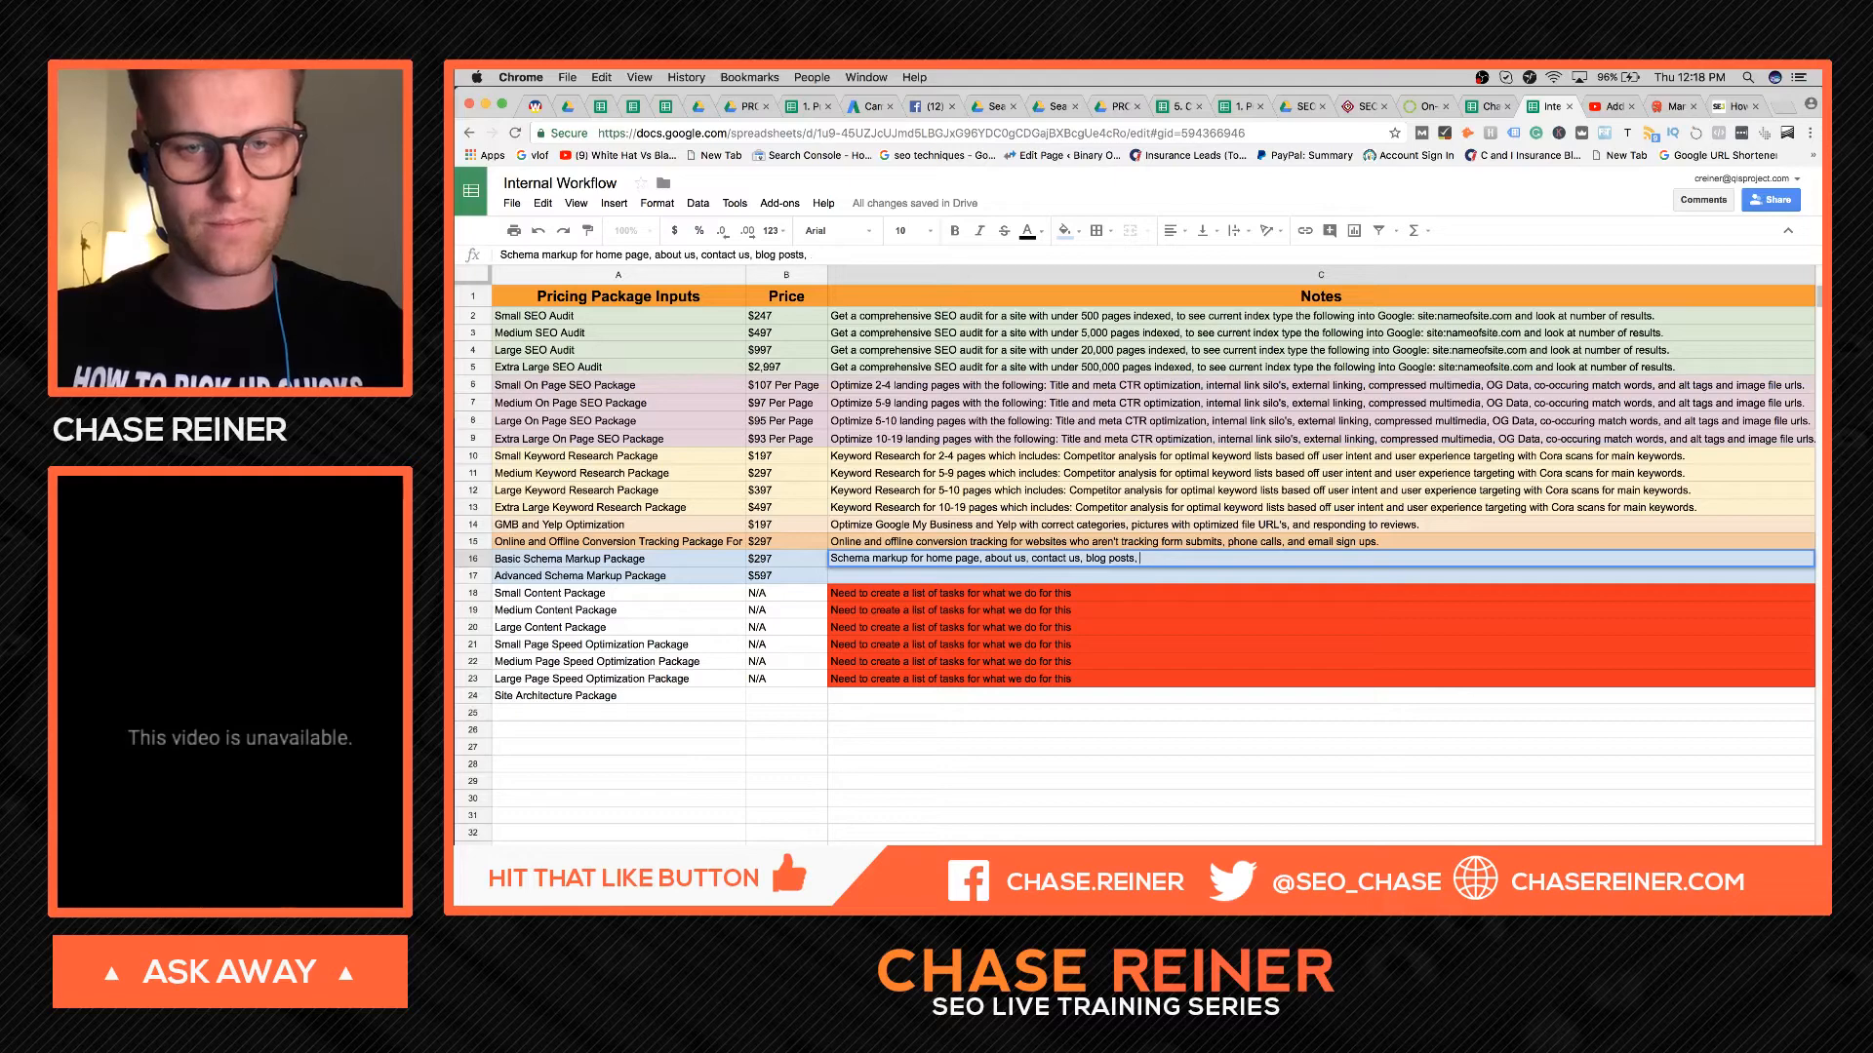
text(website)
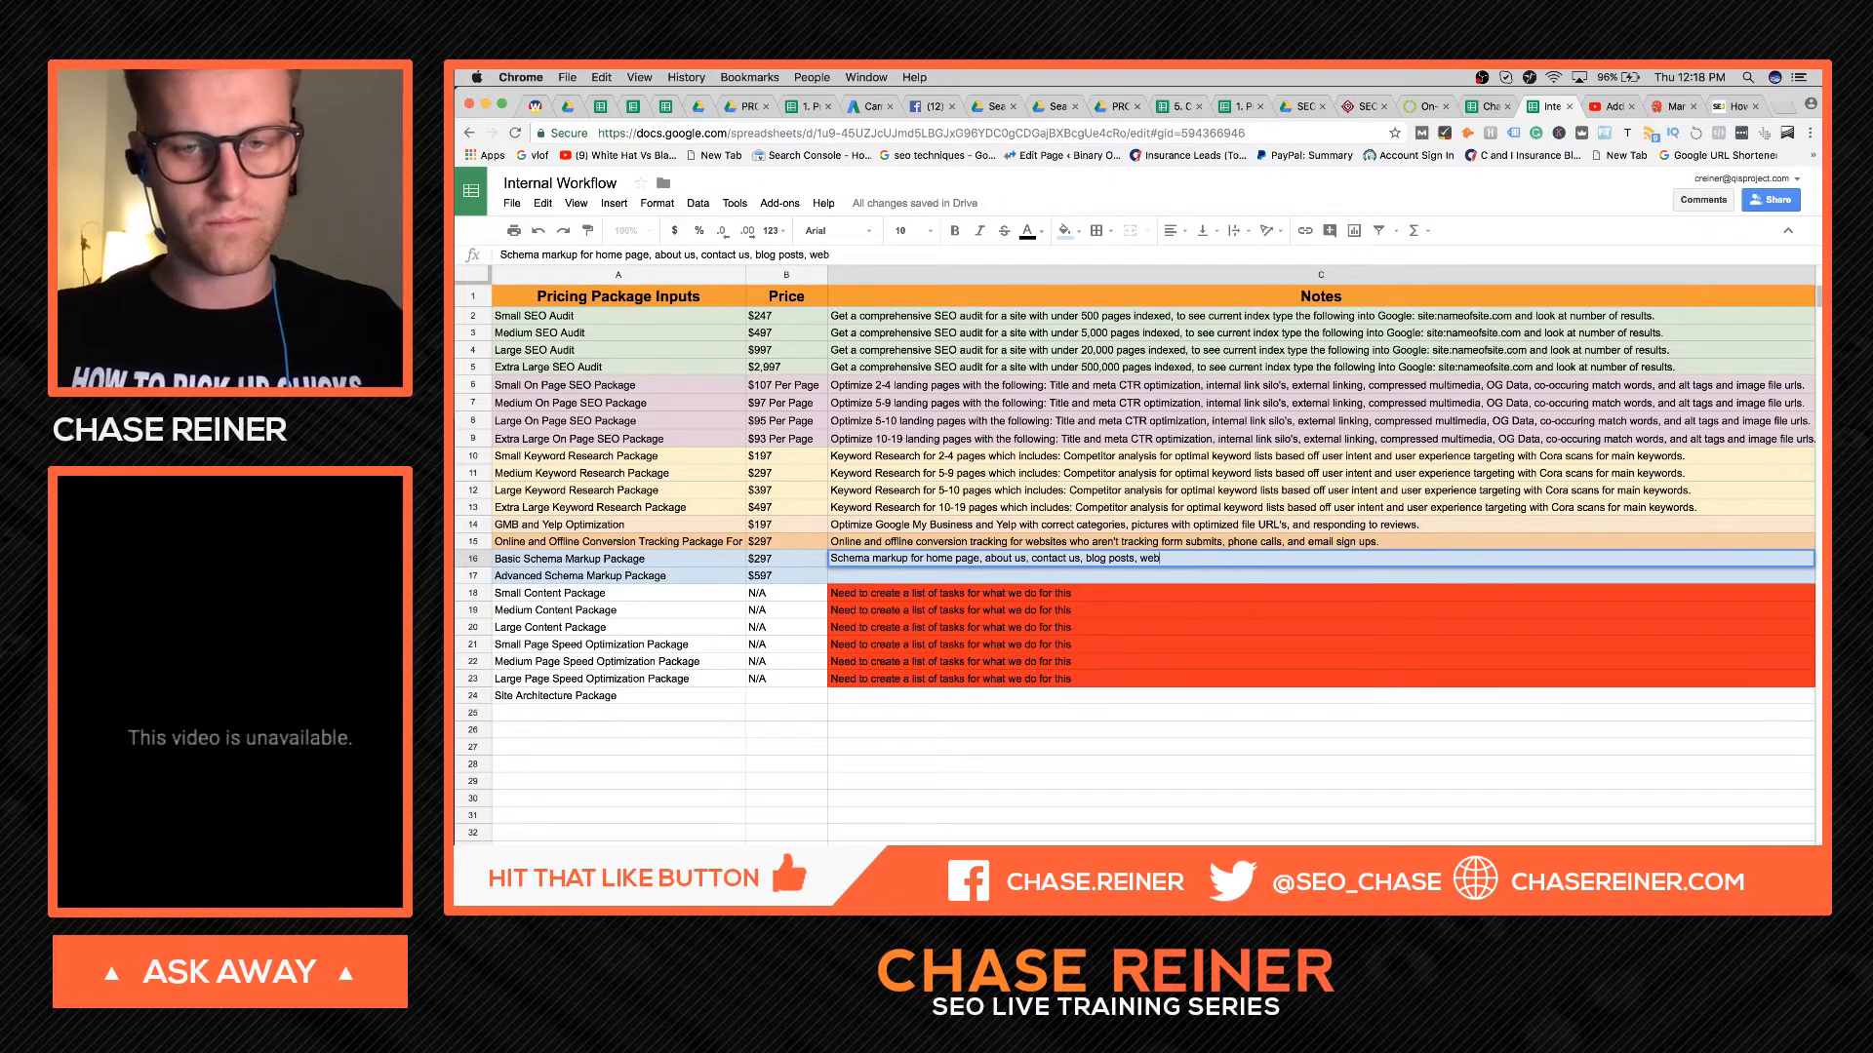
key(BackSpace)
key(BackSpace)
key(BackSpace)
text(and image)
key(BackSpace)
key(BackSpace)
text(bread)
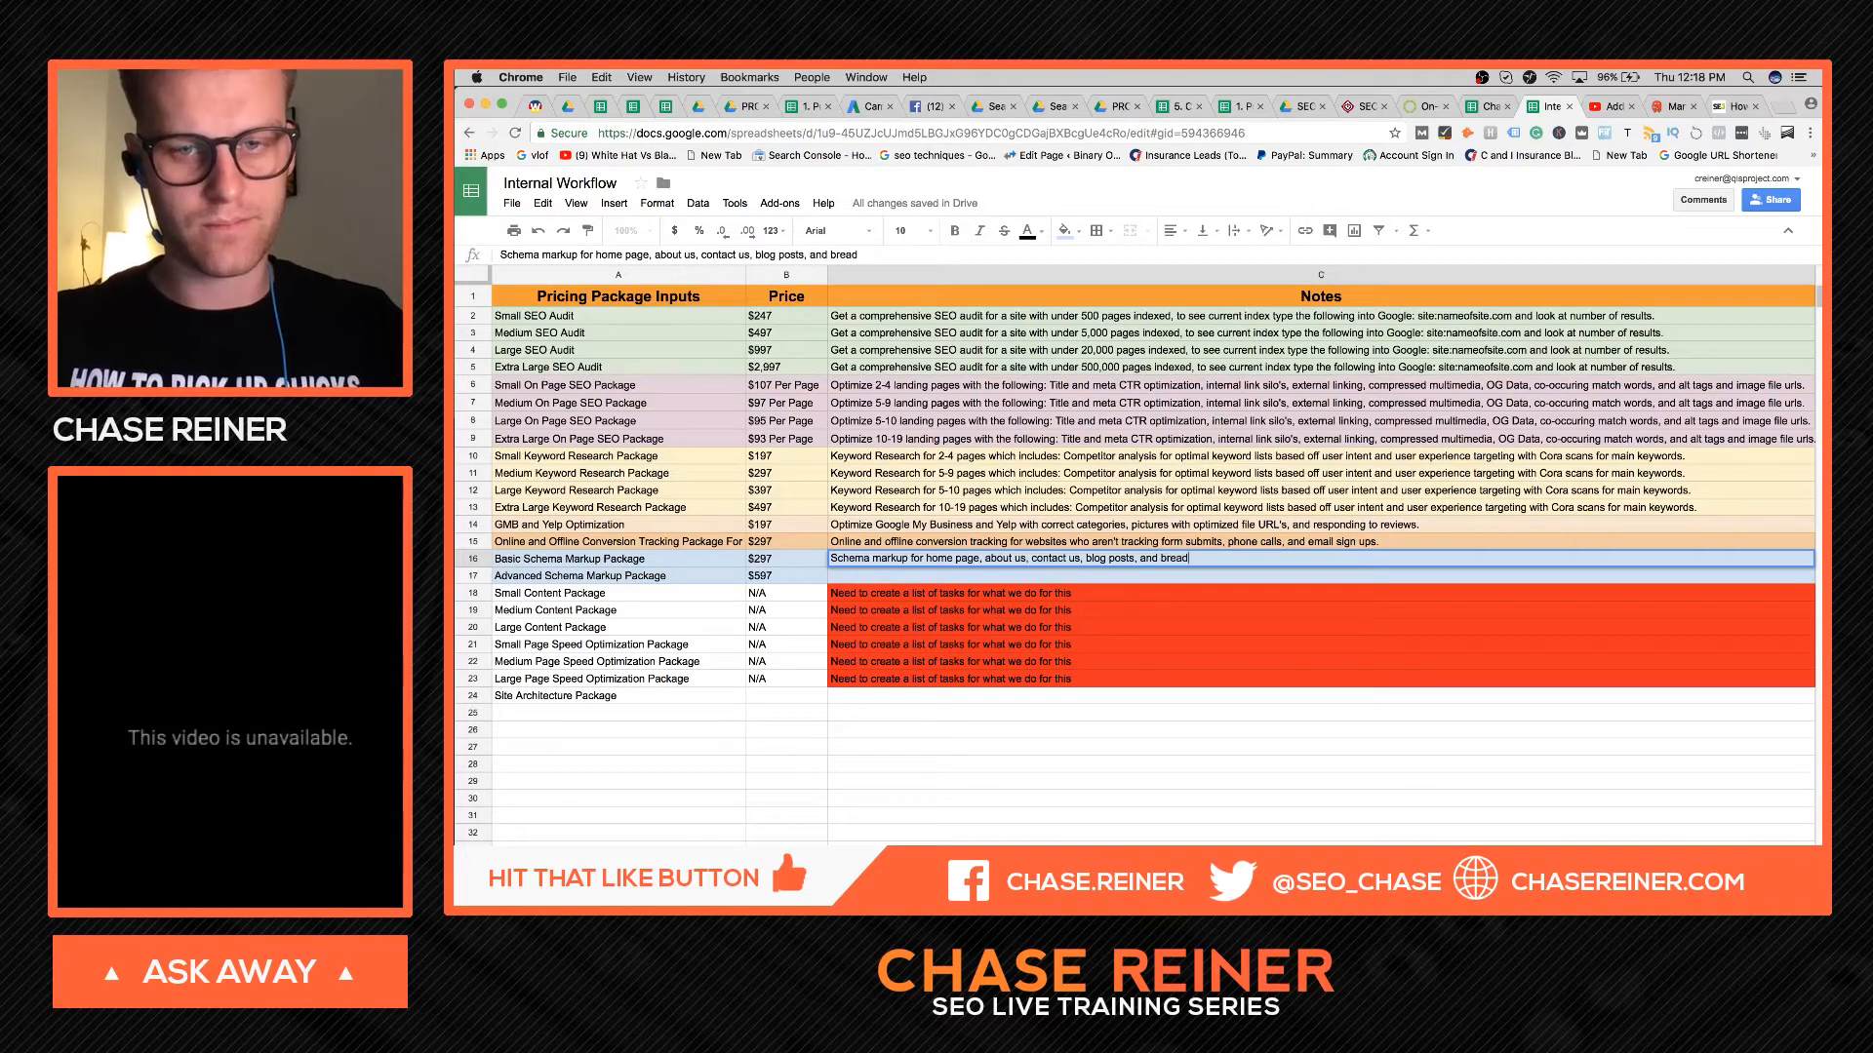
text(crumbs.)
- Insert "website," before "and breadcrumbs" in the Basic Schema Markup Package note
click(1142, 559)
text(website,)
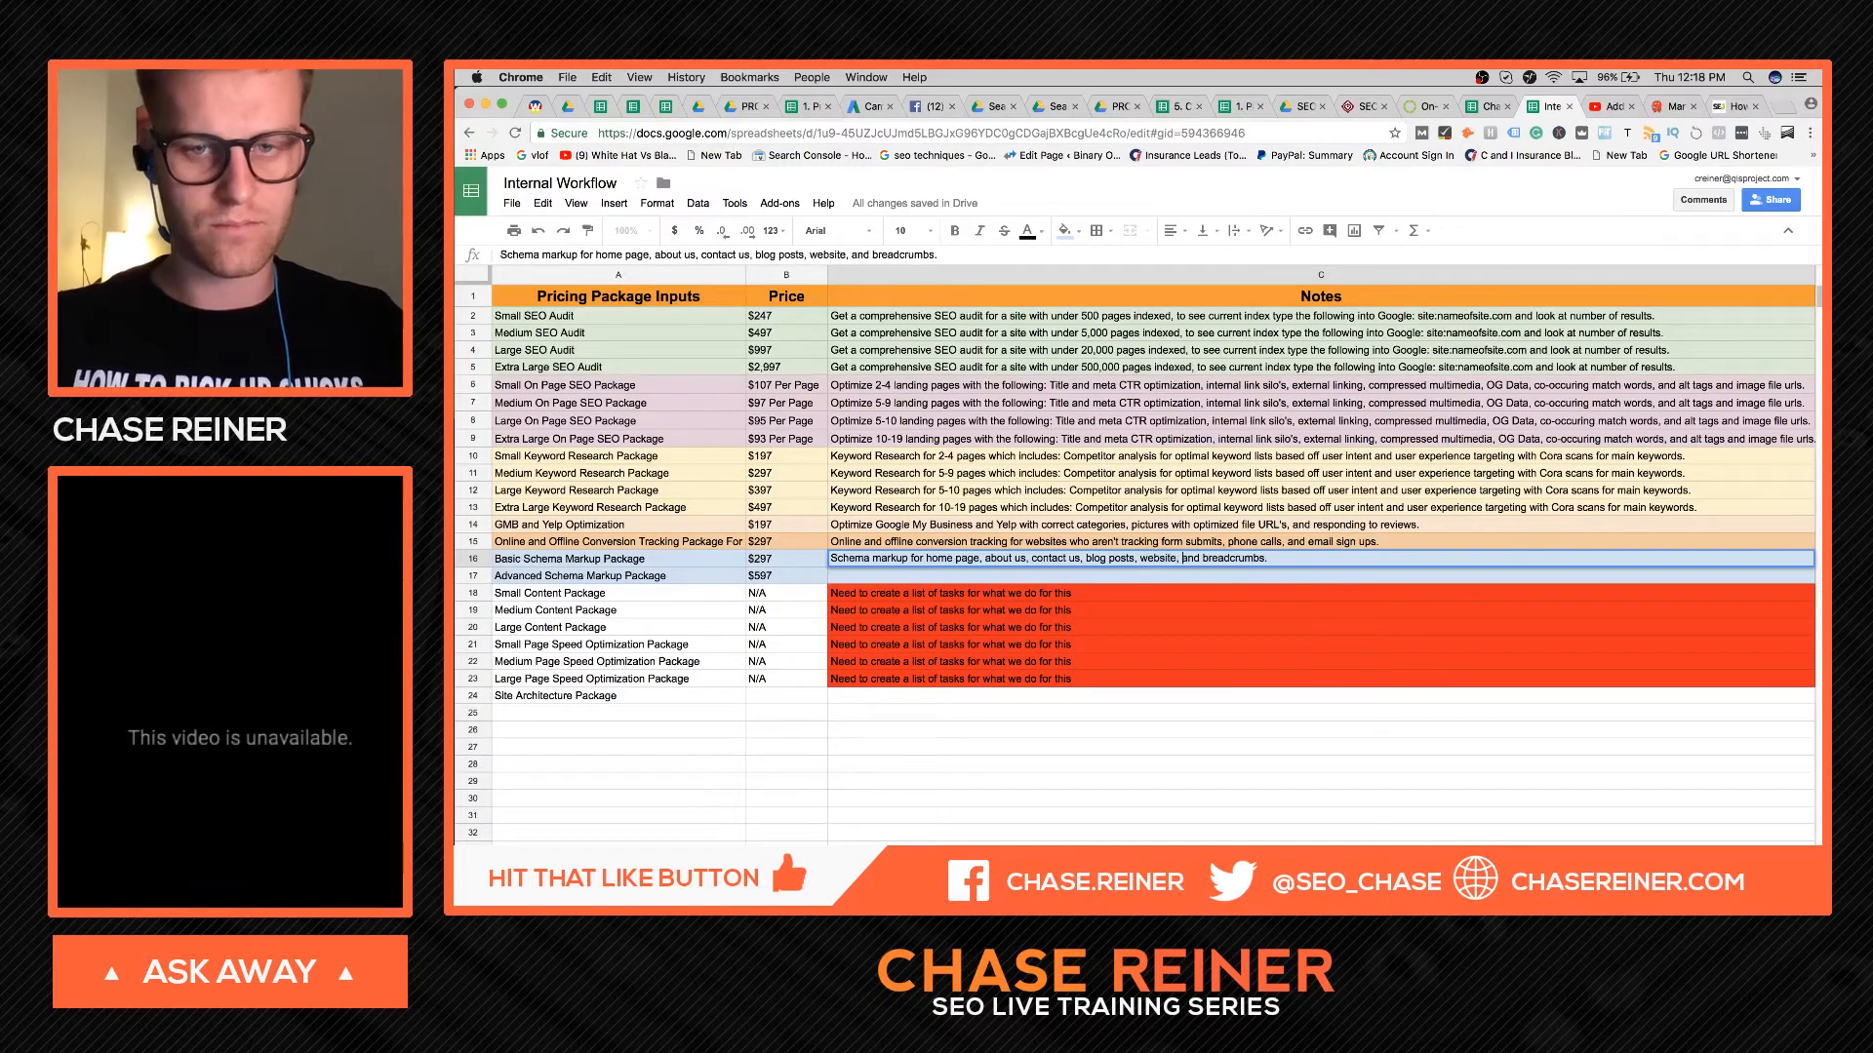
key(Return)
- Reuse the basic schema note for the Advanced Schema Markup Package and add "images, videos" before "and breadcrumbs"
double_click(1101, 580)
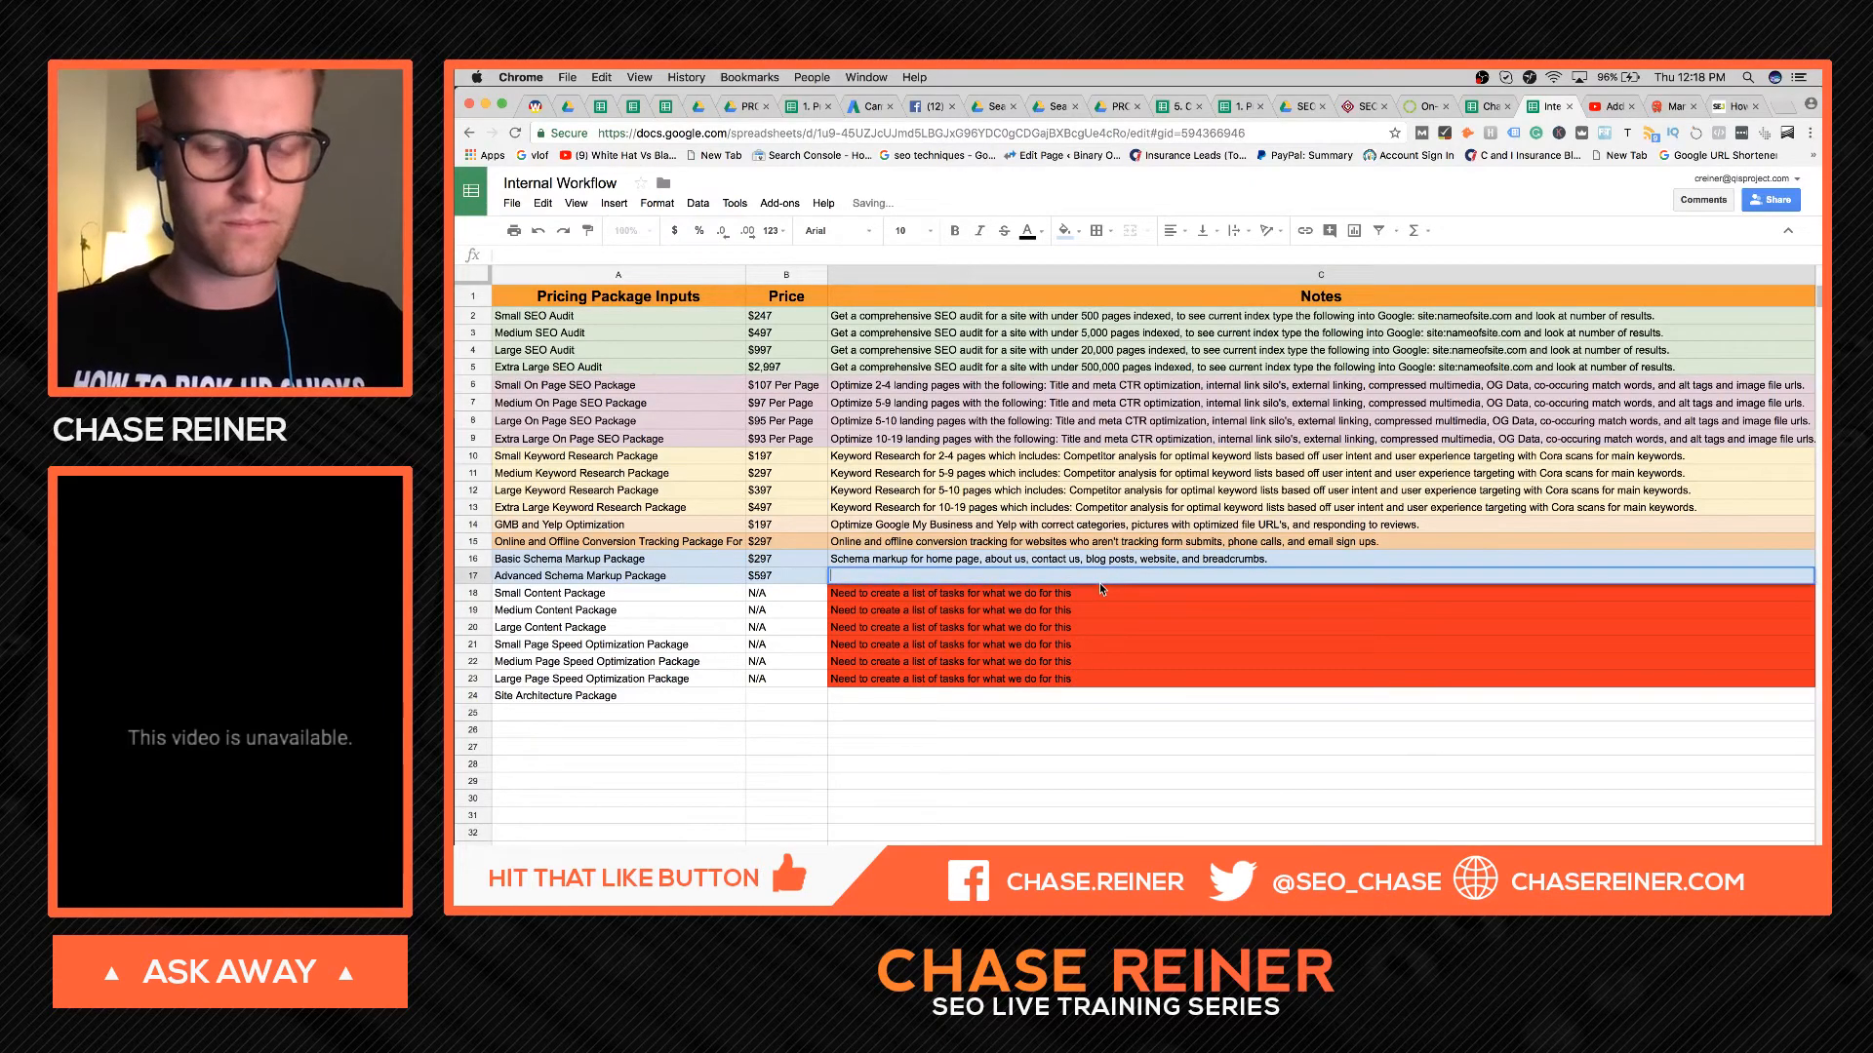
text(S)
key(Right)
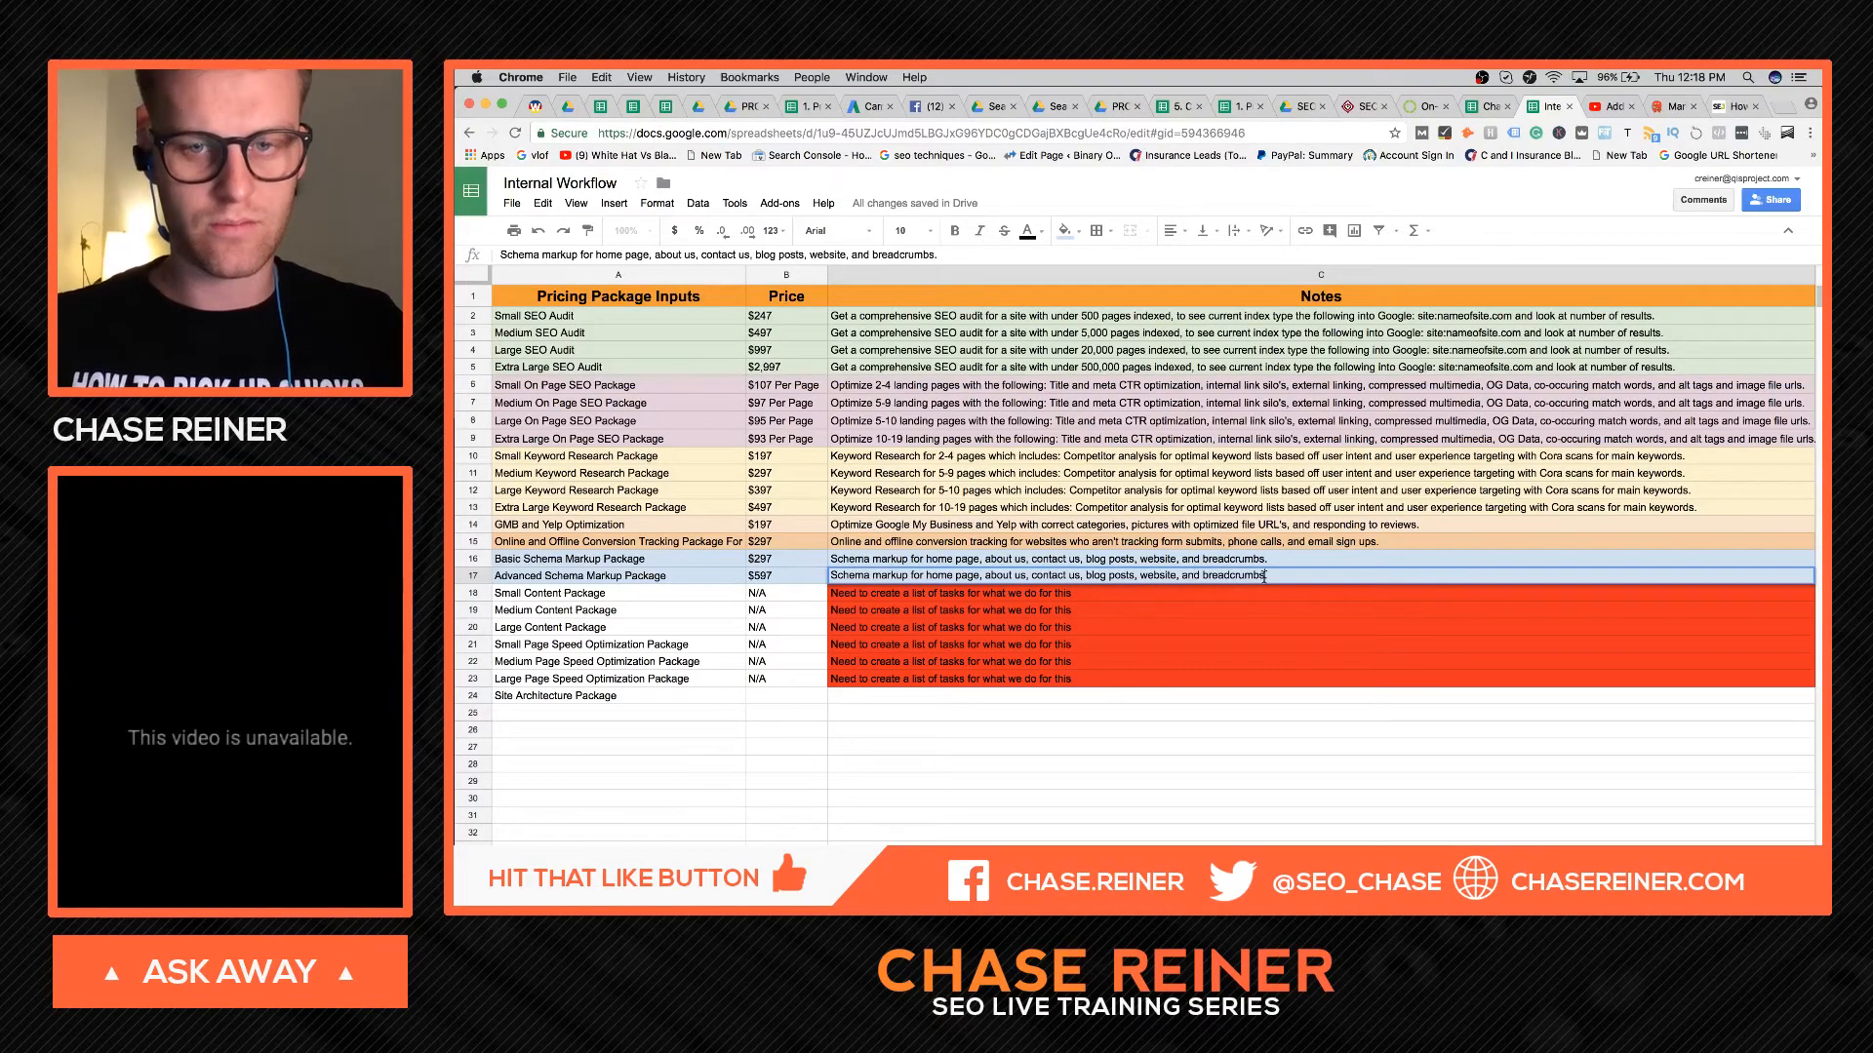
click(1178, 574)
text(images, vi)
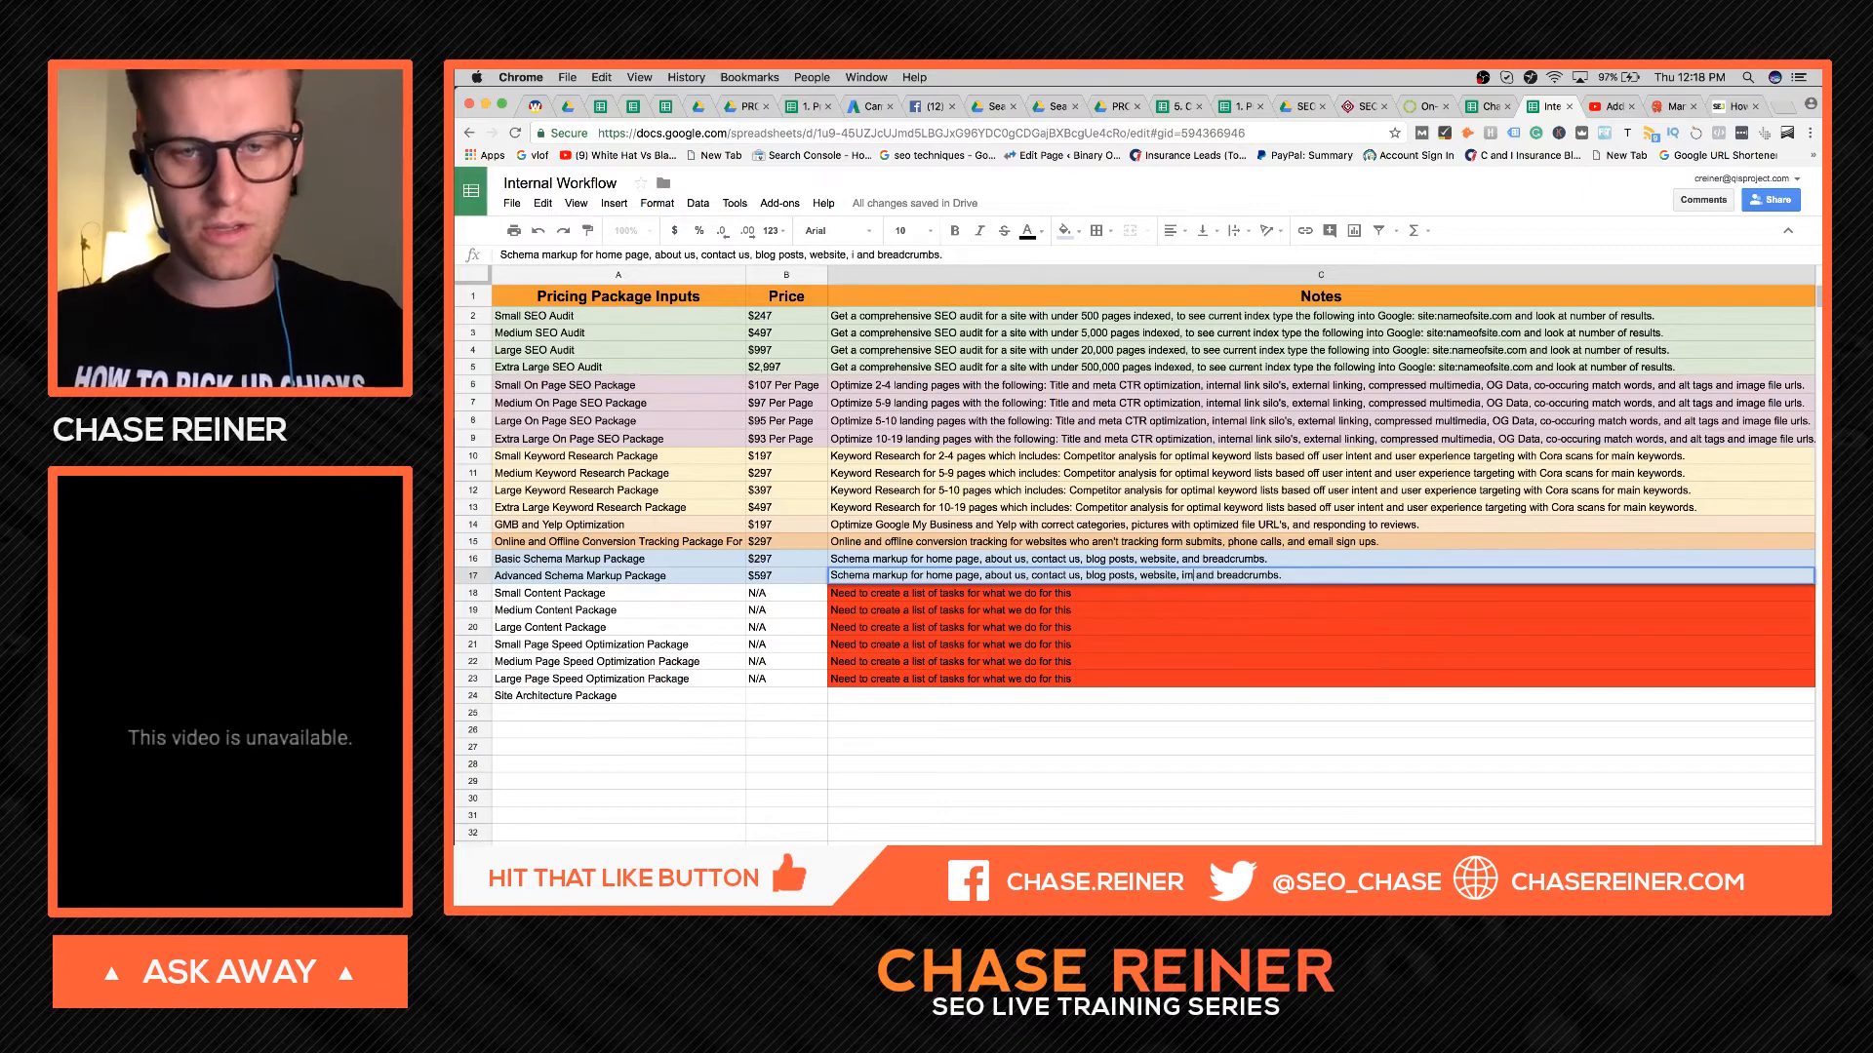
text(deos)
key(End)
text(,)
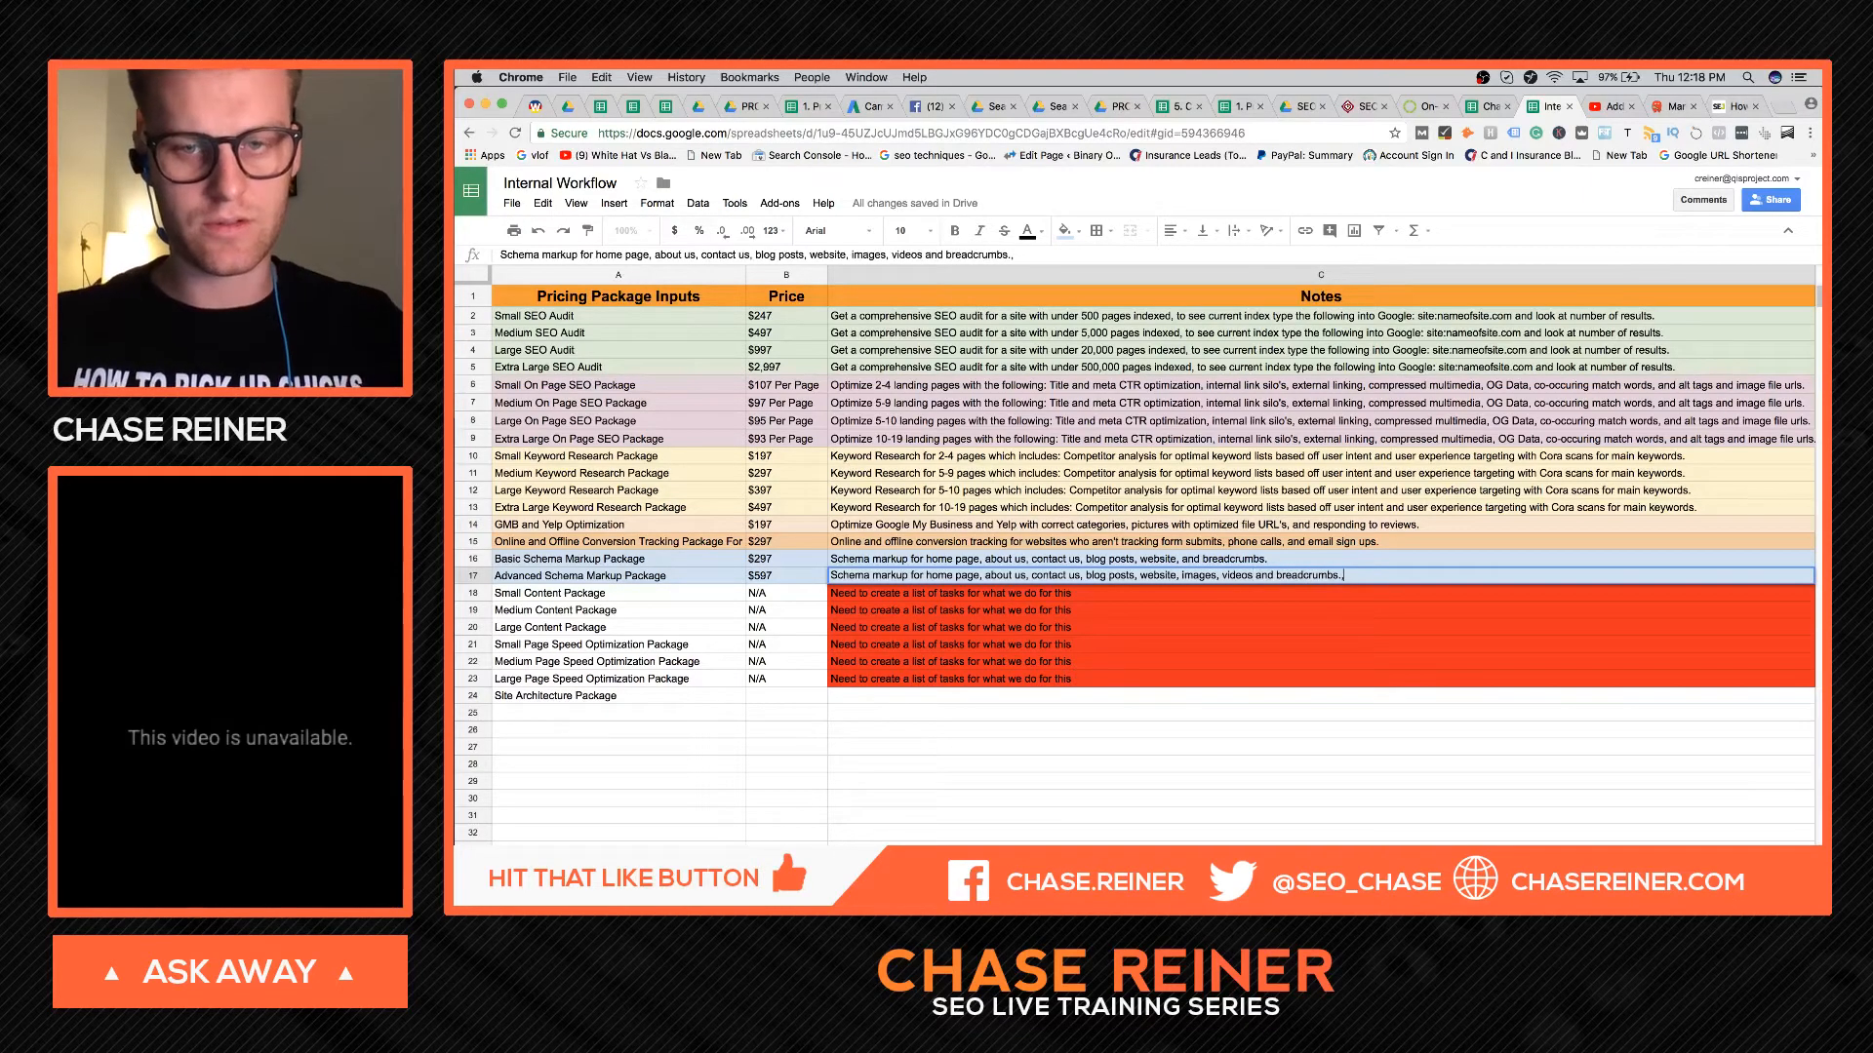
key(BackSpace)
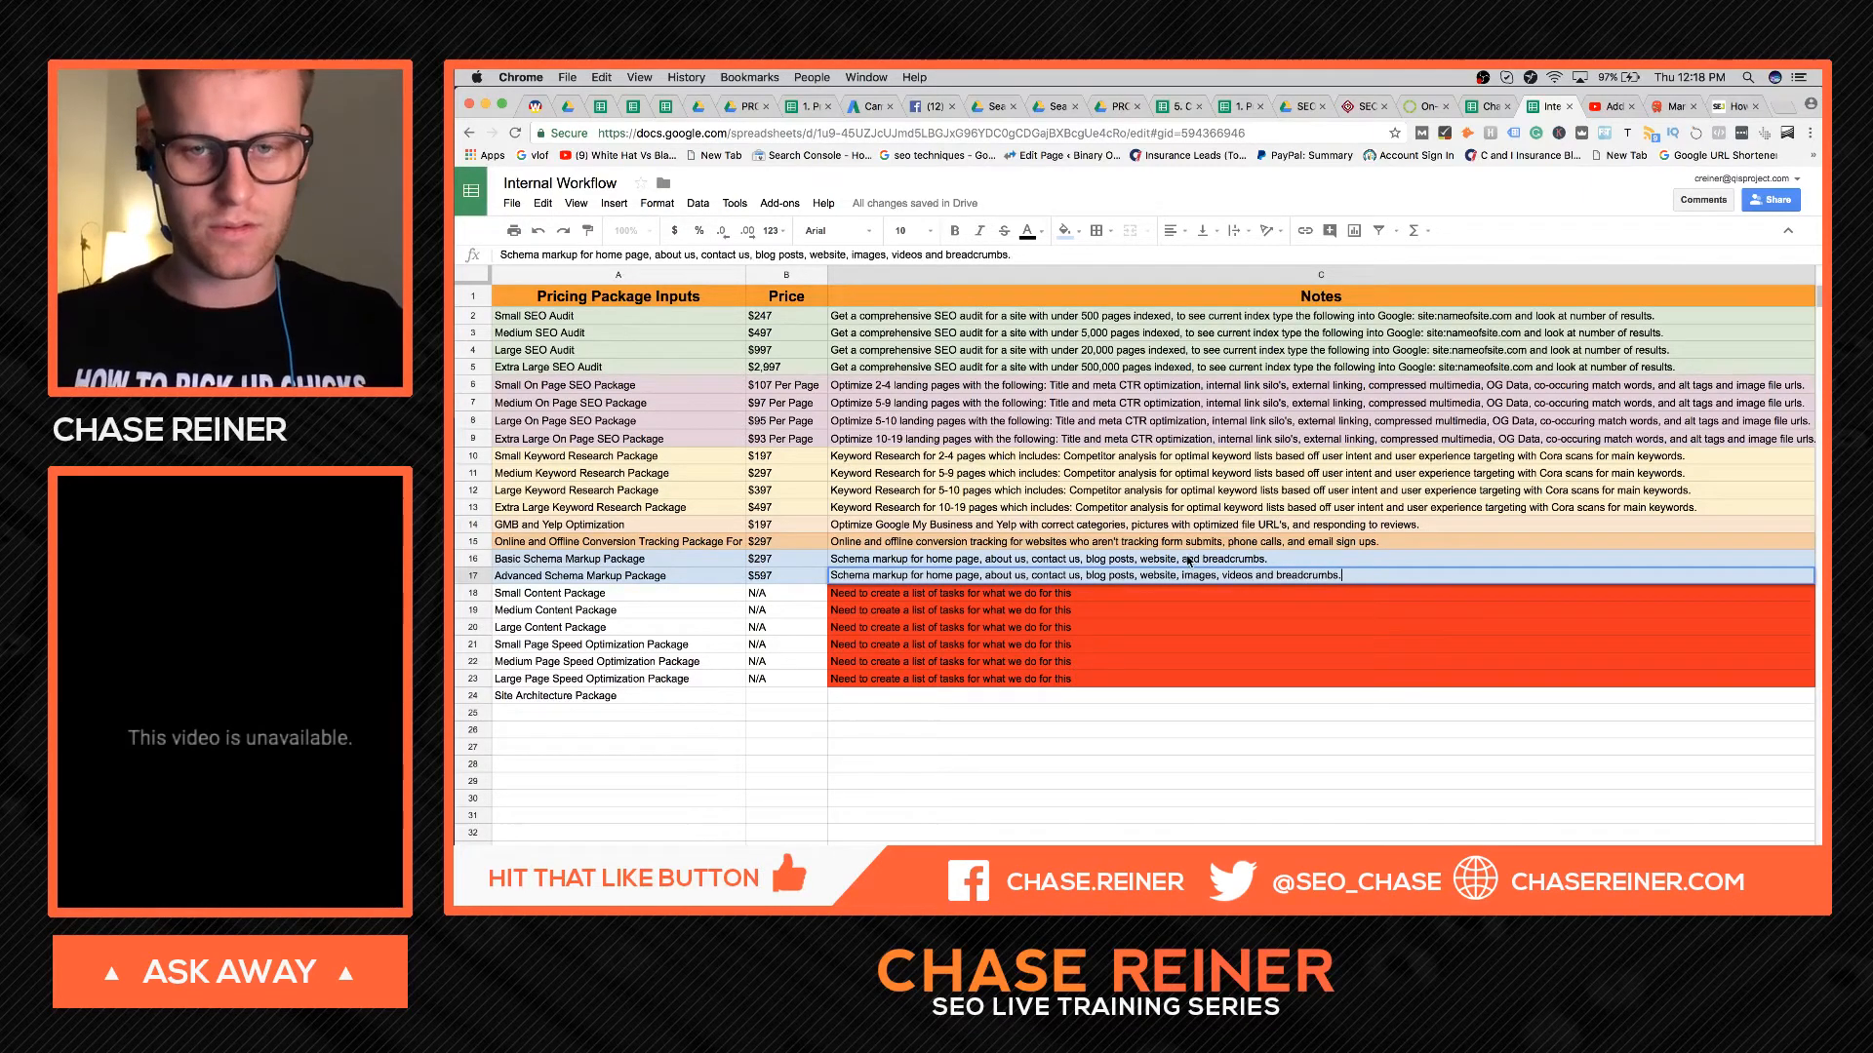
- Add ", products," after "videos" in the Advanced Schema Markup Package note
click(1250, 575)
text(, products,)
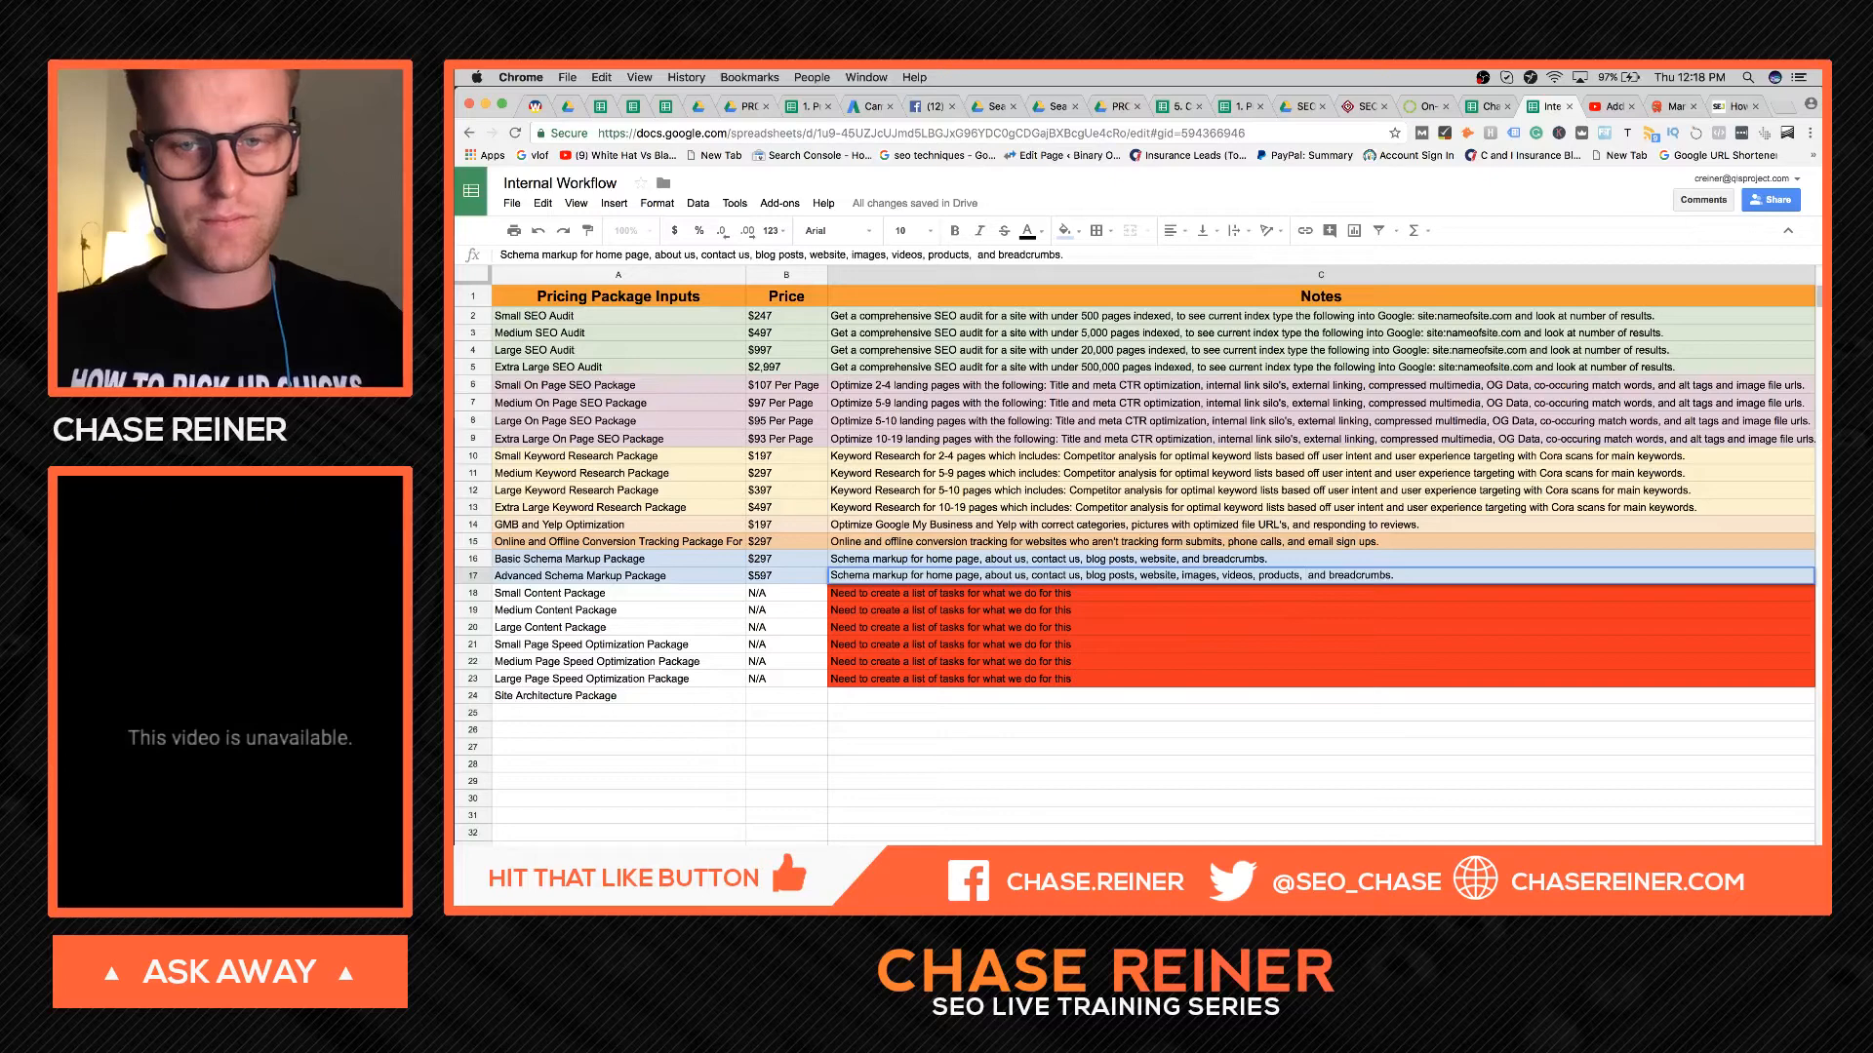
text( authors,)
key(BackSpace)
key(BackSpace)
key(BackSpace)
key(BackSpace)
key(BackSpace)
key(BackSpace)
key(BackSpace)
key(BackSpace)
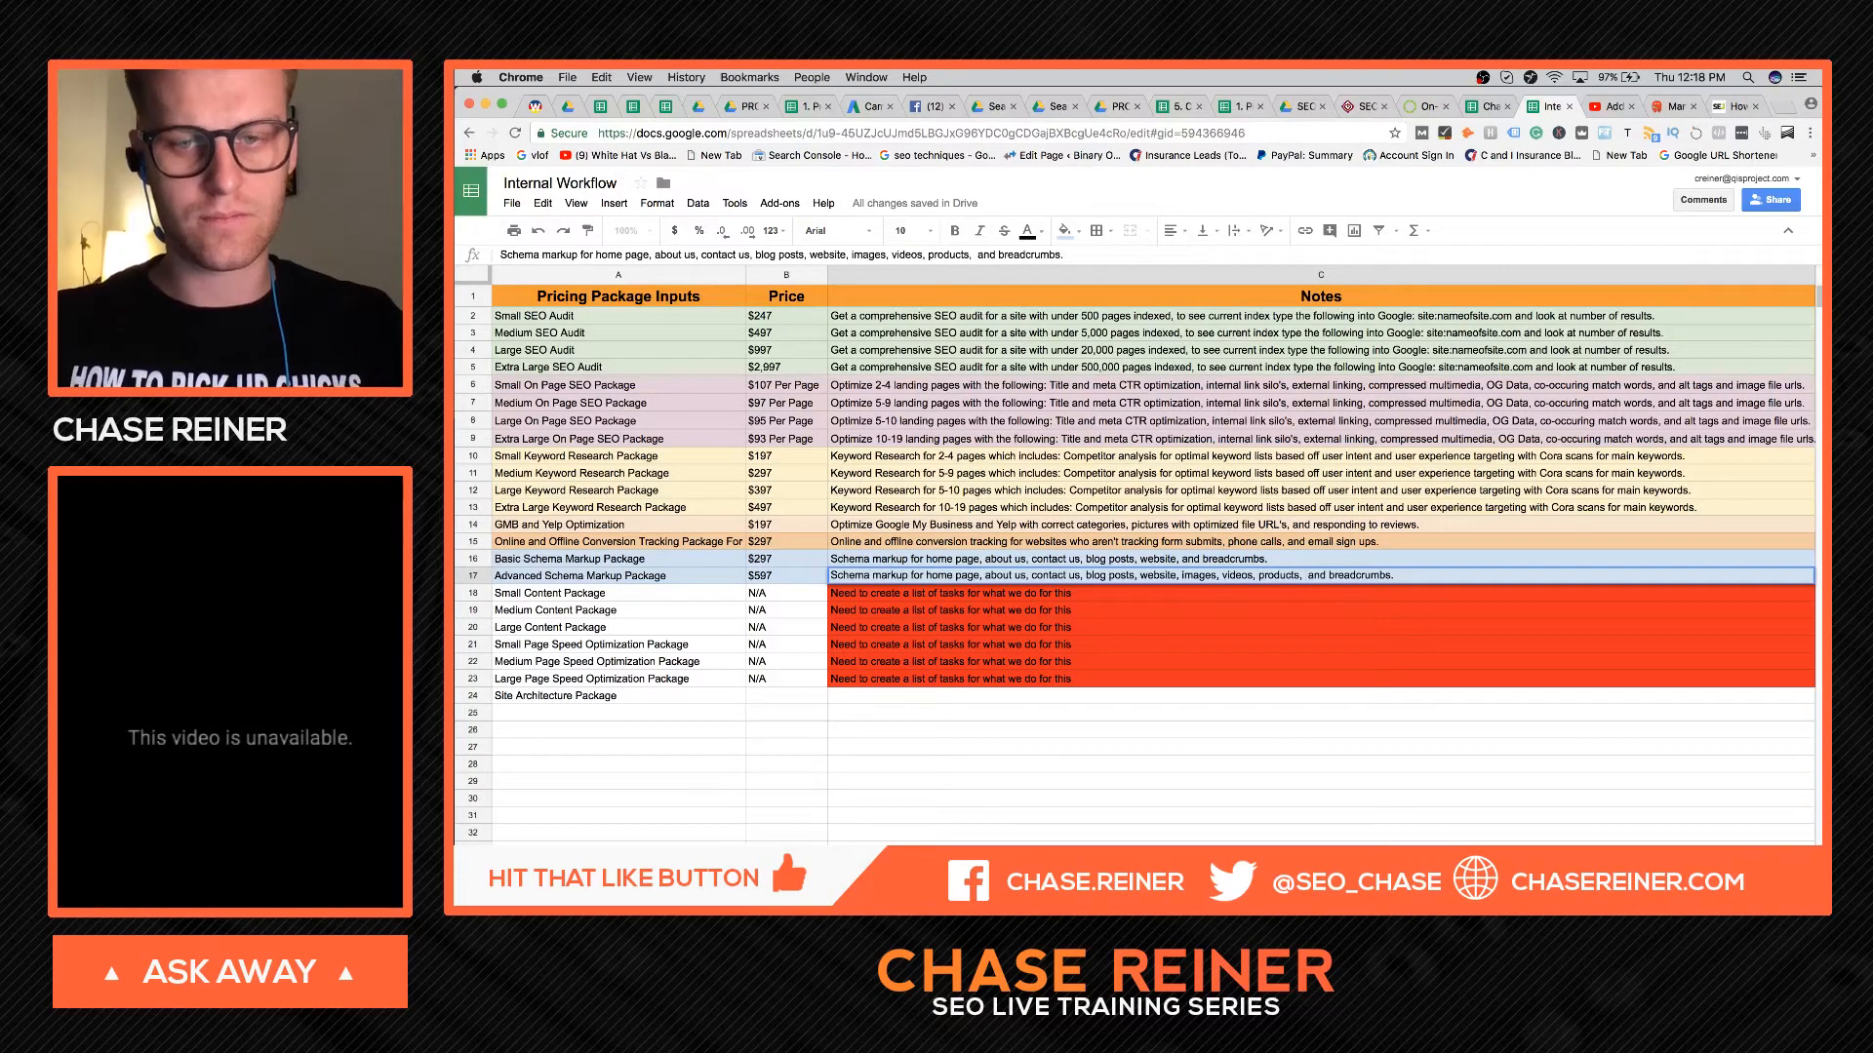
key(BackSpace)
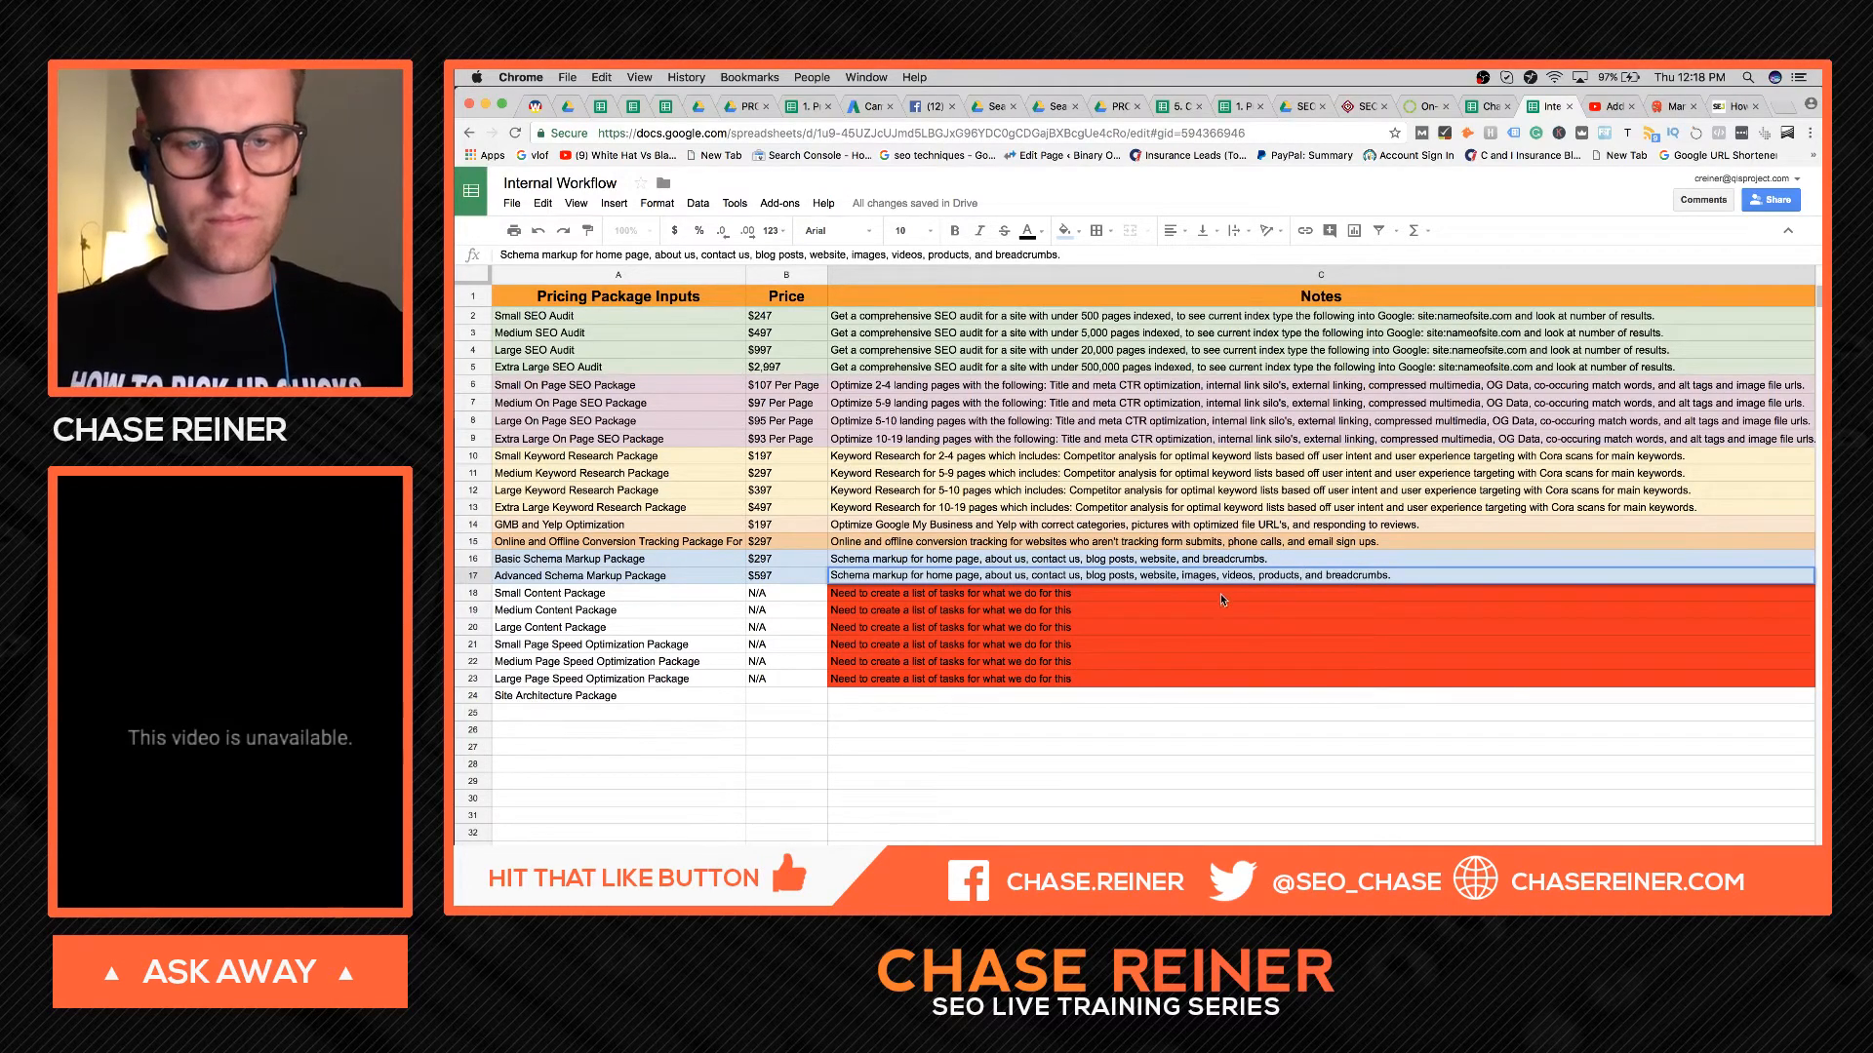
key(Return)
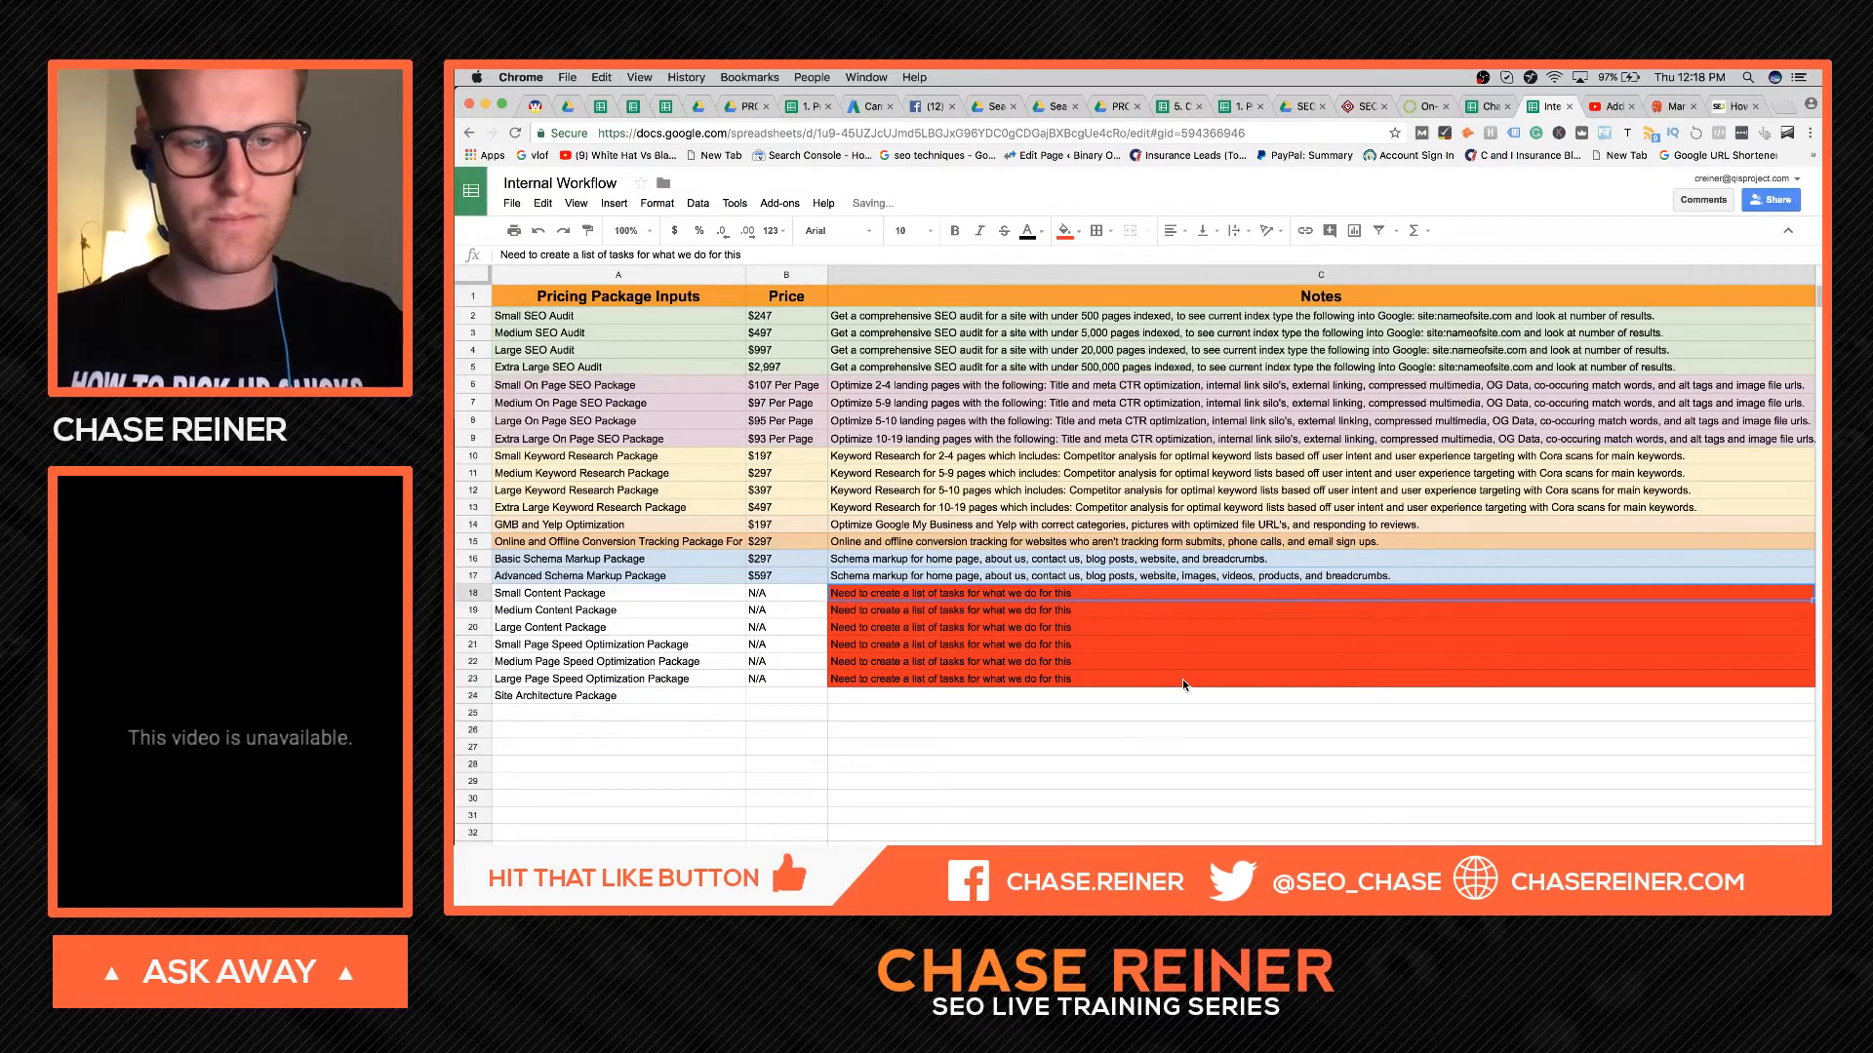
click(1088, 737)
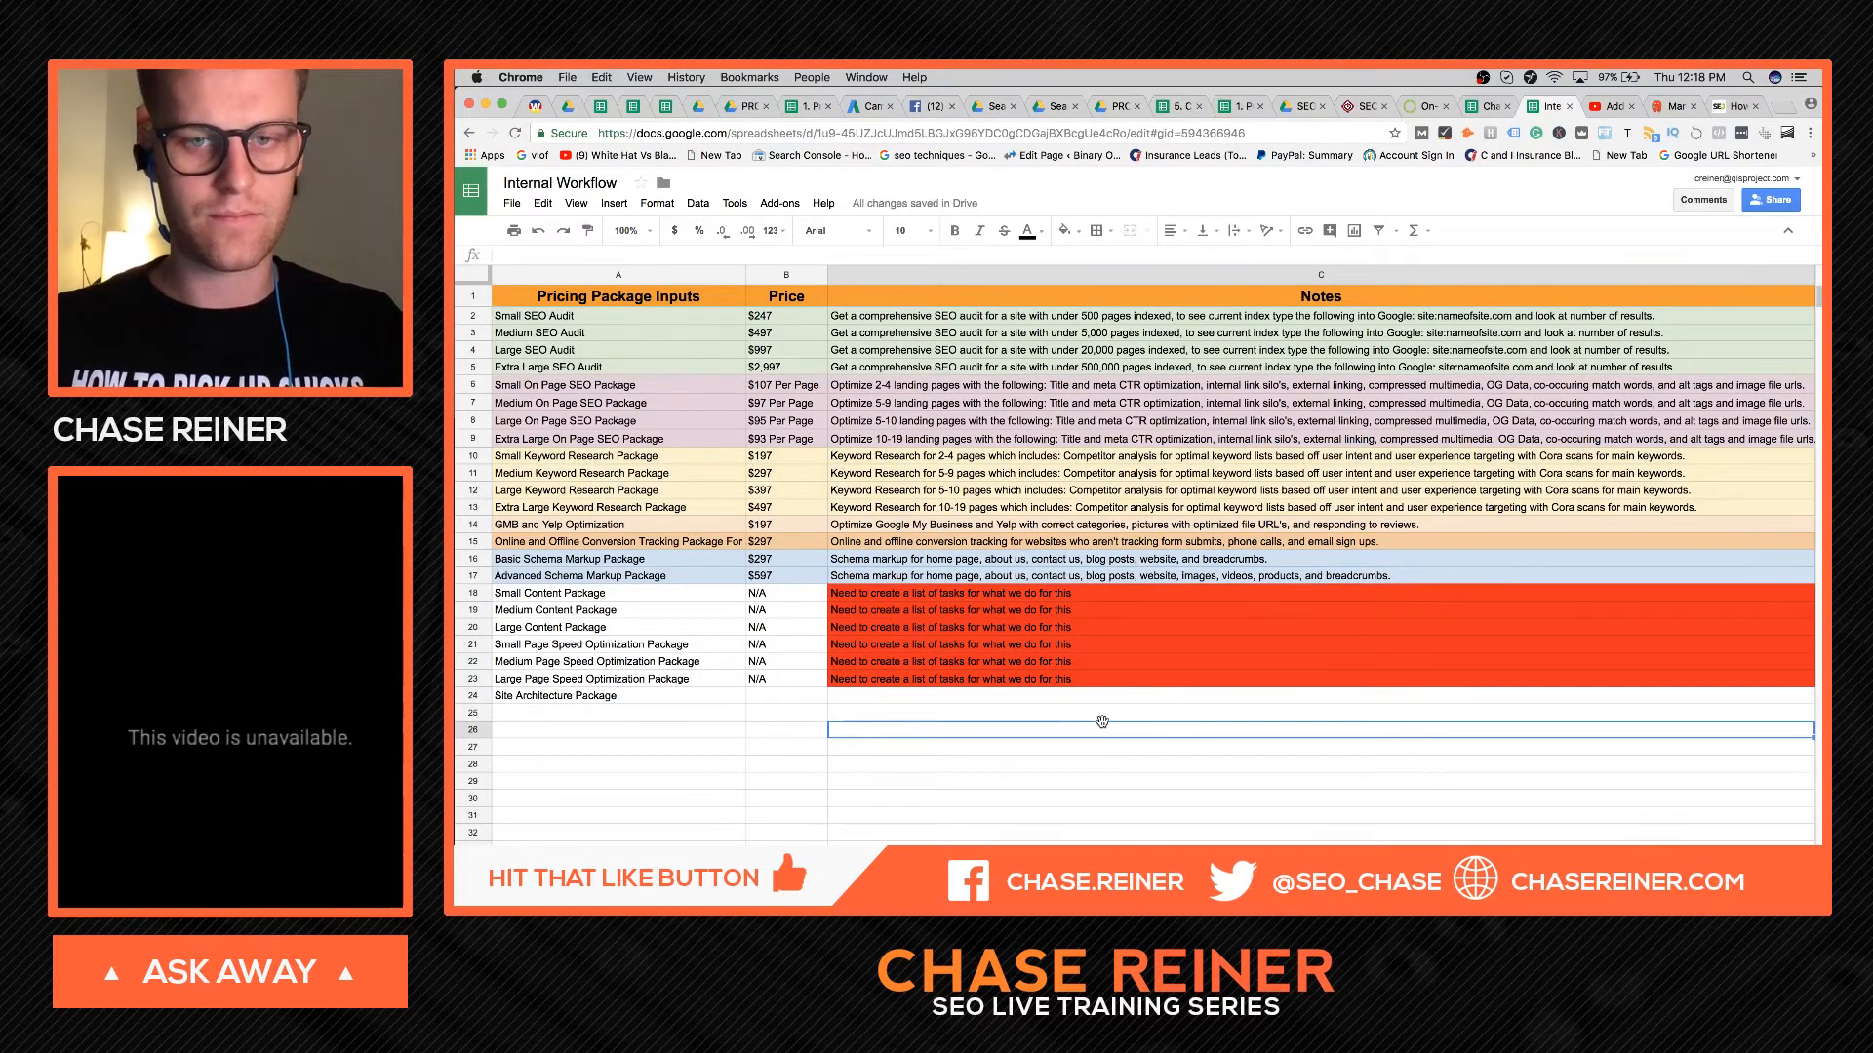
click(1307, 577)
click(1321, 630)
click(1205, 696)
click(1241, 732)
click(1273, 578)
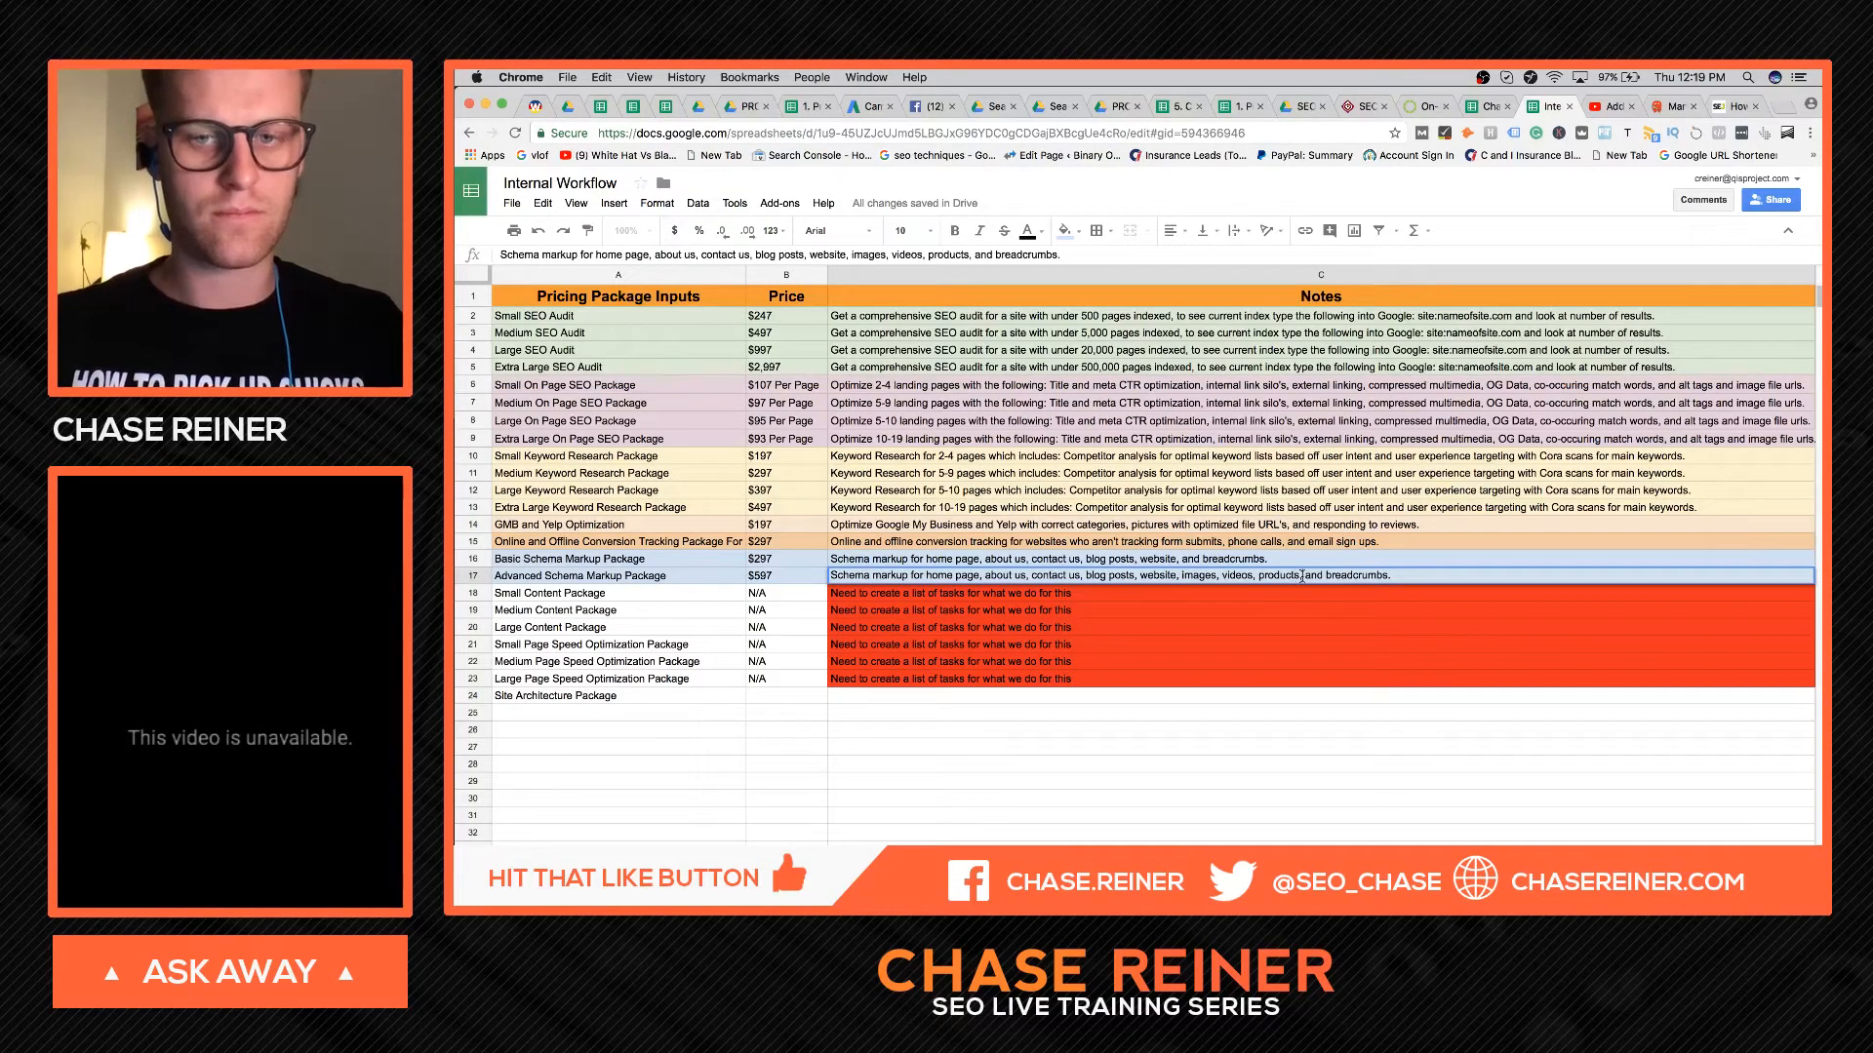
click(1241, 661)
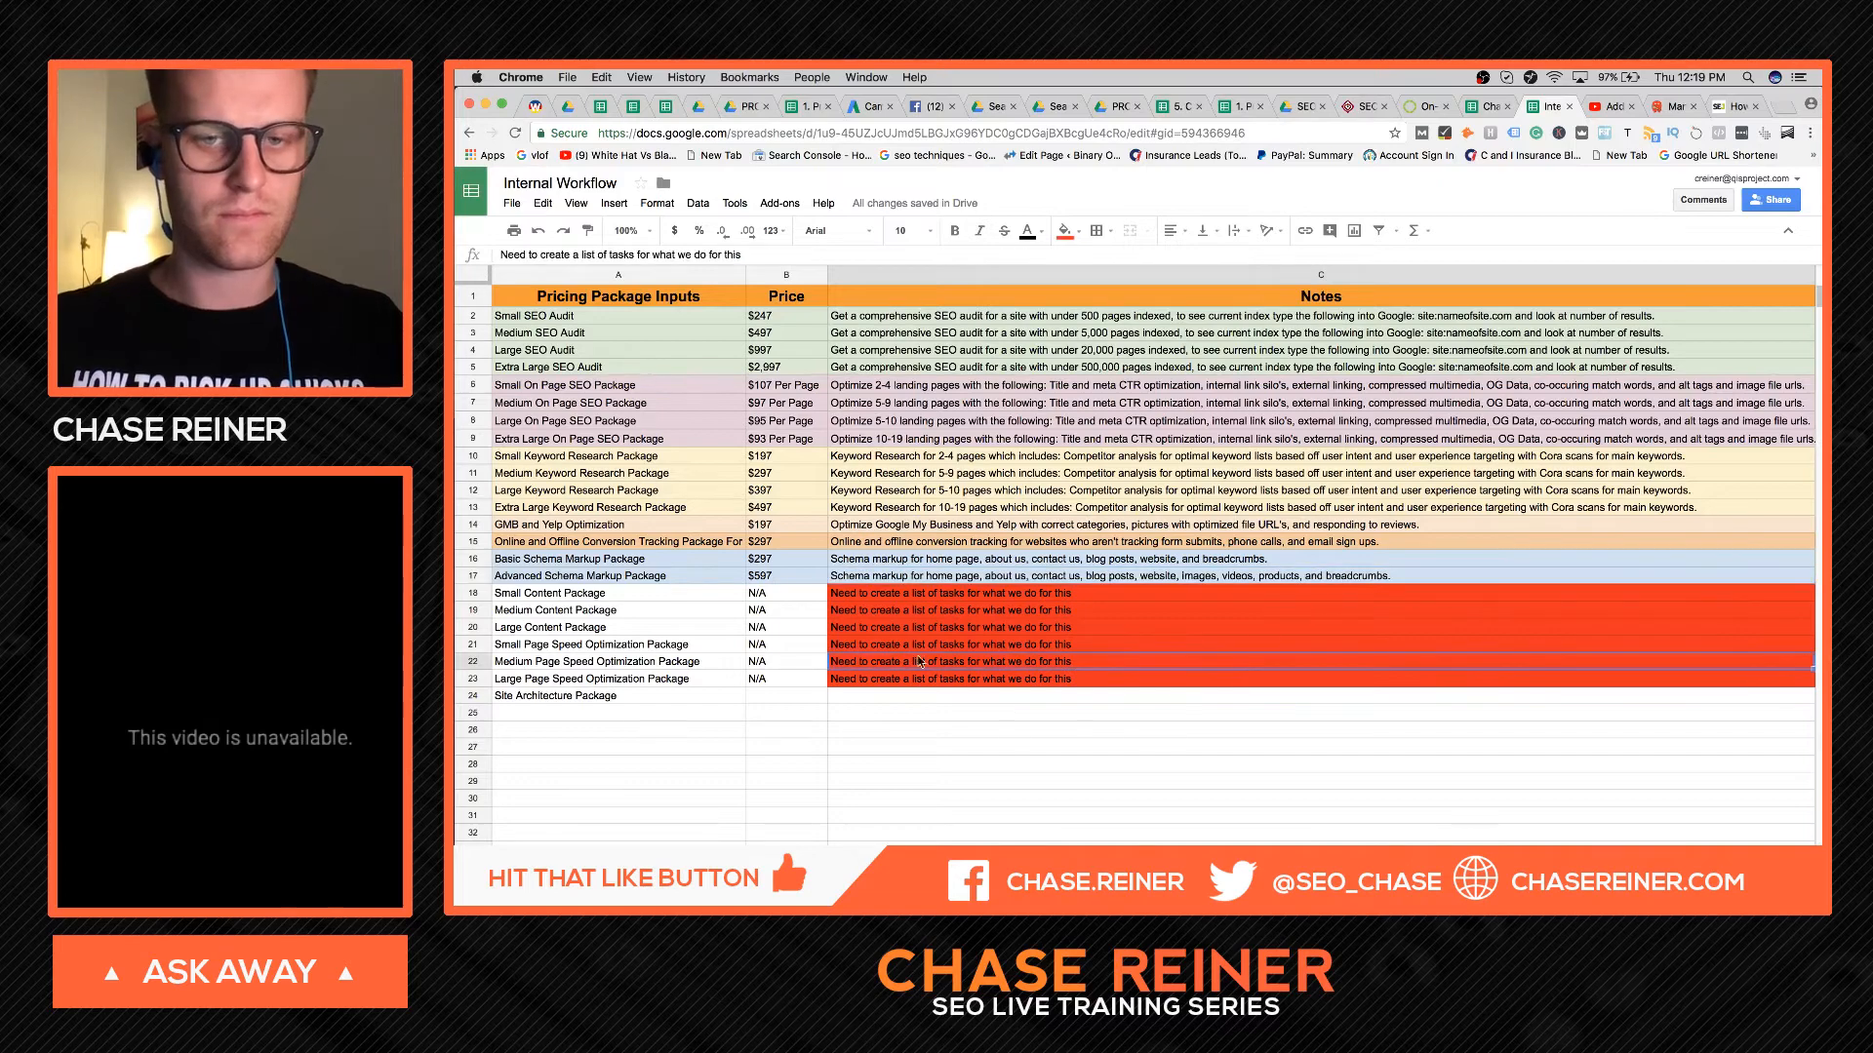
click(724, 730)
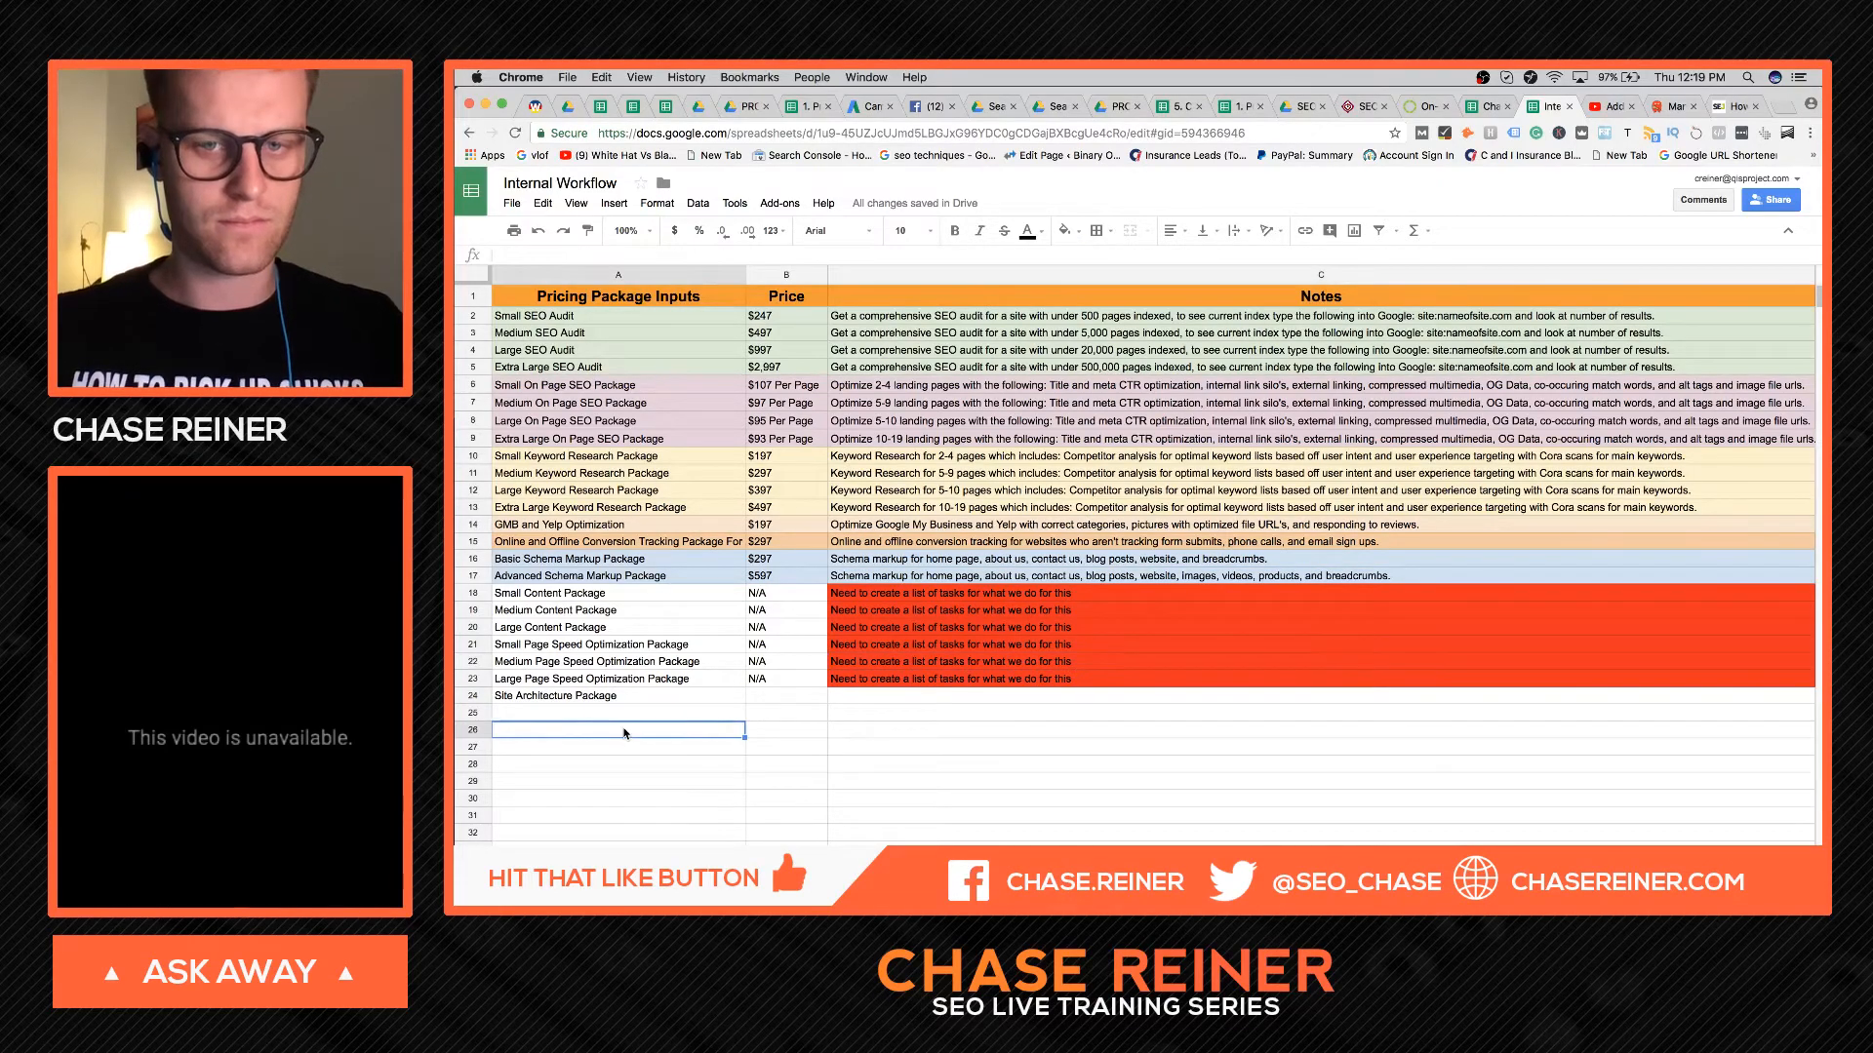
click(636, 647)
click(648, 698)
click(660, 730)
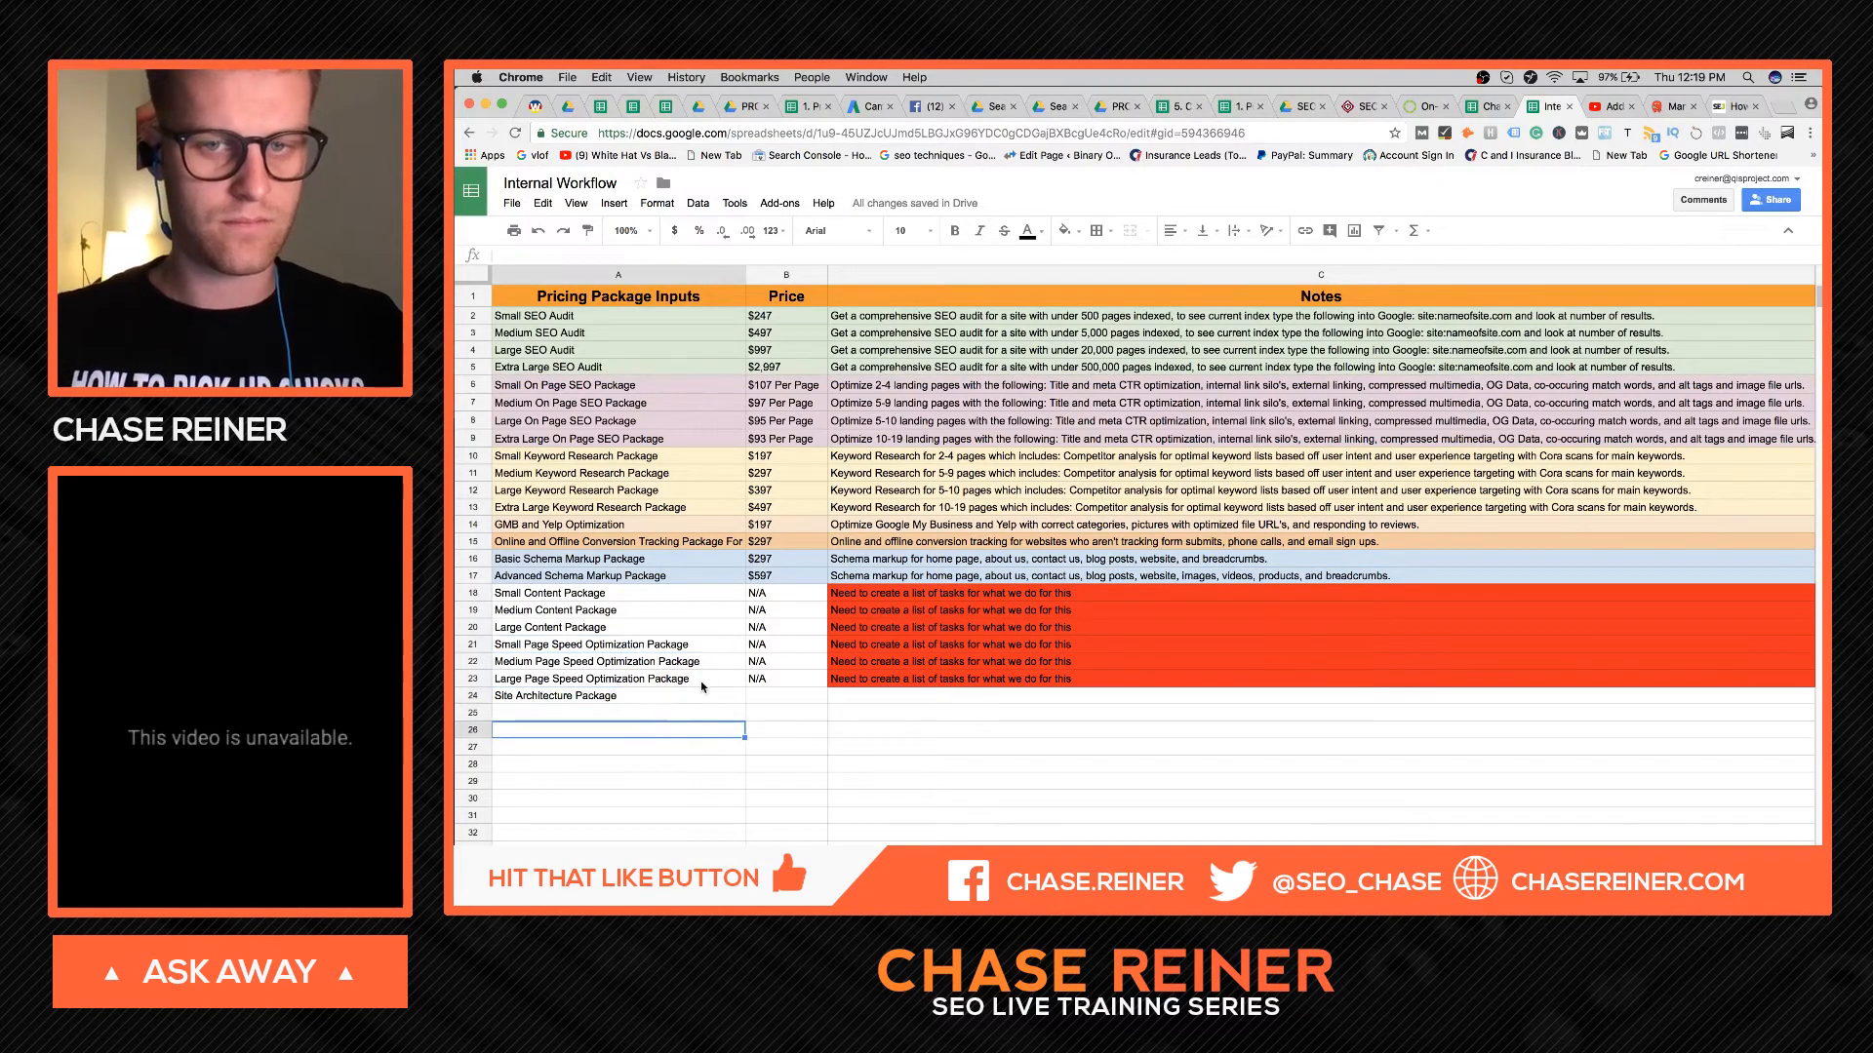
click(692, 698)
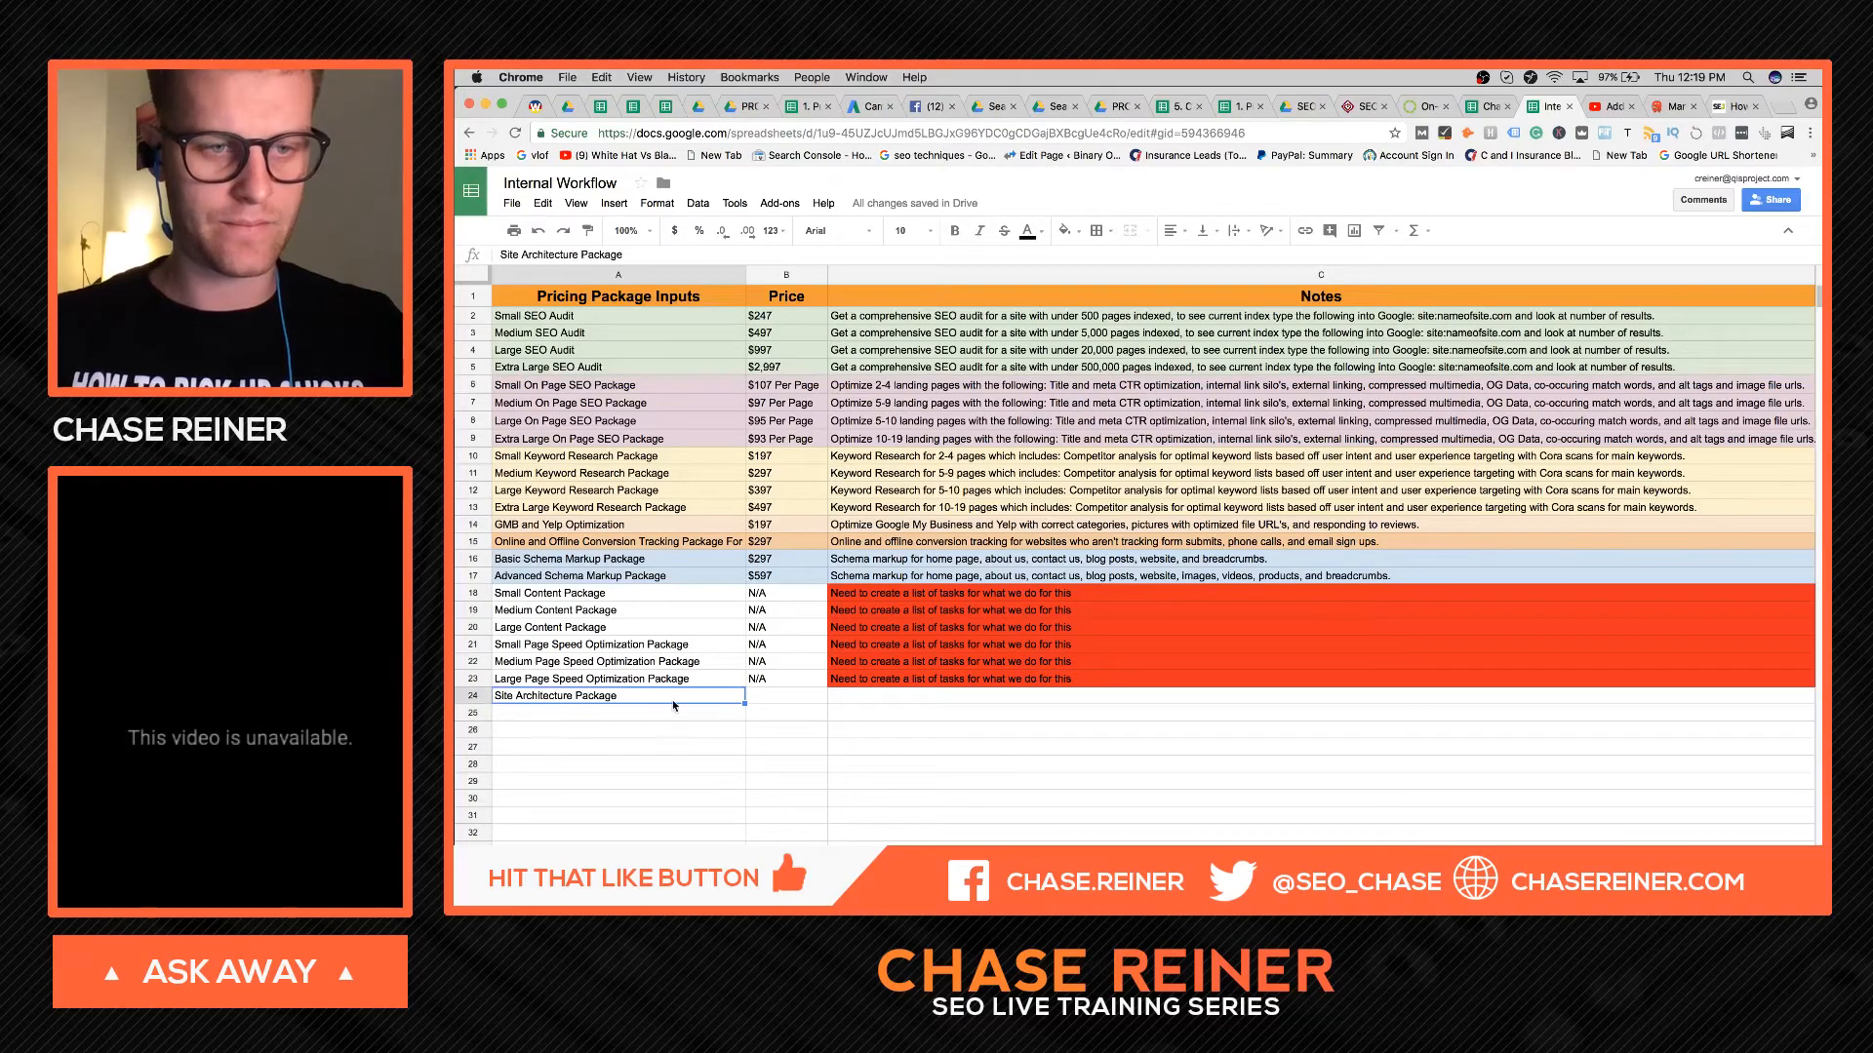